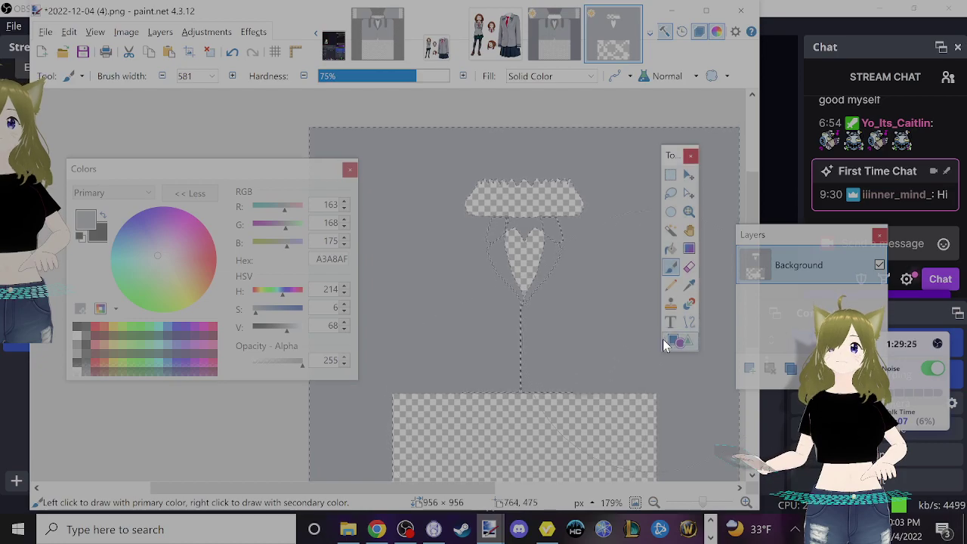
- Enlarge the paintbrush width to 2000 over the grey texture
scroll(573, 310, "down", 3)
scroll(574, 310, "down", 3, "ctrl")
scroll(574, 310, "down", 2, "ctrl")
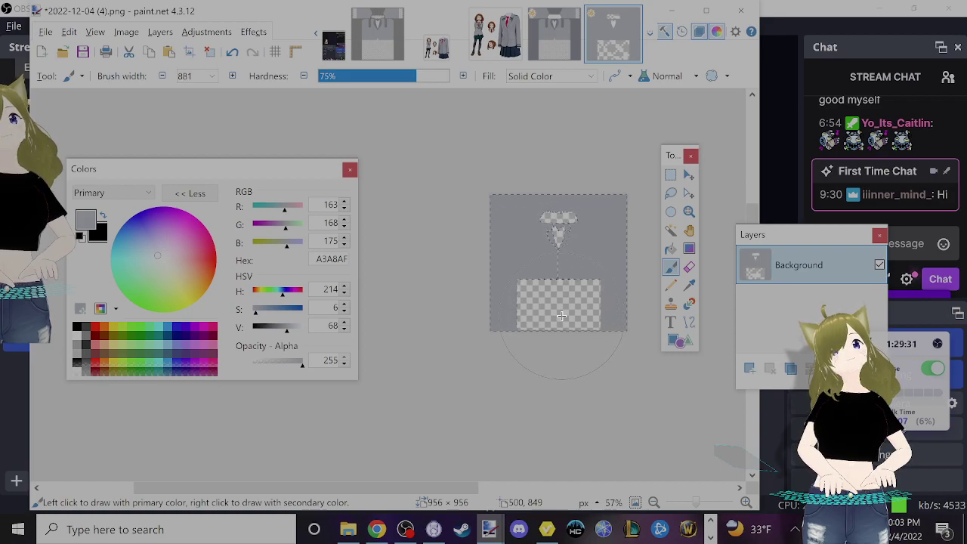
key("bracketright")
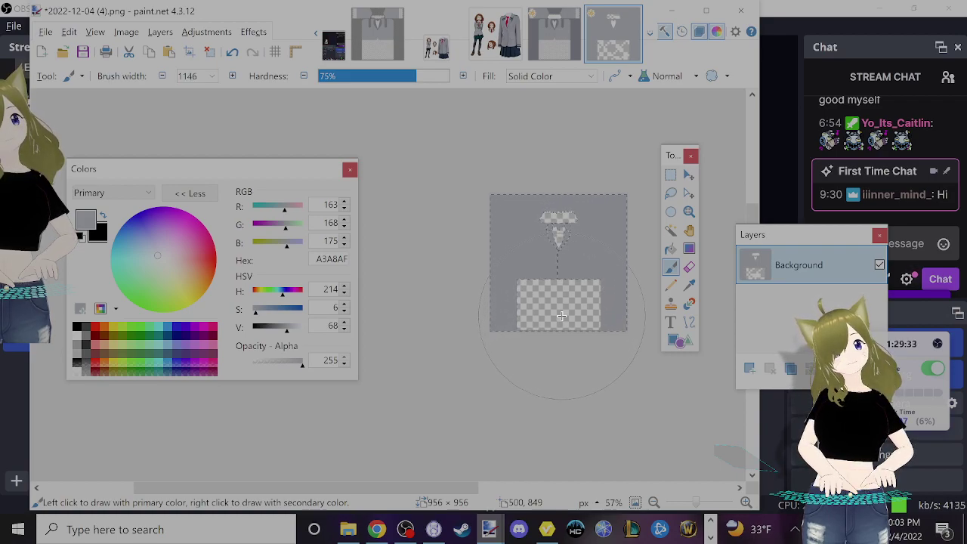
key("bracketright")
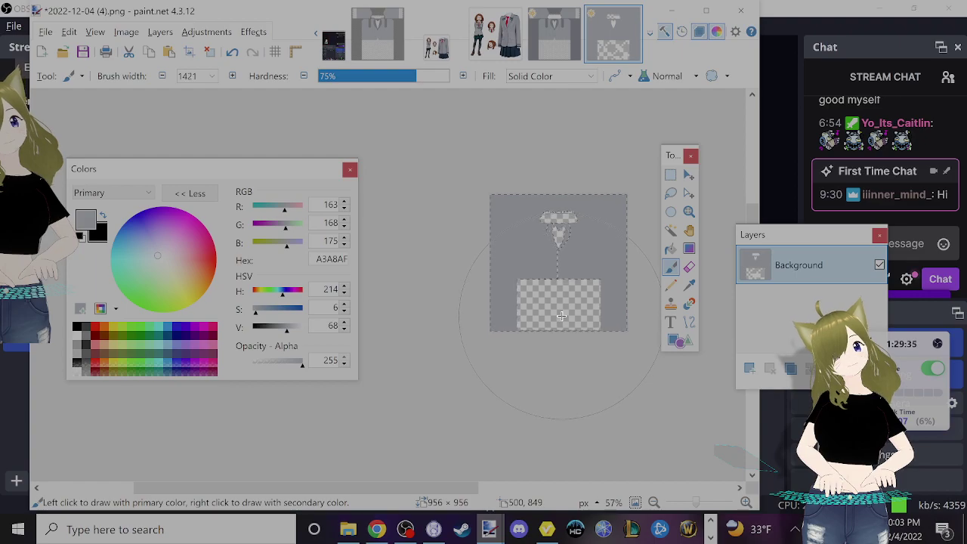
key("bracketright")
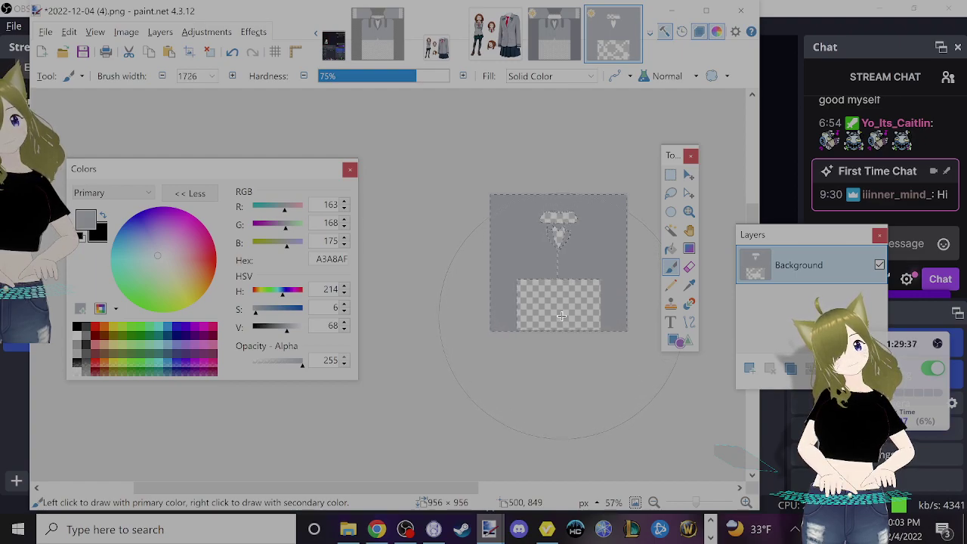
key("bracketright")
key("bracketright")
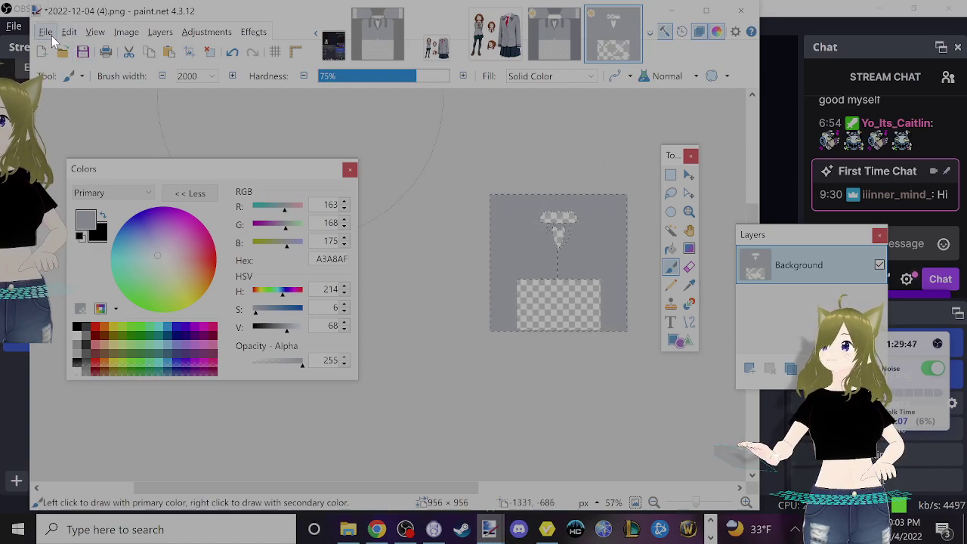
- Deselect the selected grey area of the texture around the transparent cutouts
left_click(209, 55)
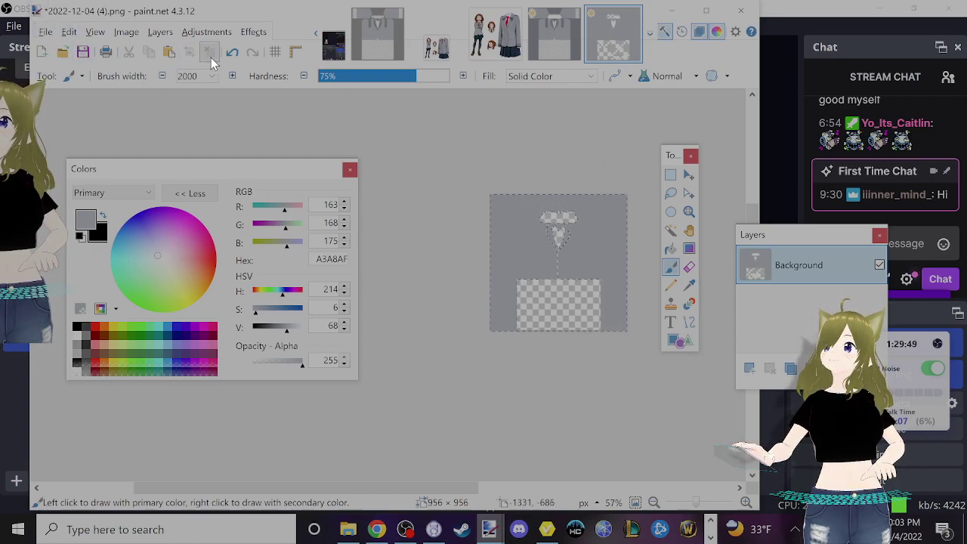
scroll(623, 325, "up", 3, "ctrl")
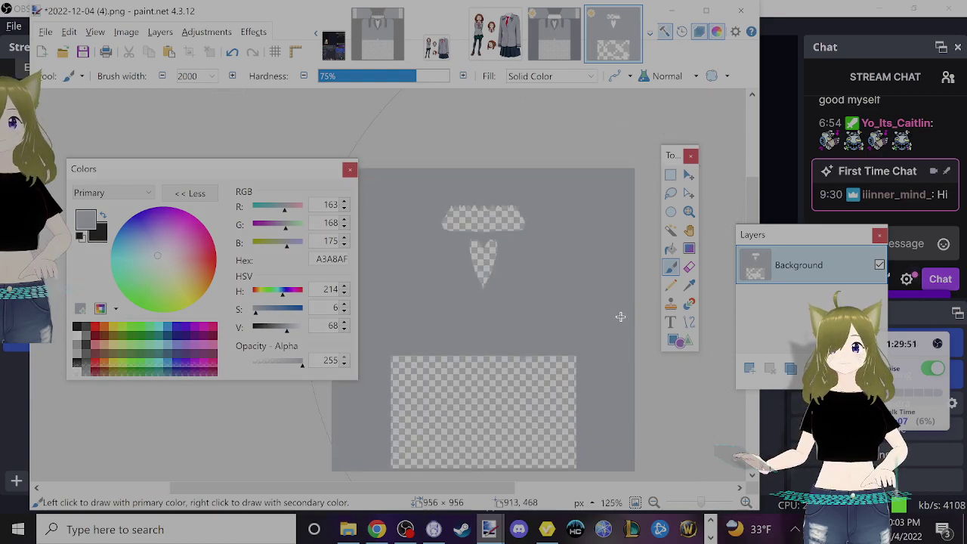
scroll(619, 316, "up", 2, "ctrl")
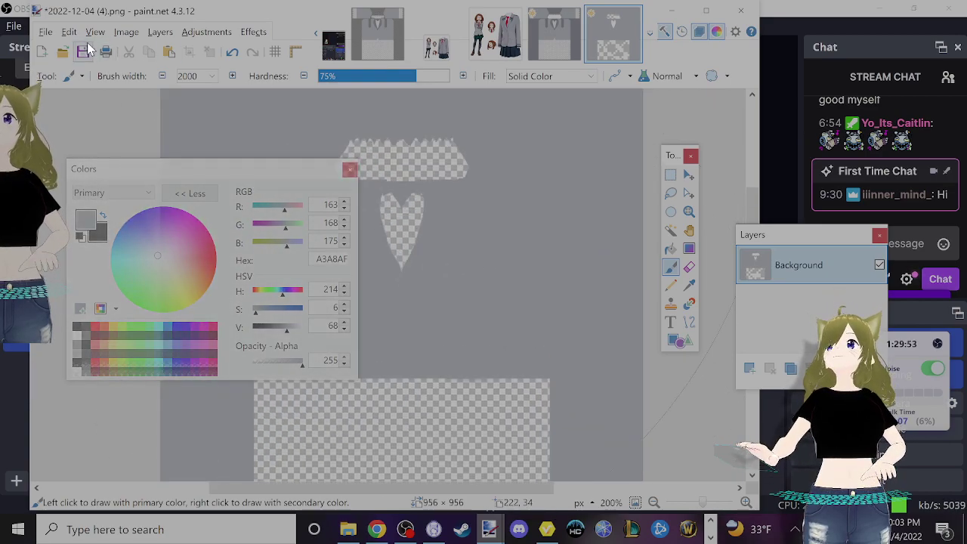
- Save the texture as a PNG named U.A High WIP 5 in the Pictures folder, keeping the auto-detect bit depth
left_click(51, 32)
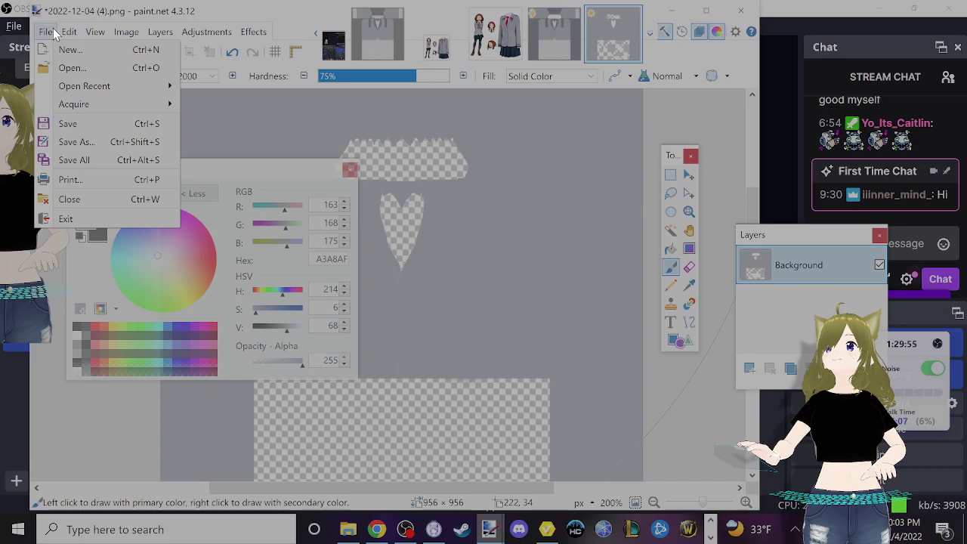
left_click(84, 144)
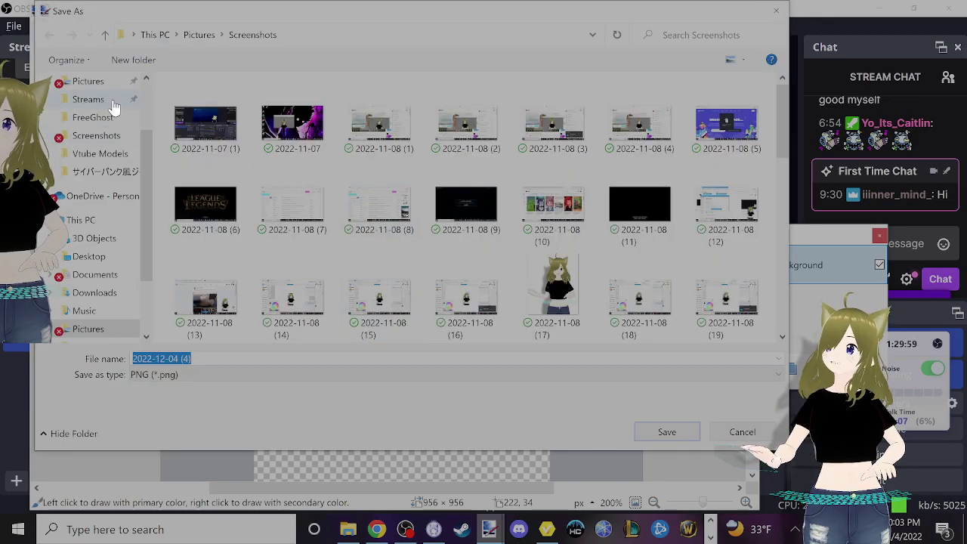
left_click(92, 82)
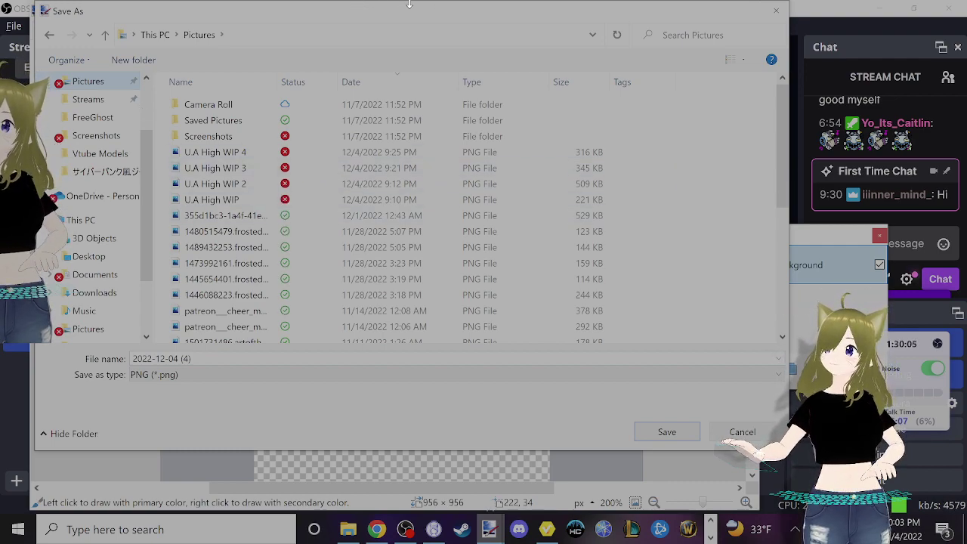
left_click(280, 152)
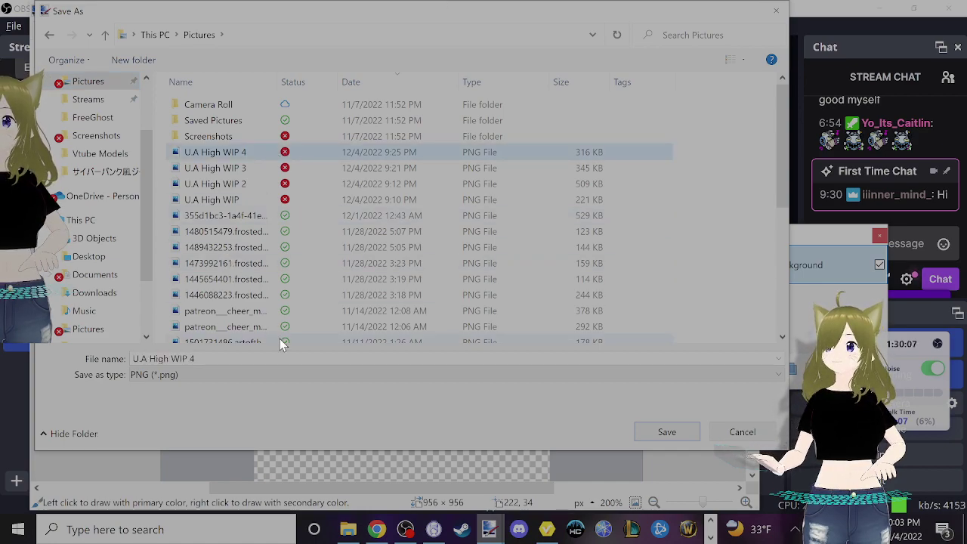
key("Tab")
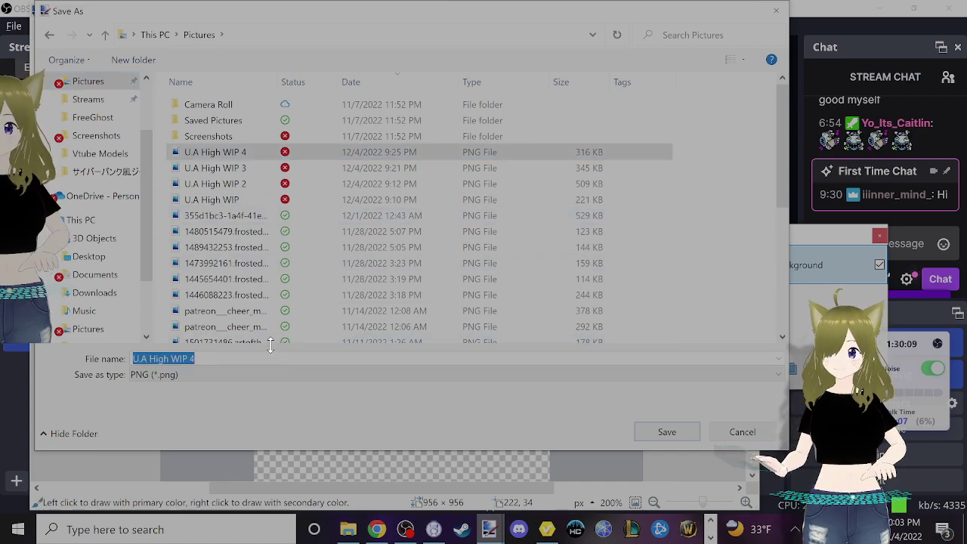
key("End")
key("BackSpace")
type("5")
key("Return")
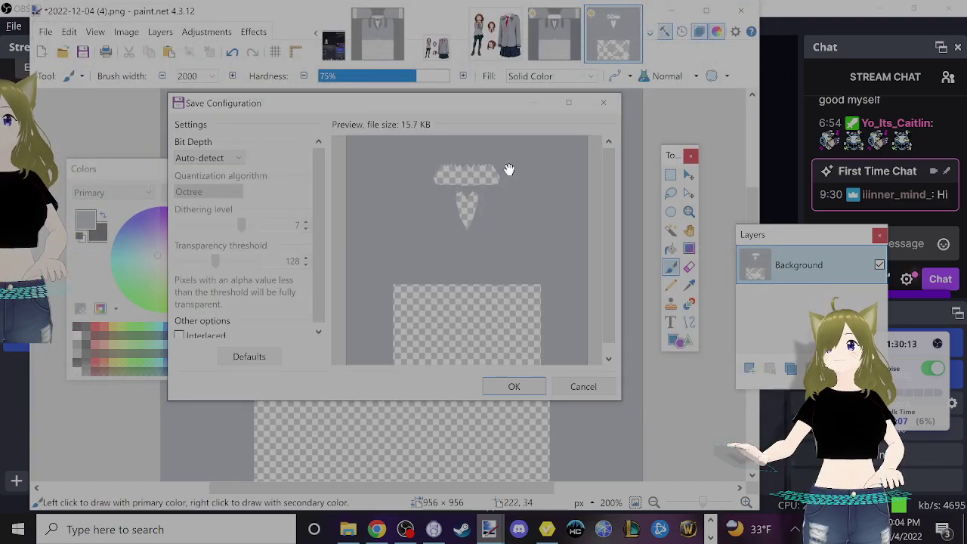
left_click(508, 386)
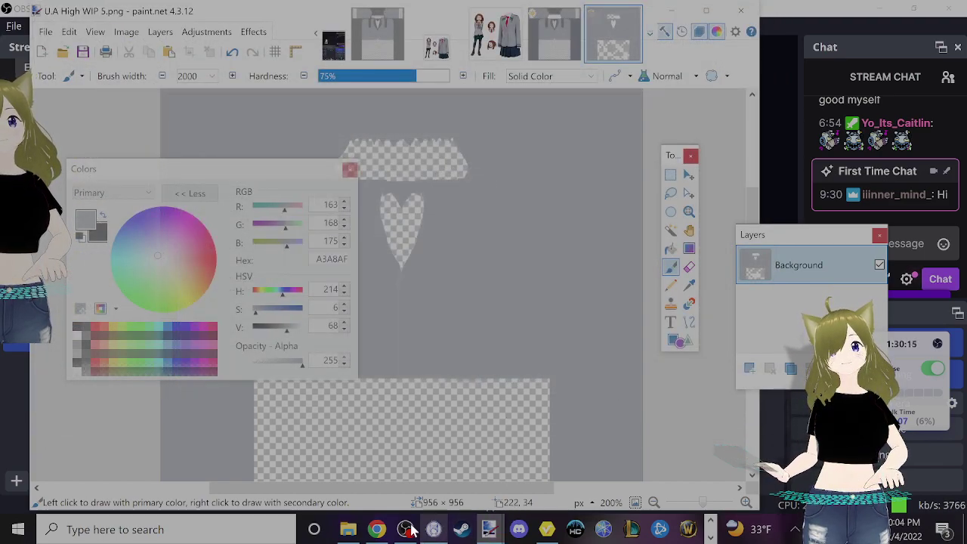
- Switch to VRoid Studio and import U.A High WIP 5 into the Long Coat's デフォルト画像 texture layer
left_click(385, 529)
key("alt+Tab")
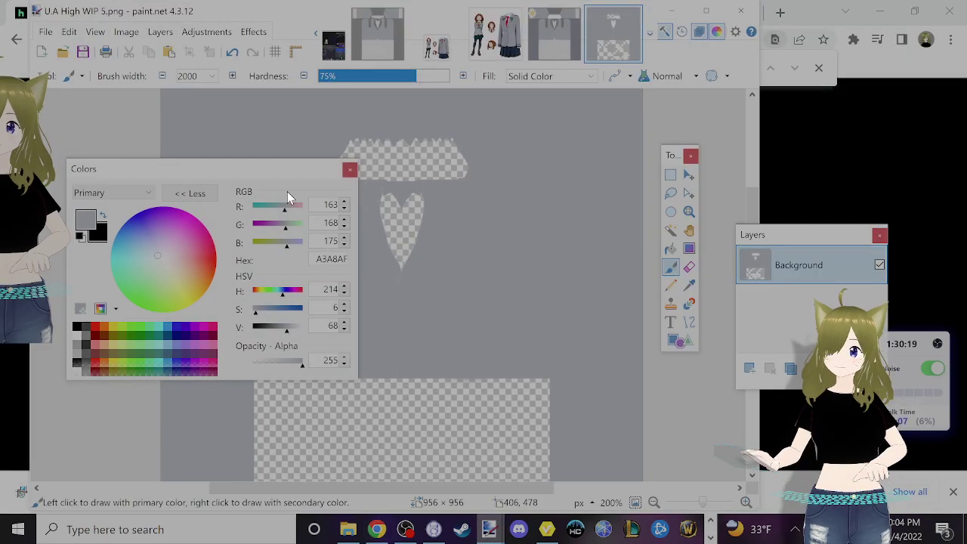
left_click(543, 531)
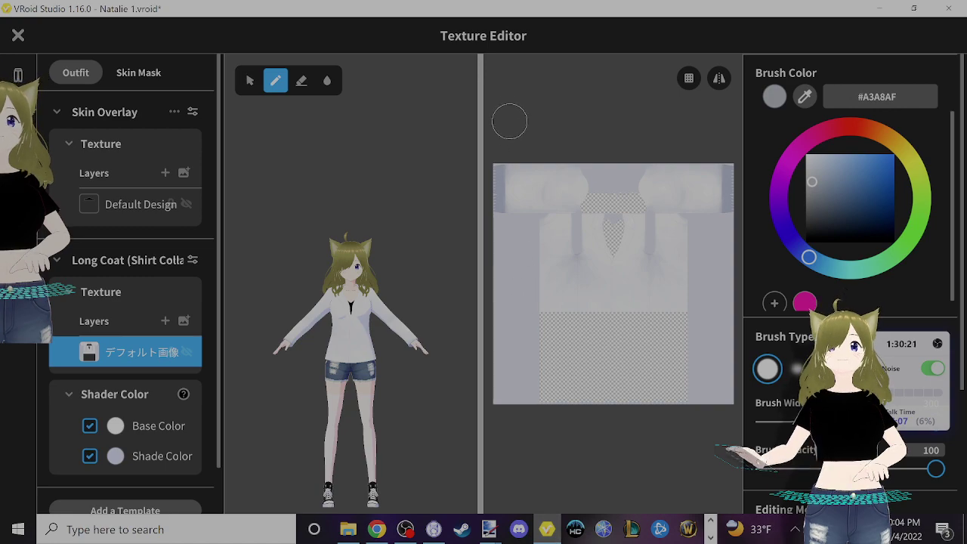
right_click(120, 353)
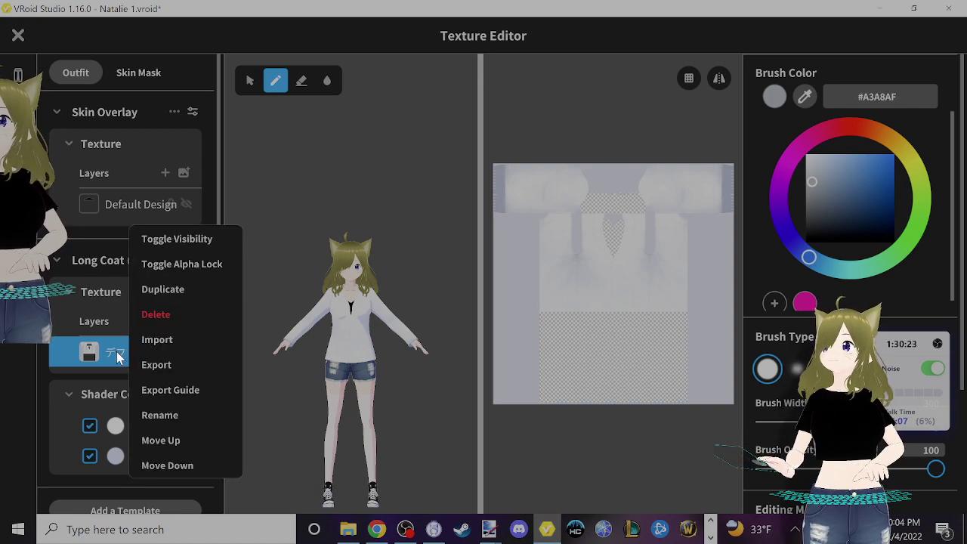
left_click(222, 341)
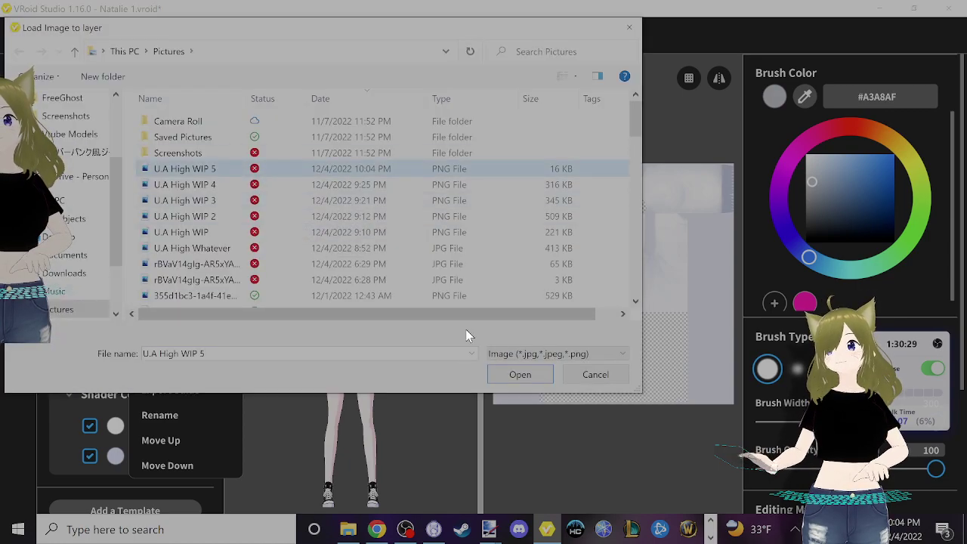
left_click(515, 374)
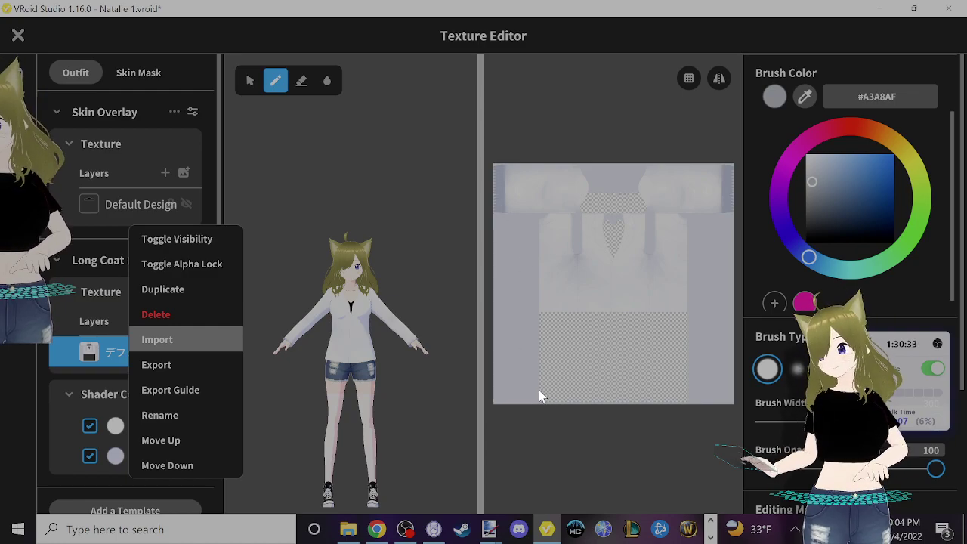
key("alt+Tab")
key("alt+Tab")
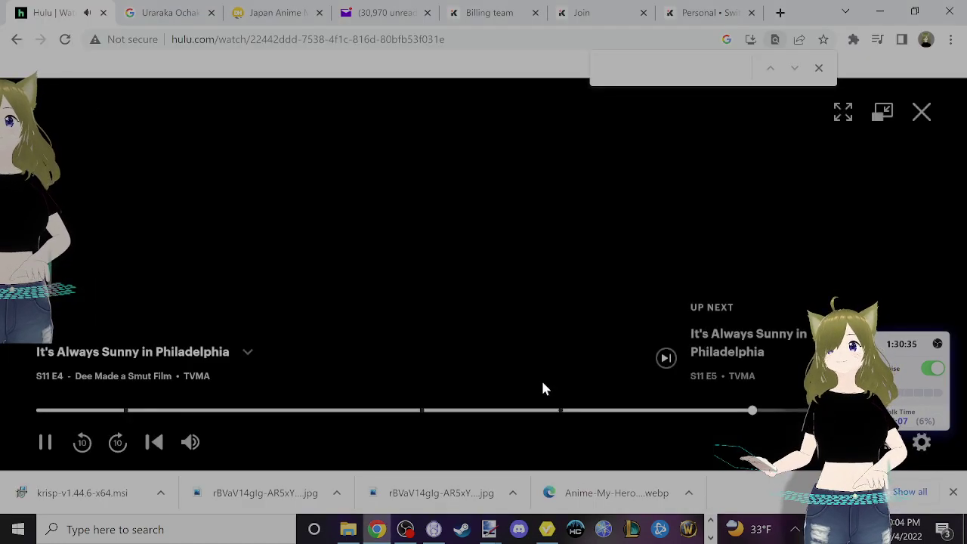
key("alt+Tab")
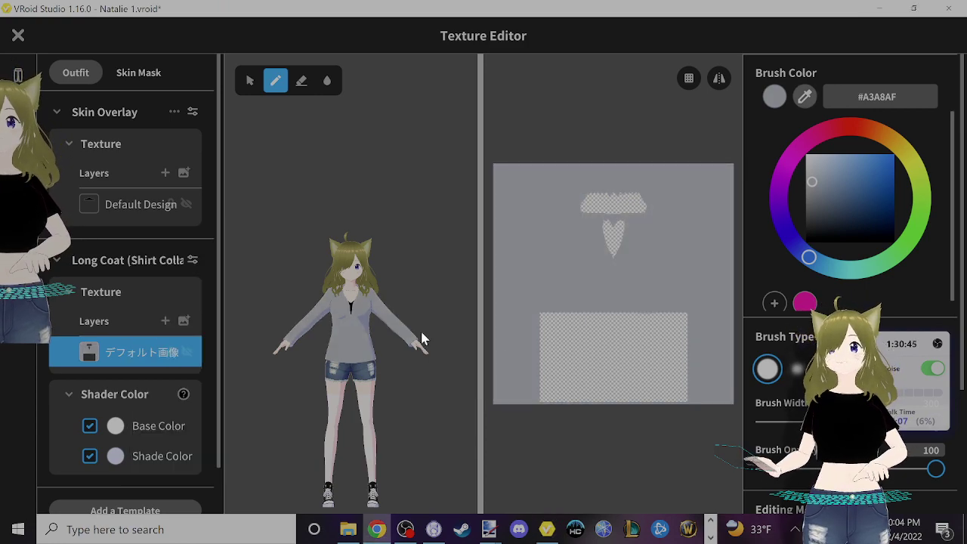
- Examine the grey coat texture on the model's chest and neckline up close
scroll(409, 354, "up", 5)
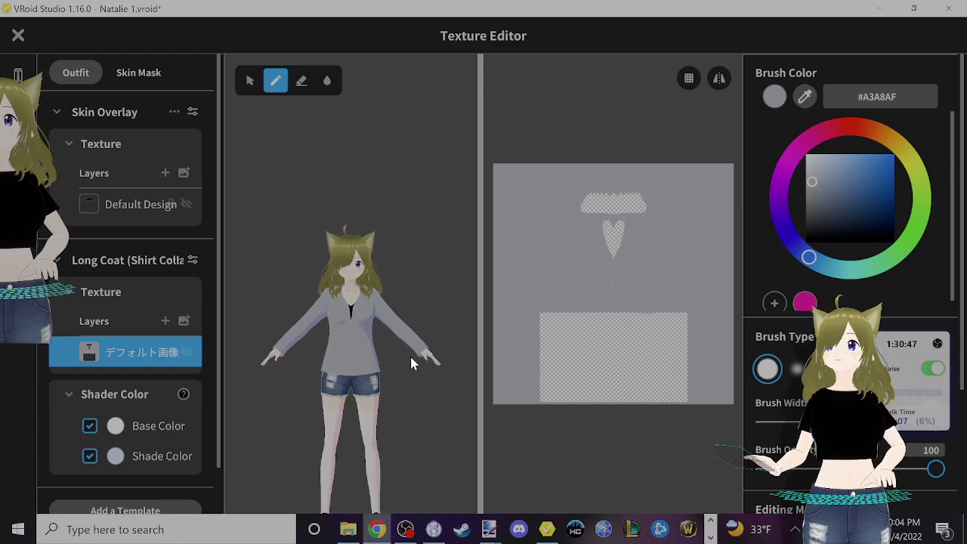
scroll(406, 395, "up", 5)
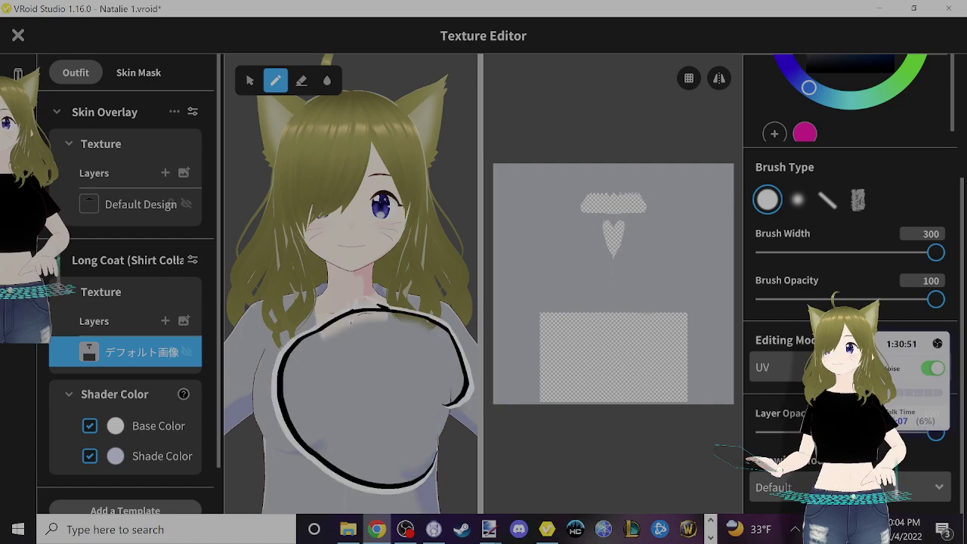
scroll(423, 362, "down", 5)
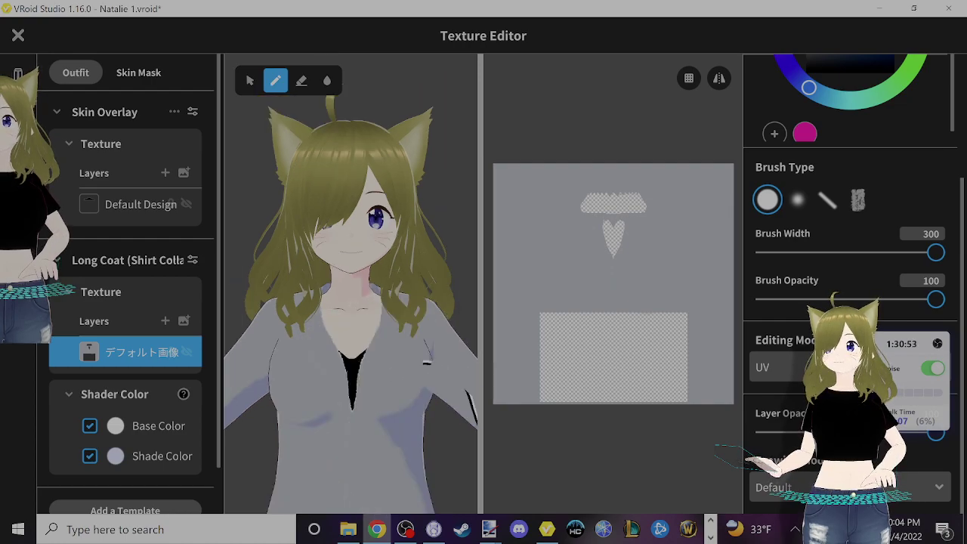
left_click_drag(423, 413, 419, 475)
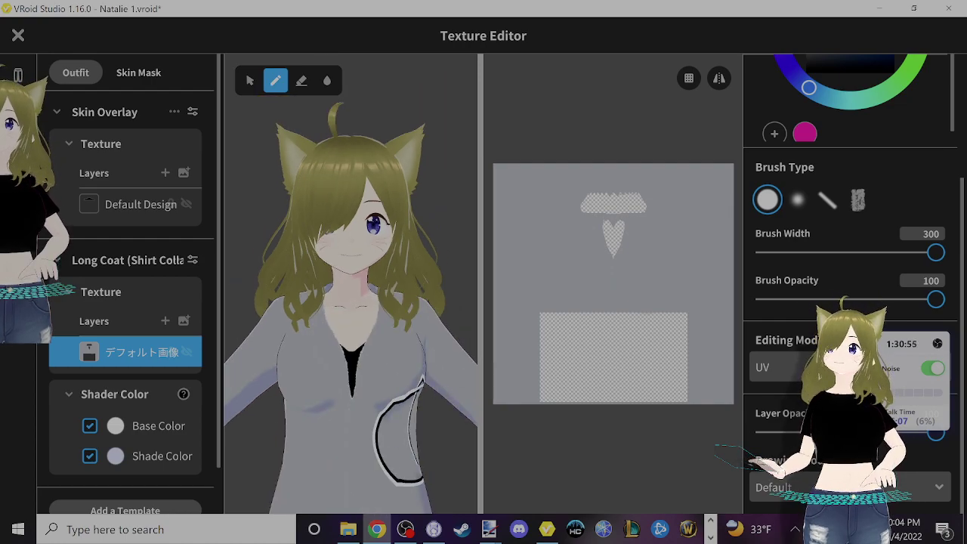
key("ctrl+z")
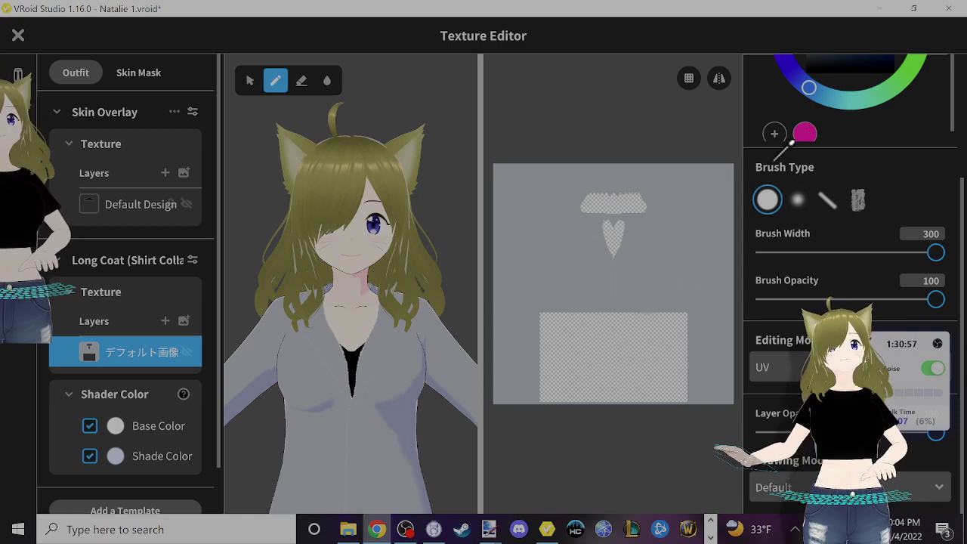
- Sample the grey from the coat texture and paint over the collar and heart-shaped chest cutouts with the 300-wide brush, covering the stray white stroke
left_click(664, 278, "alt")
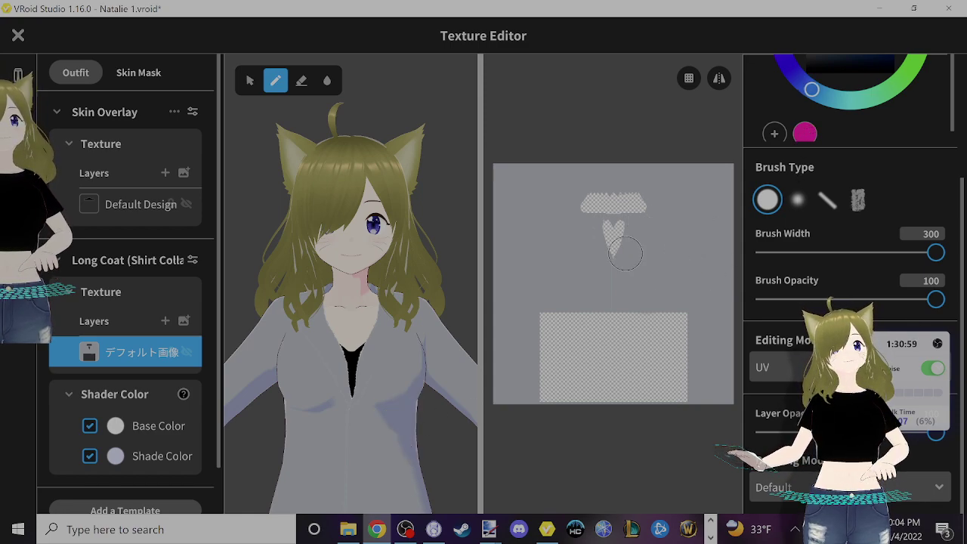
mouse_move(614, 264)
left_mouse_down()
mouse_move(624, 189)
mouse_move(651, 198)
mouse_move(655, 218)
mouse_move(609, 199)
mouse_move(562, 204)
left_mouse_up()
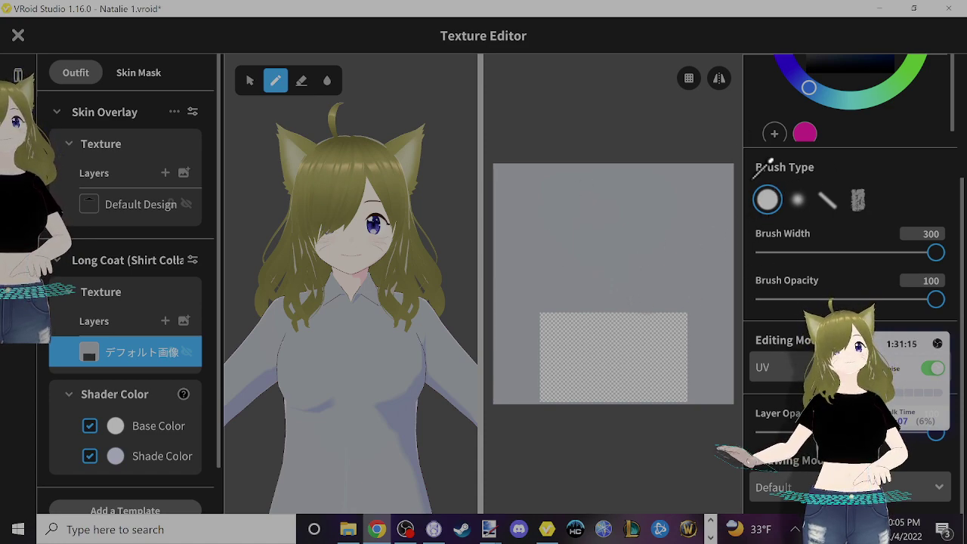
left_click_drag(657, 268, 578, 277)
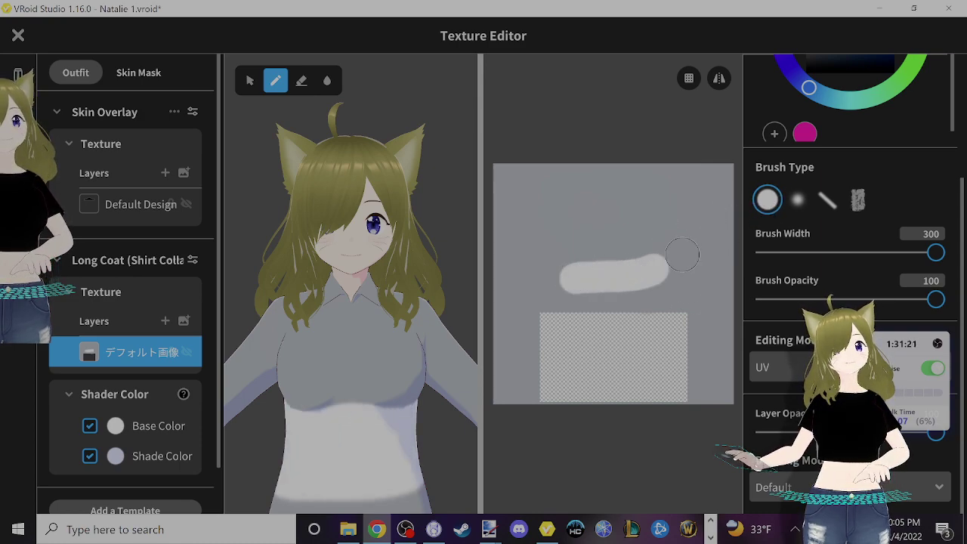
mouse_move(672, 268)
left_mouse_down()
mouse_move(610, 272)
mouse_move(539, 273)
mouse_move(548, 295)
mouse_move(599, 296)
left_mouse_up()
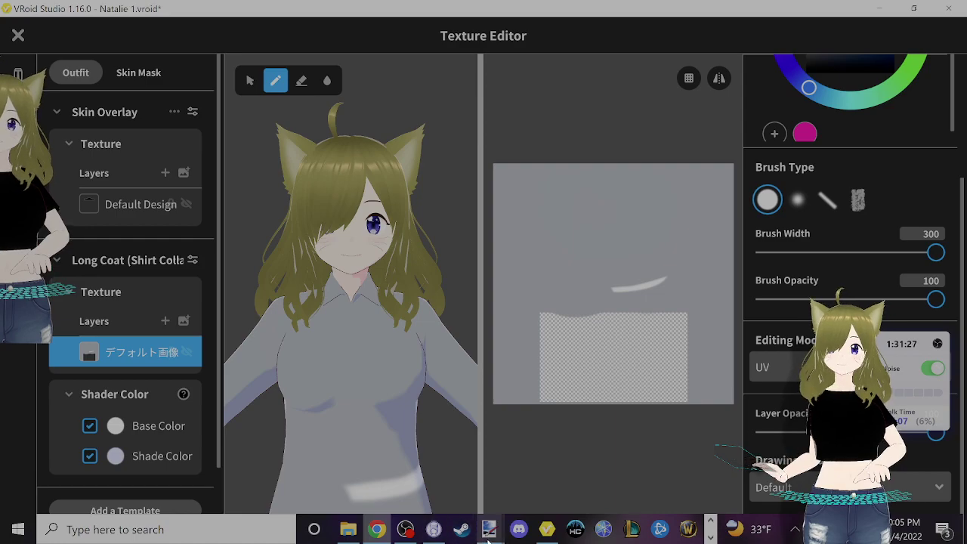
- Switch to U.A High WIP 5.png in paint.net and move the Colors window clear of the collar and heart-shaped cutouts
mouse_move(487, 534)
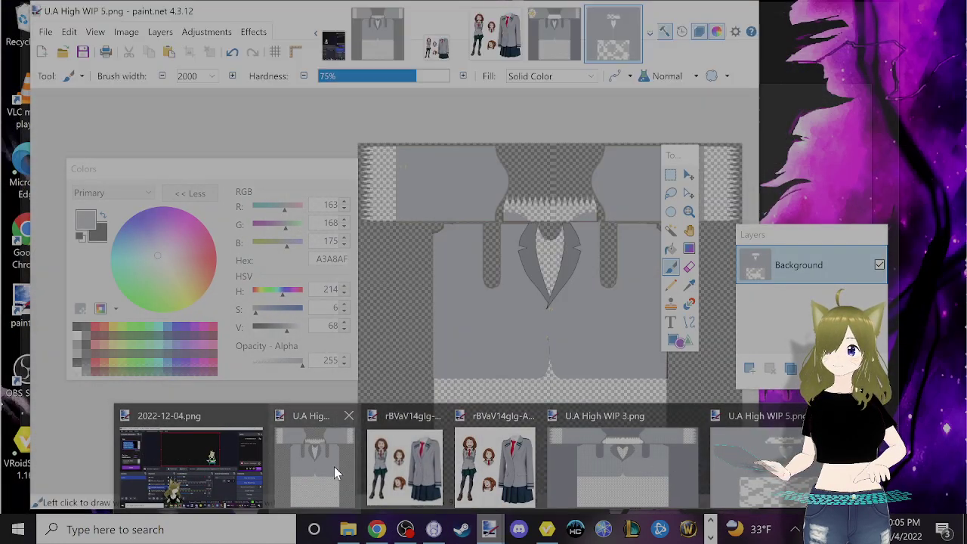
left_click(758, 460)
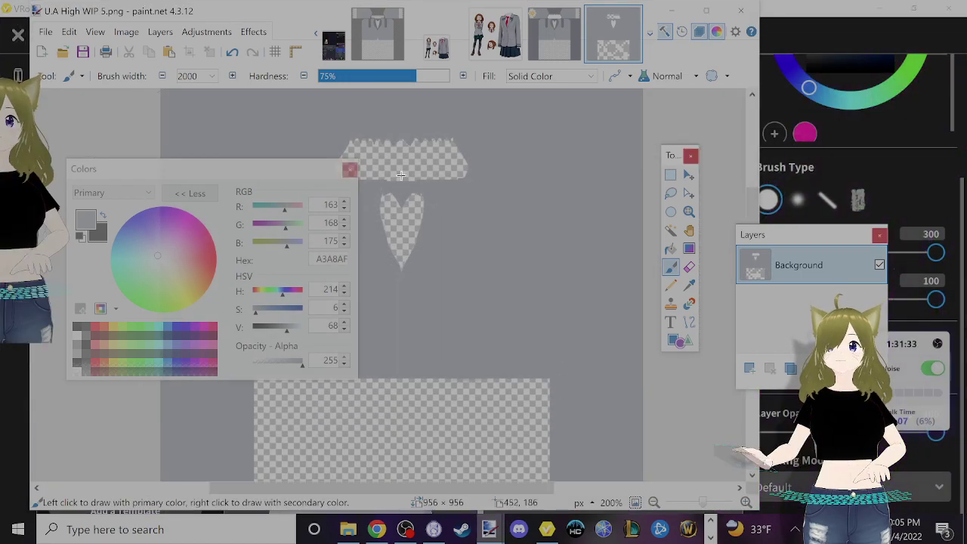
left_click_drag(277, 169, 114, 180)
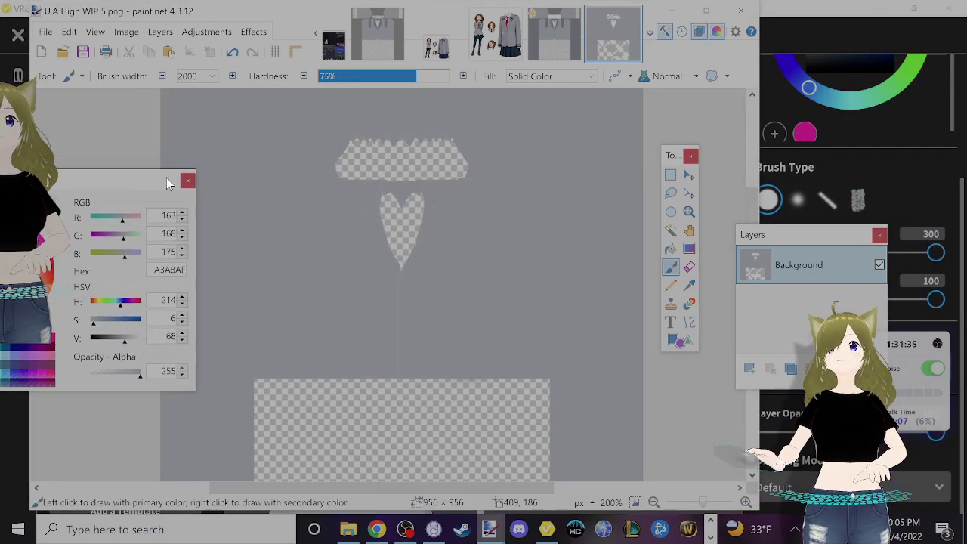
scroll(322, 189, "up", 3, "ctrl")
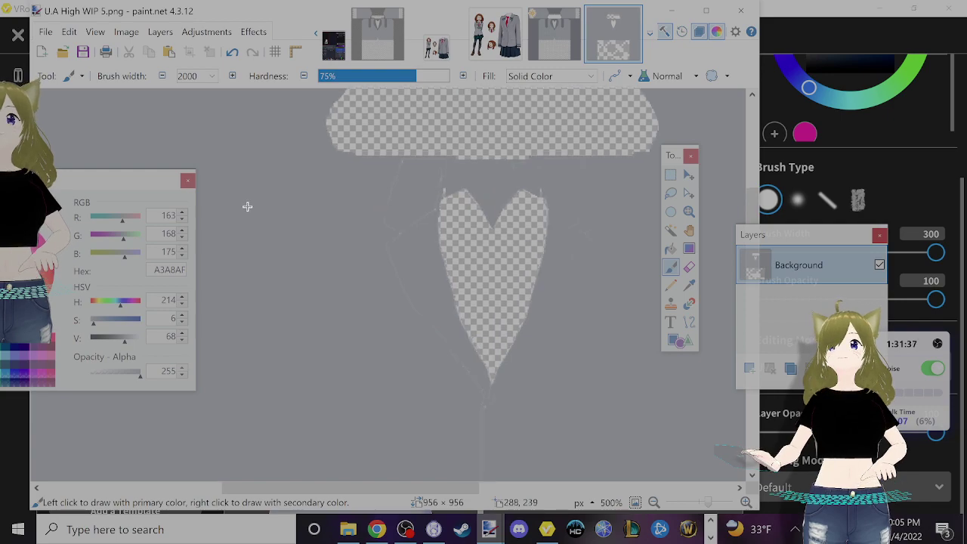
- With the Magic Wand, try to select the faint lapel outline beside the heart-shaped cutout at 20% tolerance
left_click(671, 231)
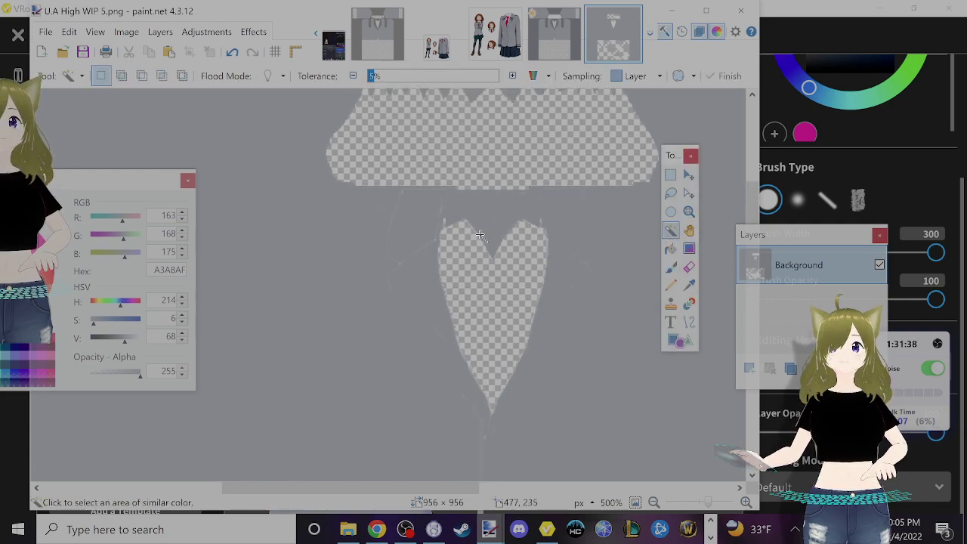
scroll(414, 247, "up", 2, "ctrl")
scroll(414, 246, "up", 4, "ctrl")
left_click(384, 272)
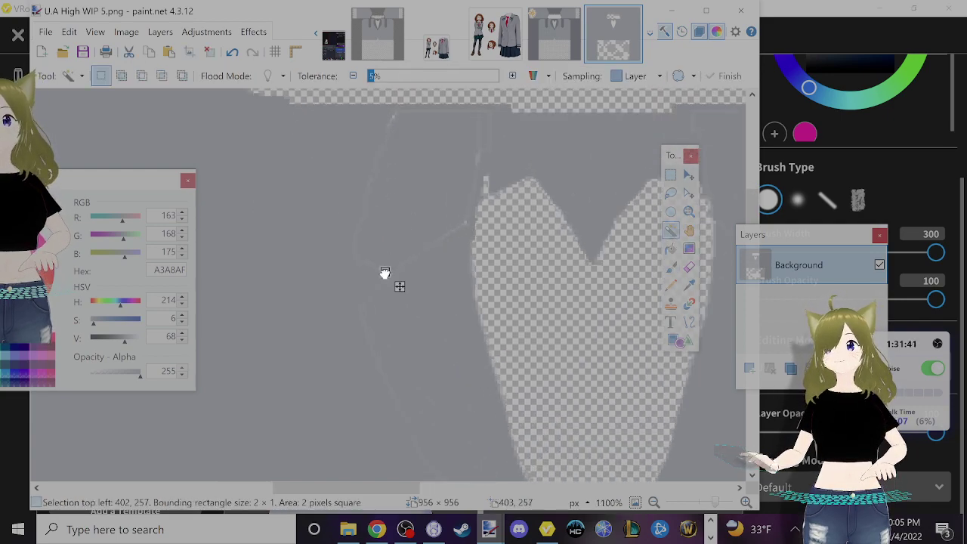
left_click(397, 77)
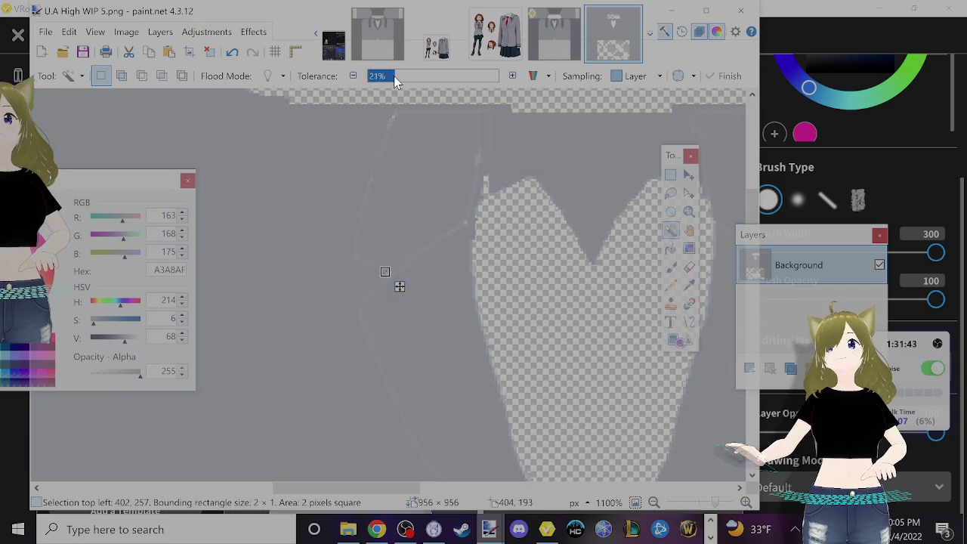
left_click_drag(395, 75, 392, 80)
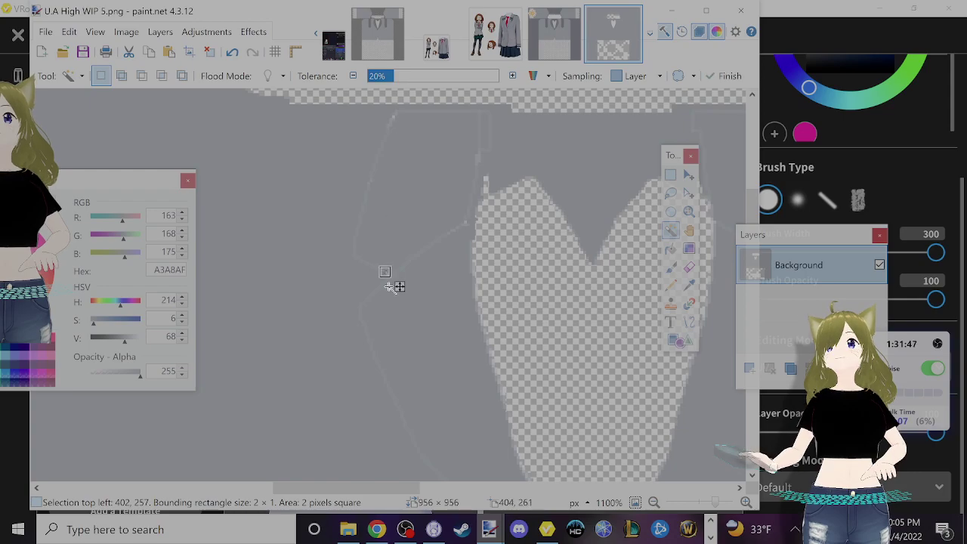
- Select the faint diagonal outline of the left lapel down towards the heart's tip with the Magic Wand at 23% tolerance
scroll(446, 225, "up", 1)
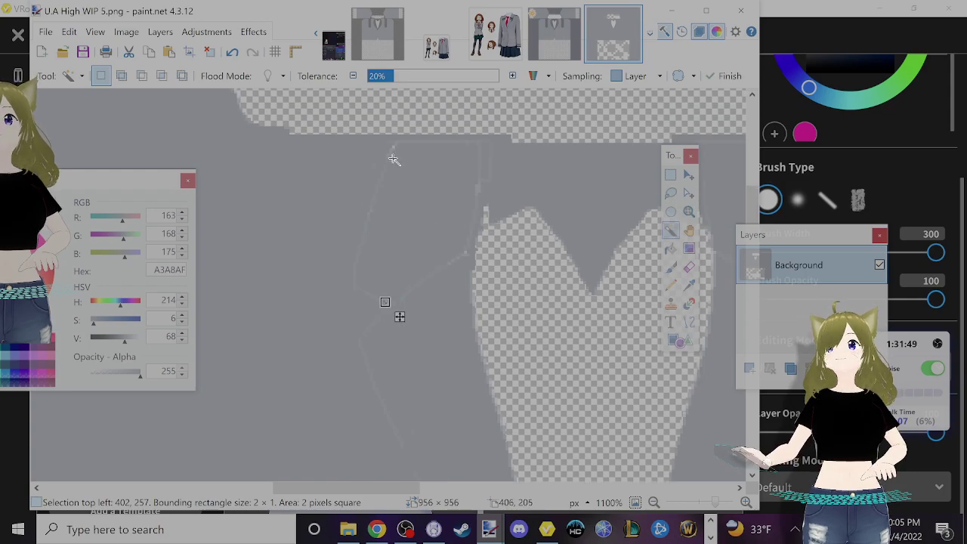
scroll(544, 267, "down", 10)
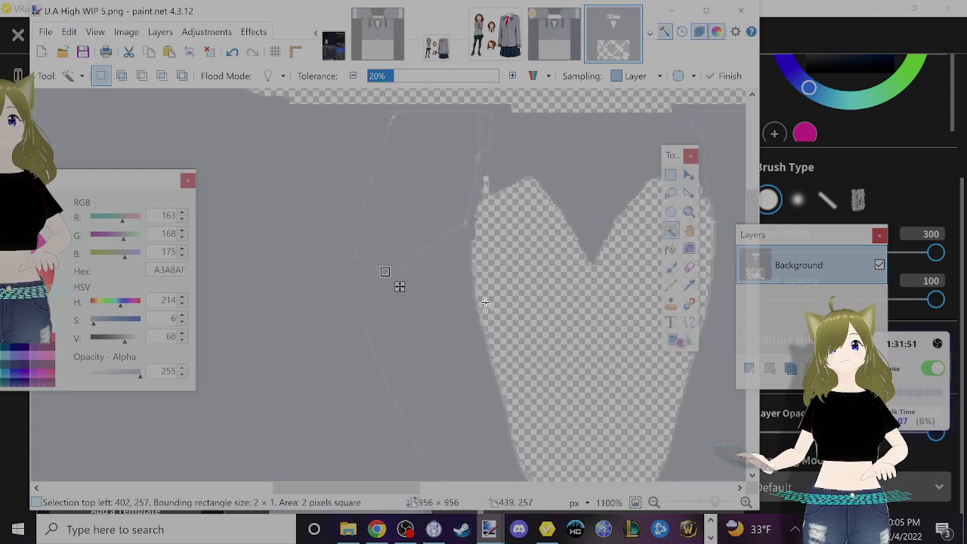
left_click(527, 326)
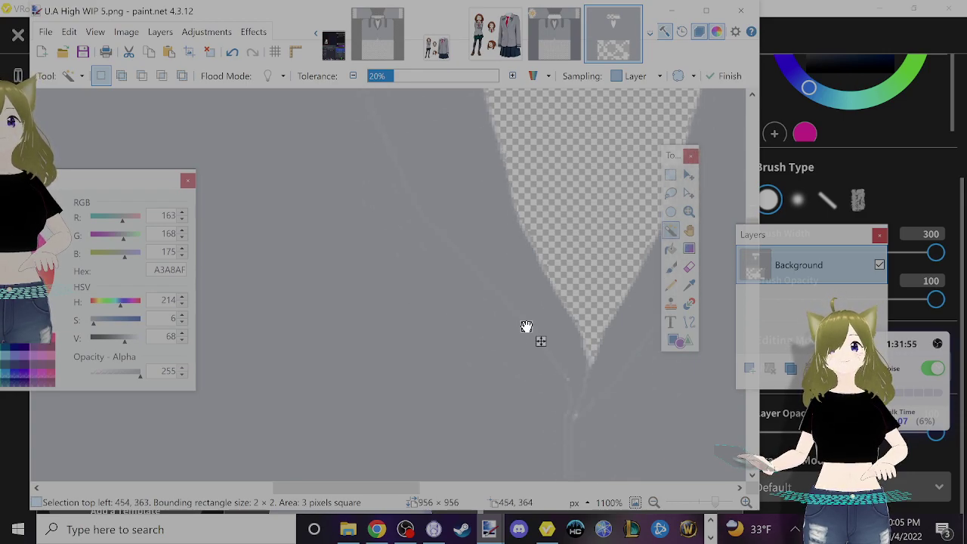
left_click(397, 76)
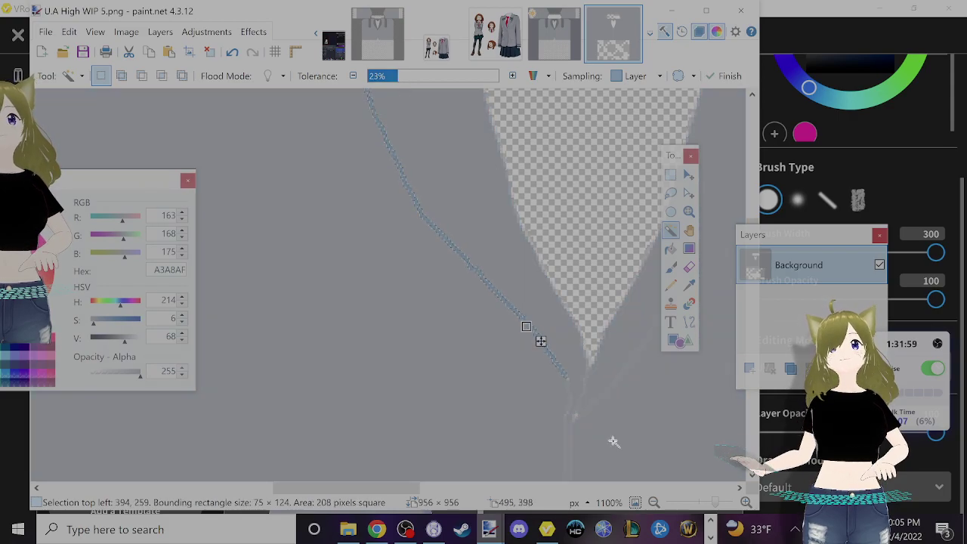
- Add the faint pixels below the heart's tip and at the lower end of the left lapel outline to the selection
left_click_drag(393, 489, 423, 489)
scroll(457, 435, "down", 2)
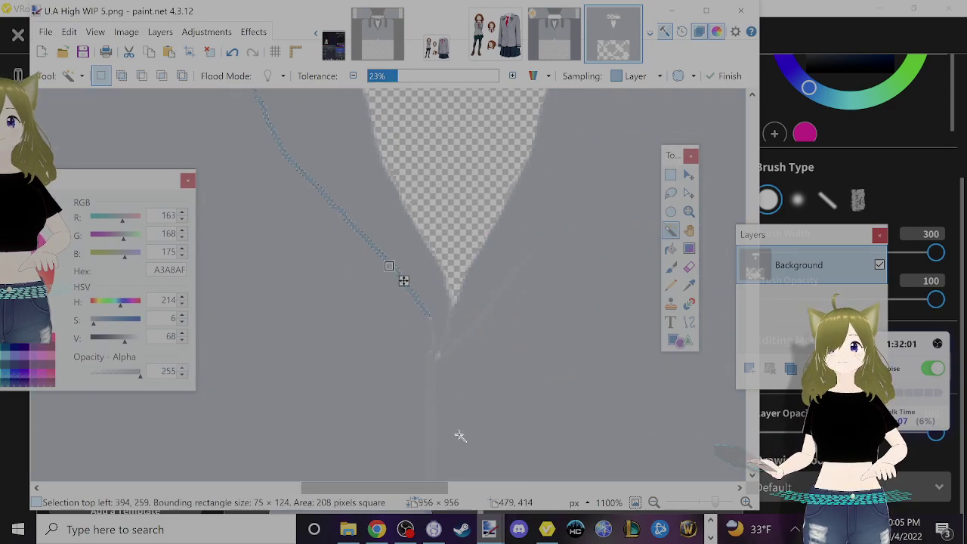
scroll(457, 434, "up", 4, "ctrl")
scroll(423, 269, "up", 1, "ctrl")
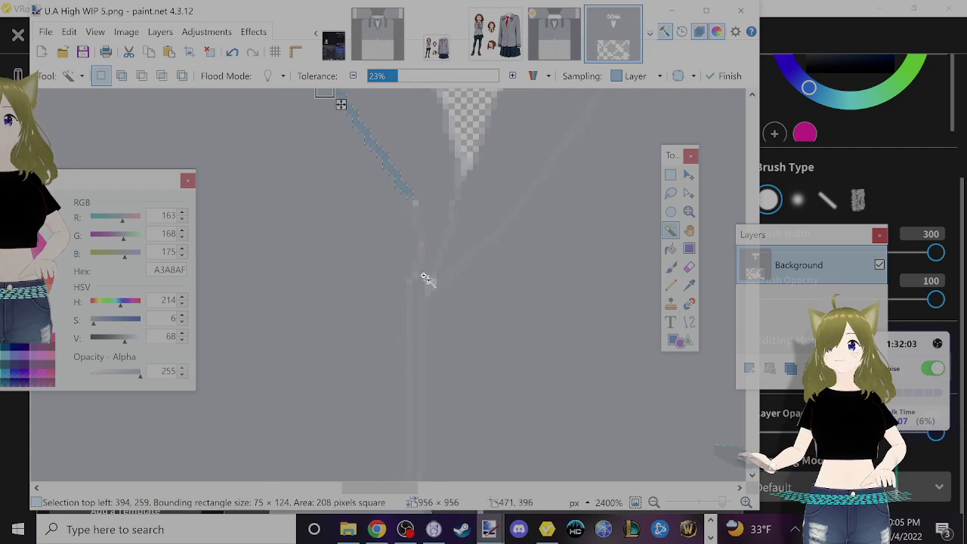
left_click(432, 282, "ctrl")
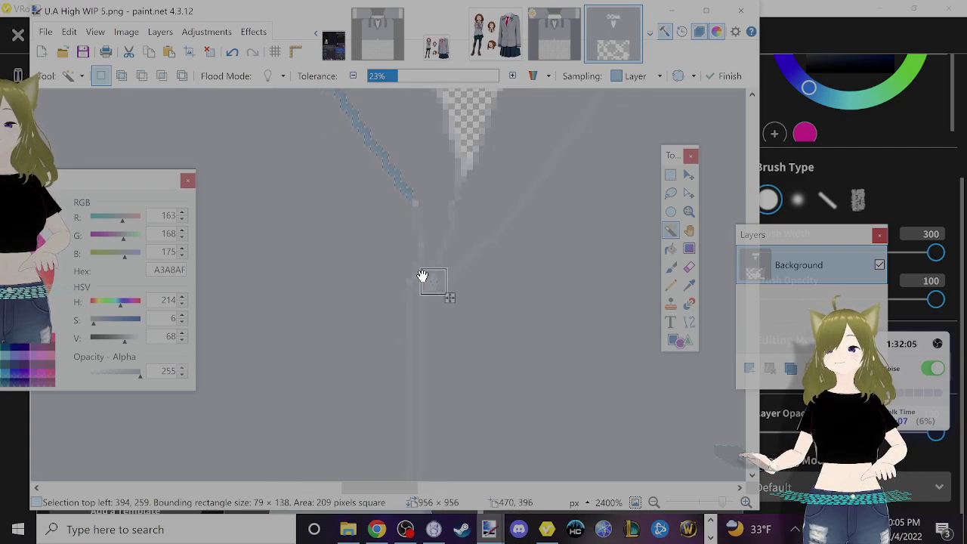
left_click(415, 203, "ctrl")
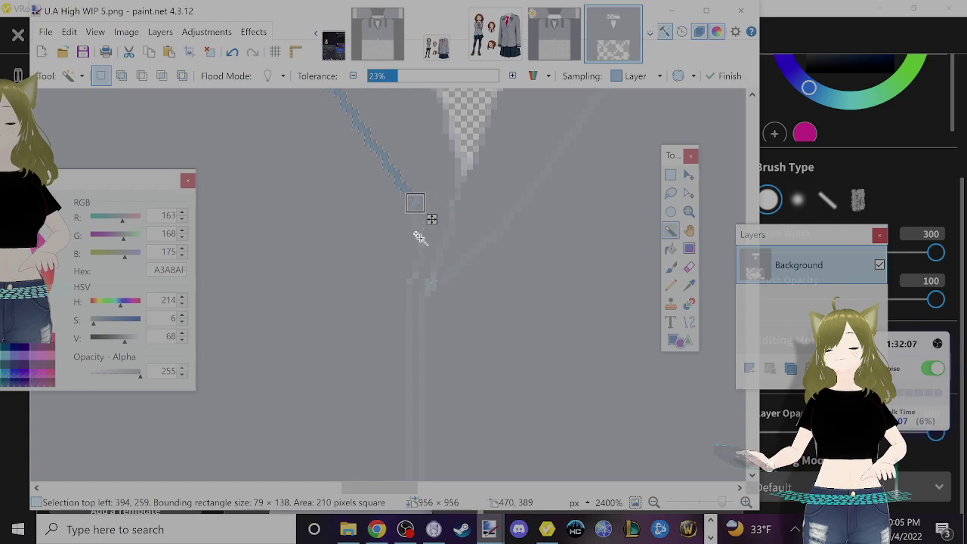
- Try to select the short connecting line below the left lapel outline with the Magic Wand, and undo each attempt
left_click(420, 240)
key("ctrl+z")
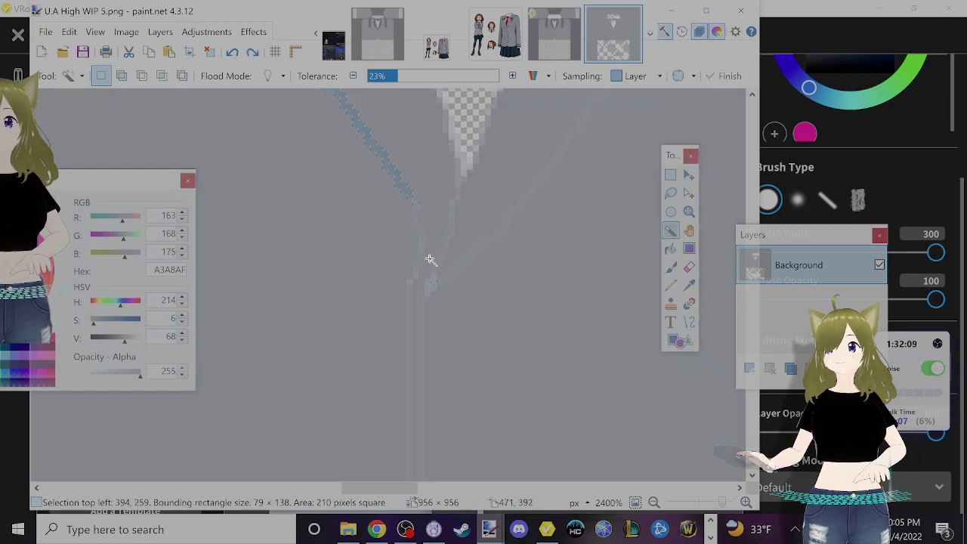
left_click(419, 242)
key("ctrl+z")
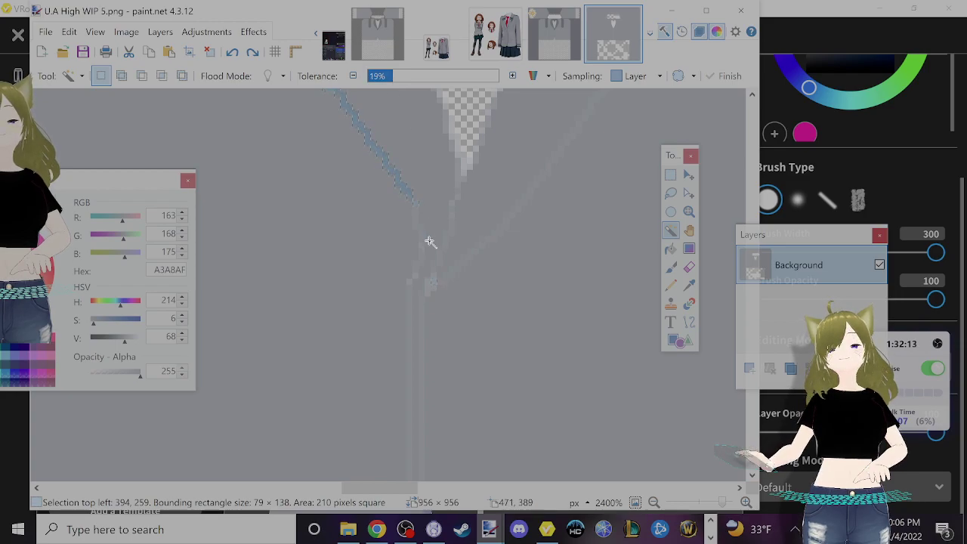
- Add the left vertical front line, its connection to the lapel and the lower-left hem line to the selection at 19% tolerance
left_click(407, 280, "ctrl")
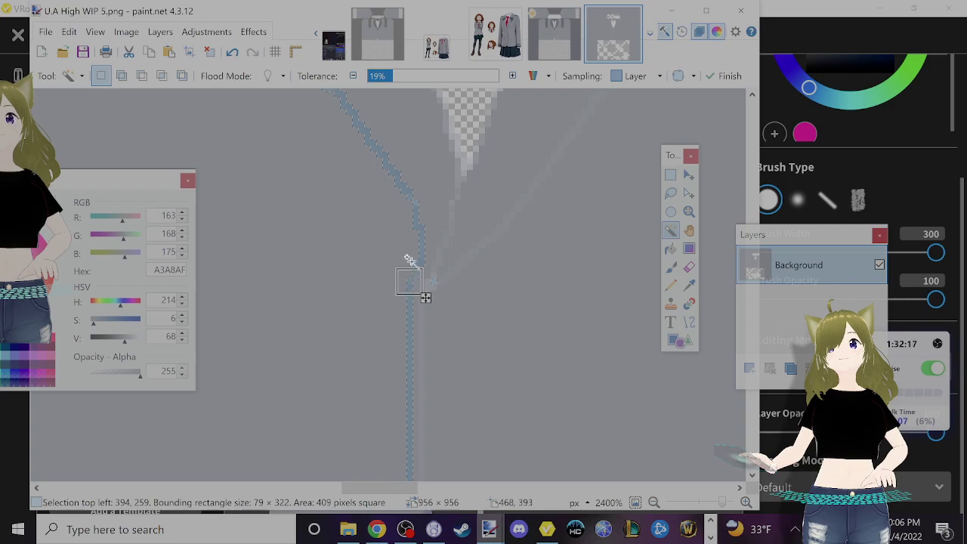
scroll(419, 250, "down", 5)
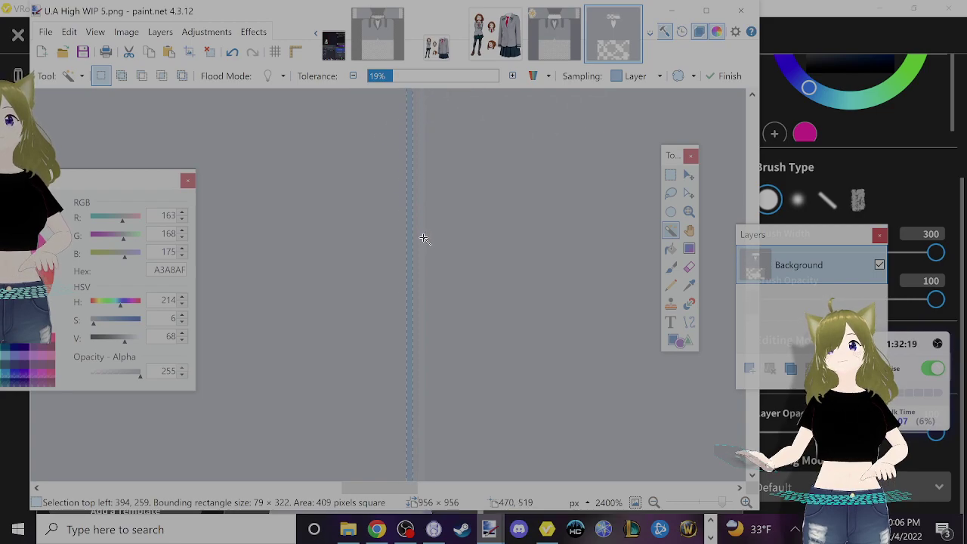
scroll(423, 237, "down", 3)
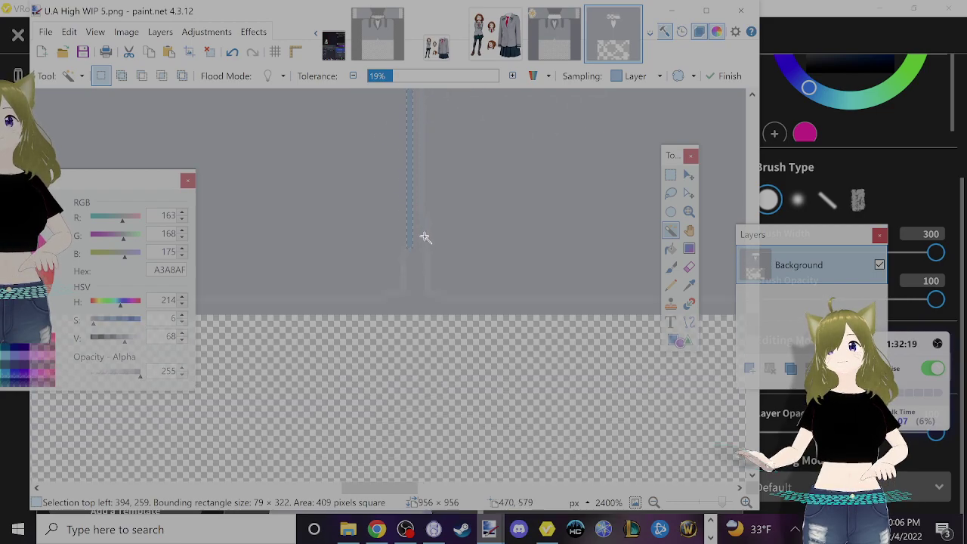
left_click(401, 271, "ctrl")
scroll(404, 276, "down", 2, "ctrl")
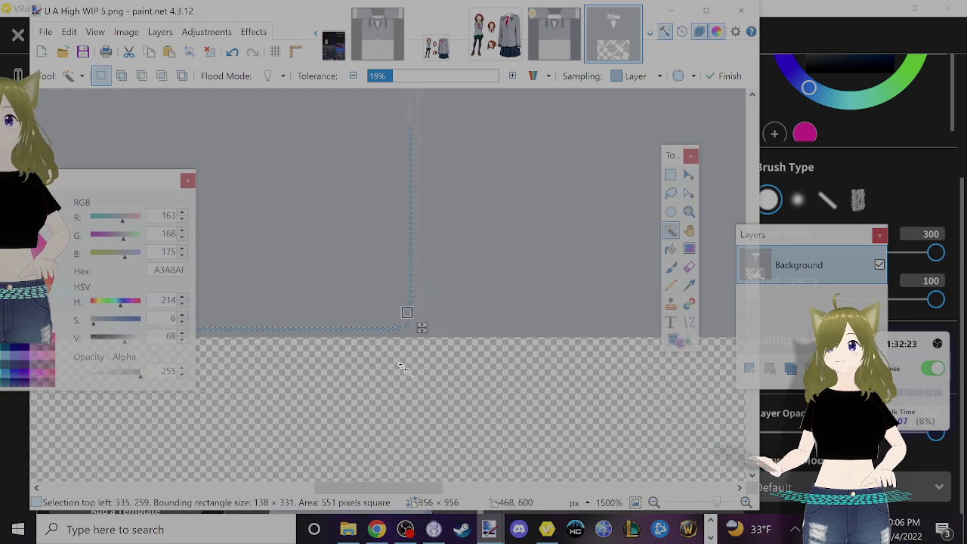
- Try to select the lower end of the right vertical front line near the hem, and undo each attempt
scroll(402, 367, "down", 3, "ctrl")
left_click_drag(458, 485, 430, 475)
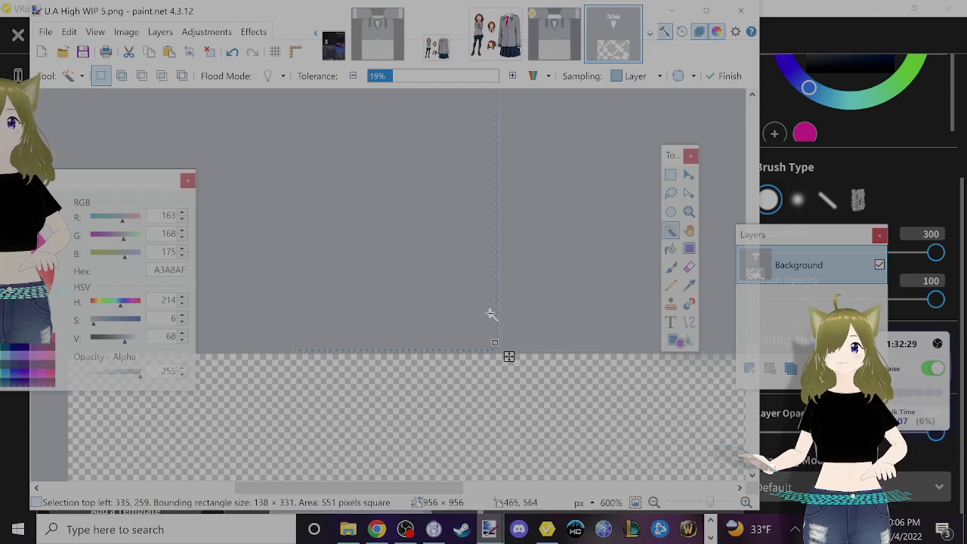
scroll(489, 348, "up", 5, "ctrl")
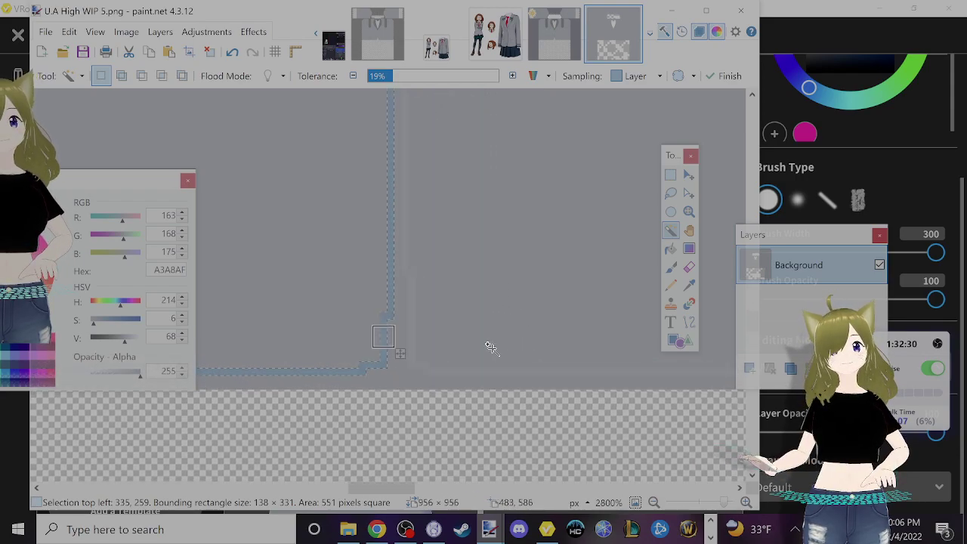
left_click(412, 334)
key("ctrl+z")
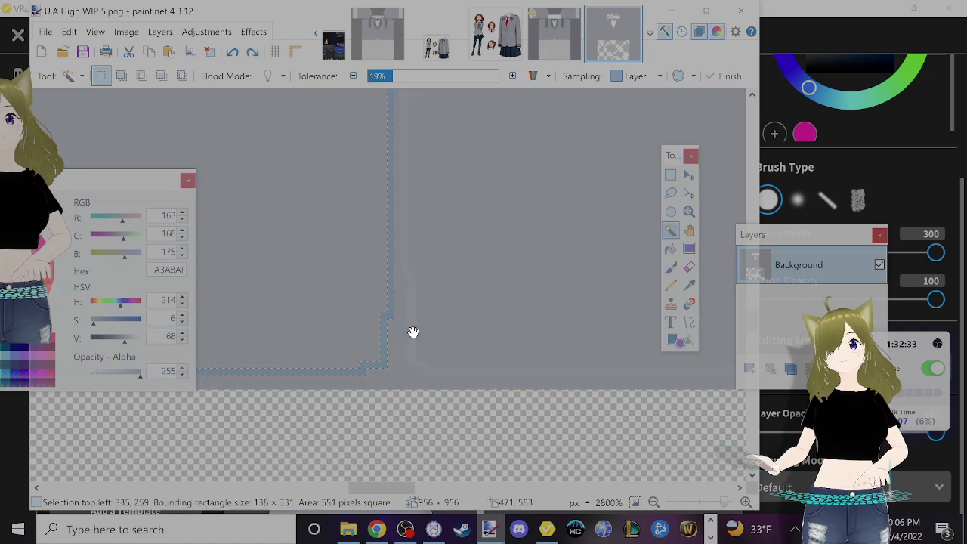
left_click(413, 333)
key("ctrl+z")
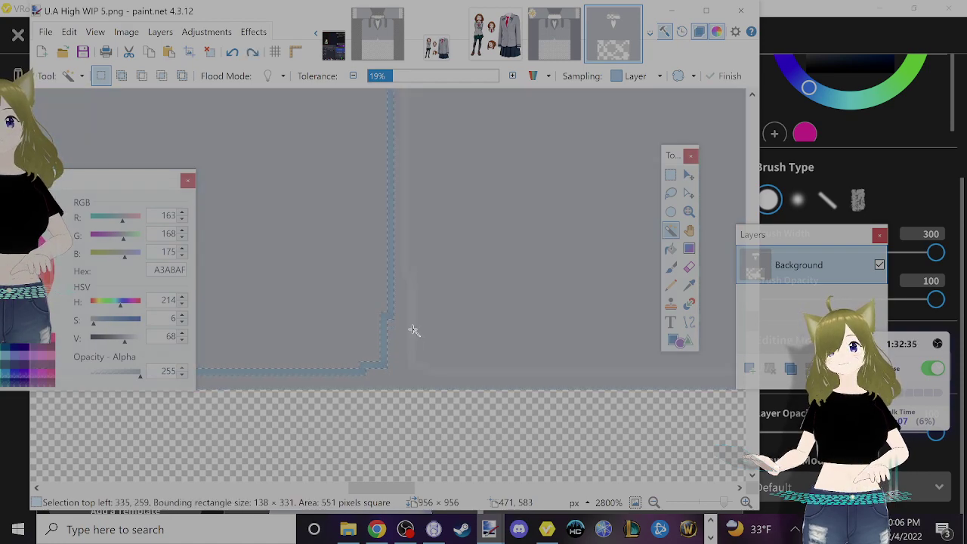
- Lower the Magic Wand tolerance to 10% and add the right vertical front line and the pixels at its upper end to the selection
scroll(415, 302, "up", 5)
scroll(430, 284, "up", 5)
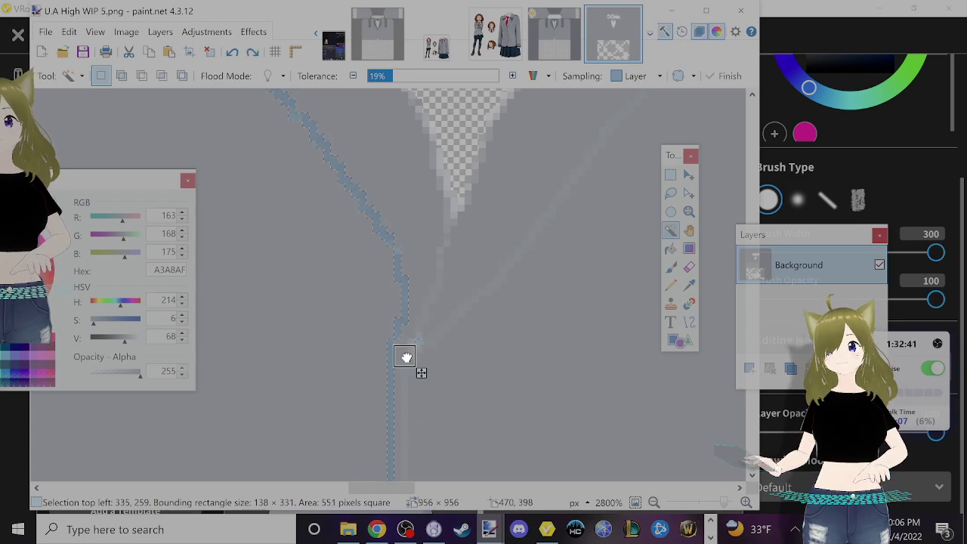
left_click(436, 330)
key("ctrl+z")
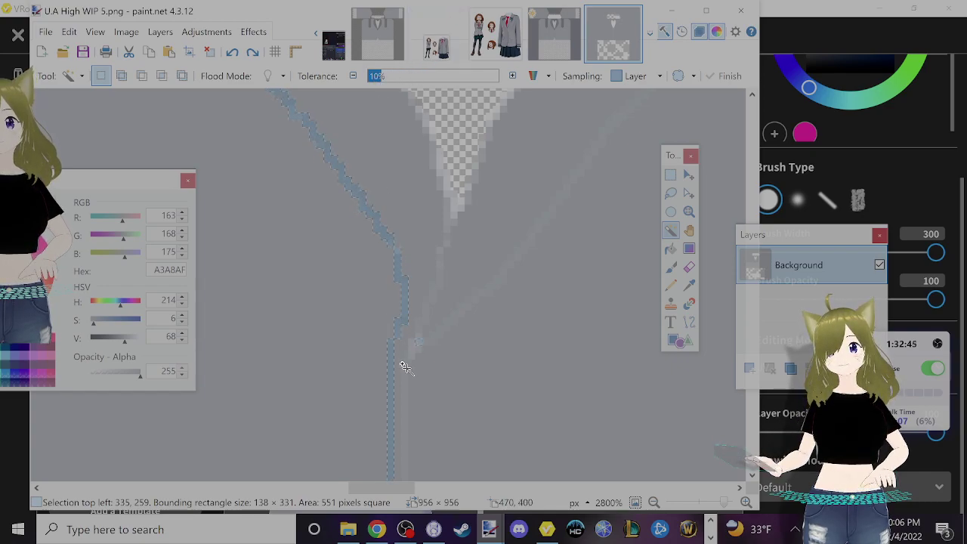
scroll(415, 354, "down", 5)
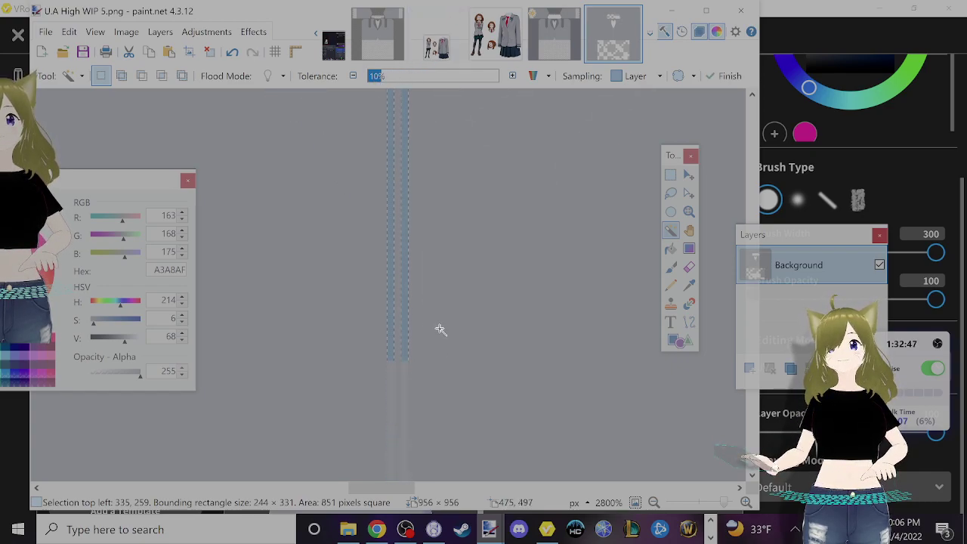
scroll(440, 337, "down", 2)
scroll(446, 332, "up", 4)
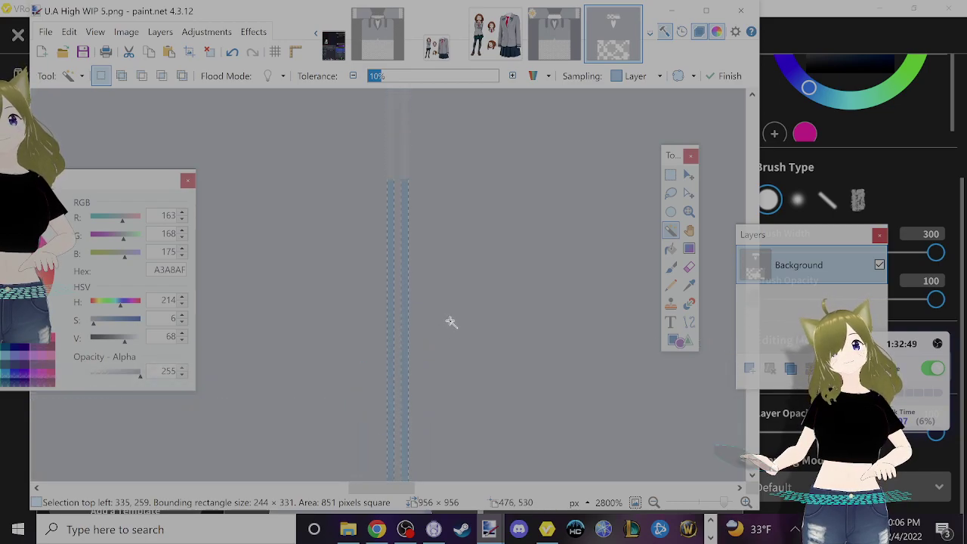
scroll(450, 332, "up", 3)
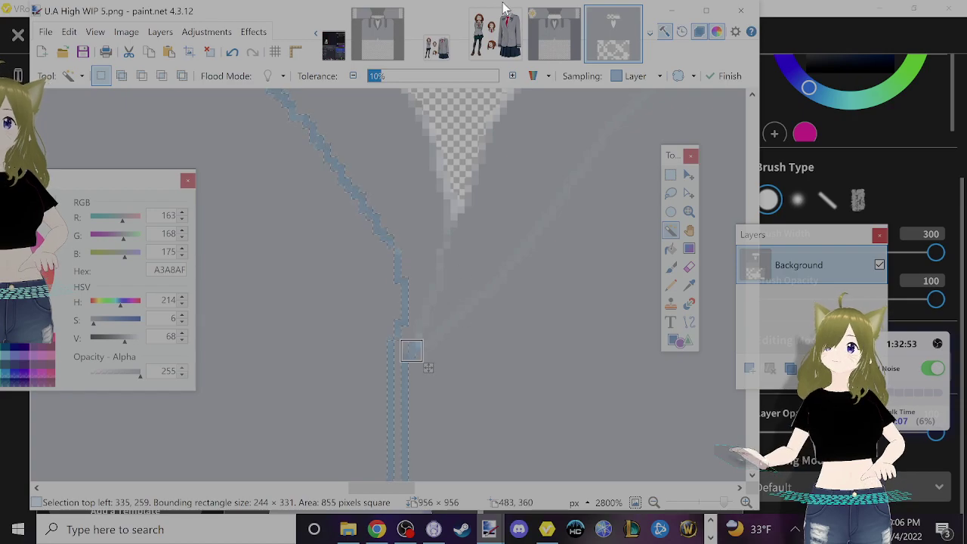
- Set the tolerance to 21% and add the short line rising from the front lines towards the heart's tip to the selection
left_click(396, 73)
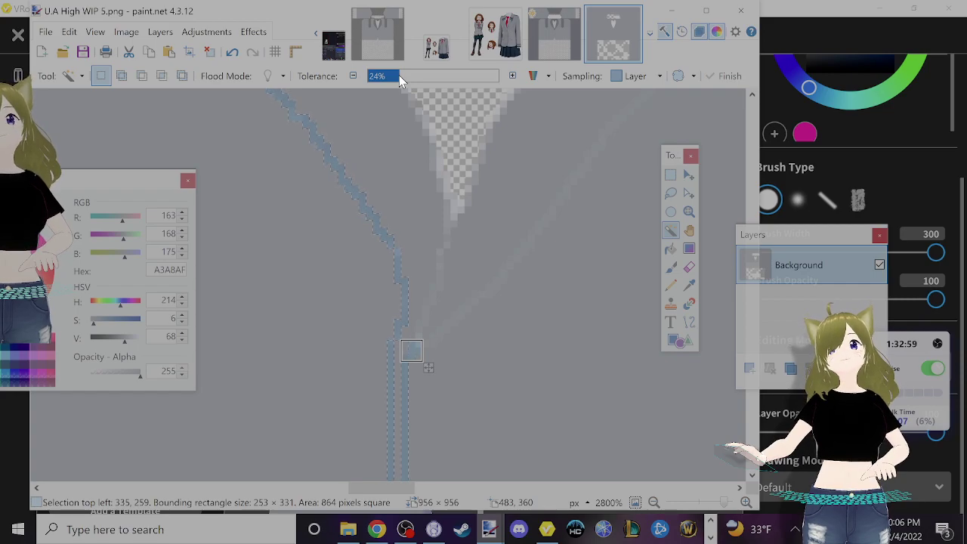
left_click_drag(399, 74, 391, 77)
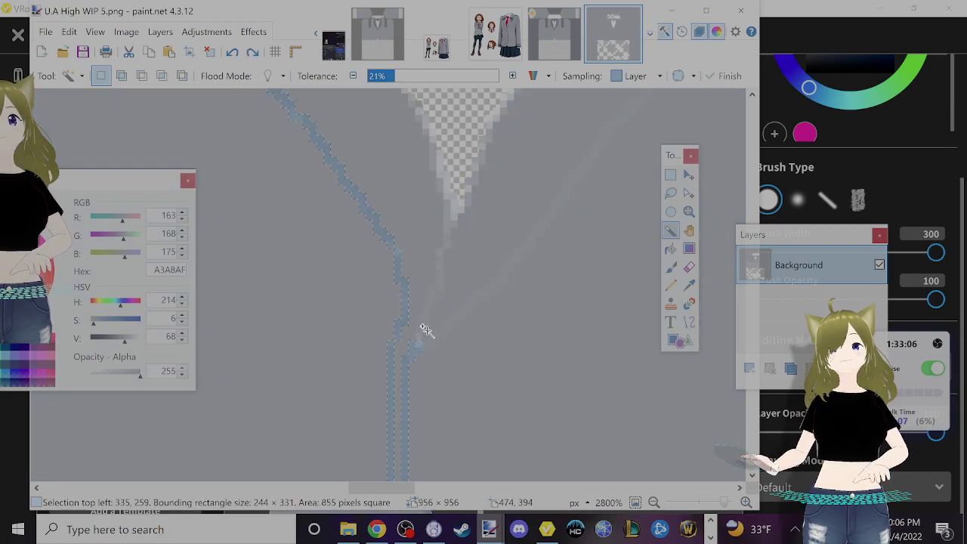
left_click(416, 333, "ctrl")
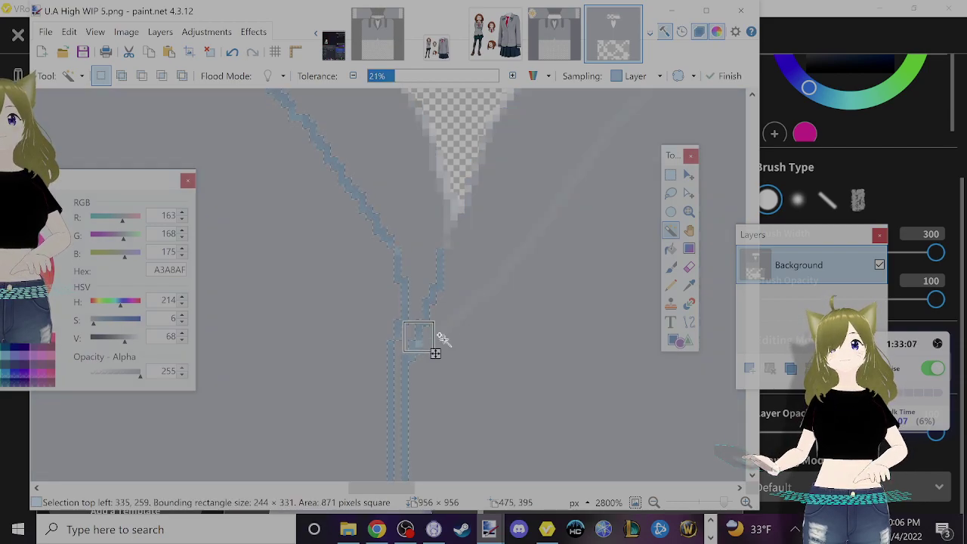
- Add the junction pixels at the left lapel's lower point and the diagonal line rising towards the heart-shaped cutout to the selection
scroll(479, 291, "up", 2)
scroll(479, 290, "down", 5, "ctrl")
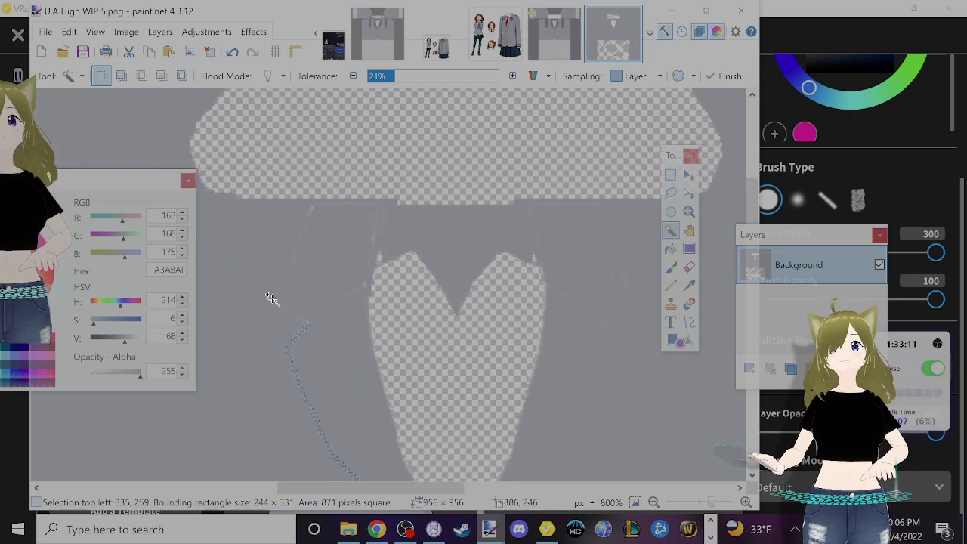
scroll(270, 298, "up", 8, "ctrl")
left_click(384, 268, "ctrl")
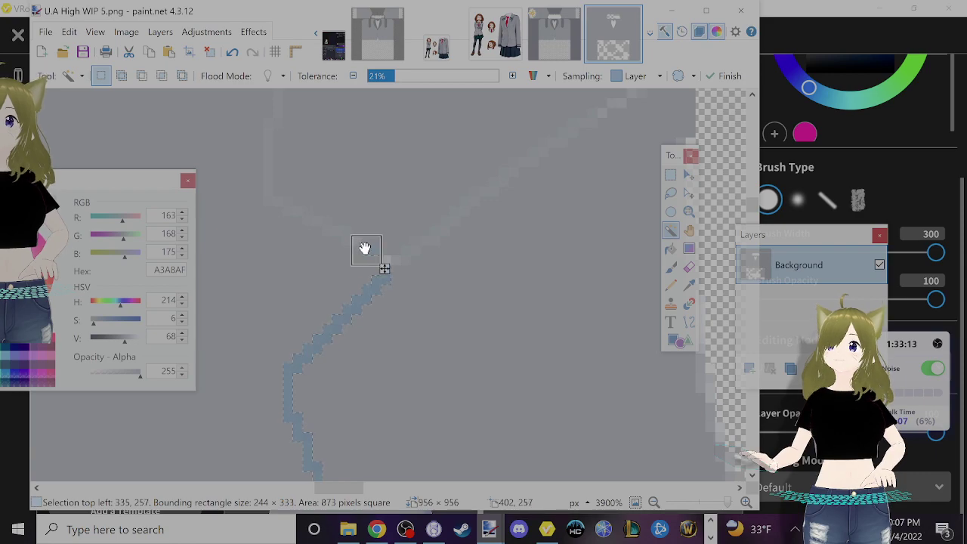
left_click(403, 278, "ctrl")
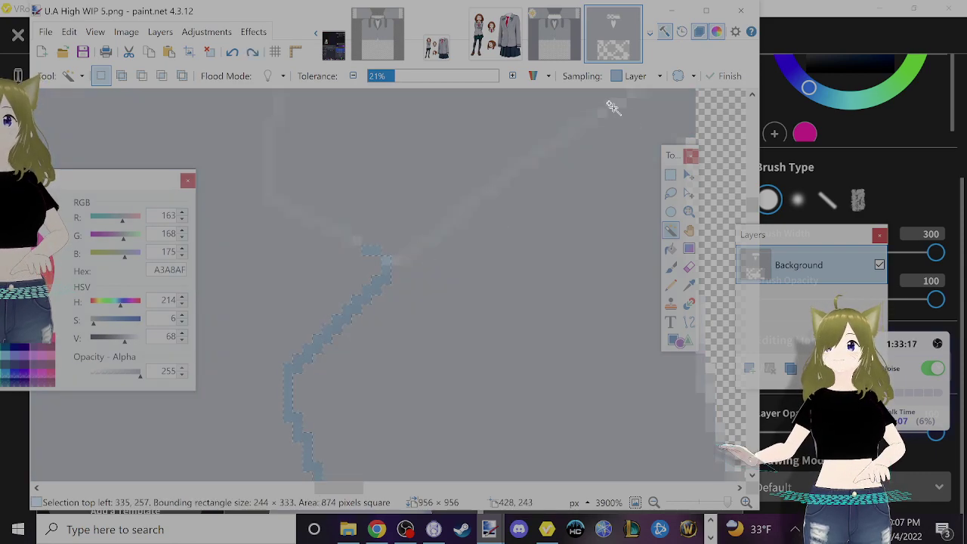
left_click(606, 114, "ctrl")
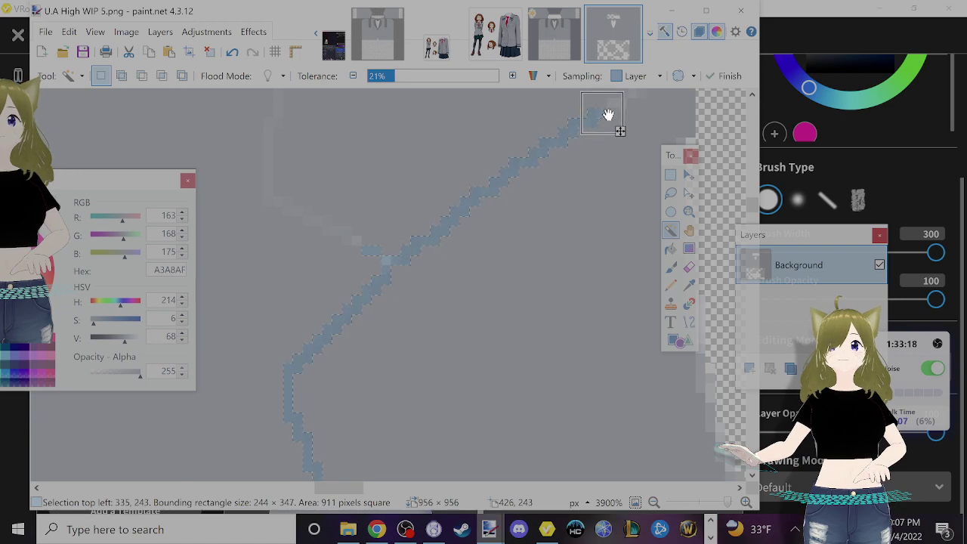
- Add the left lapel's outer edge and the collar outline connected to its upper end to the selection at 21% tolerance
left_click(353, 242, "ctrl")
scroll(345, 219, "up", 10)
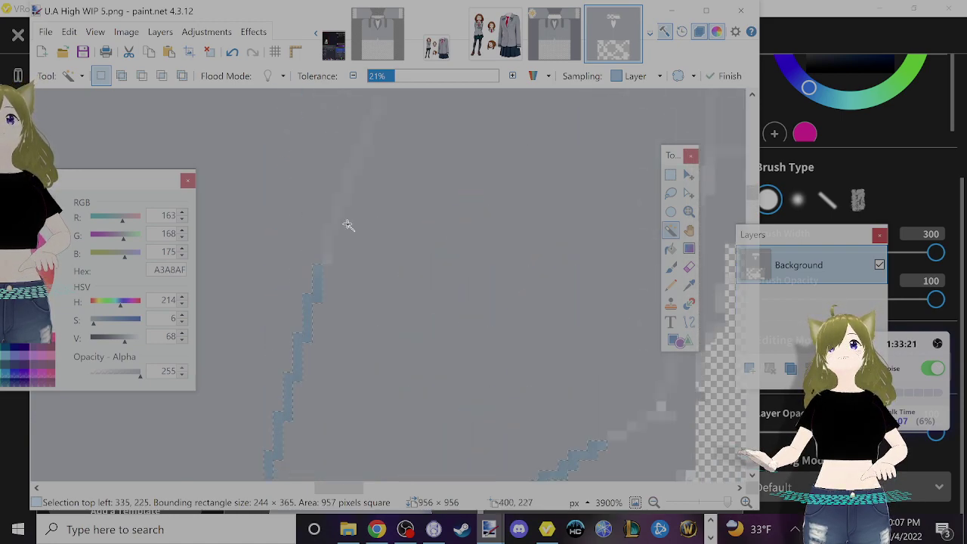
left_click(321, 347, "ctrl")
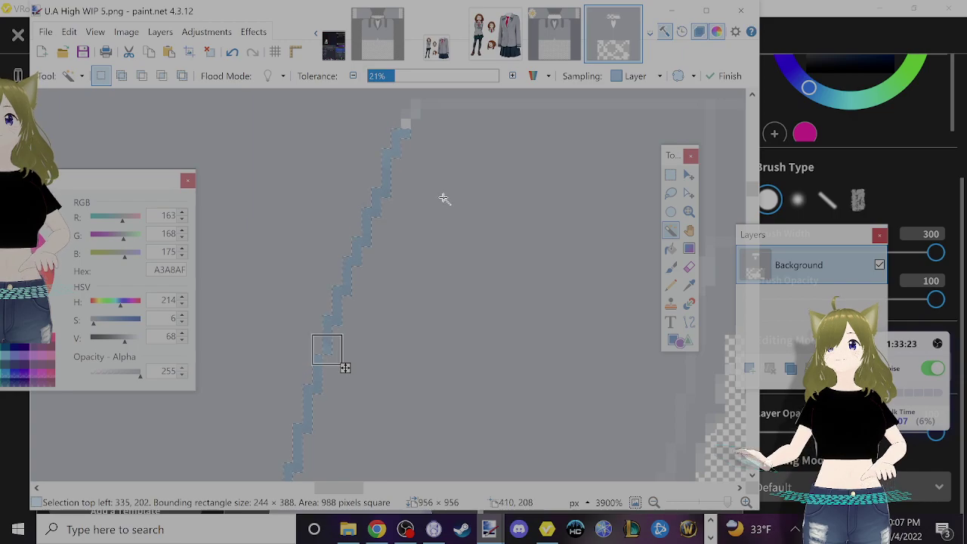
scroll(408, 227, "up", 3)
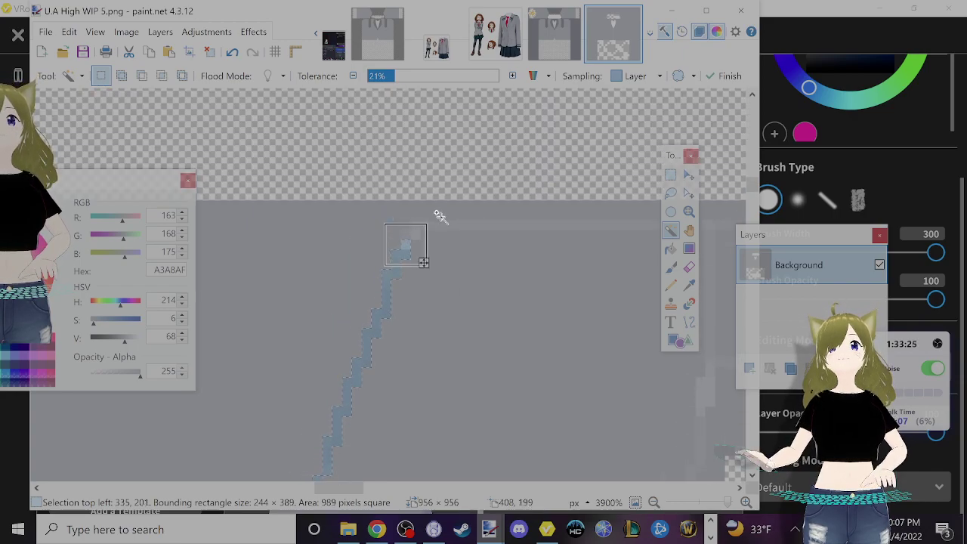
left_click(468, 221, "ctrl")
key("ctrl+z")
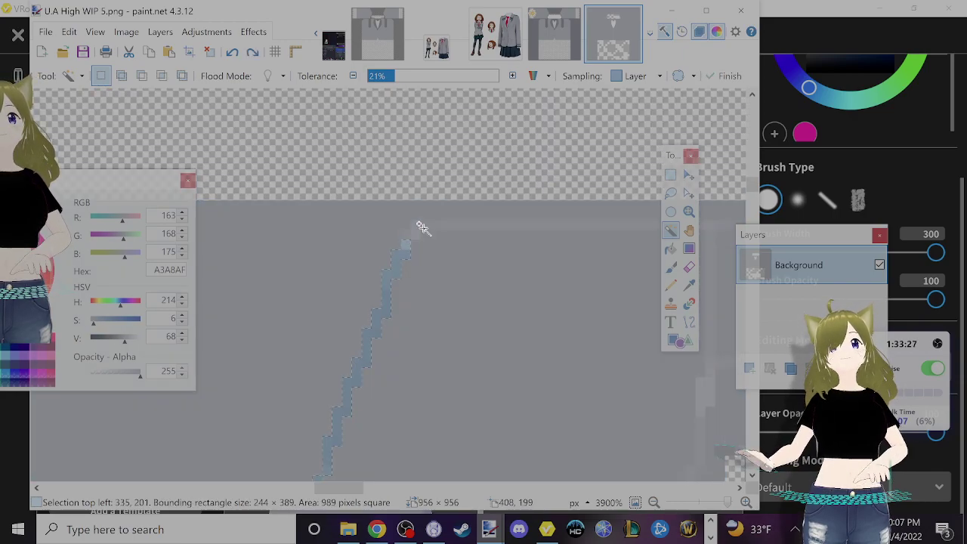
left_click(413, 225, "ctrl")
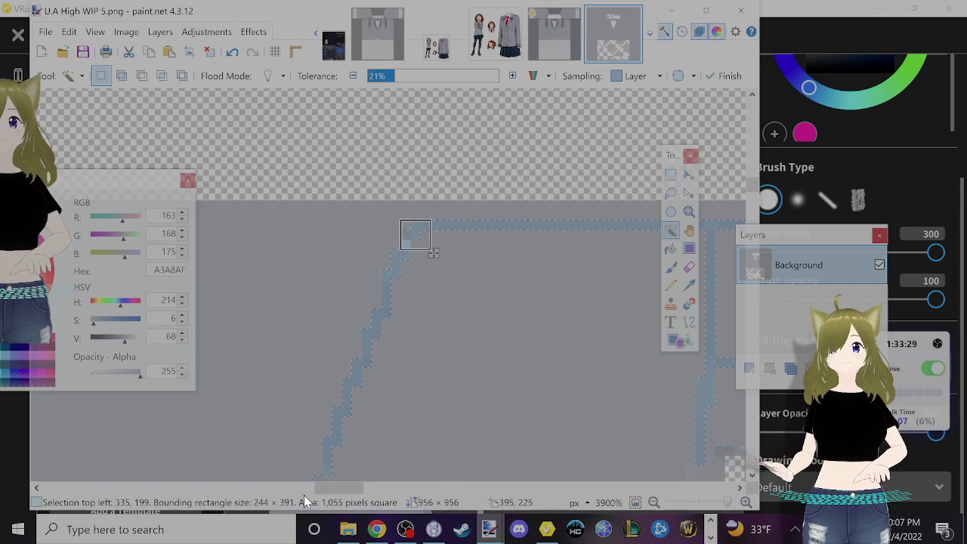
- Try to select the short vertical line closing the left collar strip at 21% and 16% tolerance, and undo each attempt
left_click_drag(325, 492, 349, 490)
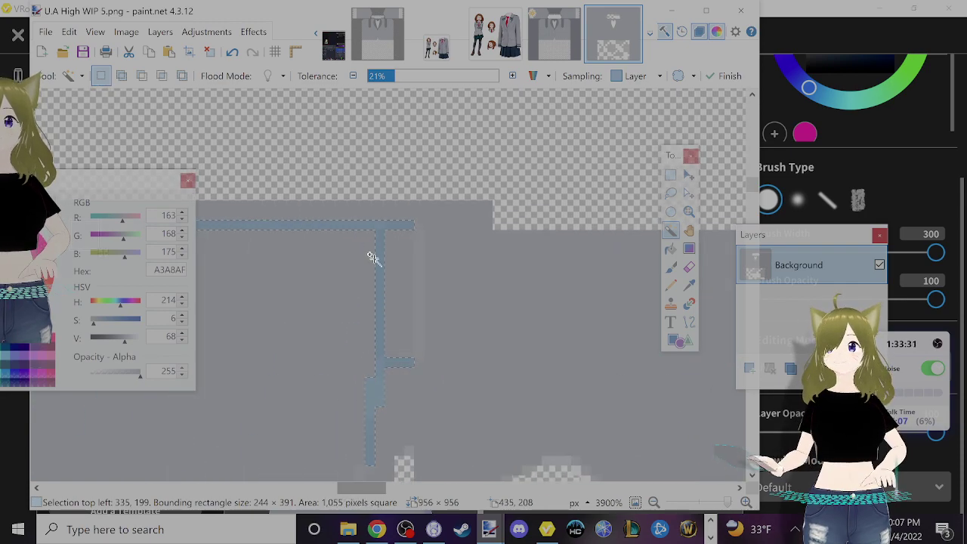
left_click(432, 263)
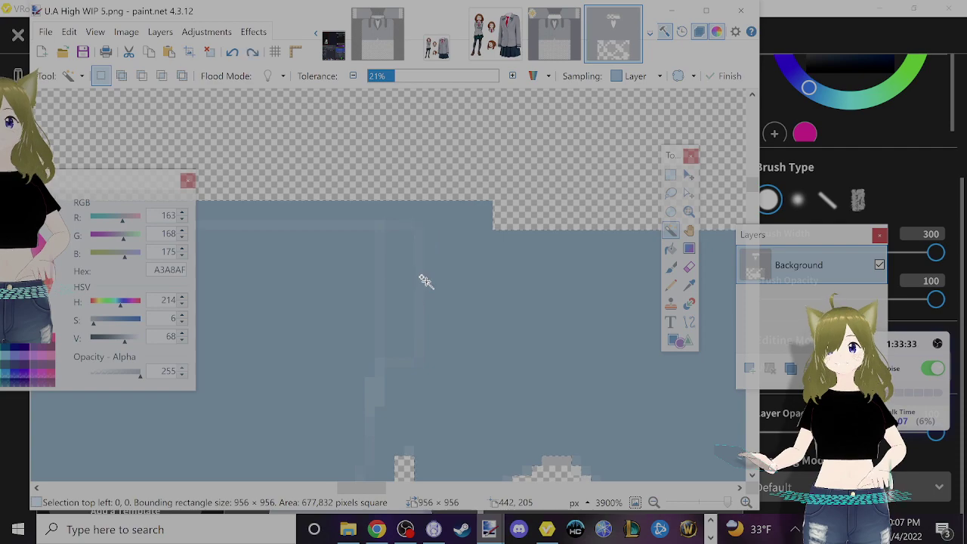
key("ctrl+z")
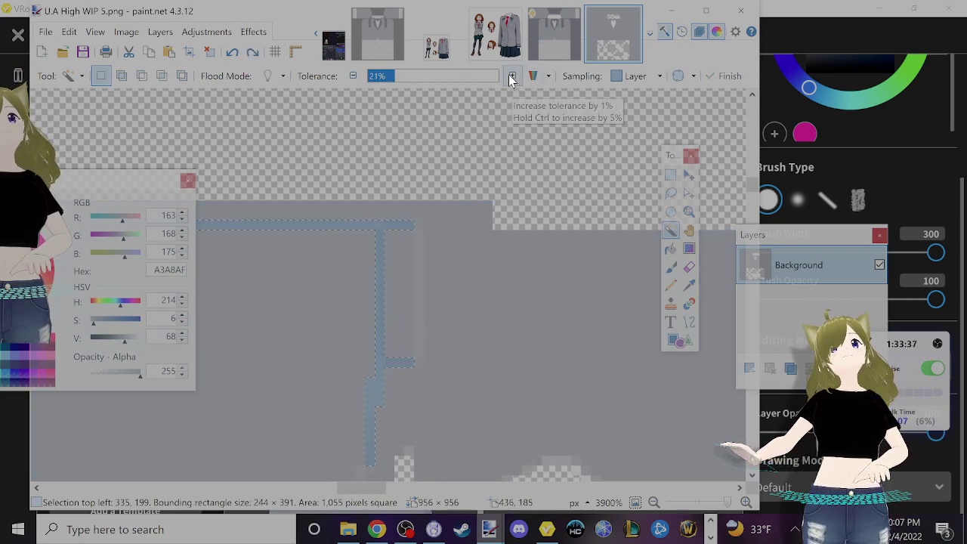
left_click(353, 77)
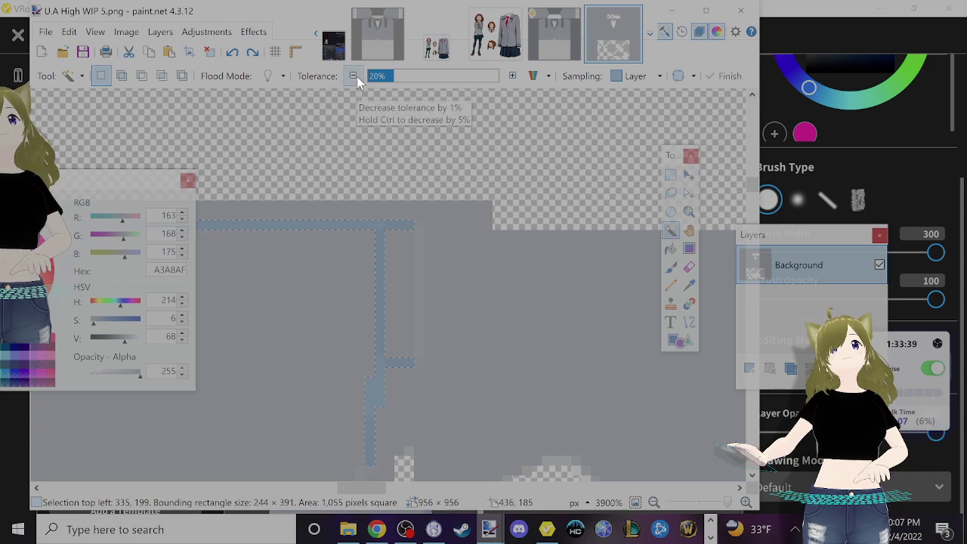
left_click(353, 77)
left_click(353, 76)
left_click(353, 77)
left_click(352, 76)
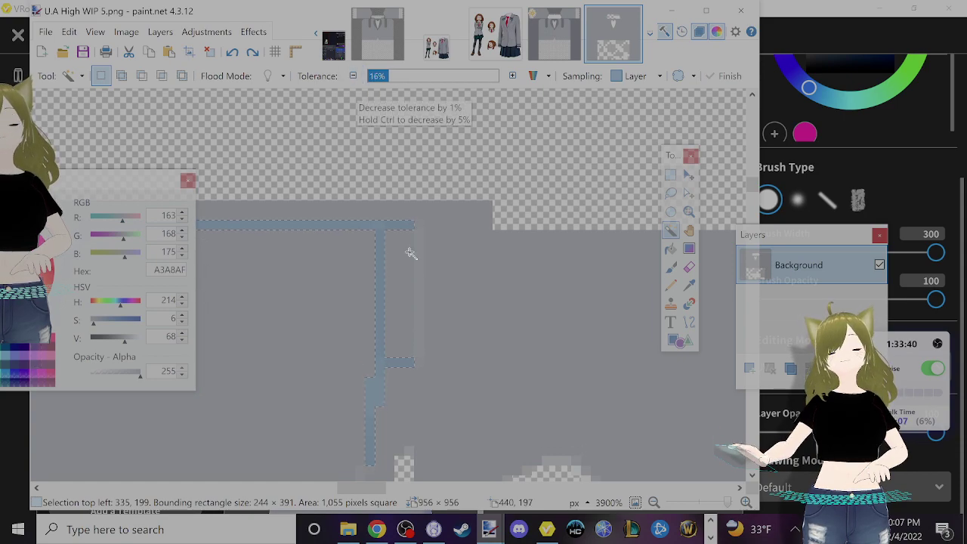
left_click(418, 294)
key("ctrl+z")
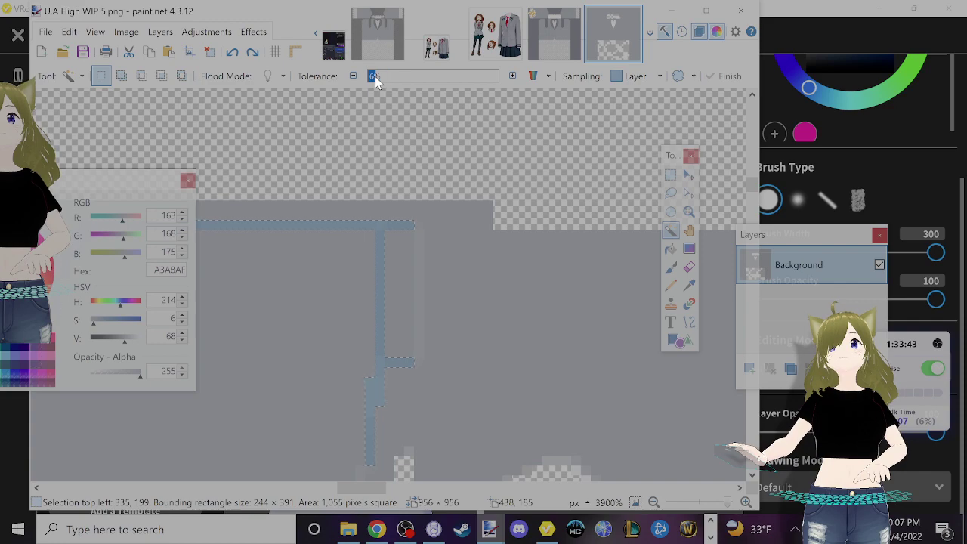
- Add the short vertical line closing the left collar strip and its lower corner to the selection at 7% tolerance
left_click(422, 270, "ctrl")
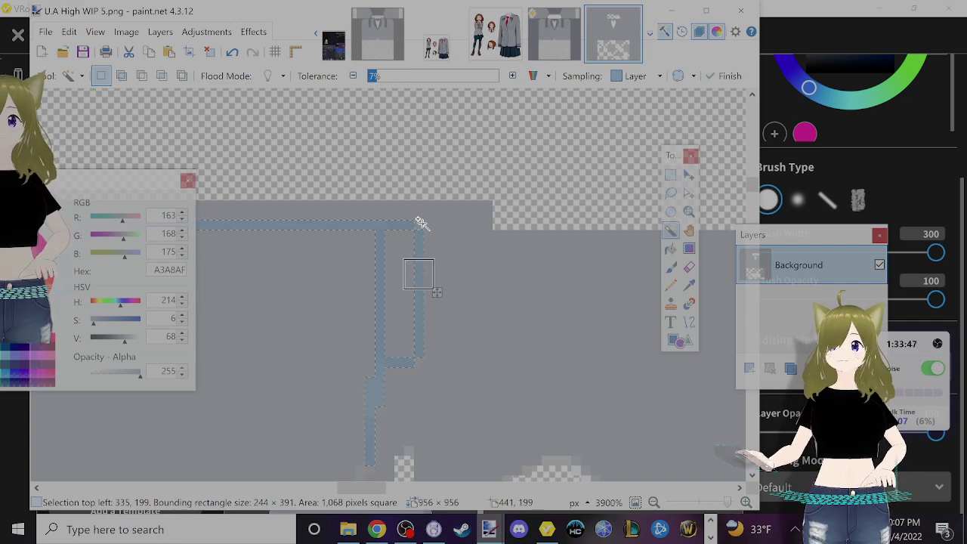
left_click(419, 362, "ctrl")
- Add the faint segments running from the left collar strip down beside the heart-shaped cutout to the diagonal lapel line to the selection
scroll(427, 302, "down", 3)
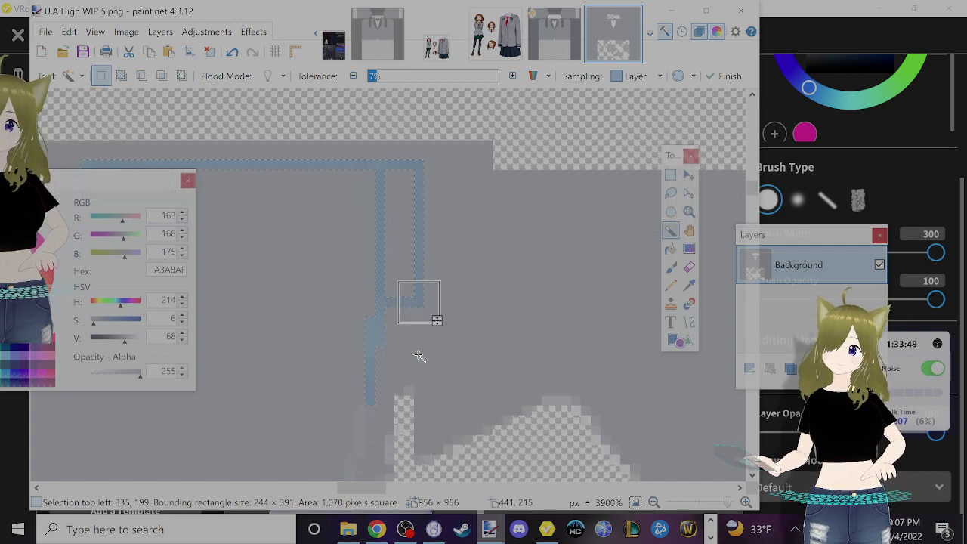
scroll(409, 284, "down", 2)
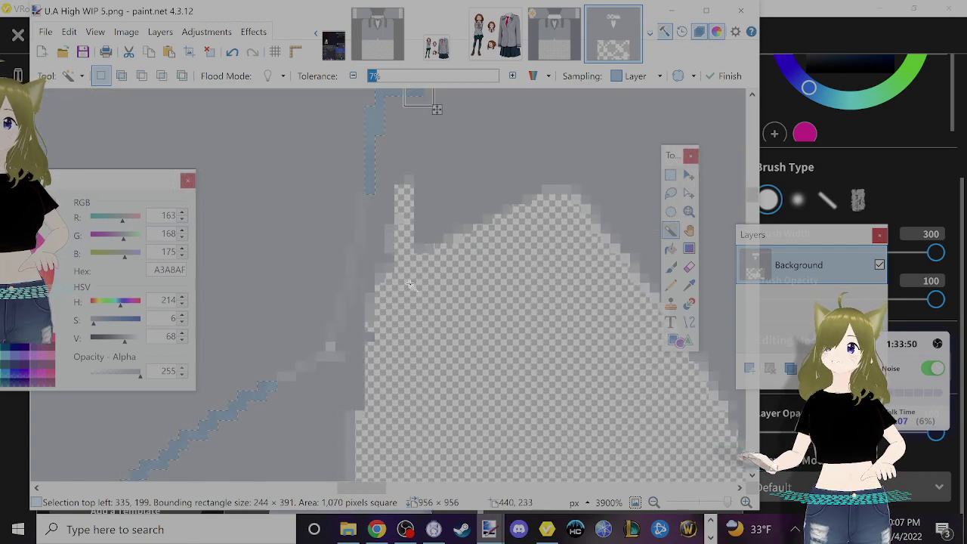
left_click(362, 201, "ctrl")
left_click(411, 157)
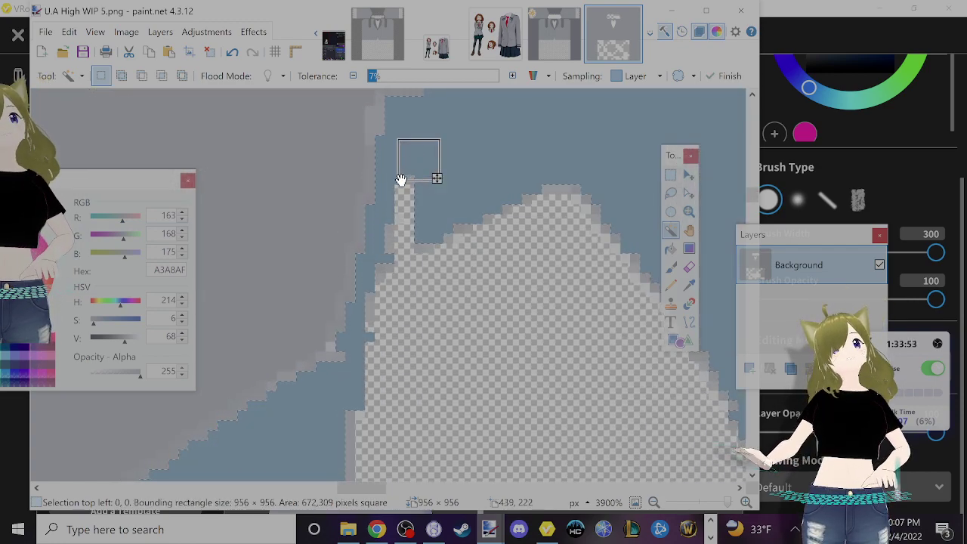
key("ctrl+z")
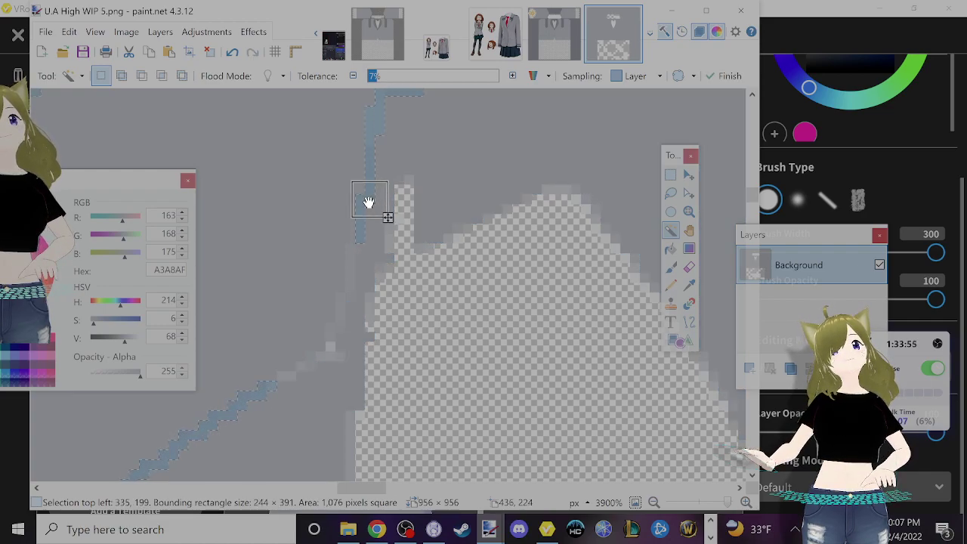
left_click(352, 266, "ctrl")
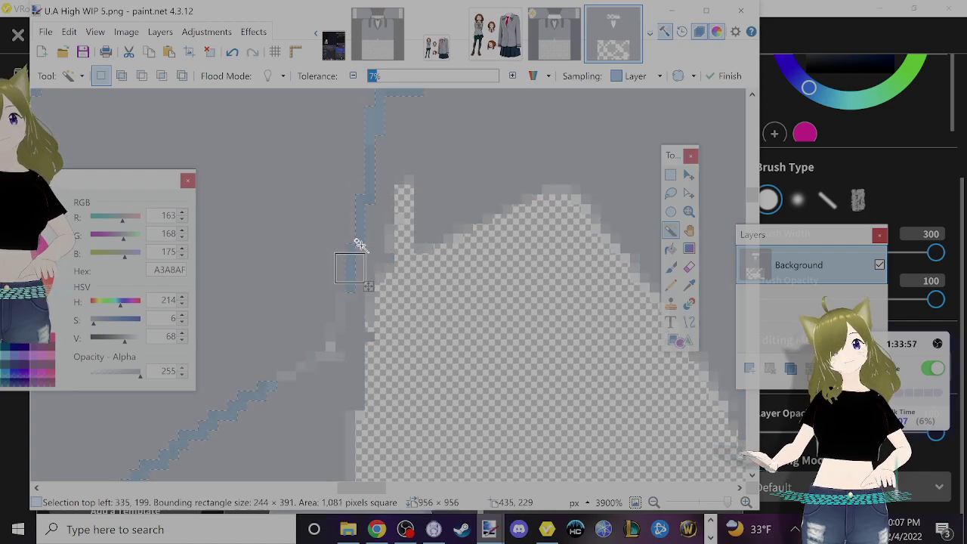
left_click(360, 249, "ctrl")
left_click(342, 310, "ctrl")
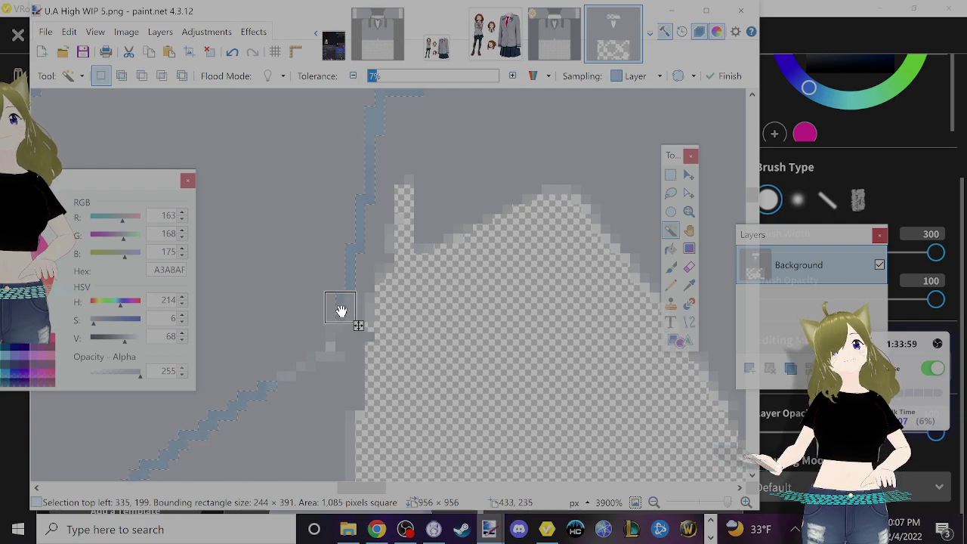
left_click(329, 337, "ctrl")
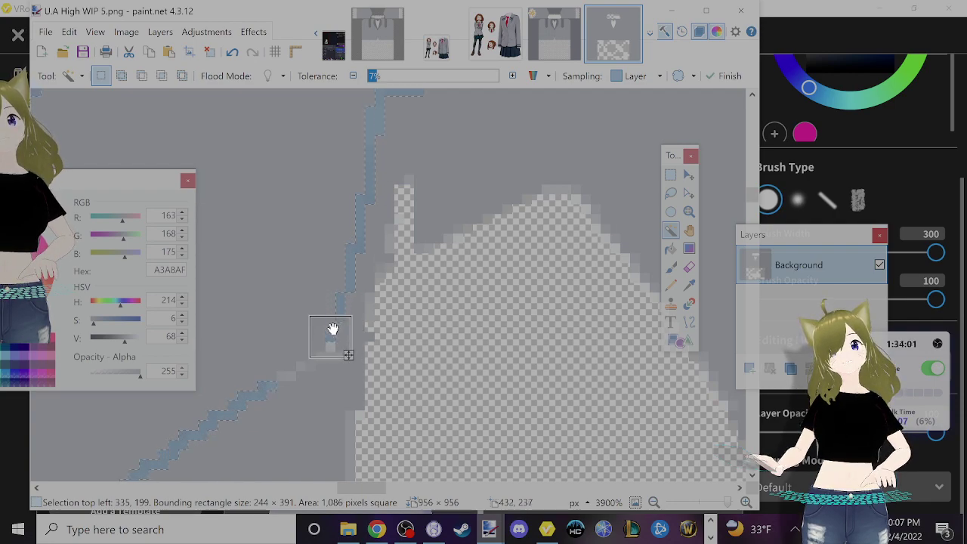
left_click(291, 374, "ctrl")
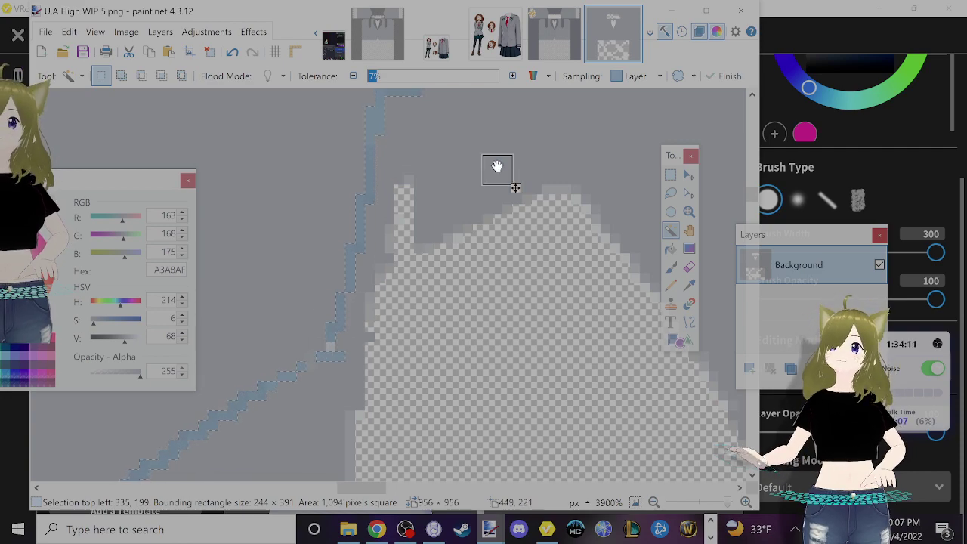
- Add the remaining unselected pixels at the corner where the left collar line meets the diagonal lapel line to the selection
key("Return")
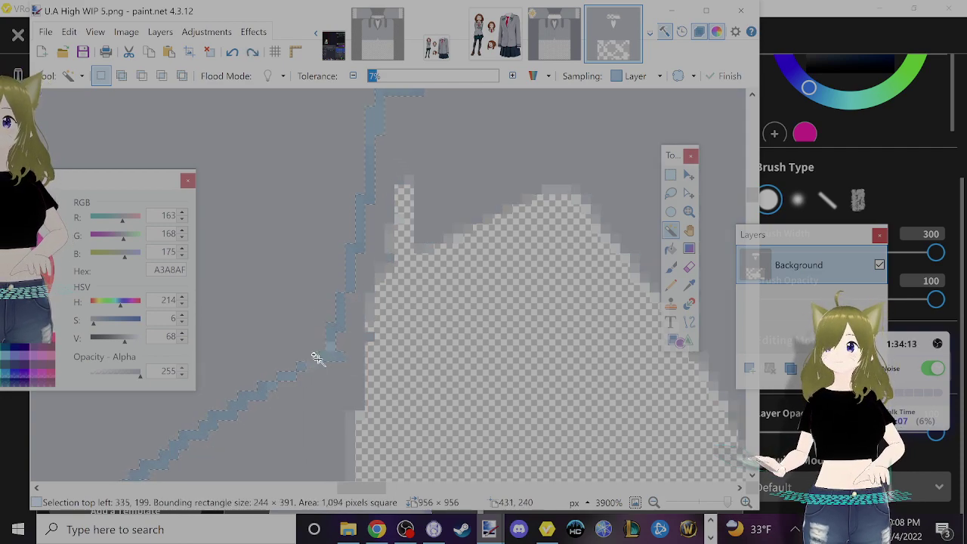
left_click(393, 317)
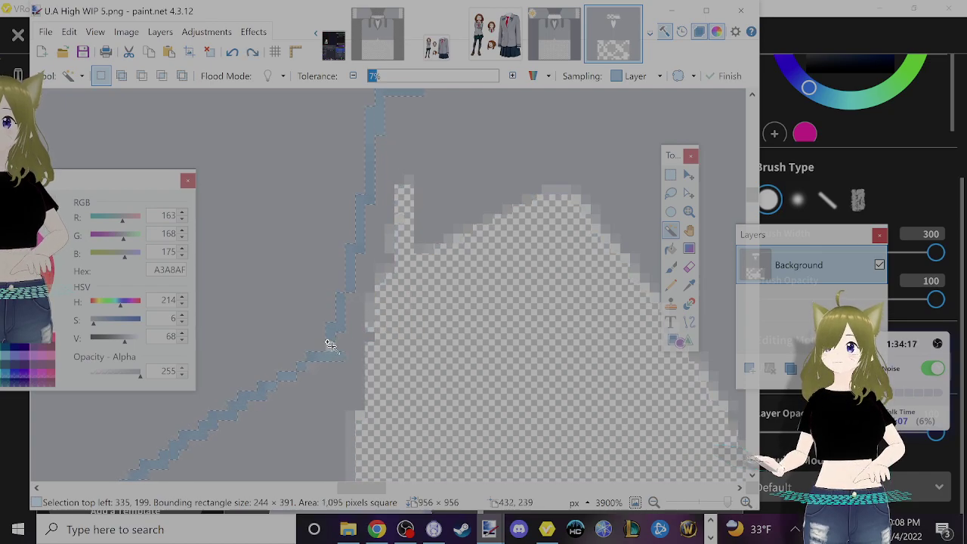
left_click(330, 345)
left_click(310, 367)
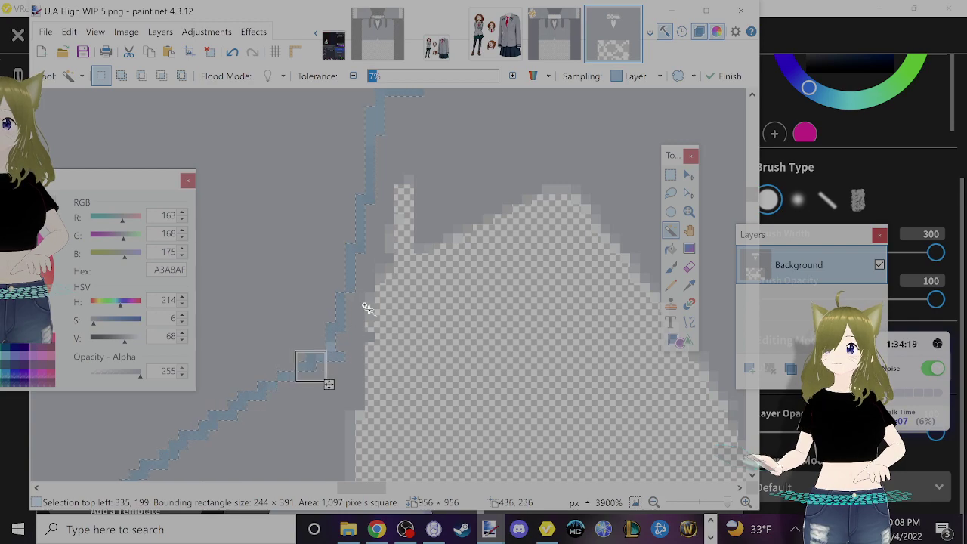
left_click(350, 294)
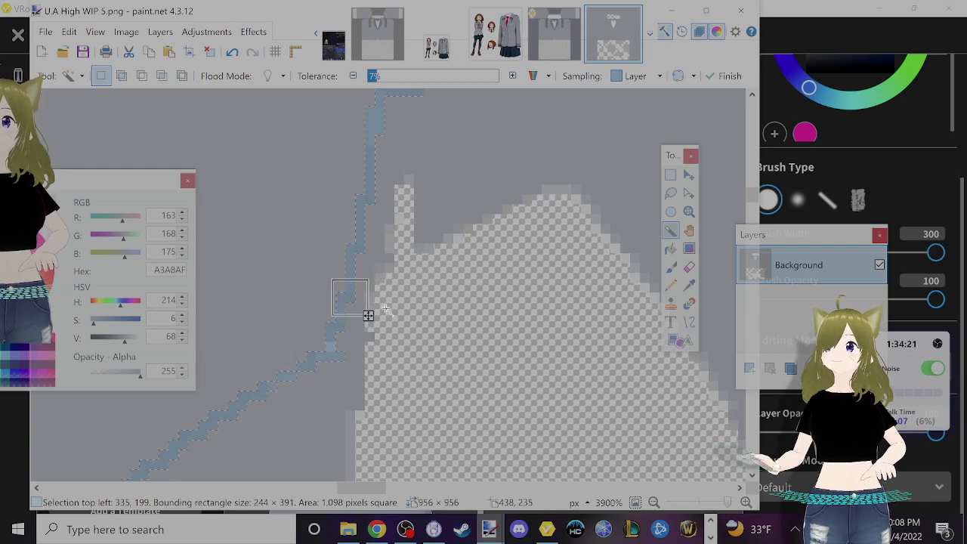
- Try to select the faint outline of the right collar at 11% tolerance, and undo the attempt
scroll(358, 302, "up", 1)
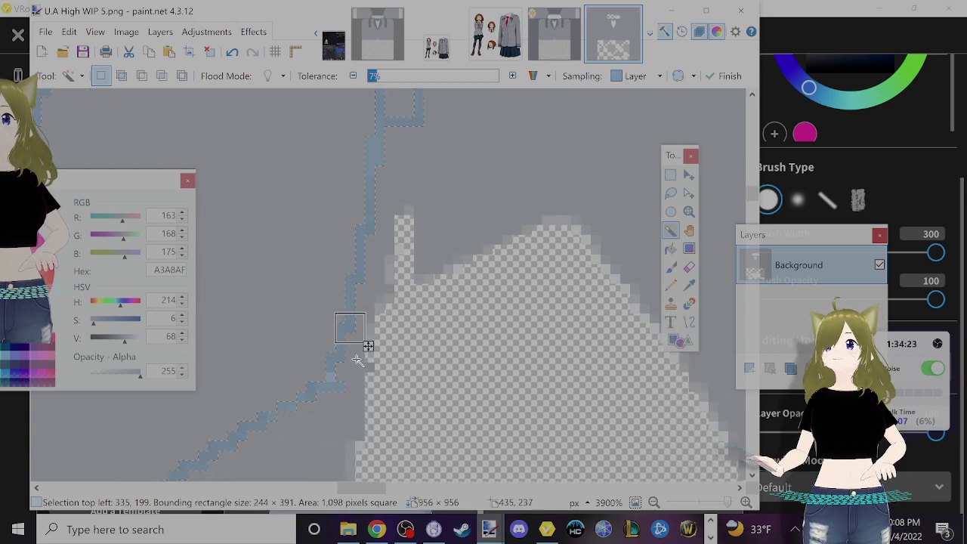
scroll(420, 317, "up", 6)
left_click_drag(368, 483, 418, 485)
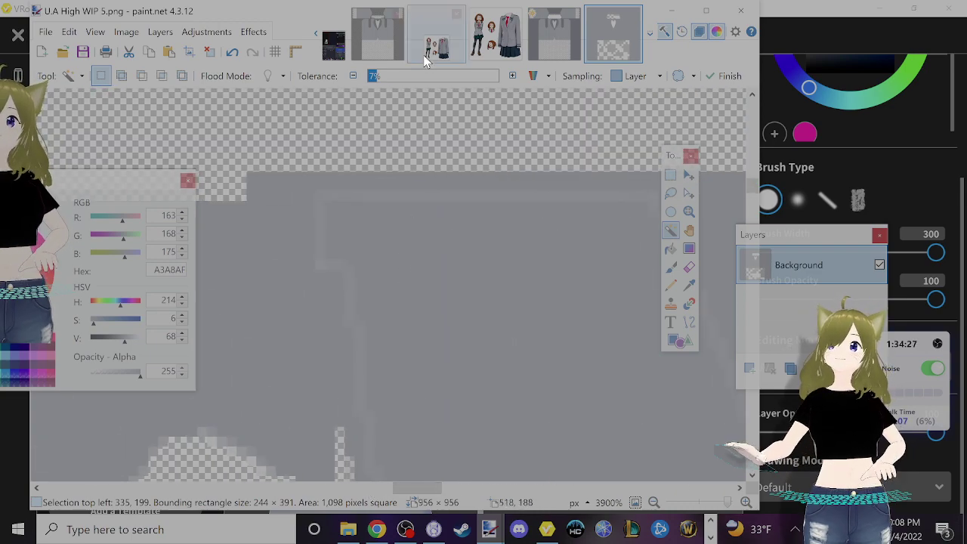
left_click(393, 76)
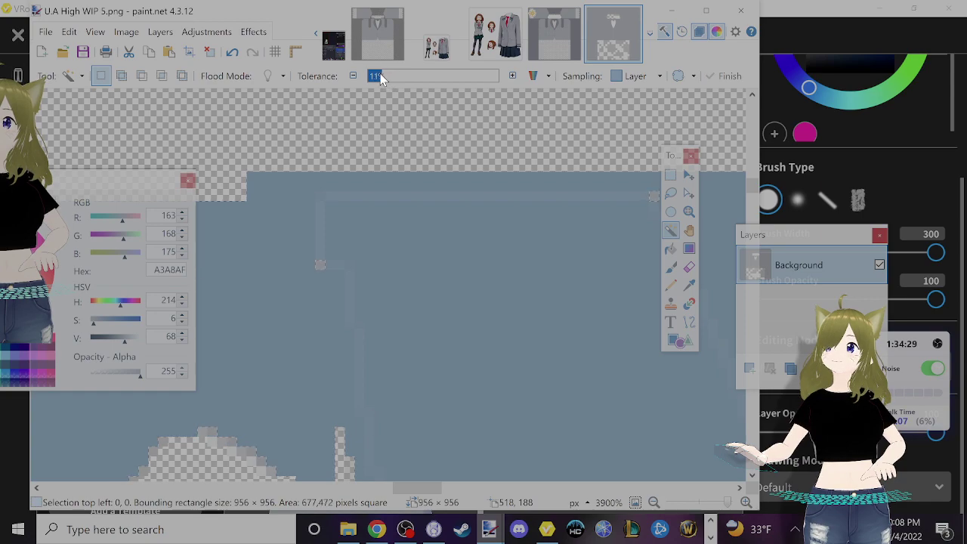
left_click(380, 76)
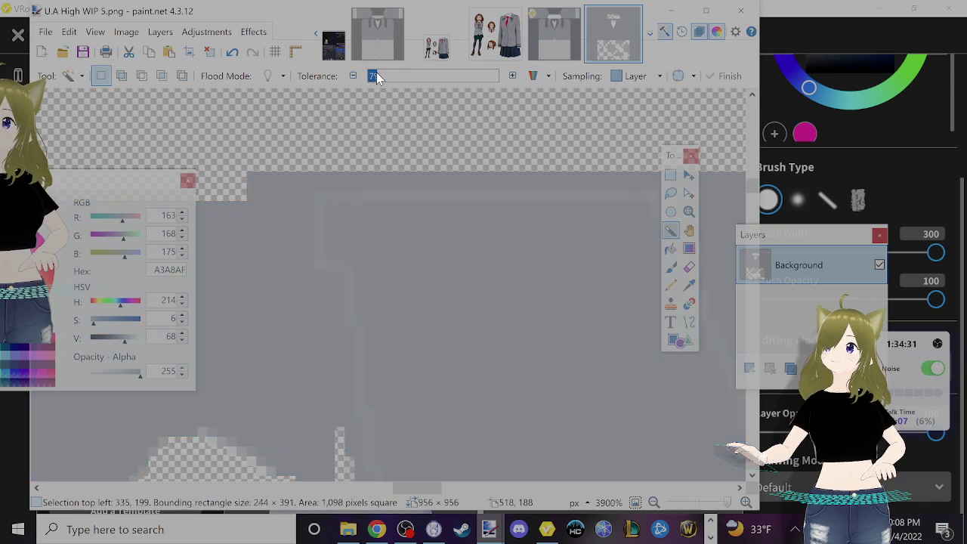
- Add the faint right collar outline, down beside the heart-shaped cutout and along the lapel notch, to the selection at 19% tolerance
left_click(376, 76)
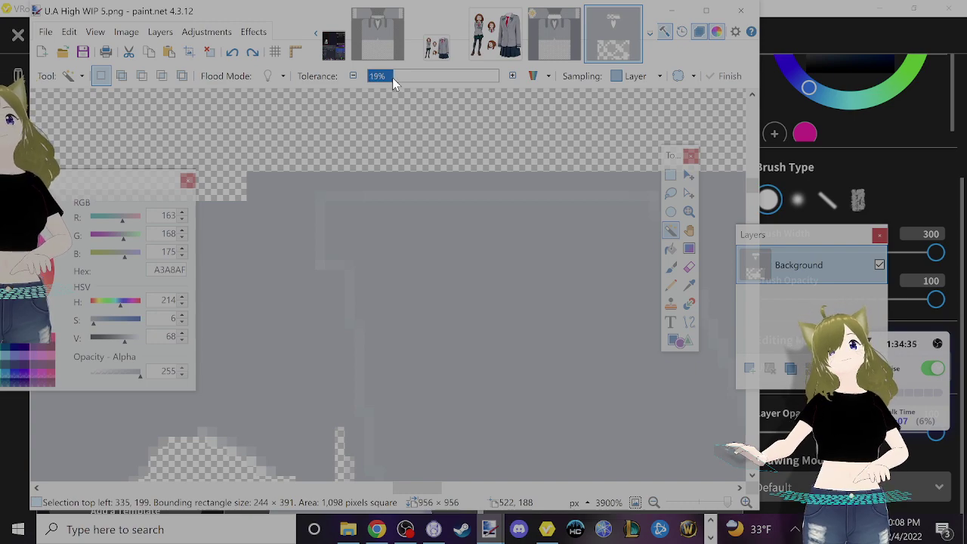
left_click(352, 192)
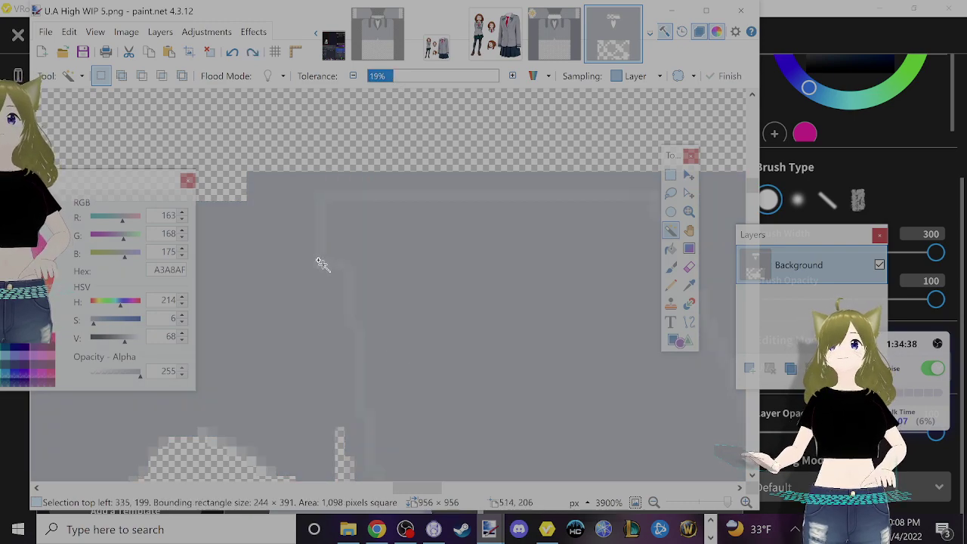
left_click(320, 262)
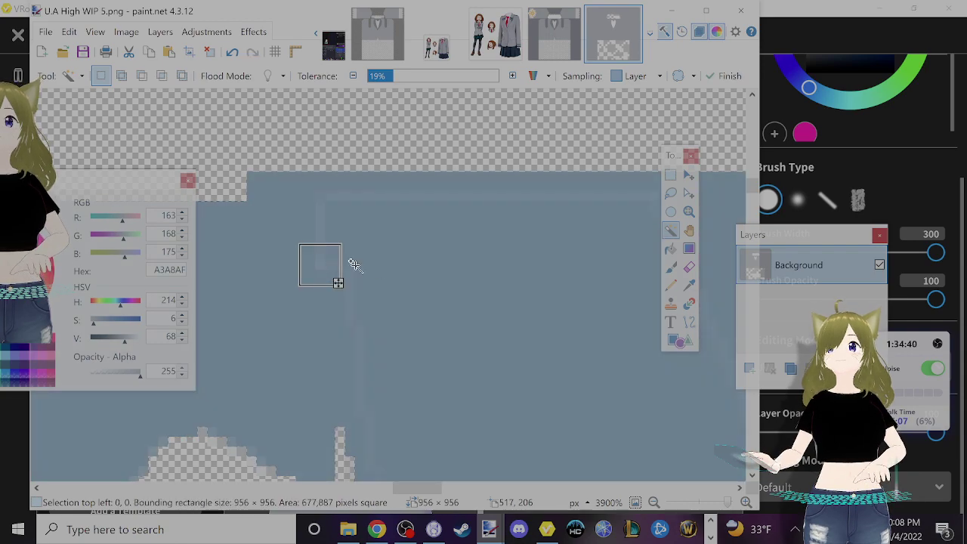
left_click(355, 265)
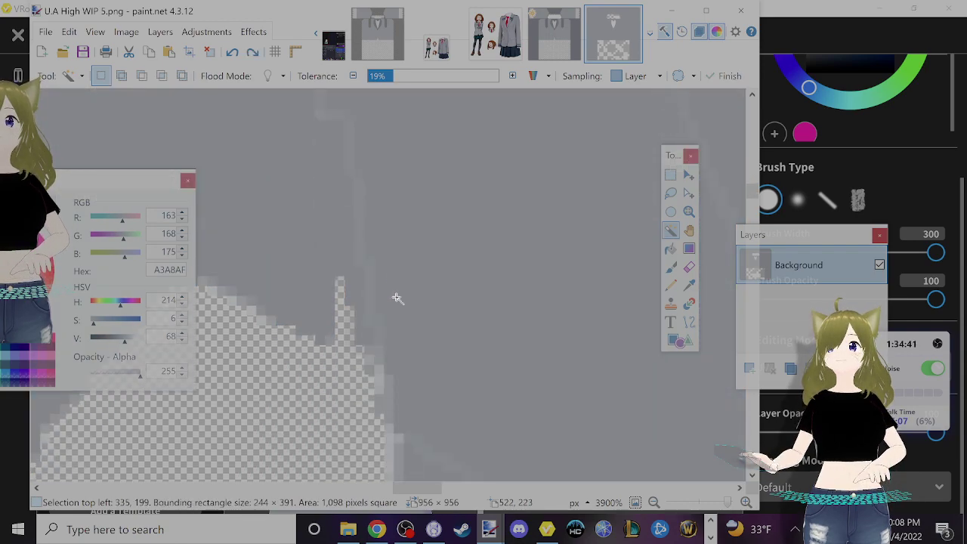
left_click(377, 352, "ctrl")
scroll(385, 347, "up", 3)
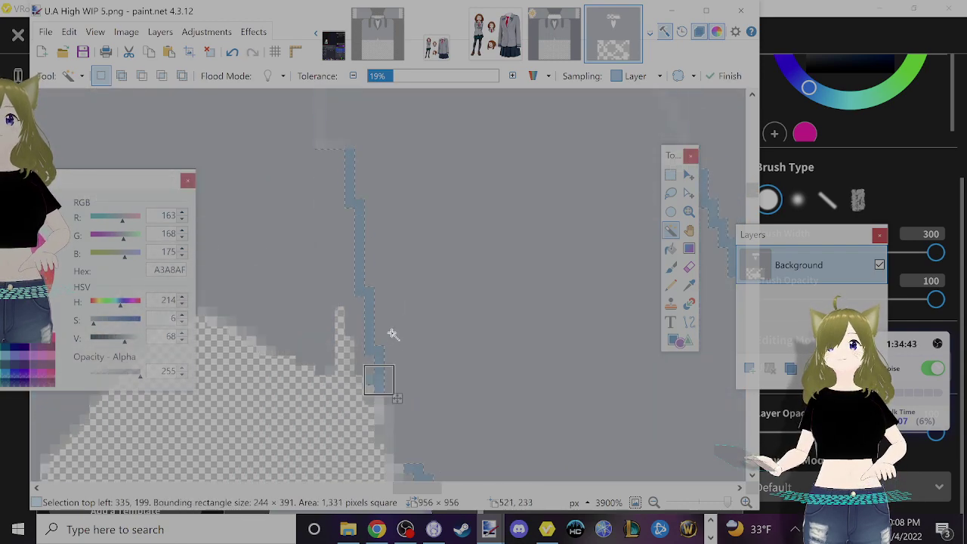
- Try to select the lower diagonal line of the right lapel at 19% and 15% tolerance, and undo each attempt
scroll(394, 339, "down", 3)
left_click_drag(393, 490, 411, 489)
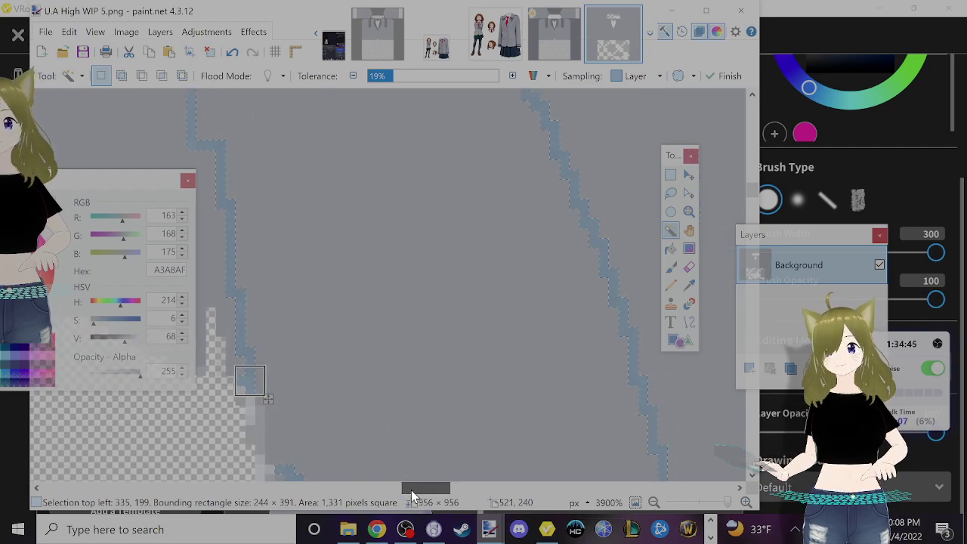
scroll(420, 408, "down", 2, "ctrl")
scroll(421, 408, "down", 3)
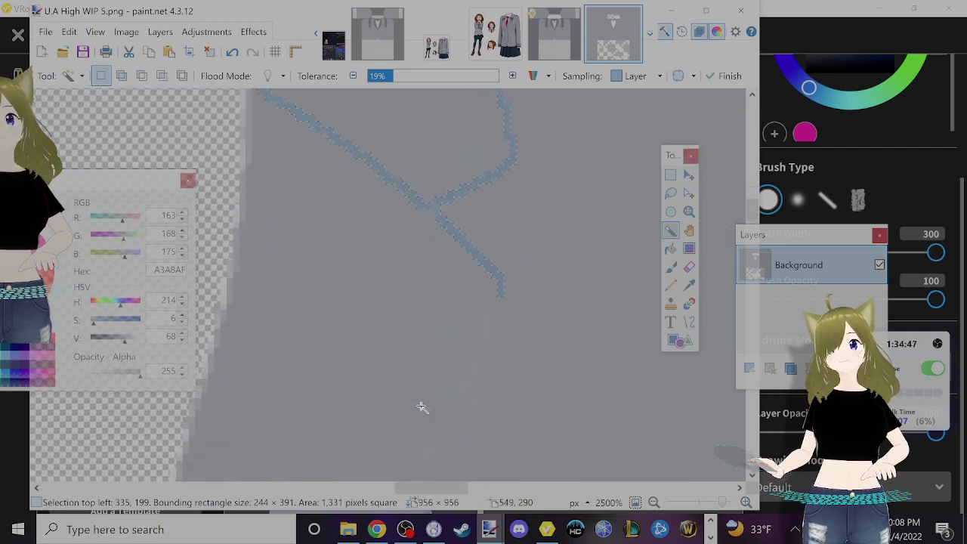
scroll(420, 405, "down", 10)
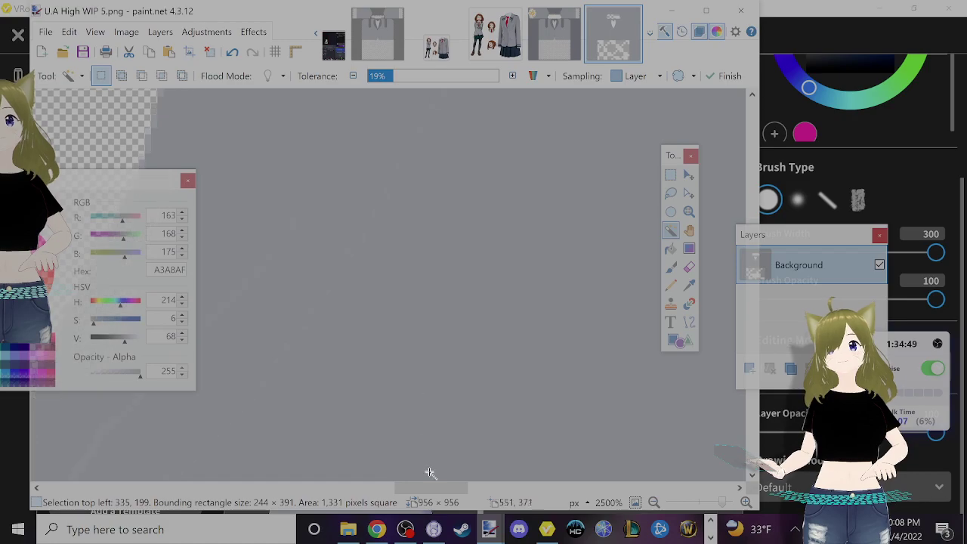
left_click_drag(429, 490, 379, 479)
scroll(442, 410, "down", 5)
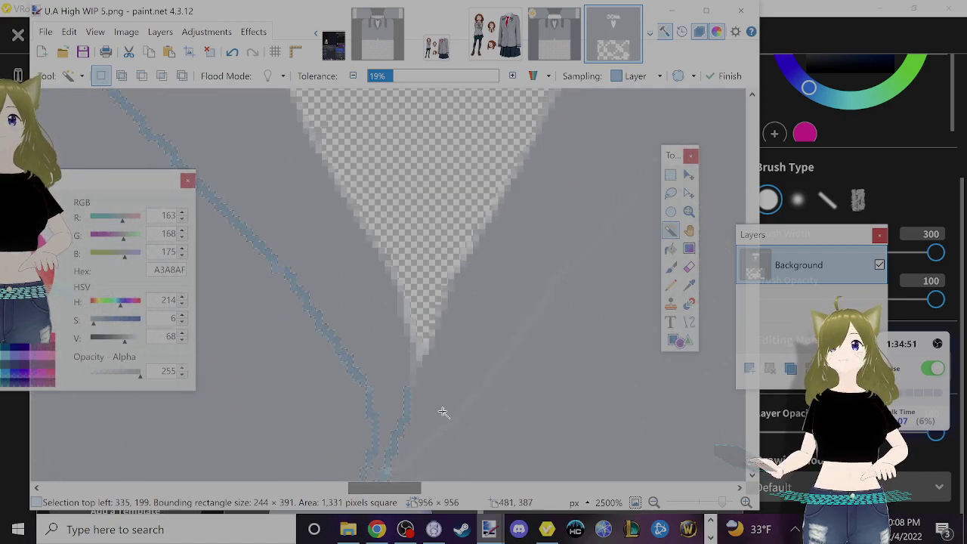
scroll(434, 402, "up", 3, "ctrl")
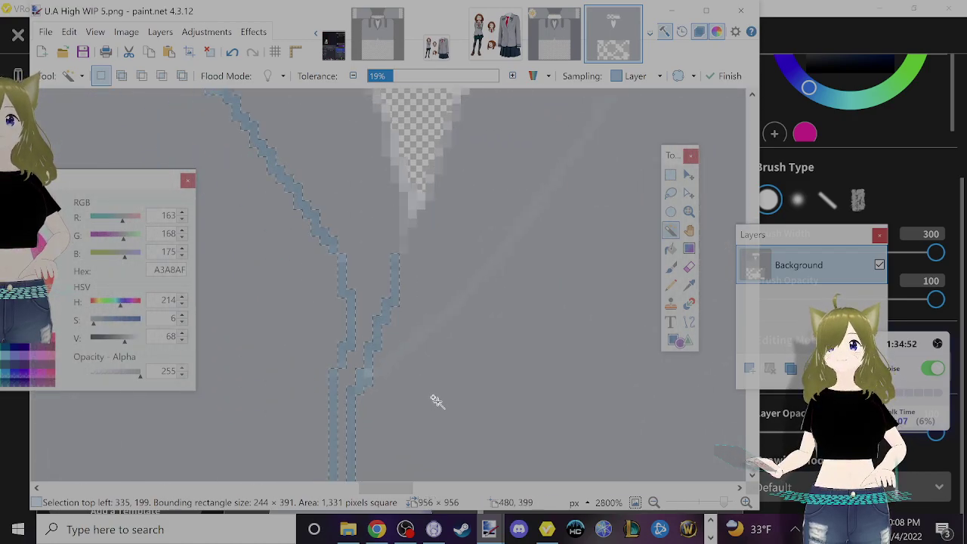
left_click(440, 282)
key("ctrl+z")
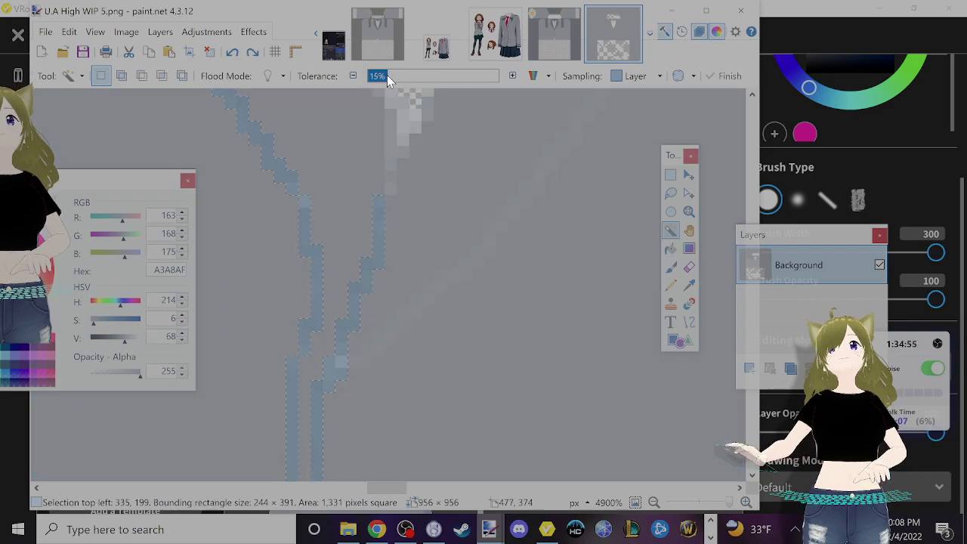
left_click(441, 289)
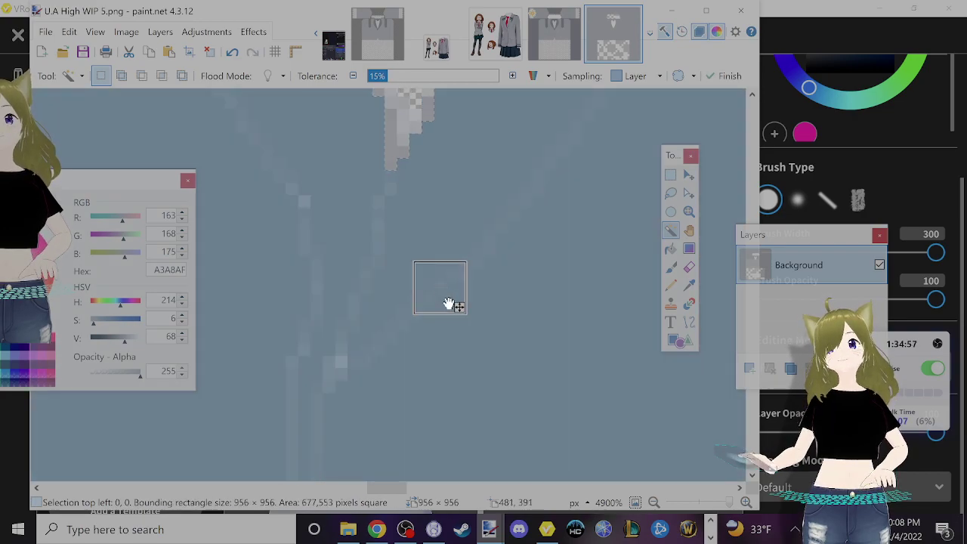
key("ctrl+z")
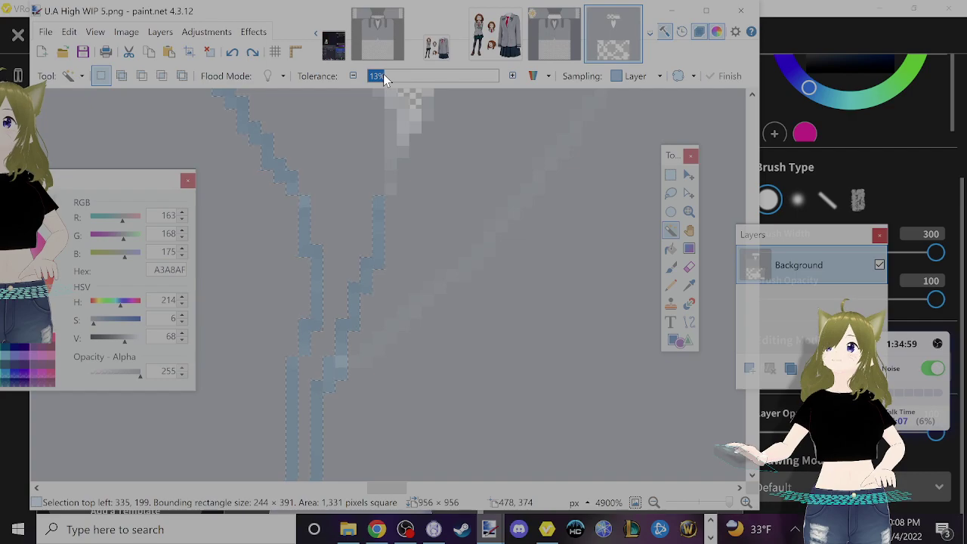
- Add the lower part of the right lapel's diagonal line, rising from the cutout's point, to the selection at 10% tolerance
scroll(445, 276, "down", 10, "ctrl")
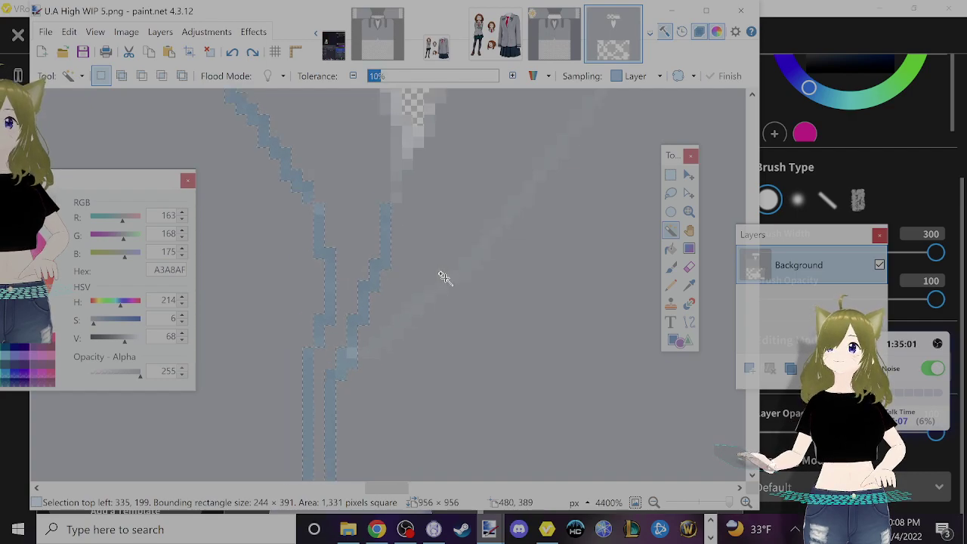
scroll(464, 270, "up", 10, "ctrl")
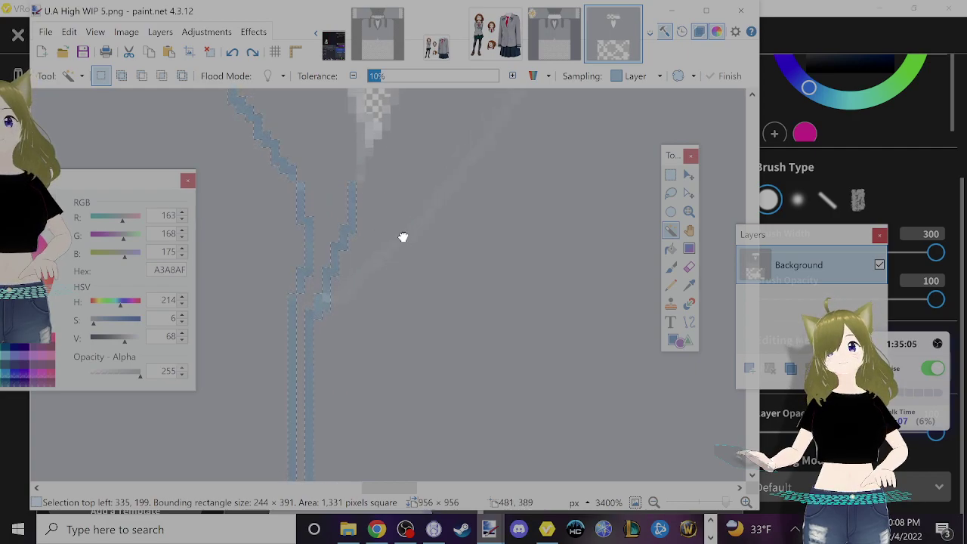
scroll(401, 237, "up", 5)
scroll(521, 278, "up", 3)
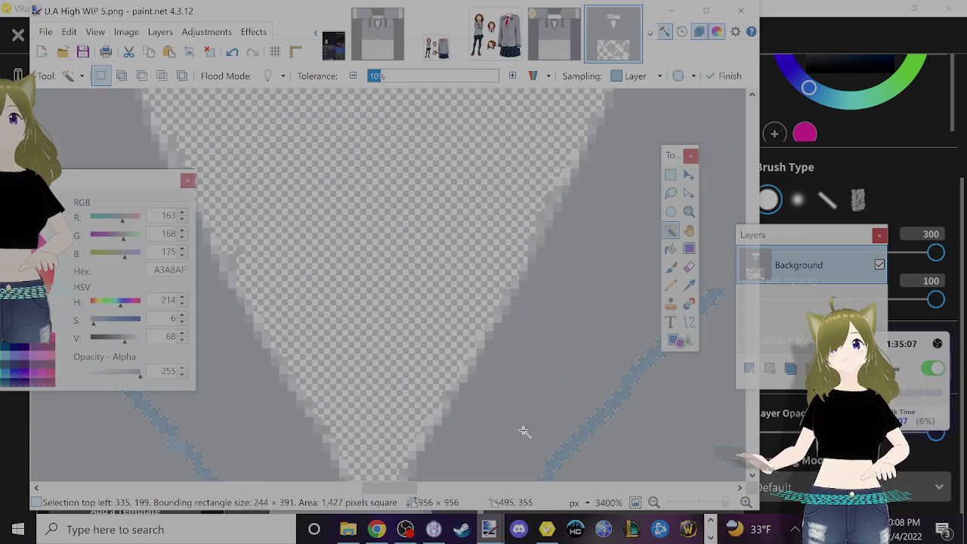
- Try to select the fainter upper part of the right lapel's diagonal line at 10% tolerance, and undo each attempt
mouse_move(404, 488)
left_mouse_down()
mouse_move(442, 487)
mouse_move(394, 489)
left_mouse_up()
scroll(596, 330, "up", 5, "ctrl")
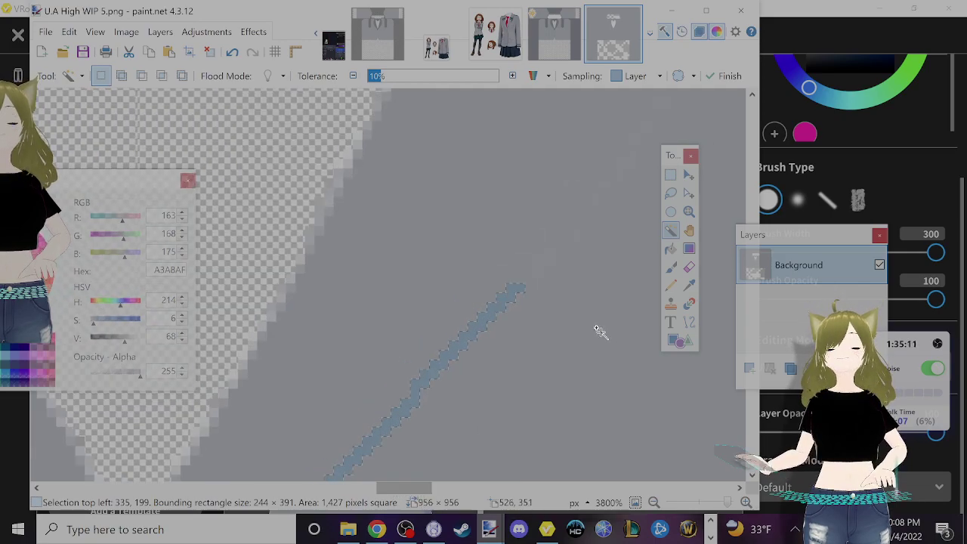
left_click(492, 337)
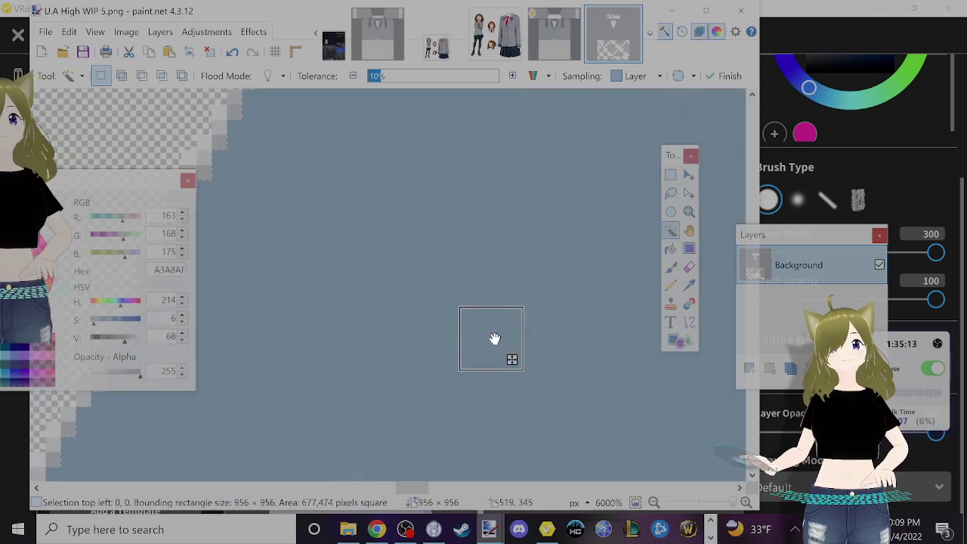
key("ctrl+z")
scroll(626, 309, "up", 2)
left_click(624, 299)
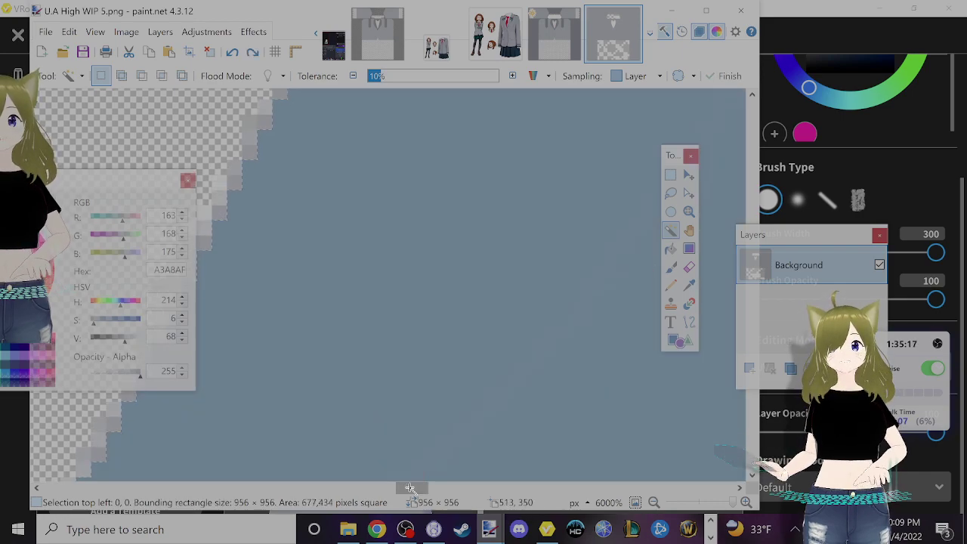
scroll(534, 264, "down", 3, "shift")
key("ctrl+z")
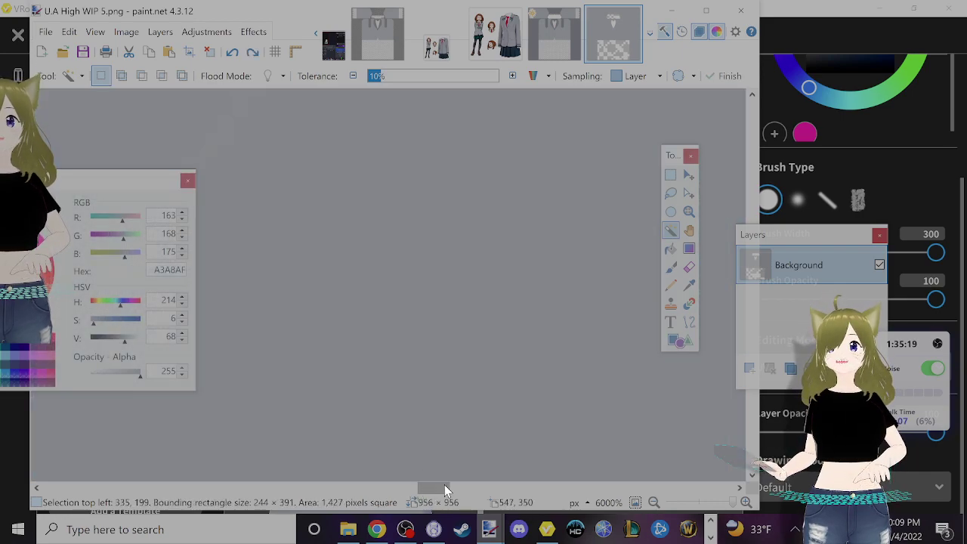
mouse_move(444, 485)
left_mouse_down()
mouse_move(427, 488)
mouse_move(438, 488)
left_mouse_up()
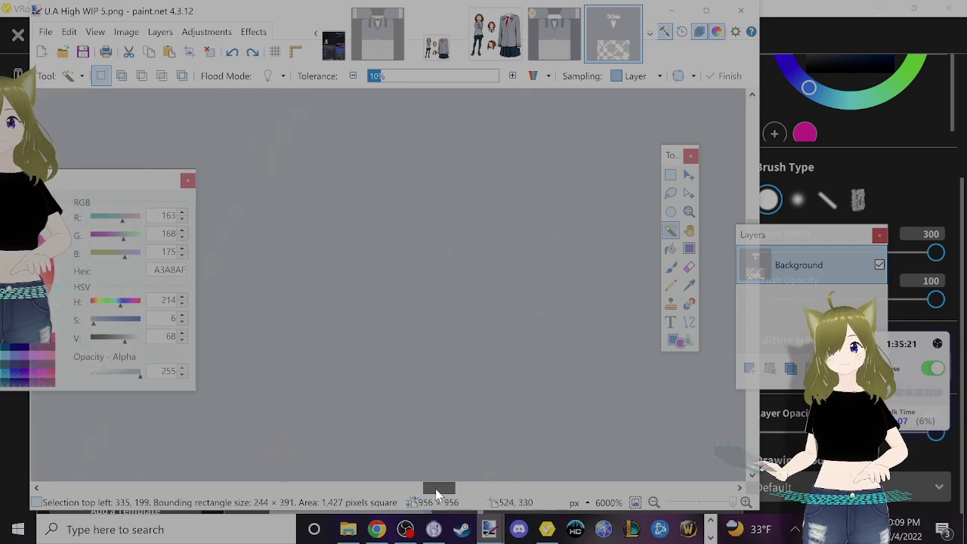
left_click(386, 253)
key("ctrl+z")
scroll(421, 274, "up", 2)
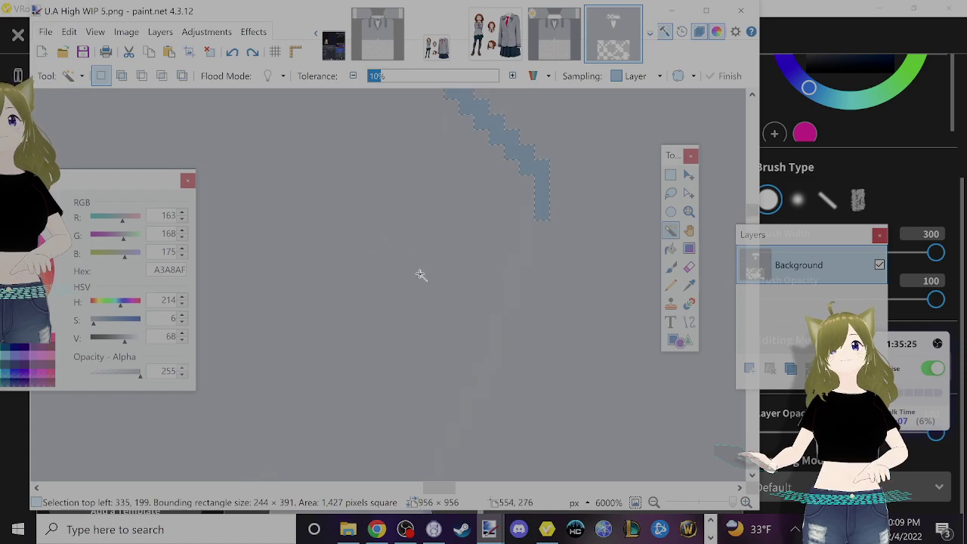
left_click(527, 240)
key("ctrl+z")
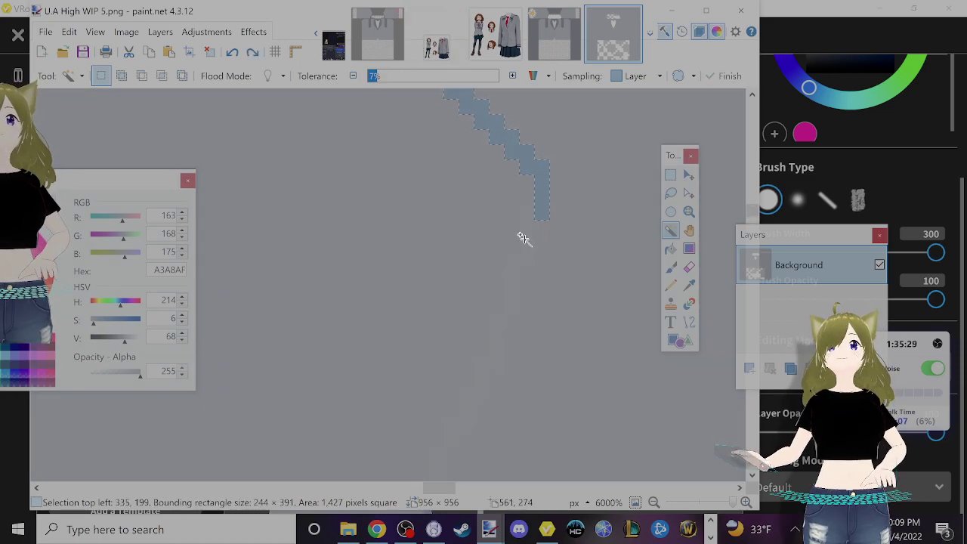
- Add the remaining upper part of the right lapel line, below the notch, to the selection at 7% tolerance
left_click(494, 320)
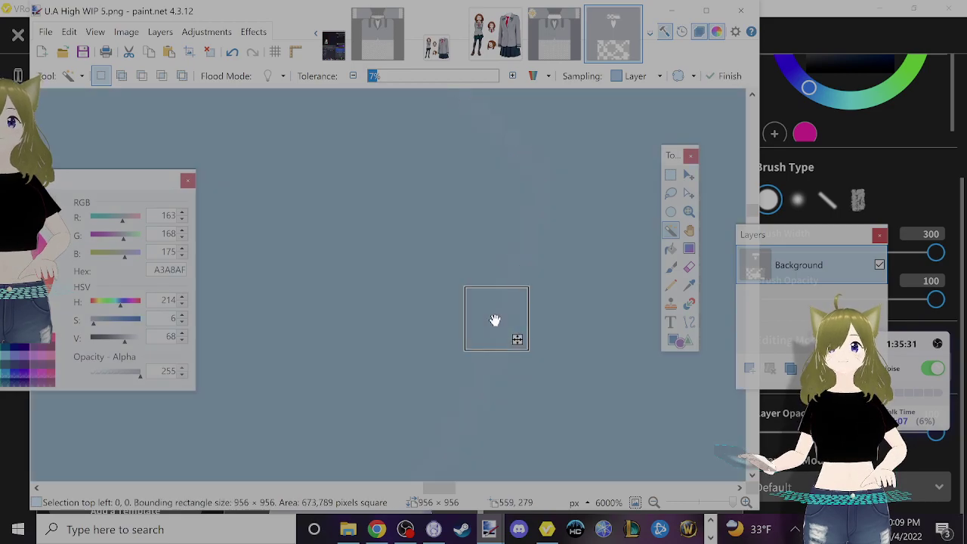
key("ctrl+z")
scroll(495, 332, "down", 8)
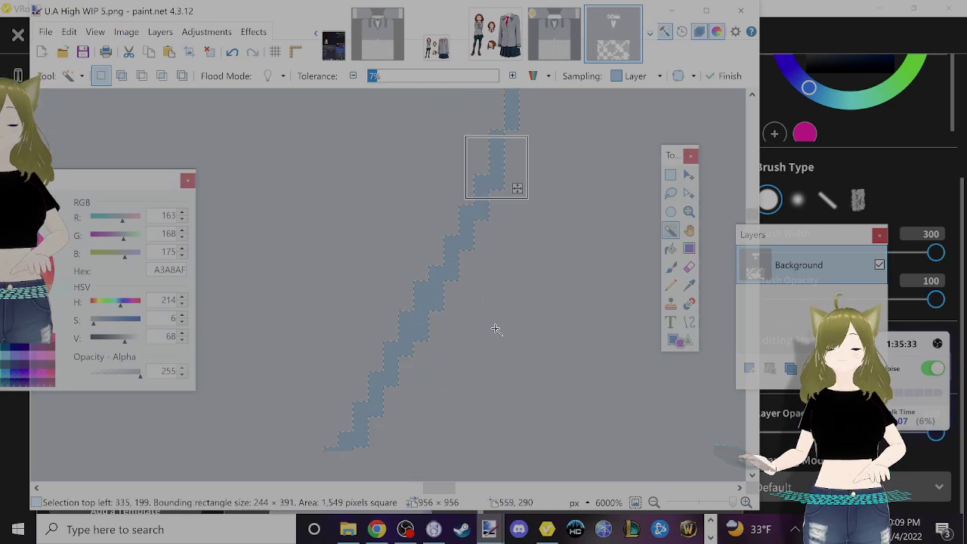
- Check the selected outlines for gaps, from the right lapel and collar down the front opening to the coat's hem
scroll(456, 444, "left", 5)
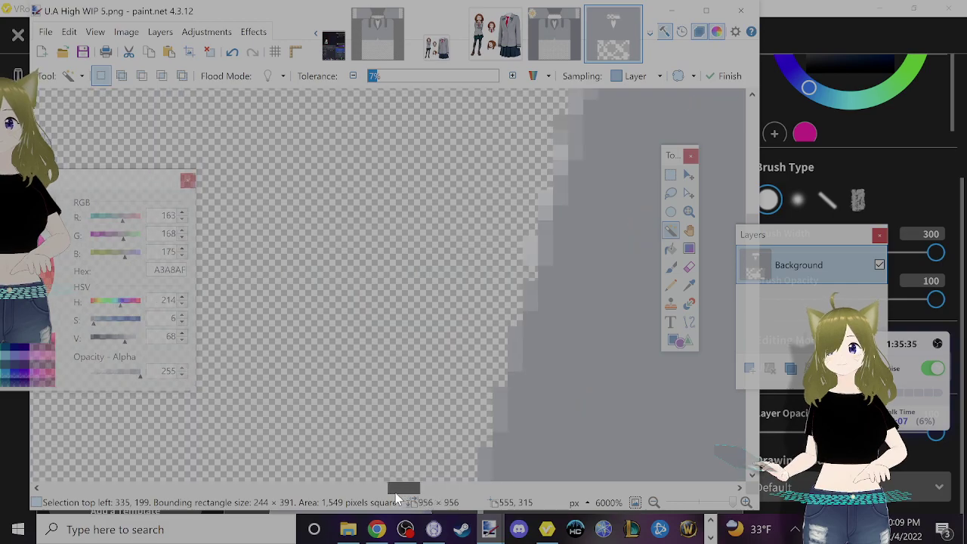
scroll(453, 438, "right", 4)
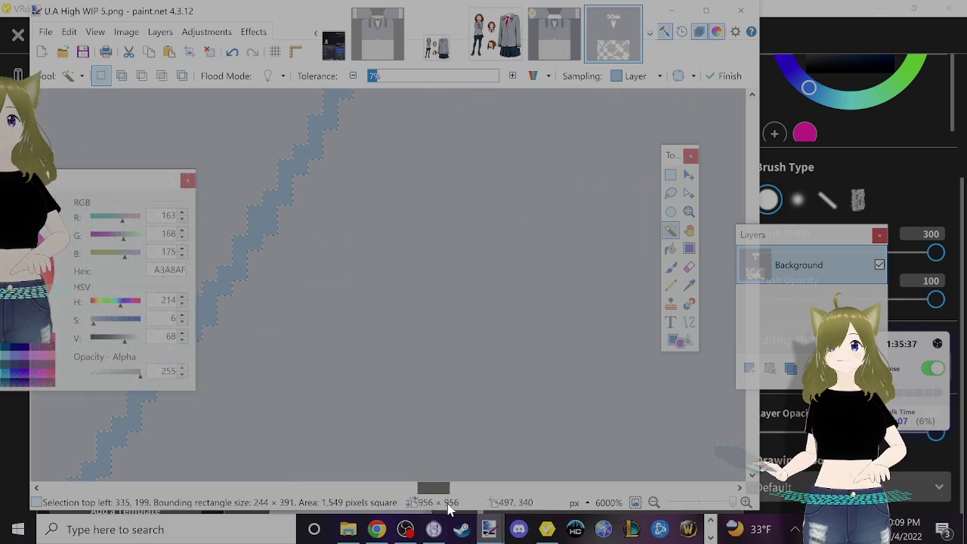
scroll(438, 408, "down", 3)
scroll(427, 387, "down", 8, "ctrl")
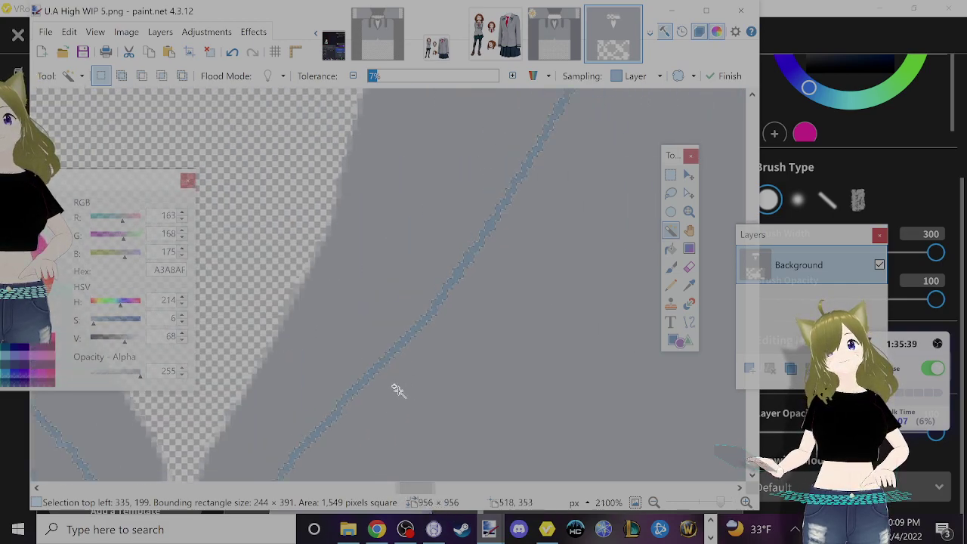
scroll(401, 393, "down", 2, "ctrl")
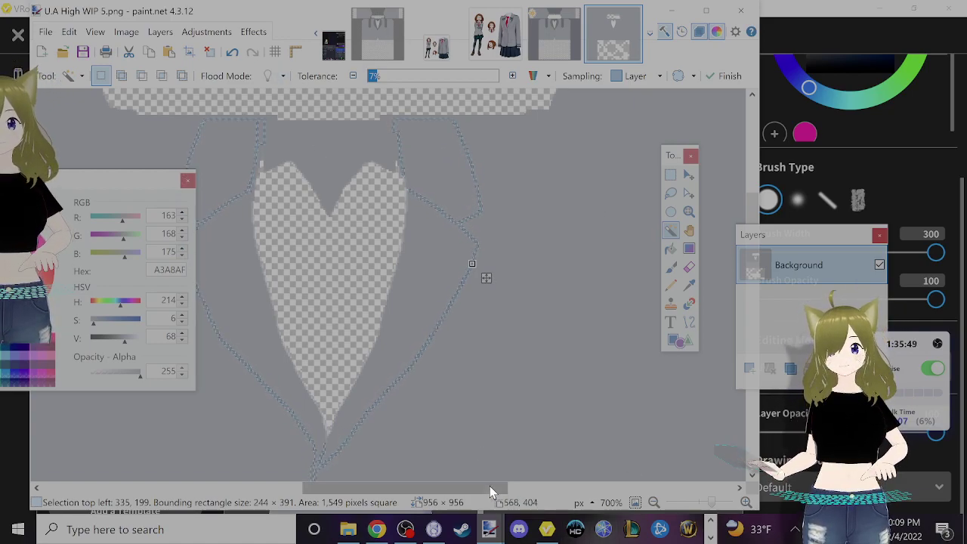
left_click_drag(480, 487, 458, 487)
scroll(485, 333, "down", 10)
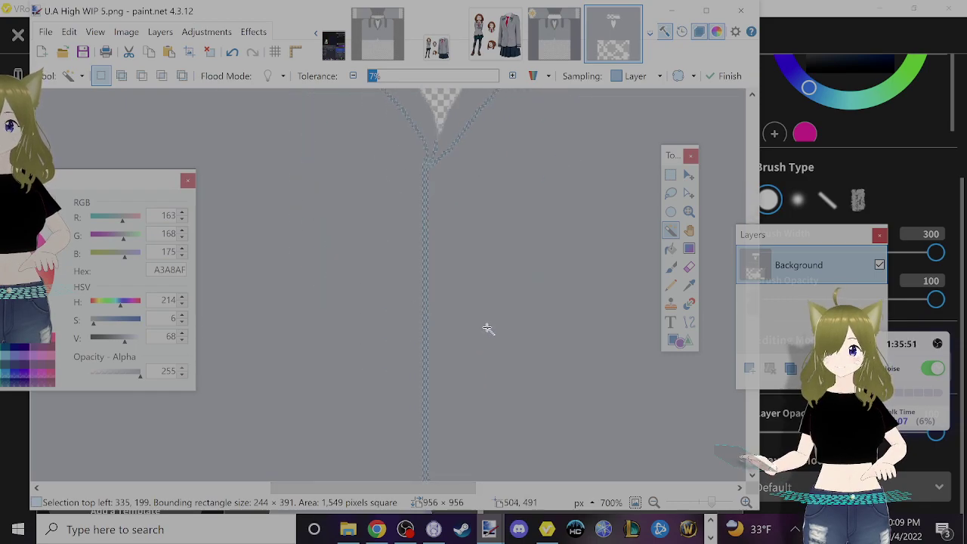
left_click_drag(442, 488, 399, 488)
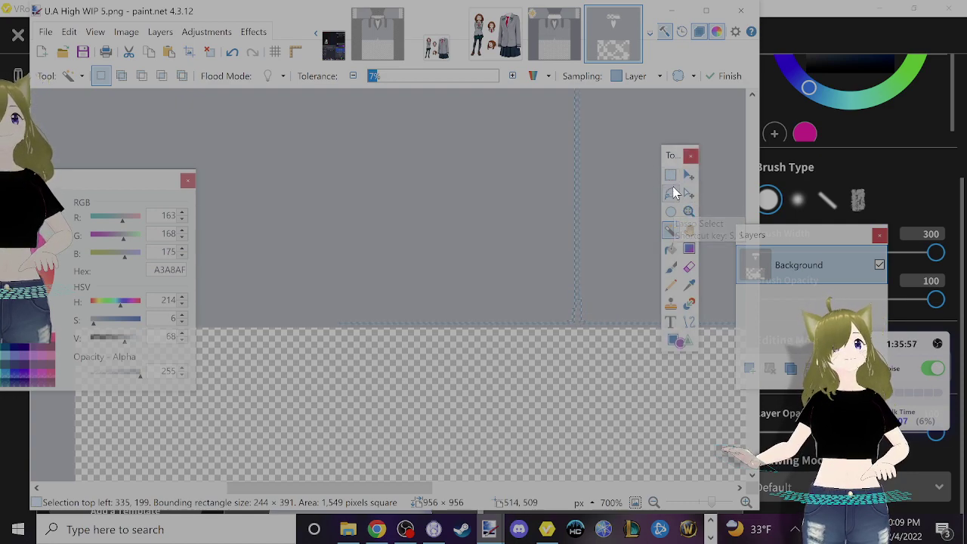
key("s")
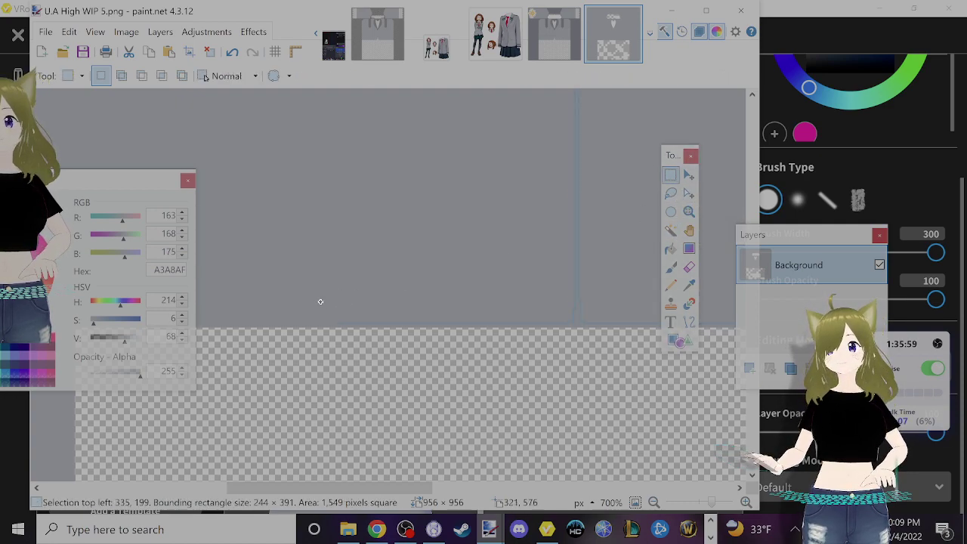
left_click_drag(316, 300, 470, 354)
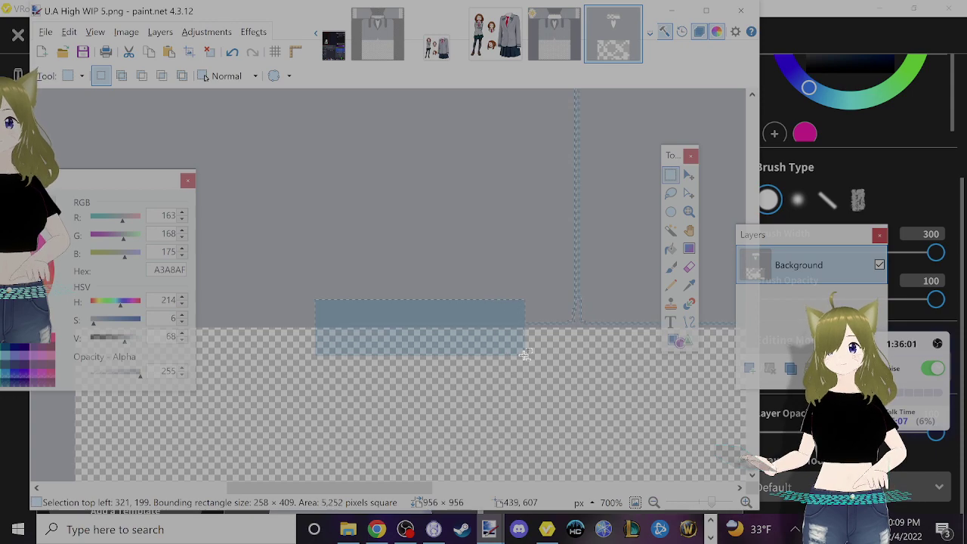
key("alt+Tab")
key("alt+Tab")
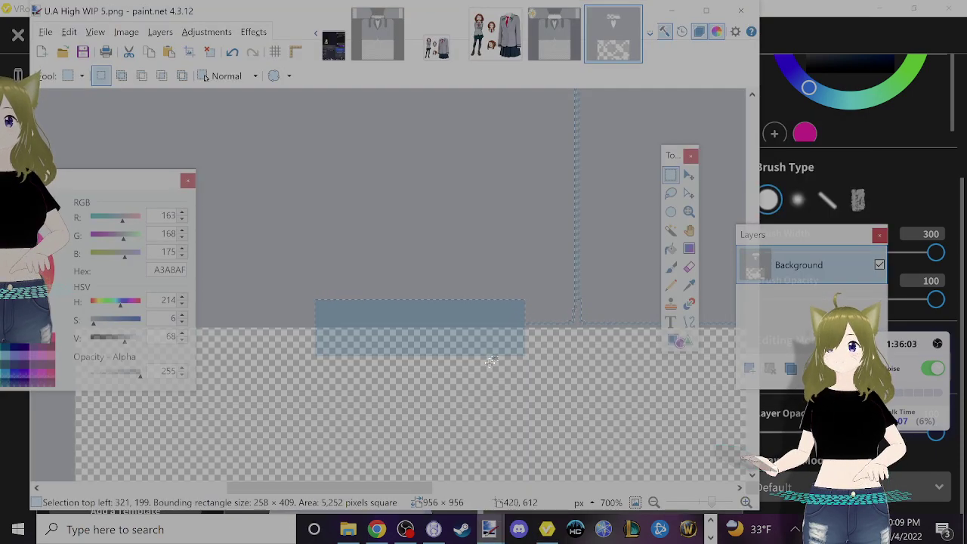
left_click(465, 342)
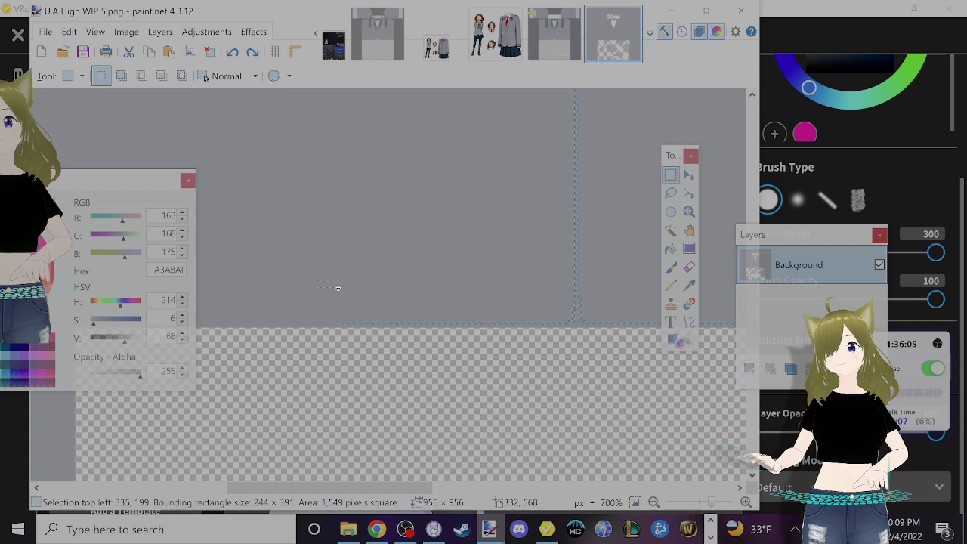
left_click_drag(337, 287, 291, 339)
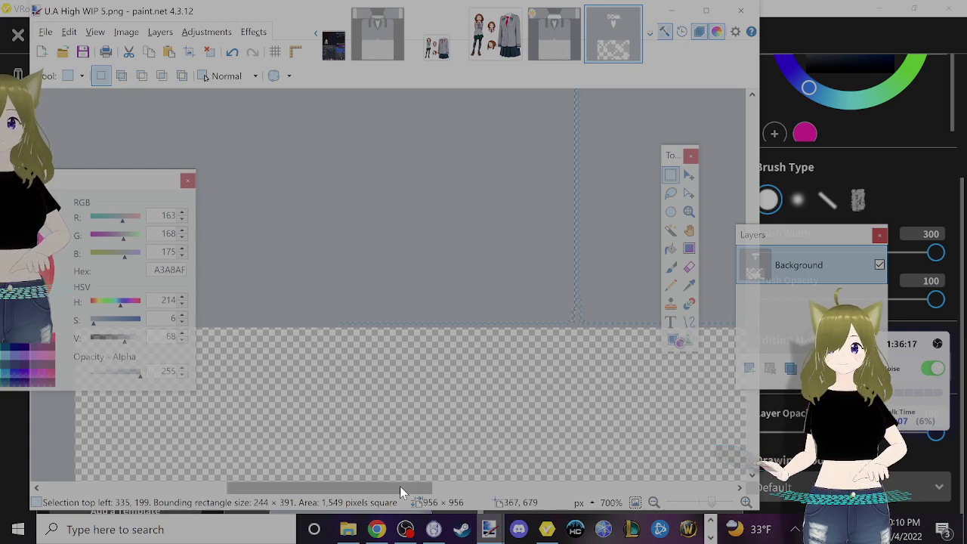
- Paint the selected lapel, collar and front outlines in dark grey 262728 with a 2000-wide paintbrush at 75% hardness
left_click_drag(400, 486, 432, 487)
scroll(523, 367, "down", 4, "ctrl")
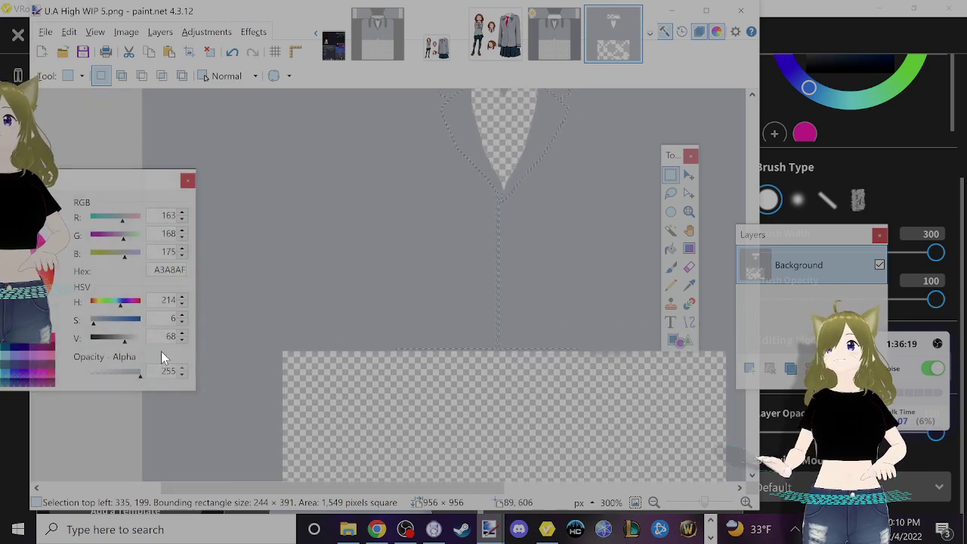
left_click_drag(123, 340, 98, 341)
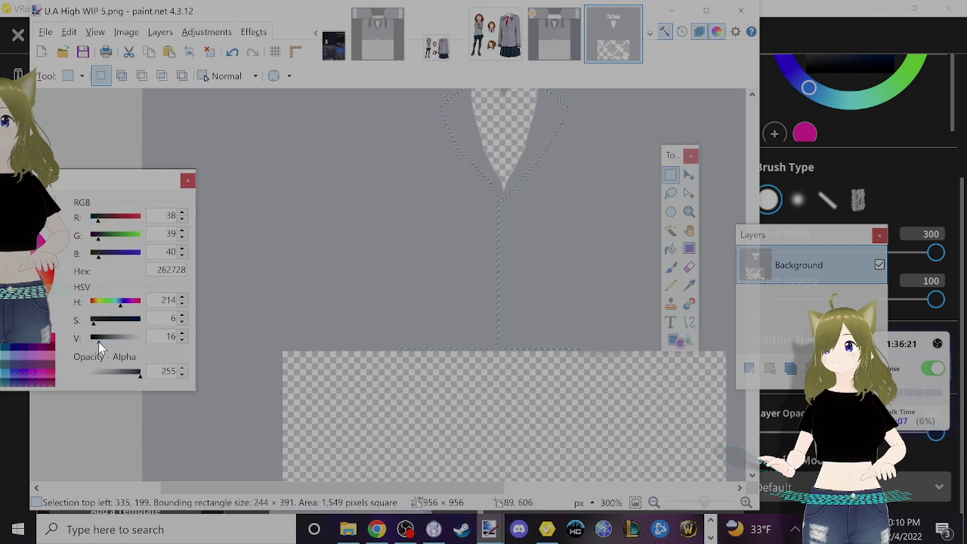
scroll(529, 219, "up", 3)
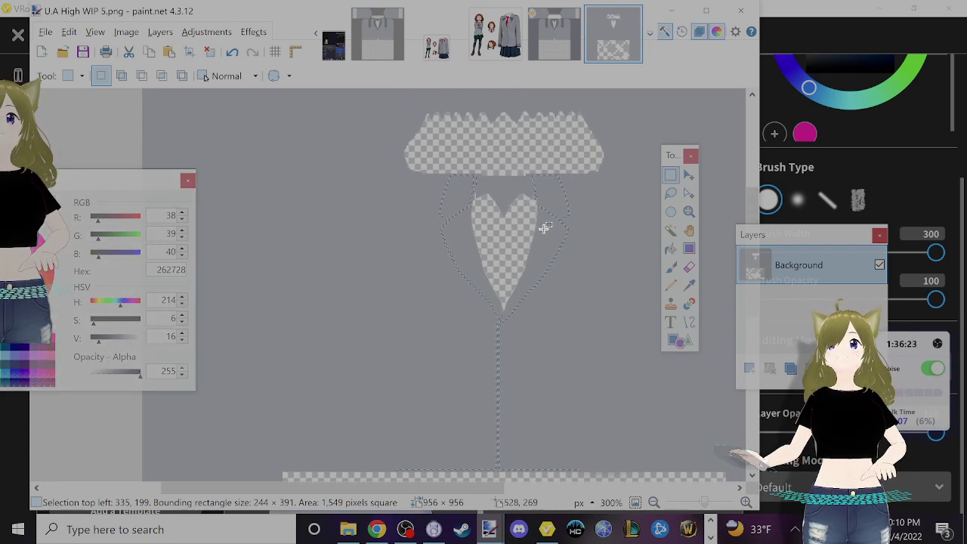
scroll(574, 238, "down", 2)
key("b")
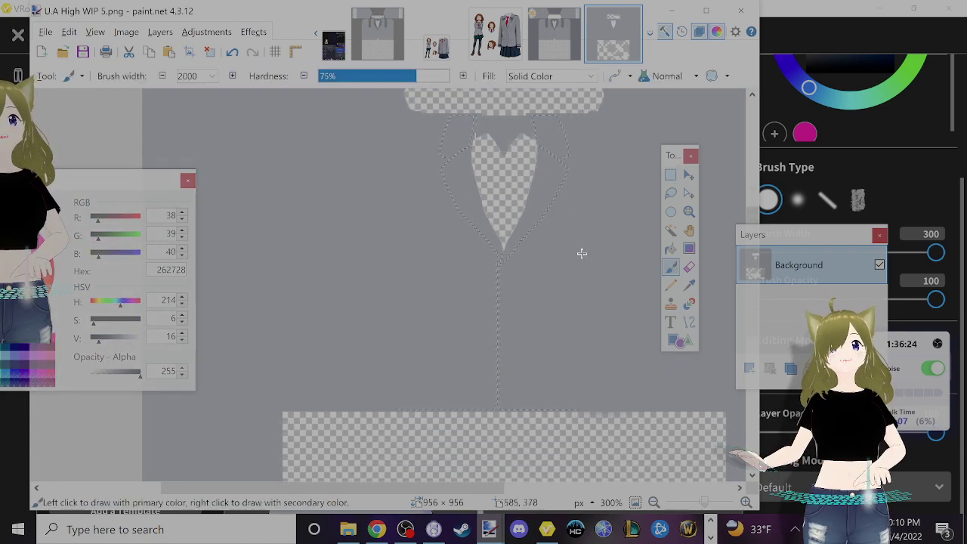
left_click(512, 145)
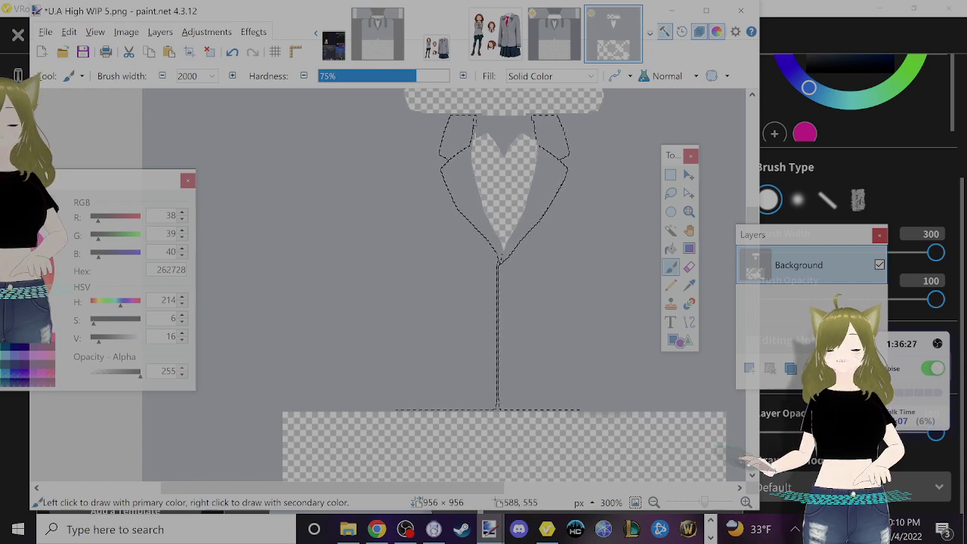
- Repaint the selected outlines in grey 4C4E51, deselect to check the lines, and restore the selection
left_click_drag(100, 341, 106, 348)
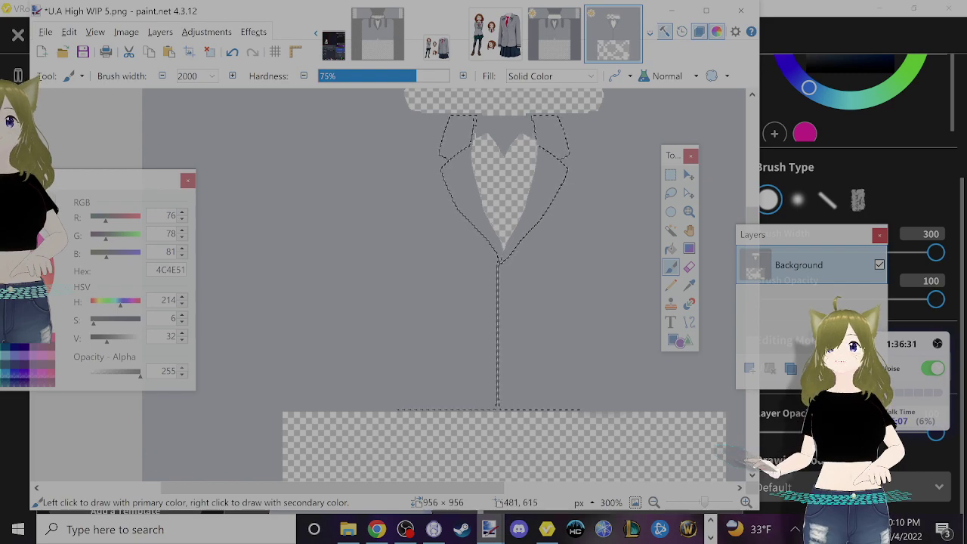
left_click(209, 52)
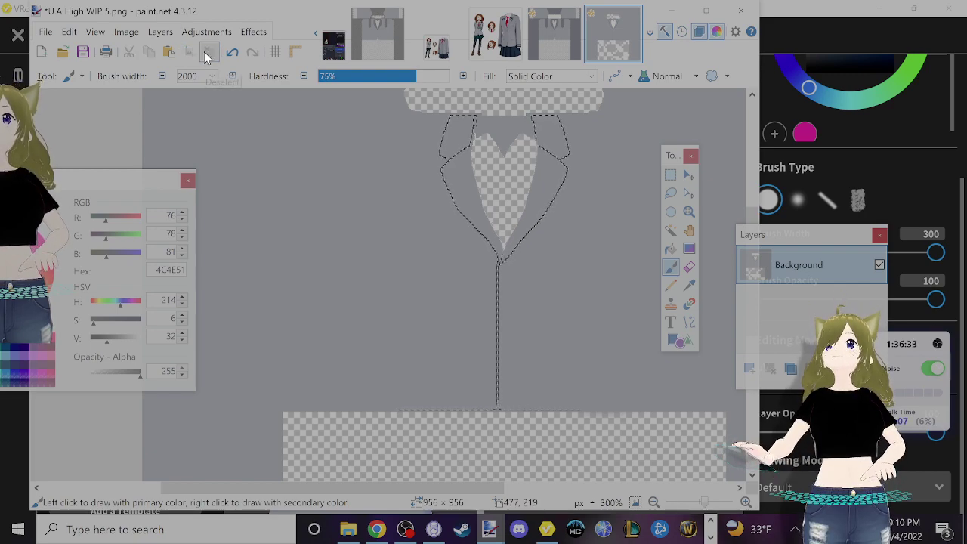
key("ctrl+z")
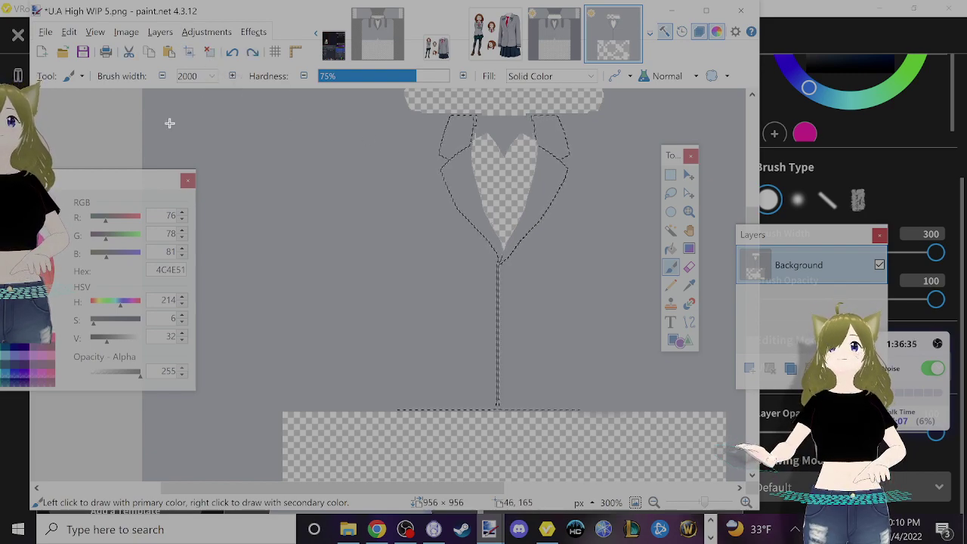
- Repaint the selected outlines in lighter grey 8D9196, preview the lines without the selection, and undo the deselection
left_click_drag(108, 343, 121, 346)
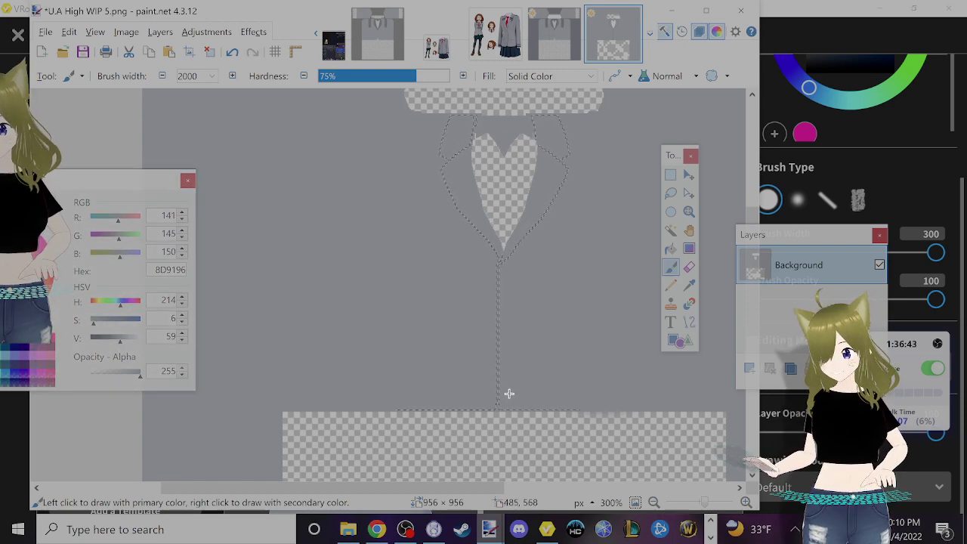
key("ctrl+d")
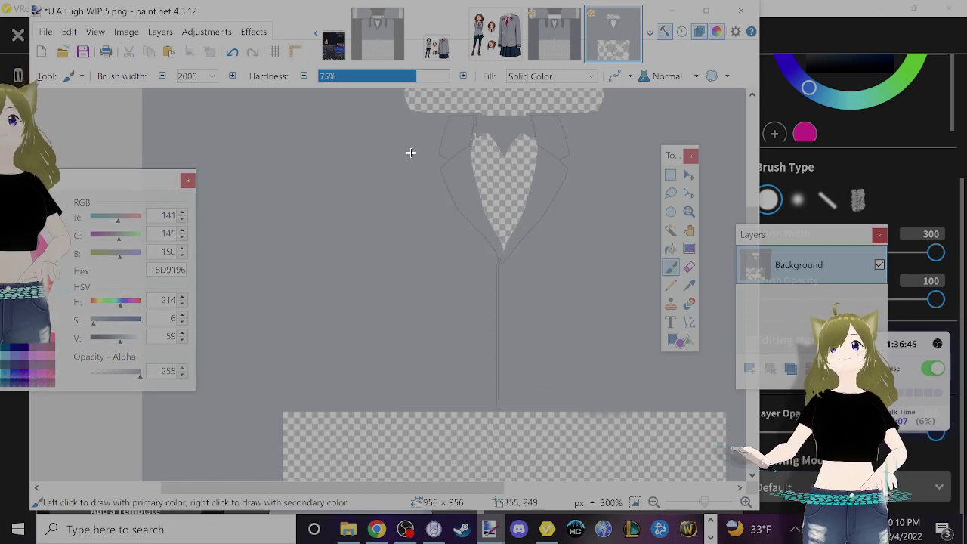
key("ctrl+z")
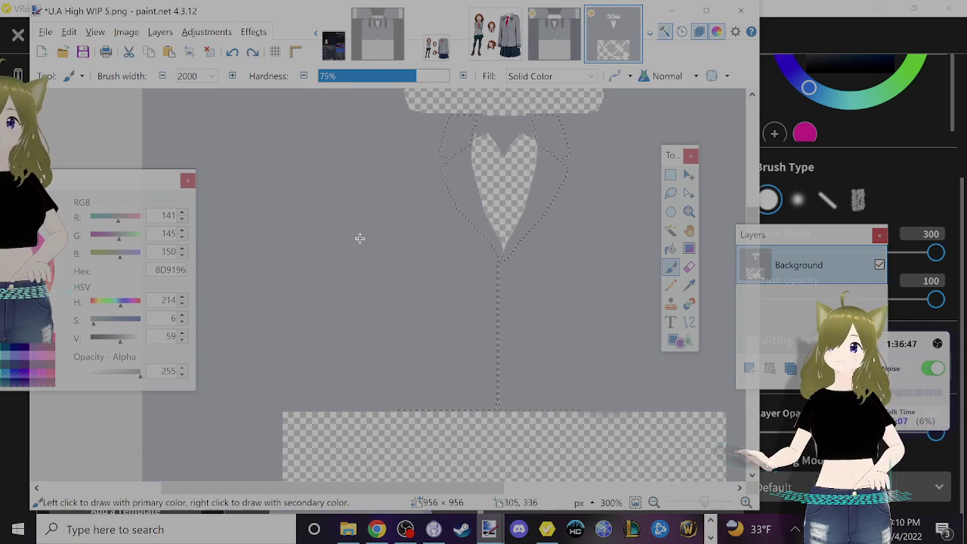
- Recolour the selected coat outlines with grey 7F8287, using a colour value (V) of 53, and deselect them
left_click_drag(121, 342, 117, 344)
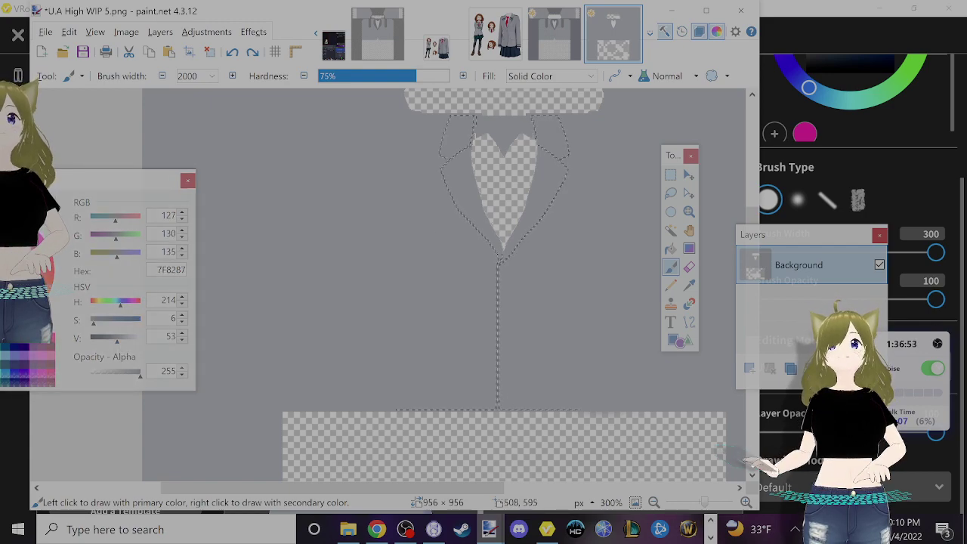
scroll(499, 249, "down", 5)
scroll(503, 233, "up", 2)
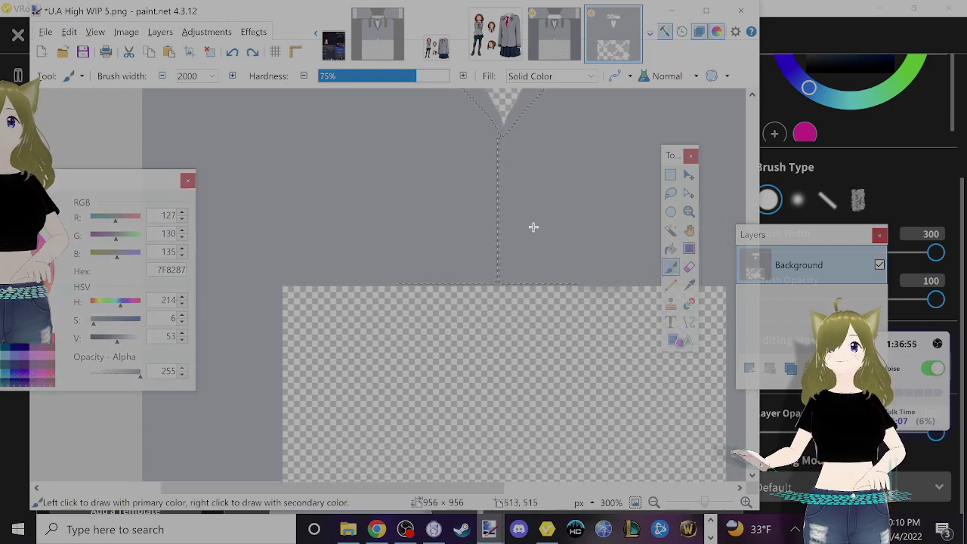
key("ctrl+d")
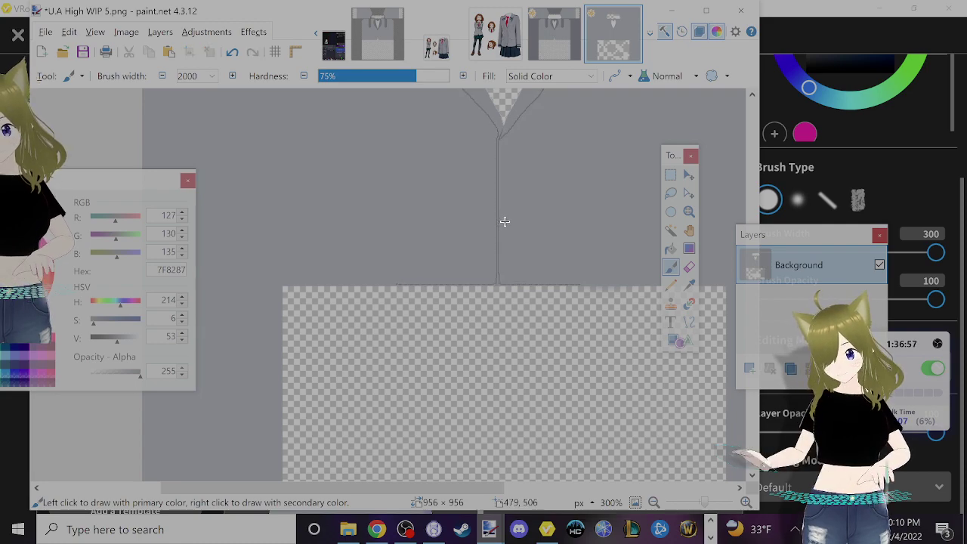
- Trace the left collar flap's top edge with a 1-pixel-wide Line/Curve line about 35 pixels long
scroll(505, 221, "up", 3)
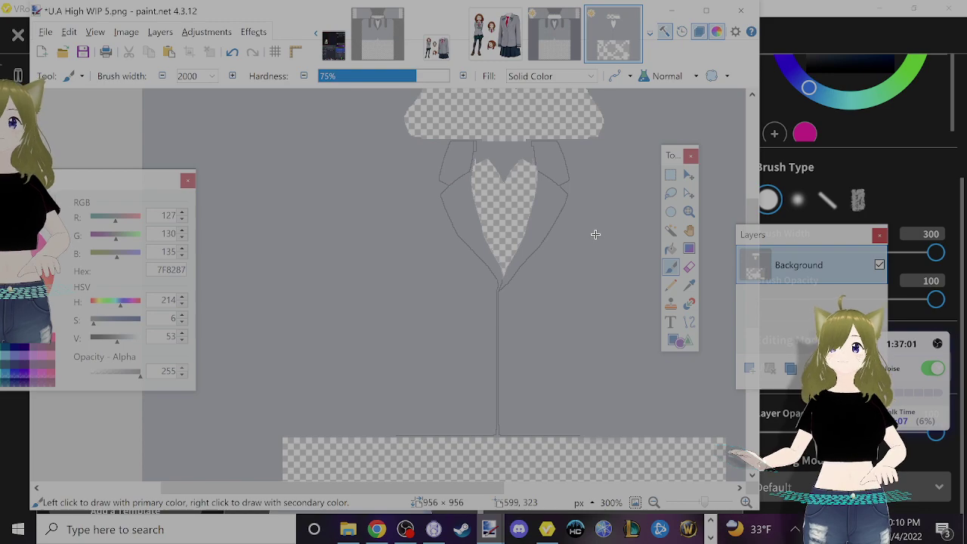
scroll(584, 259, "up", 3, "ctrl")
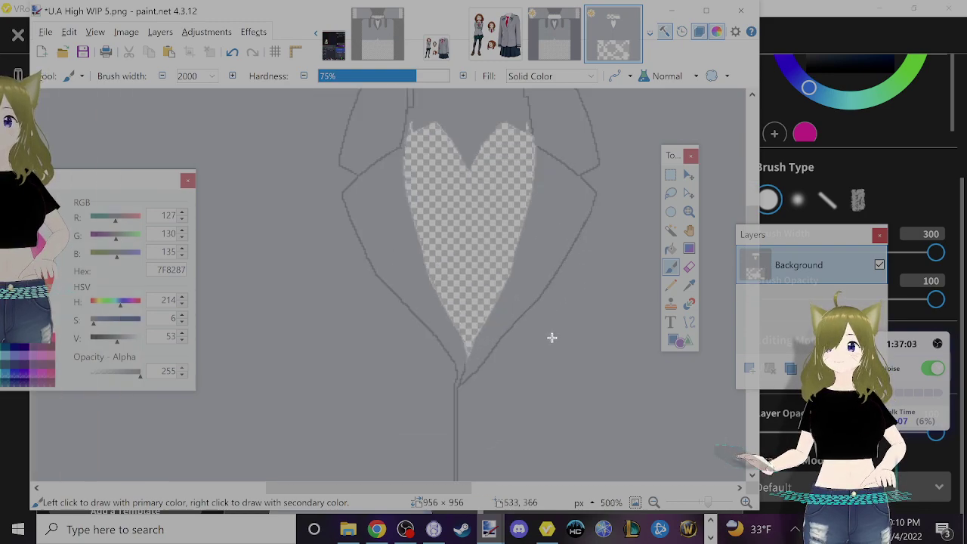
scroll(551, 337, "up", 3, "ctrl")
scroll(509, 348, "up", 2, "ctrl")
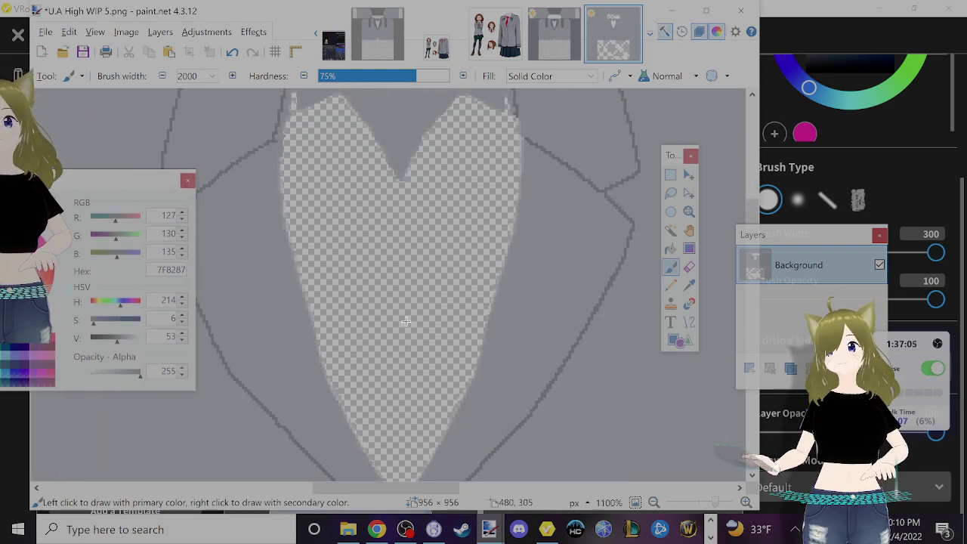
scroll(405, 321, "down", 2, "ctrl")
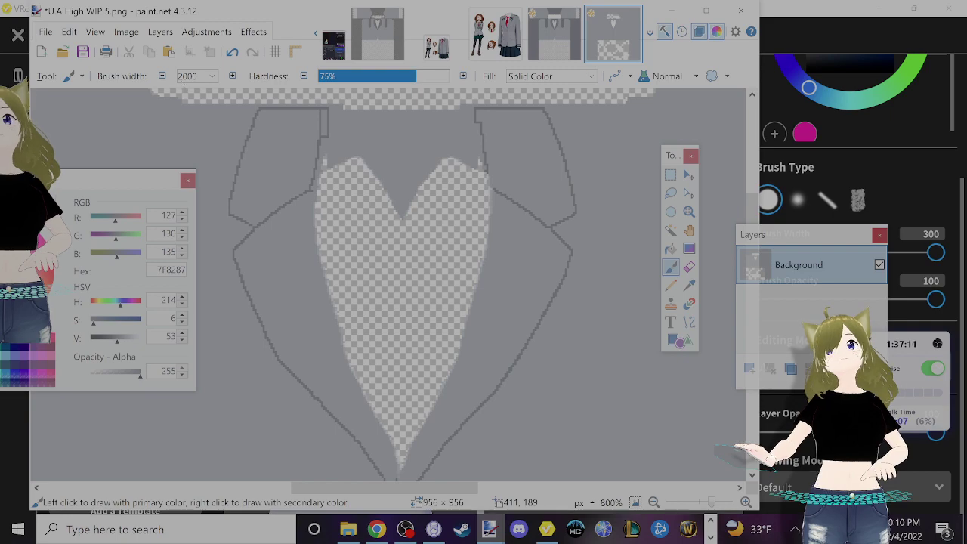
left_click(186, 75)
type("1")
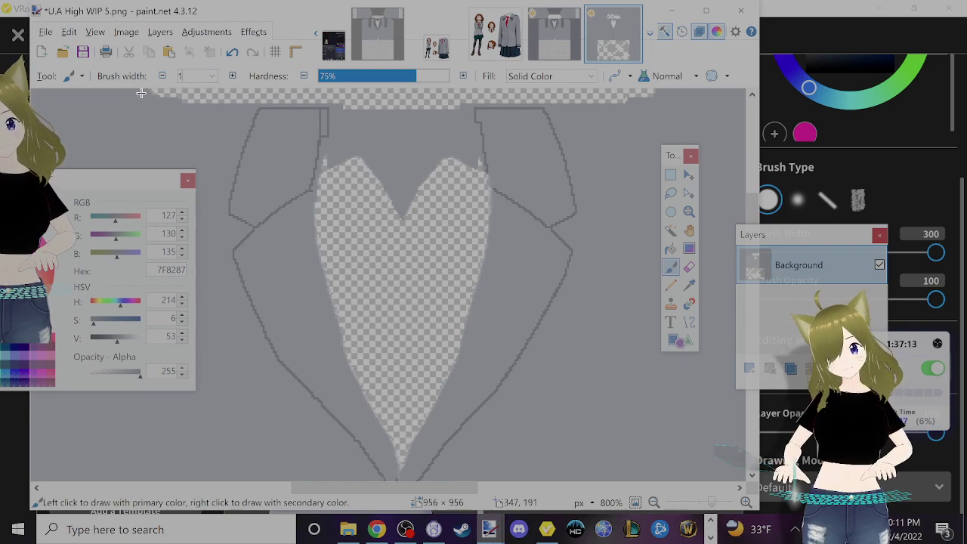
key("Return")
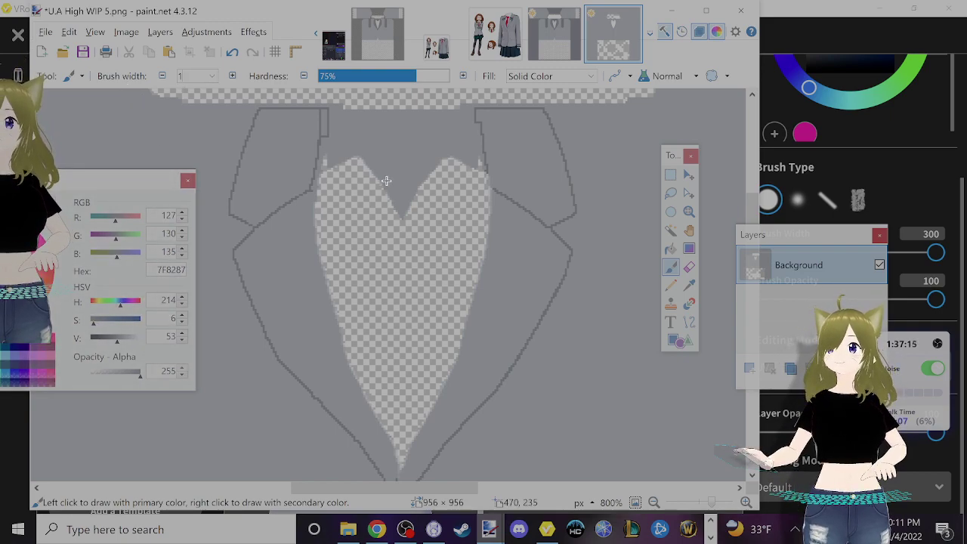
left_click(689, 325)
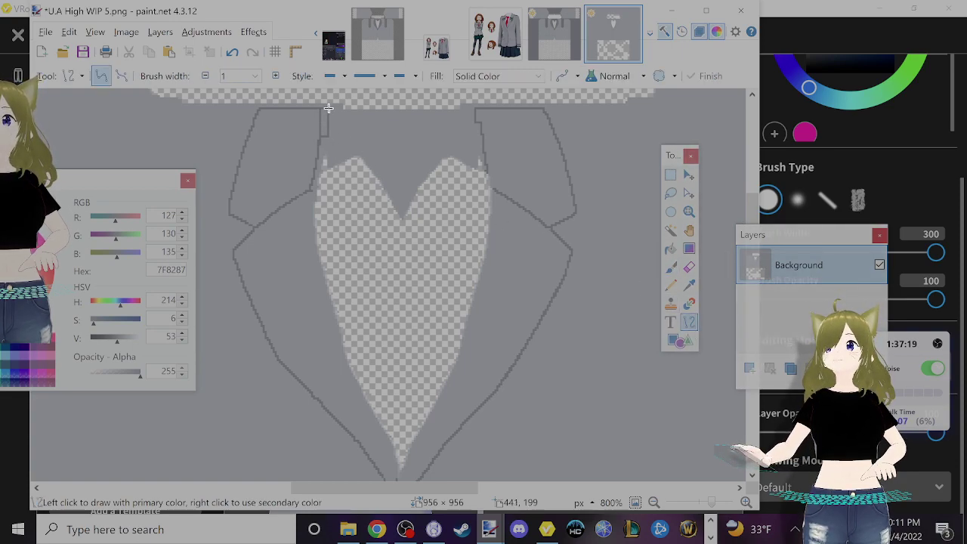
left_click_drag(327, 108, 259, 109)
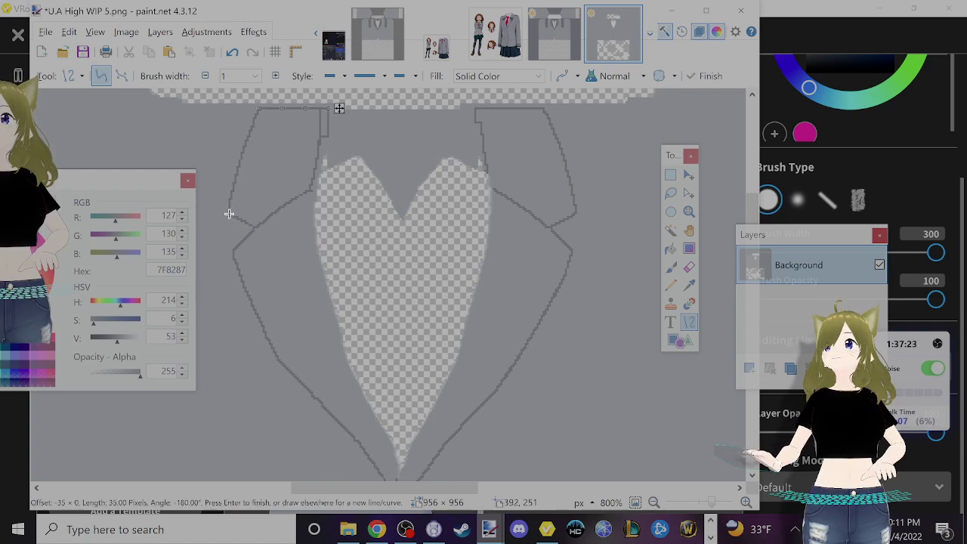
- Trace the left collar flap's outer edge with a curve about 55 pixels long and its lower edge with a line about 15 pixels long
left_click_drag(229, 214, 259, 109)
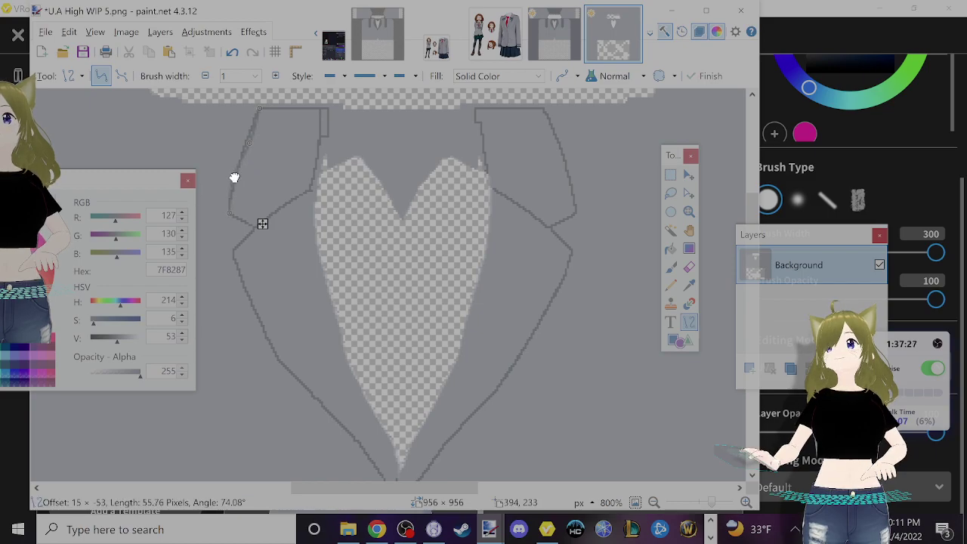
left_click(235, 176)
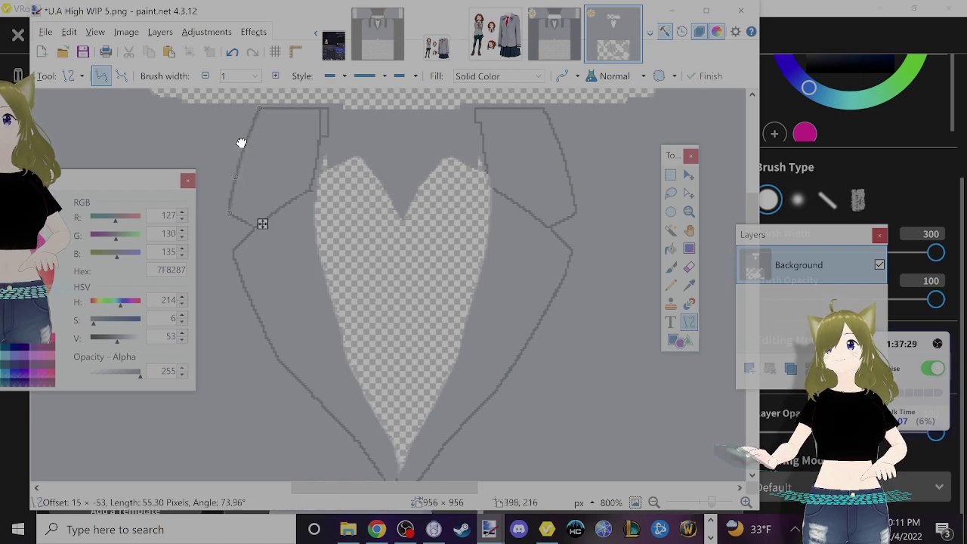
left_click(242, 142)
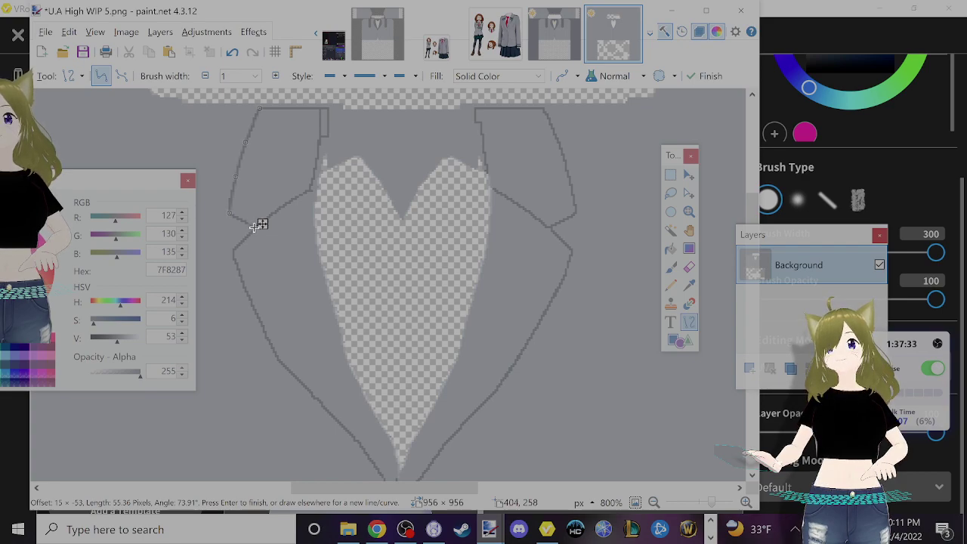
mouse_move(257, 225)
left_mouse_down()
mouse_move(230, 215)
mouse_move(249, 227)
left_mouse_up()
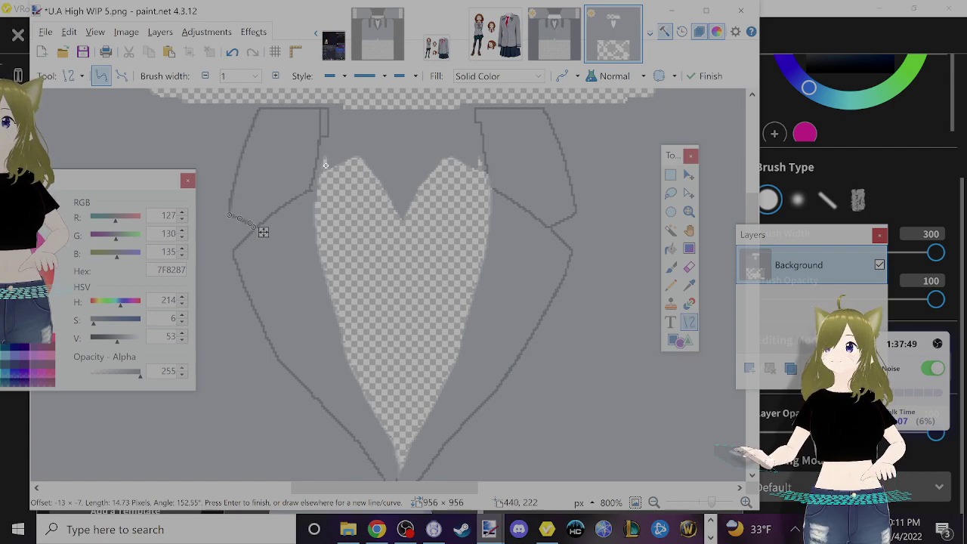
- Draw a curve about 169 pixels long down the heart-shaped cutout's left edge to its point, bending it to follow the edge
left_click_drag(326, 164, 319, 272)
scroll(398, 474, "down", 3)
scroll(397, 297, "up", 5)
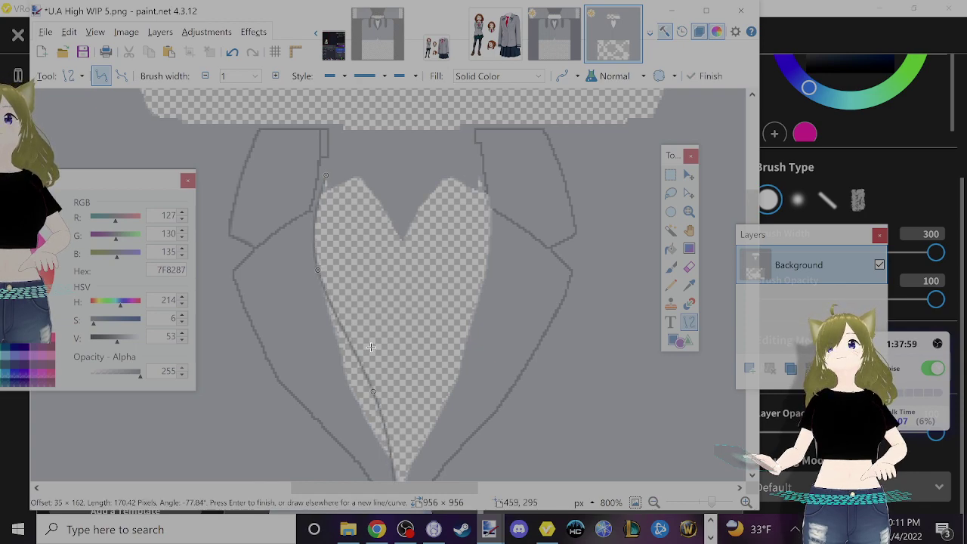
left_click_drag(367, 389, 355, 404)
scroll(377, 340, "down", 5)
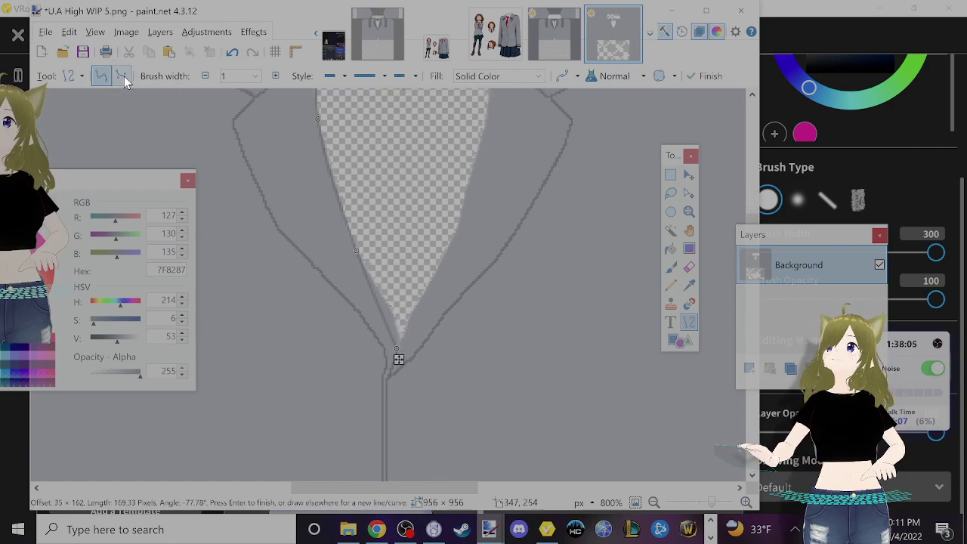
left_click(82, 77)
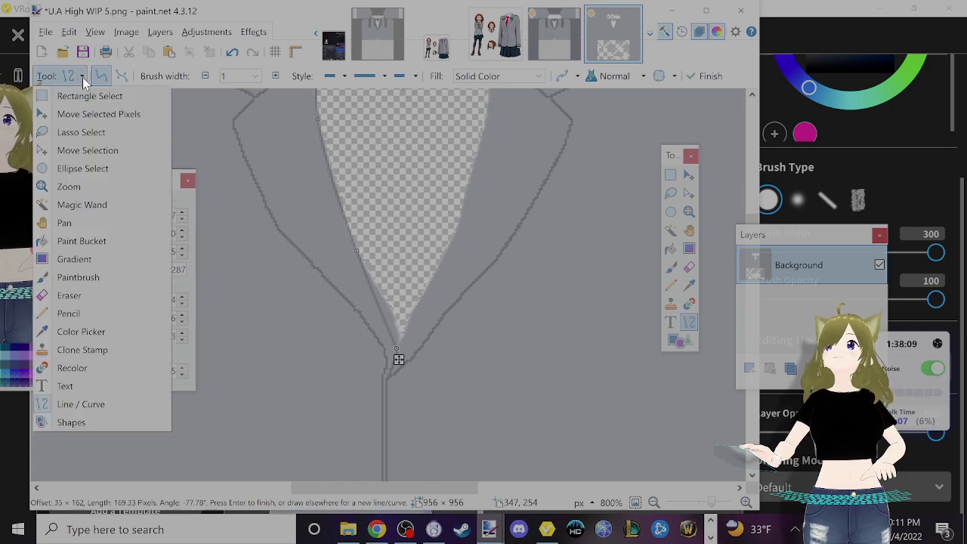
left_click(82, 77)
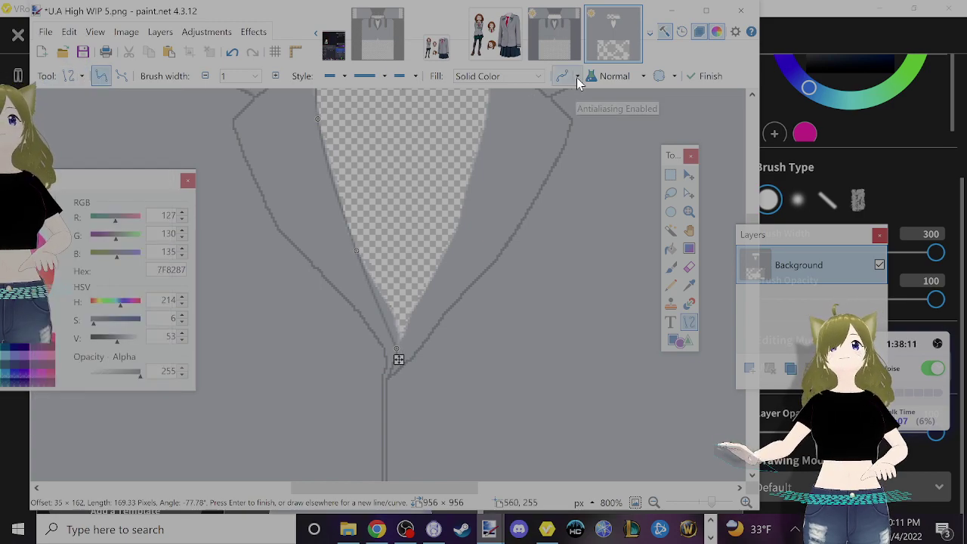
left_click(576, 77)
left_click(434, 81)
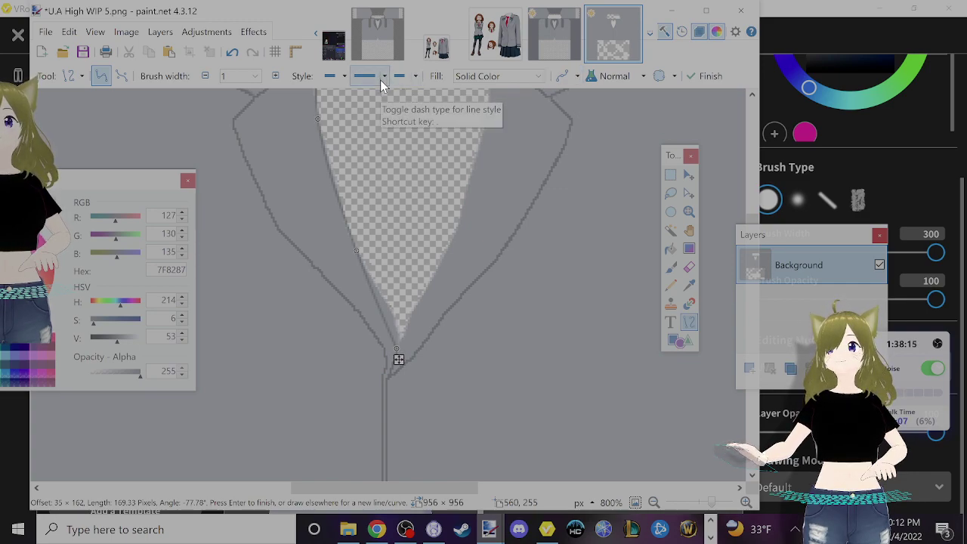
left_click(384, 76)
left_click(390, 93)
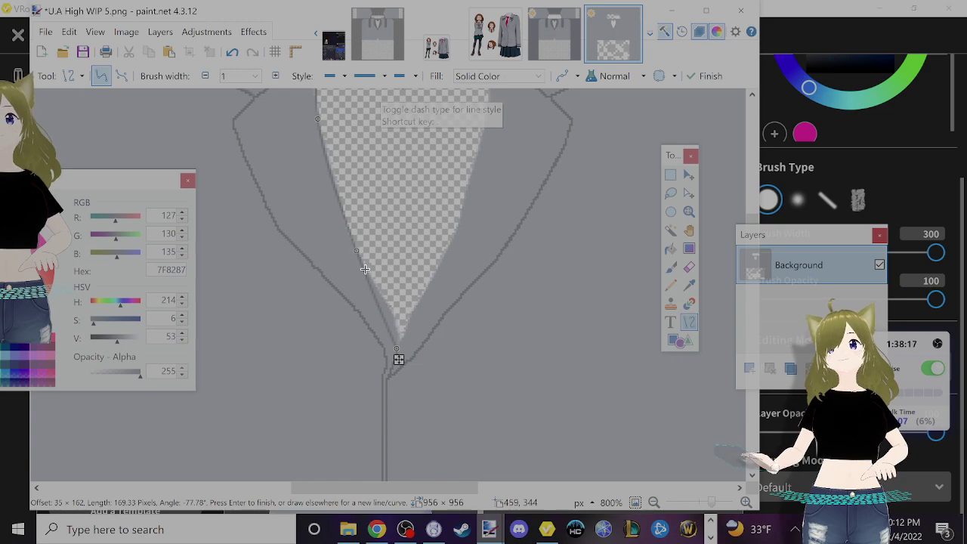
- Shorten the cutout's left-edge curve to about 148 pixels and add a line about 24 pixels long from its end down to the point
left_click_drag(397, 350, 391, 306)
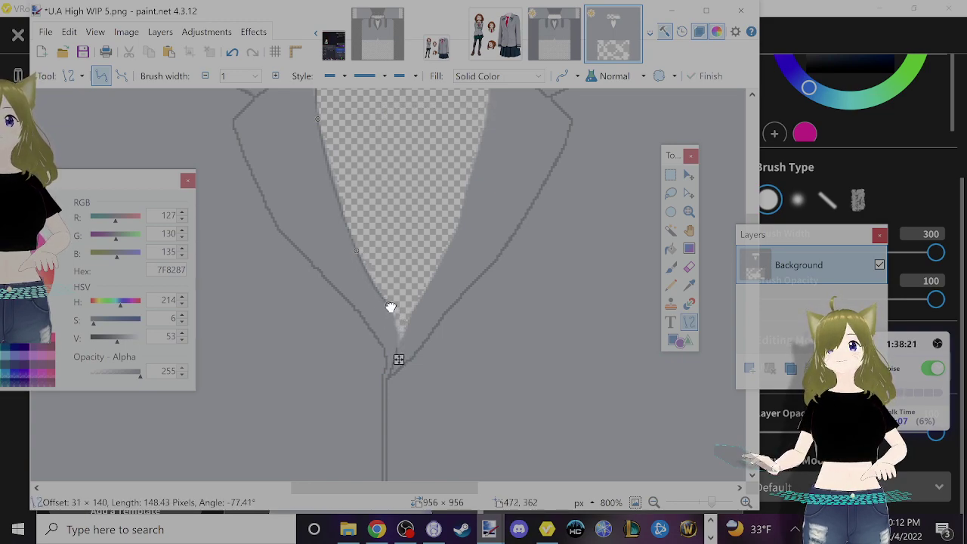
key("Return")
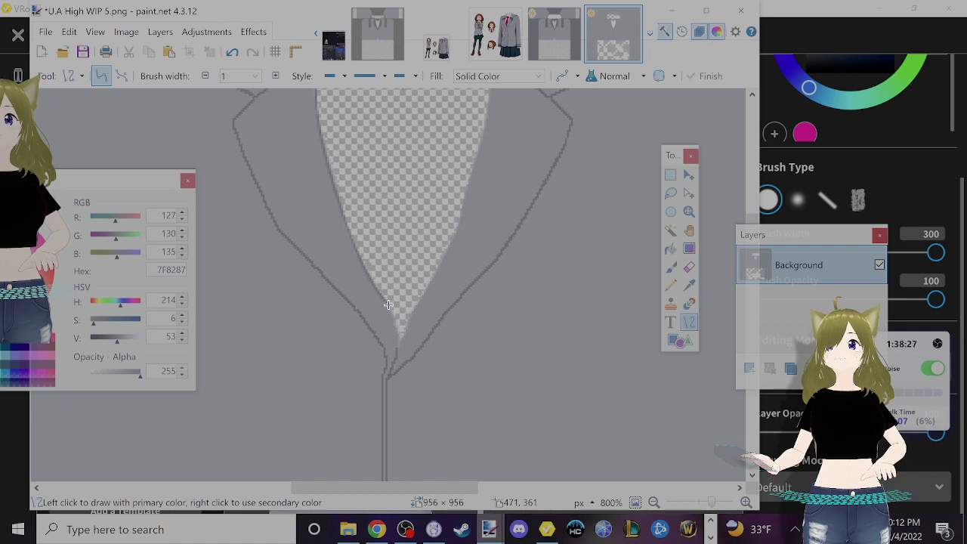
left_click_drag(389, 303, 398, 336)
scroll(398, 336, "up", 5)
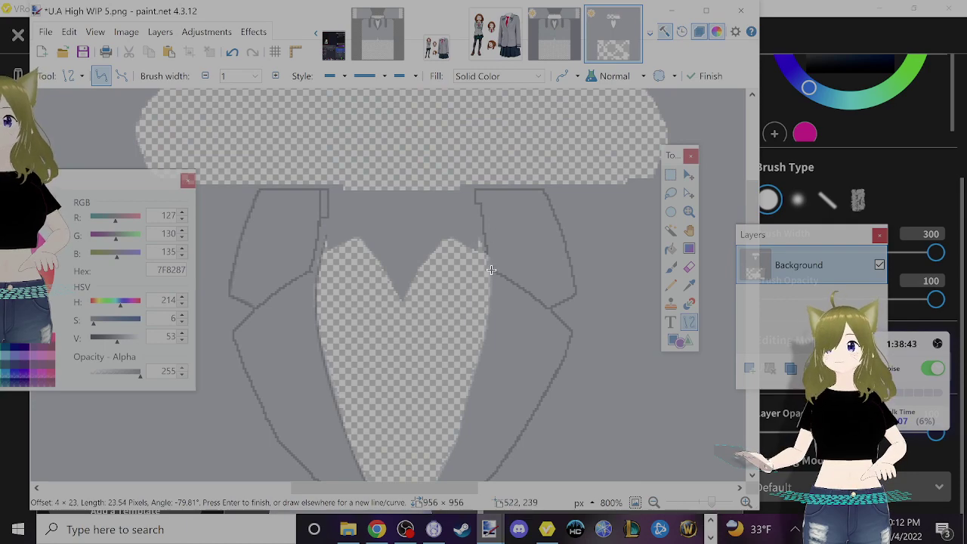
- Trace the heart cutout's right edge with a bent curve about 134 pixels long, a short line at its point and a 12-pixel line at its upper end
left_click_drag(490, 271, 397, 374)
scroll(420, 466, "down", 4)
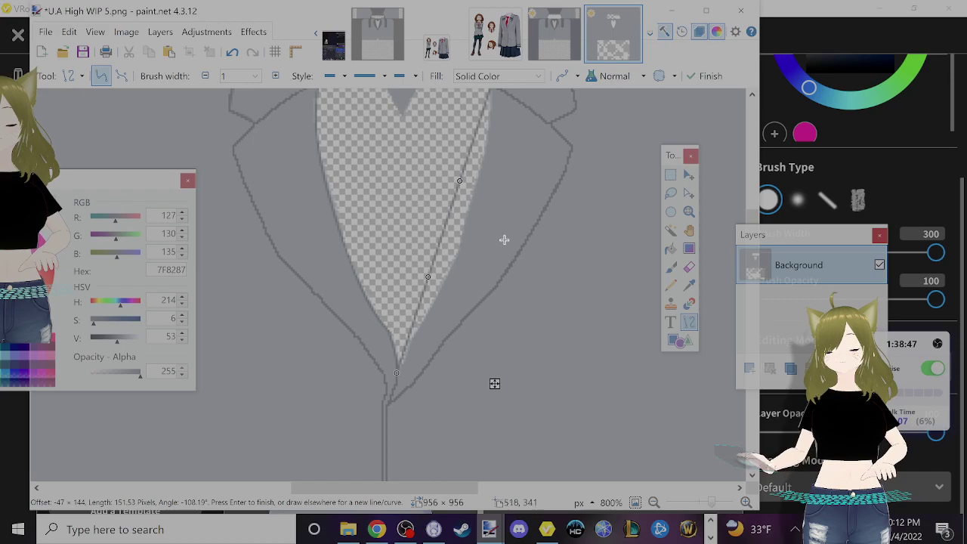
scroll(503, 239, "up", 2)
left_click_drag(469, 255, 475, 251)
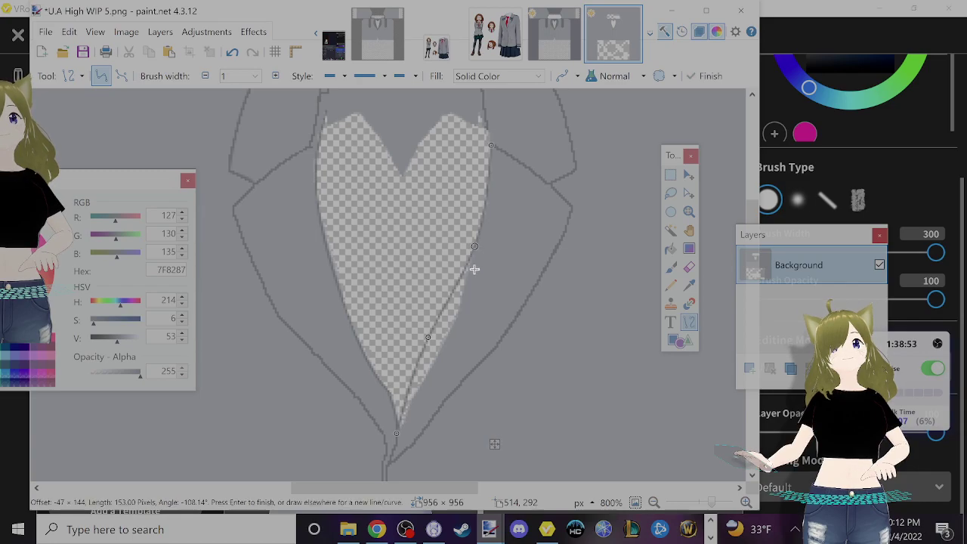
left_click_drag(433, 337, 453, 333)
left_click_drag(477, 240, 485, 212)
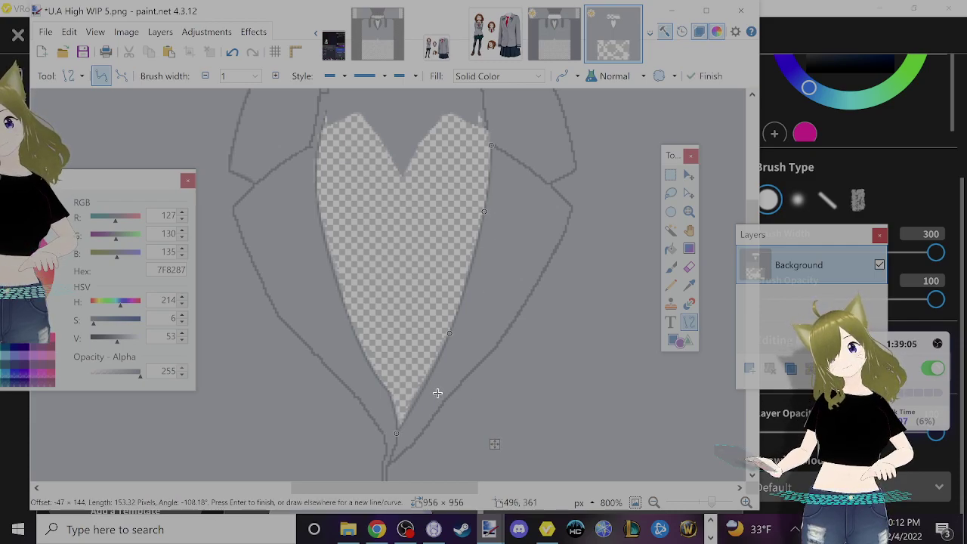
left_click_drag(394, 434, 409, 398)
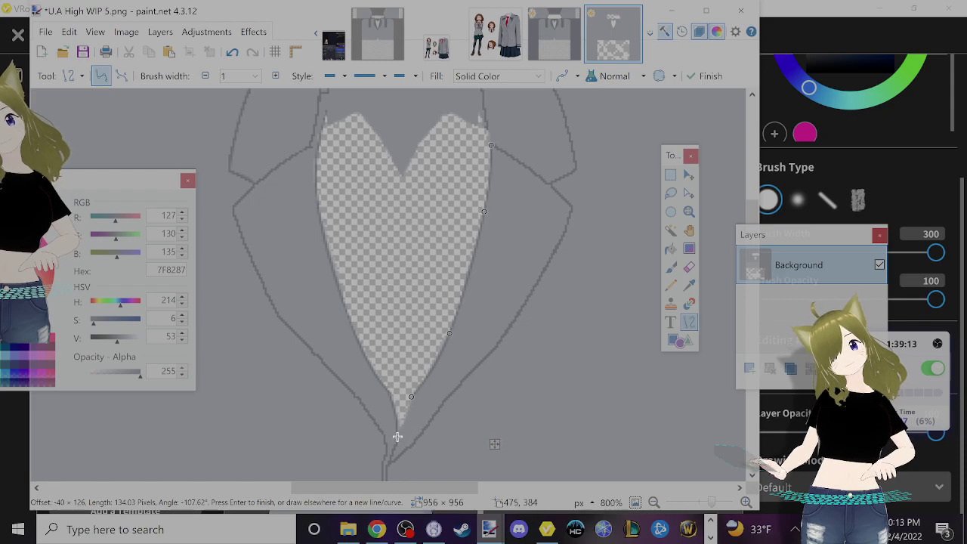
mouse_move(397, 434)
left_mouse_down()
mouse_move(412, 396)
mouse_move(403, 420)
left_mouse_up()
key("Return")
scroll(557, 401, "up", 3)
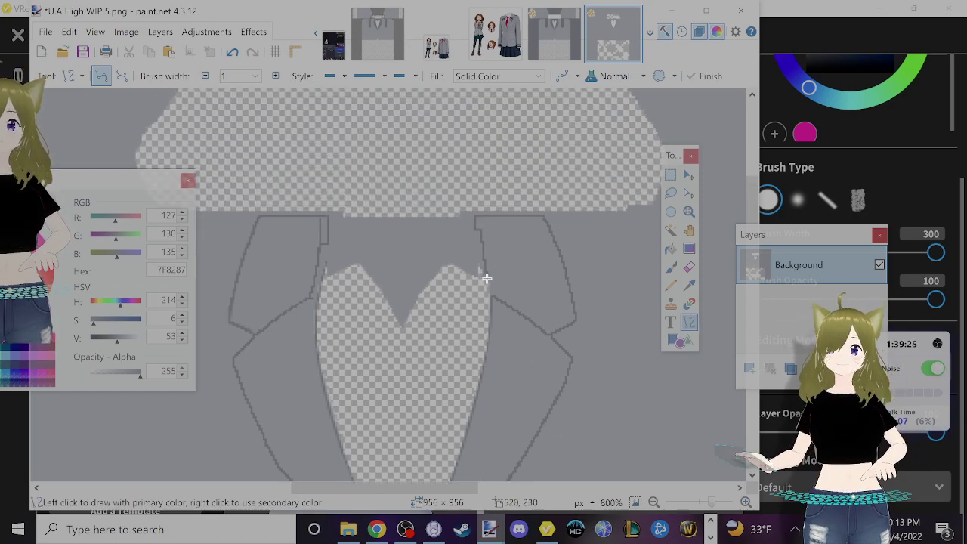
left_click_drag(487, 280, 494, 295)
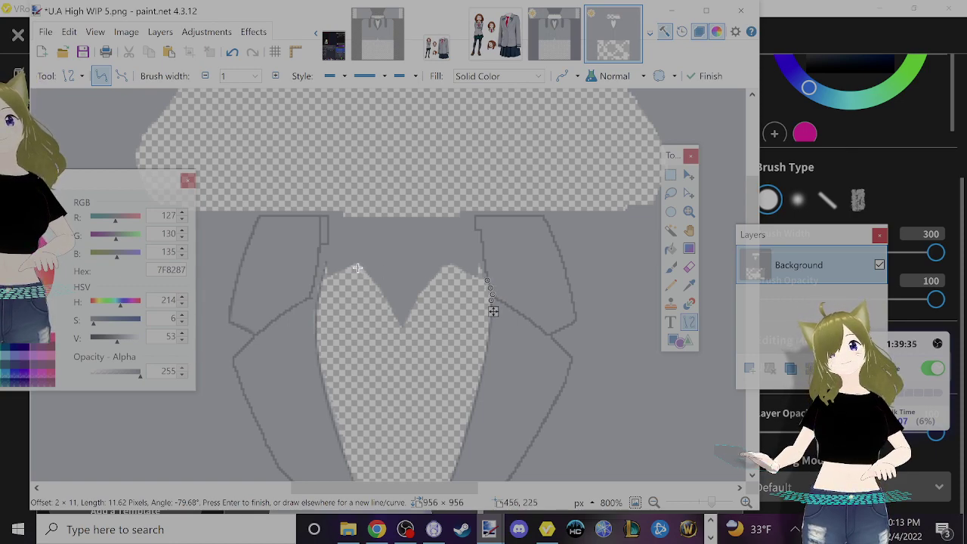
- Sample the coat grey A3A8AF and cover the small outlined notch beside the left collar flap with a 6 × 16 pixel rectangle
scroll(357, 268, "up", 1)
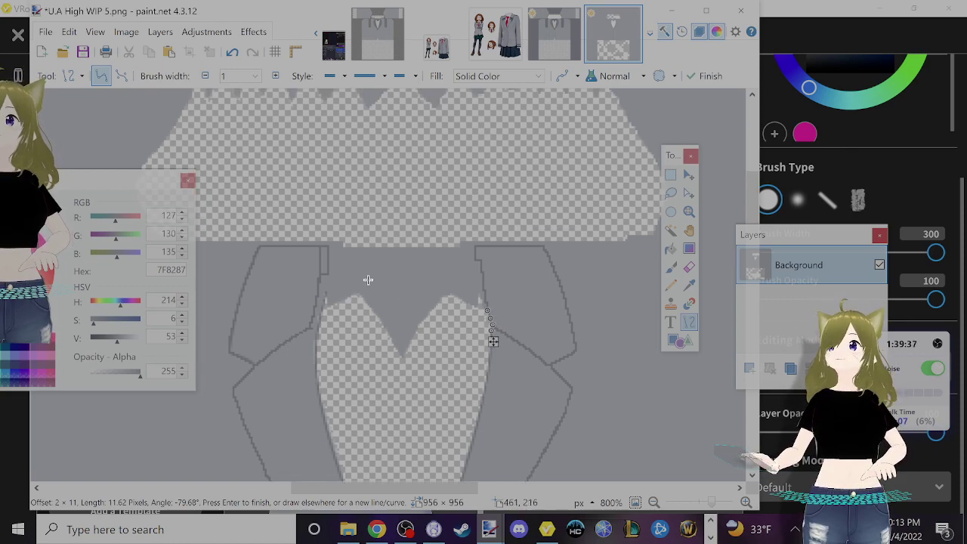
key("k")
left_click(369, 274)
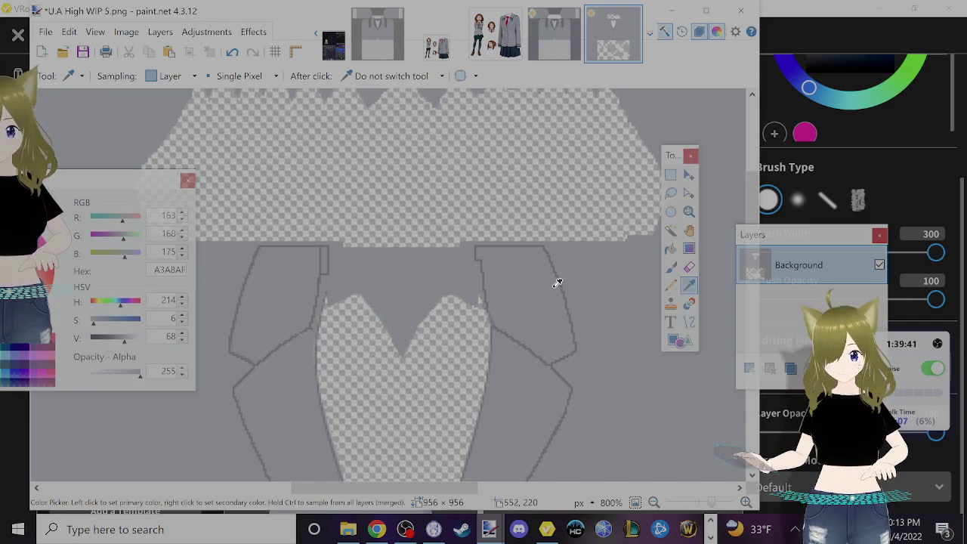
key("o")
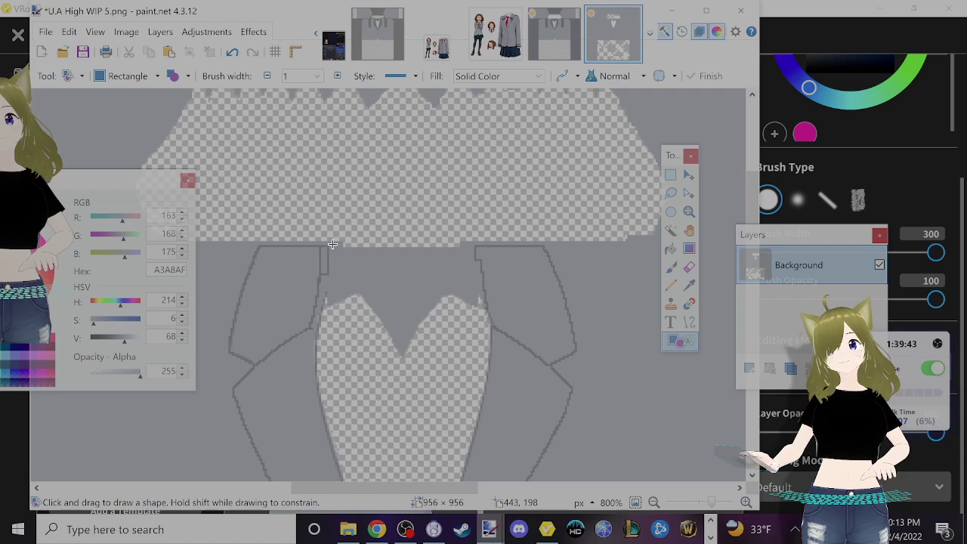
left_click_drag(332, 244, 321, 273)
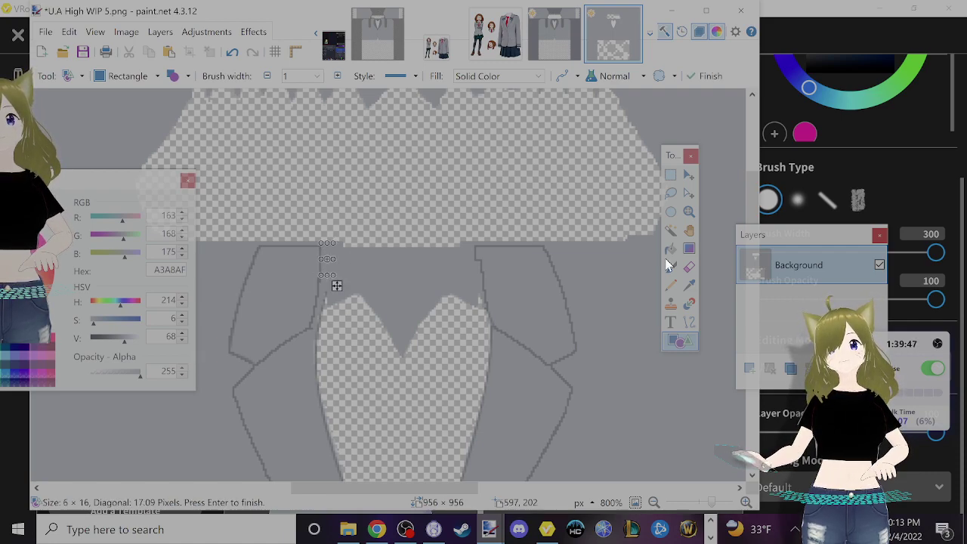
key("Return")
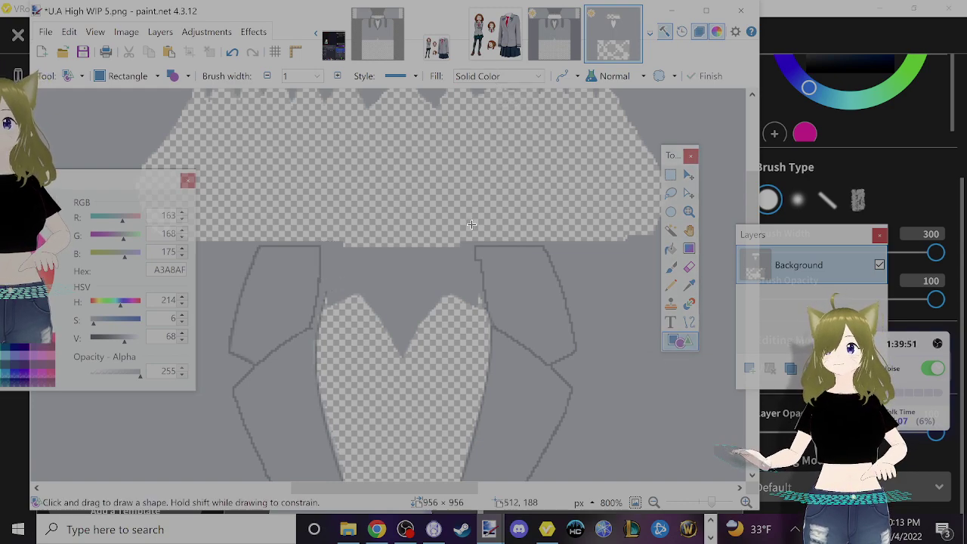
- Save the coat texture, switch to VRoid Studio and load the updated image into the Long Coat's texture layer
scroll(471, 259, "down", 2, "ctrl")
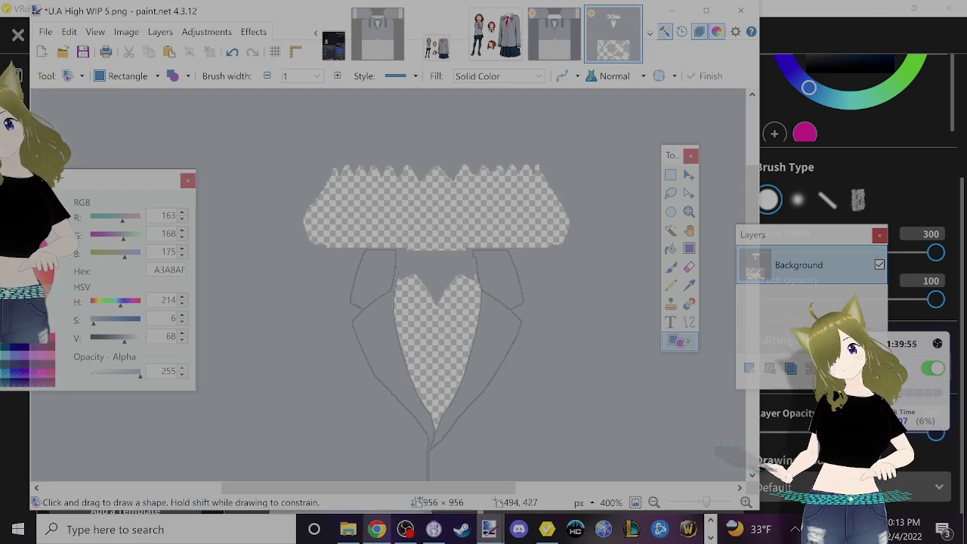
left_click(87, 54)
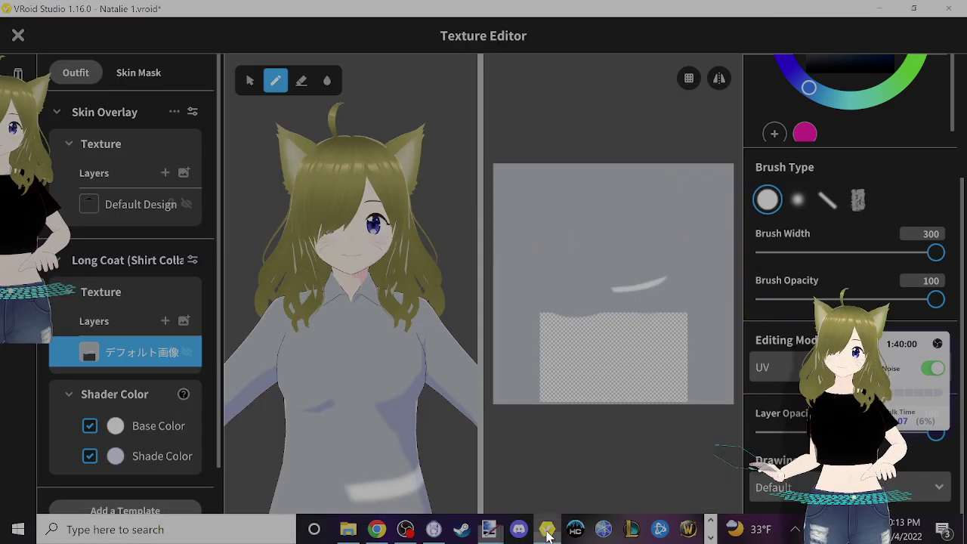
left_click(547, 529)
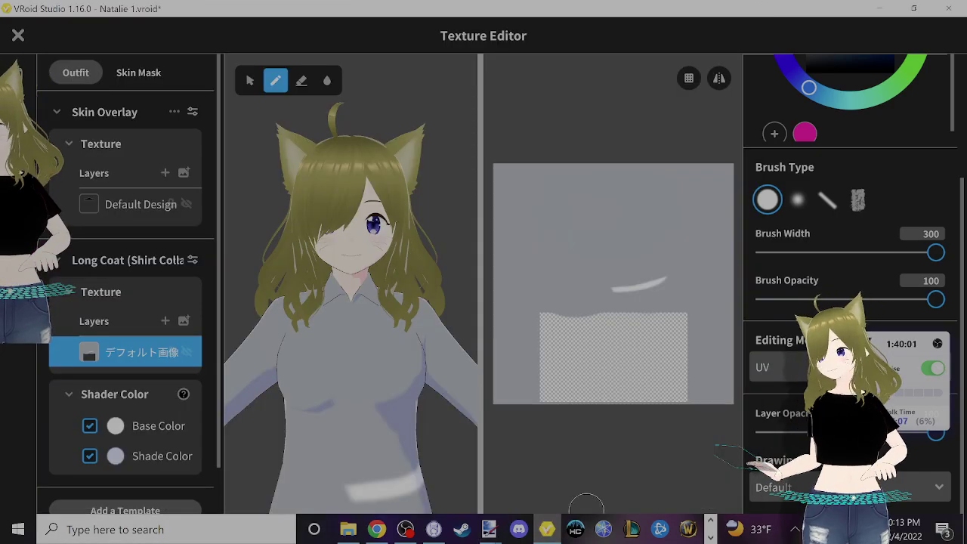
right_click(153, 352)
left_click(194, 334)
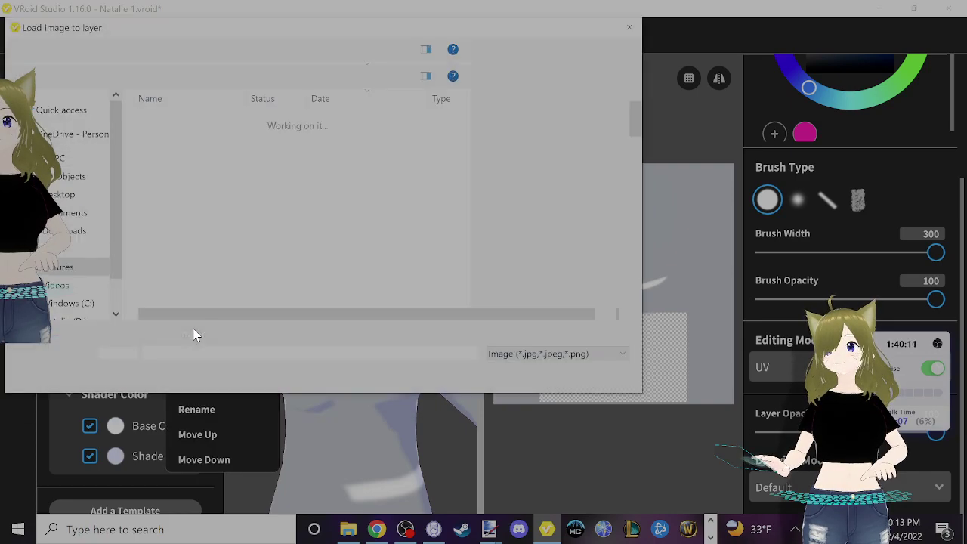
double_click(229, 168)
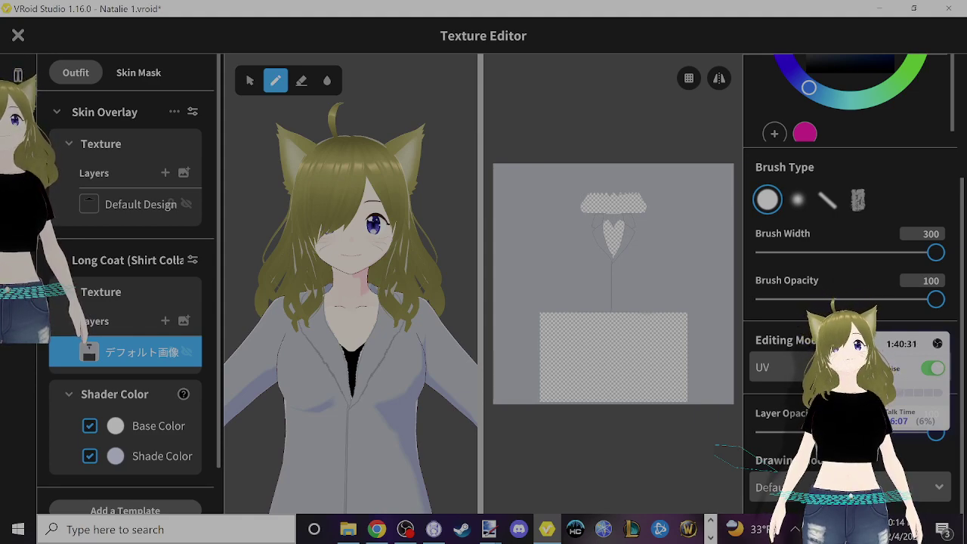
- Examine the updated coat's lapels, neckline and front seam on the character model
scroll(448, 403, "down", 5)
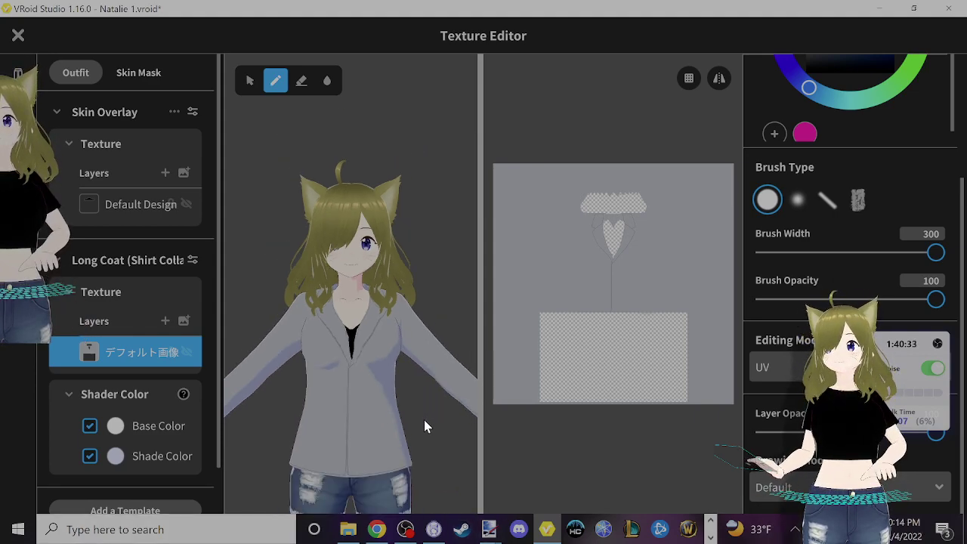
scroll(423, 428, "up", 5)
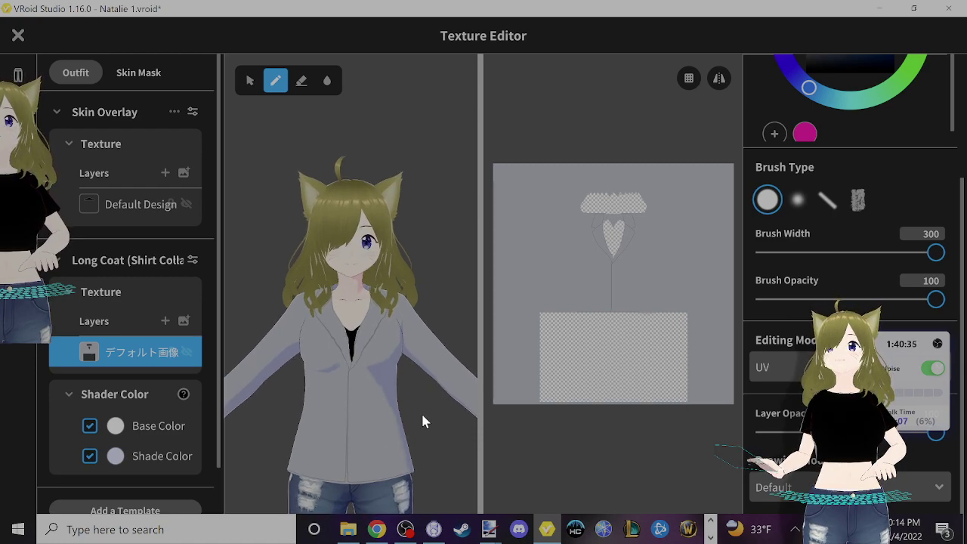
scroll(419, 432, "up", 3)
mouse_move(434, 398)
left_mouse_down()
mouse_move(370, 483)
mouse_move(435, 512)
left_mouse_up()
key("ctrl+z")
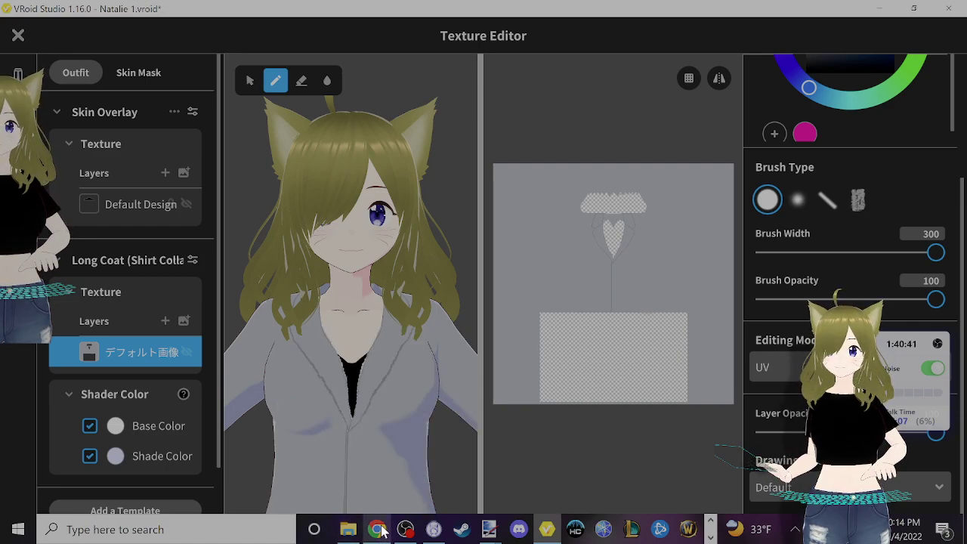
- Switch to the uniform reference image in paint.net and sample the light gold D8CC98 from the jacket's lower button
mouse_move(383, 535)
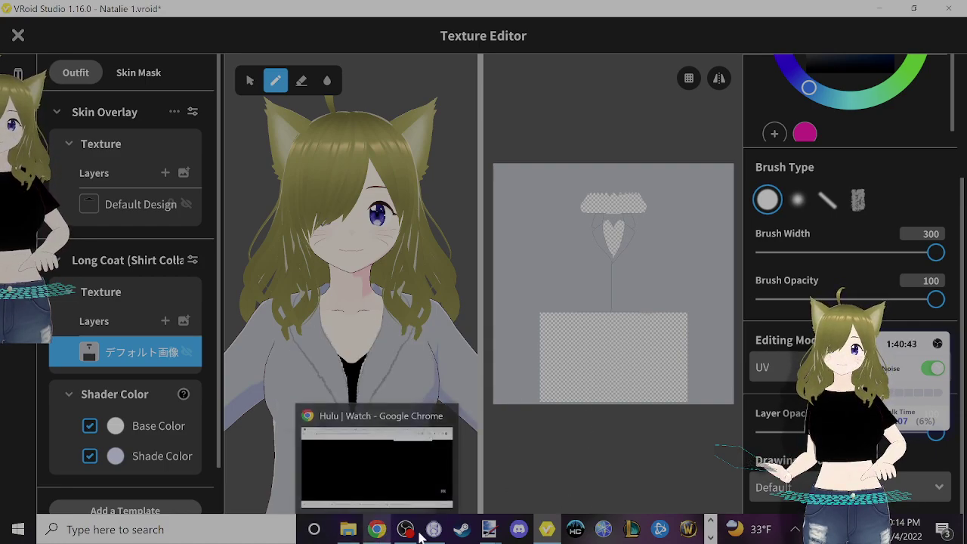
mouse_move(489, 531)
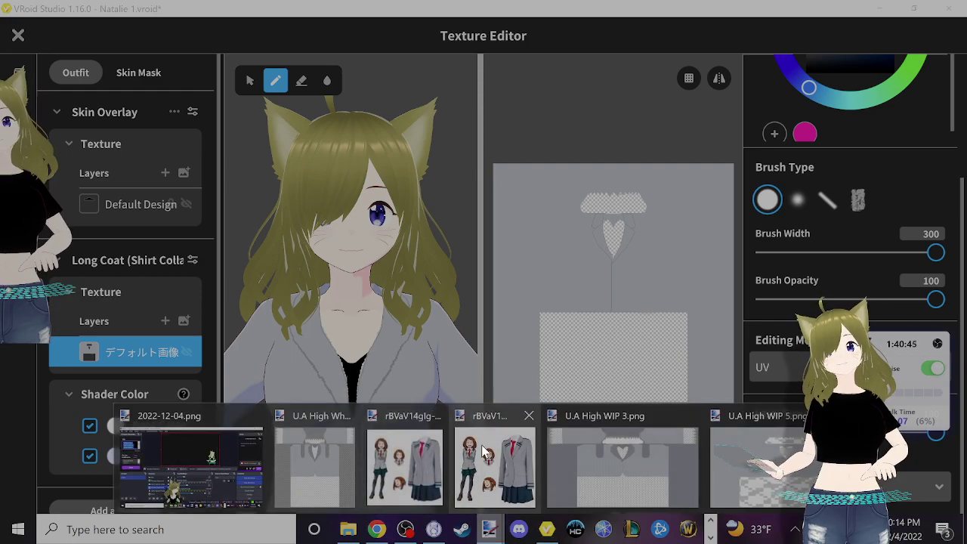
left_click(486, 451)
scroll(581, 280, "up", 2)
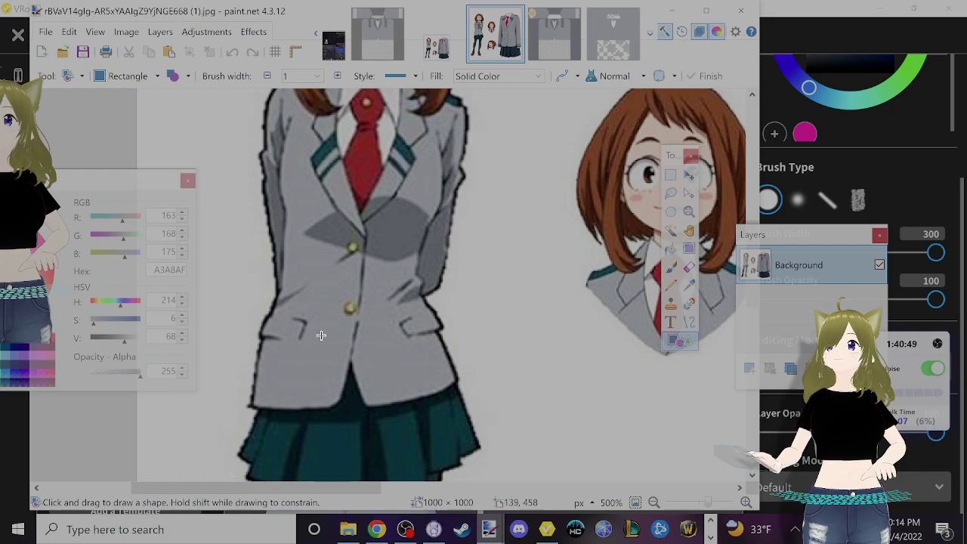
key("k")
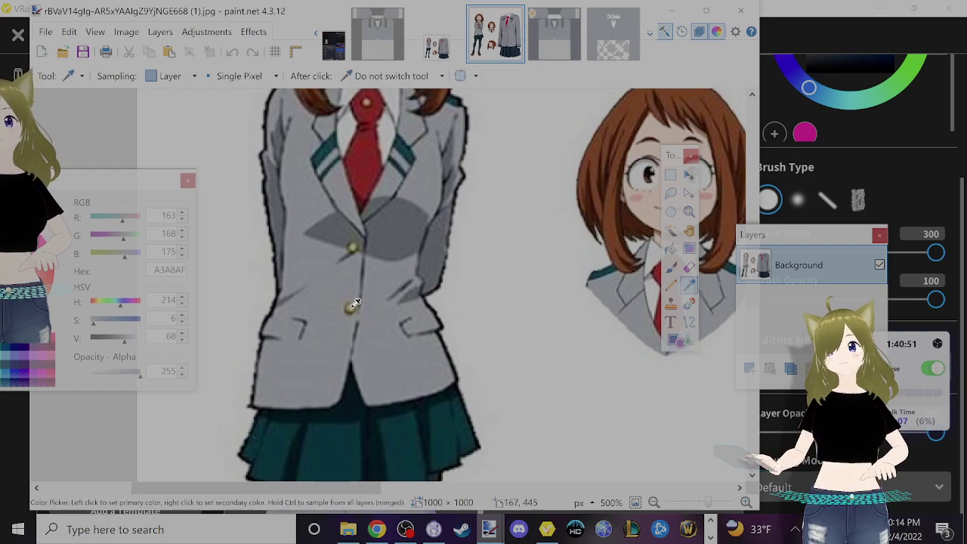
scroll(355, 304, "up", 1)
scroll(355, 304, "up", 5, "ctrl")
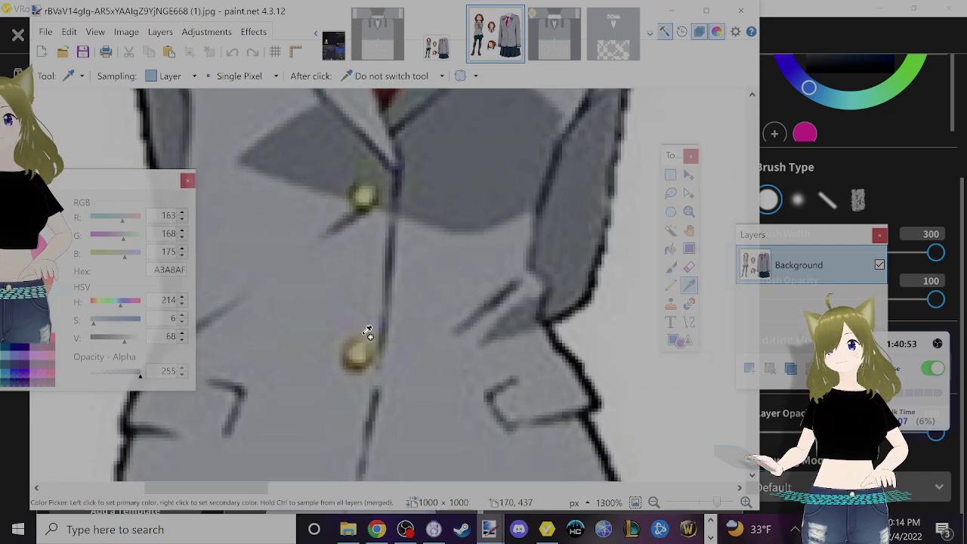
left_click(361, 358)
scroll(431, 224, "down", 4, "ctrl")
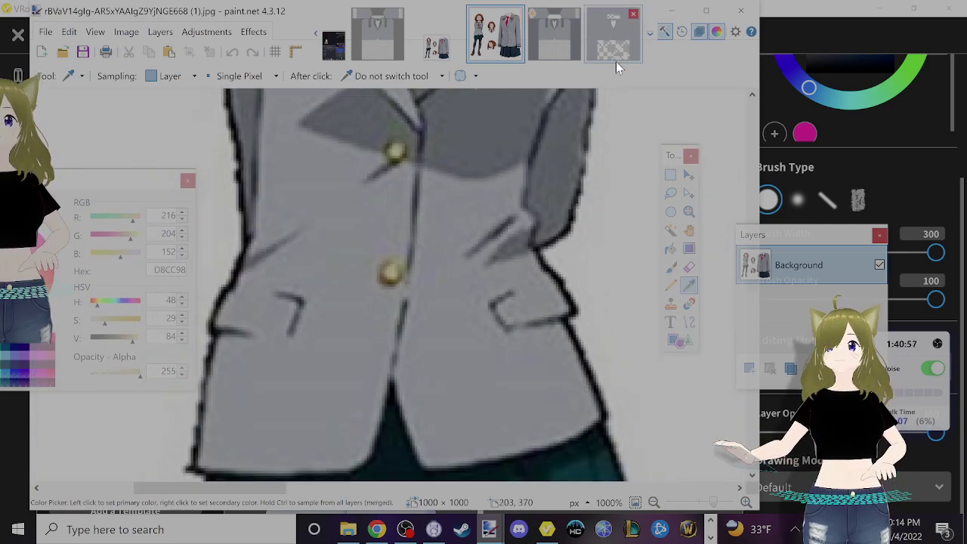
scroll(608, 144, "down", 2, "ctrl")
- In the U.A High WIP 5.png texture, paint a gold button with an 8-pixel brush beside the front seam, just below the lapels
left_click(604, 64)
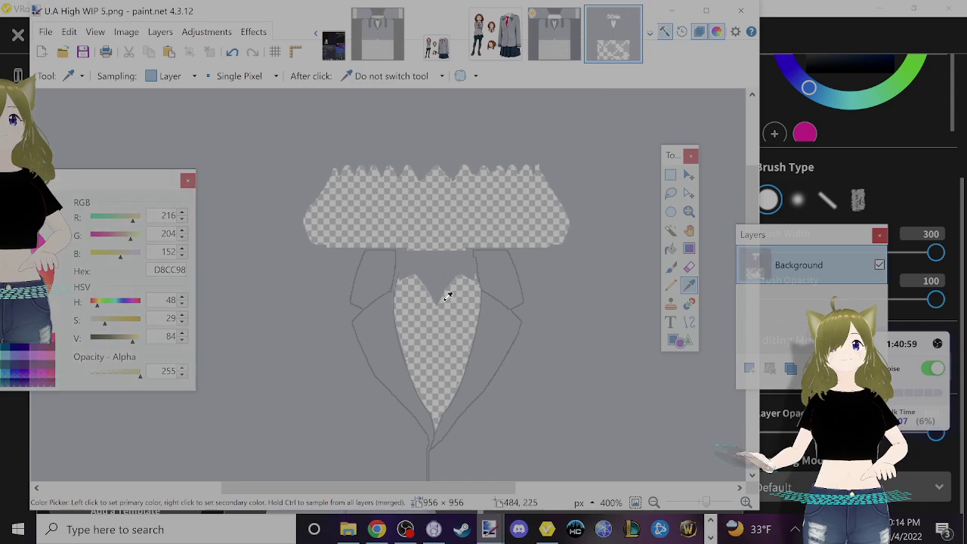
scroll(438, 315, "down", 5)
key("b")
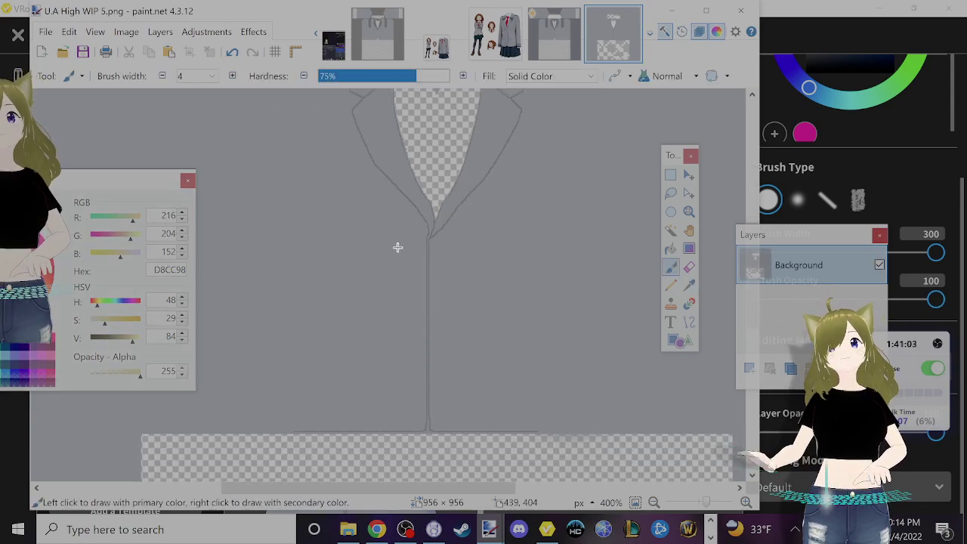
key("bracketright")
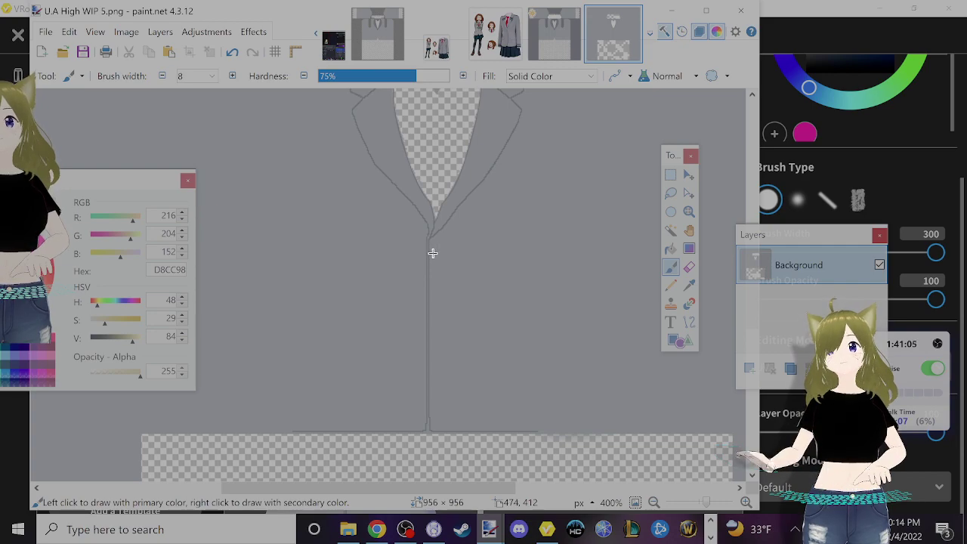
left_click(482, 53)
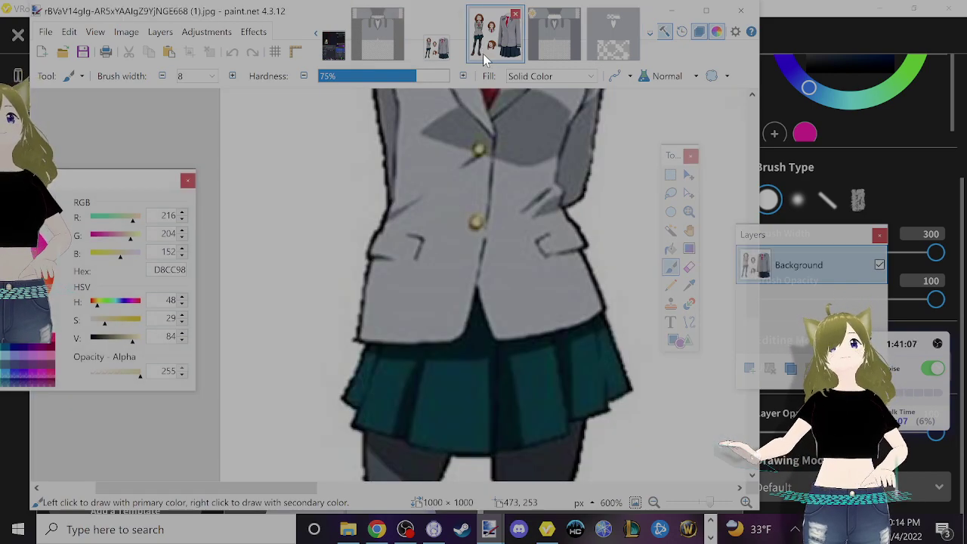
left_click(616, 49)
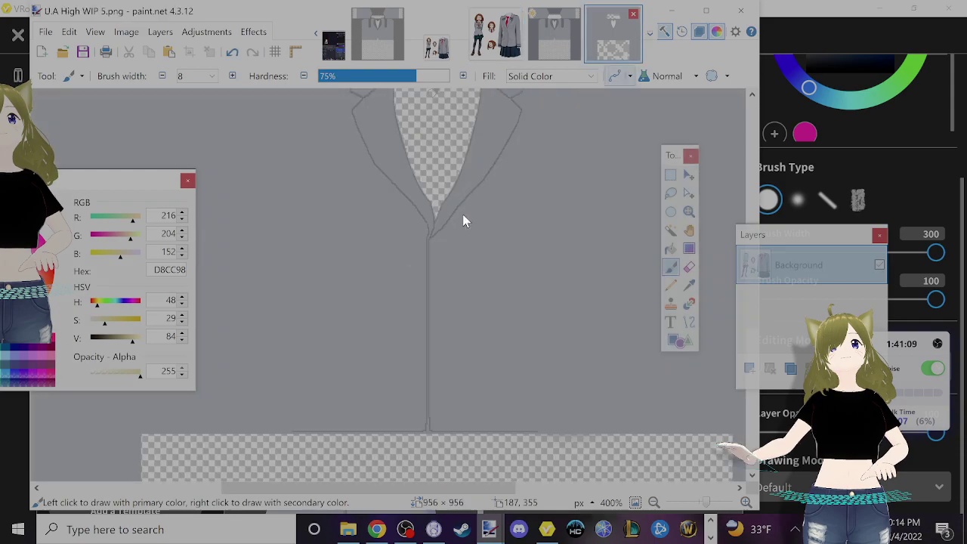
left_click(418, 251)
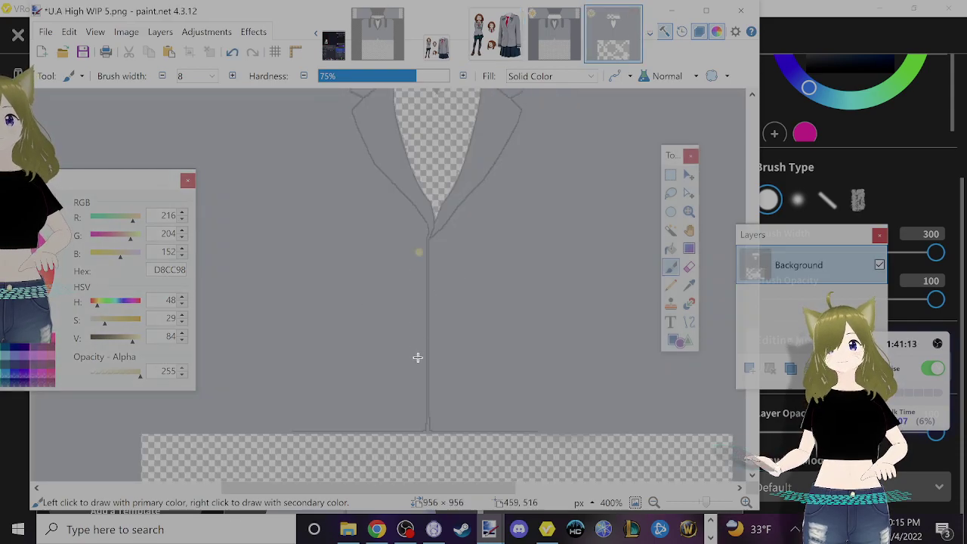
- Check the button spacing on the uniform reference and paint a second gold button lower beside the coat's front seam
left_click(510, 30)
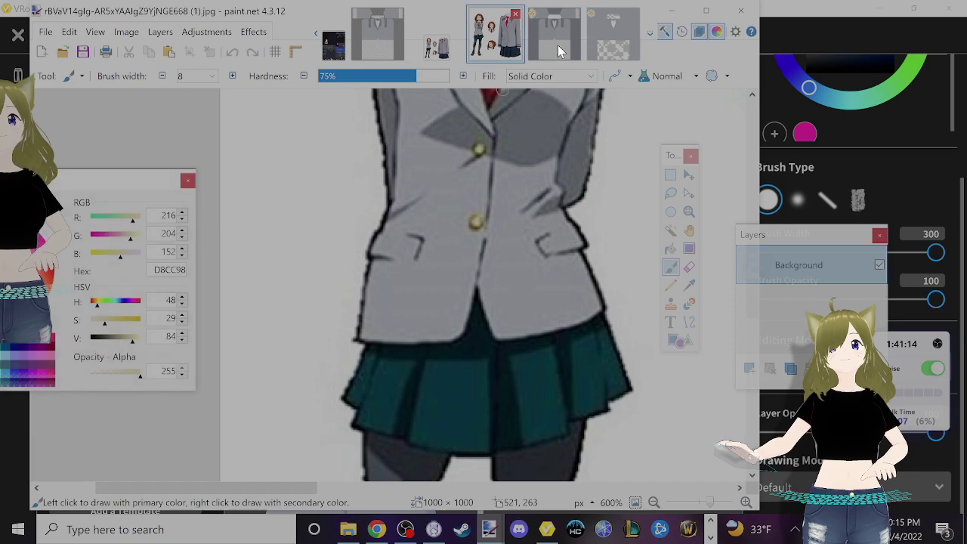
left_click(638, 37)
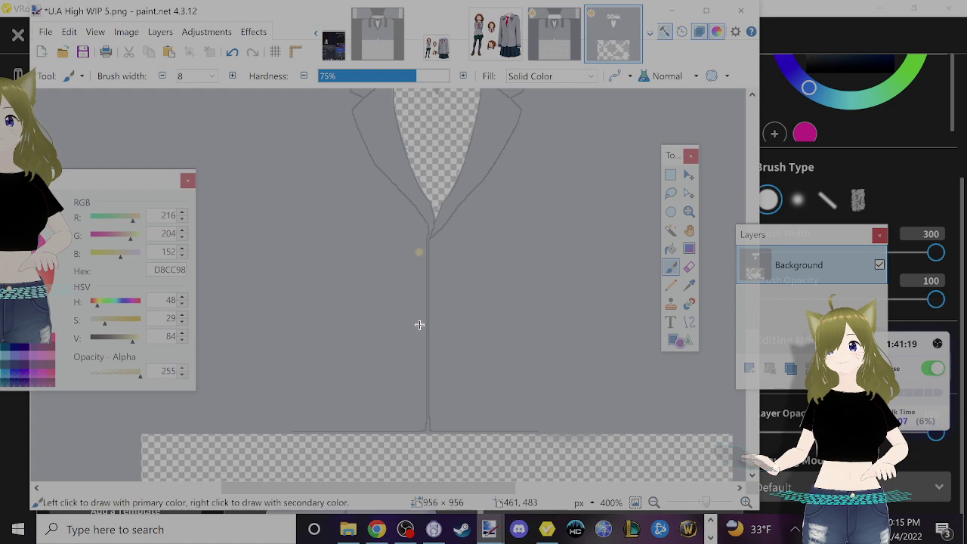
scroll(506, 303, "up", 3)
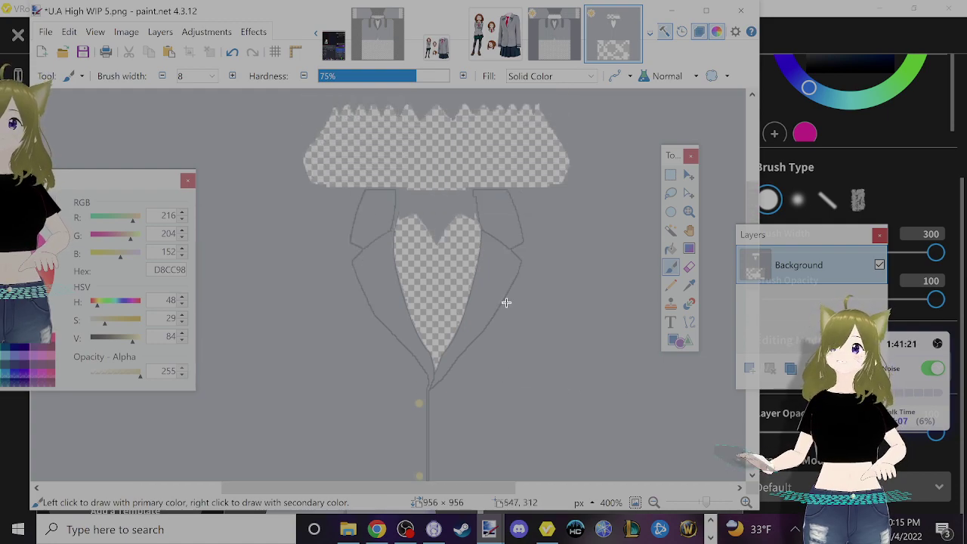
scroll(510, 299, "up", 1)
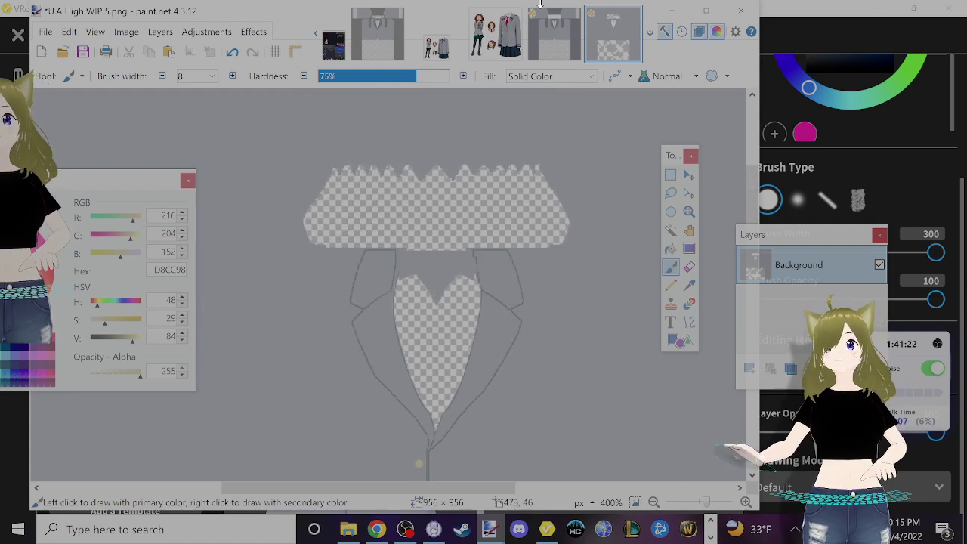
- Sample the dark teal 16484F from the wide lapel stripe on the uniform reference image
left_click(495, 34)
scroll(573, 204, "up", 4)
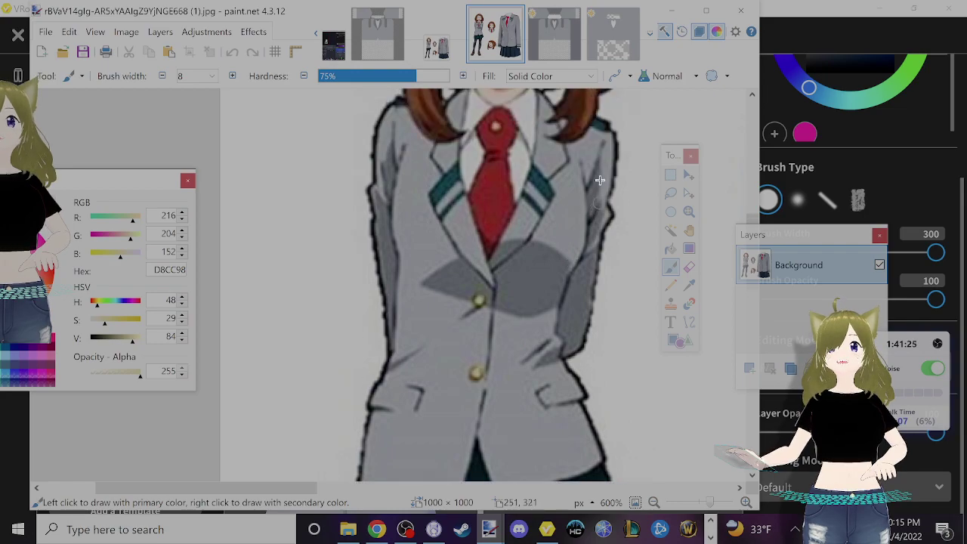
scroll(594, 181, "up", 1)
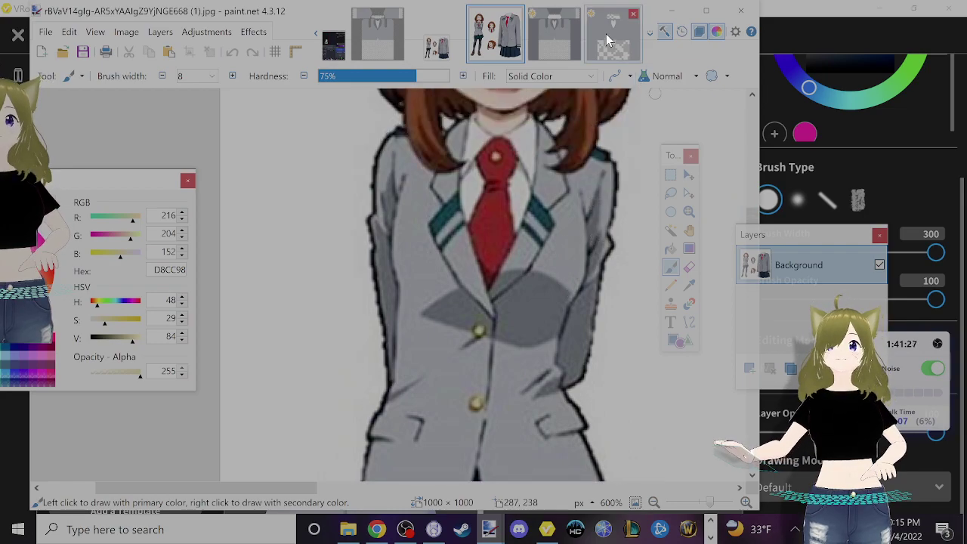
key("k")
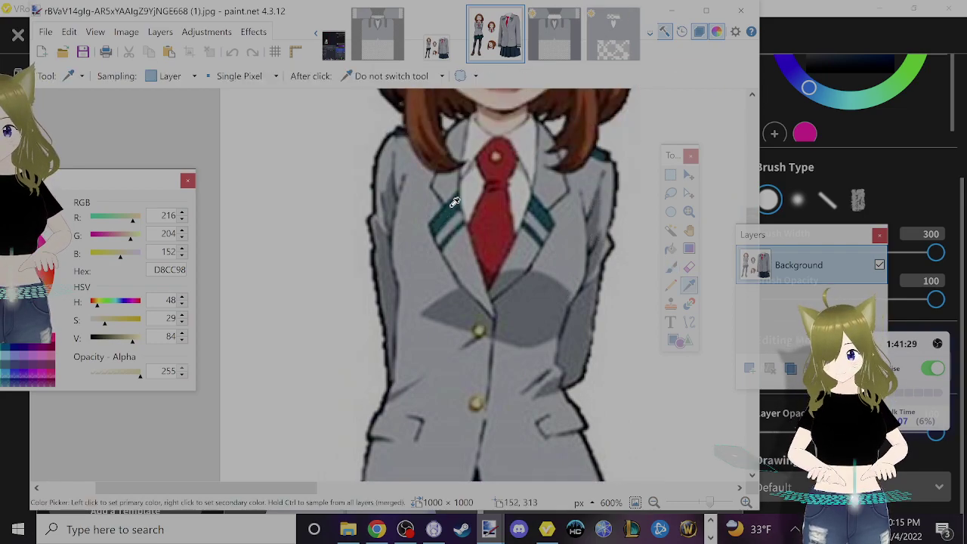
scroll(462, 215, "up", 3, "ctrl")
scroll(462, 200, "up", 2, "ctrl")
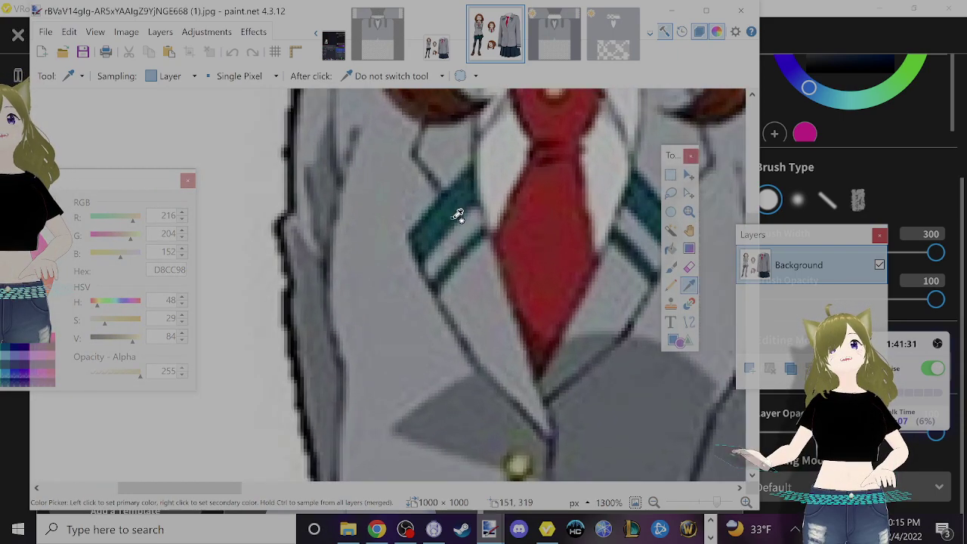
scroll(451, 217, "up", 2, "ctrl")
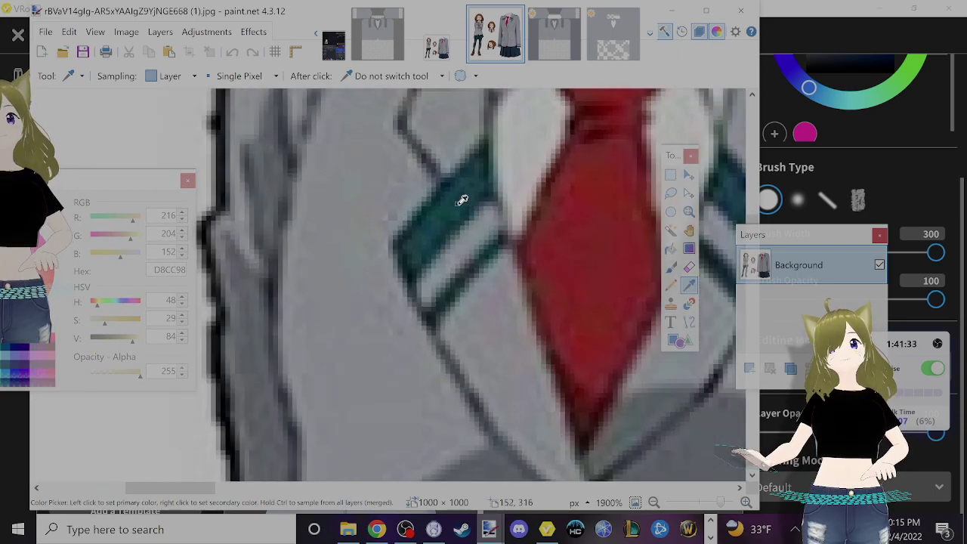
left_click(455, 200)
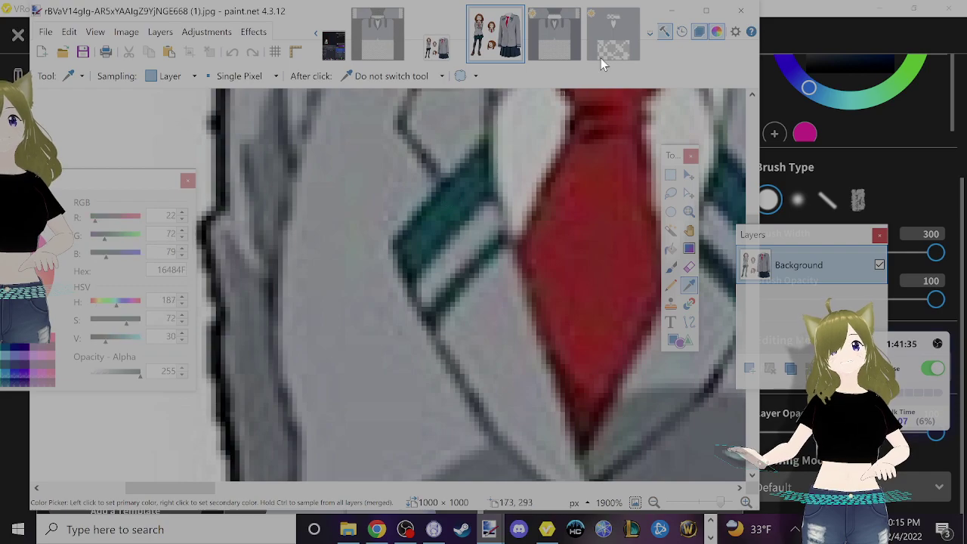
- Draw an 8-pixel-wide teal curve about 52 pixels long across the upper edge of the coat's left lapel, bending it slightly
left_click(619, 39)
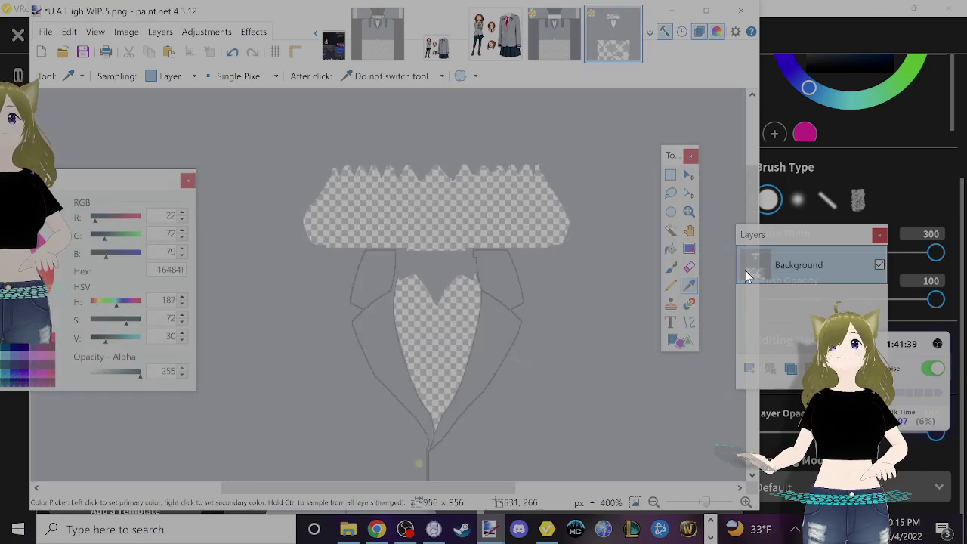
left_click(688, 323)
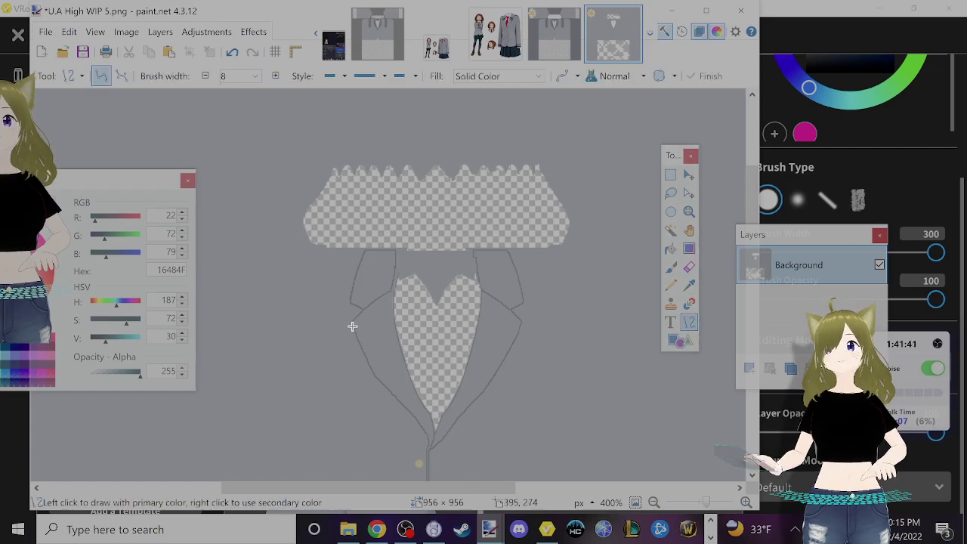
scroll(353, 323, "up", 5, "ctrl")
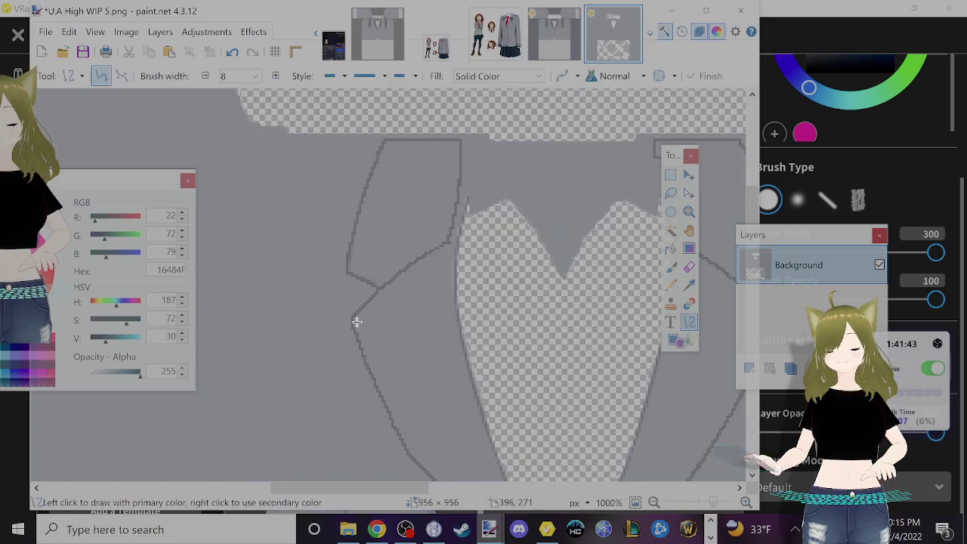
left_click_drag(355, 324, 455, 247)
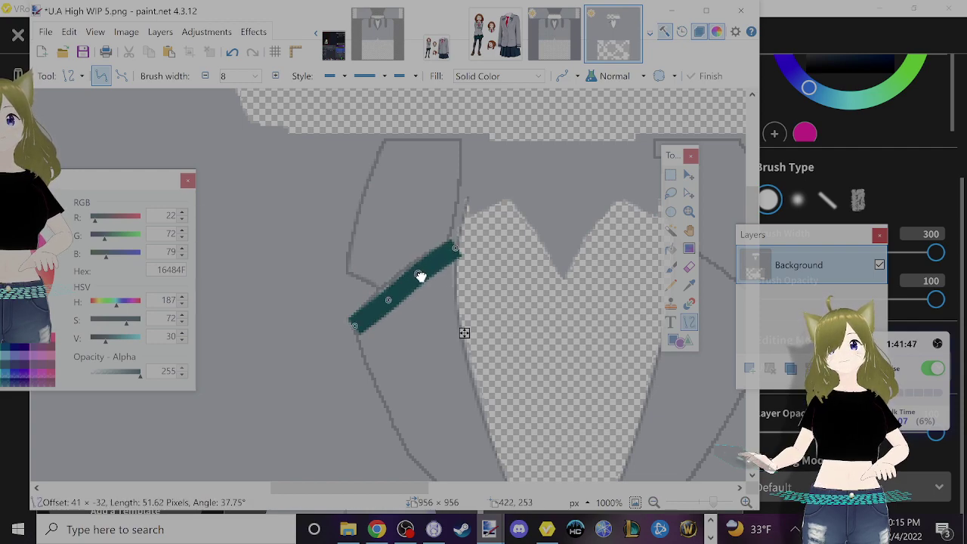
left_click_drag(386, 303, 383, 302)
- Try a rounded end on the teal band, restore the Flat end, and pull both ends in to about 45 pixels long
left_click(410, 75)
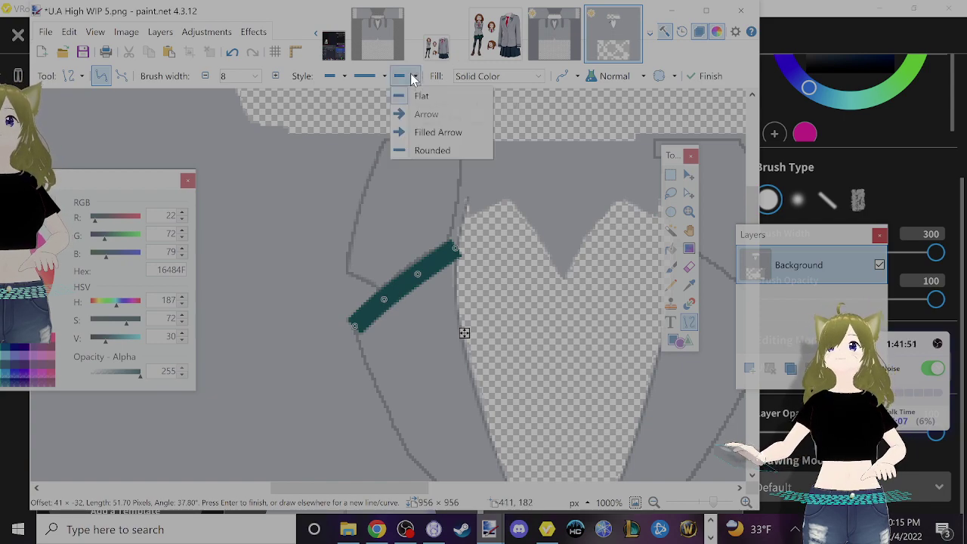
left_click(425, 143)
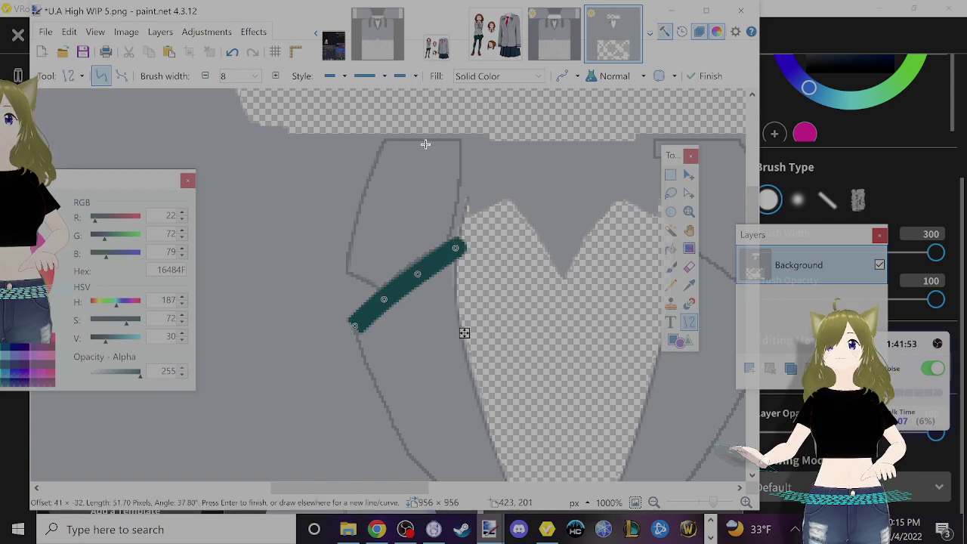
left_click_drag(456, 247, 447, 251)
left_click(413, 77)
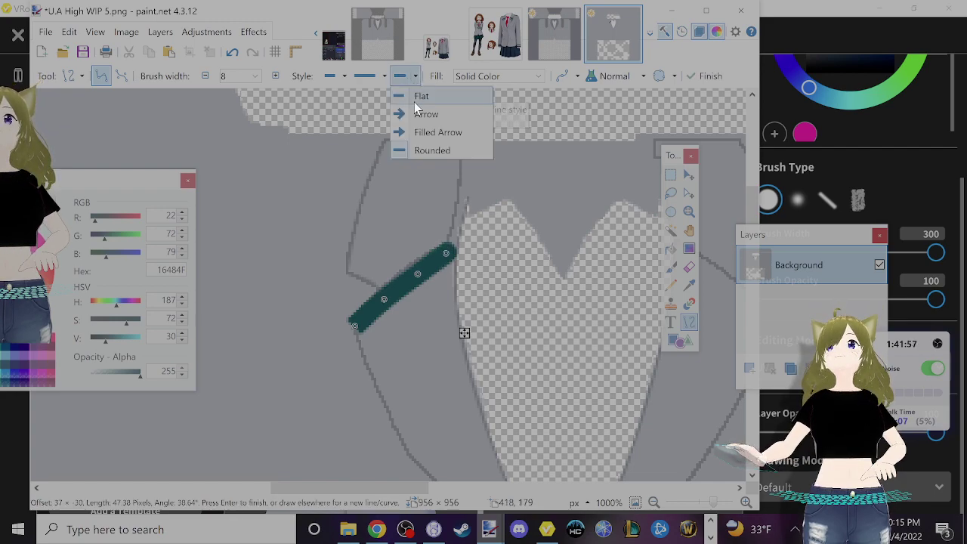
left_click(413, 98)
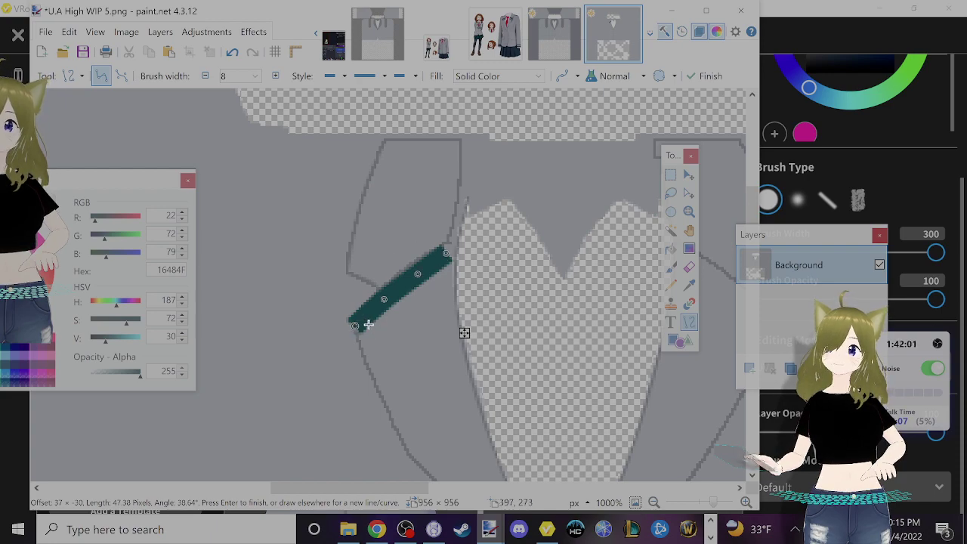
left_click_drag(356, 330, 363, 330)
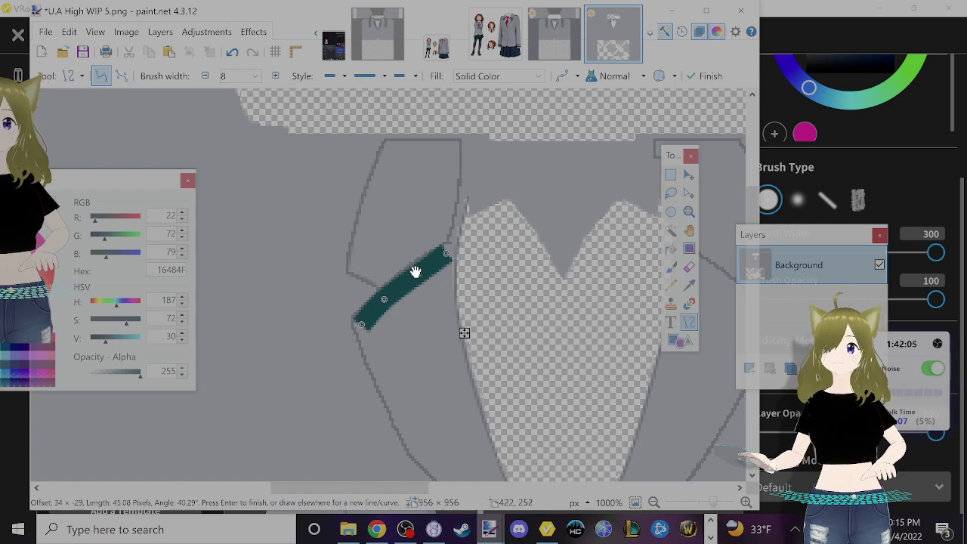
left_click_drag(417, 272, 382, 303)
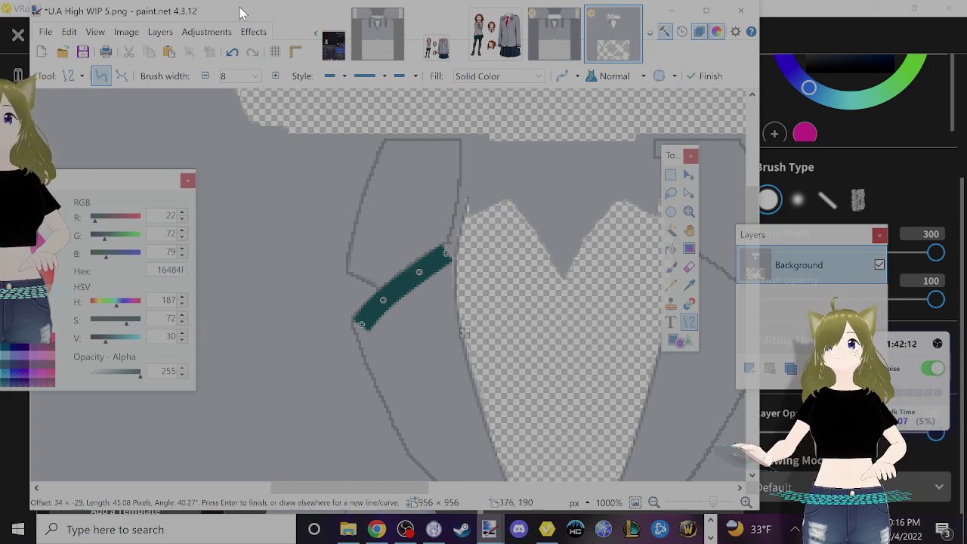
- Compare with the reference stripe, widen the teal band to 11 pixels, reshape it to reach the lapel's inner edge, and finish the curve
left_click(494, 34)
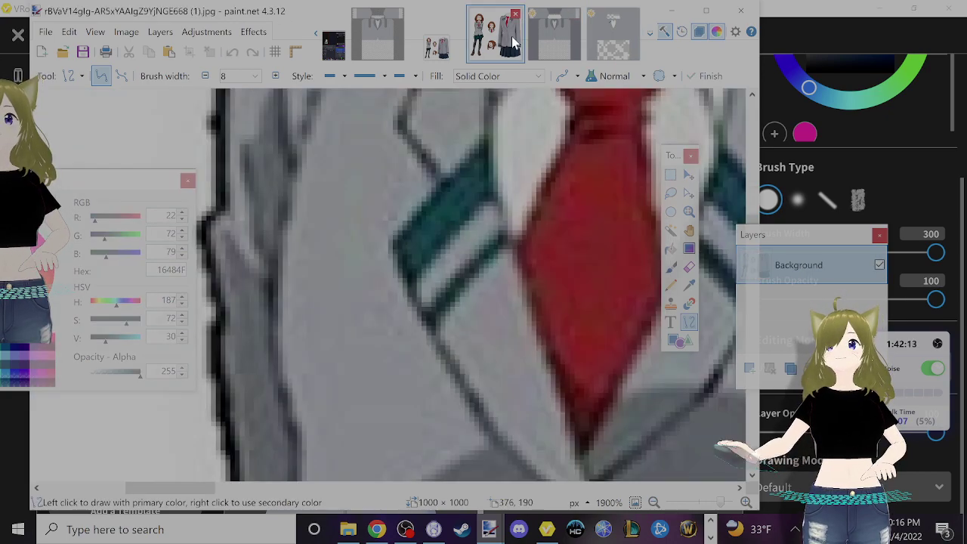
left_click(626, 37)
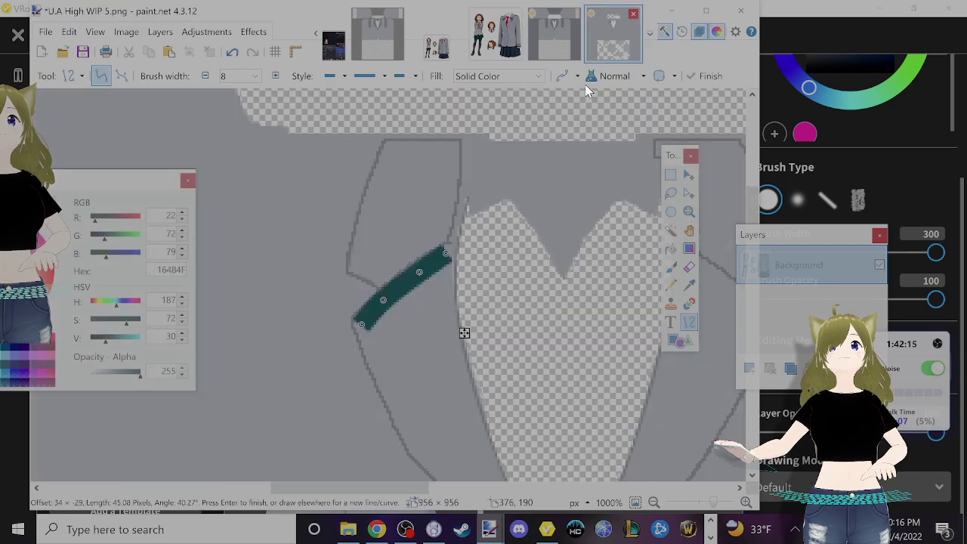
left_click(274, 76)
left_click(275, 76)
left_click(275, 76)
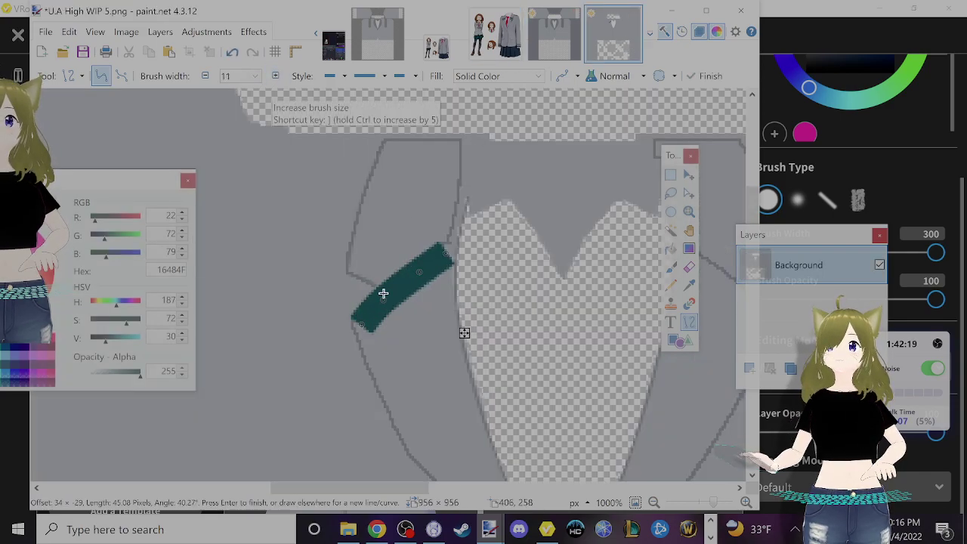
mouse_move(386, 309)
left_mouse_down()
mouse_move(392, 321)
mouse_move(445, 253)
left_mouse_up()
left_click_drag(383, 303, 387, 307)
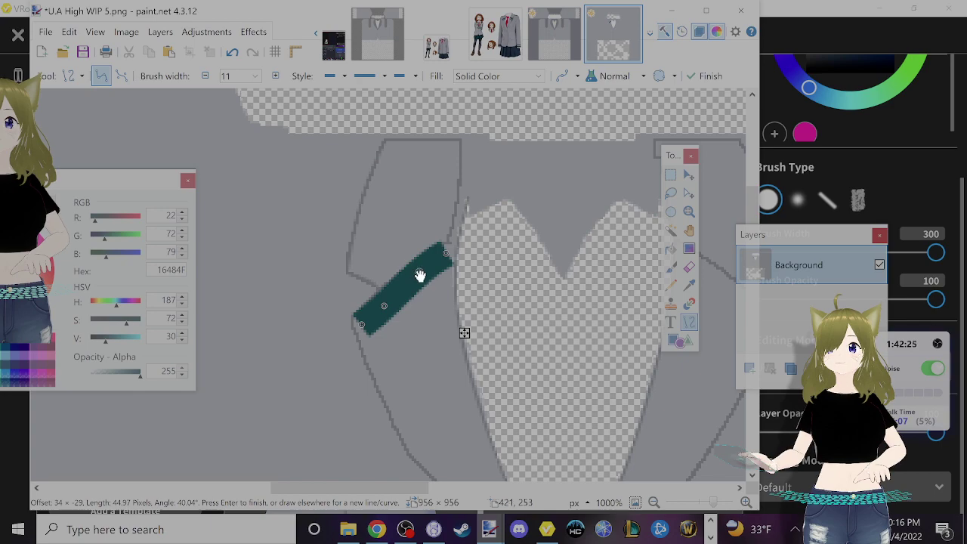
left_click_drag(420, 276, 452, 257)
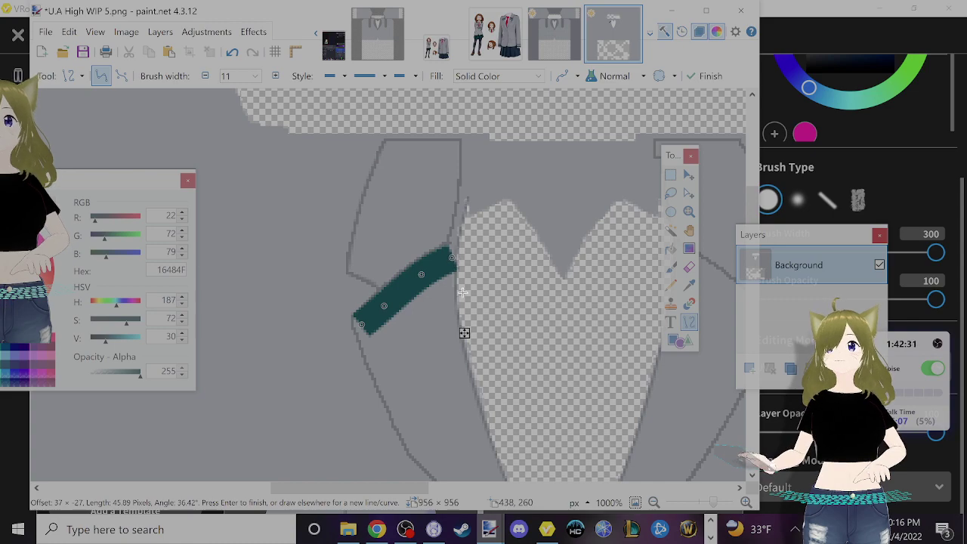
scroll(462, 290, "up", 6, "ctrl")
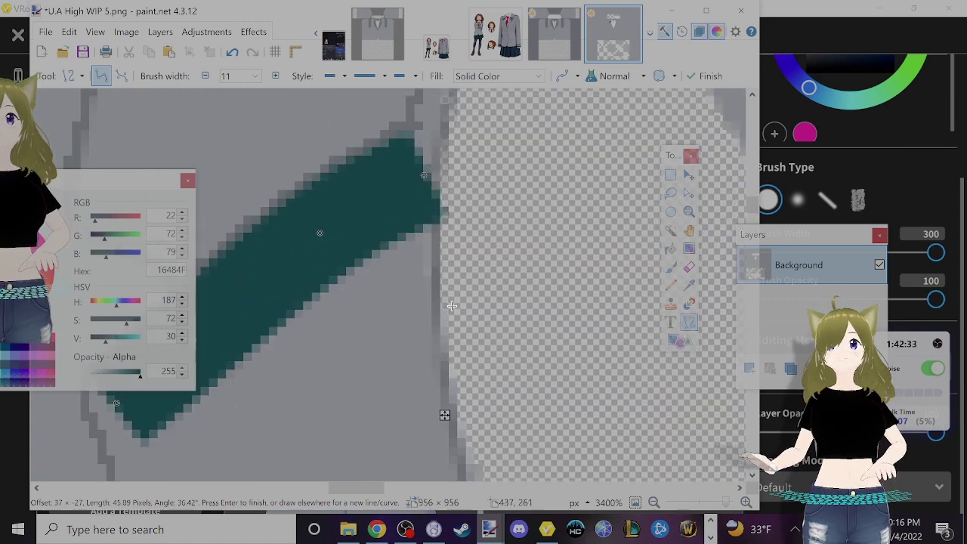
key("Return")
- Sample the outline grey 7F8287 and redraw the lapel's inner outline with the Pencil over the teal band's end
key("k")
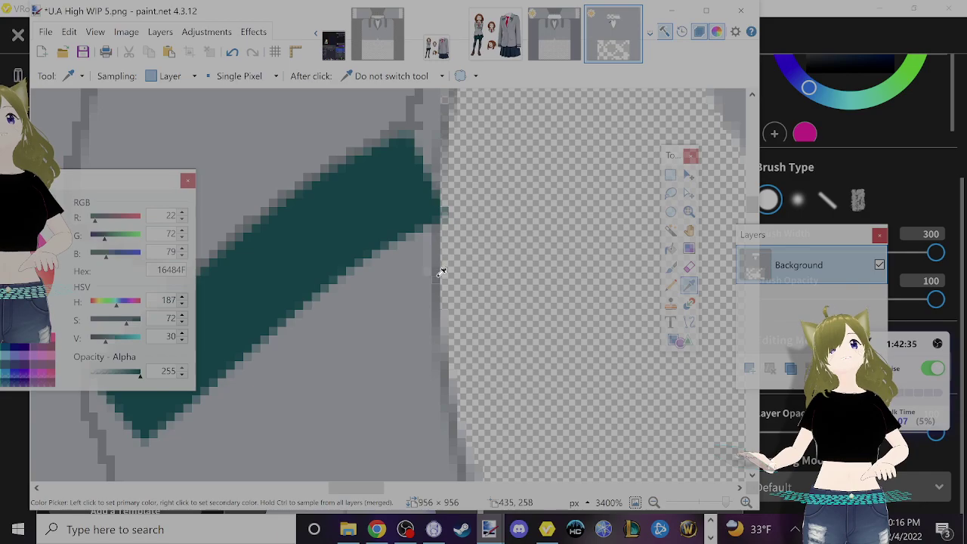
left_click(441, 270)
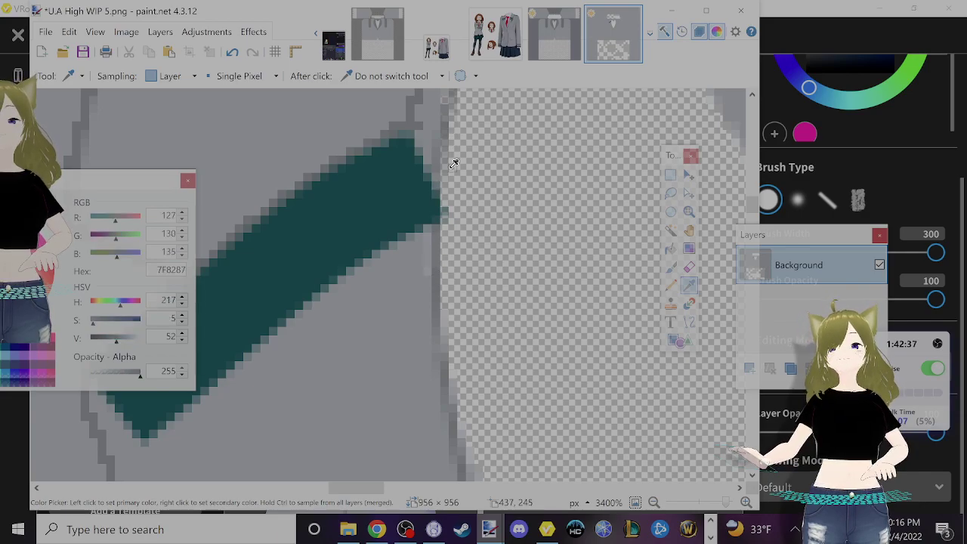
key("p")
left_click_drag(441, 182, 437, 225)
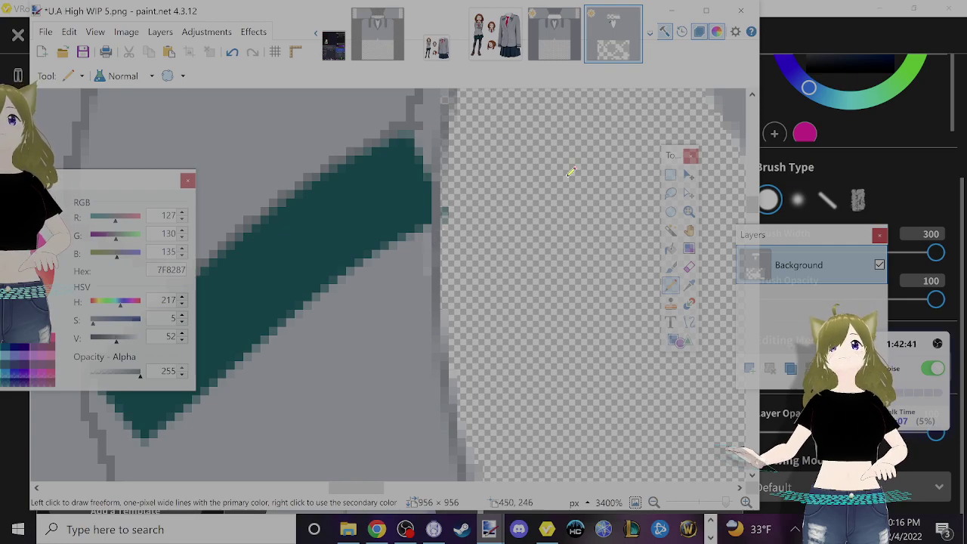
key("e")
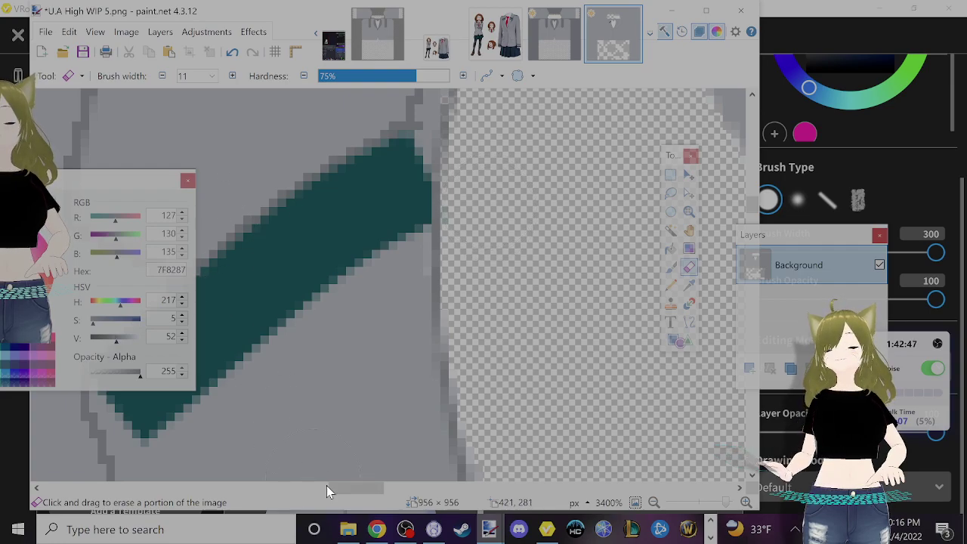
left_click_drag(343, 490, 332, 460)
scroll(340, 423, "down", 3)
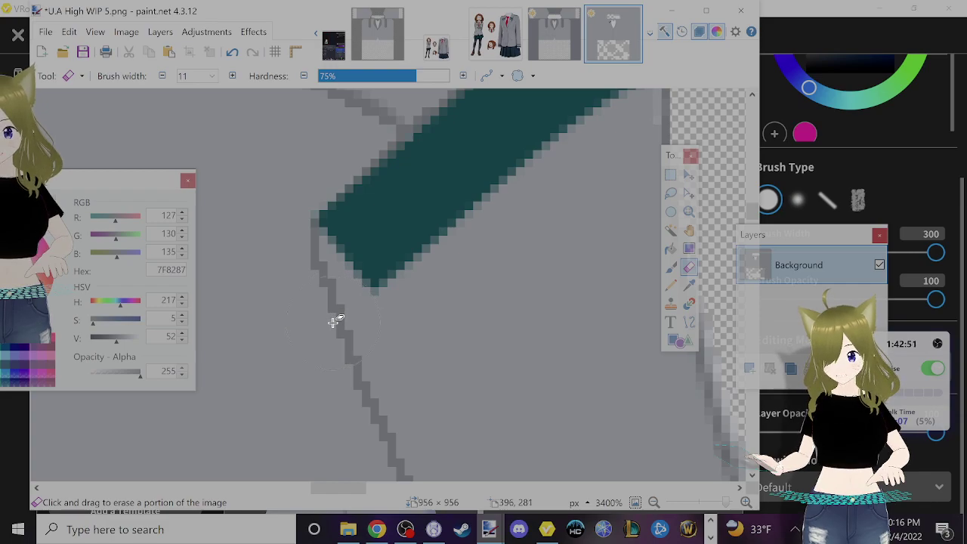
key("o")
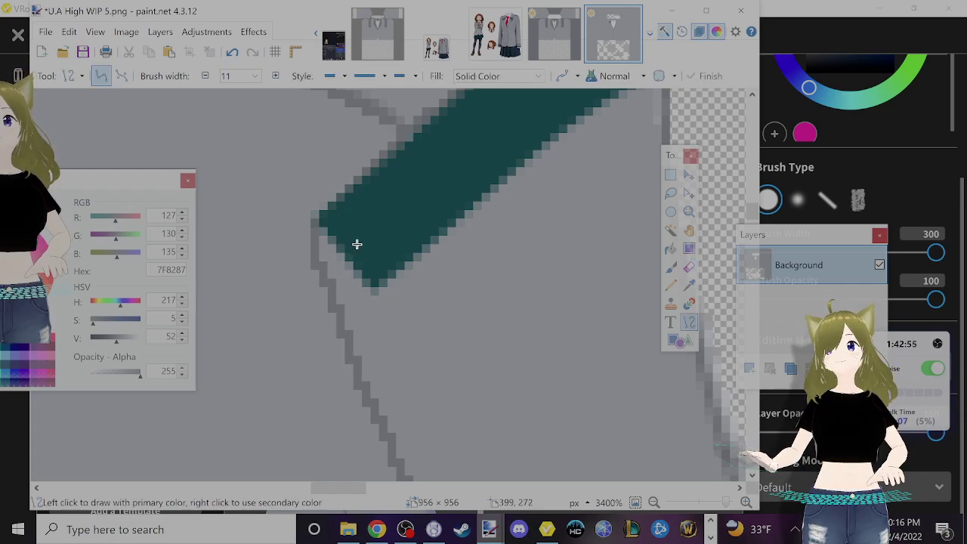
left_click_drag(356, 245, 343, 266)
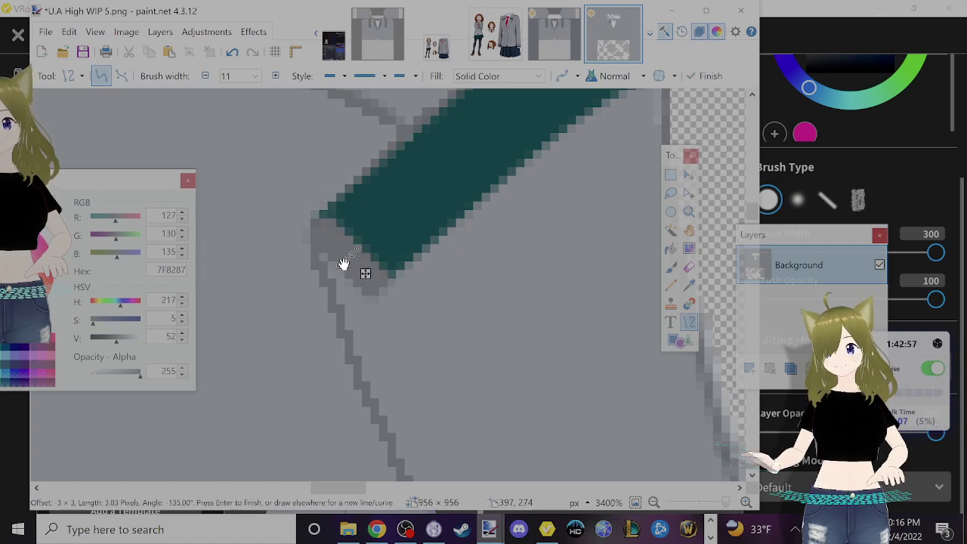
key("ctrl+z")
- Sample the stripe's teal 16484F and extend the band's lower end to the lapel outline with an 11-pixel-wide line about 9 pixels long
key("k")
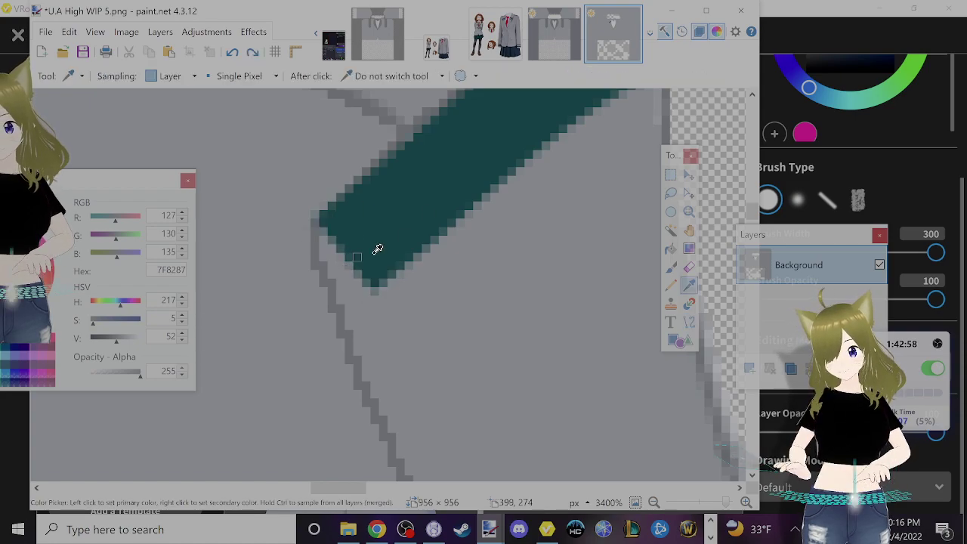
left_click(445, 165)
key("o")
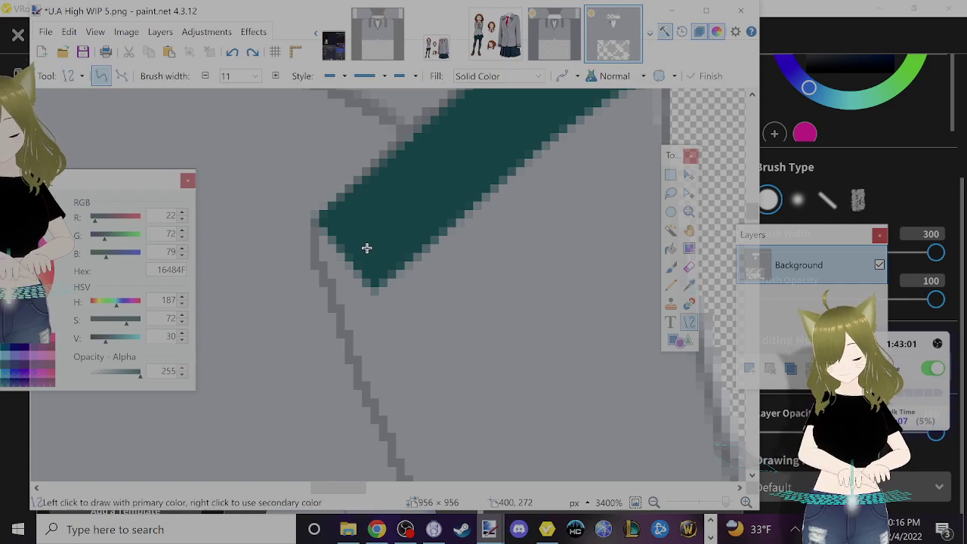
mouse_move(366, 237)
left_mouse_down()
mouse_move(339, 263)
mouse_move(341, 281)
mouse_move(328, 274)
mouse_move(350, 259)
mouse_move(356, 266)
left_mouse_up()
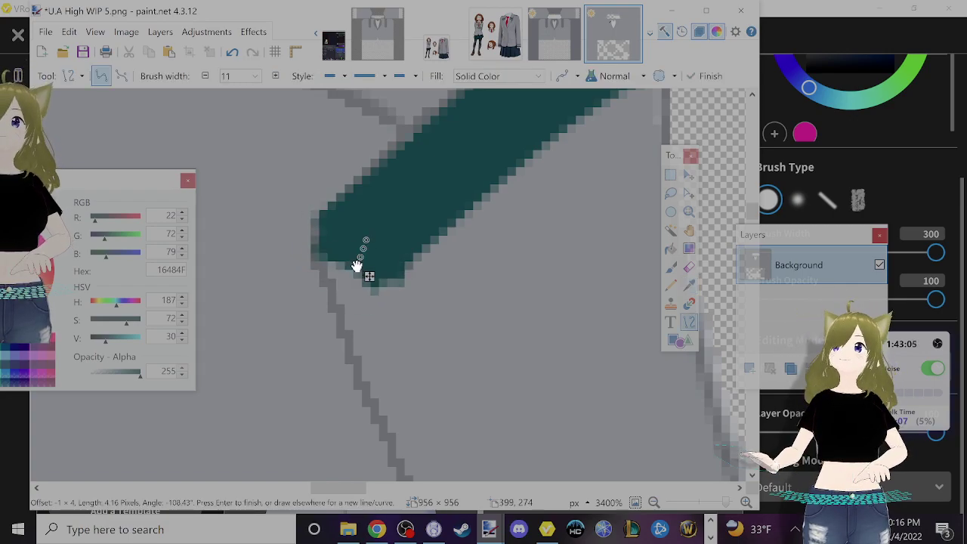
key("Return")
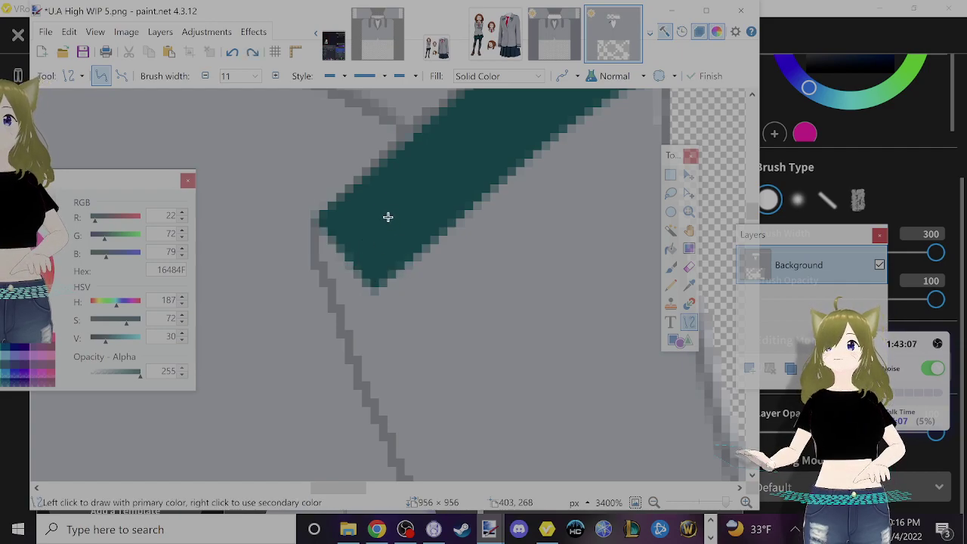
left_click_drag(387, 217, 340, 265)
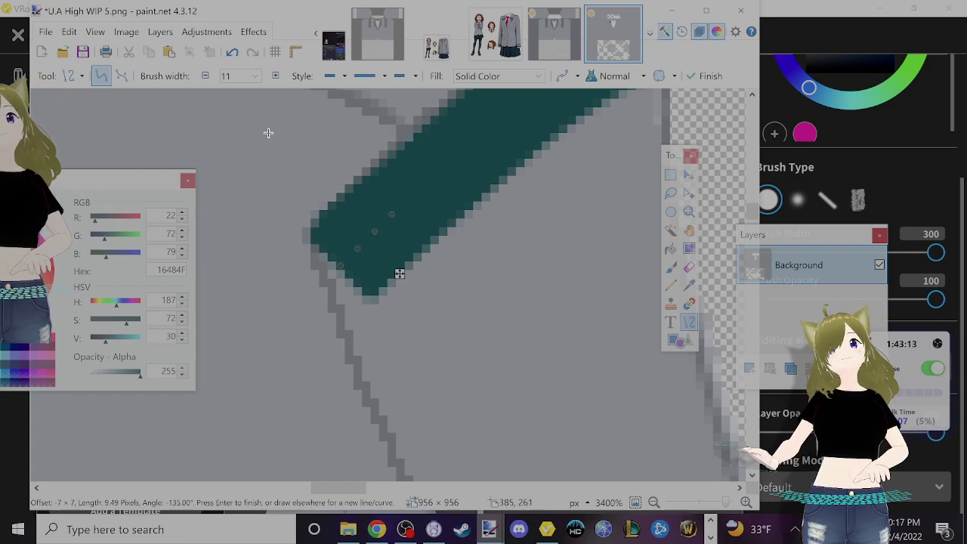
- Sample the coat grey A3A8AF and paint over the teal-tinted pixels spilling past the lapel's outer outline with the Pencil
key("k")
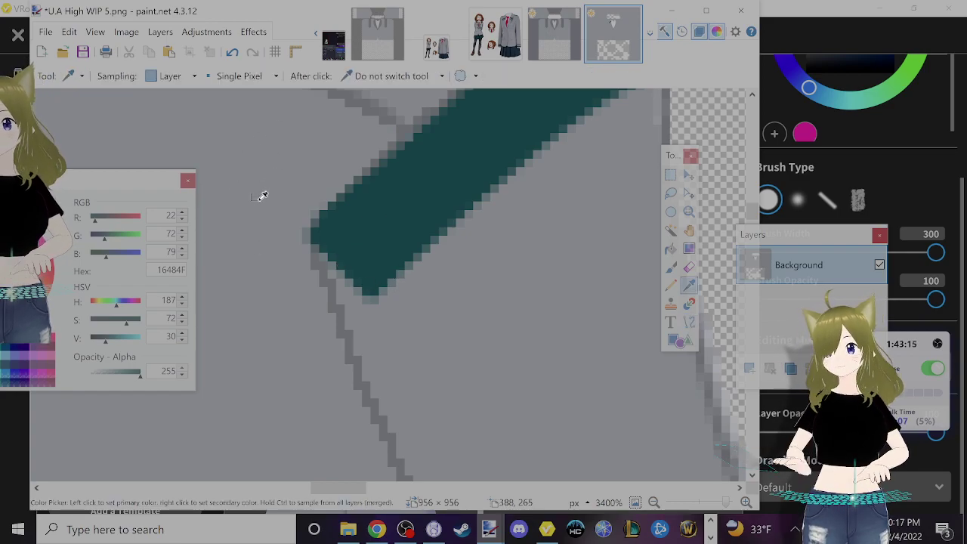
left_click(263, 199)
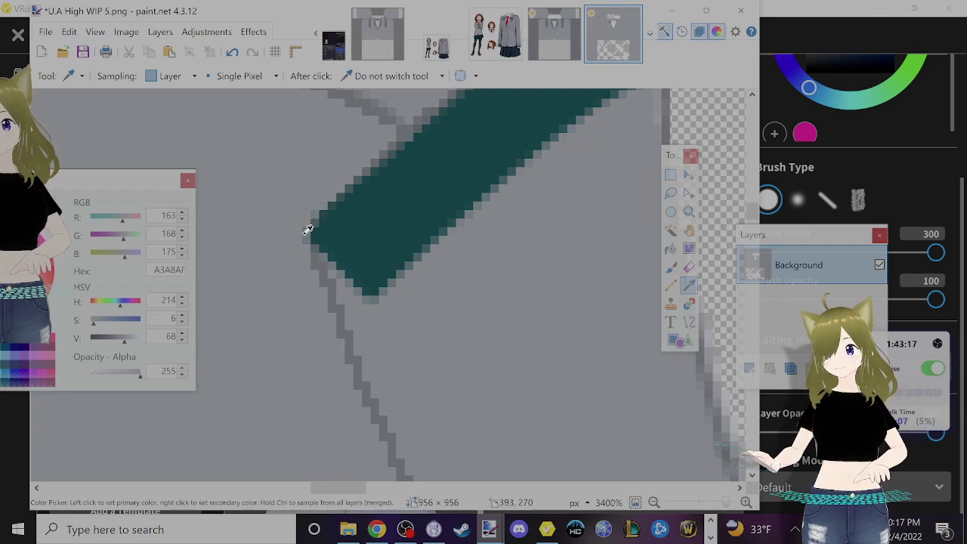
key("p")
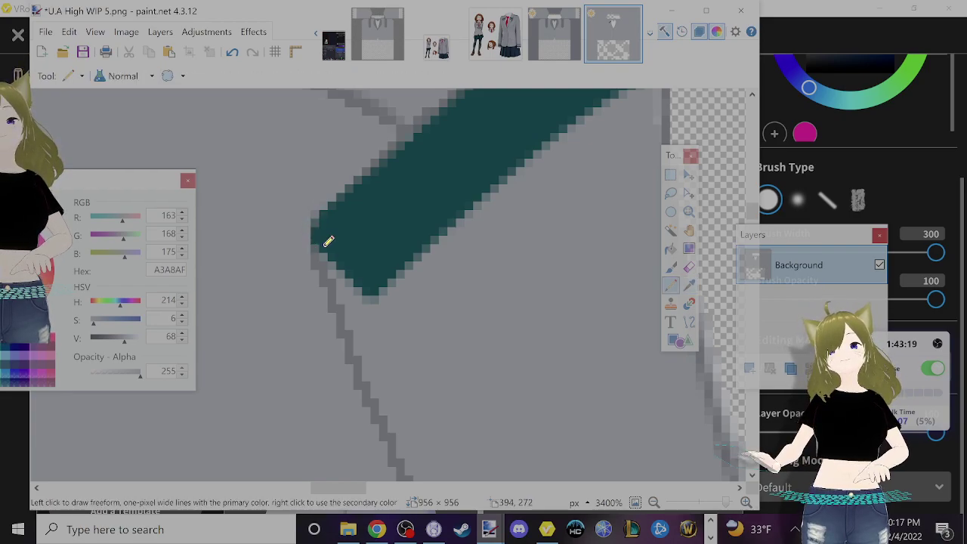
key("l")
- Sample the outline grey 7F8287 and redraw the lapel's outer outline with the Pencil across the band's lower end
key("k")
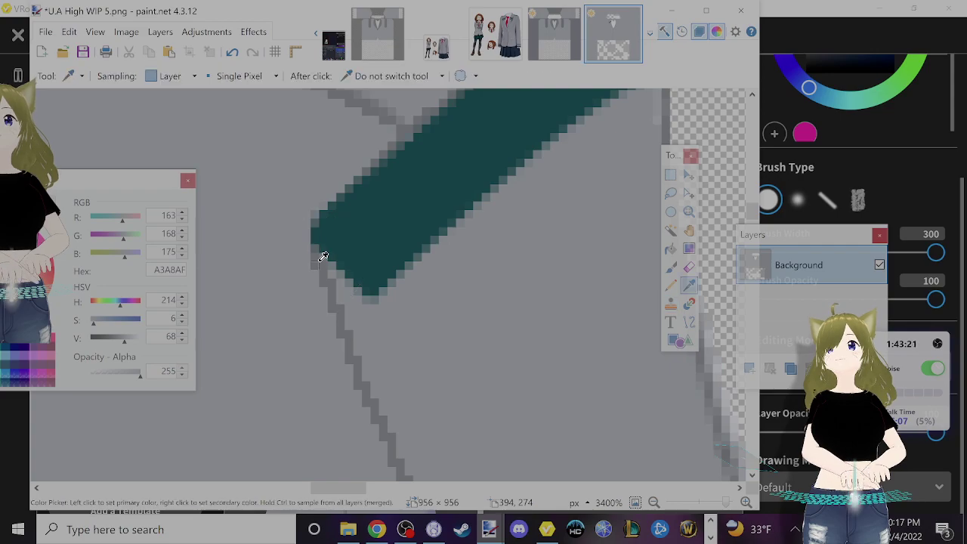
left_click(320, 254)
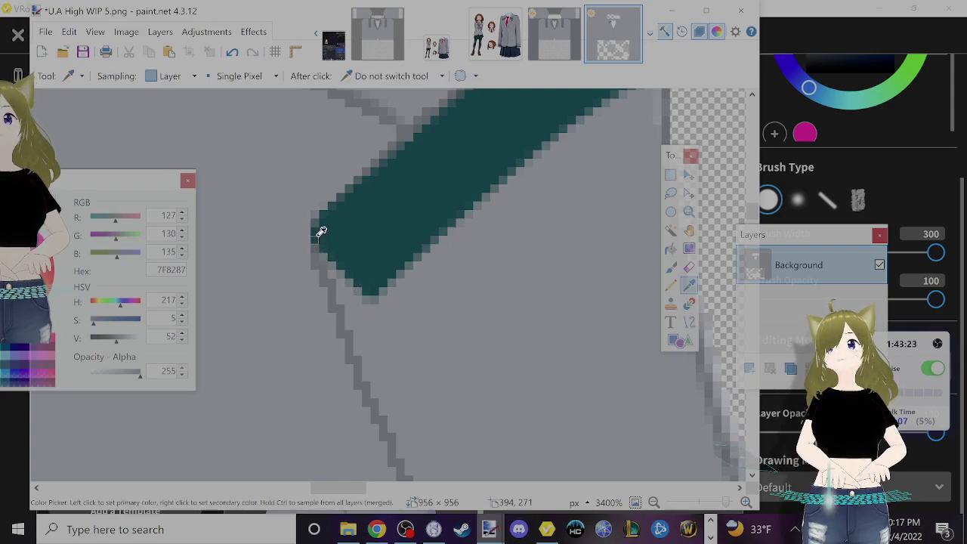
key("p")
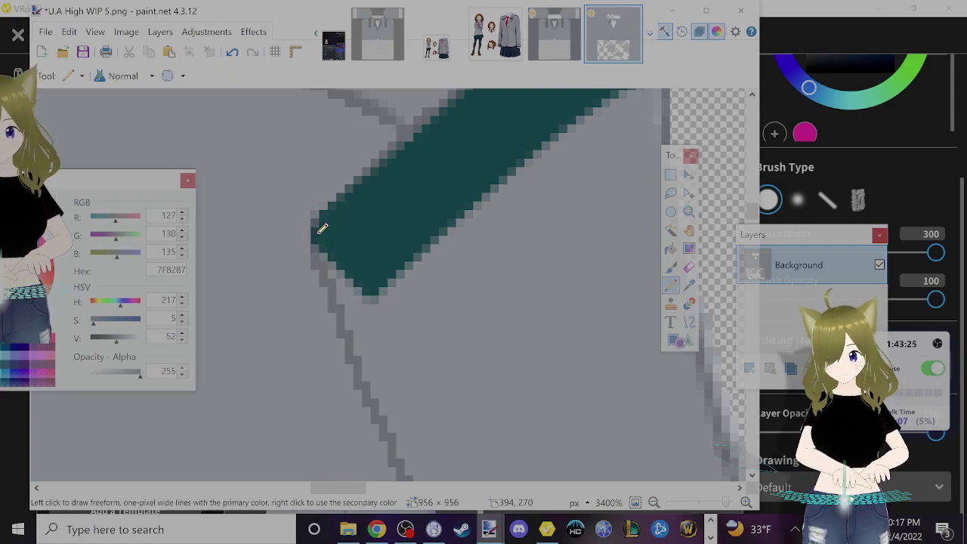
left_click_drag(321, 221, 321, 245)
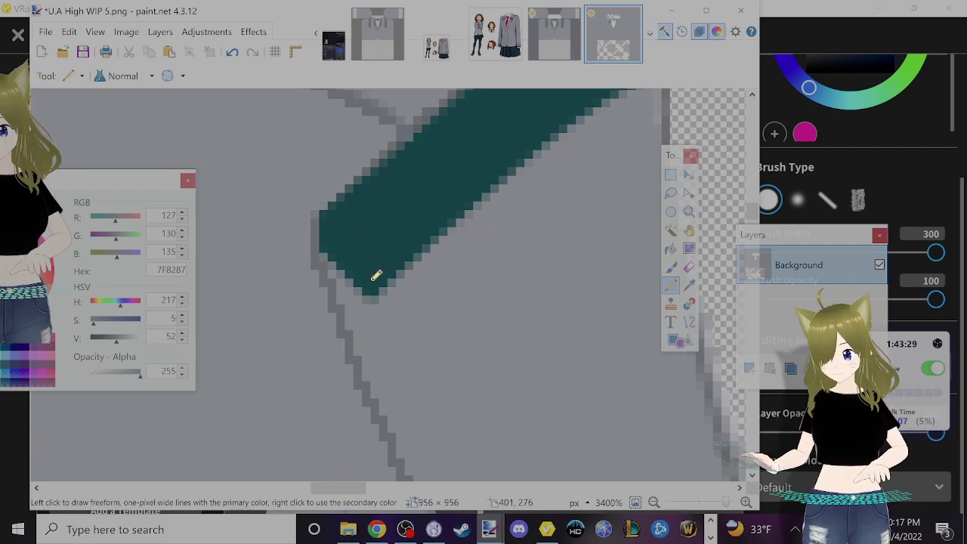
- Sample the teal 16484F and fill the band's lower corner with the Pencil until it meets the lapel's outer outline
key("k")
left_click(376, 256)
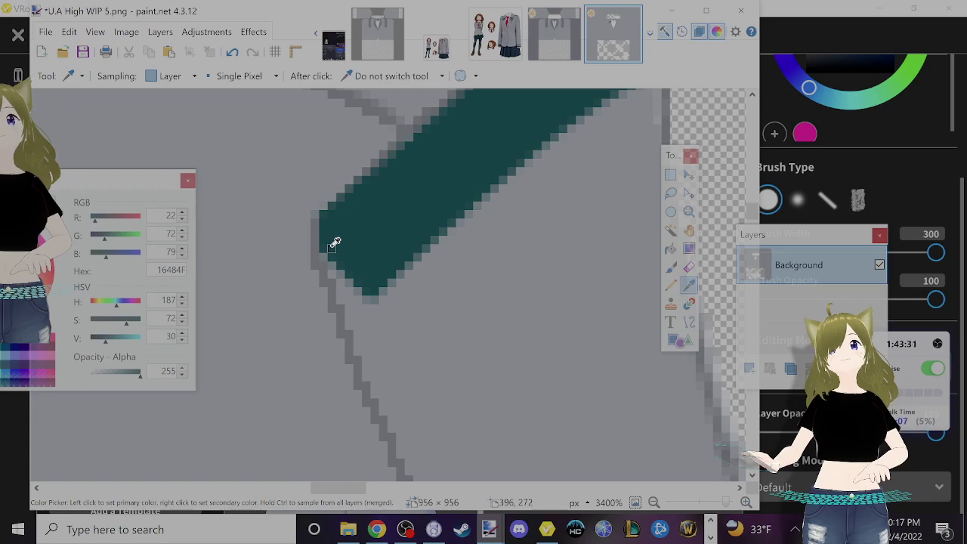
key("p")
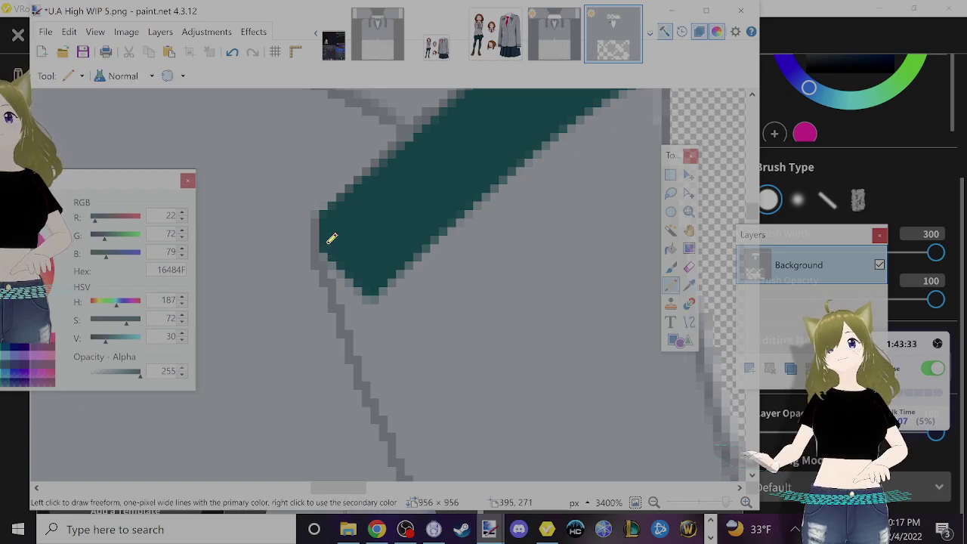
mouse_move(332, 238)
left_mouse_down()
mouse_move(343, 272)
mouse_move(341, 241)
mouse_move(364, 287)
mouse_move(355, 294)
mouse_move(346, 276)
mouse_move(332, 275)
mouse_move(343, 271)
mouse_move(338, 297)
mouse_move(361, 294)
left_mouse_up()
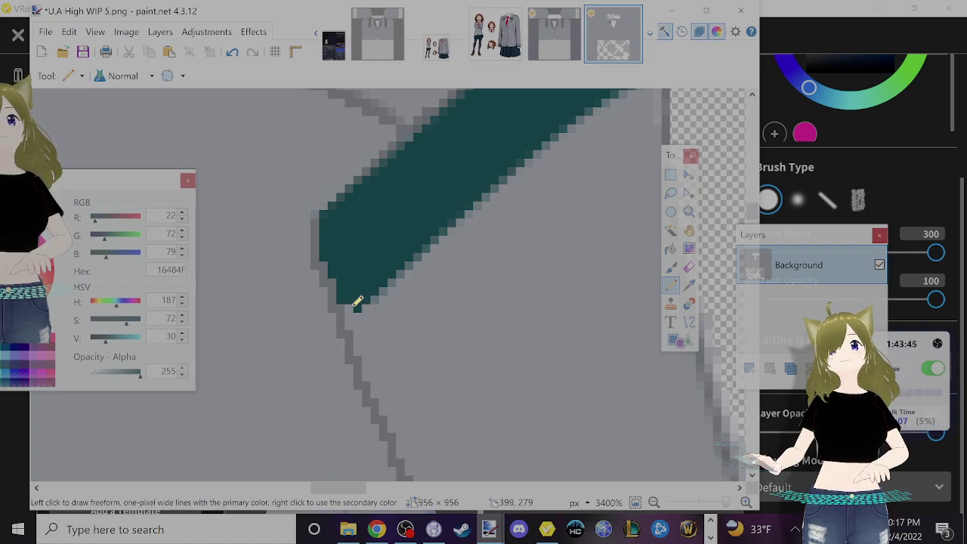
mouse_move(357, 309)
left_mouse_down()
mouse_move(355, 317)
mouse_move(383, 287)
left_mouse_up()
left_click_drag(355, 317, 379, 291)
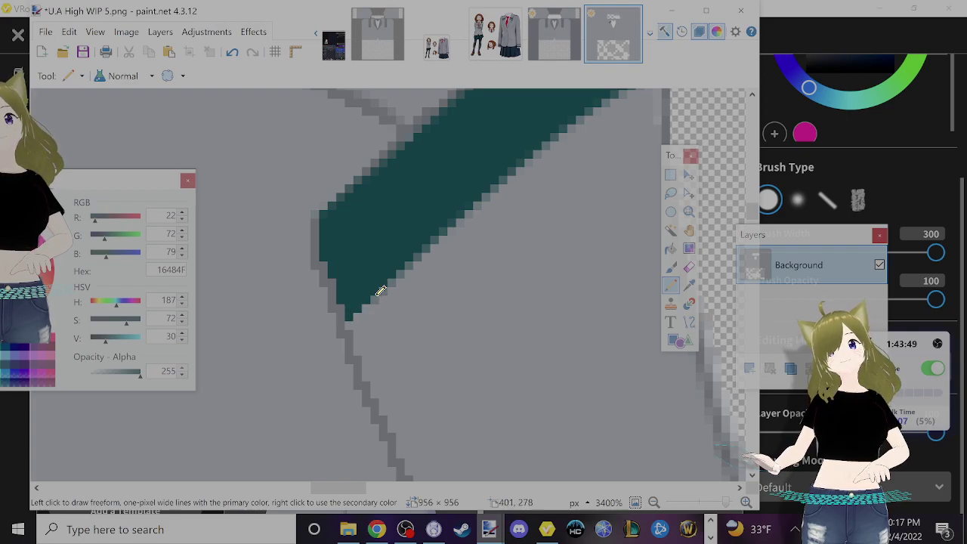
- Sample the blended edge tone 74888F and soften the new pixels along the band's lower edge with the Pencil
key("b")
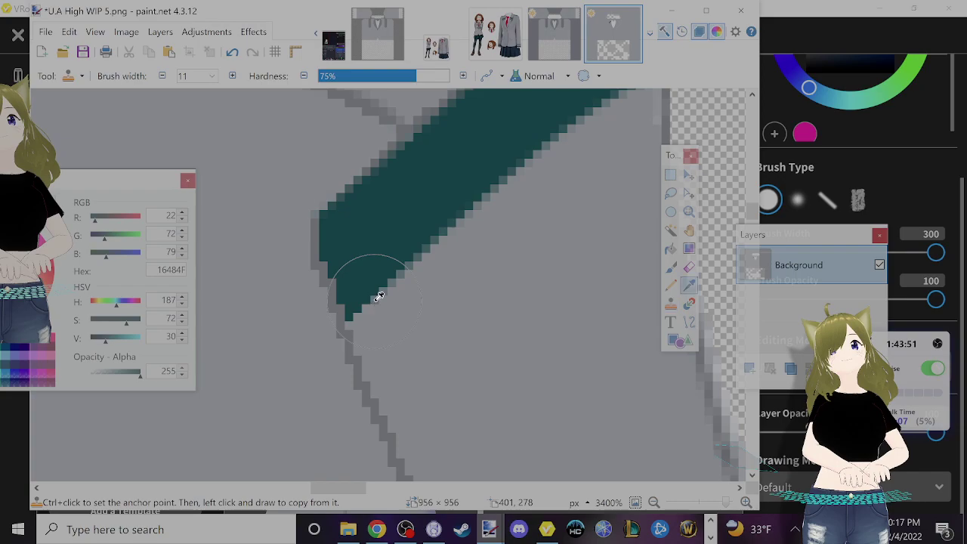
key("k")
left_click(370, 302)
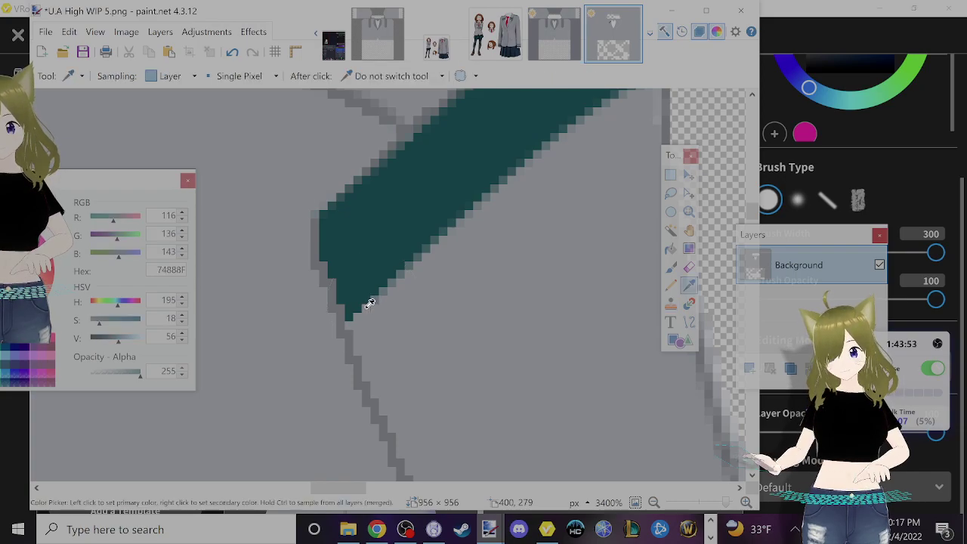
key("p")
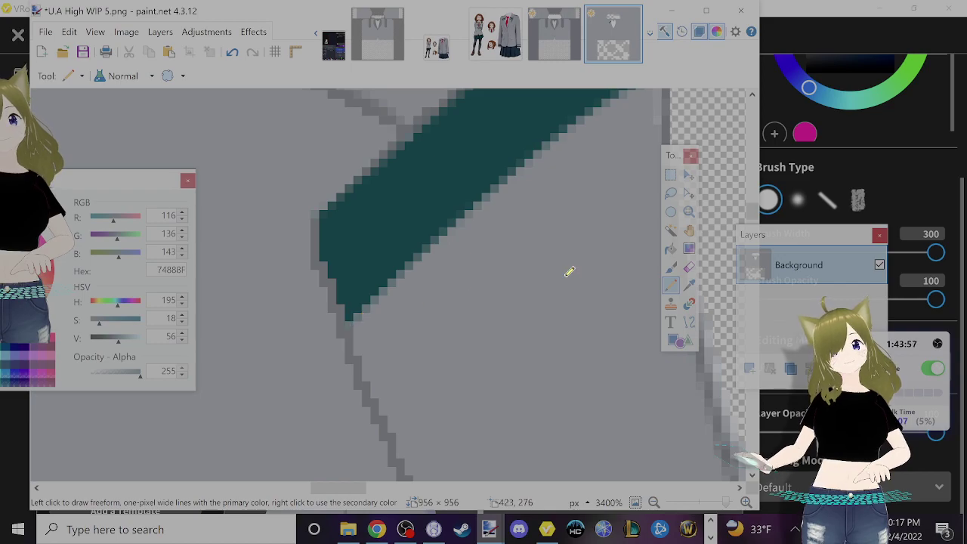
- Sample the teal 16484F and fill the gap at the band's upper end up to the lapel's inner outline with the Pencil
scroll(571, 275, "up", 5)
scroll(597, 271, "right", 5, "shift")
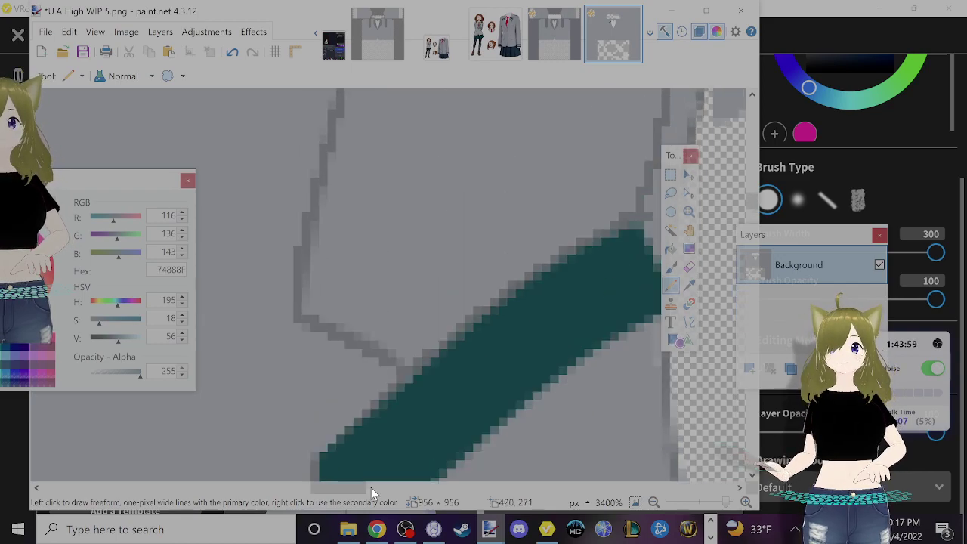
left_click_drag(370, 487, 385, 489)
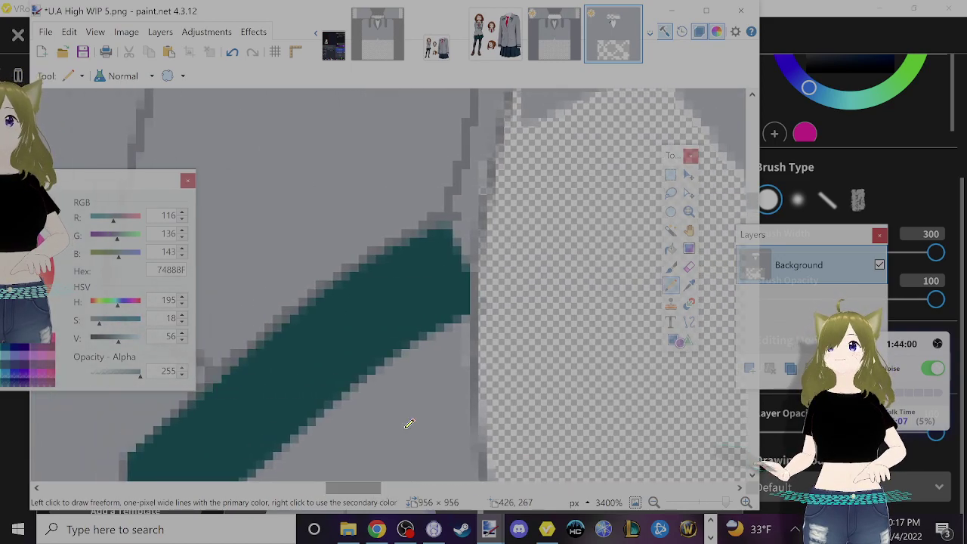
key("k")
left_click(416, 280)
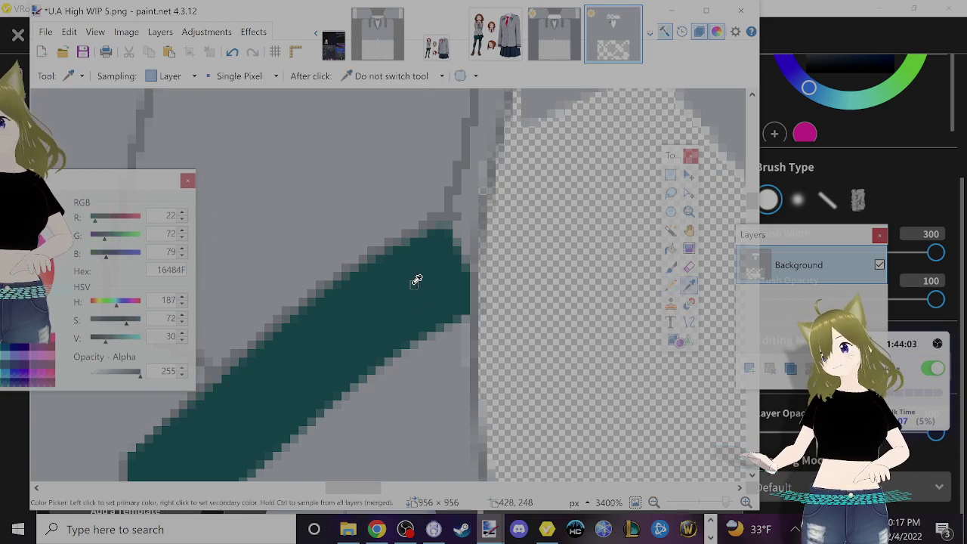
key("p")
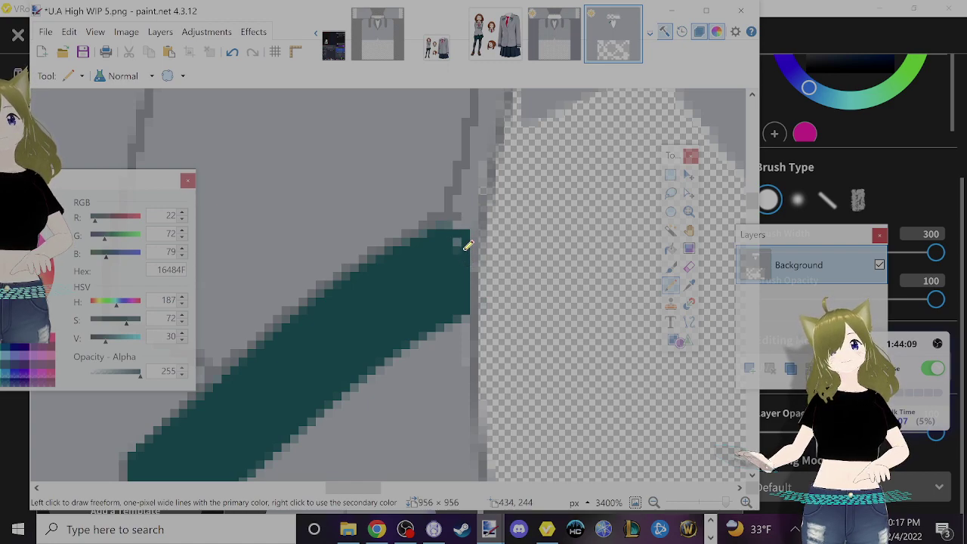
left_click_drag(458, 241, 463, 251)
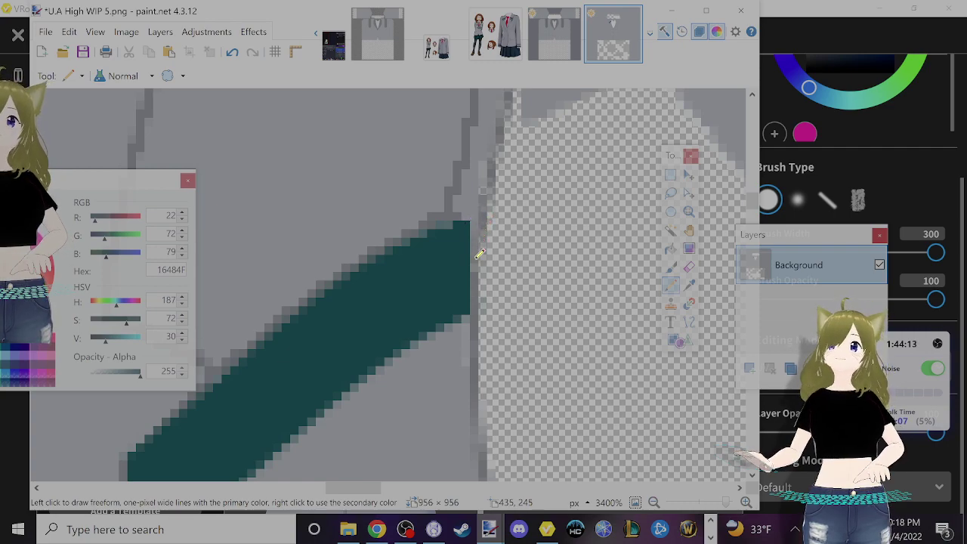
- Sample the outline grey 7F8287 and retouch the lapel's inner outline above the teal band with the Pencil
key("l")
key("k")
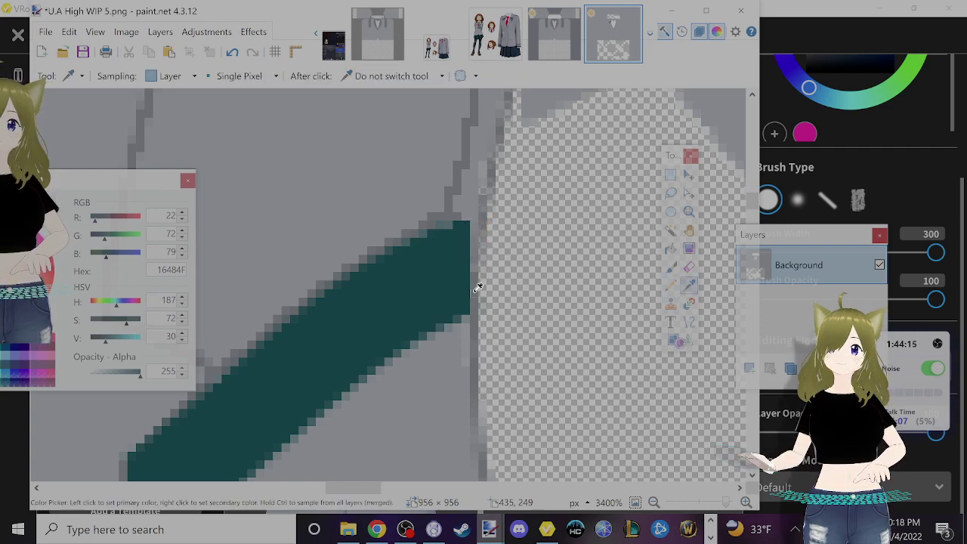
left_click(478, 289)
key("p")
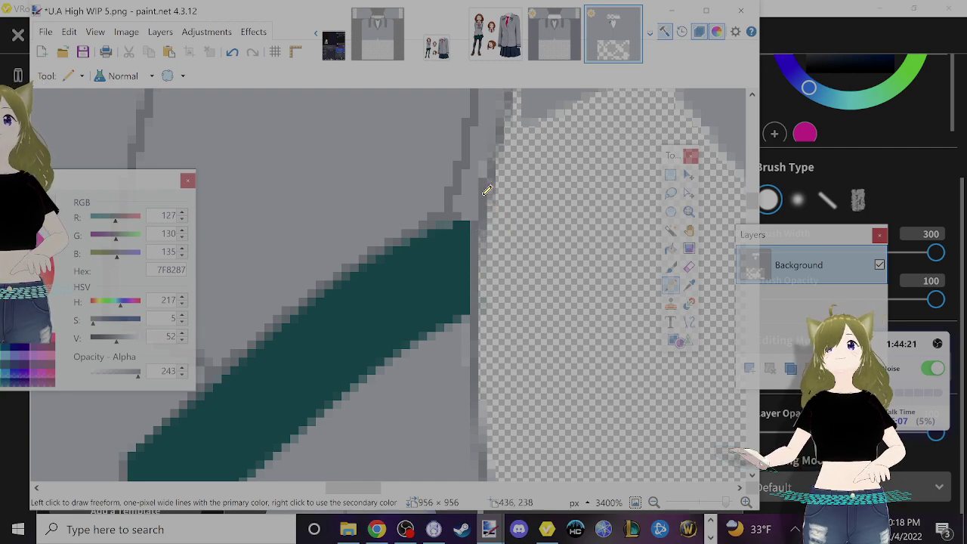
- Sample the blended edge tone 607A81 and soften the top edge of the band's upper end with the Pencil
key("k")
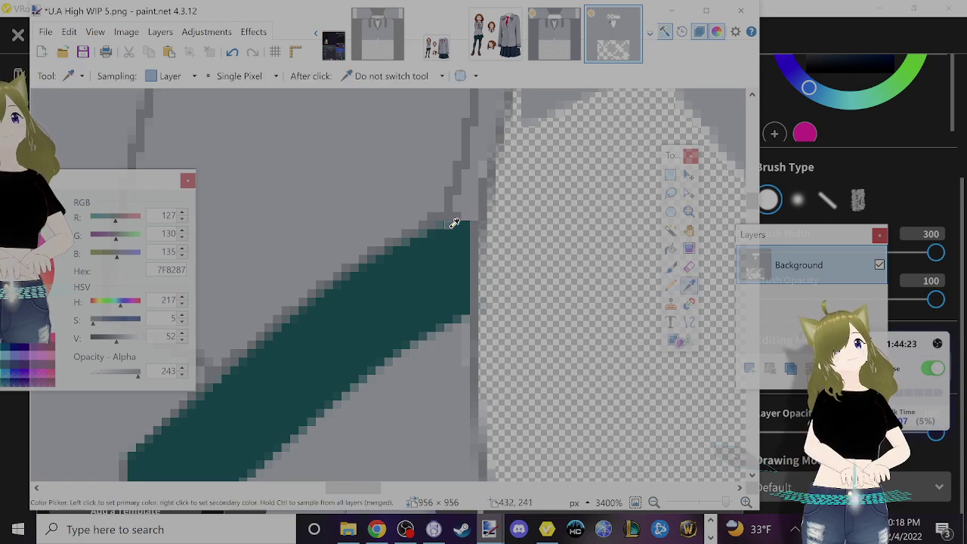
left_click(457, 220)
key("b")
key("p")
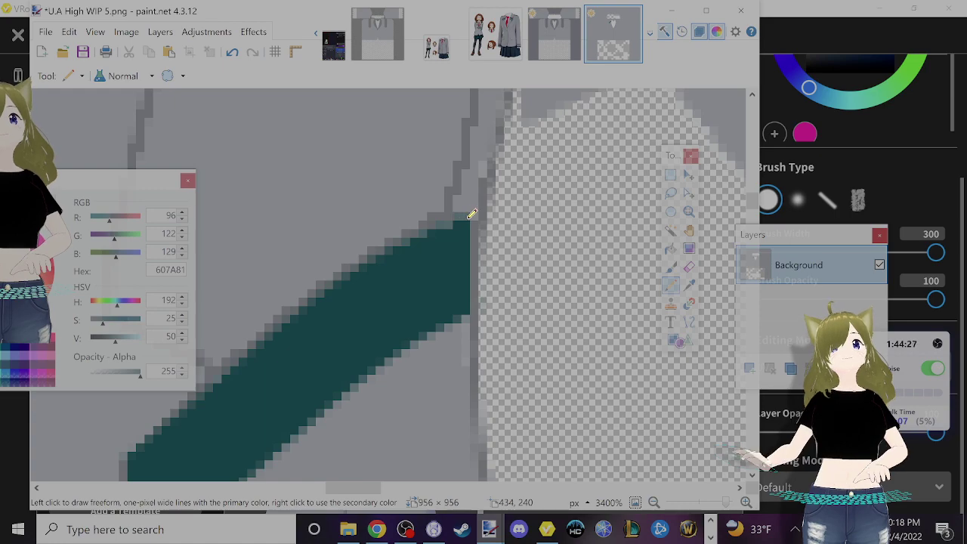
scroll(466, 285, "down", 5, "ctrl")
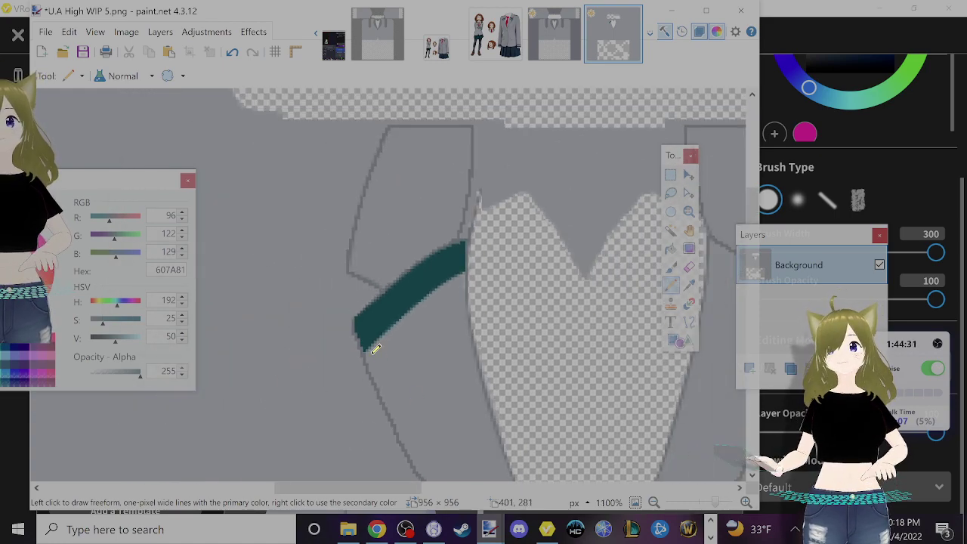
key("super+Tab")
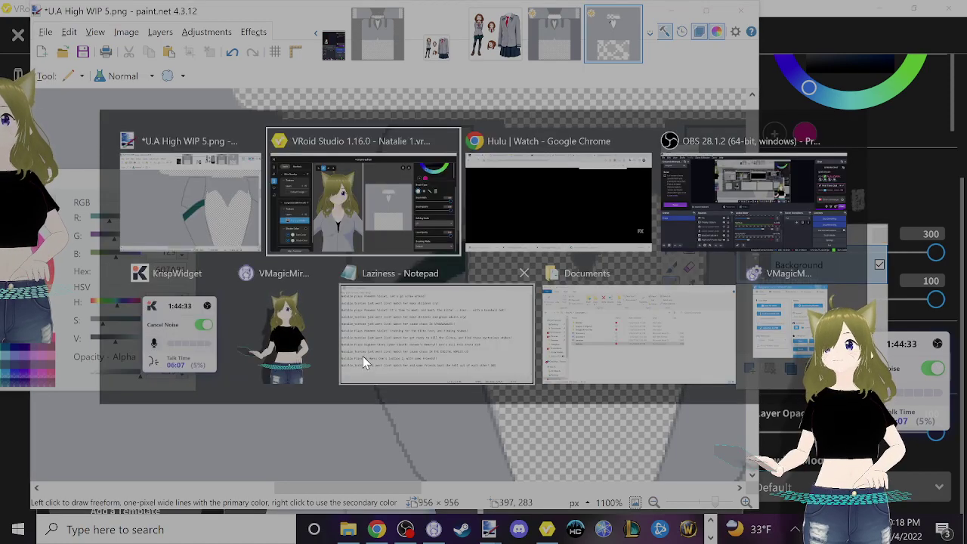
key("Return")
key("alt+Tab")
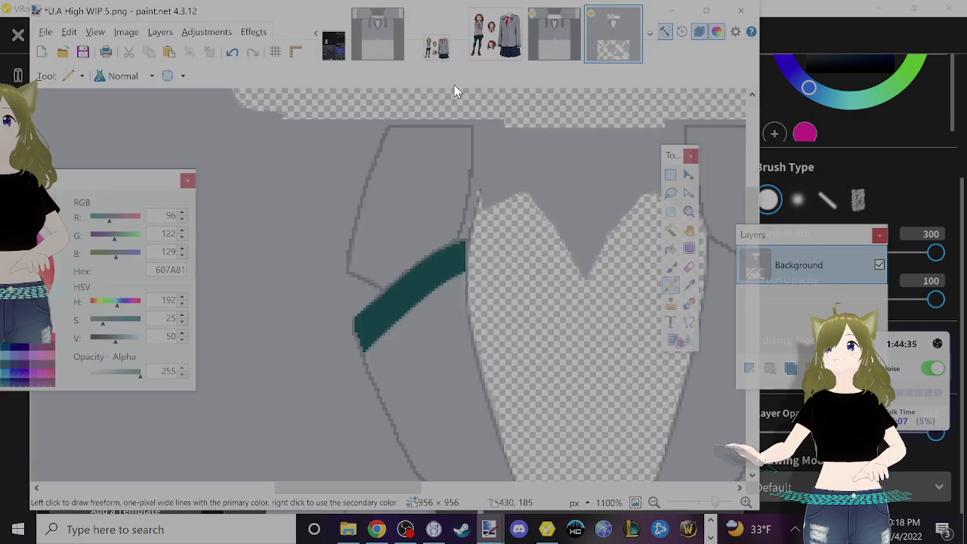
- Following the reference, sample the teal 16484F and draw an 11-pixel-wide line about 44 pixels long across the right lapel below its notch
left_click(491, 56)
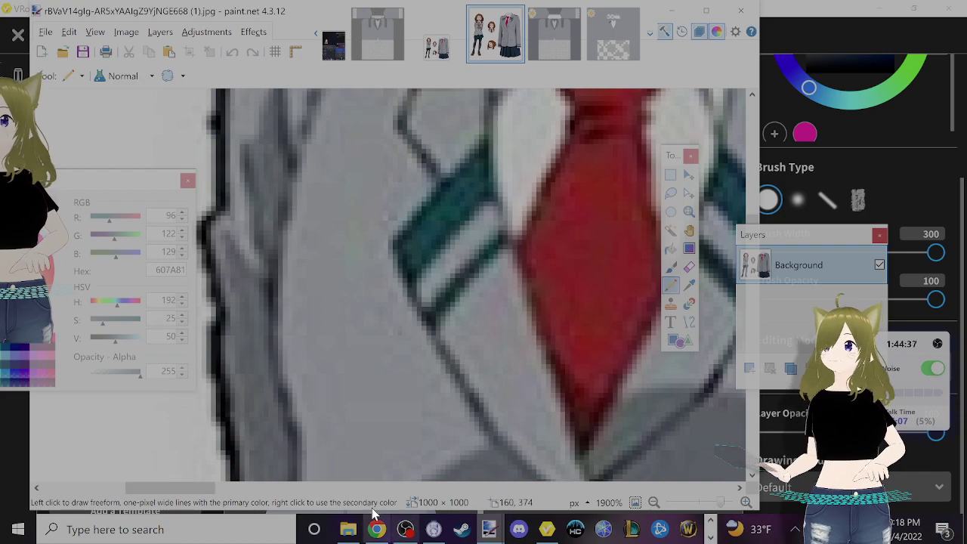
left_click_drag(194, 487, 220, 489)
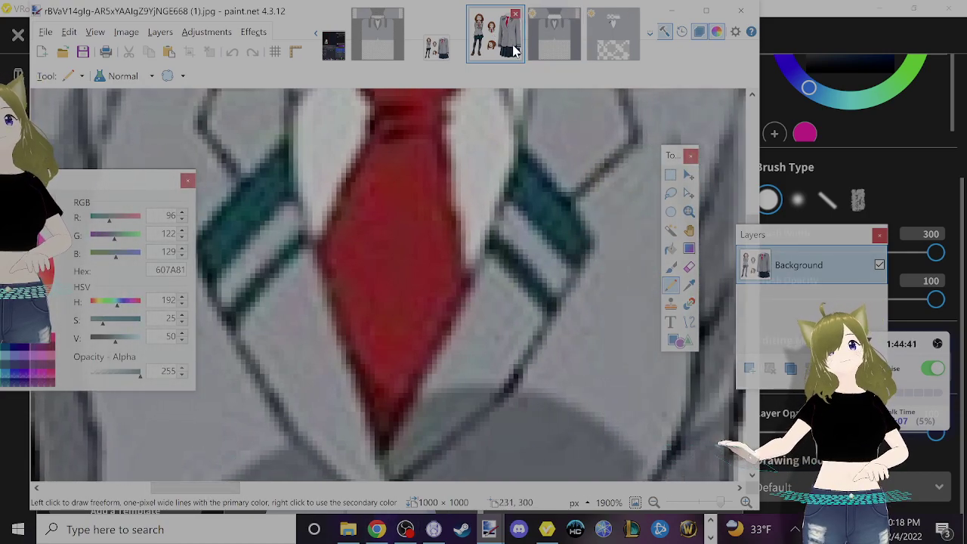
left_click(613, 38)
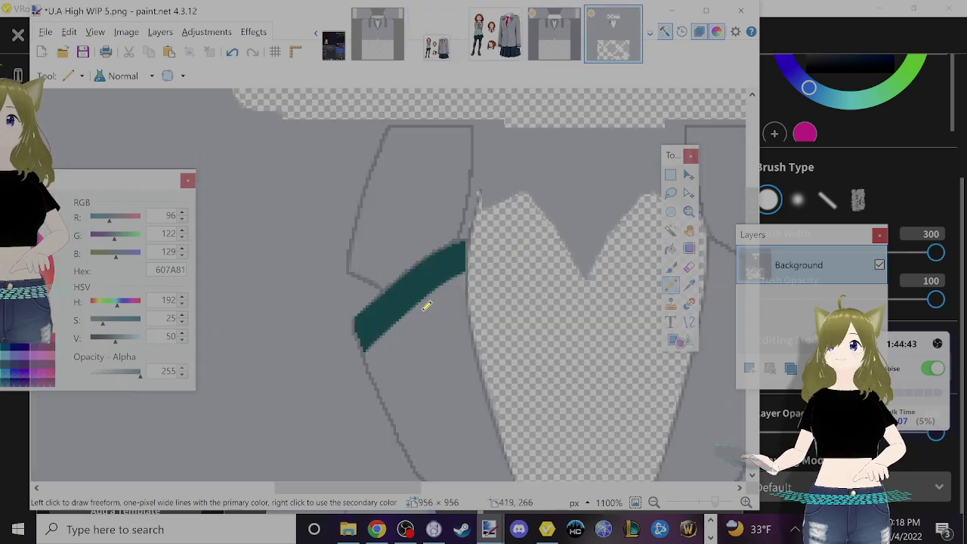
key("k")
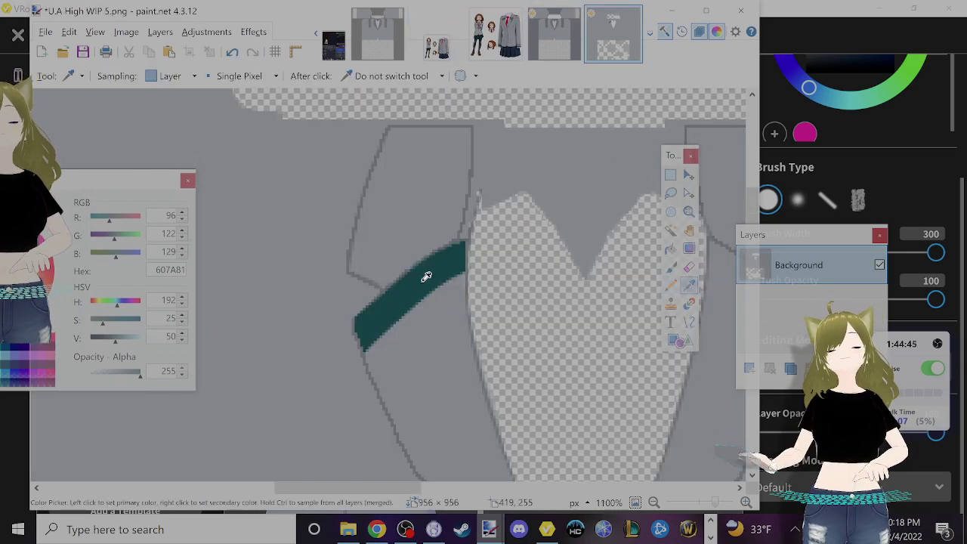
left_click(420, 274)
left_click_drag(307, 490, 362, 491)
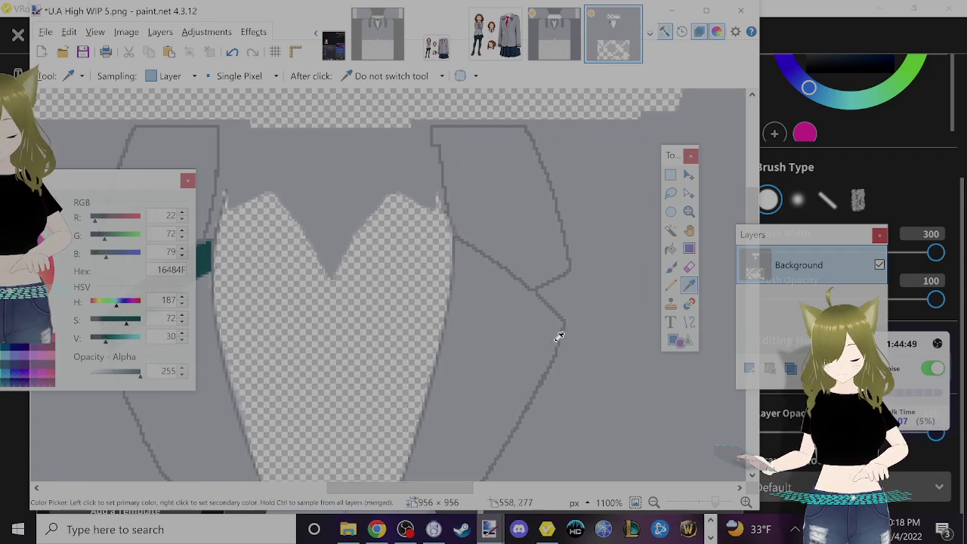
key("o")
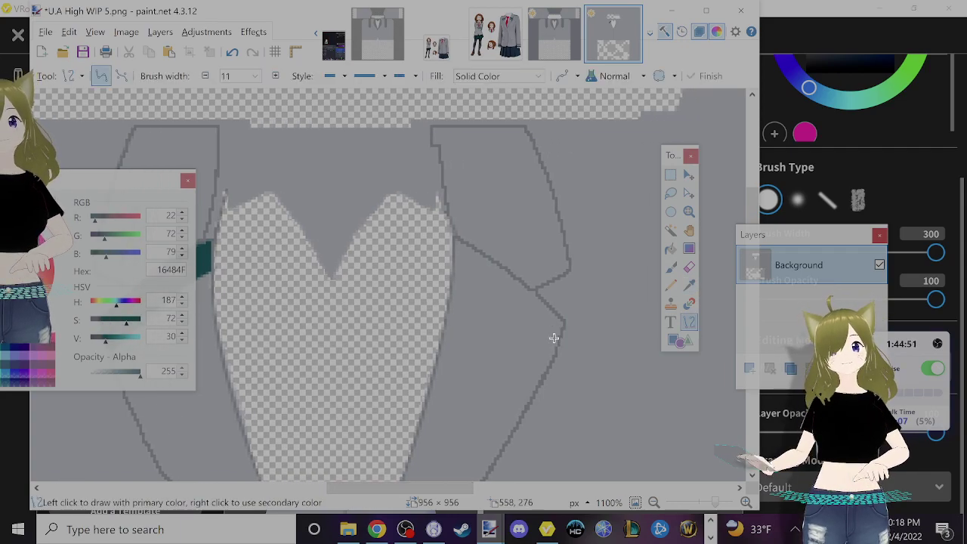
left_click_drag(555, 336, 460, 263)
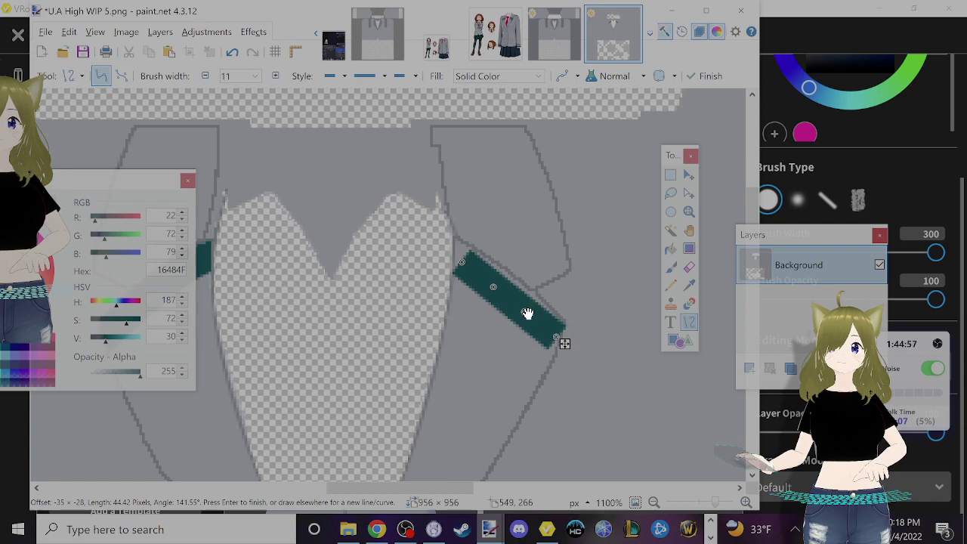
- Bend the right lapel's teal line into a slight curve and nudge its inner end up so it follows the notch edge
mouse_move(524, 315)
left_mouse_down()
mouse_move(532, 309)
mouse_move(497, 286)
left_mouse_up()
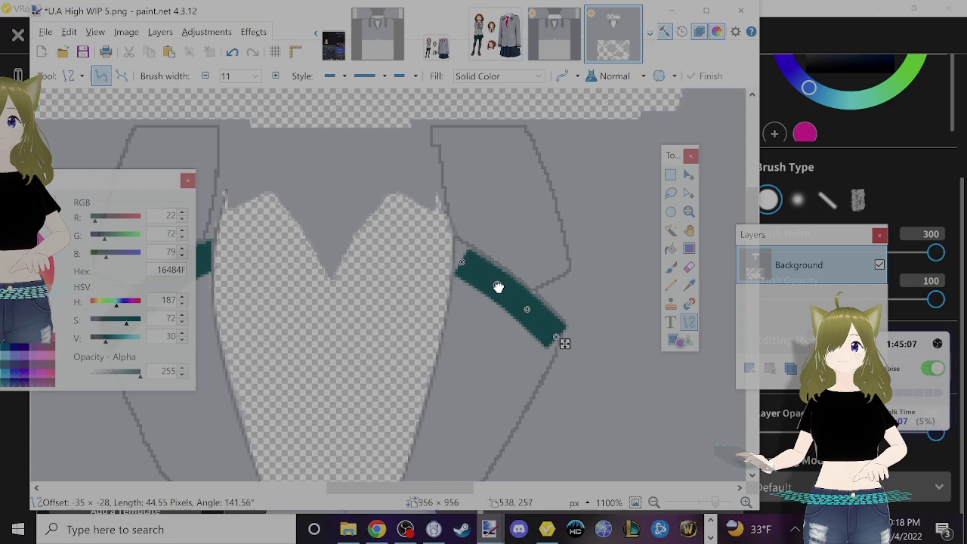
left_click_drag(497, 286, 498, 286)
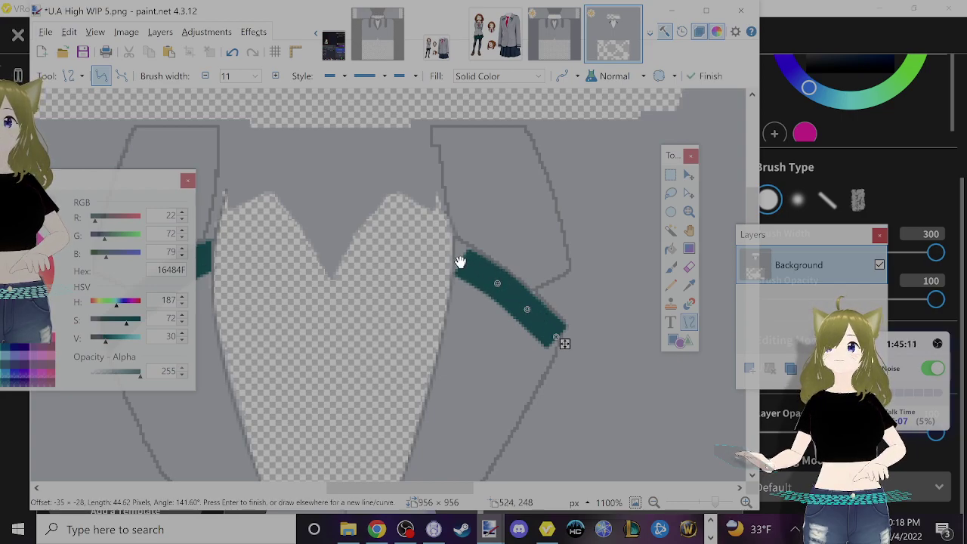
left_click_drag(460, 259, 460, 257)
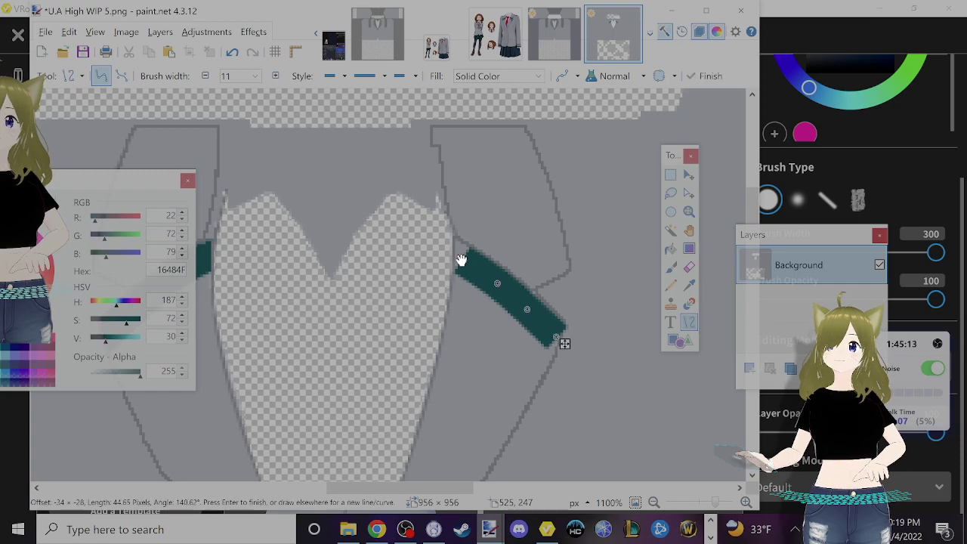
- Fill the gap at the right band's lower outer corner down to the lapel outline with the Pencil in teal
scroll(479, 344, "down", 2)
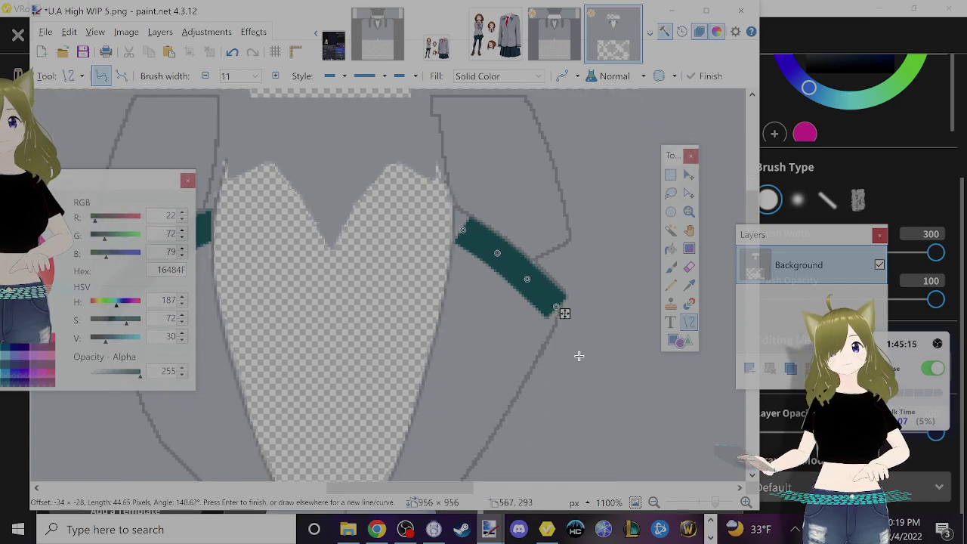
scroll(611, 383, "up", 2)
scroll(610, 383, "up", 5, "ctrl")
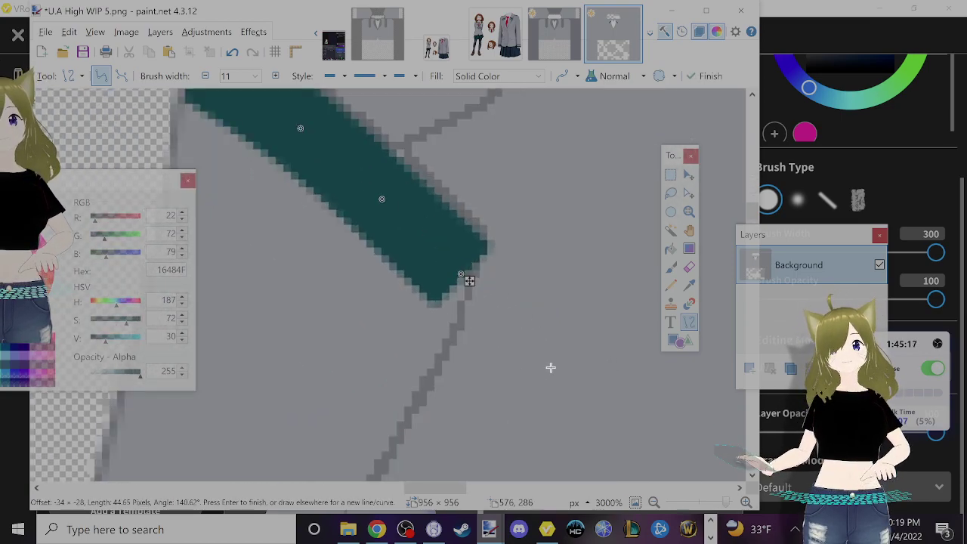
key("p")
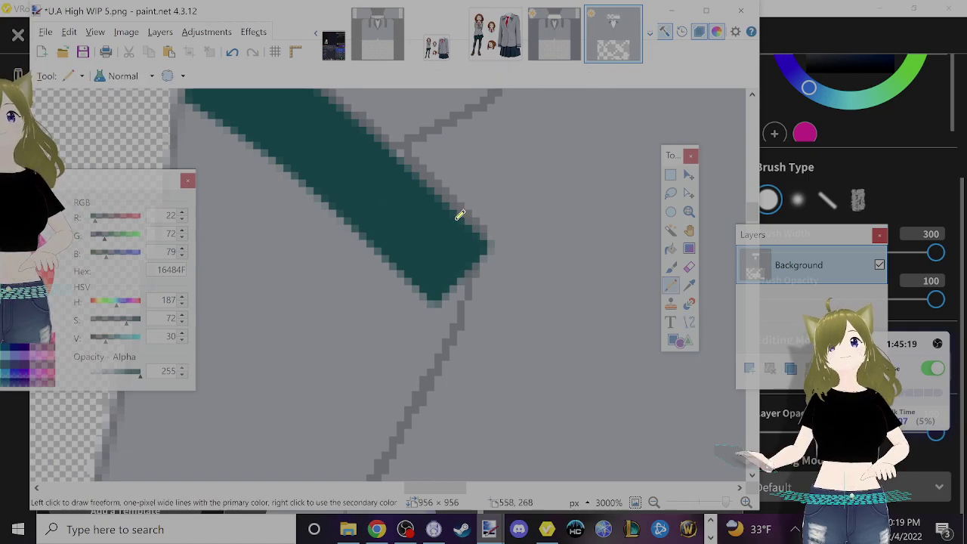
mouse_move(465, 272)
left_mouse_down()
mouse_move(459, 301)
mouse_move(450, 297)
left_mouse_up()
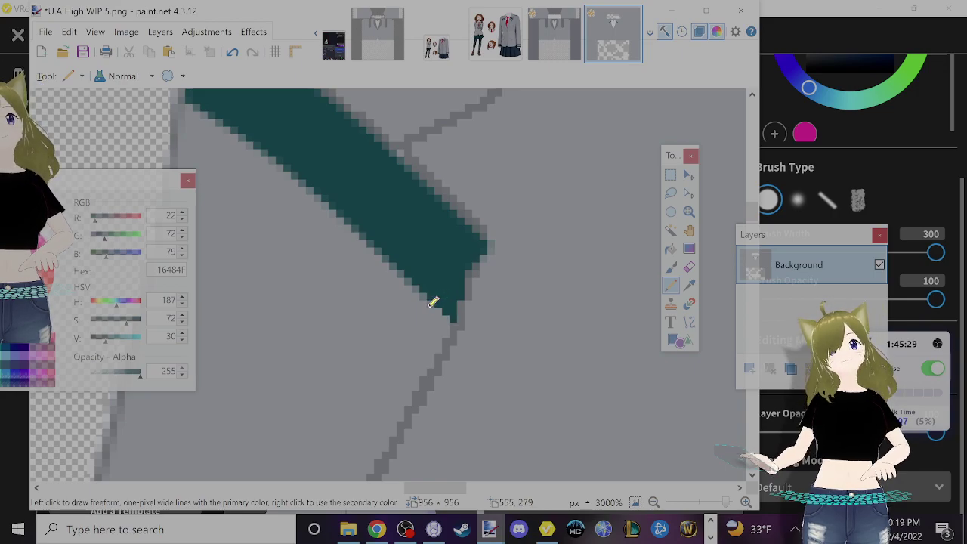
- Sample the blended edge tone 74888F and soften the new corner pixels along the right band's lower edge with the Pencil
key("k")
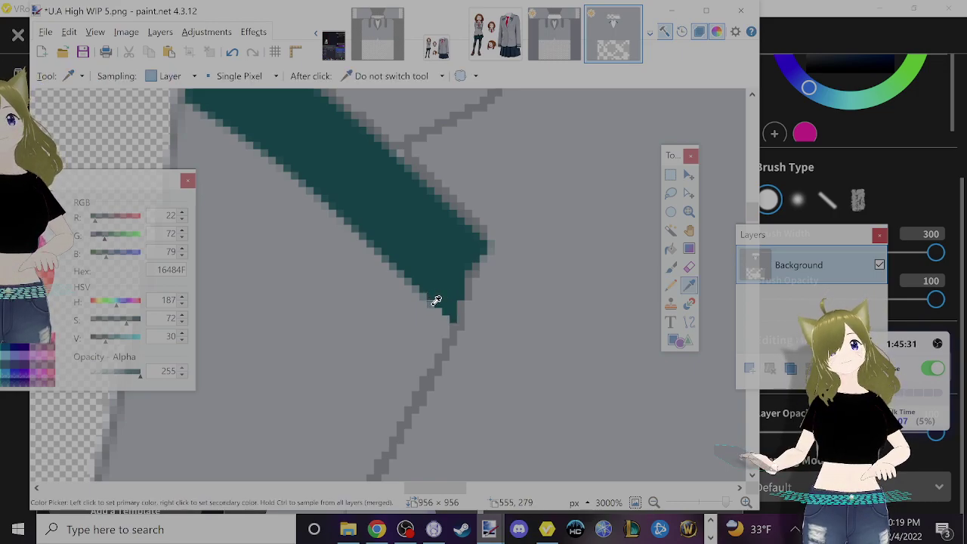
left_click(436, 301)
key("p")
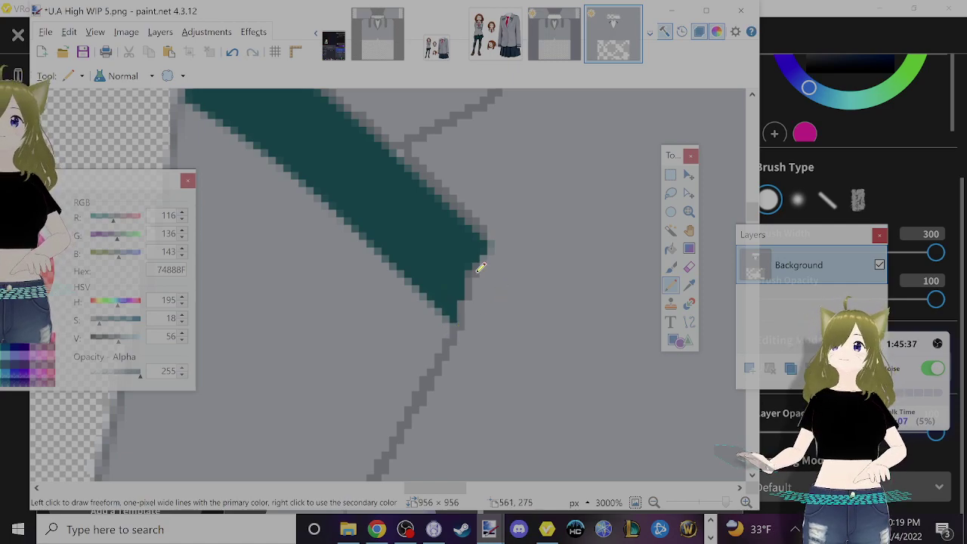
- Sample the outline grey 7F8287 and retouch the lapel outline around the right band's outer tip with the Pencil
scroll(483, 321, "up", 1)
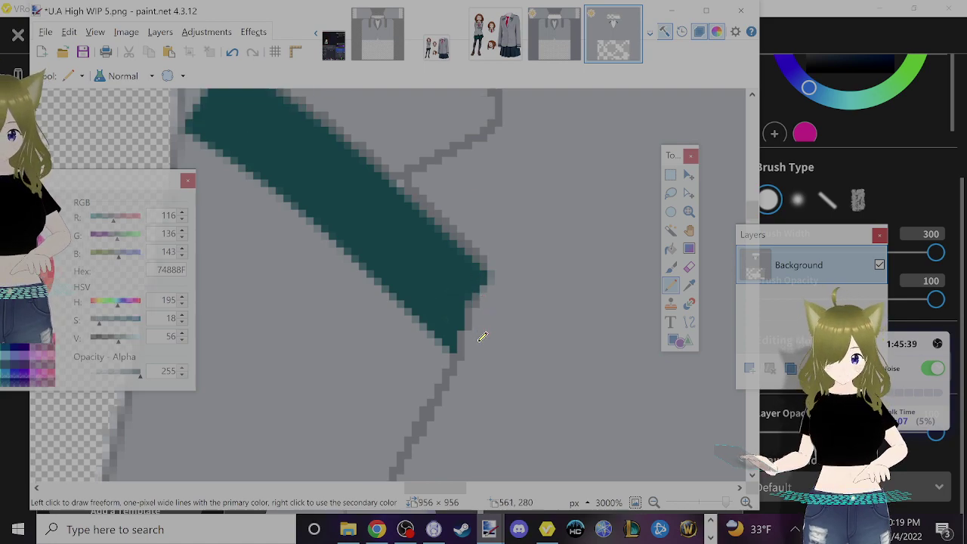
key("k")
left_click(462, 335)
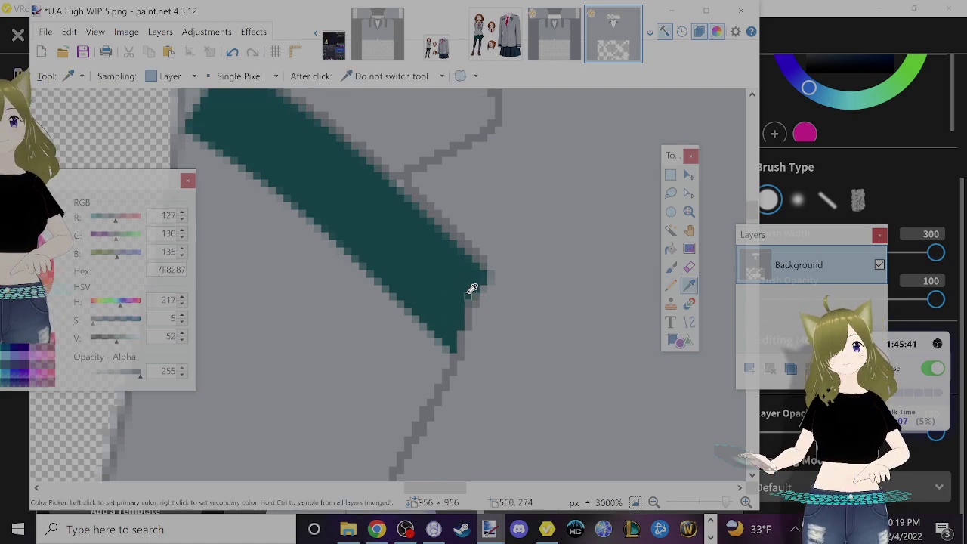
key("p")
left_click(469, 303)
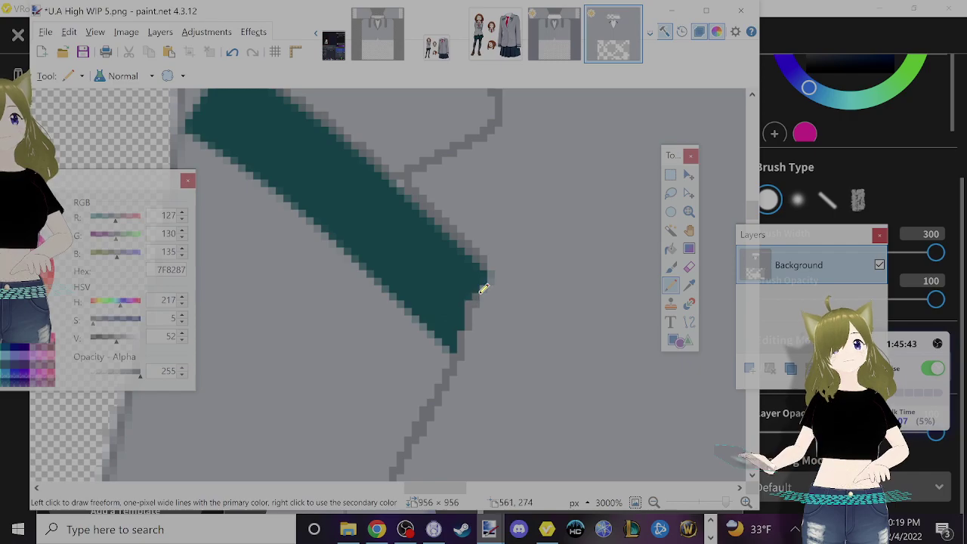
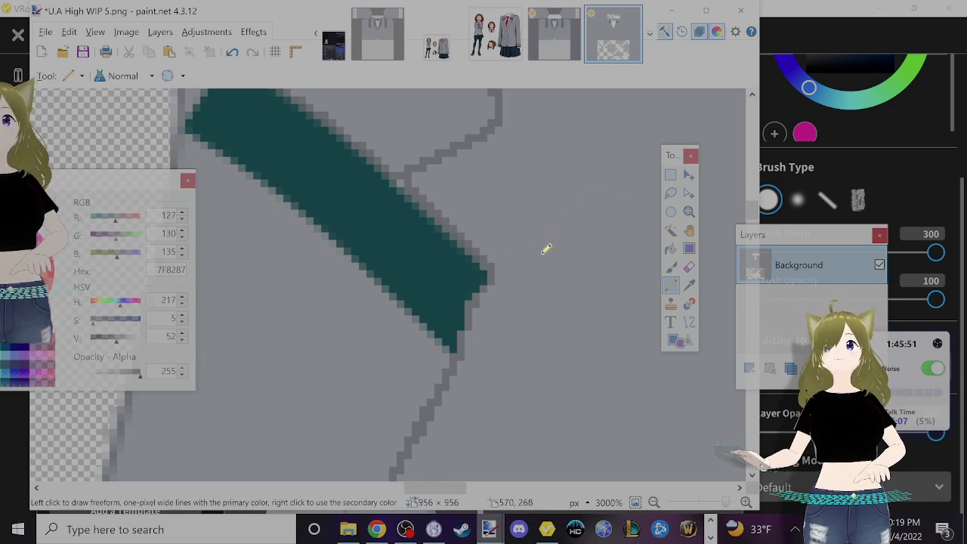
- Sample the teal 16484F and fill the gap at the right band's upper end up to the lapel's inner outline with the Pencil
scroll(499, 253, "up", 3)
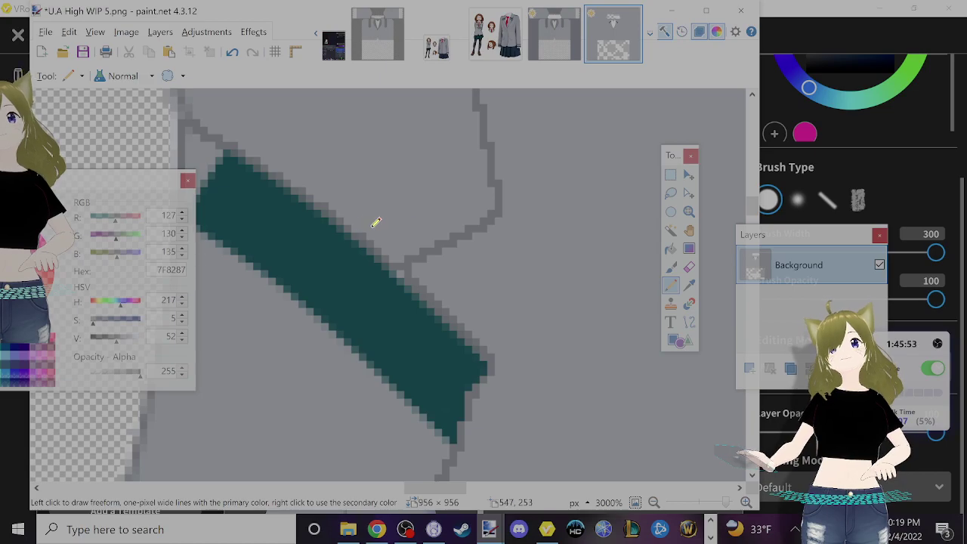
left_click_drag(447, 488, 425, 486)
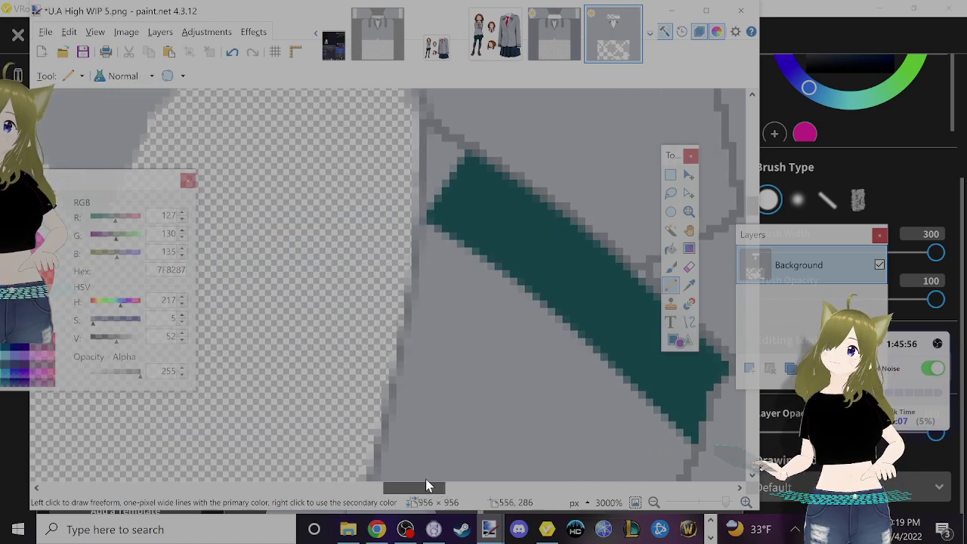
key("k")
left_click(554, 241)
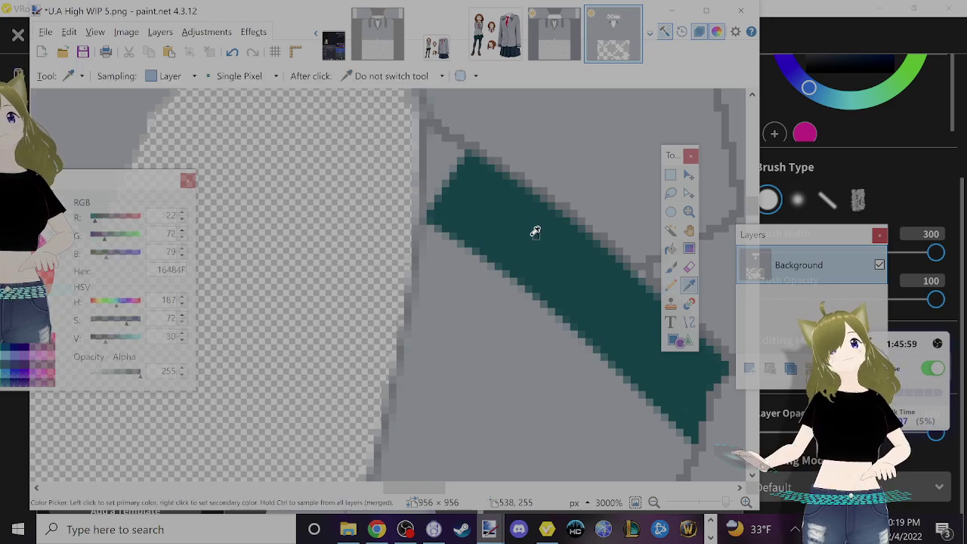
key("p")
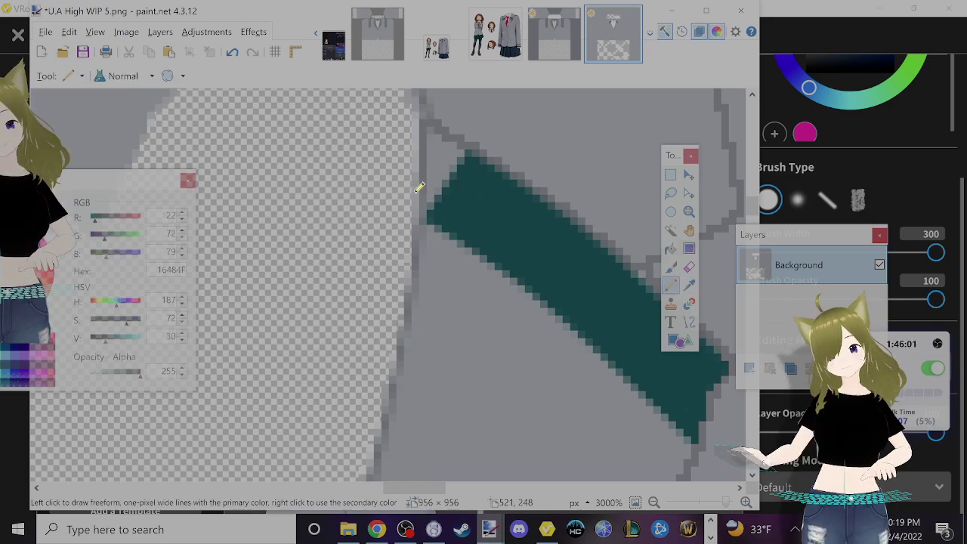
left_click_drag(432, 138, 430, 210)
mouse_move(445, 181)
left_mouse_down()
mouse_move(439, 139)
mouse_move(444, 183)
left_mouse_up()
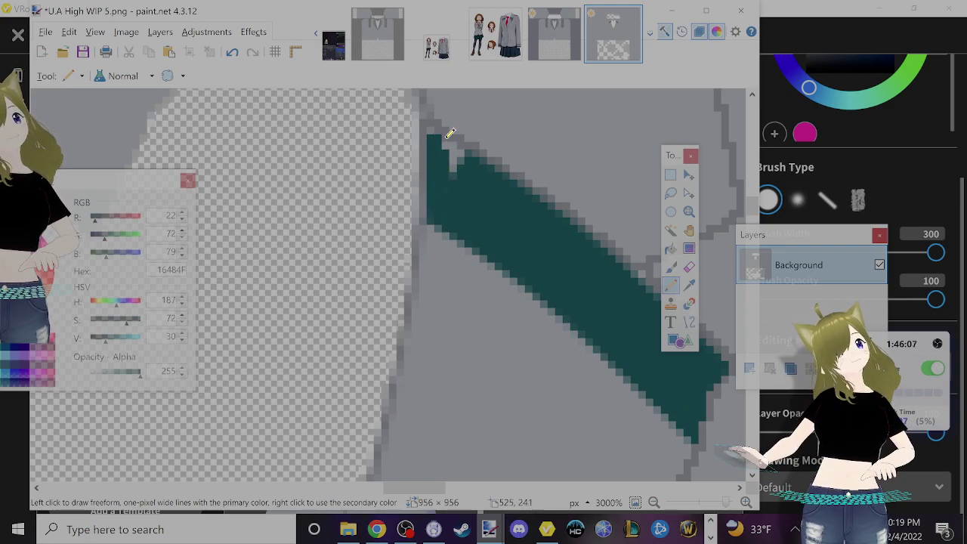
left_click_drag(454, 146, 454, 189)
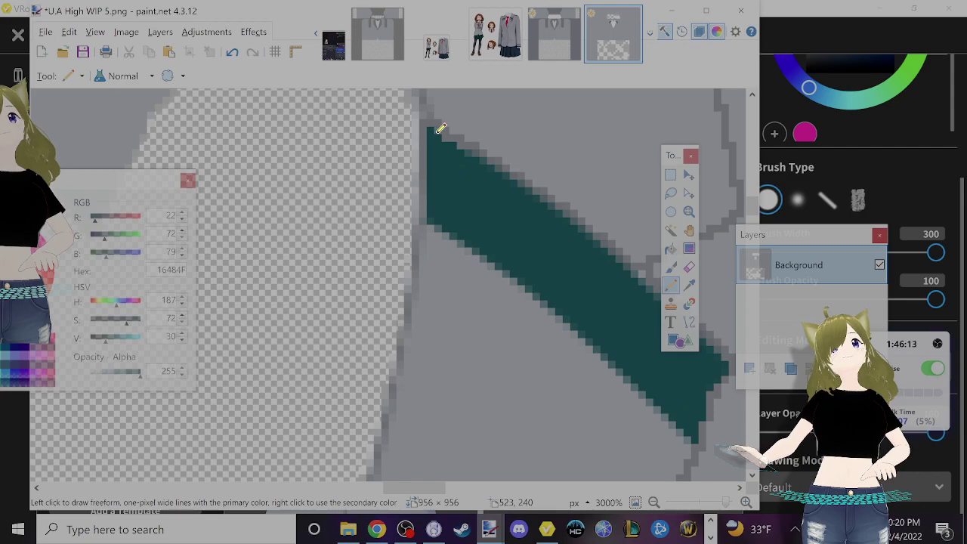
- Check the narrow lapel stripe in the reference and set the Line/Curve brush width to 3 in the coat texture
scroll(552, 356, "down", 5, "ctrl")
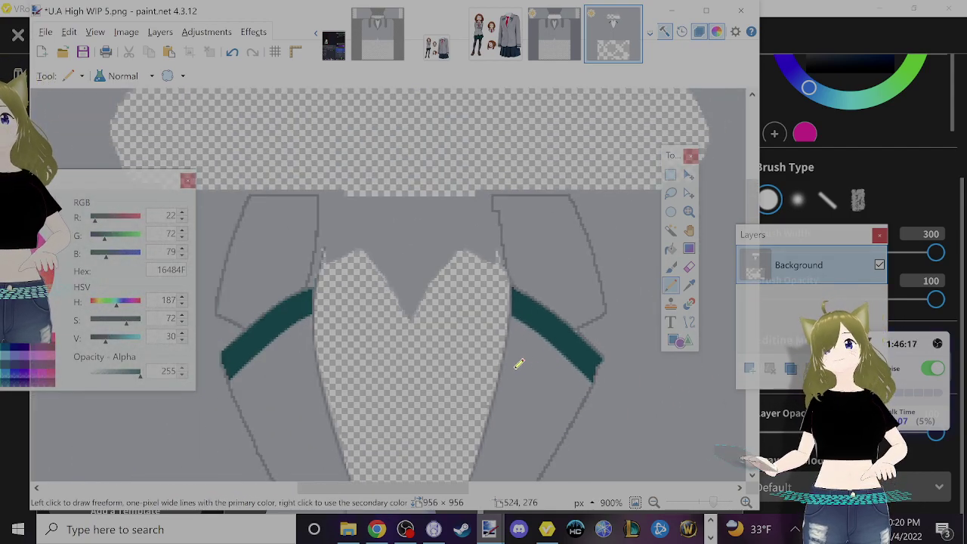
left_click(495, 34)
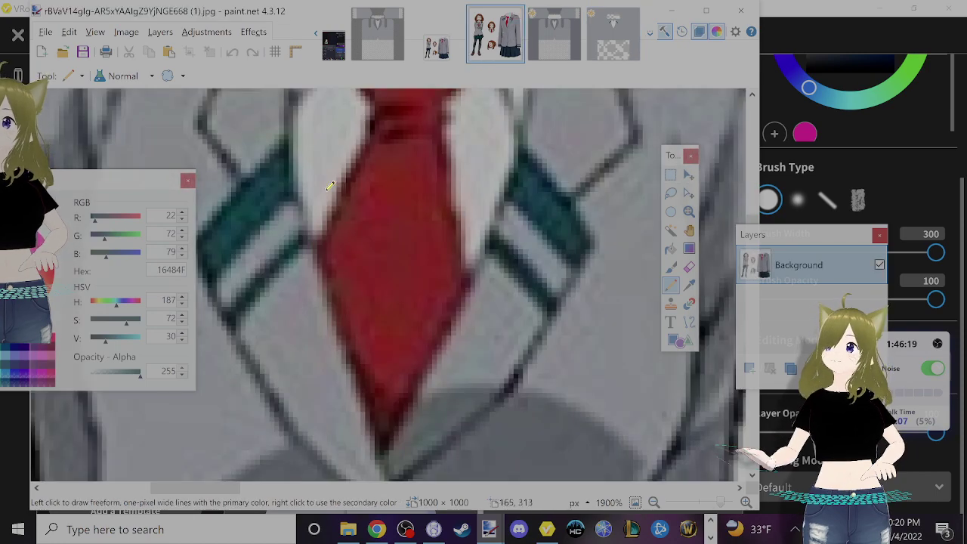
scroll(367, 154, "up", 3, "ctrl")
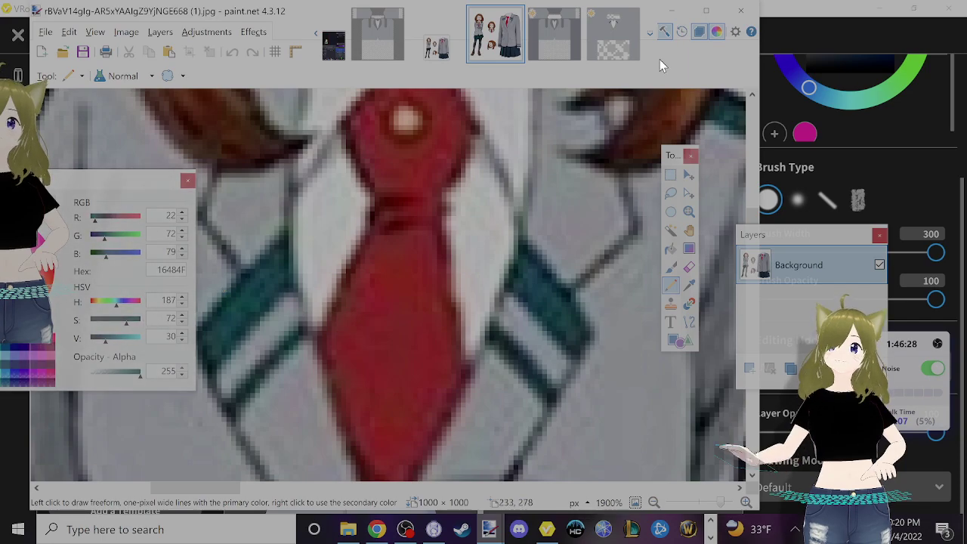
left_click(620, 45)
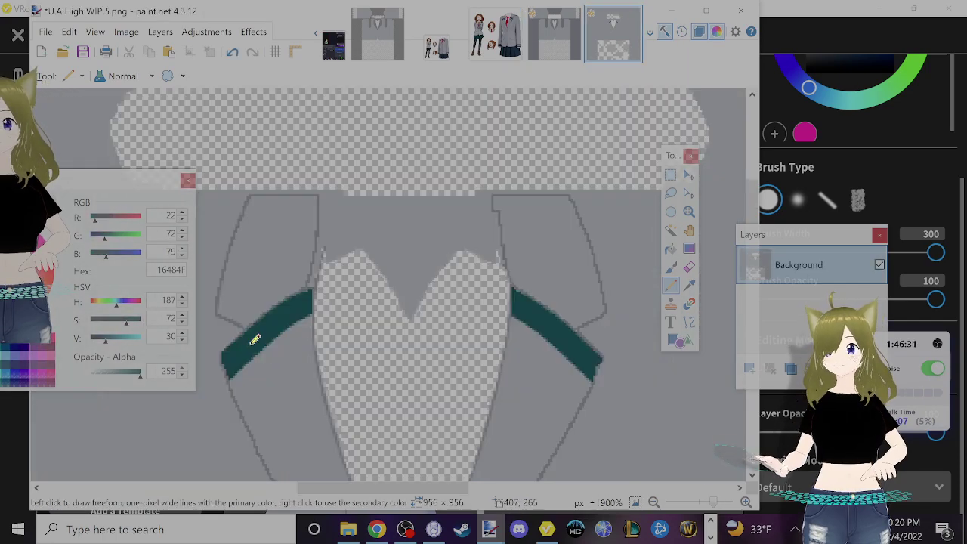
key("k")
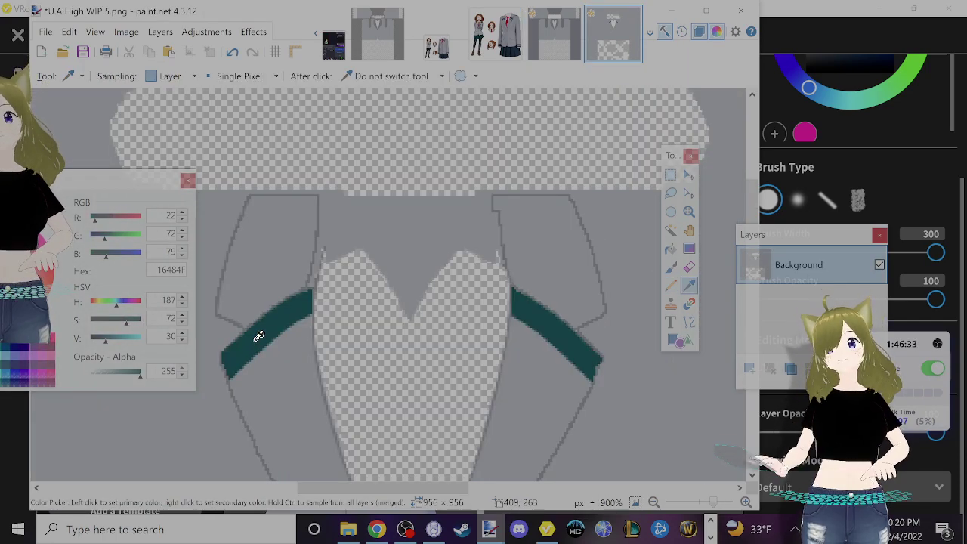
key("o")
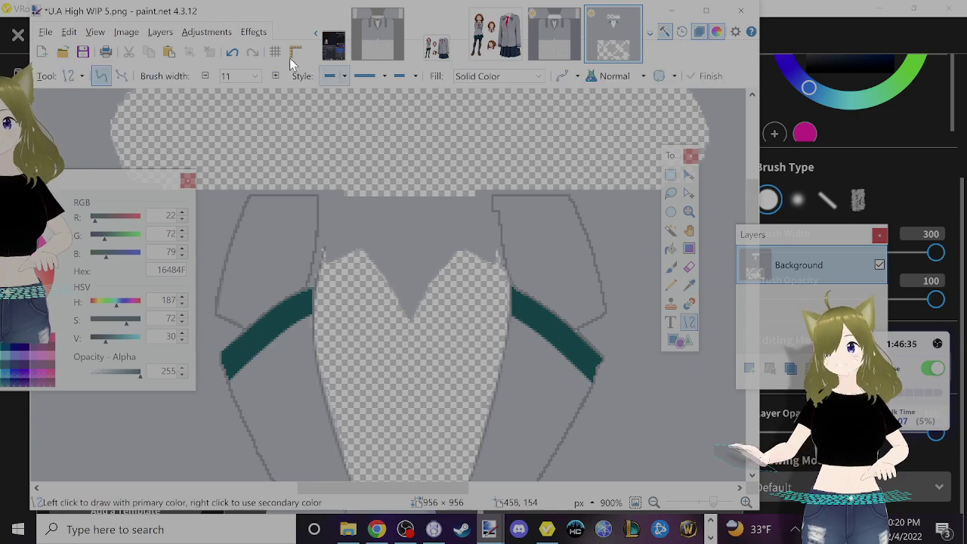
left_click(204, 76)
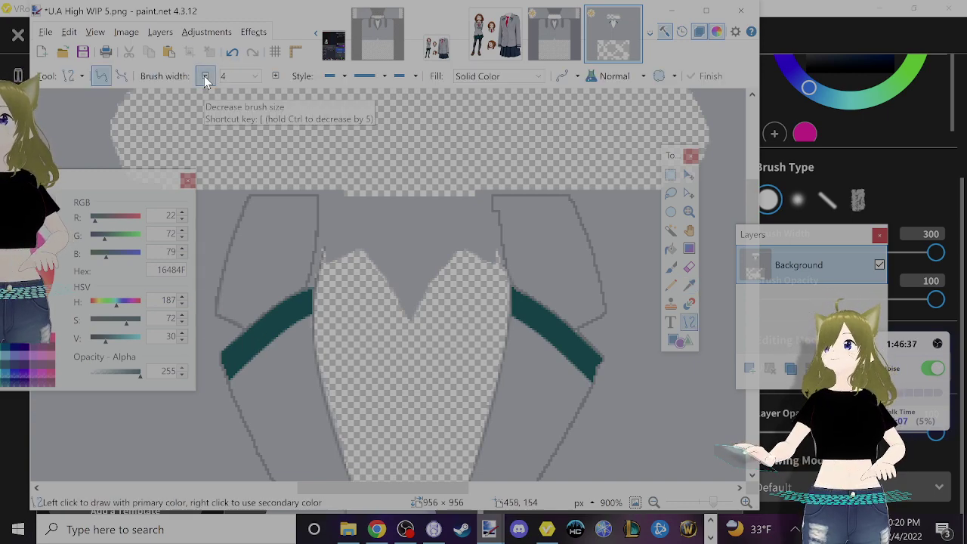
left_click(275, 76)
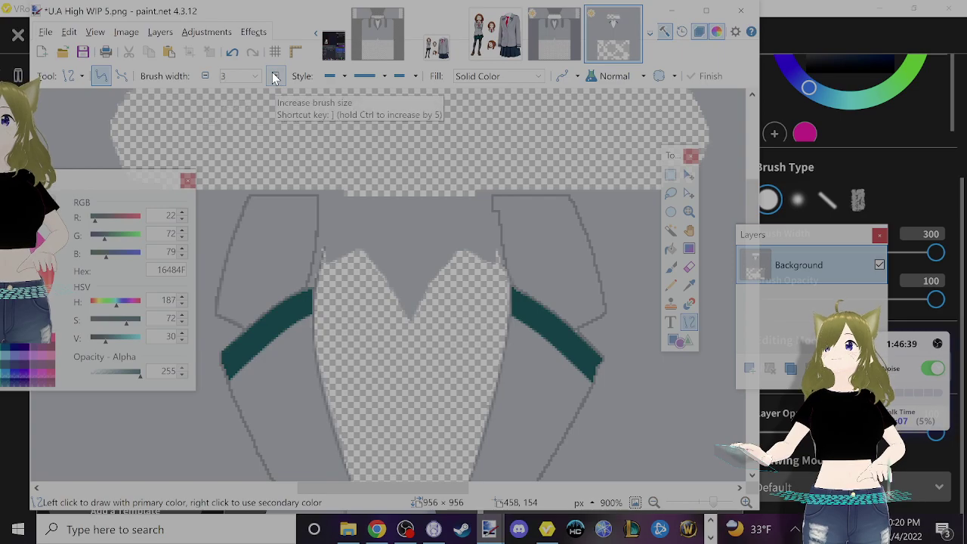
- Recheck the reference and draw a 3-pixel-wide teal line about 42 pixels long across the left lapel, parallel below the wide band
key("alt+Tab")
key("alt+Tab")
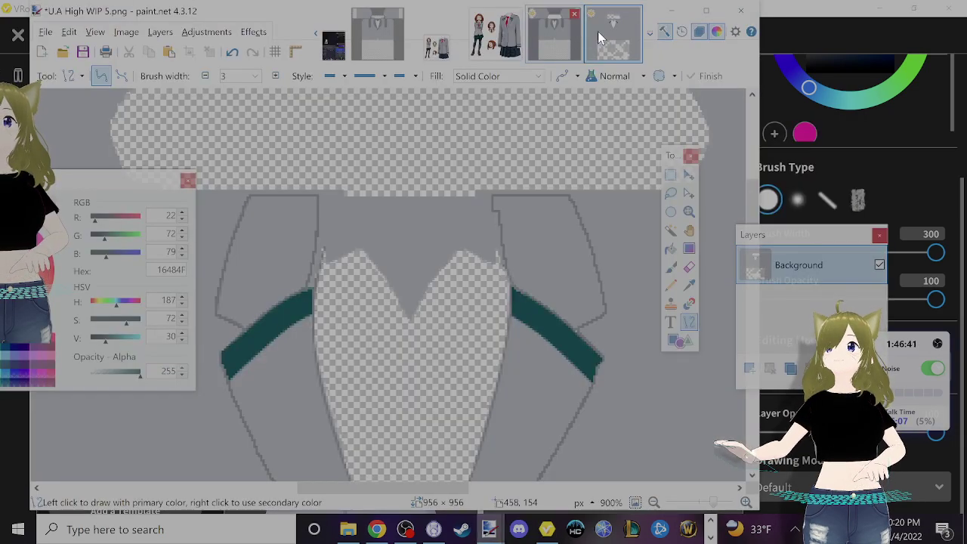
left_click(507, 47)
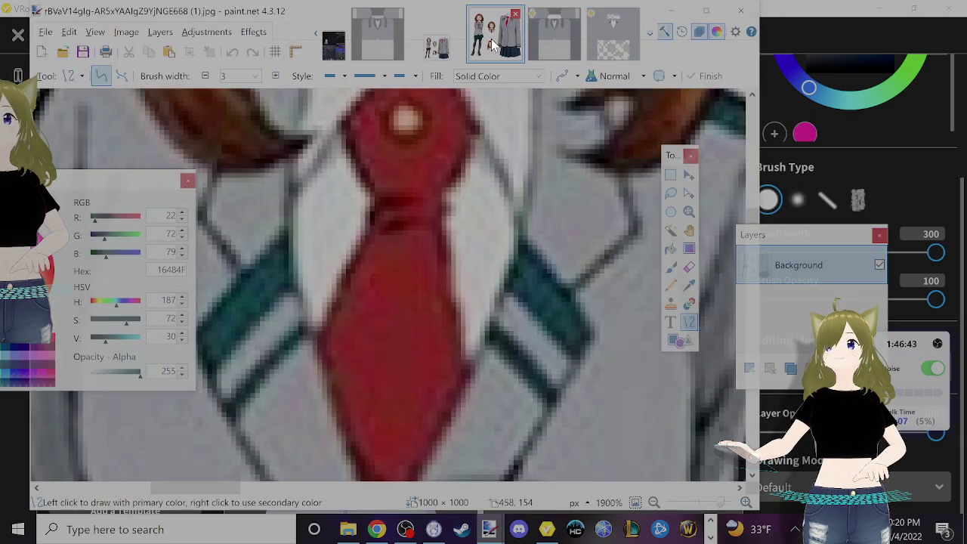
left_click(619, 46)
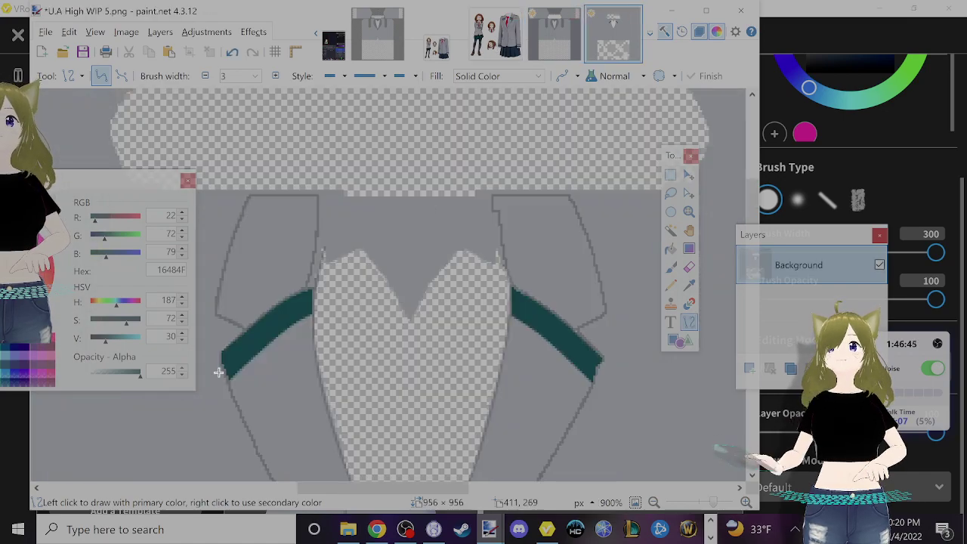
scroll(227, 400, "up", 5, "ctrl")
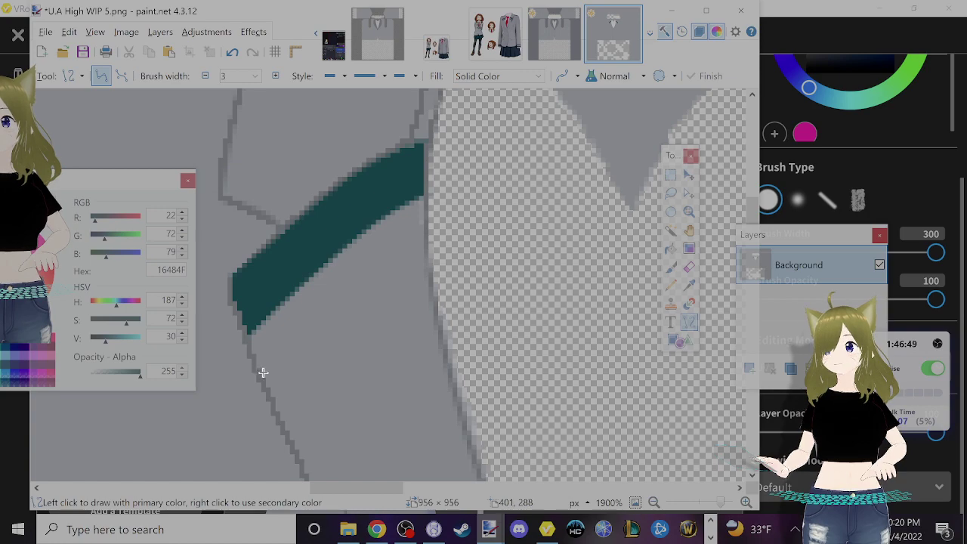
mouse_move(262, 373)
left_mouse_down()
mouse_move(401, 282)
mouse_move(422, 255)
left_mouse_up()
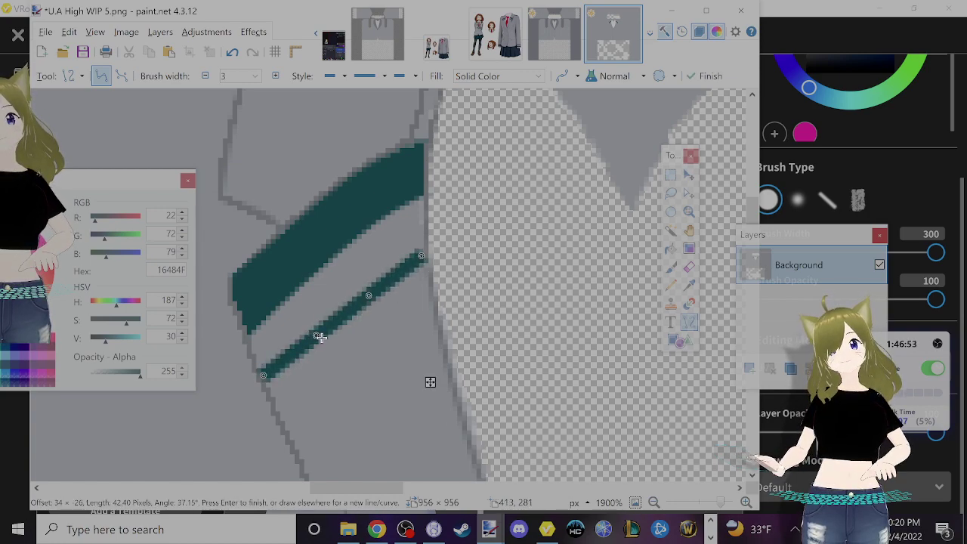
- Reshape the thin teal stripe below the thick band on the left lapel into a curve following the band
mouse_move(320, 336)
left_mouse_down()
mouse_move(313, 330)
mouse_move(319, 335)
left_mouse_up()
left_click_drag(372, 283, 372, 280)
key("Return")
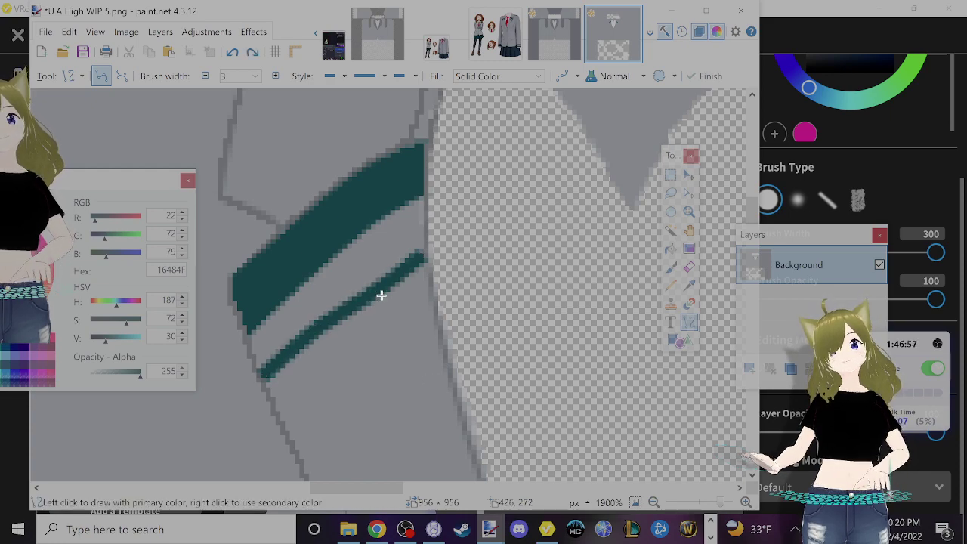
key("z")
key("ctrl+z")
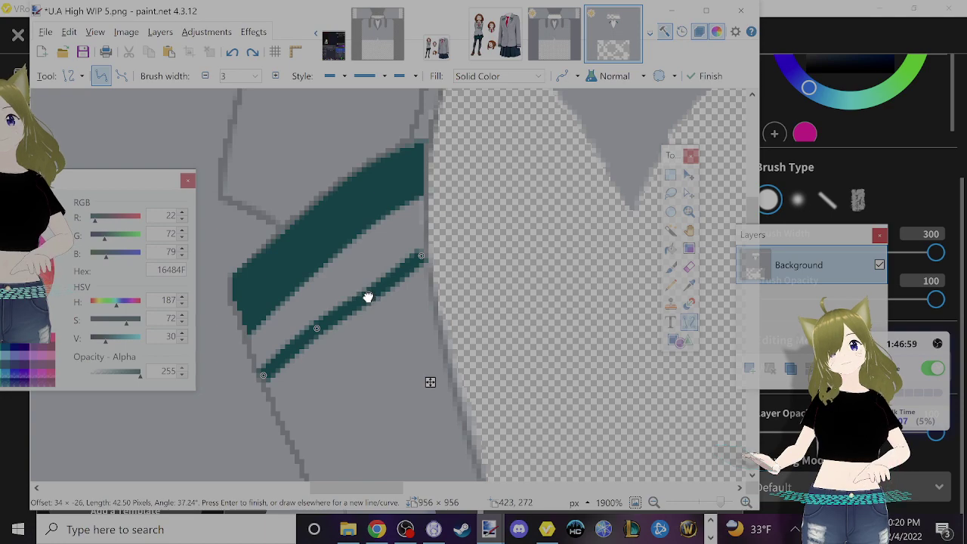
left_click_drag(368, 297, 371, 285)
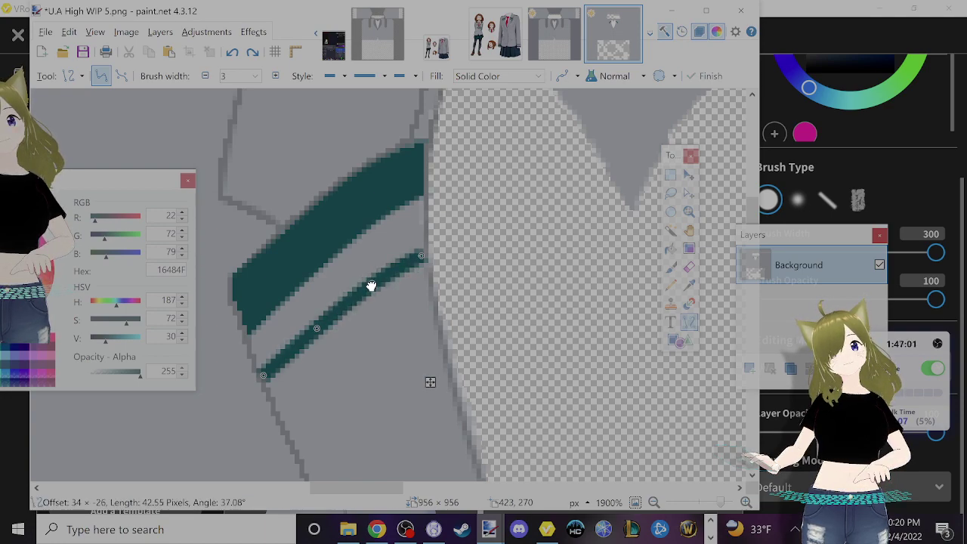
left_click_drag(416, 256, 421, 250)
left_click_drag(371, 281, 381, 274)
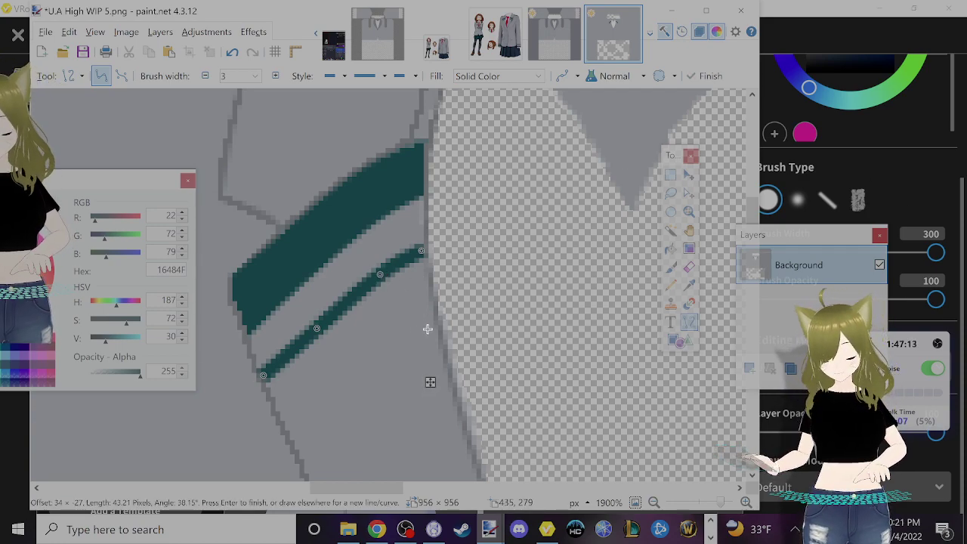
- Sample the outline gray 7F8287 and the fabric gray A3A8AF from the left lapel for Pencil touch-ups around the thin stripe
key("k")
left_click(426, 225)
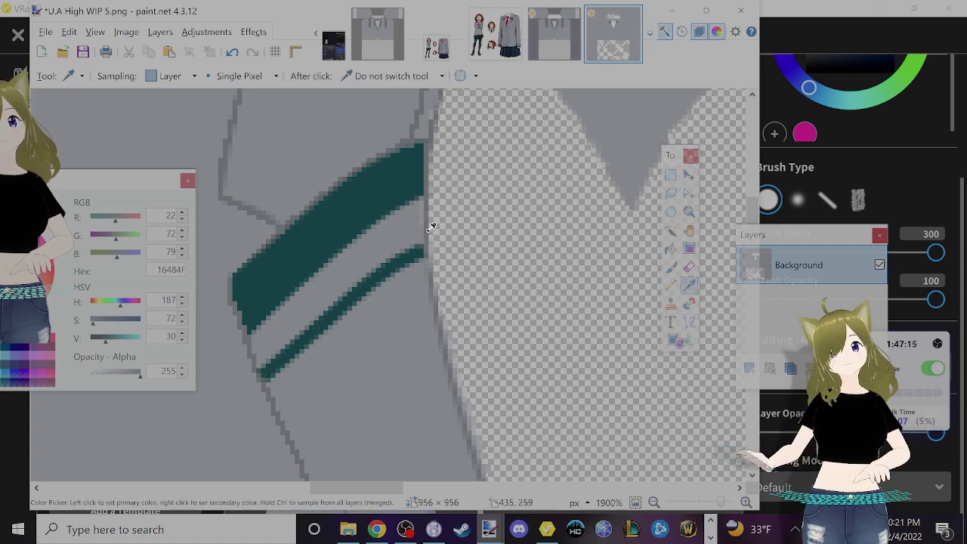
key("p")
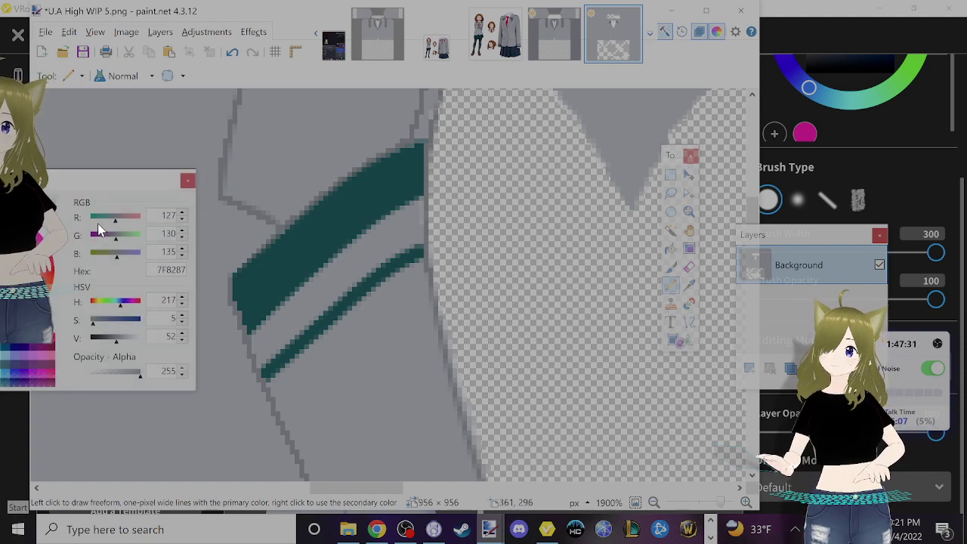
key("k")
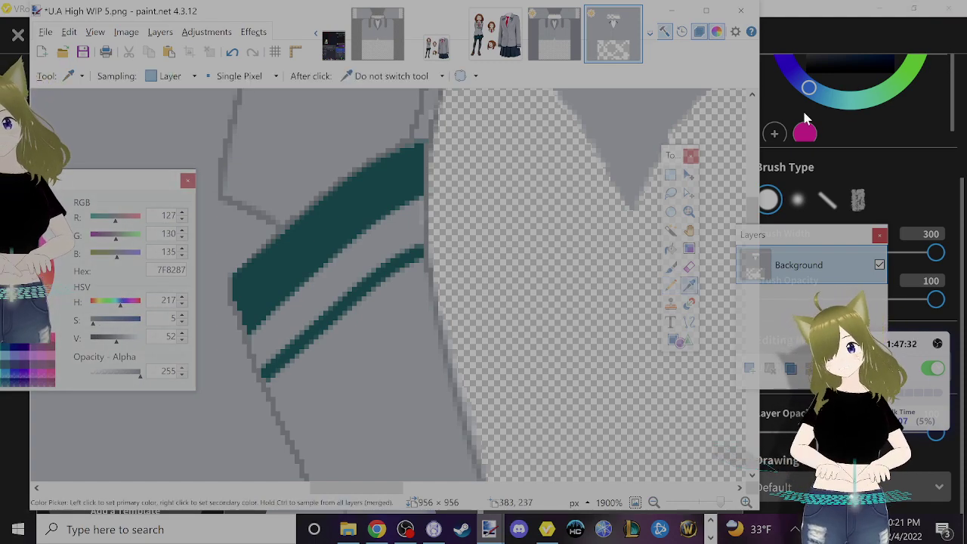
left_click(378, 239)
key("p")
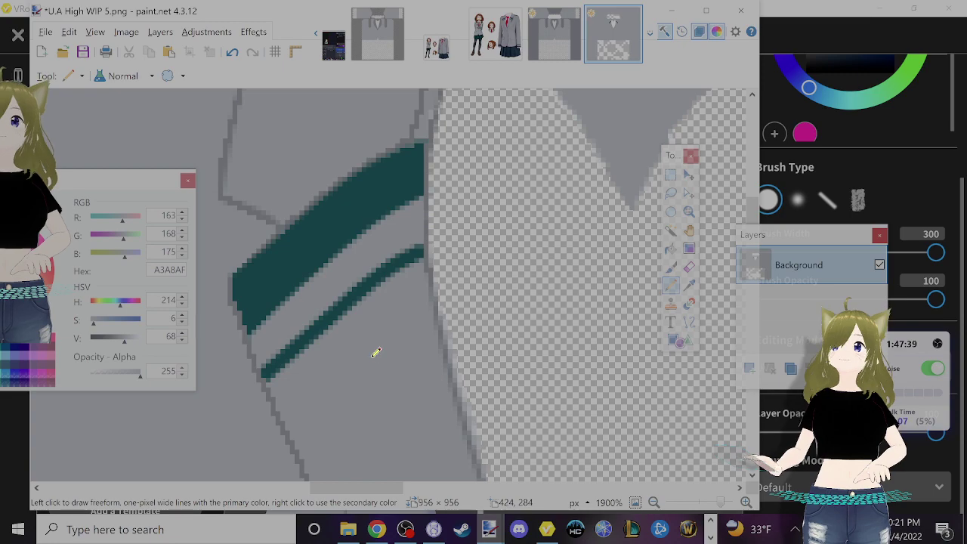
- Draw a 3-pixel-wide line about 42 pixels long below the right lapel's thick band, using the band's sampled teal 16484F
mouse_move(370, 488)
left_mouse_down()
mouse_move(385, 498)
mouse_move(496, 505)
mouse_move(434, 502)
mouse_move(445, 486)
left_mouse_up()
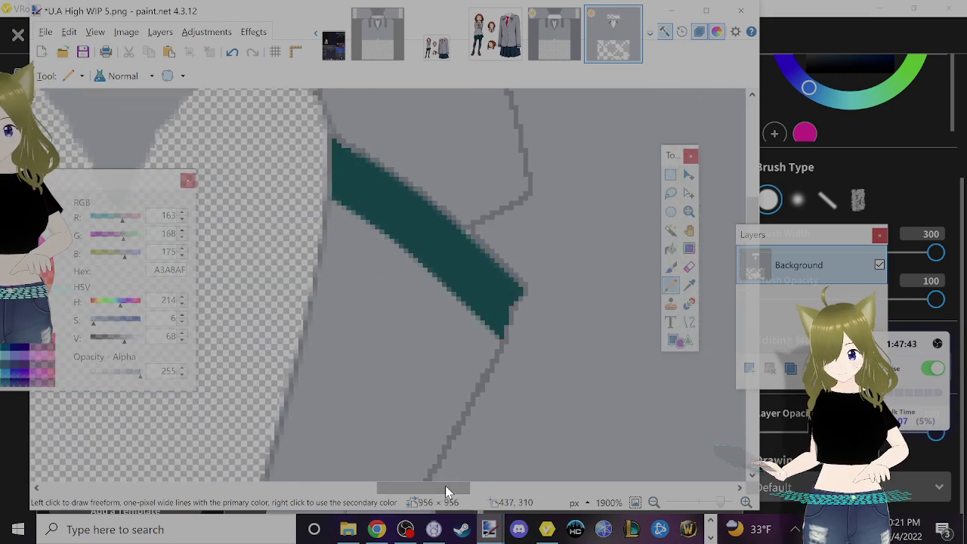
key("k")
left_click(470, 272)
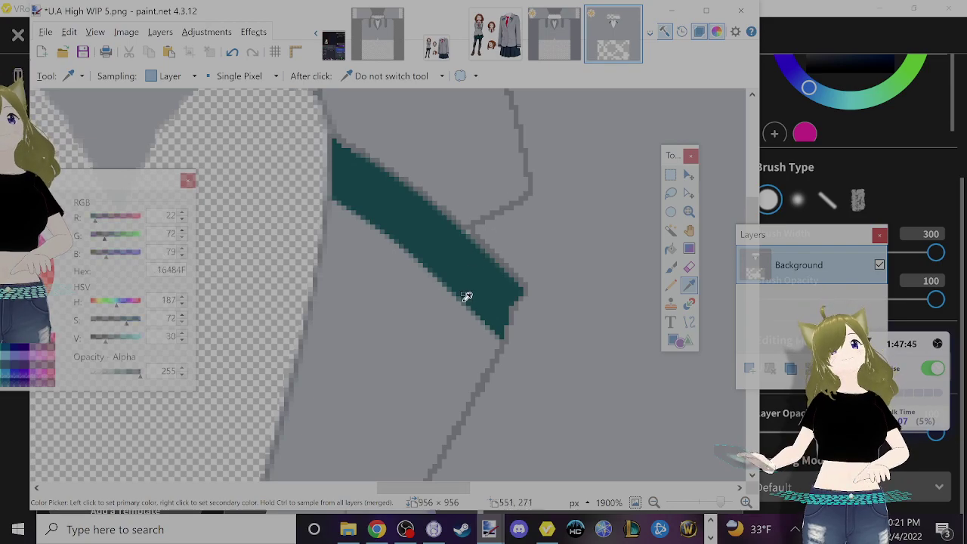
key("p")
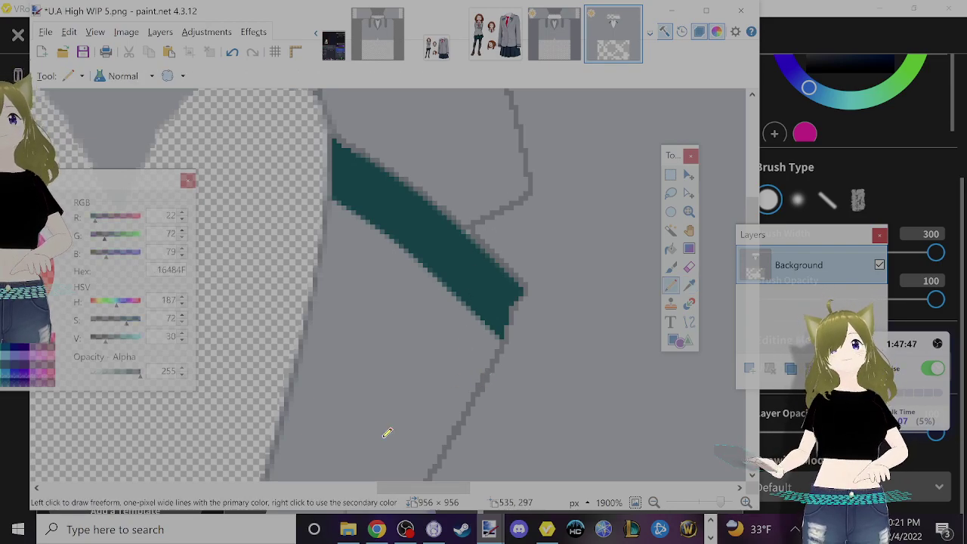
key("o")
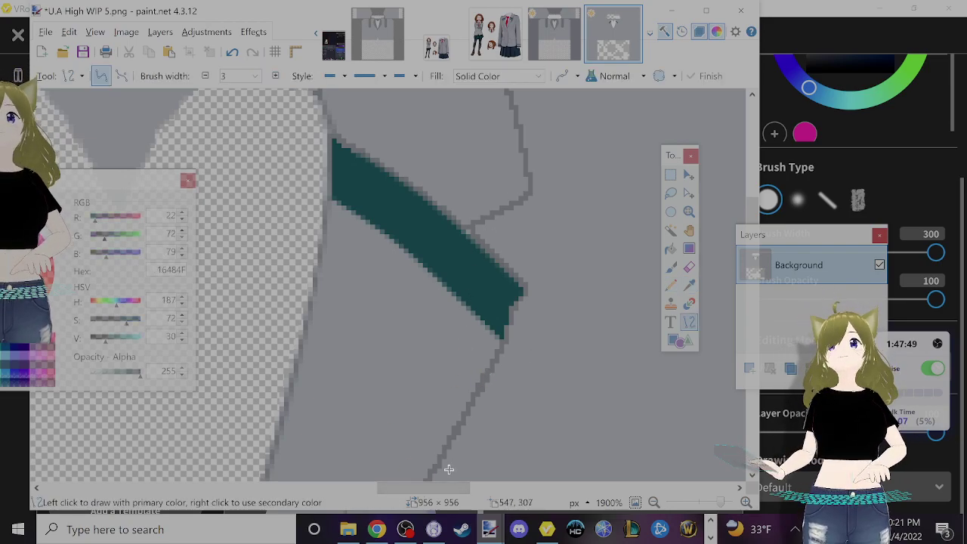
mouse_move(394, 492)
left_mouse_down()
mouse_move(344, 484)
mouse_move(387, 491)
left_mouse_up()
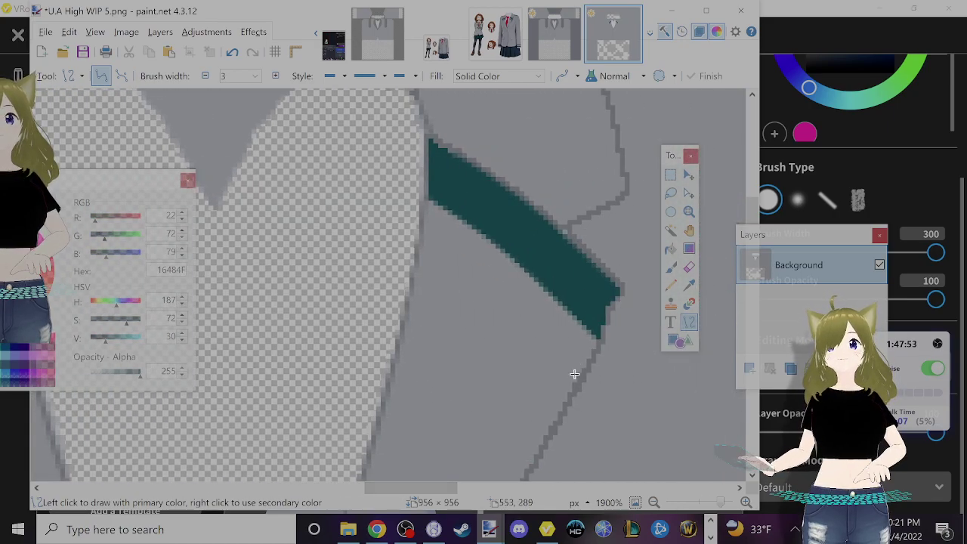
mouse_move(576, 379)
left_mouse_down()
mouse_move(433, 280)
mouse_move(420, 257)
left_mouse_up()
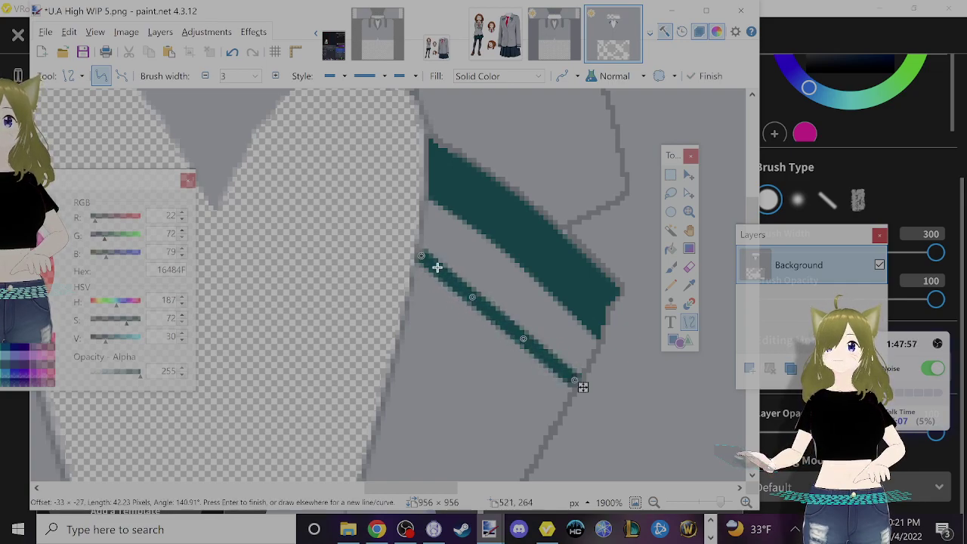
key("Return")
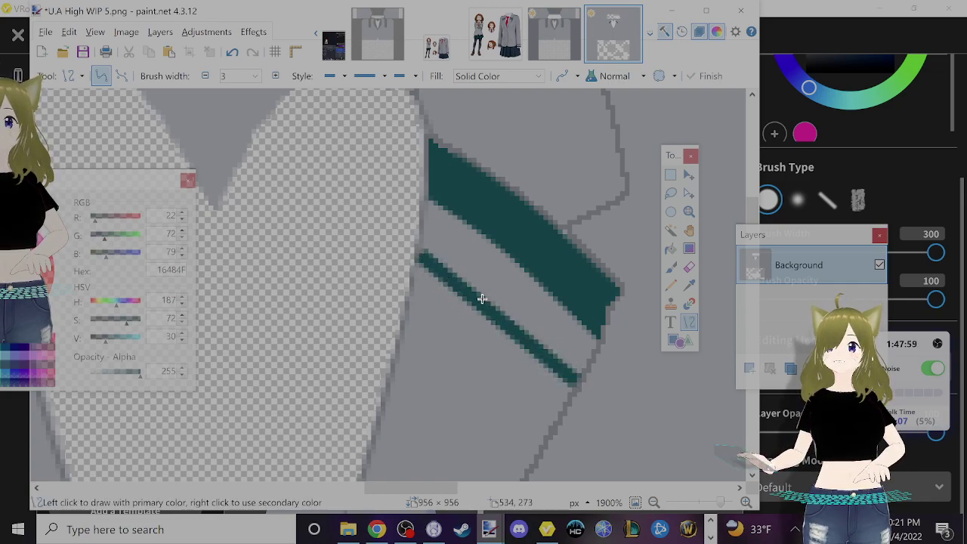
- Reopen the right lapel's thin stripe for editing and bend it into a gentle curve following the thick band
key("ctrl+z")
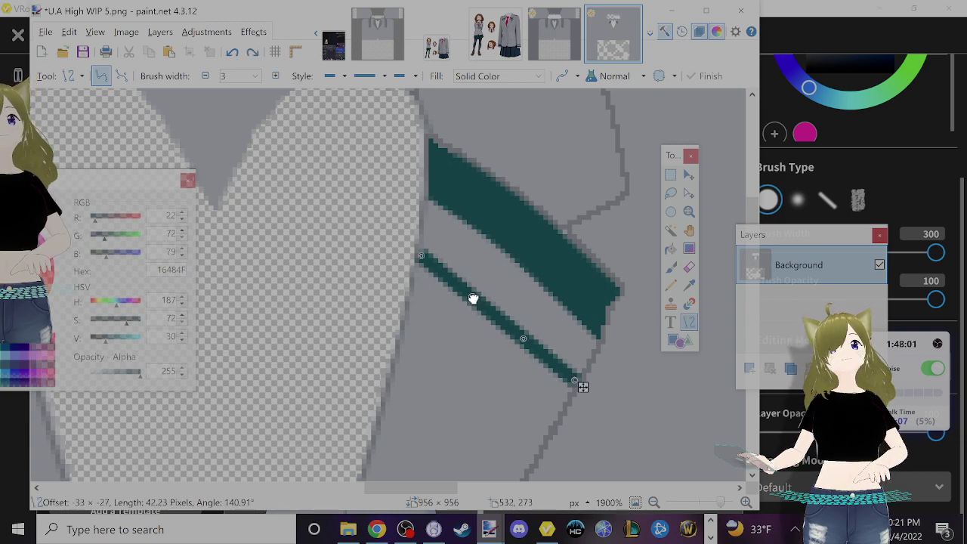
left_click_drag(474, 302, 474, 290)
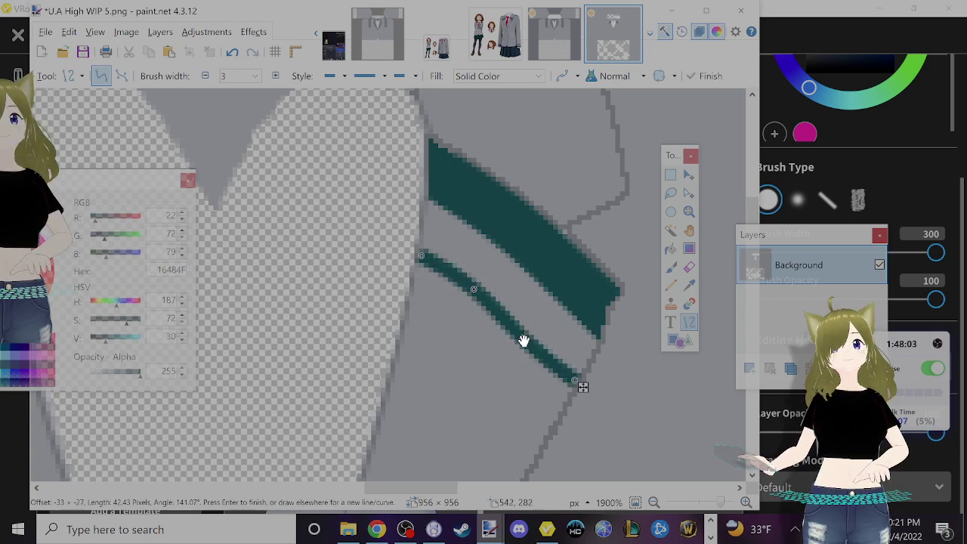
left_click_drag(524, 341, 527, 339)
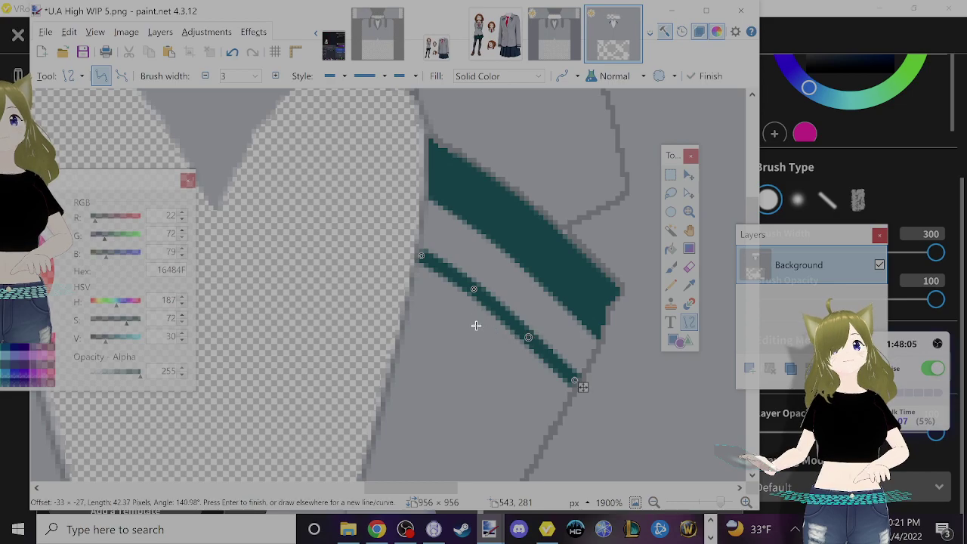
key("Return")
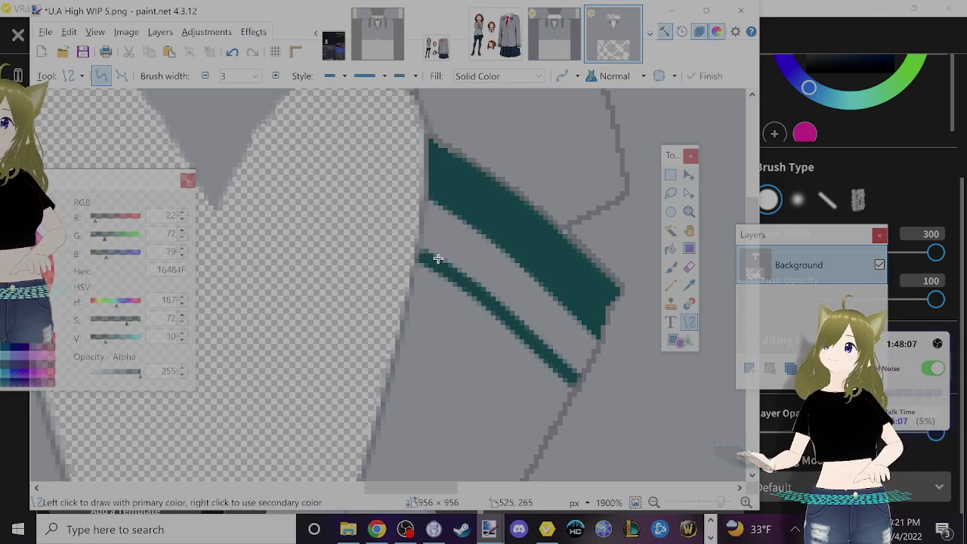
- Sample the edge gray 84888D and the outline gray 7F8287 beside the right lapel's thin stripe for Pencil touch-ups at its ends
key("k")
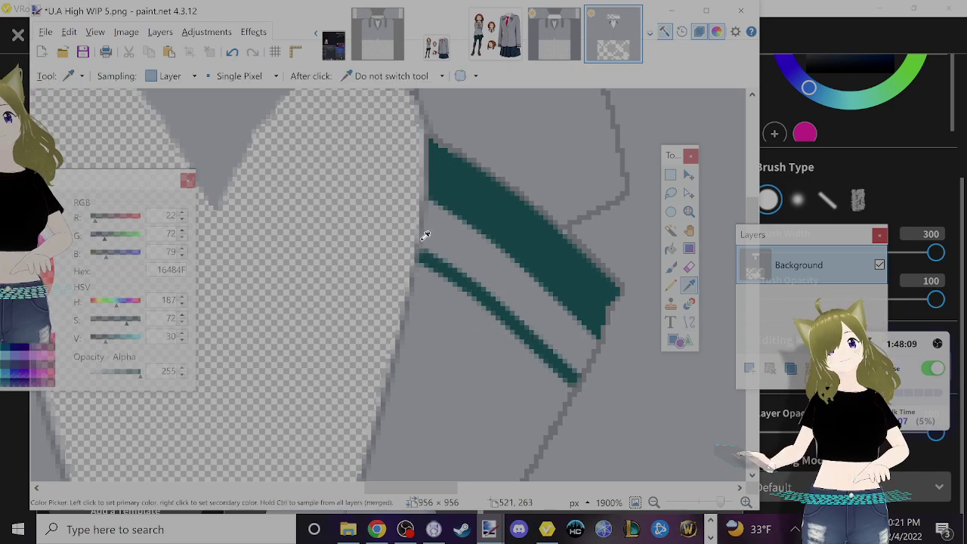
scroll(426, 234, "up", 3, "ctrl")
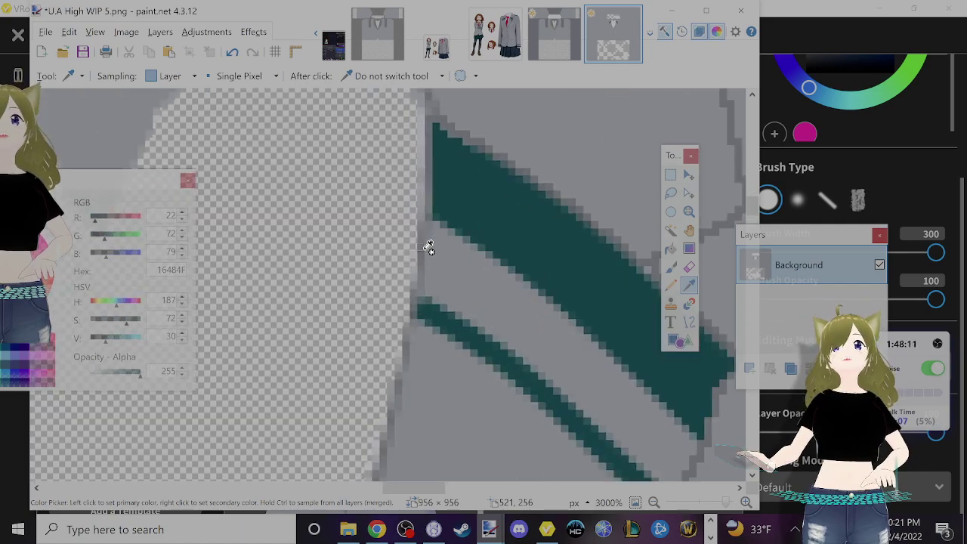
left_click(410, 344)
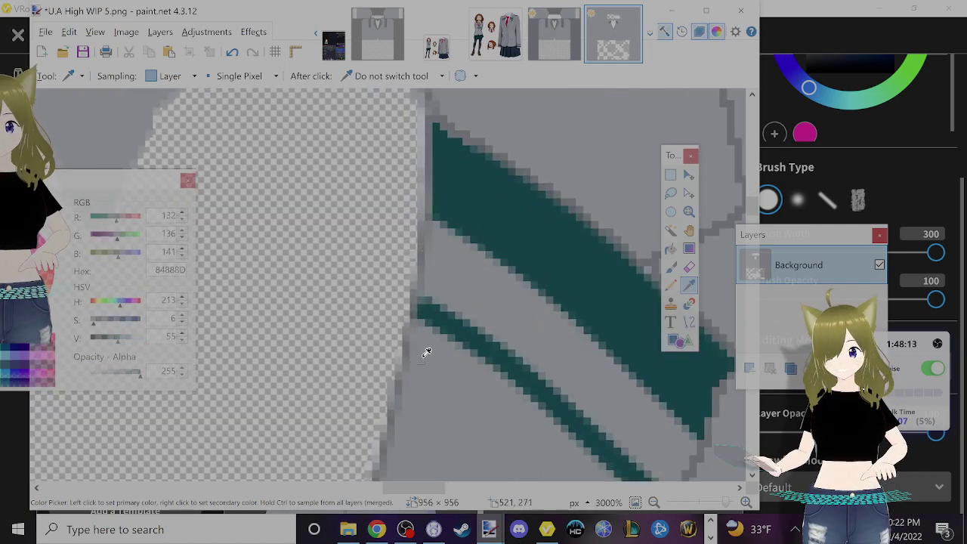
key("p")
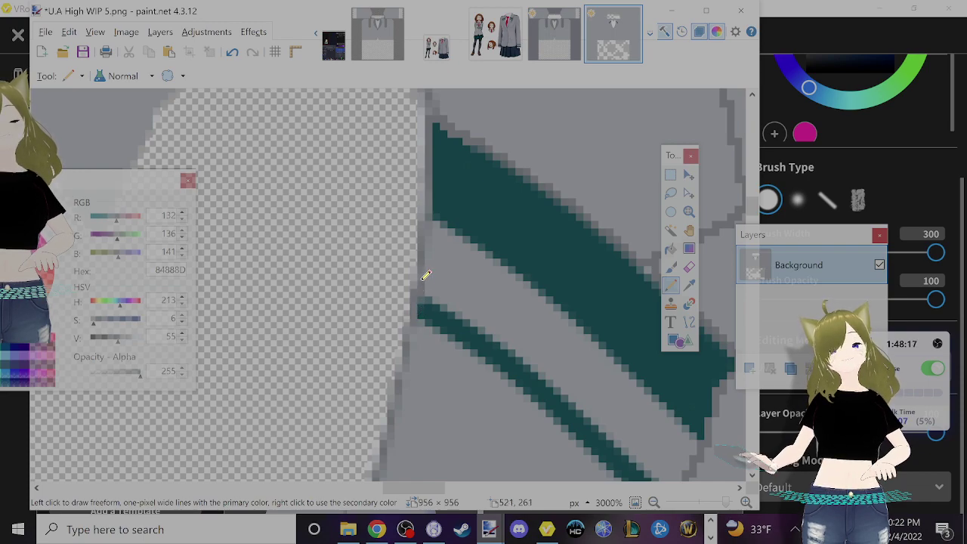
scroll(728, 431, "down", 2)
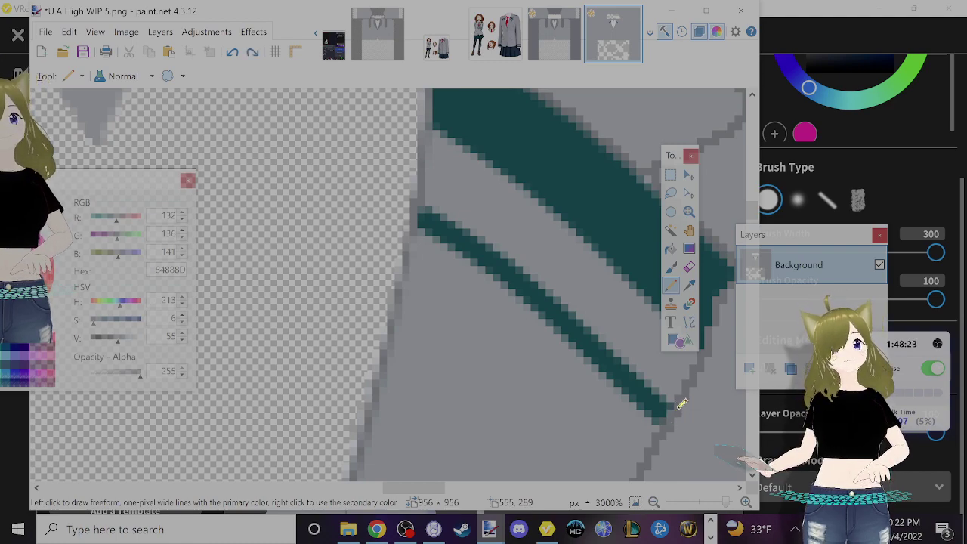
key("k")
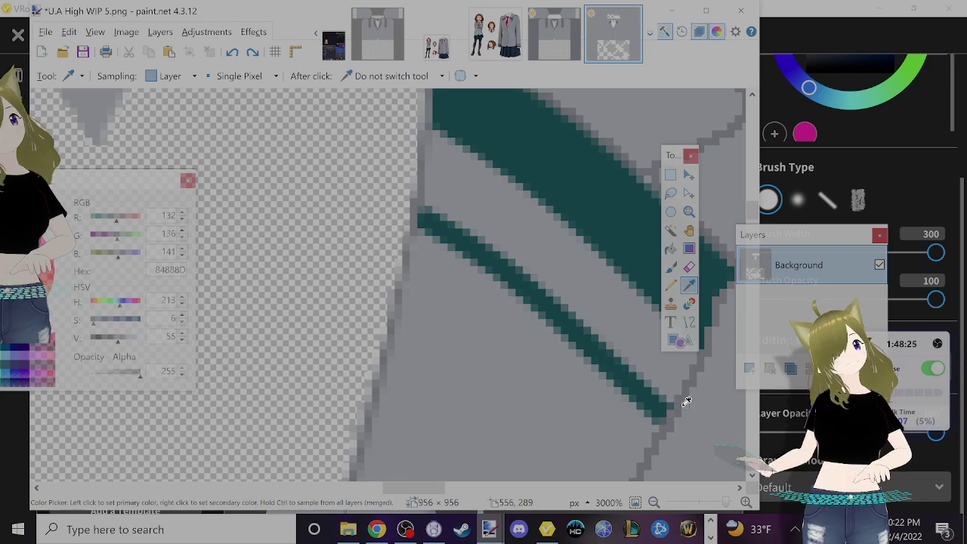
left_click(683, 402)
key("p")
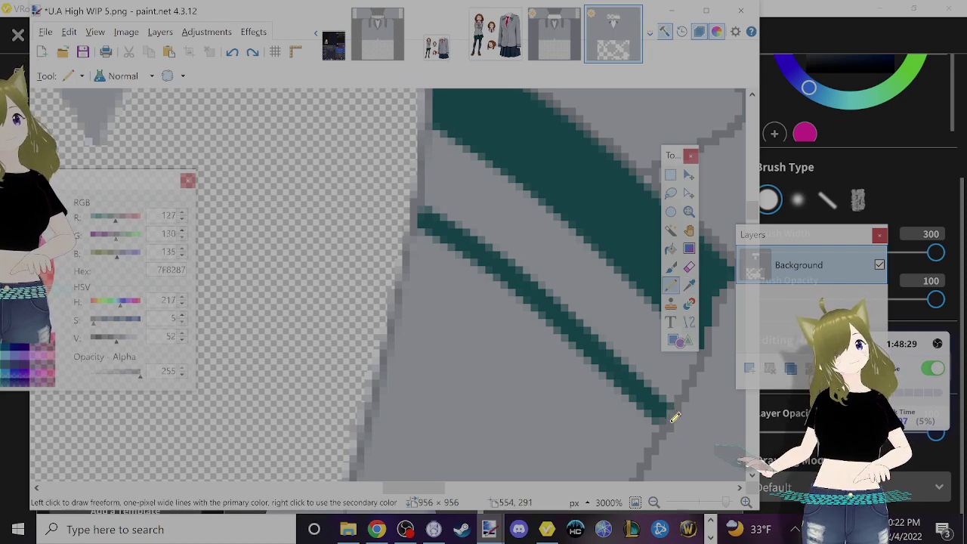
- Examine the stripes on both lapels and compare them with the character and jacket in the uniform reference image
scroll(672, 421, "down", 8, "ctrl")
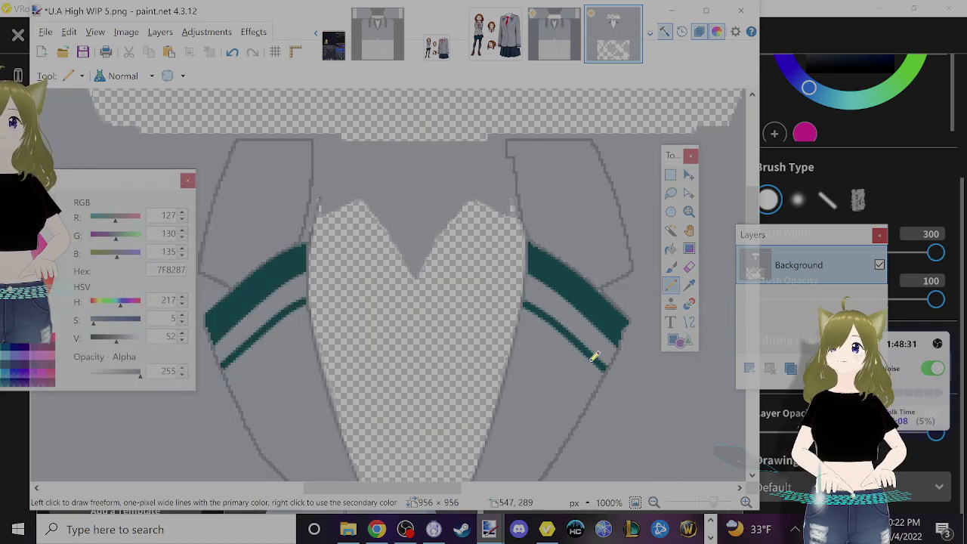
scroll(604, 361, "down", 3)
scroll(578, 395, "up", 2)
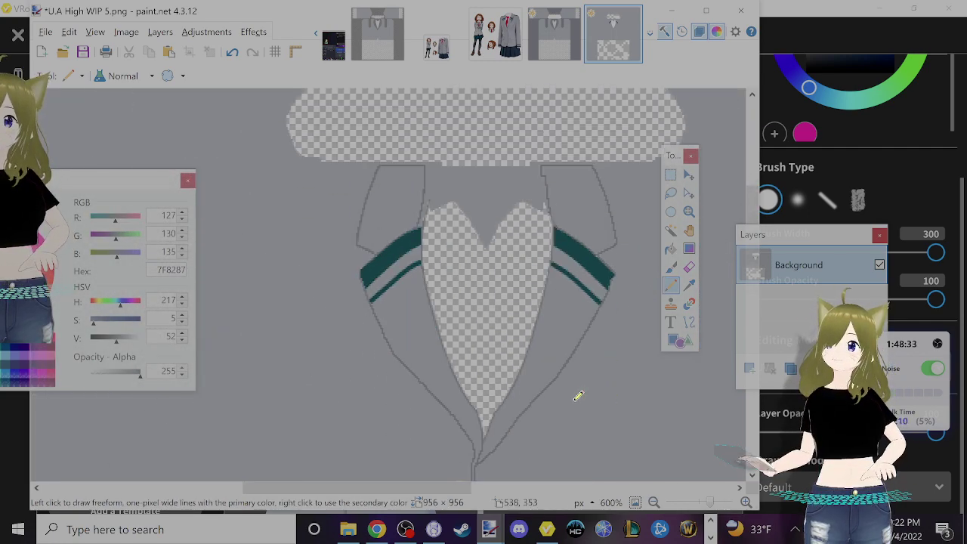
left_click(505, 32)
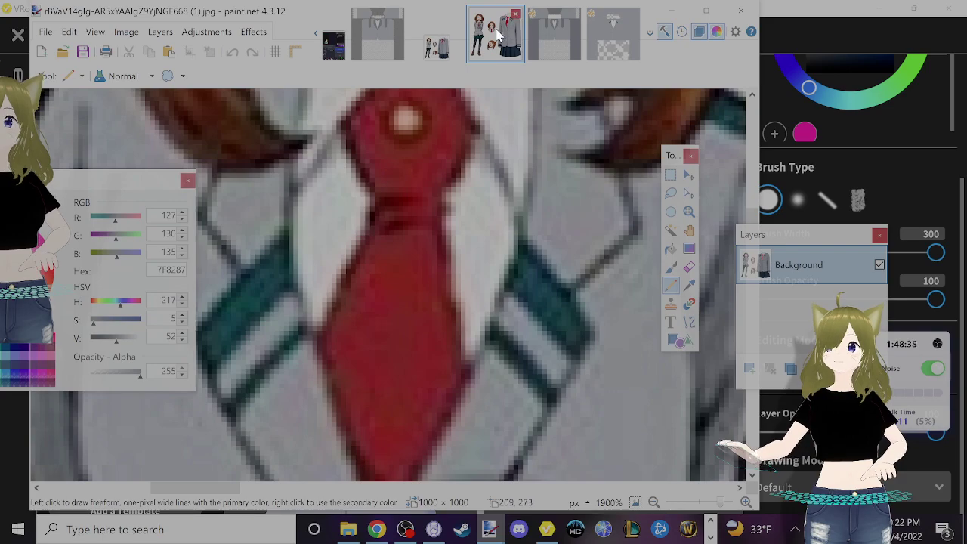
scroll(529, 236, "down", 5, "ctrl")
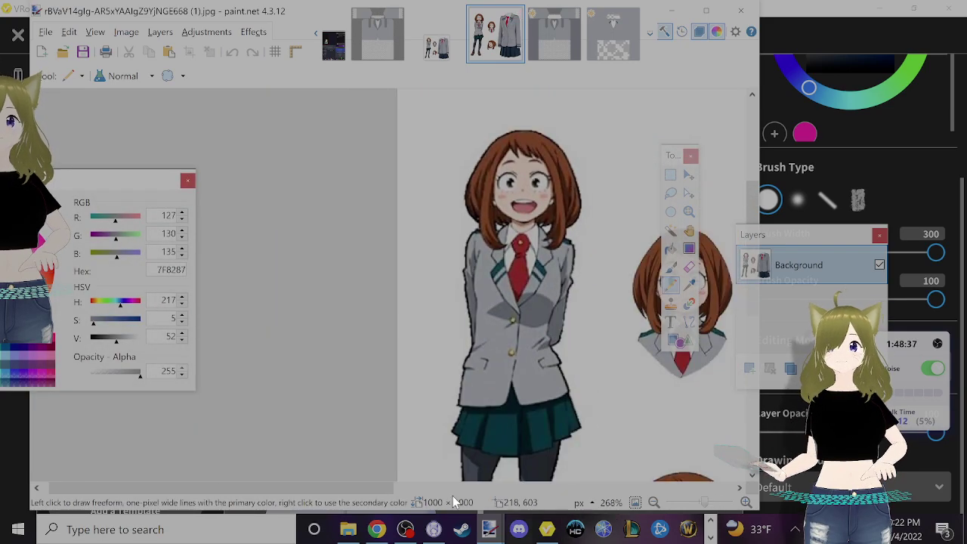
left_click_drag(363, 486, 621, 486)
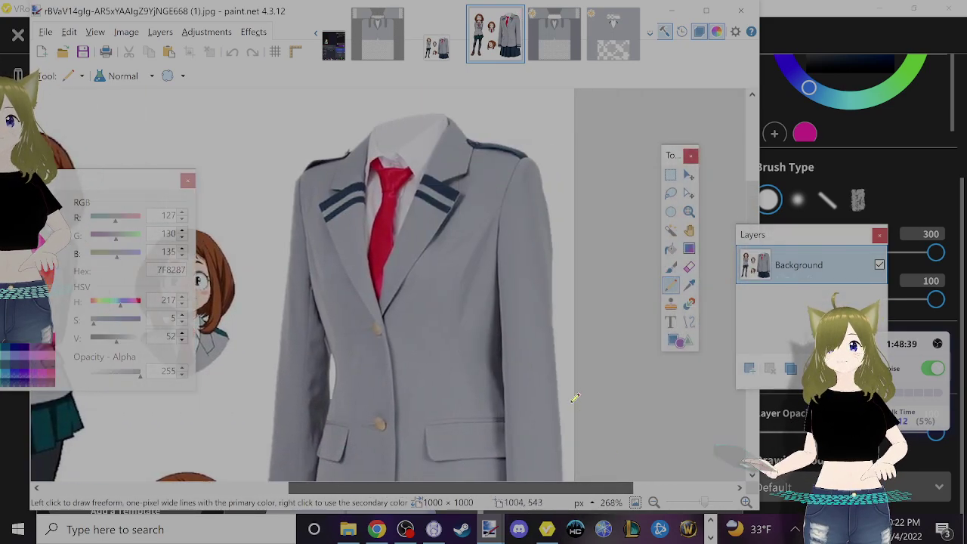
scroll(541, 373, "down", 2)
left_click_drag(487, 487, 377, 483)
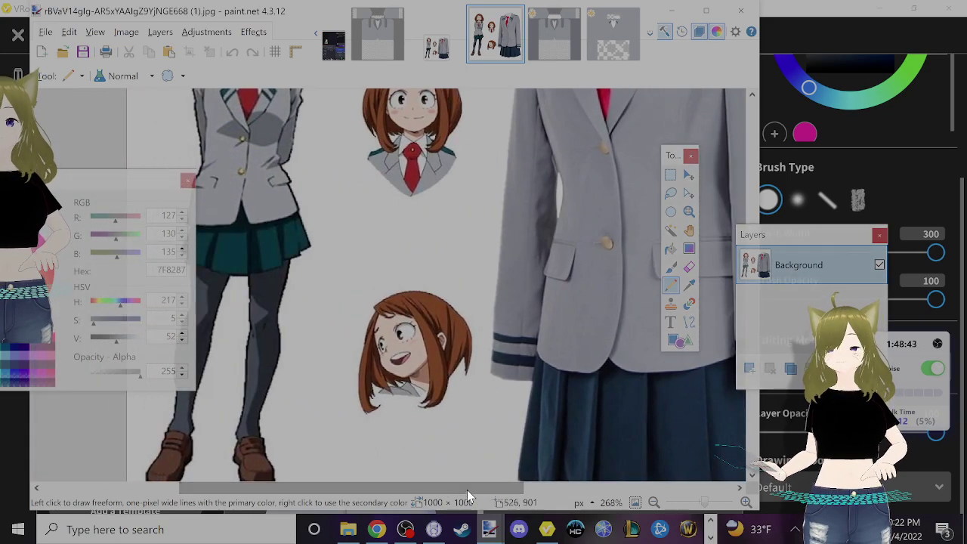
left_click_drag(467, 490, 518, 489)
- Check the texture layout in U.A High WIP 3.png and return to U.A High WIP 5.png
left_click(568, 34)
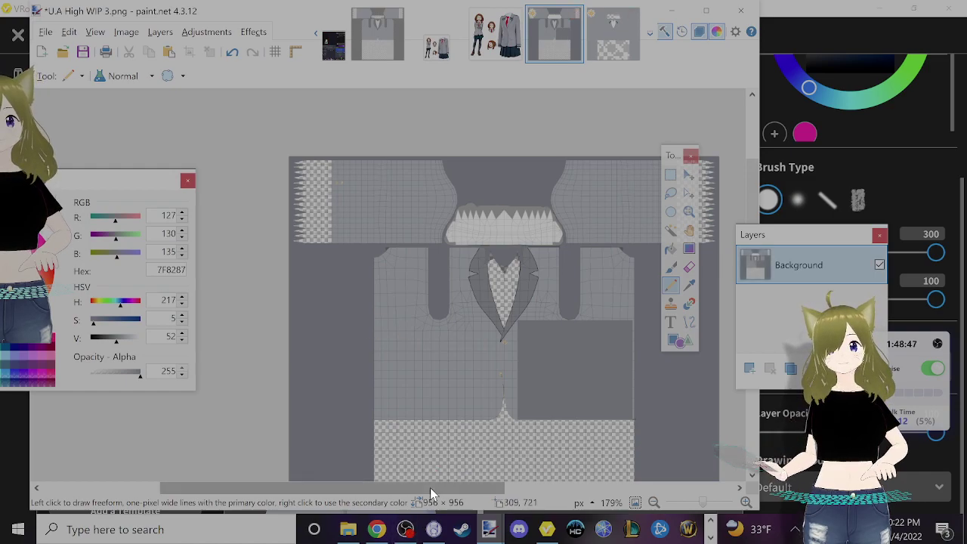
left_click_drag(430, 487, 499, 486)
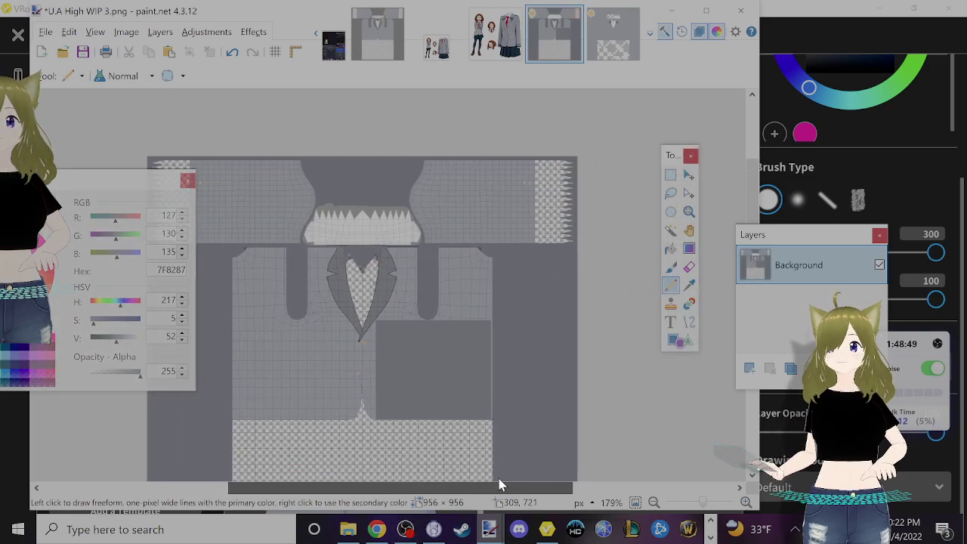
left_click(612, 34)
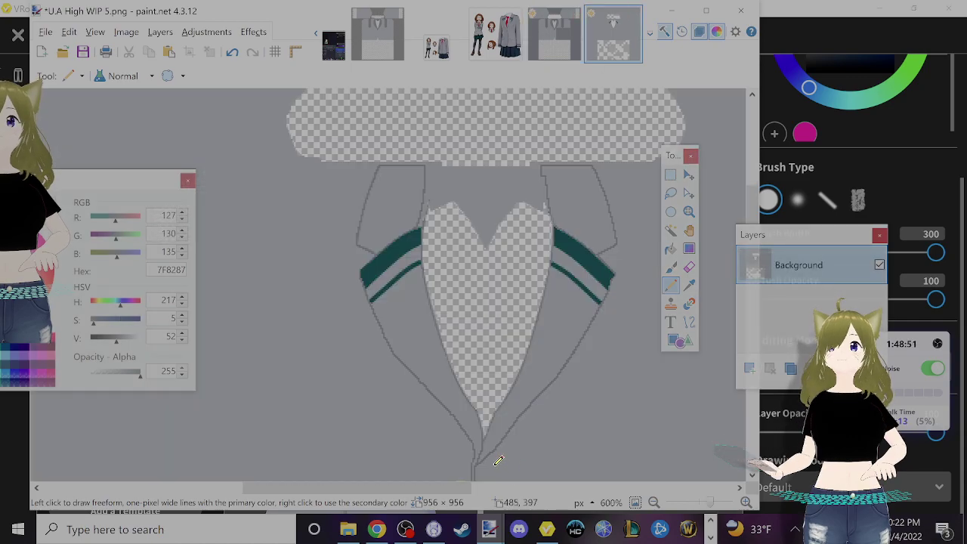
- Save the jacket texture with the lapel stripes to U.A High WIP 5.png
left_click_drag(456, 492, 619, 403)
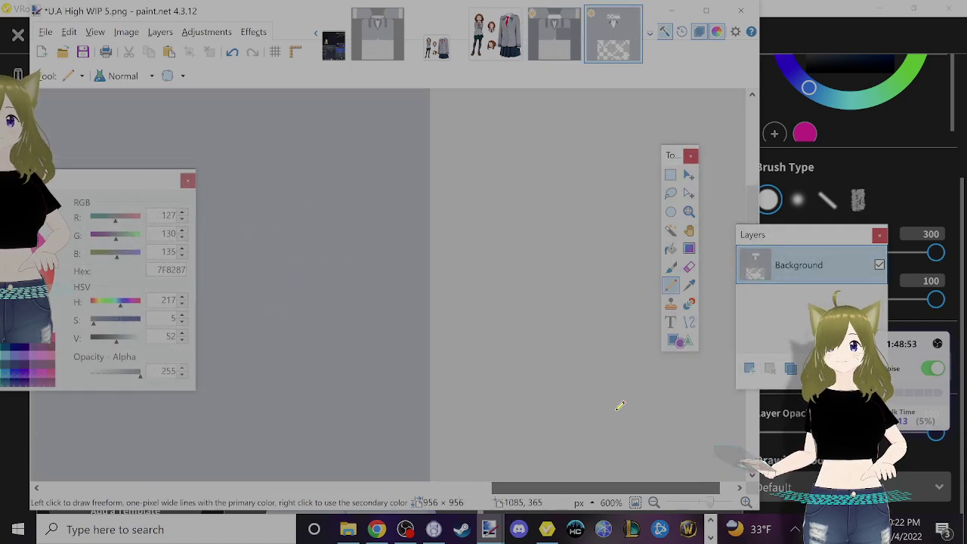
scroll(466, 352, "up", 5)
scroll(421, 323, "down", 2)
scroll(426, 326, "up", 1)
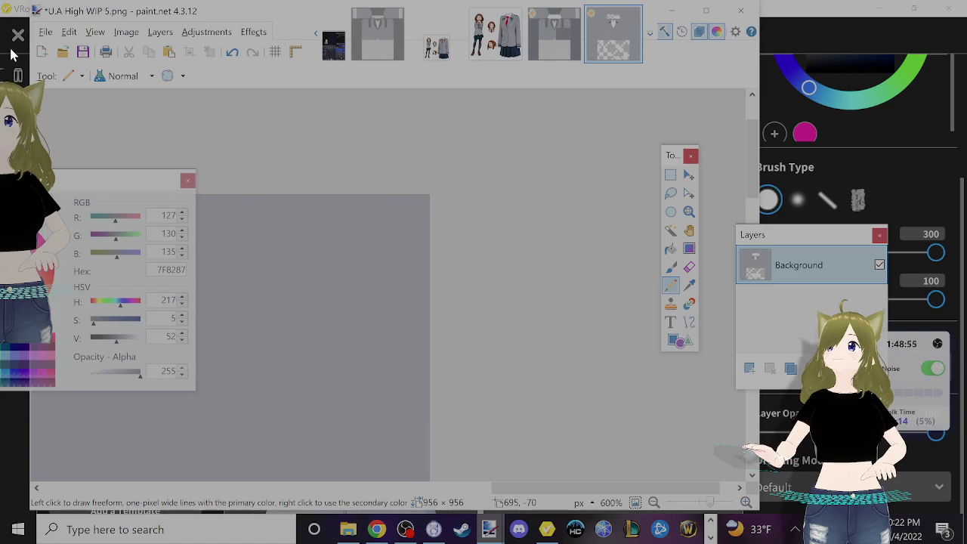
key("ctrl+s")
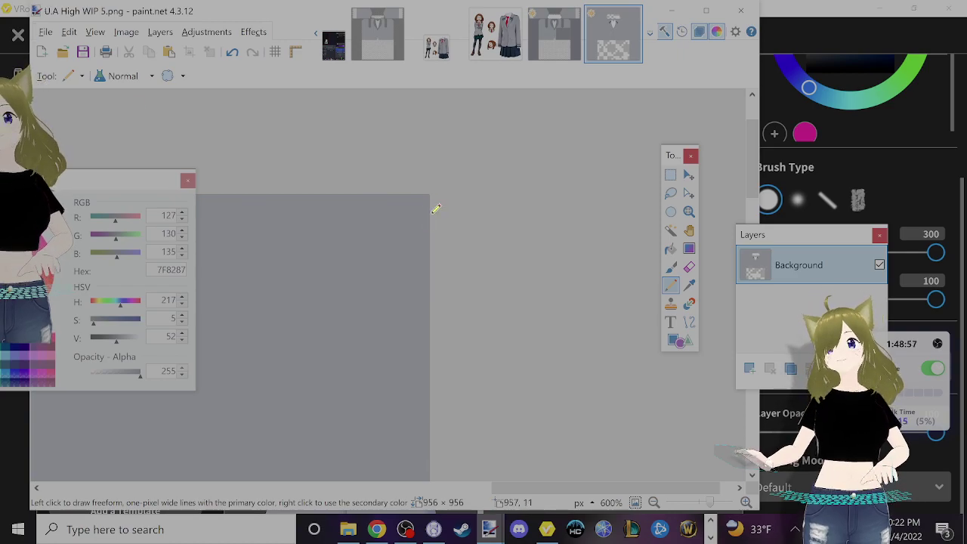
- Switch to VRoid Studio and import the image U.A High WIP 5 into the Long Coat's デフォルト画像 texture layer
left_click(559, 532)
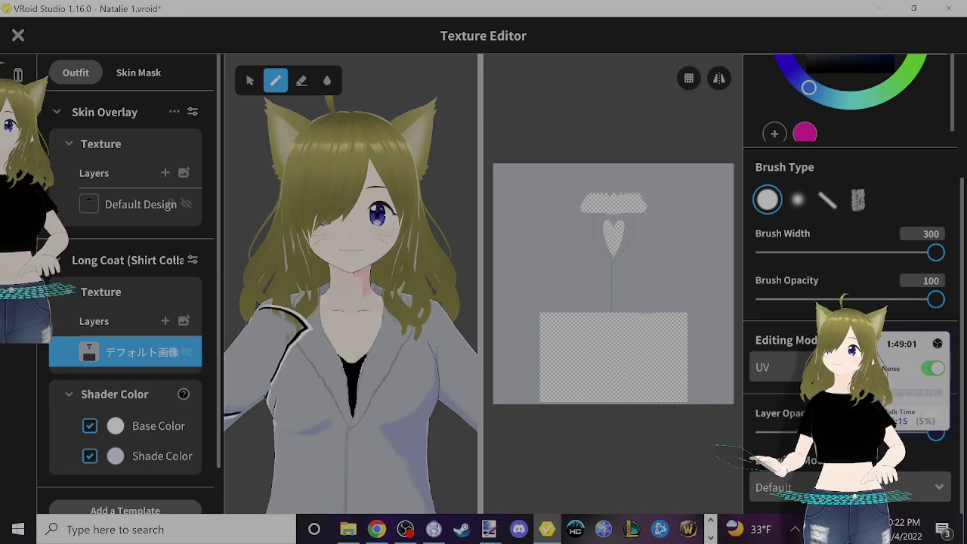
right_click(140, 366)
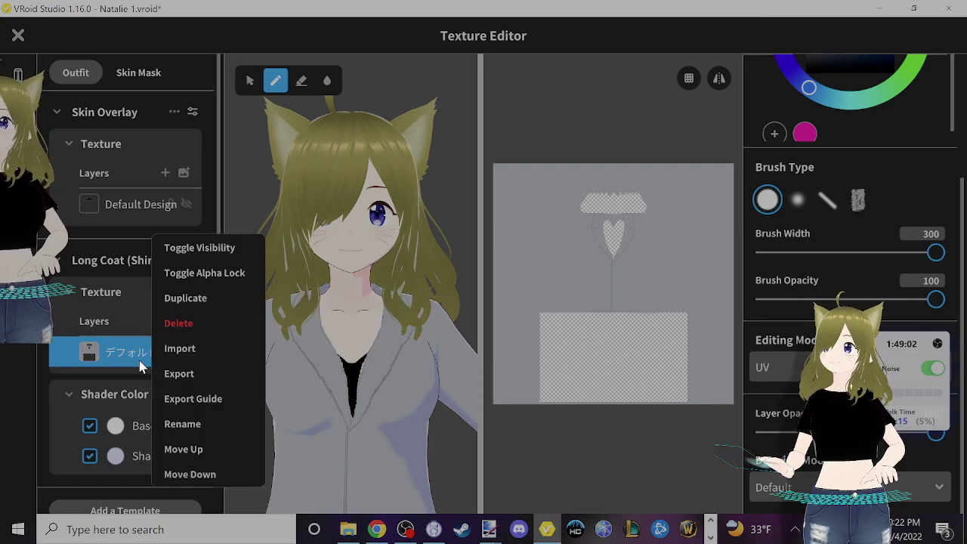
left_click(203, 350)
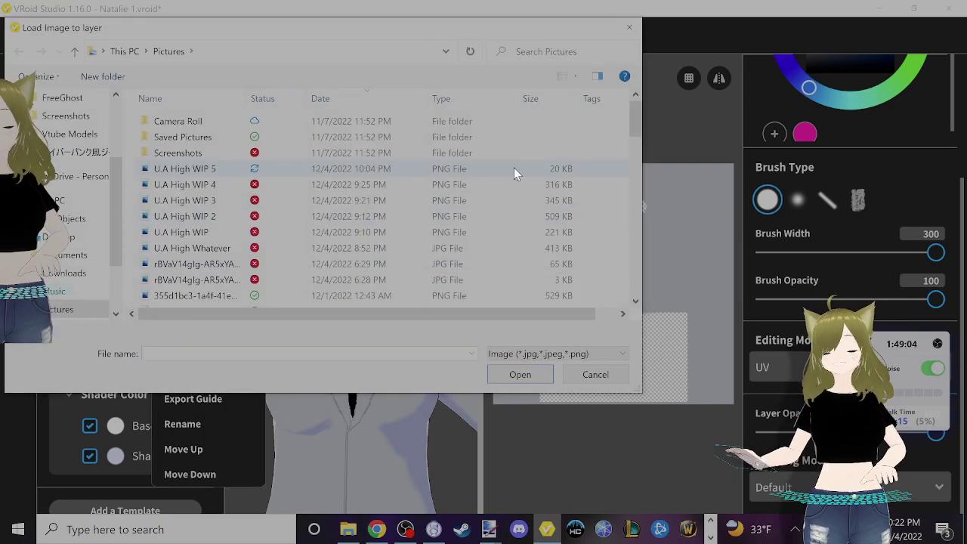
double_click(228, 168)
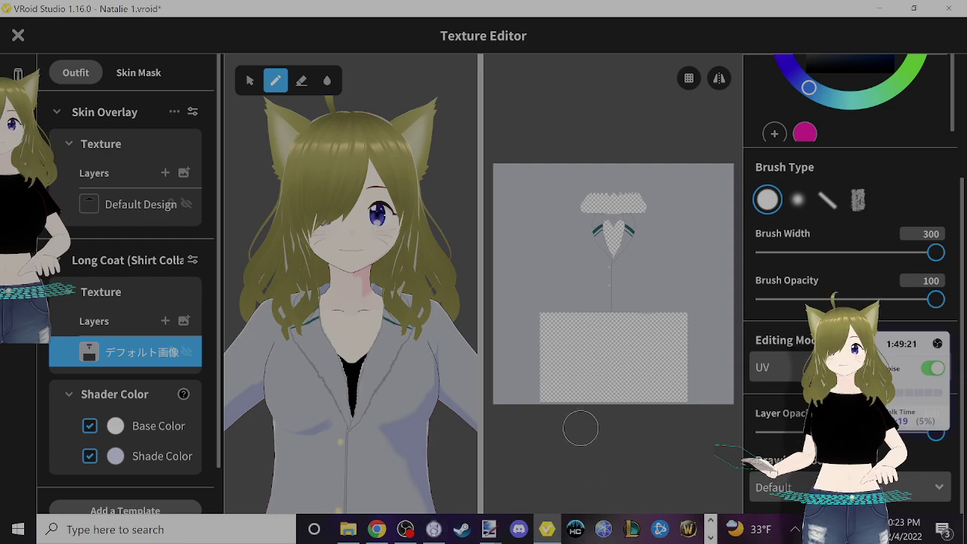
- Sample the teal #15494F from a lapel stripe on the flat coat texture as the brush color
left_click_drag(400, 392, 398, 394)
scroll(362, 378, "down", 1)
scroll(367, 432, "down", 4)
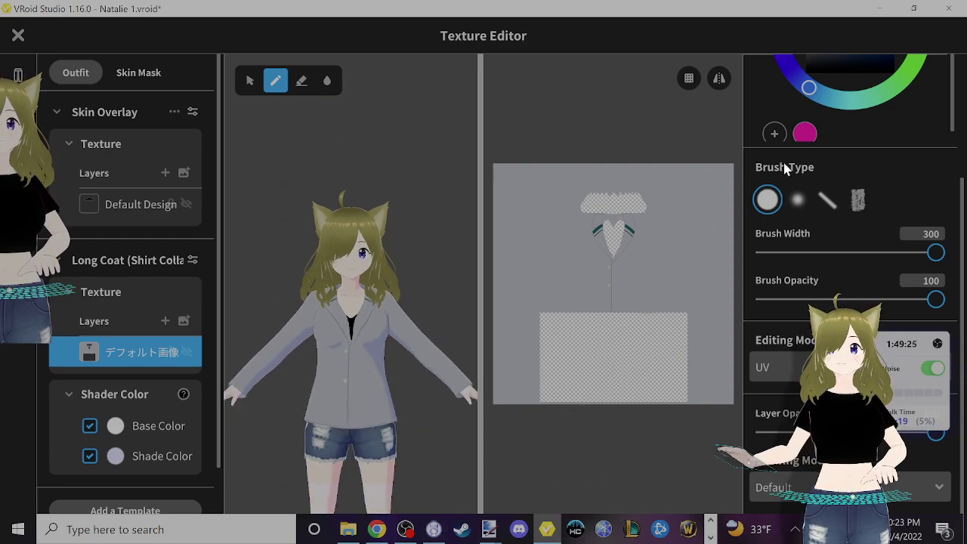
scroll(928, 156, "up", 1)
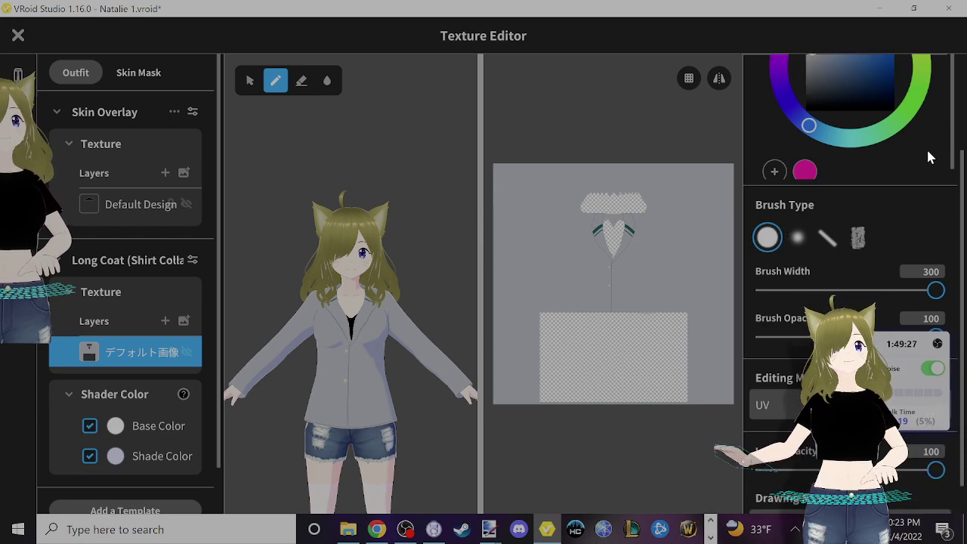
scroll(953, 98, "up", 4)
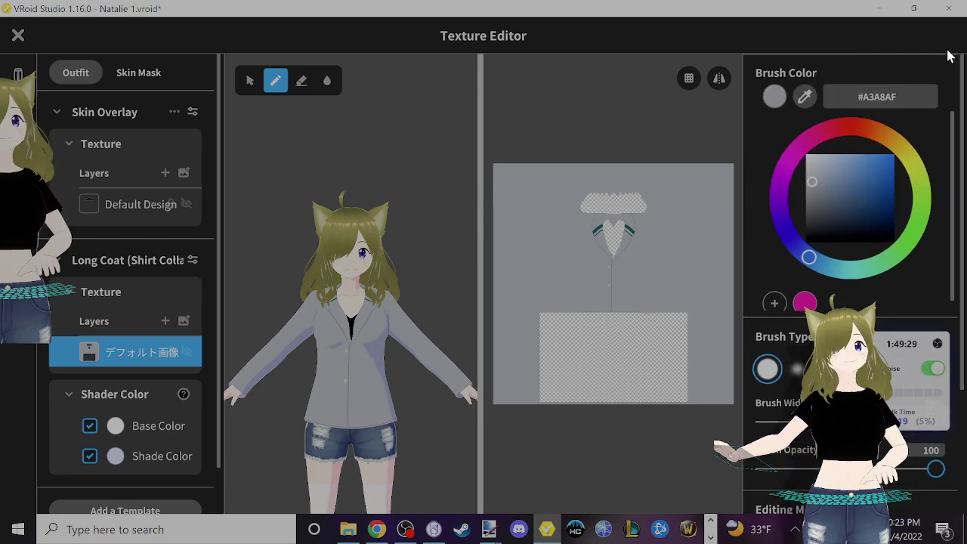
left_click(800, 99)
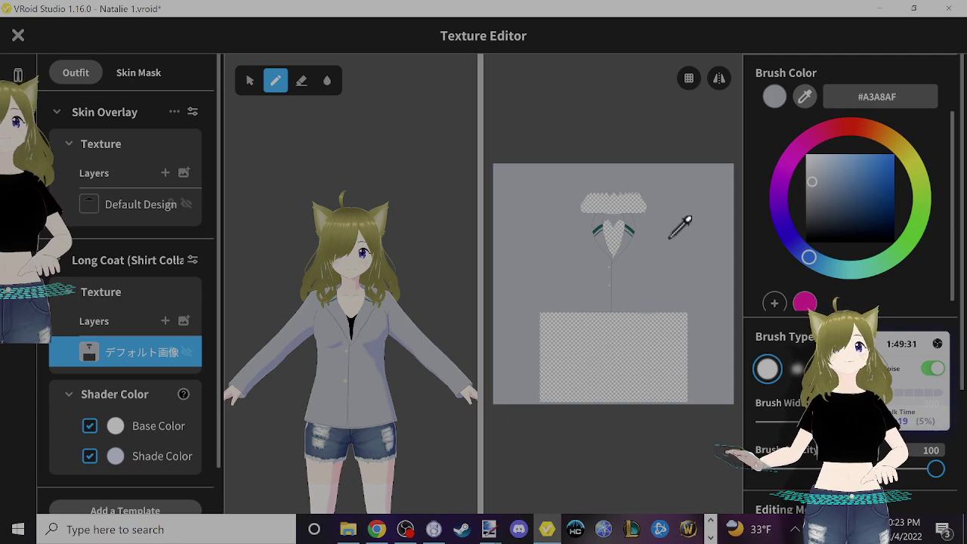
left_click(647, 127)
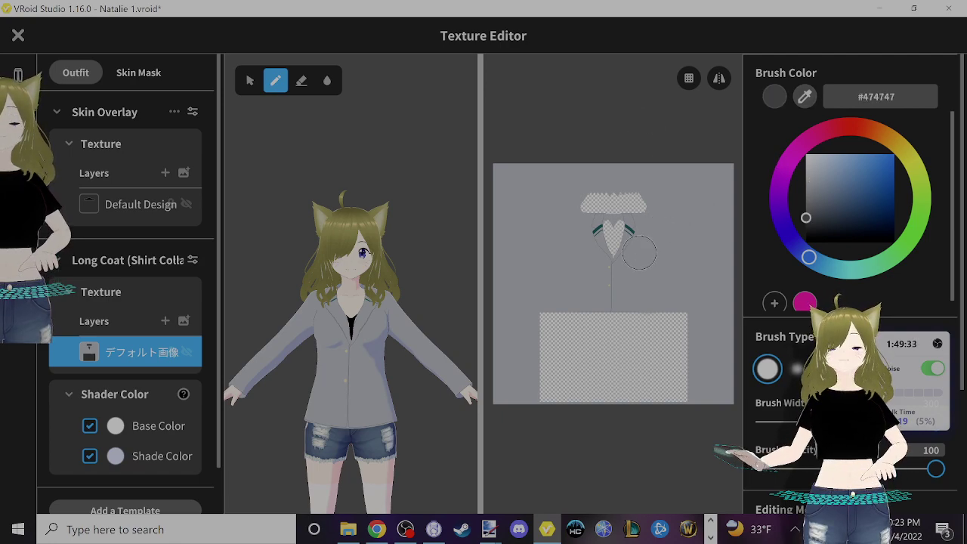
scroll(638, 248, "up", 3)
scroll(638, 248, "up", 1)
left_click(804, 97)
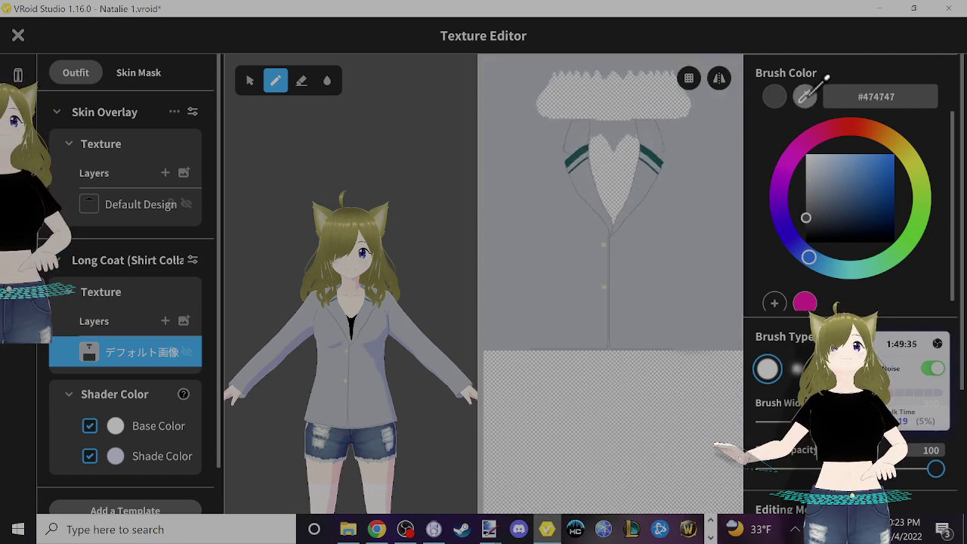
left_click(648, 151)
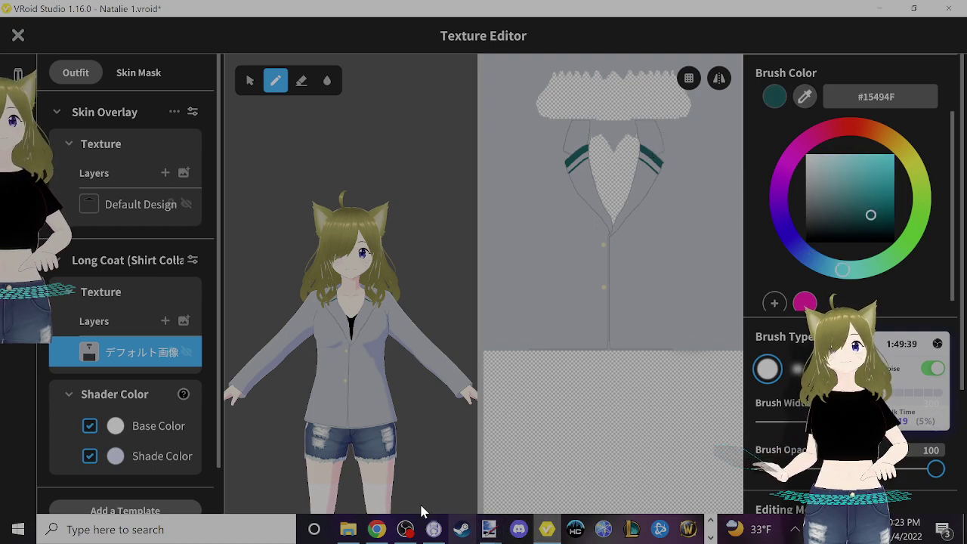
- Move the noise-cancelling overlay off the brush settings, choose the solid round brush at width 96, and enable mirrored painting
scroll(717, 263, "up", 1)
scroll(717, 263, "down", 3)
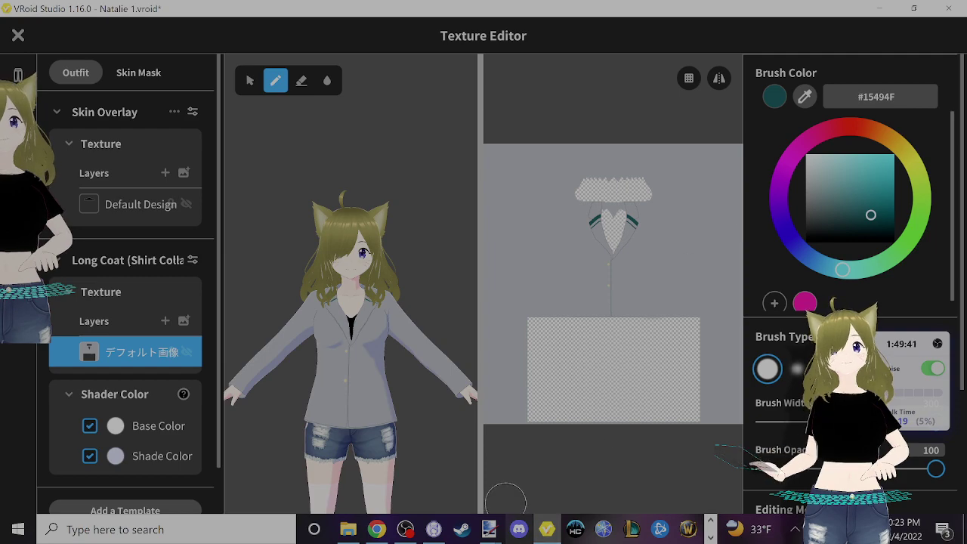
scroll(639, 399, "down", 1)
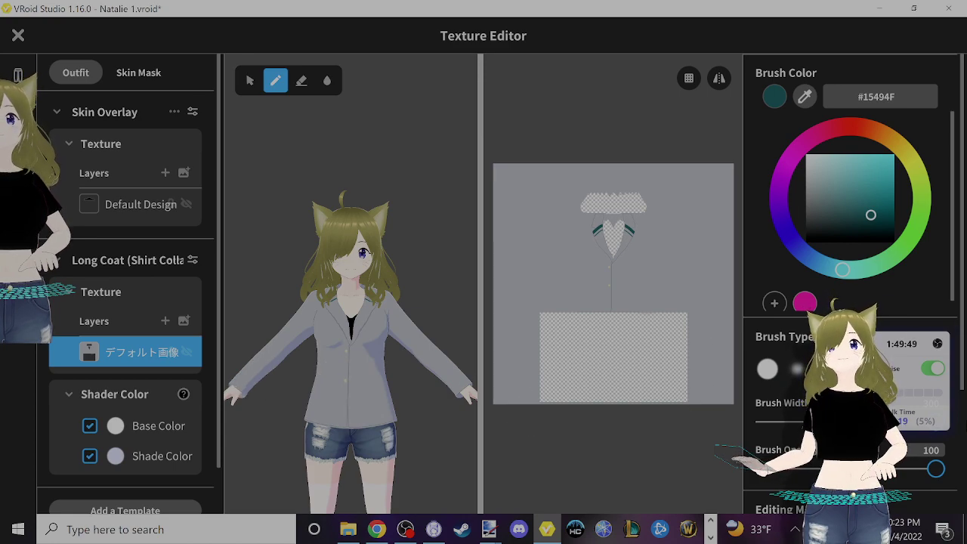
left_click_drag(930, 346, 929, 134)
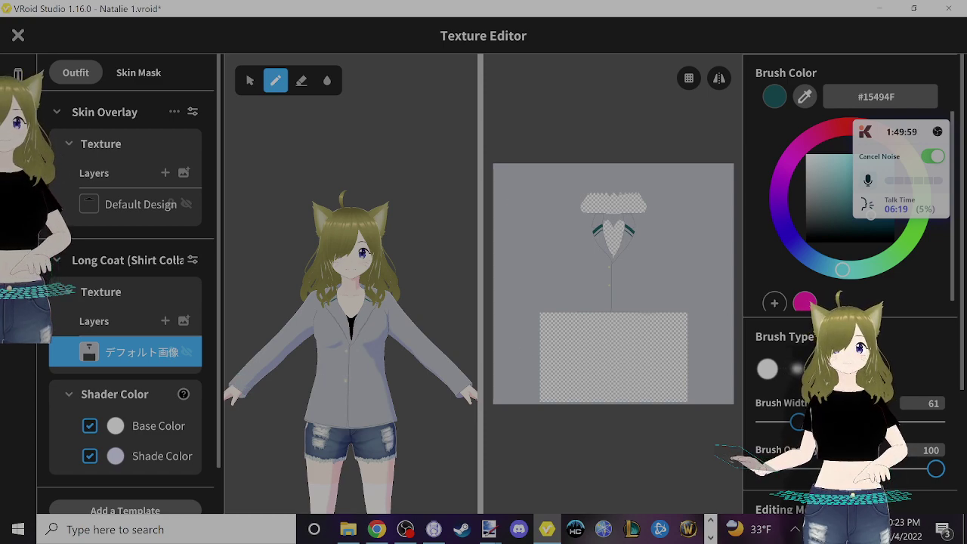
left_click(768, 368)
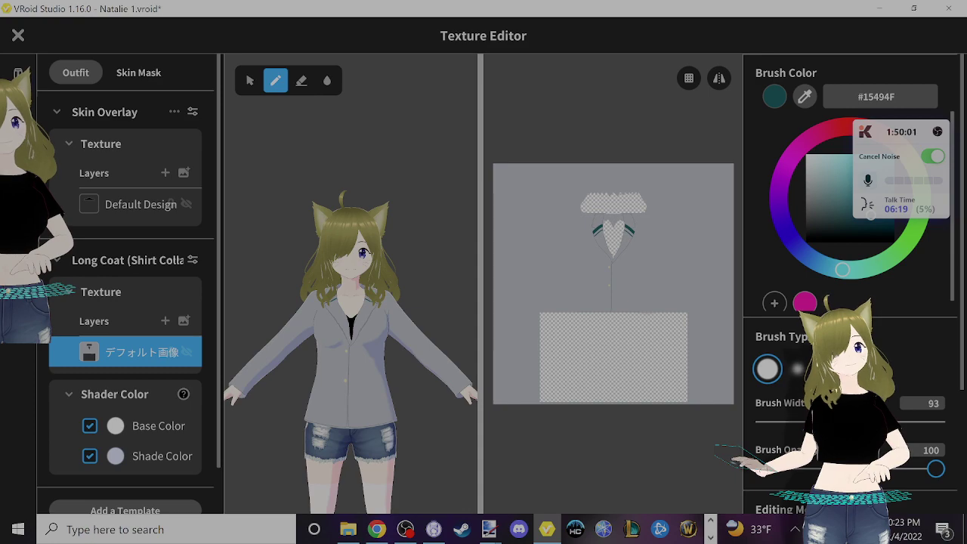
left_click(718, 78)
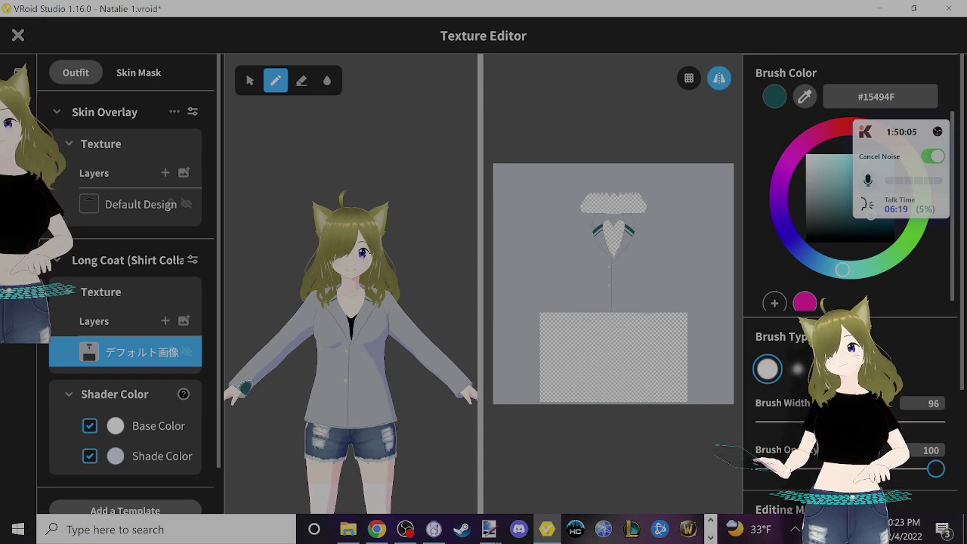
- Try teal marks on the 3D model's sleeve cuffs, undoing the unwanted ones and setting the brush width to 51
left_click(238, 383)
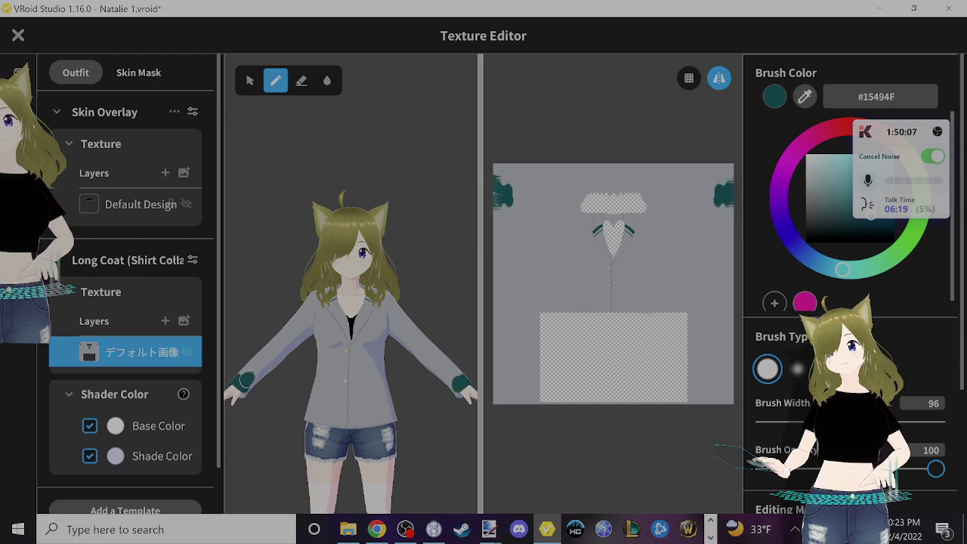
key("ctrl+z")
left_click_drag(821, 422, 792, 422)
left_click(240, 385)
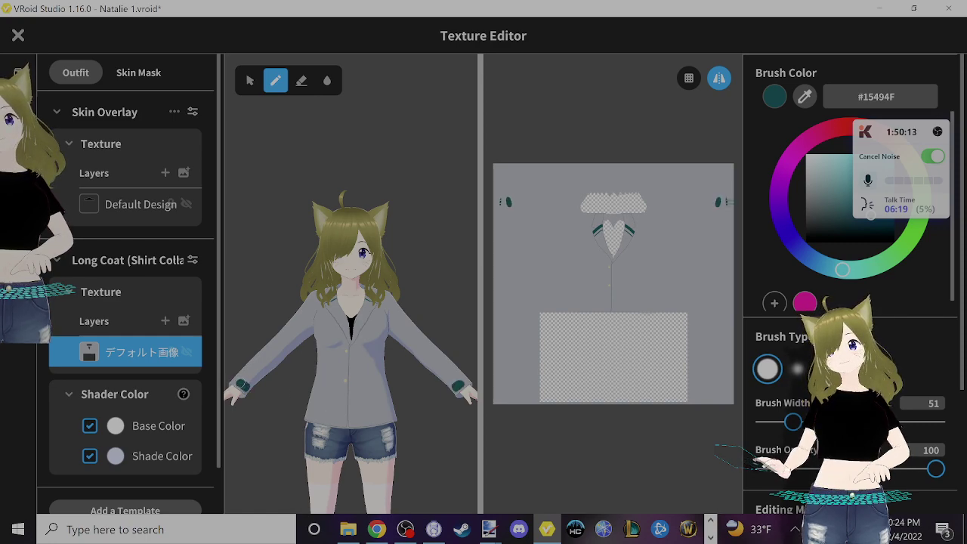
key("ctrl+z")
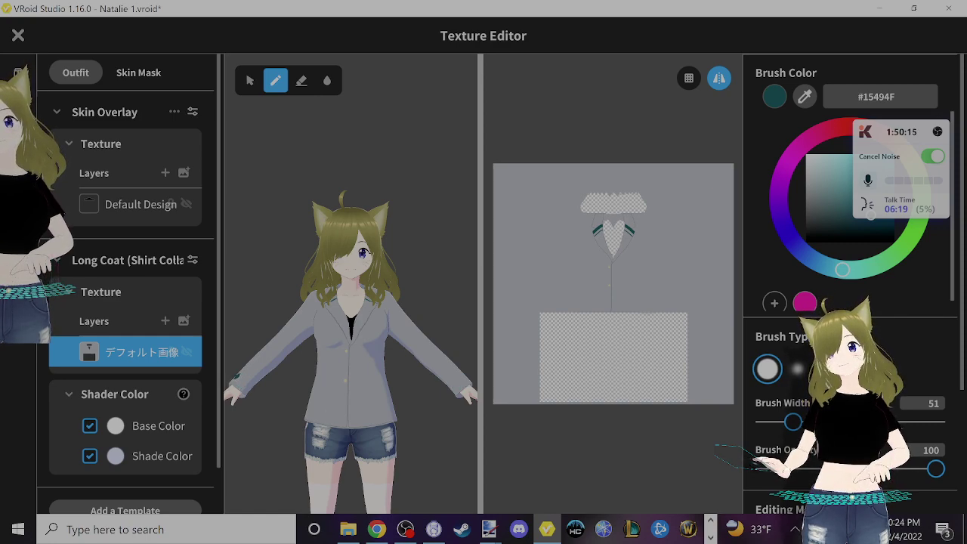
left_click(248, 383)
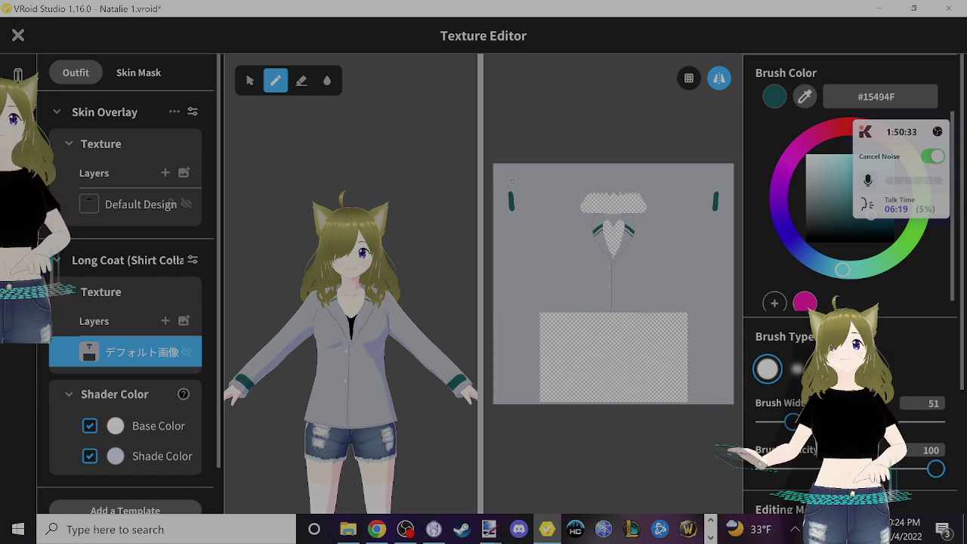
- Try mirrored teal cuff stripes down both sleeve areas of the flat coat texture at brush width 51, undoing each stroke
left_click_drag(509, 183, 511, 208)
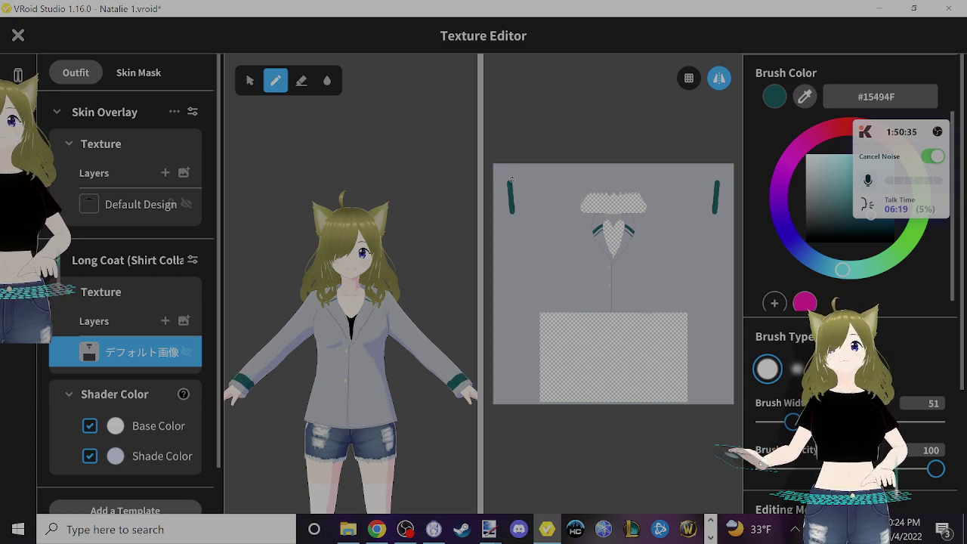
key("ctrl+z")
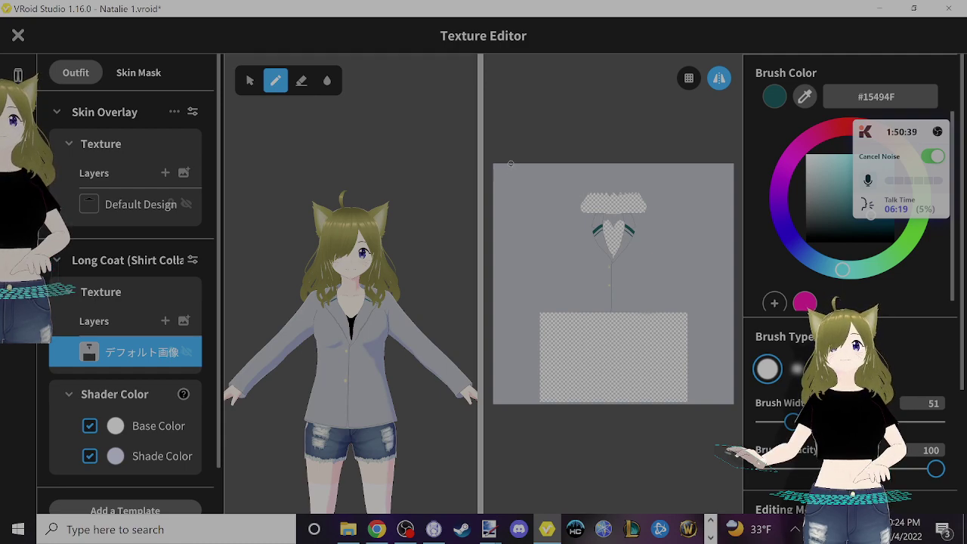
left_click_drag(512, 179, 514, 214)
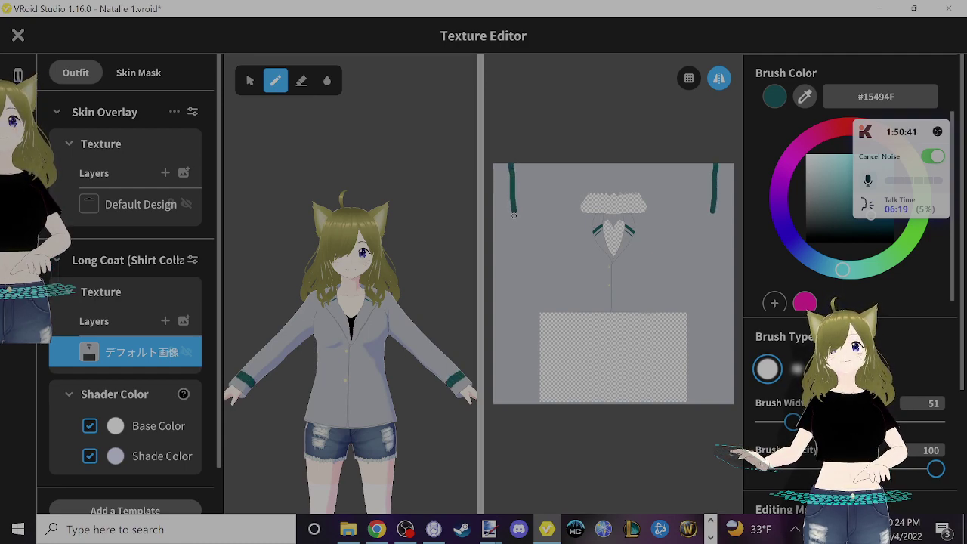
key("ctrl+z")
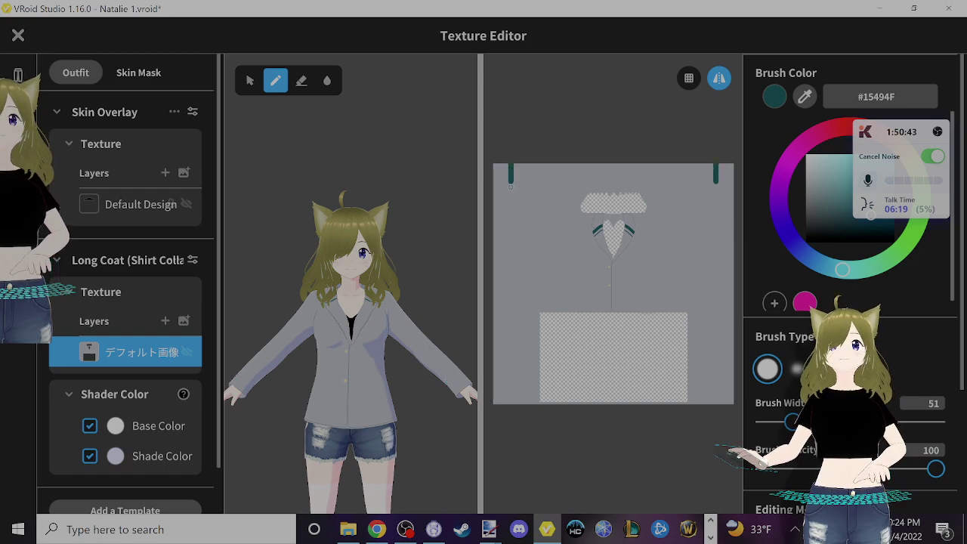
left_click_drag(511, 185, 512, 207)
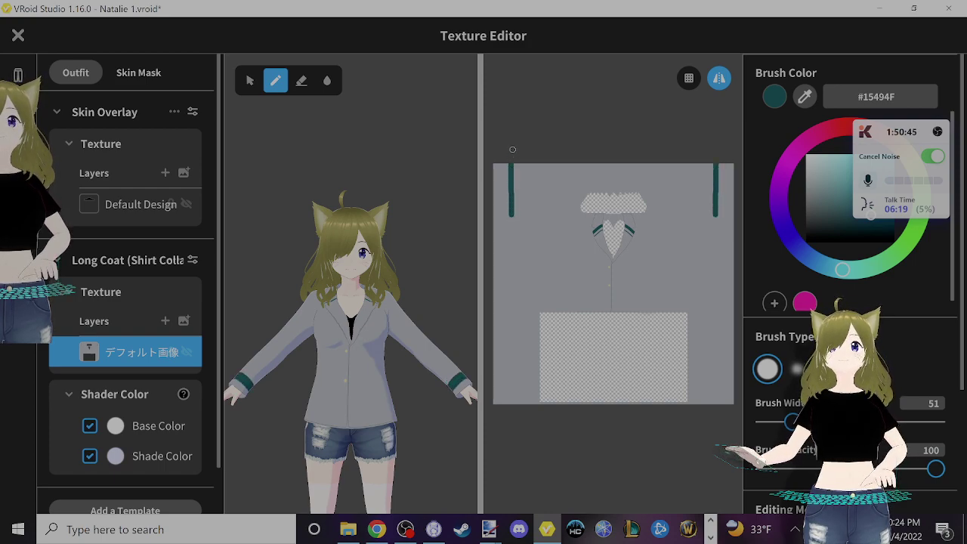
key("ctrl+z")
left_click_drag(512, 166, 512, 201)
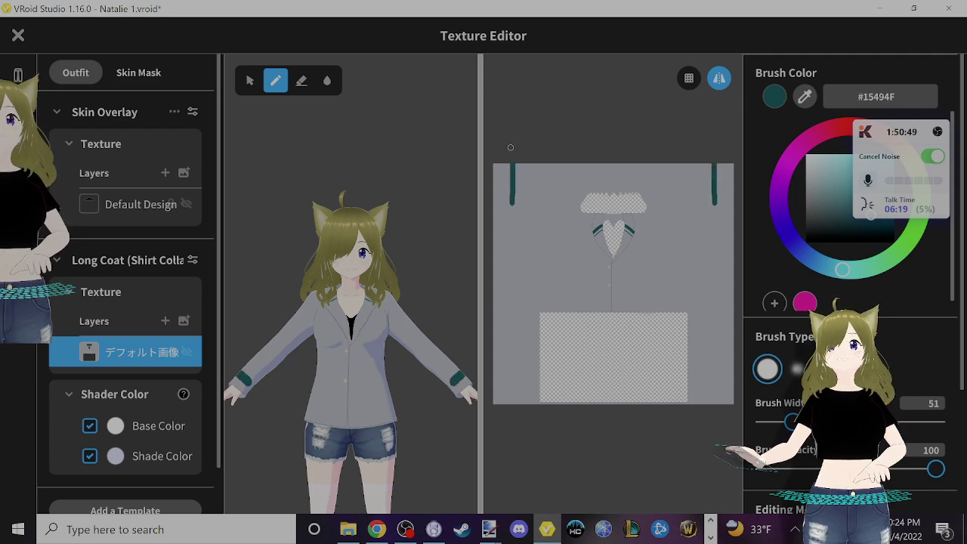
key("ctrl+z")
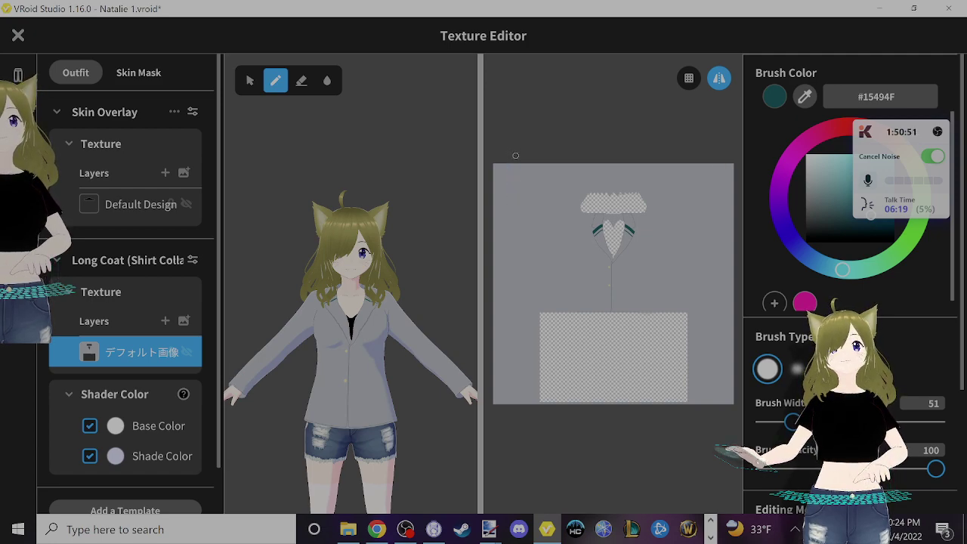
left_click_drag(512, 162, 515, 189)
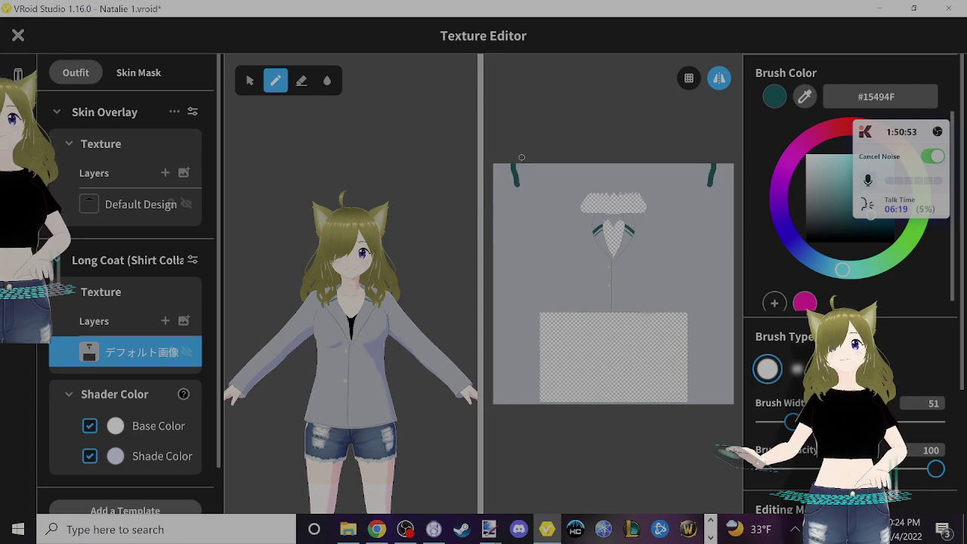
key("ctrl+z")
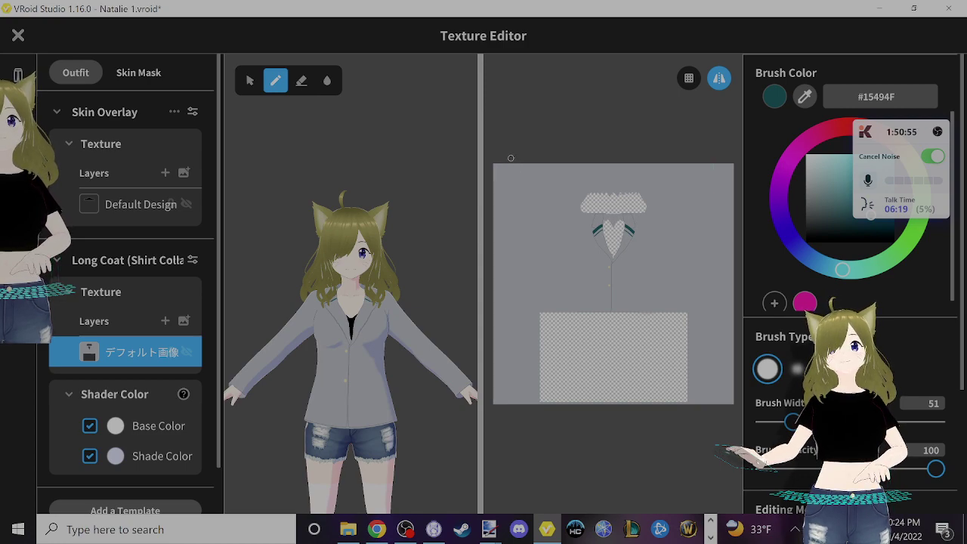
left_click_drag(509, 160, 508, 190)
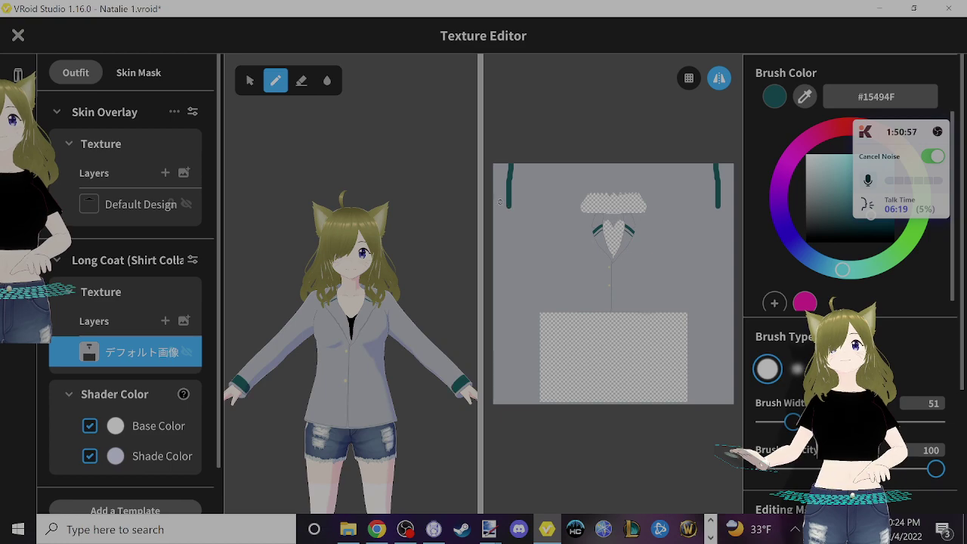
key("ctrl+z")
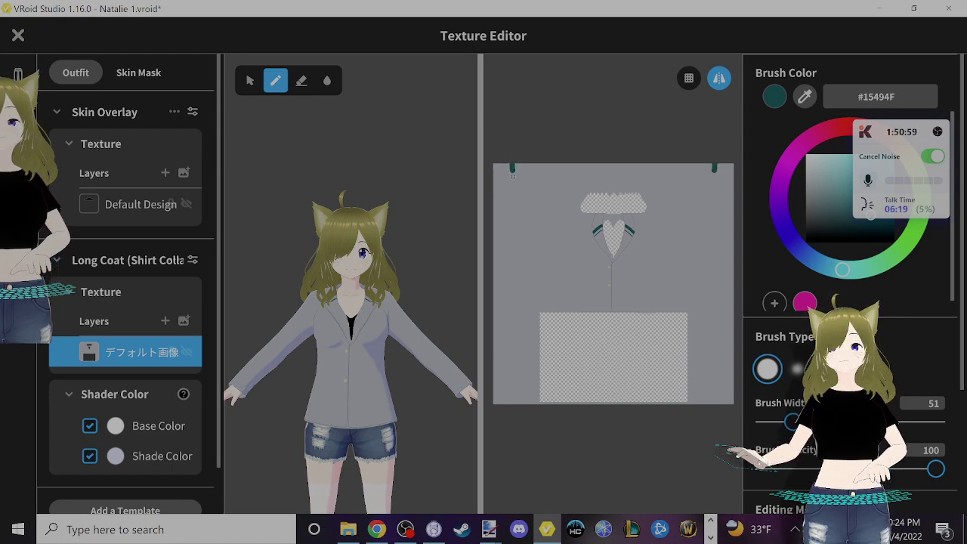
left_click_drag(512, 165, 513, 189)
key("ctrl+z")
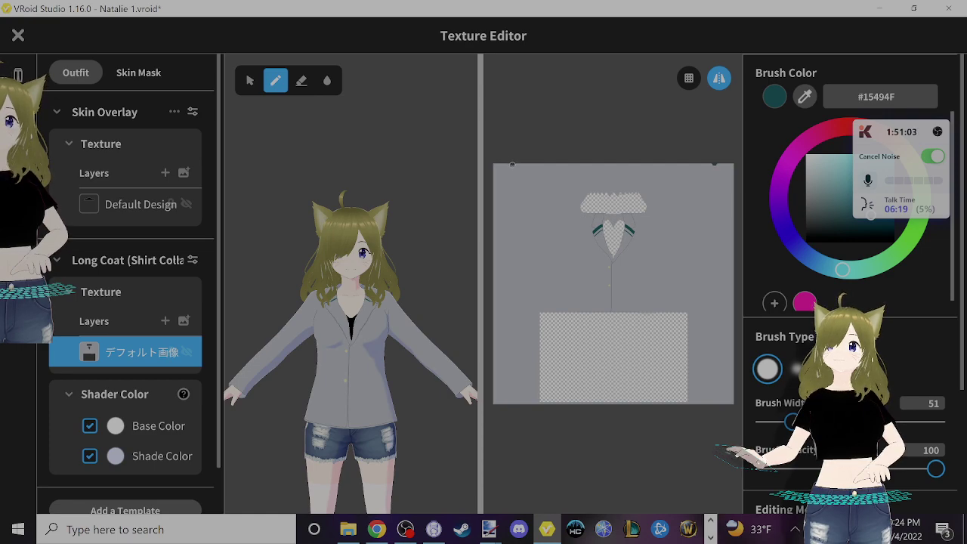
left_click_drag(512, 165, 511, 213)
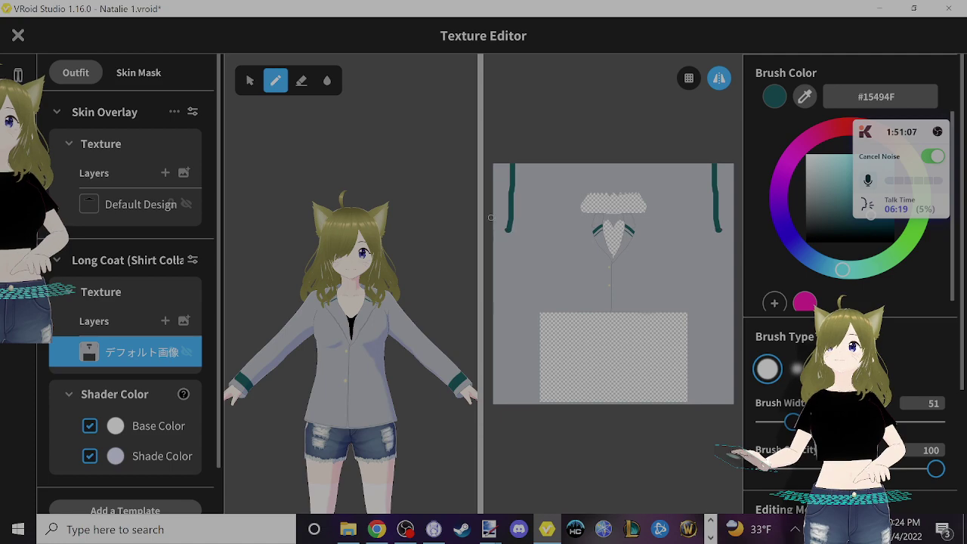
key("ctrl+z")
- Set the brush width to 37 and try thinner mirrored cuff stripes on the flat coat texture, undoing each trial
left_click_drag(790, 421, 785, 427)
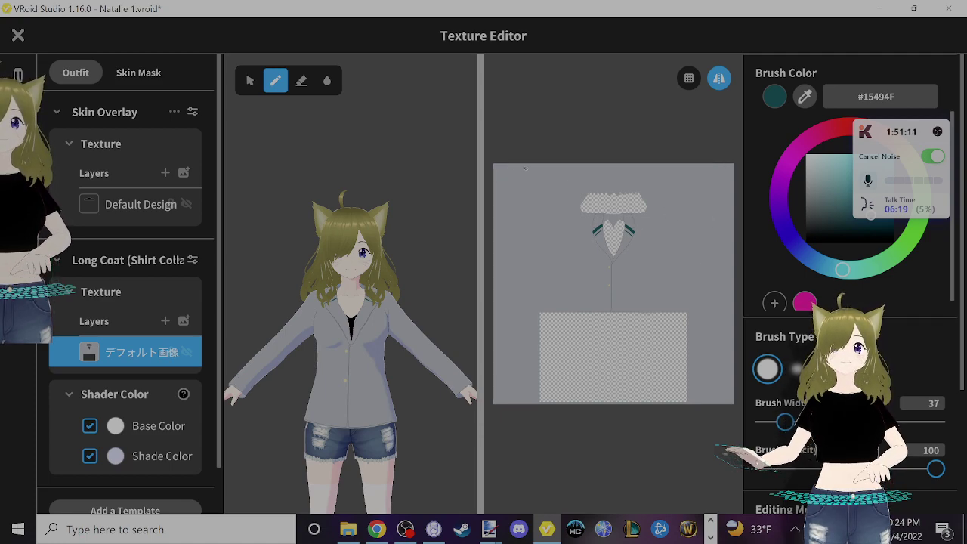
left_click_drag(514, 159, 513, 210)
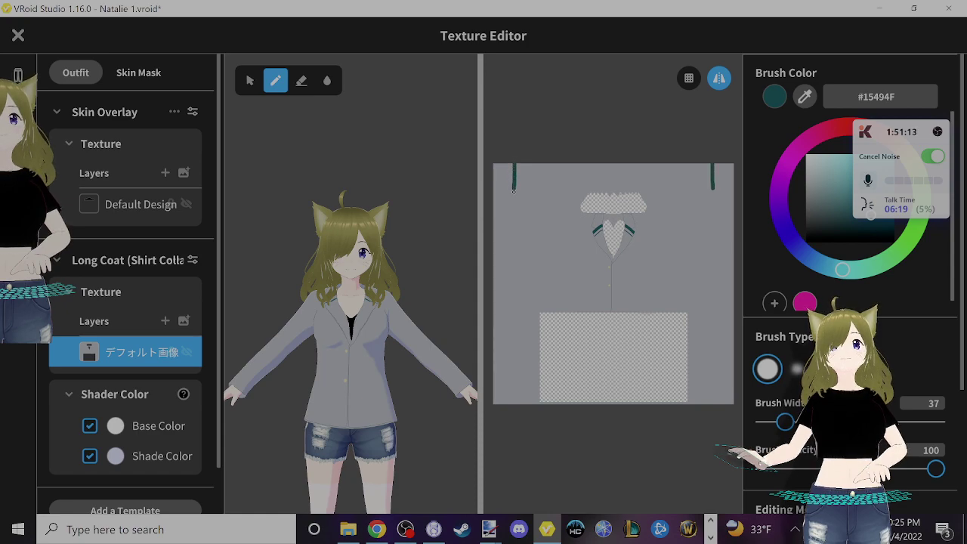
key("ctrl+z")
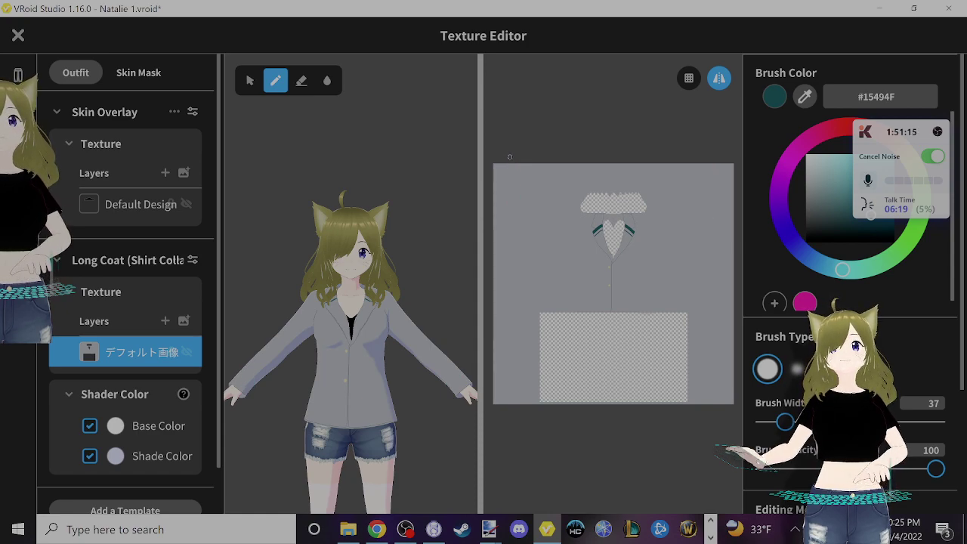
left_click_drag(510, 164, 510, 215)
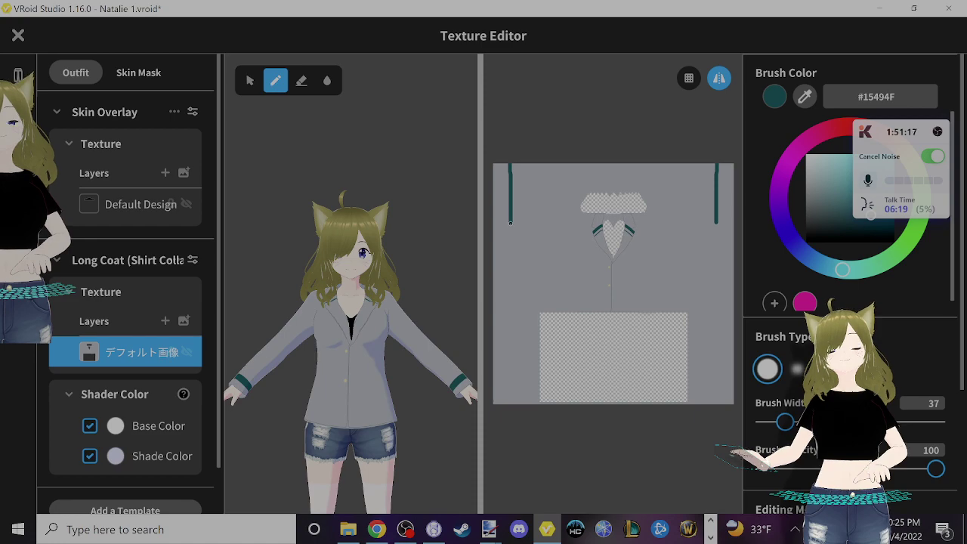
key("ctrl+z")
- Try straight cuff stripes closer to the flat texture's outer side edges, check them on the rotated 3D model, and undo them
left_click_drag(507, 159, 506, 195)
key("ctrl+z")
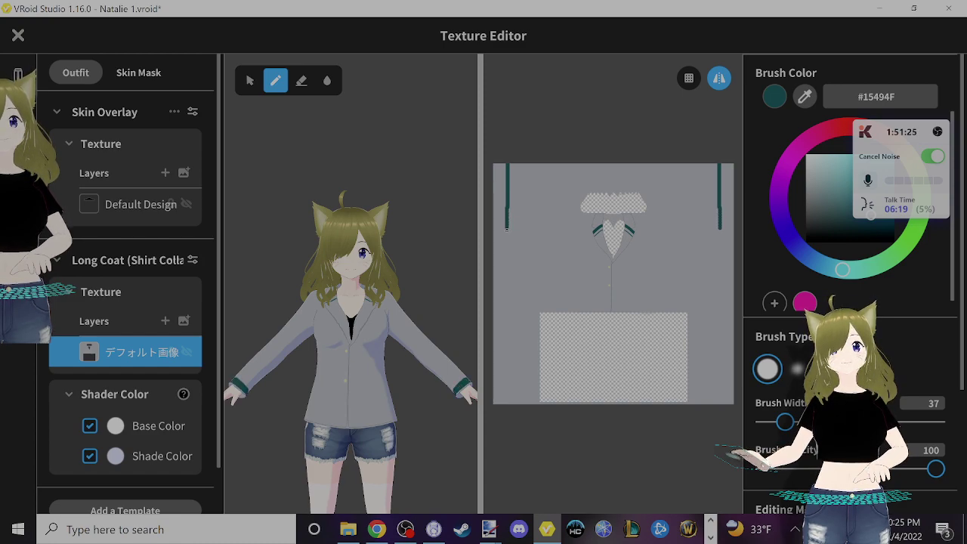
mouse_move(293, 389)
right_mouse_down()
mouse_move(341, 371)
mouse_move(289, 378)
mouse_move(292, 389)
right_mouse_up()
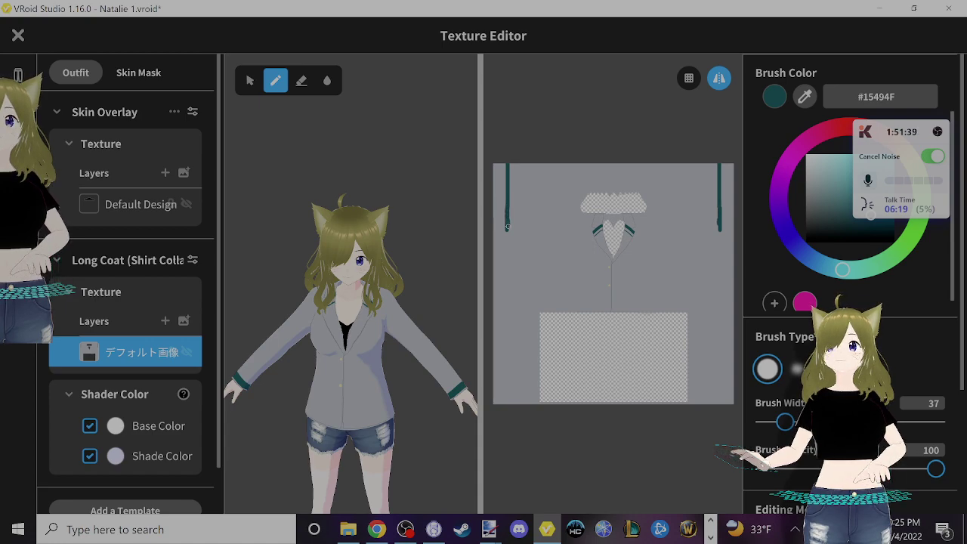
key("ctrl+z")
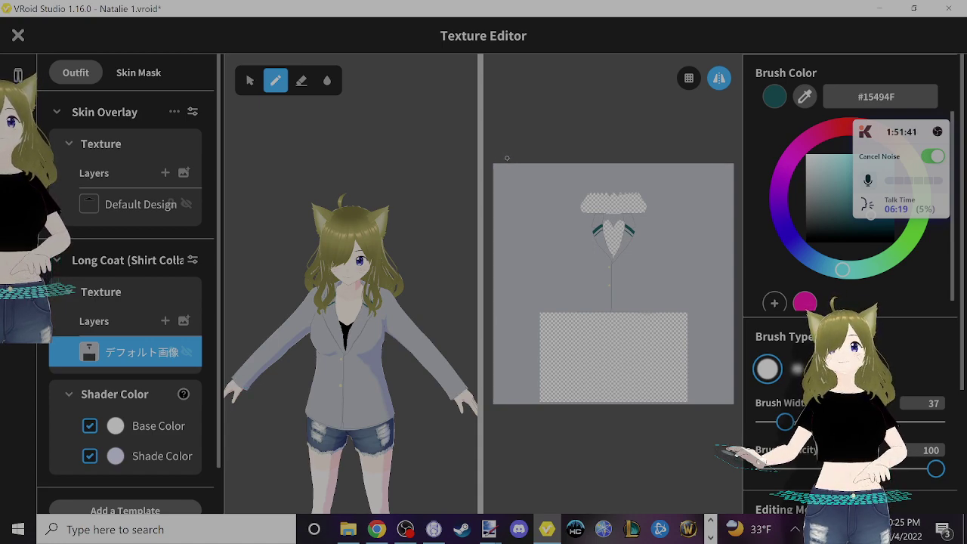
key("ctrl+z")
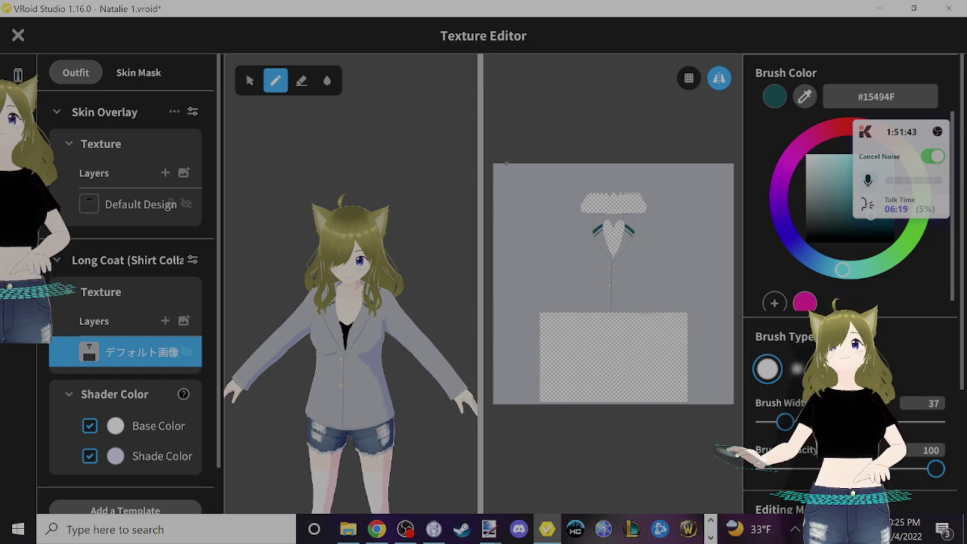
left_click_drag(506, 186, 506, 219)
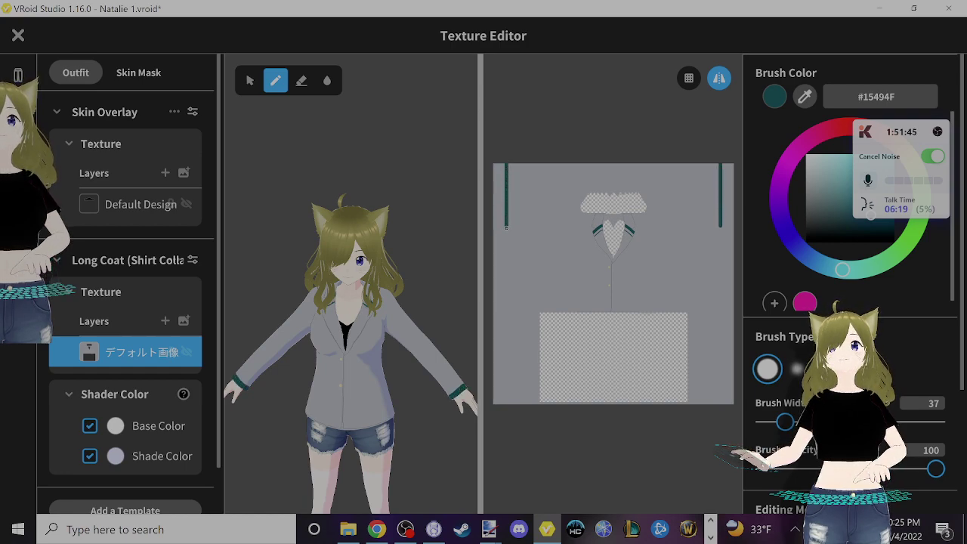
right_click_drag(259, 344, 267, 341)
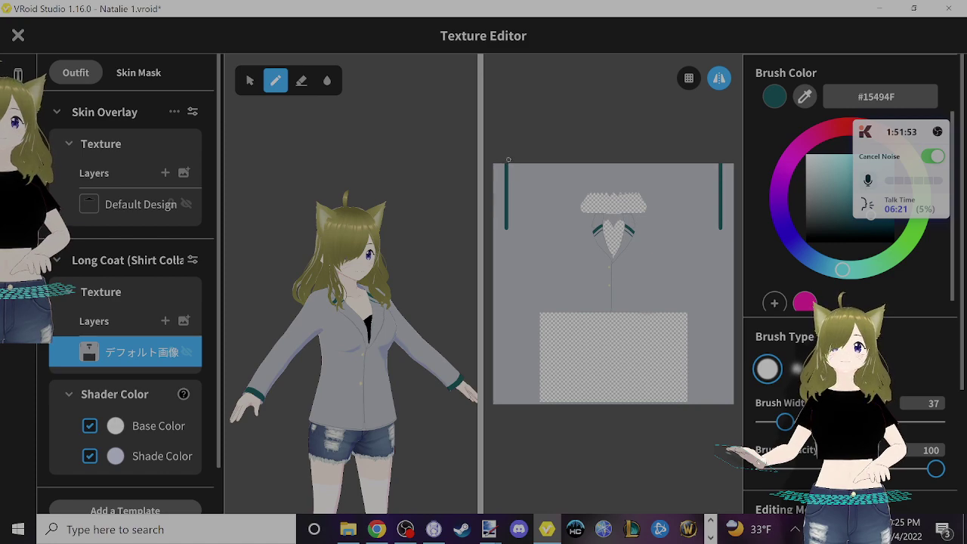
key("ctrl+z")
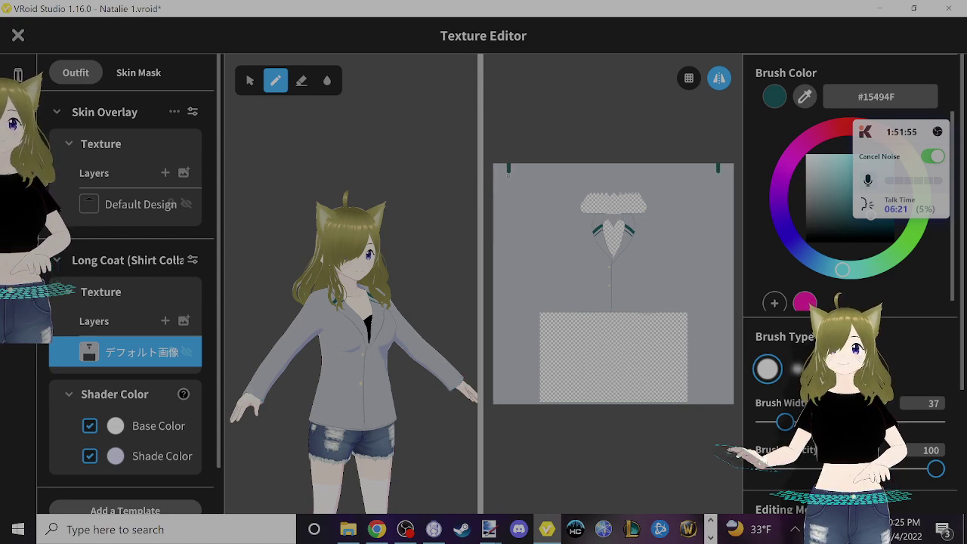
key("ctrl+z")
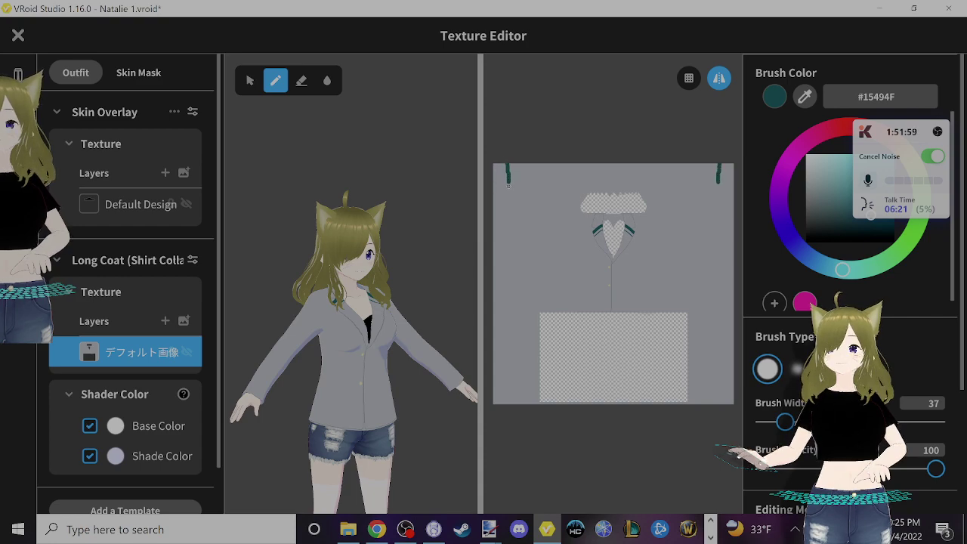
- Try cuff stripes slightly farther in from the texture's side edges, inspect both sleeves on the 3D model, and undo them
left_click_drag(507, 181, 507, 243)
key("ctrl+z")
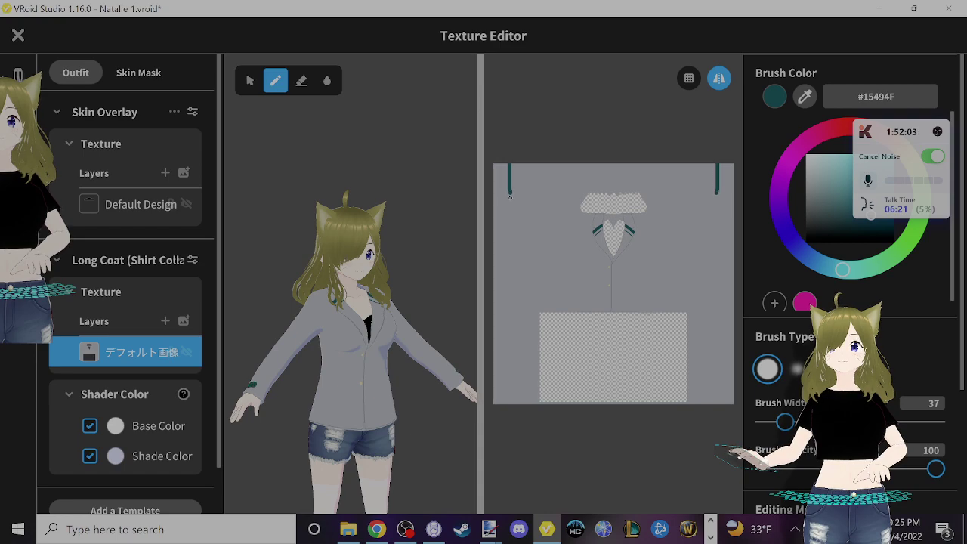
key("ctrl+z")
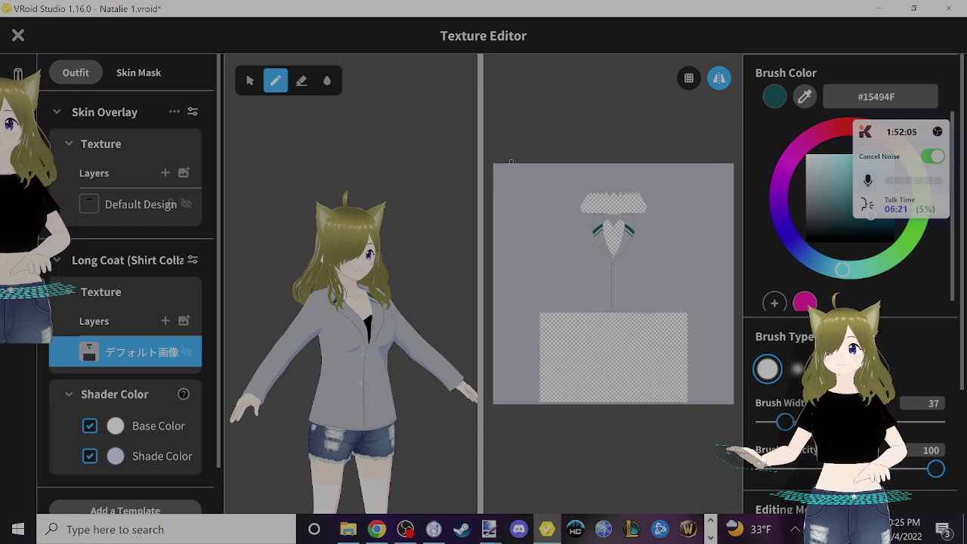
left_click_drag(510, 167, 513, 201)
key("ctrl+z")
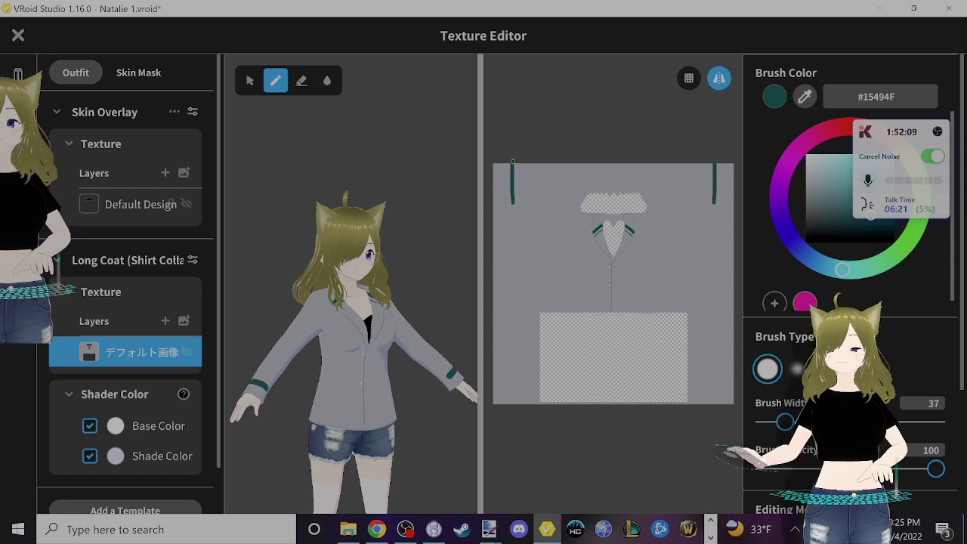
key("ctrl+z")
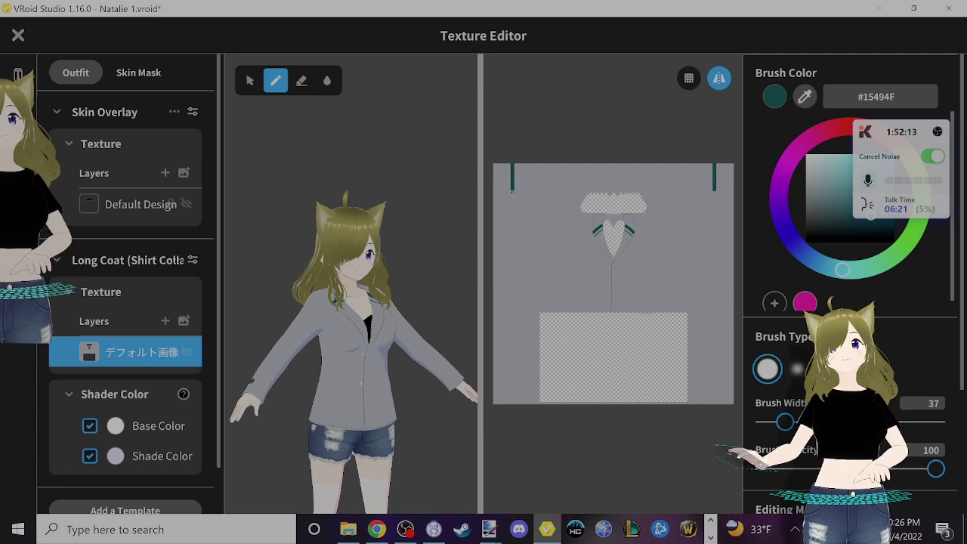
left_click_drag(513, 201, 512, 215)
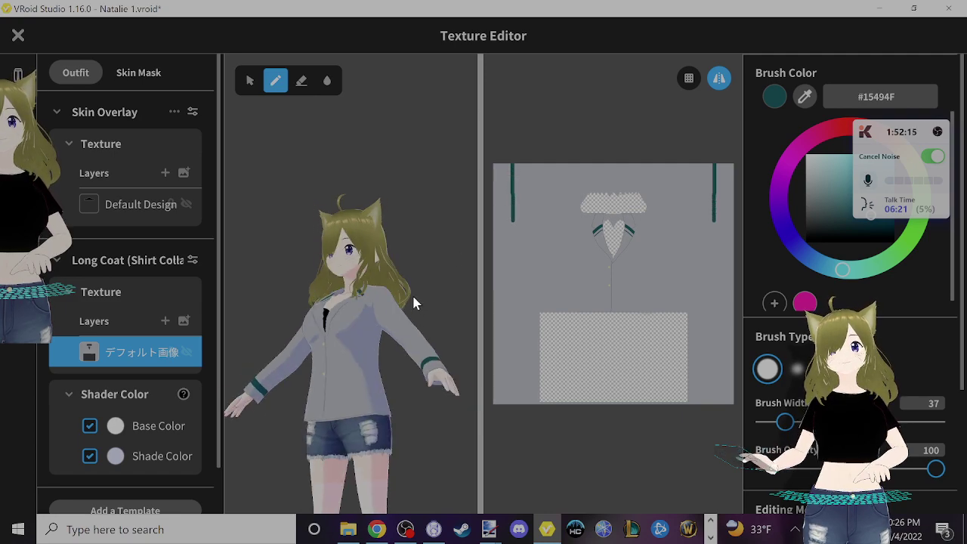
right_click_drag(412, 293, 418, 294)
key("ctrl+z")
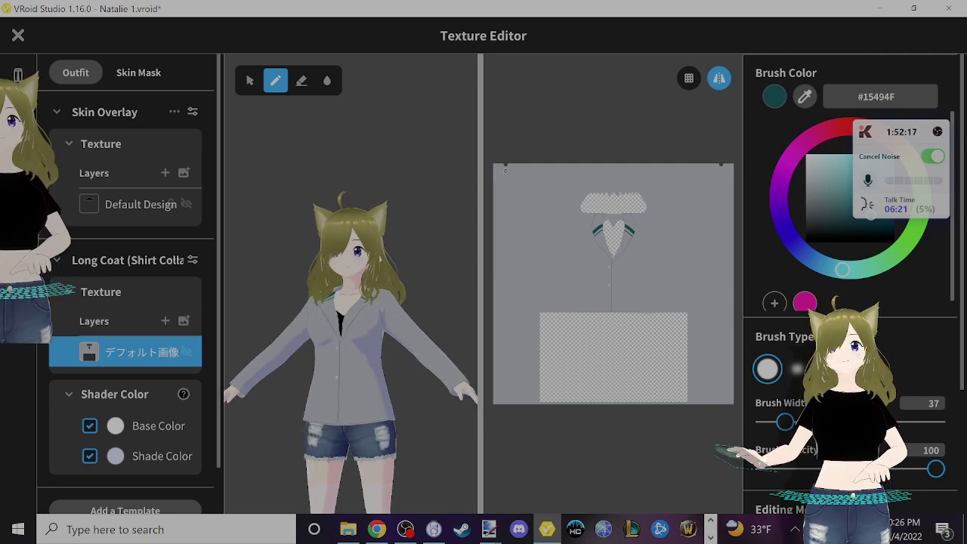
- Repaint the mirrored teal cuff stripes from the flat texture's upper edge down both sleeve areas, undoing the unwanted strokes
left_click_drag(505, 168, 504, 206)
key("ctrl+z")
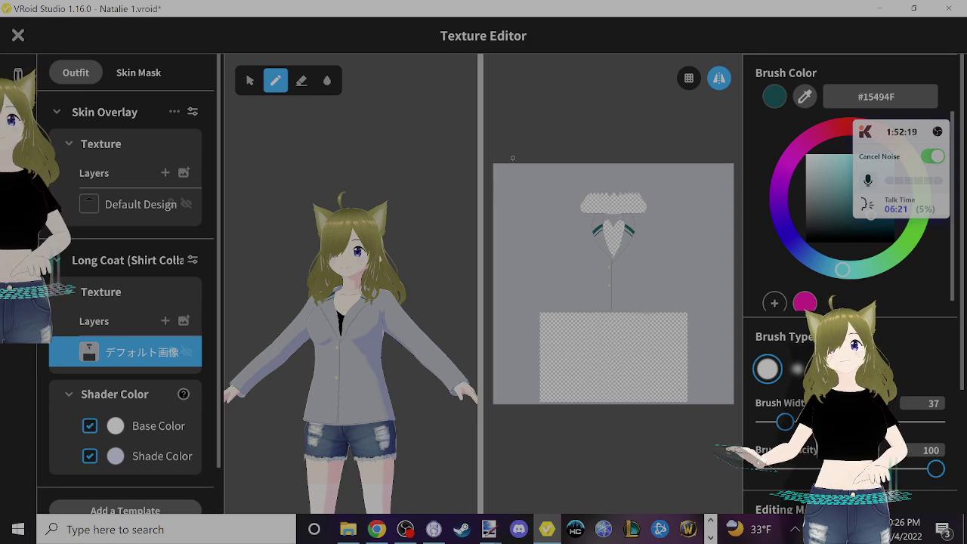
left_click_drag(511, 160, 509, 208)
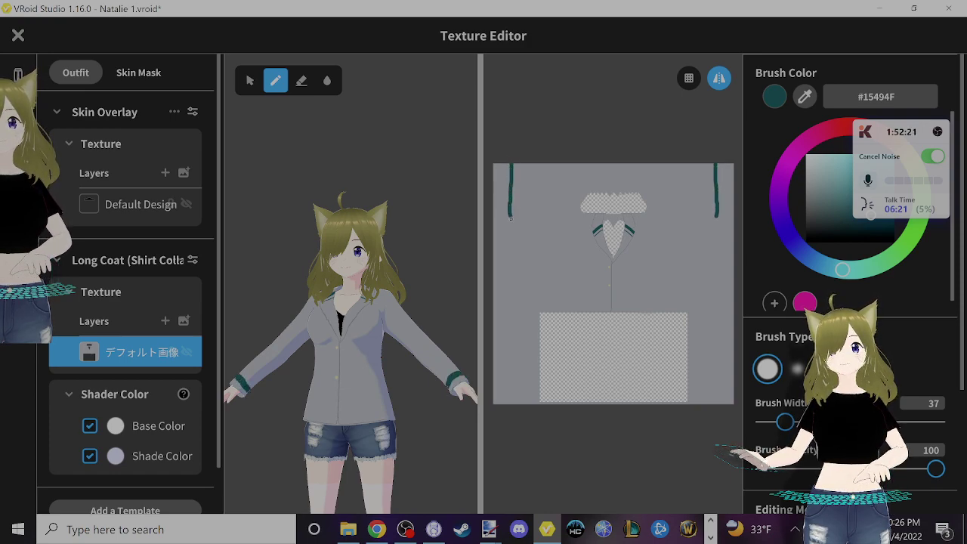
key("ctrl+z")
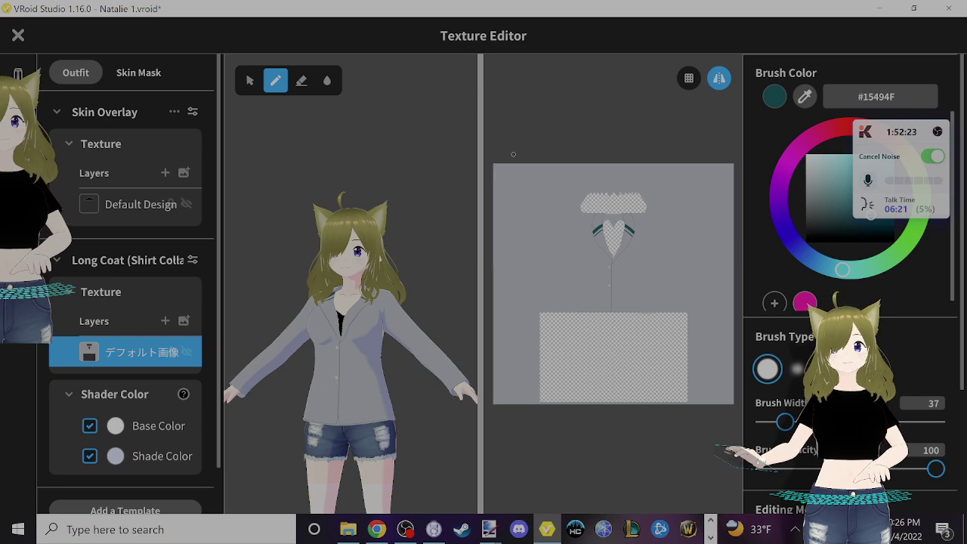
left_click_drag(512, 185, 515, 220)
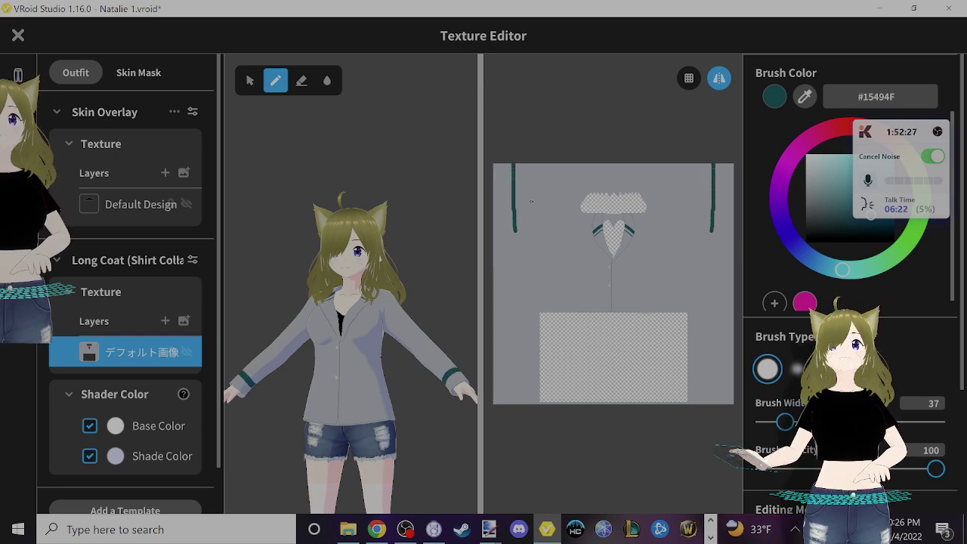
- Undo the current cuff stripes and repaint them as mirrored vertical teal lines nearer the flat coat texture's outer side edges
left_click_drag(462, 329, 428, 326)
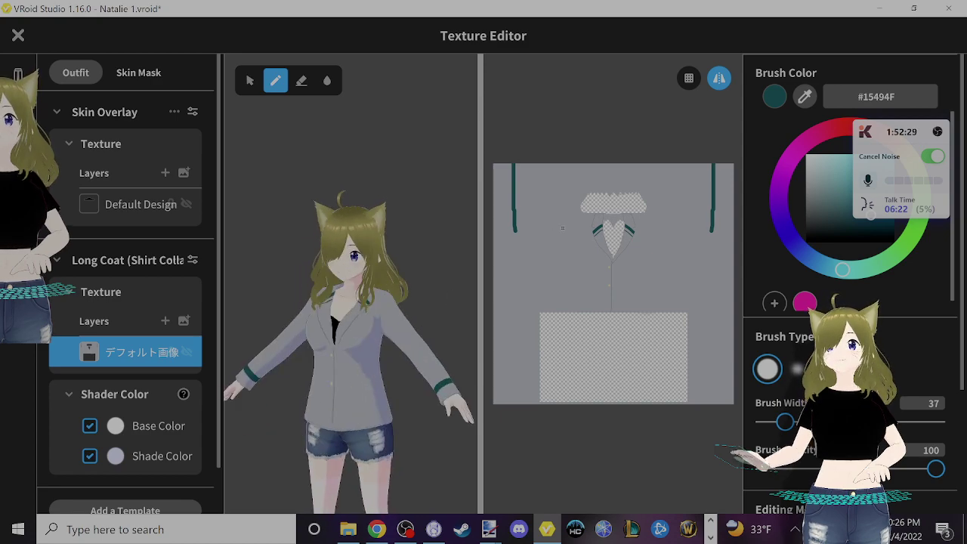
key("ctrl+z")
left_click_drag(506, 161, 507, 214)
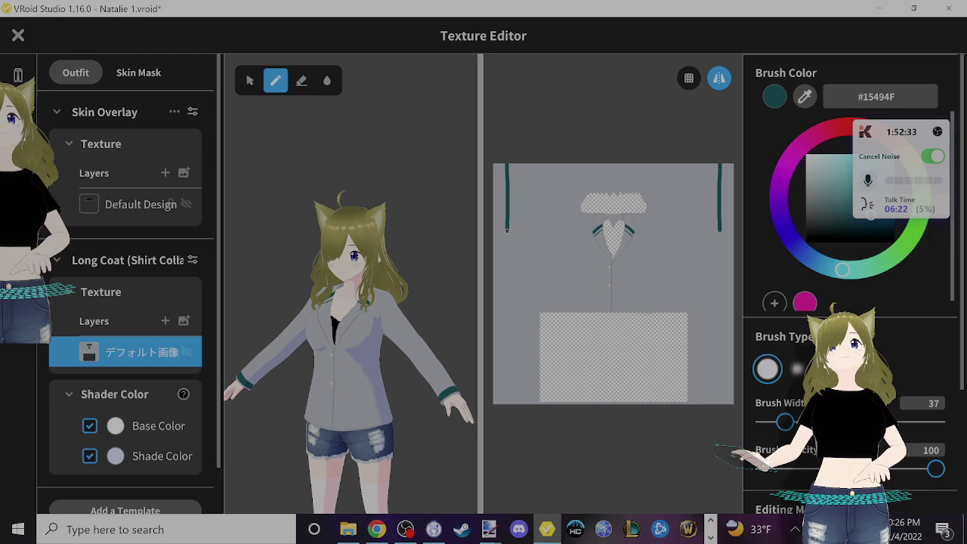
mouse_move(266, 304)
left_mouse_down()
mouse_move(290, 300)
mouse_move(271, 302)
left_mouse_up()
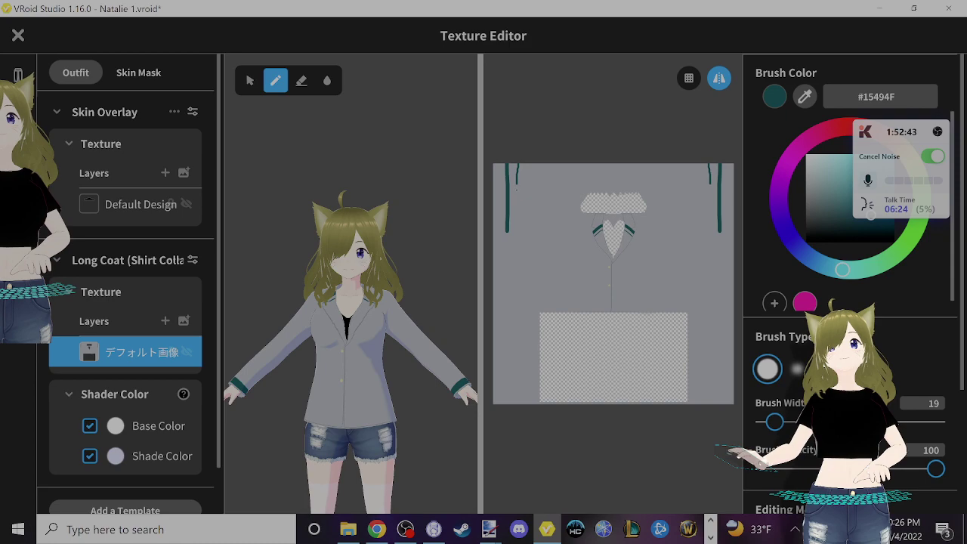
- With brush width 19, paint a thinner mirrored teal stripe inward of each cuff stripe, undoing the uneven attempts
left_click_drag(517, 185, 516, 199)
key("ctrl+z")
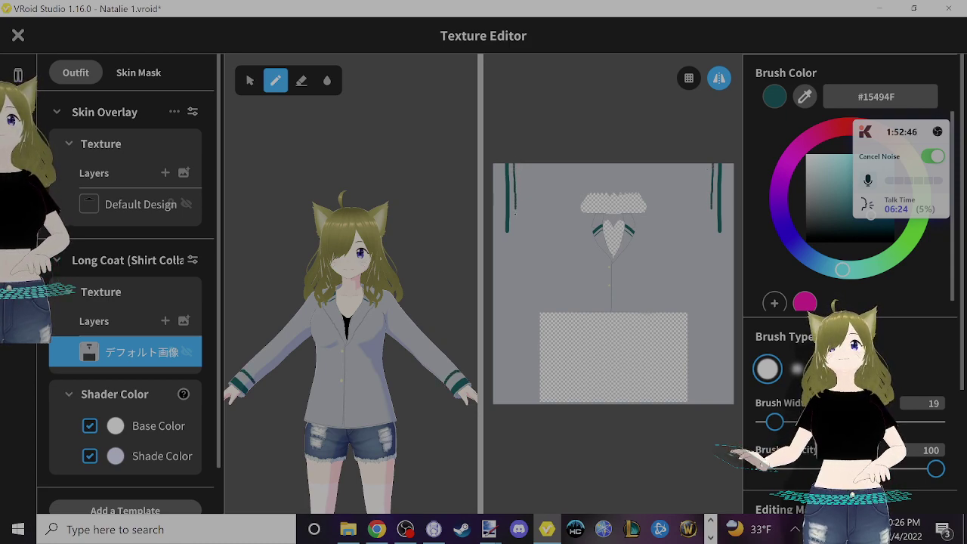
key("ctrl+z")
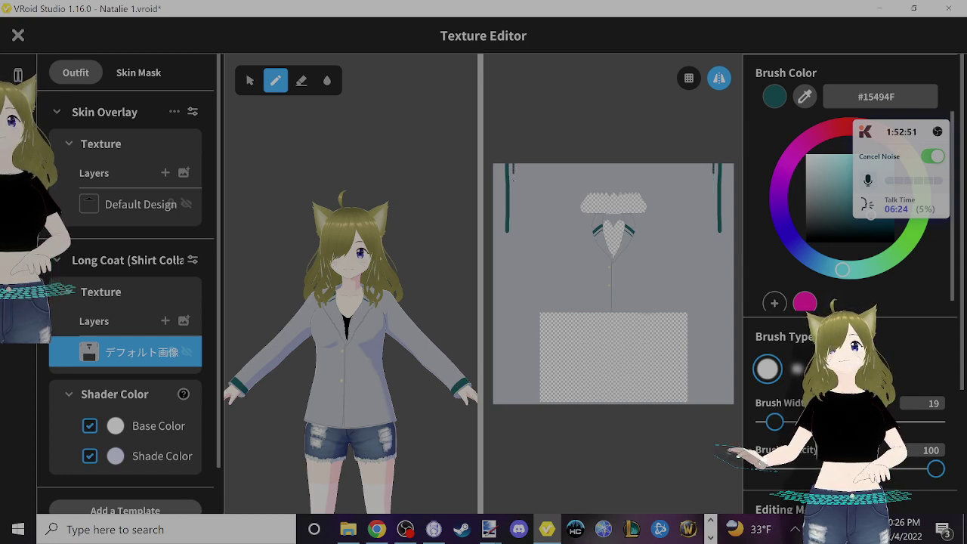
key("ctrl+z")
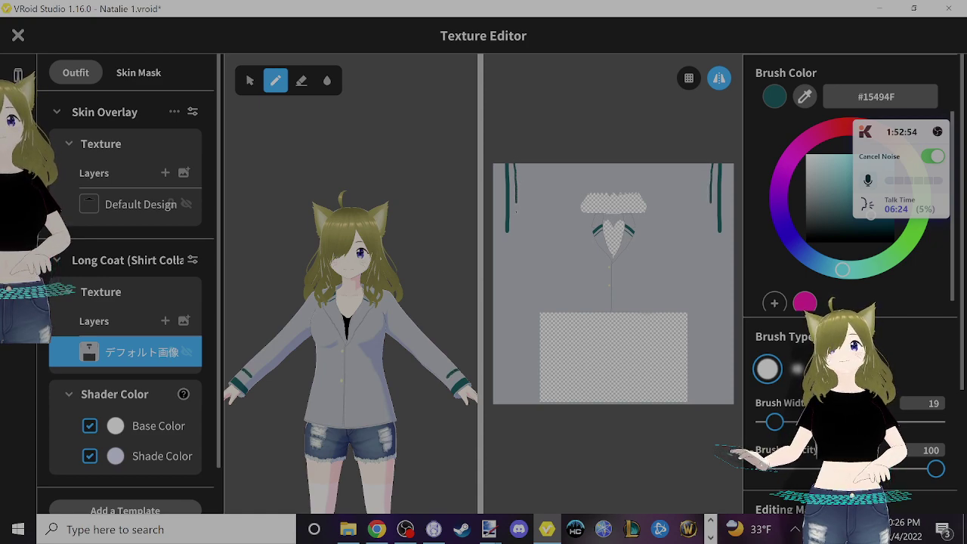
key("ctrl+z")
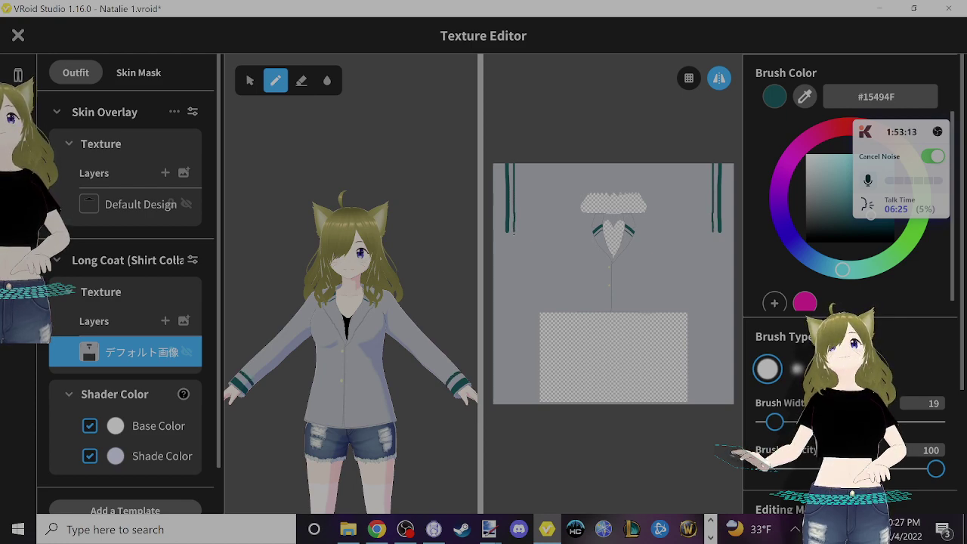
- Inspect the double cuff stripes on the 3D model and compare them with the uniform jacket reference image in paint.net
mouse_move(406, 394)
right_mouse_down()
mouse_move(451, 390)
mouse_move(394, 392)
mouse_move(405, 390)
right_mouse_up()
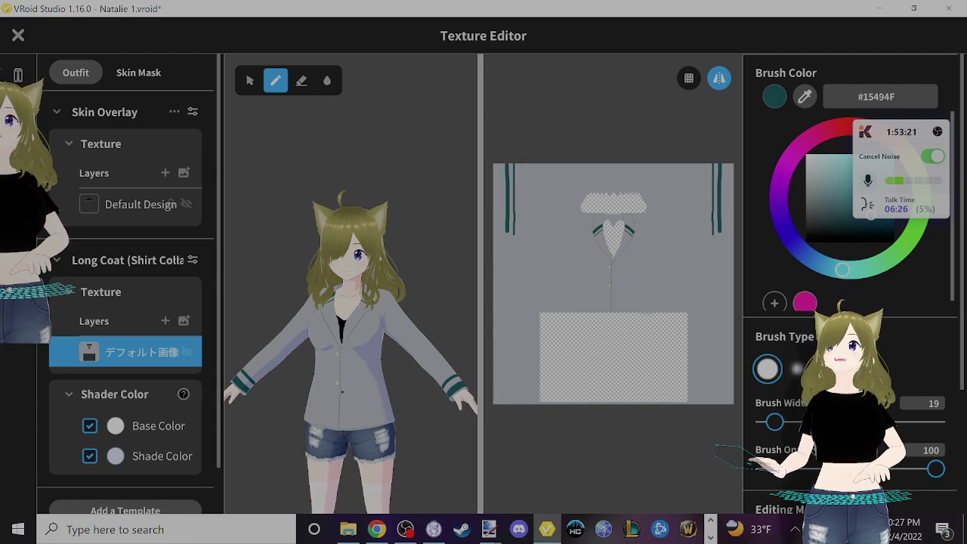
right_click_drag(404, 399, 411, 398)
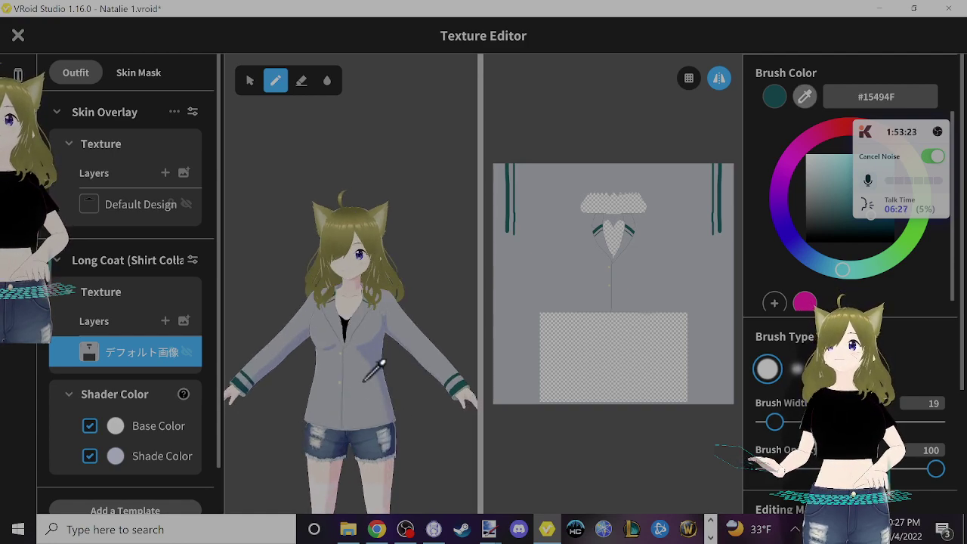
key("alt+Tab")
key("alt+Tab")
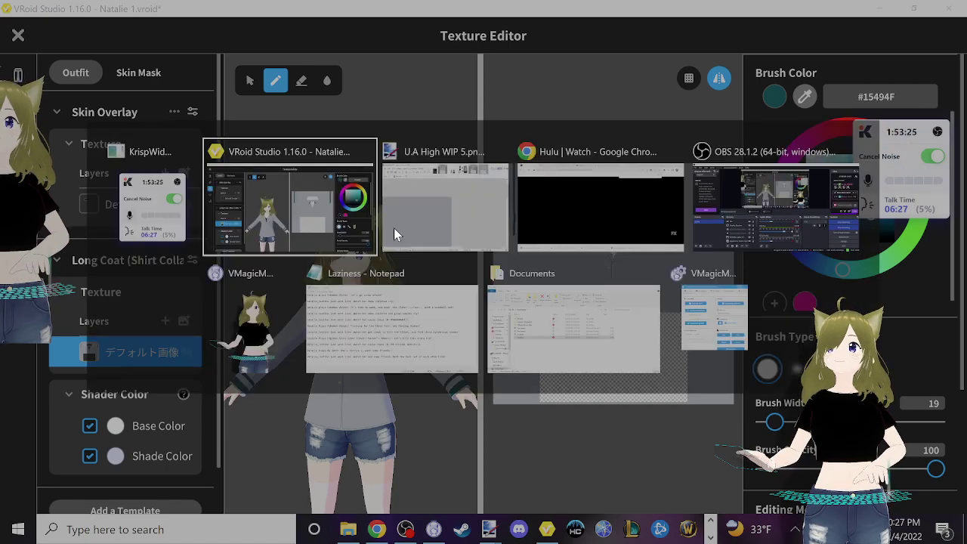
key("alt+Tab")
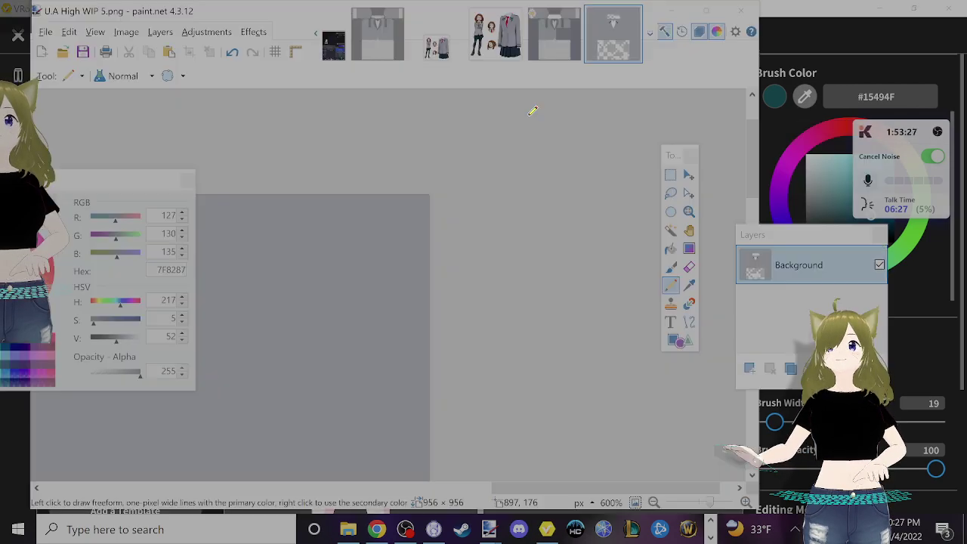
left_click(494, 34)
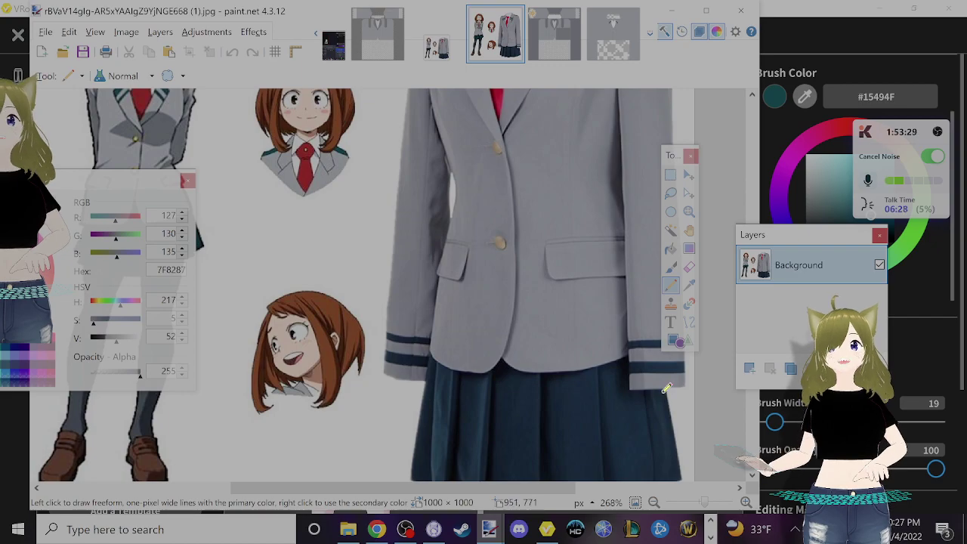
key("alt+Tab")
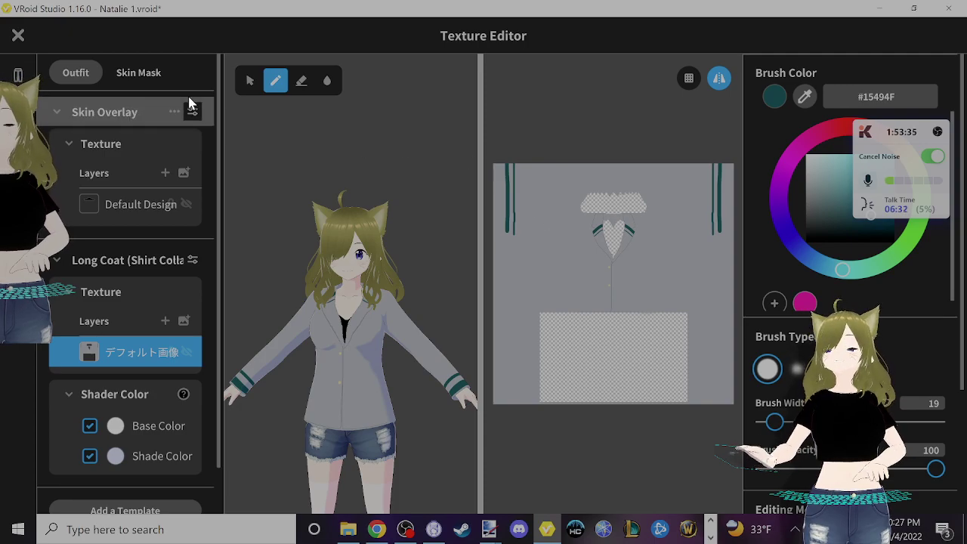
- Delete the Default Design texture layer from the Pants (No Crease) item
left_click_drag(23, 151, 890, 332)
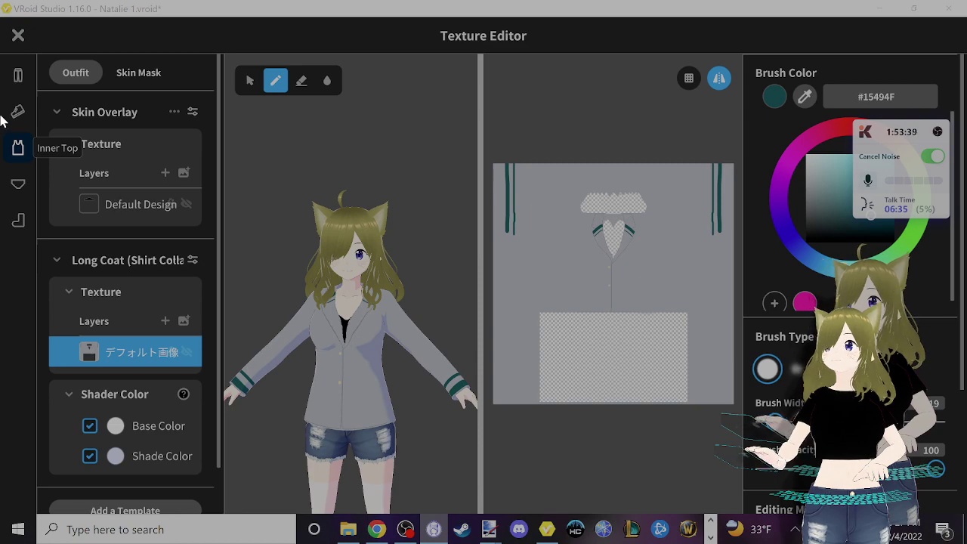
left_click(19, 74)
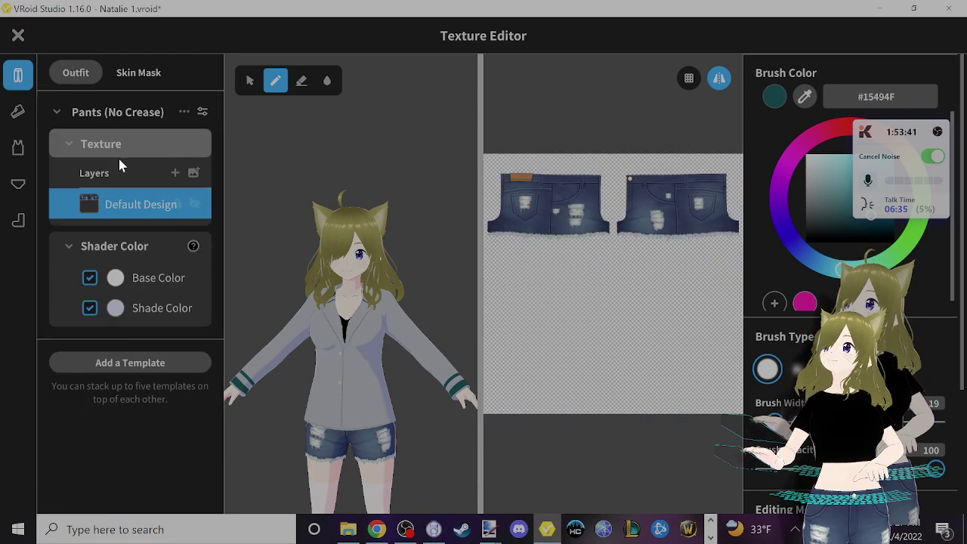
right_click(166, 210)
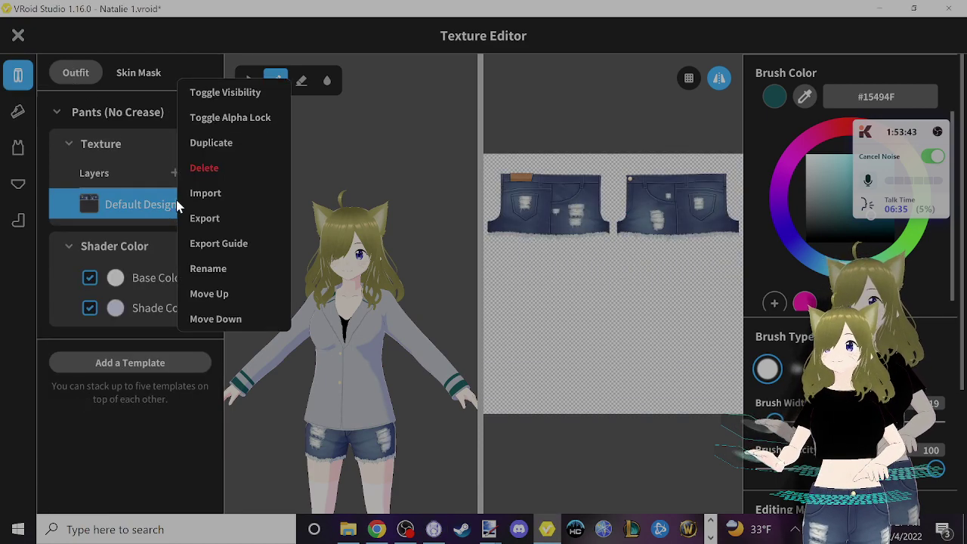
left_click(205, 169)
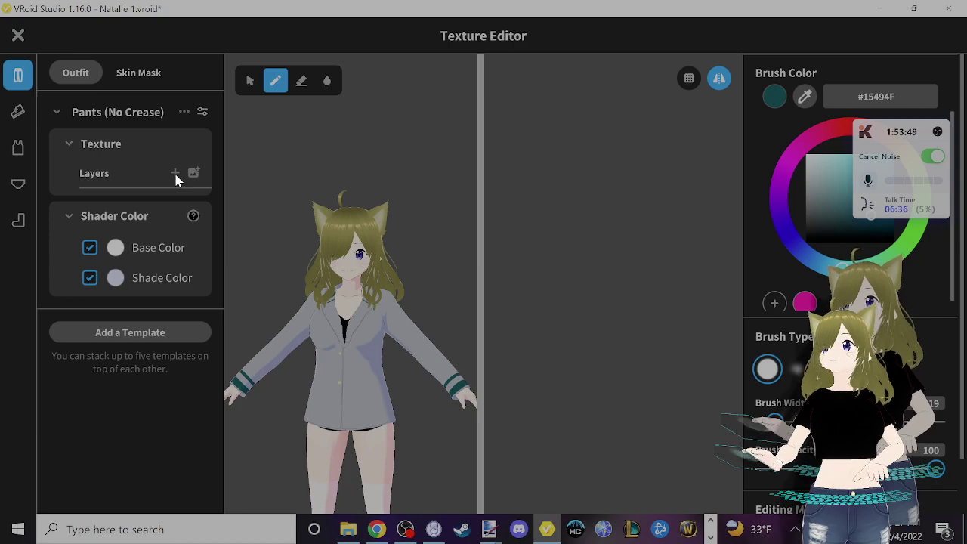
left_click(175, 174)
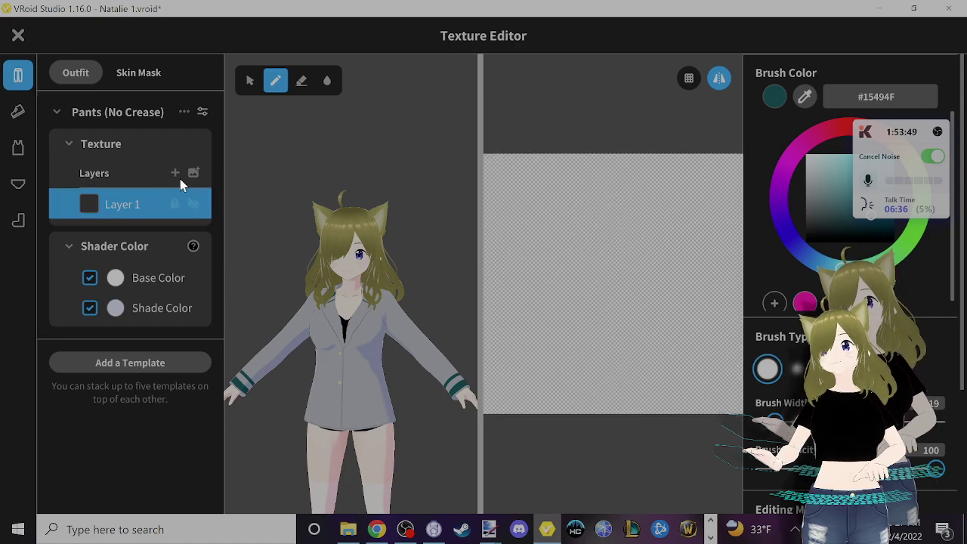
right_click(143, 211)
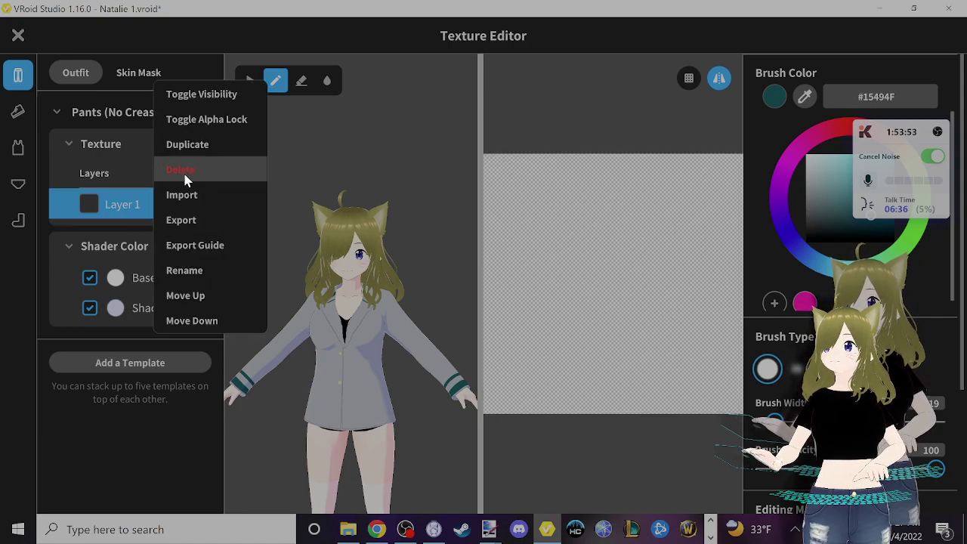
left_click(185, 173)
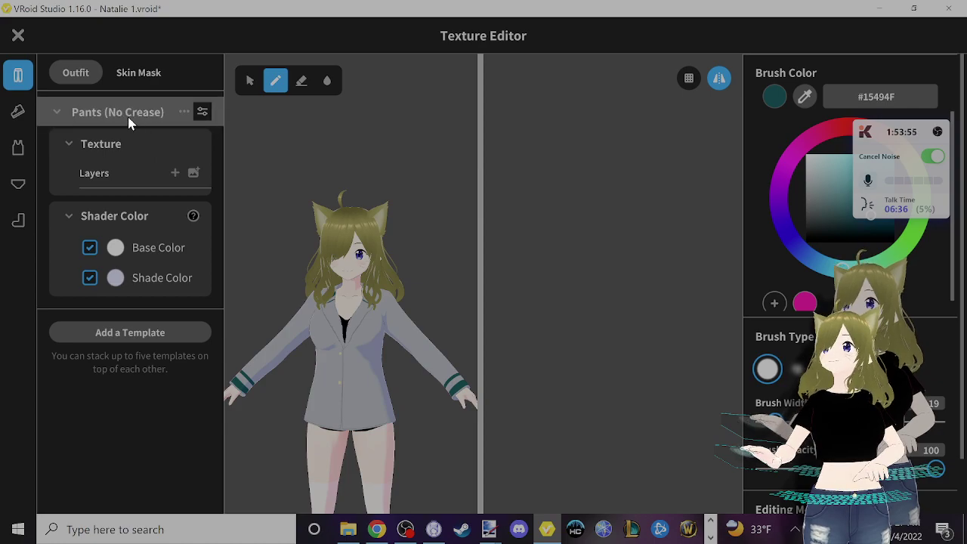
- Add the Pleated Skirt template from the Bottoms category to the outfit
left_click(202, 113)
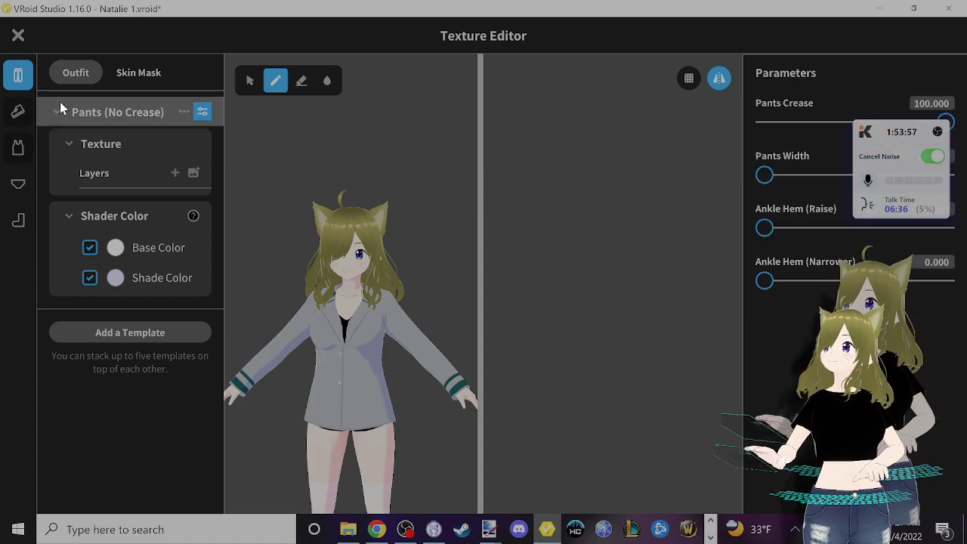
left_click(130, 334)
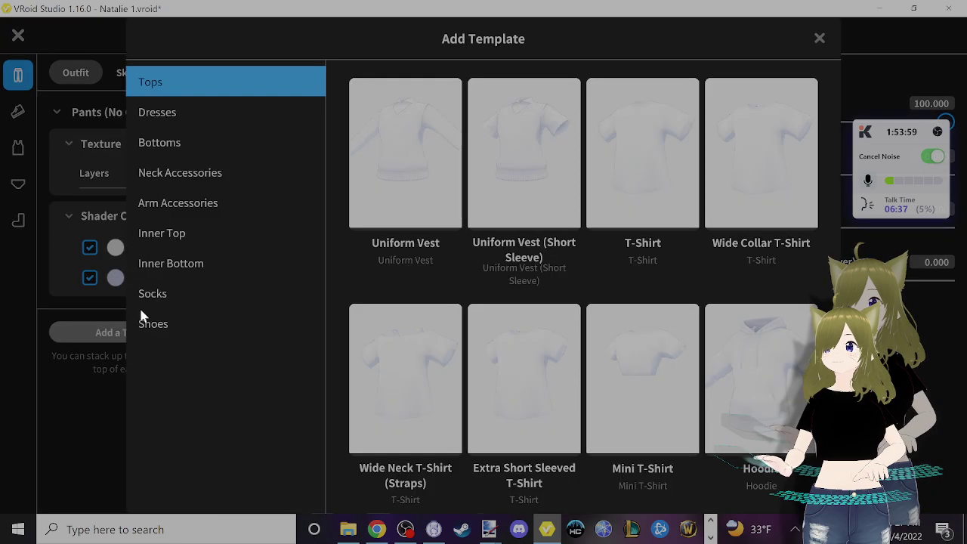
left_click(210, 143)
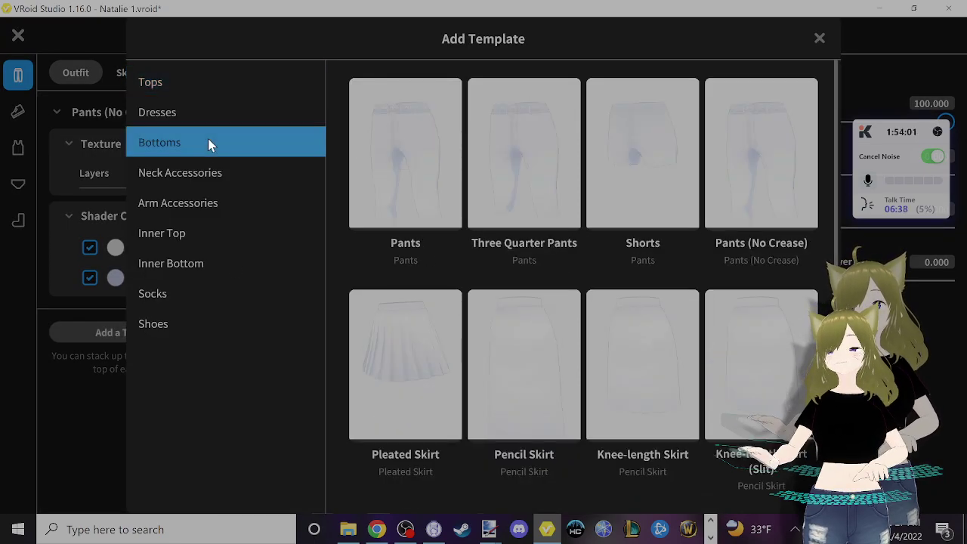
left_click(426, 345)
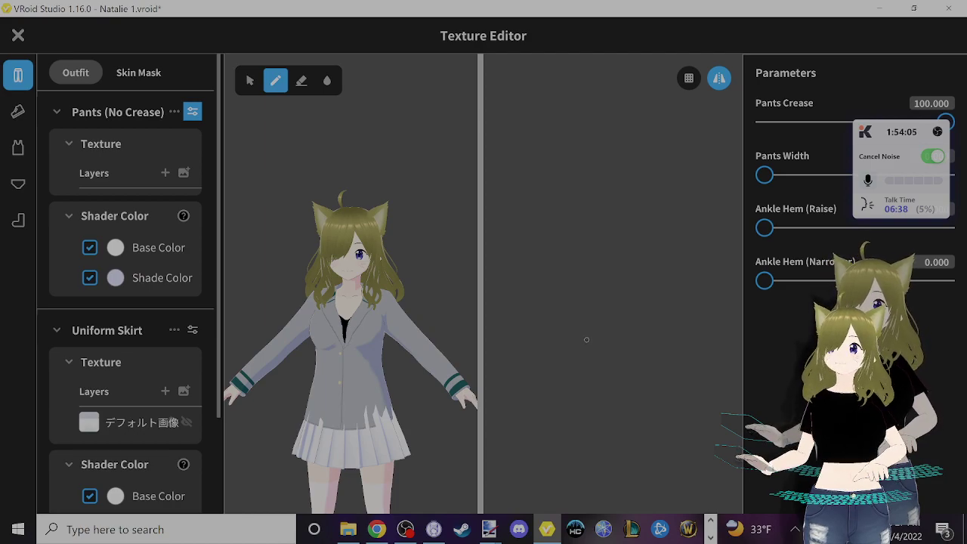
- Set Pants Width to 100 on the pants template and Skirt (Tighter) to 100 on the uniform skirt
left_click(687, 306)
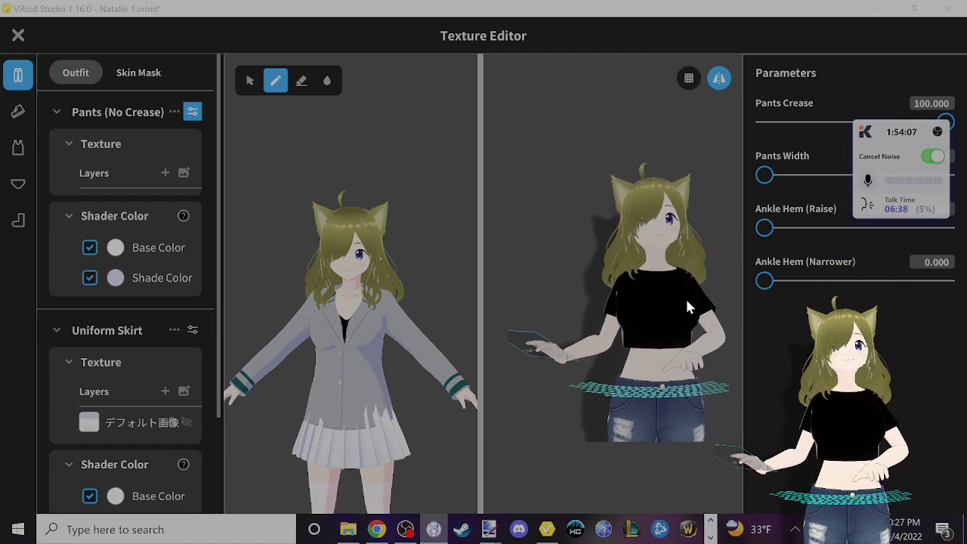
left_click_drag(912, 132, 908, 244)
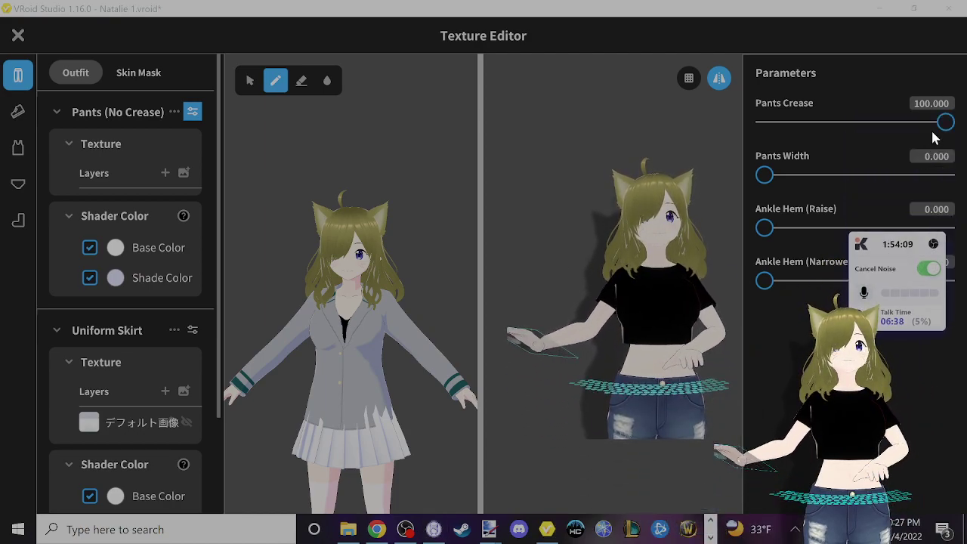
mouse_move(944, 123)
left_mouse_down()
mouse_move(754, 117)
mouse_move(948, 123)
left_mouse_up()
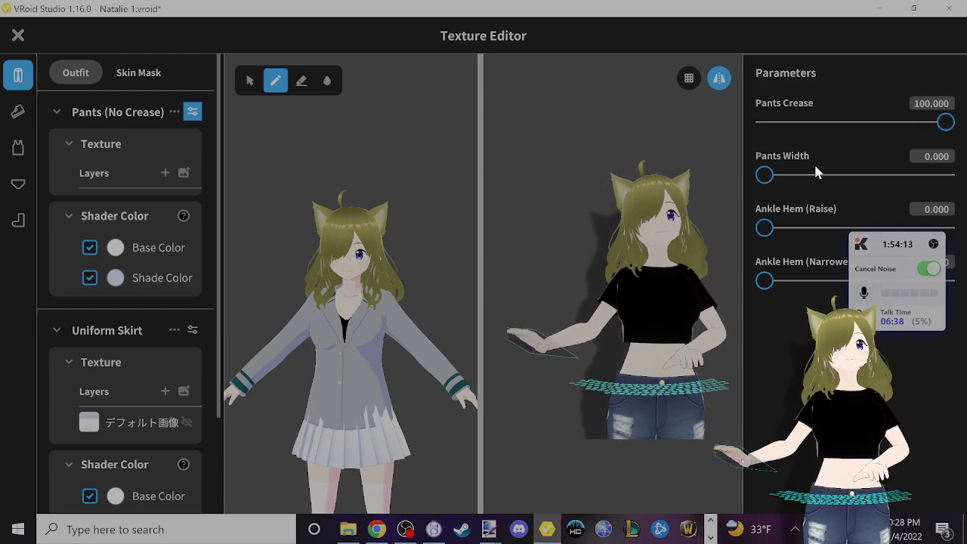
left_click_drag(768, 176, 954, 174)
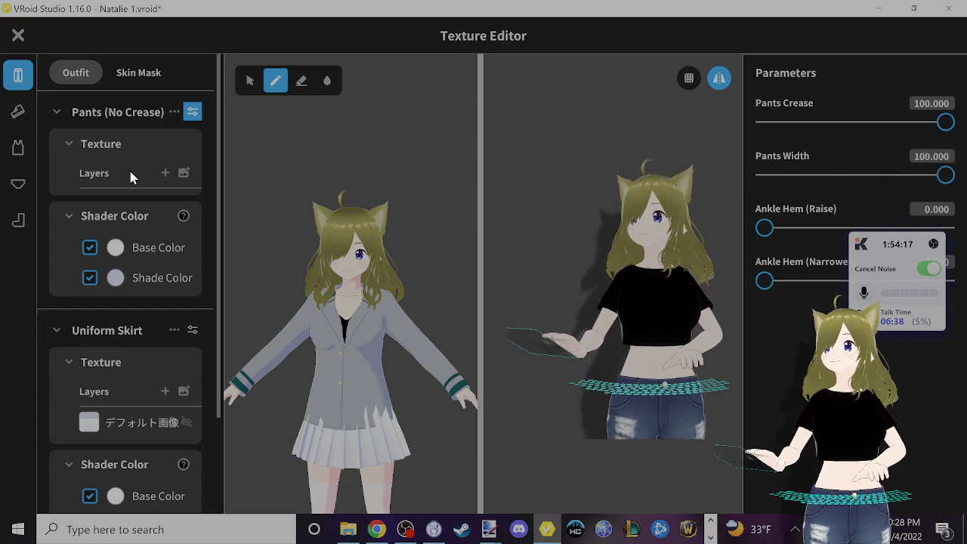
left_click(192, 330)
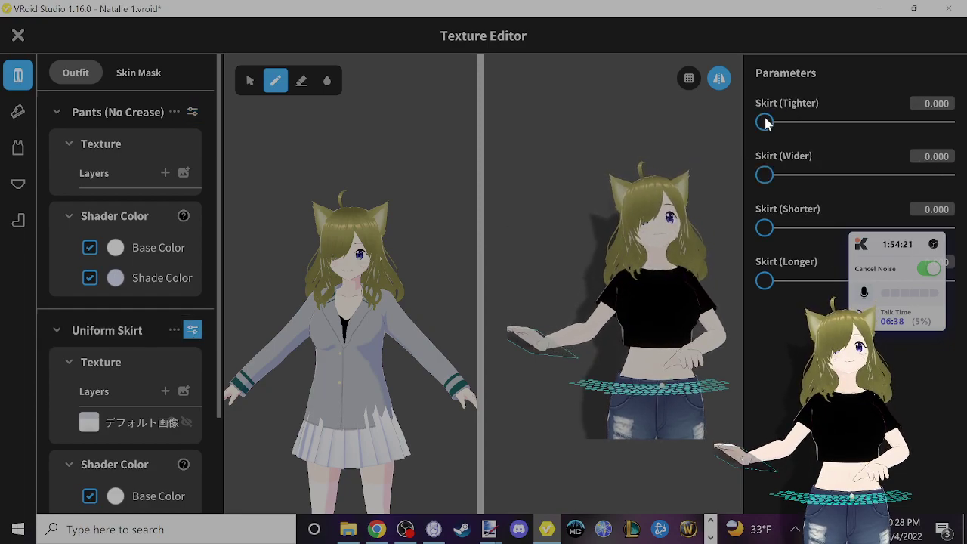
left_click_drag(764, 122, 945, 122)
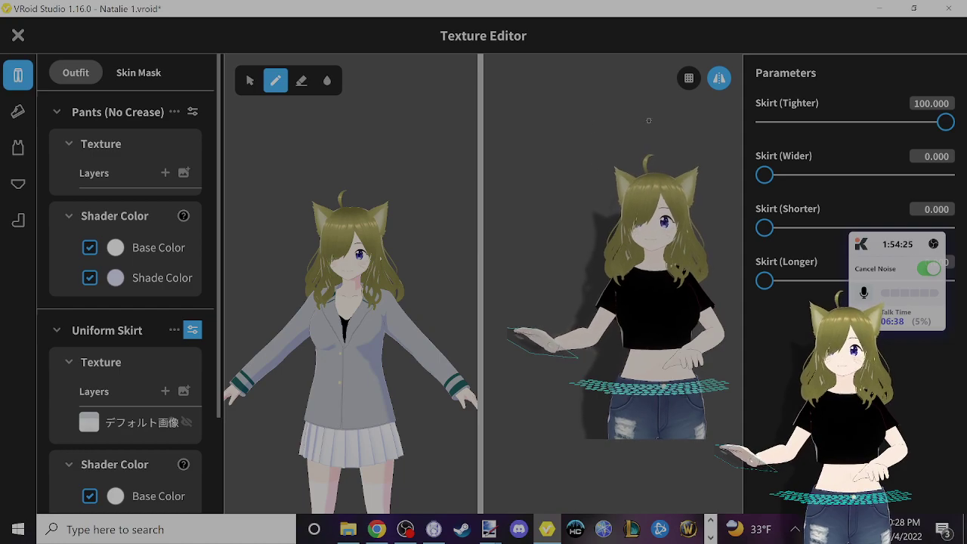
- Paint the uniform skirt's entire default texture layer solid teal #15494F with brush width 274 and check it on the model
left_click(136, 425)
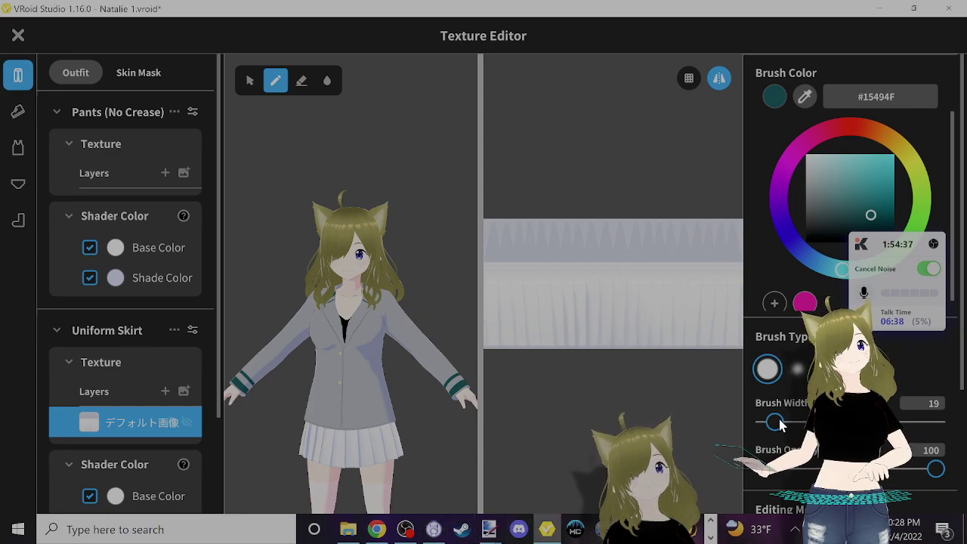
mouse_move(626, 313)
left_mouse_down()
mouse_move(478, 310)
mouse_move(471, 320)
left_mouse_up()
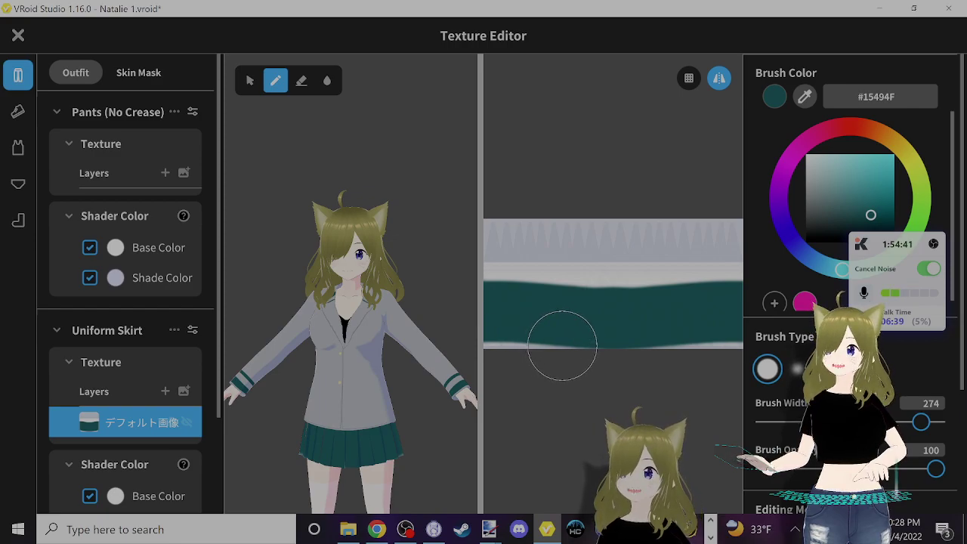
key("ctrl+z")
mouse_move(520, 336)
left_mouse_down()
mouse_move(488, 345)
mouse_move(748, 335)
mouse_move(729, 305)
mouse_move(560, 288)
mouse_move(469, 264)
mouse_move(519, 245)
mouse_move(656, 256)
mouse_move(757, 235)
left_mouse_up()
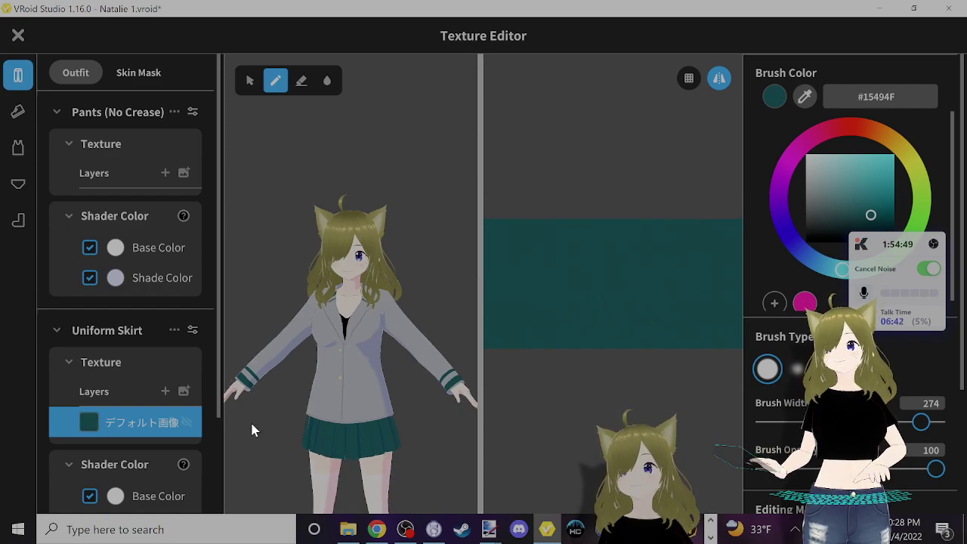
mouse_move(252, 427)
right_mouse_down()
mouse_move(400, 423)
mouse_move(394, 395)
mouse_move(393, 410)
mouse_move(329, 397)
mouse_move(330, 345)
mouse_move(341, 398)
mouse_move(341, 366)
mouse_move(377, 423)
mouse_move(385, 404)
right_mouse_up()
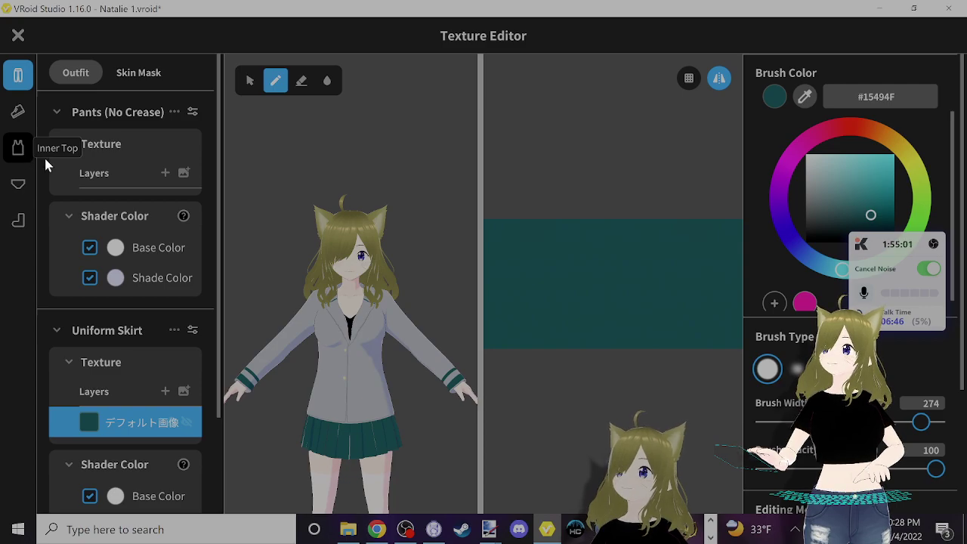
- Add the Long Coat (Shirt Collar) template from the Tops category to the outfit's Inner Top
left_click(21, 148)
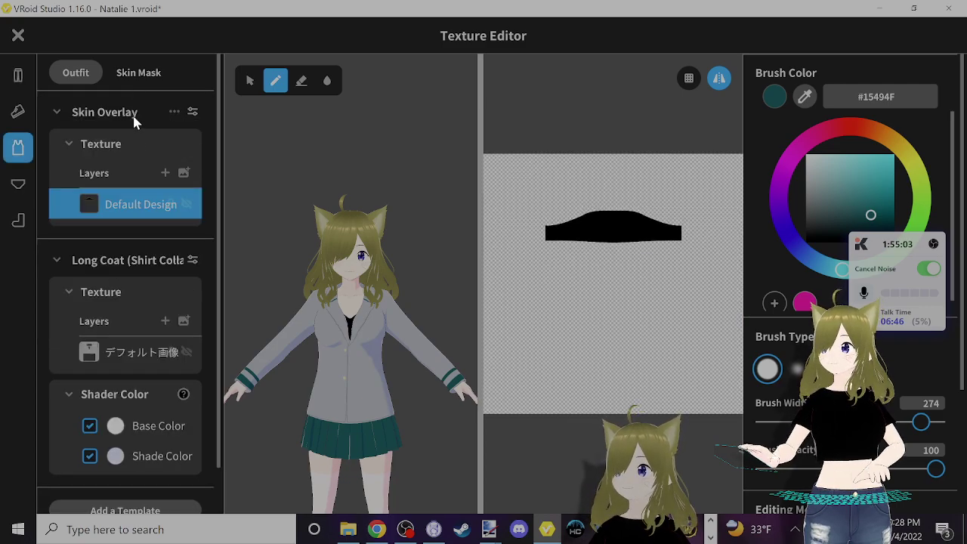
scroll(140, 312, "down", 1)
left_click(129, 462)
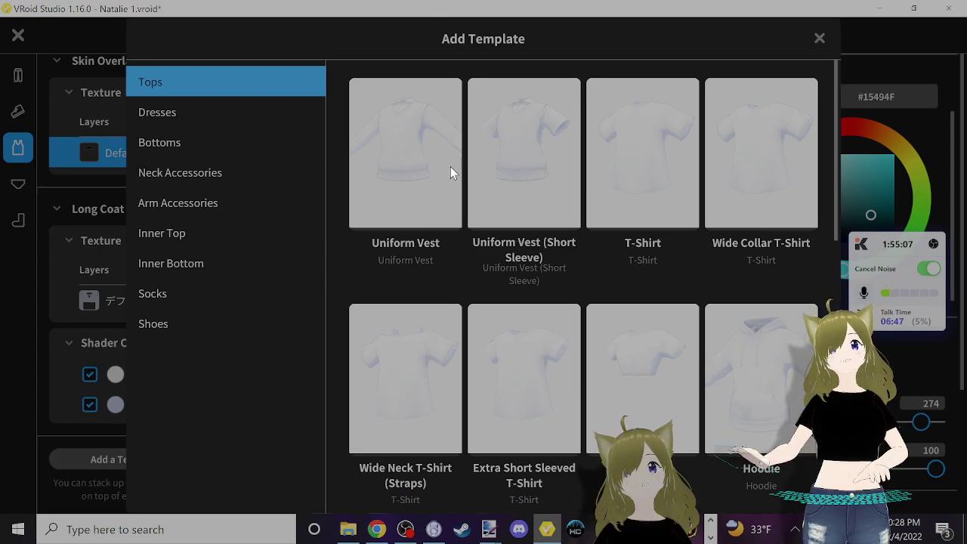
scroll(609, 211, "down", 1)
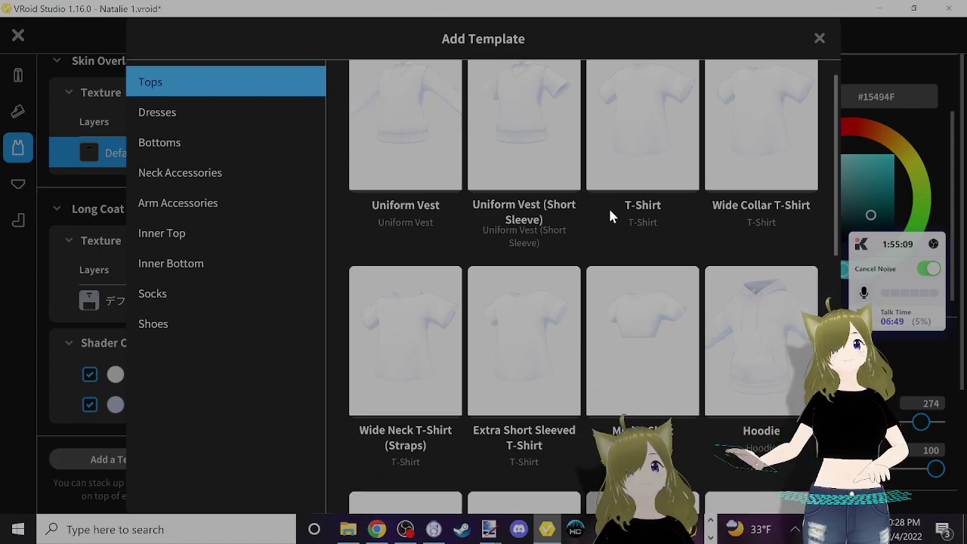
scroll(522, 297, "down", 4)
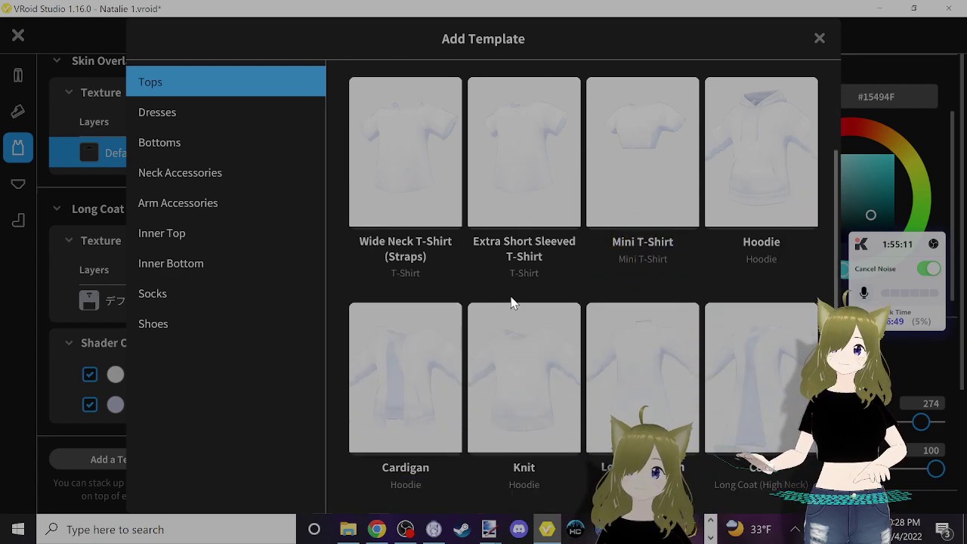
scroll(511, 302, "down", 4)
scroll(487, 321, "down", 2)
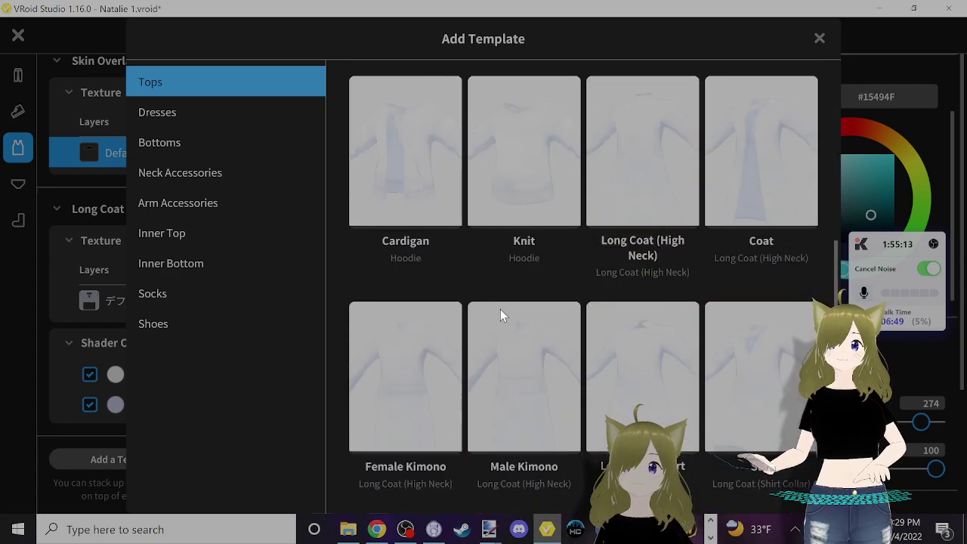
scroll(498, 309, "down", 3)
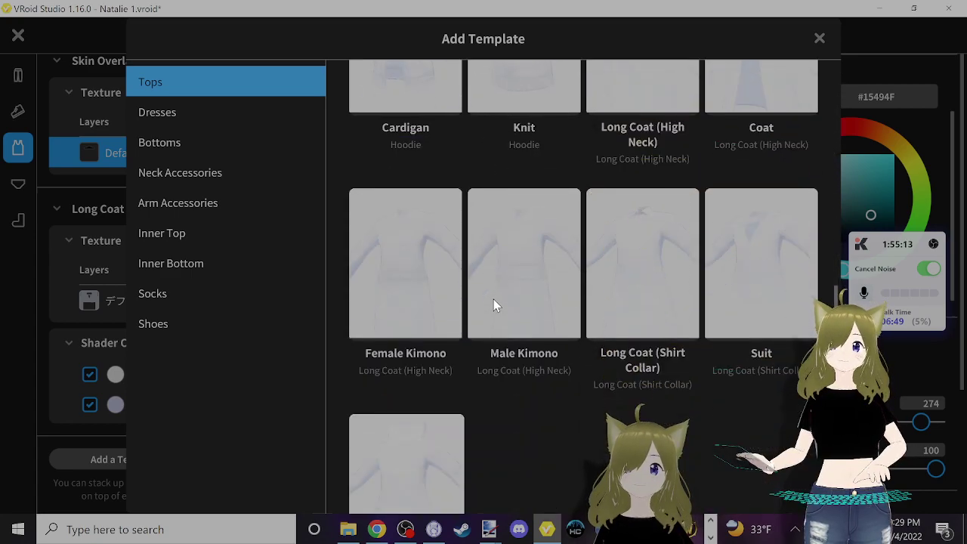
left_click(674, 247)
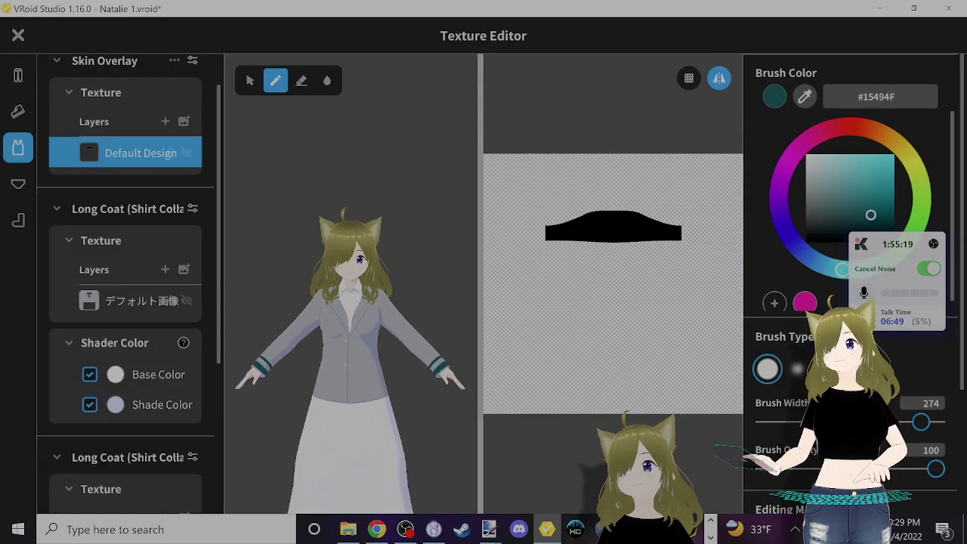
- Delete the default texture layer from the newly added Long Coat (Shirt Collar) template and collapse that item
scroll(53, 359, "down", 2)
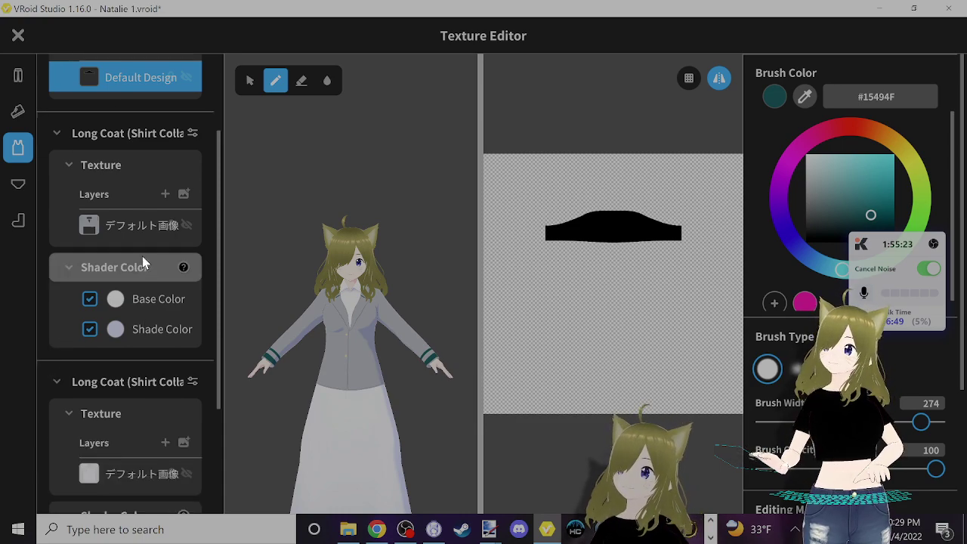
scroll(142, 256, "down", 5)
right_click(146, 301)
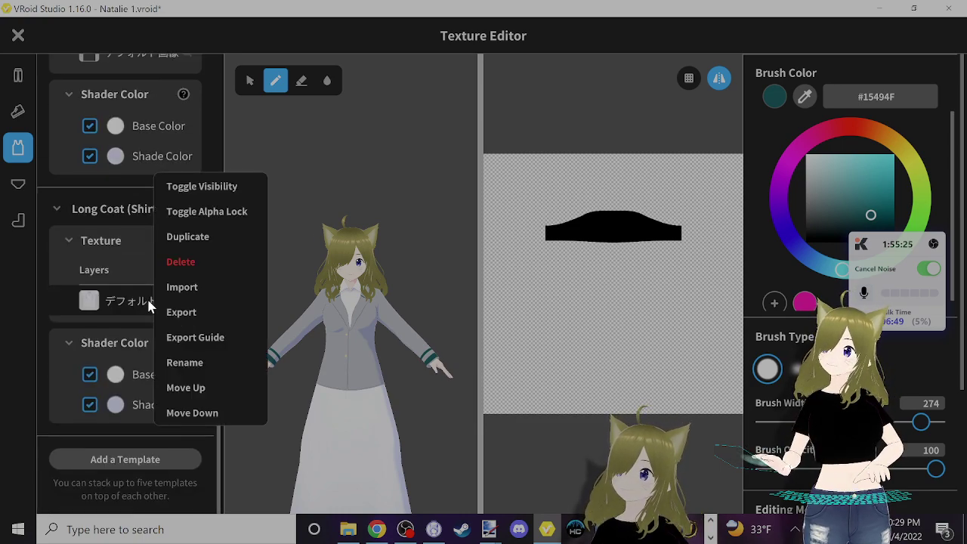
left_click(178, 262)
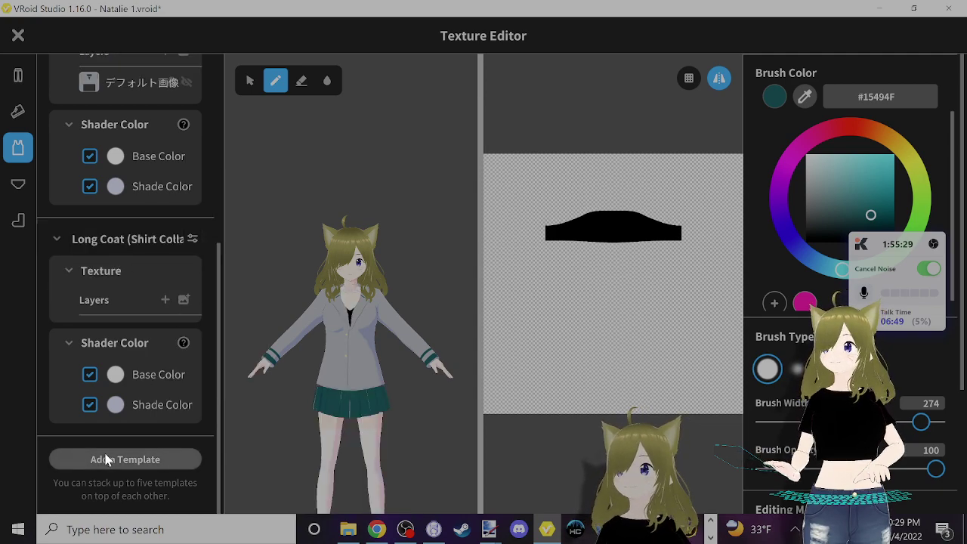
left_click(57, 239)
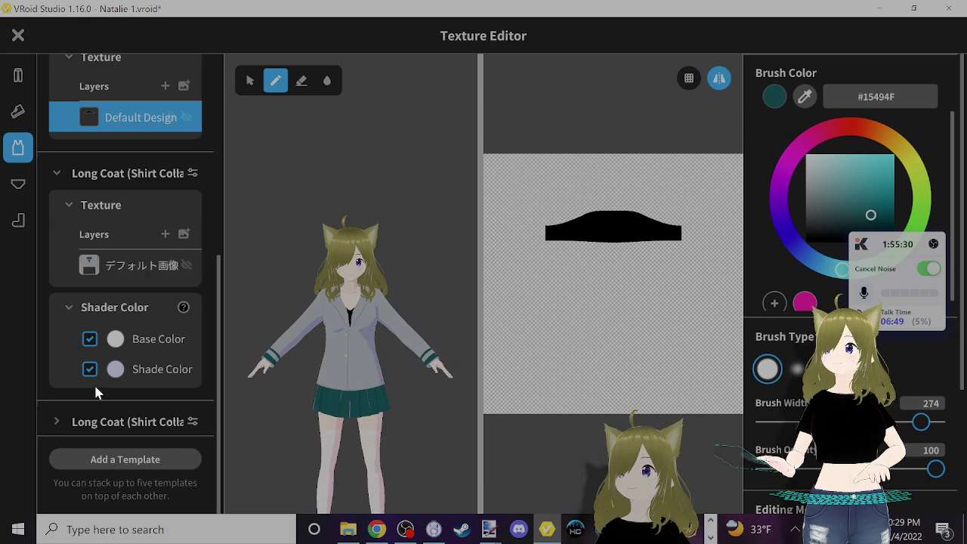
- Add the Necktie template from the Neck Accessories category to the Inner Top
left_click(106, 460)
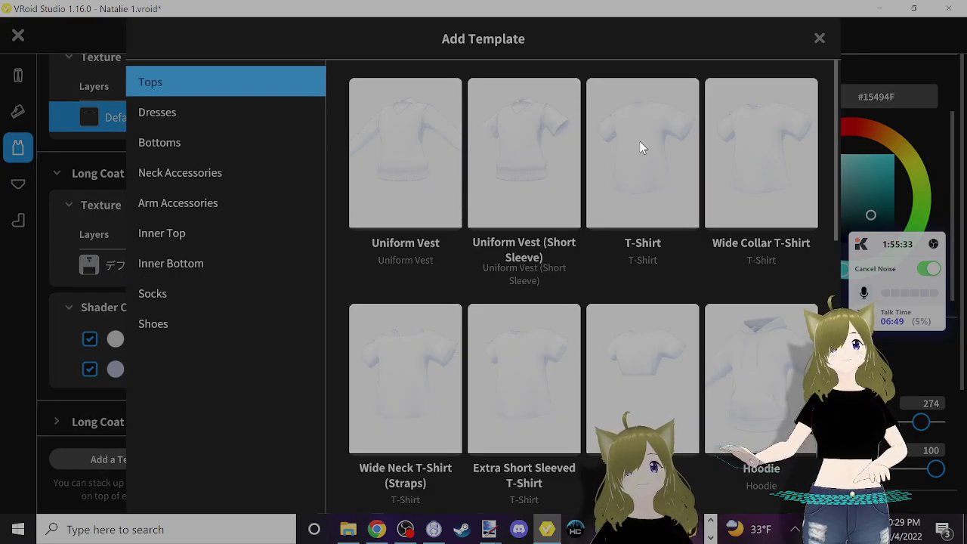
scroll(639, 148, "down", 5)
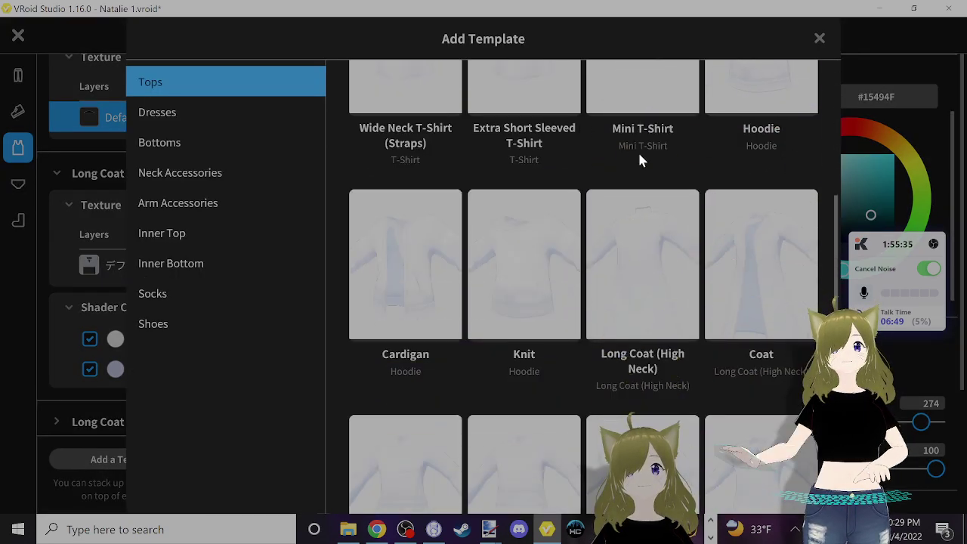
scroll(639, 159, "down", 3)
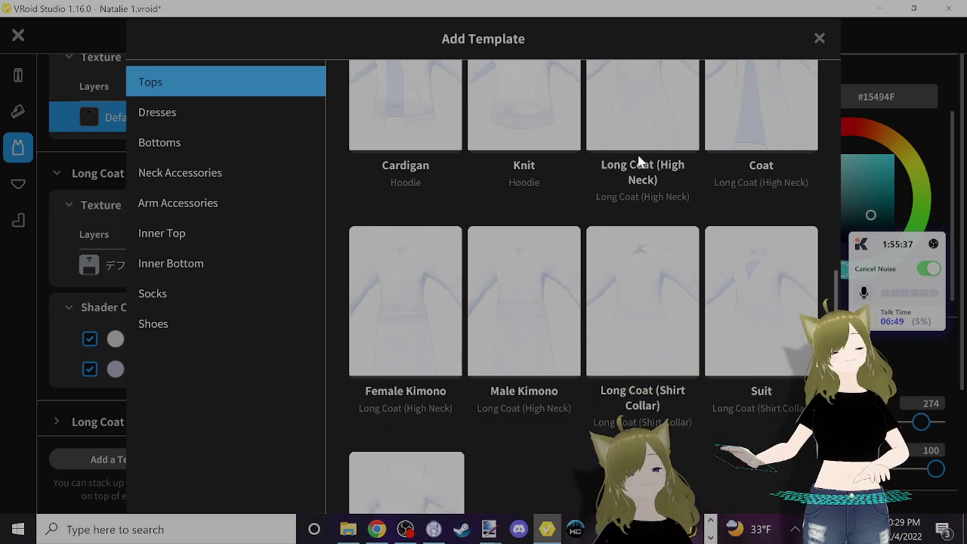
scroll(636, 166, "down", 3)
scroll(636, 169, "up", 5)
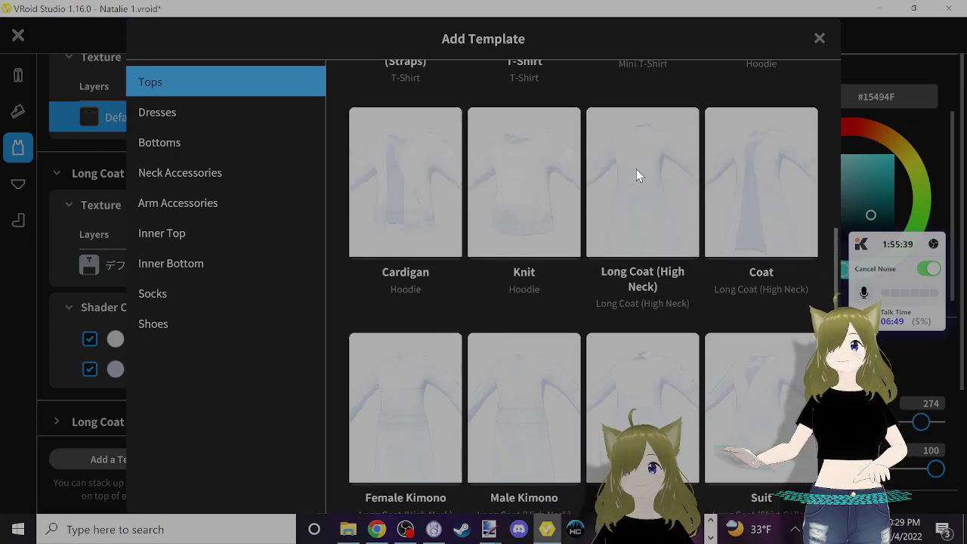
scroll(619, 174, "up", 1)
left_click(187, 172)
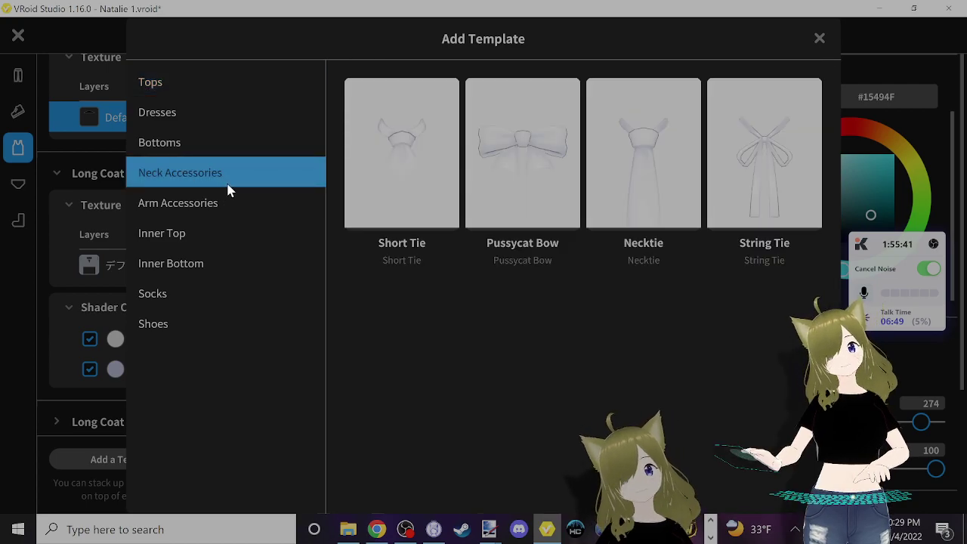
left_click(670, 170)
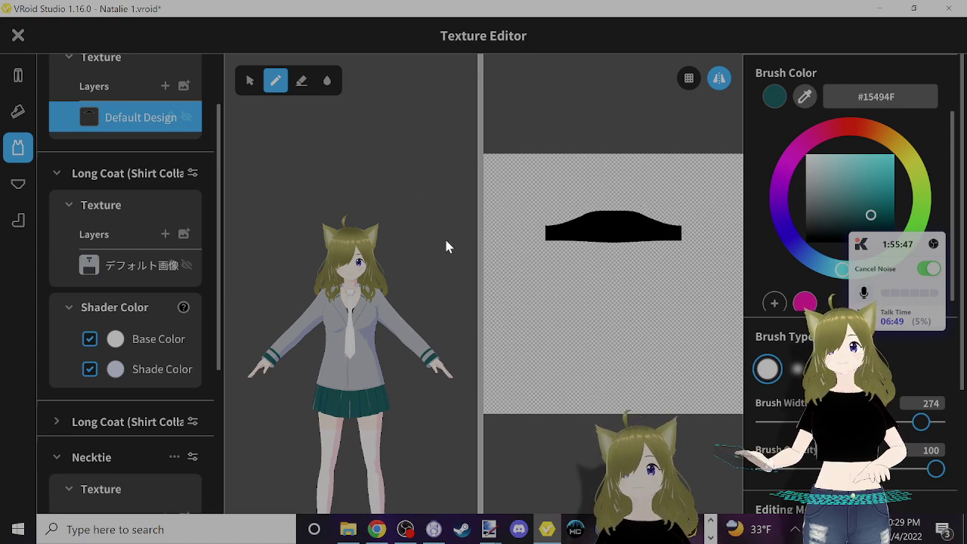
- Try to move the Skin Overlay's Default Design layer down
scroll(150, 177, "up", 1)
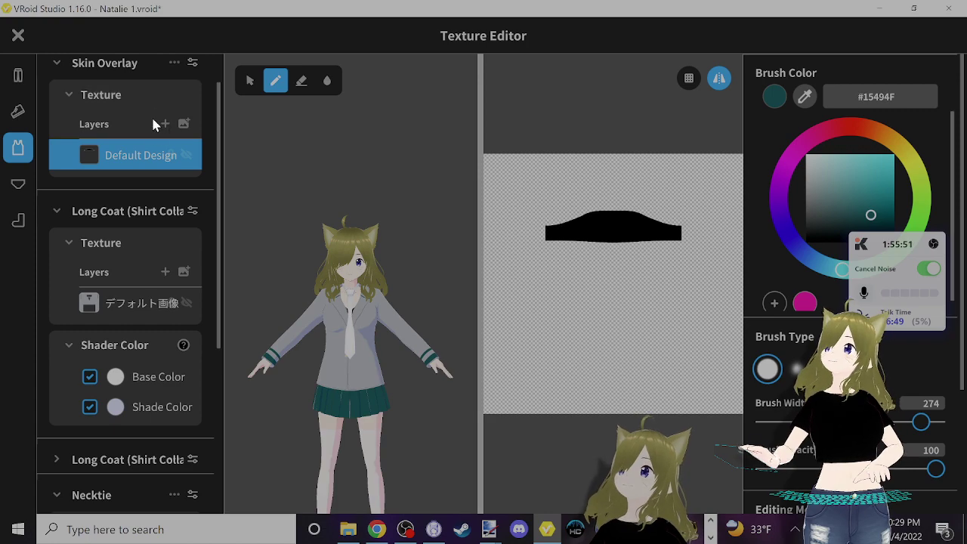
right_click(155, 154)
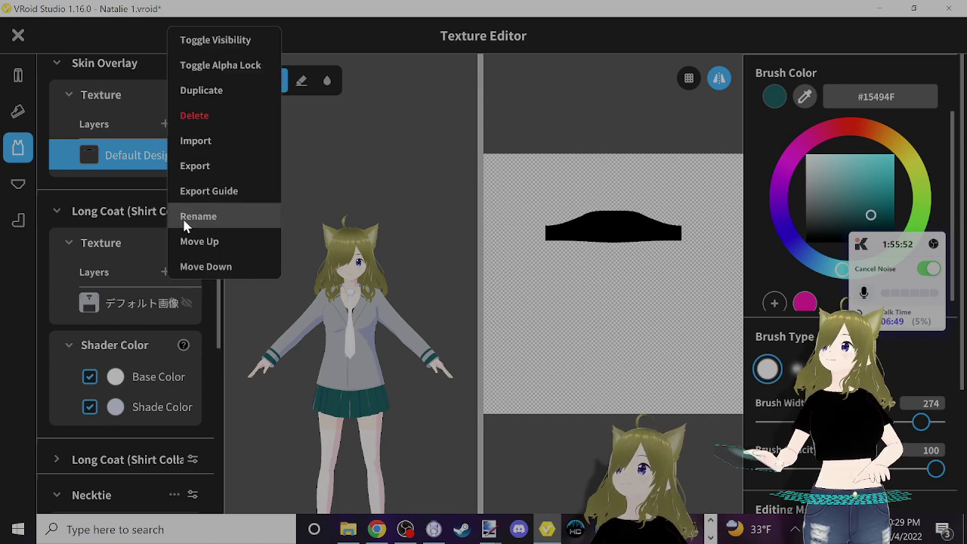
left_click(190, 263)
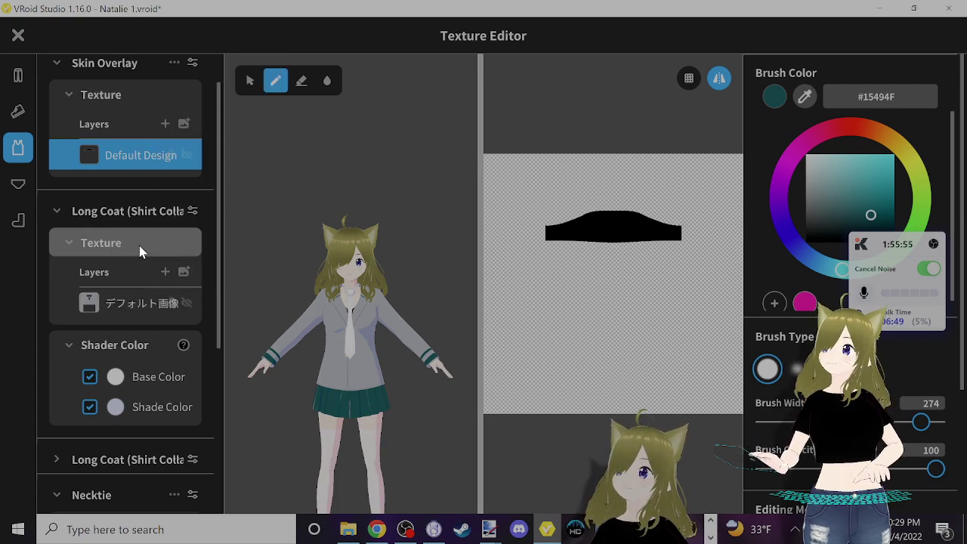
scroll(143, 347, "down", 4)
scroll(143, 353, "up", 4)
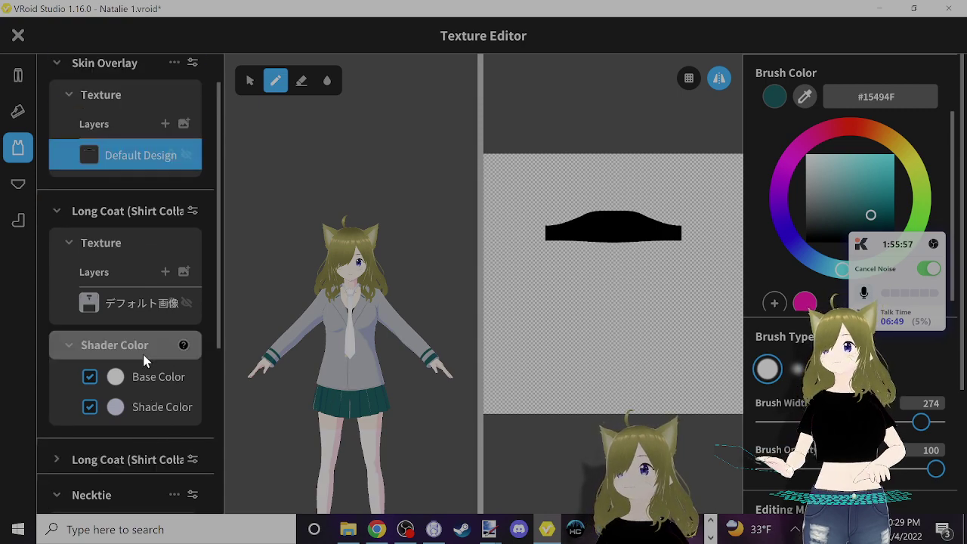
- Select the Necktie's default texture layer for painting
scroll(143, 354, "down", 4)
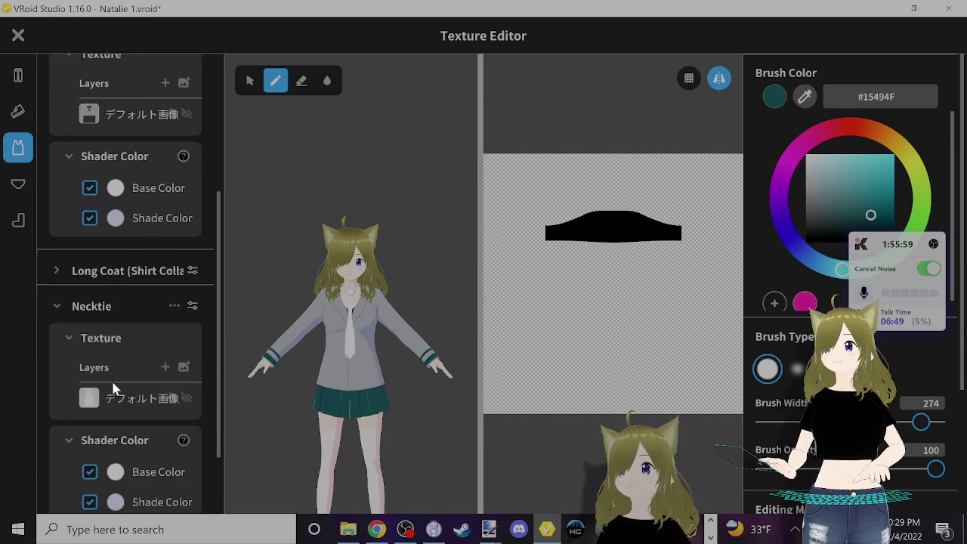
left_click(113, 397)
right_click(113, 396)
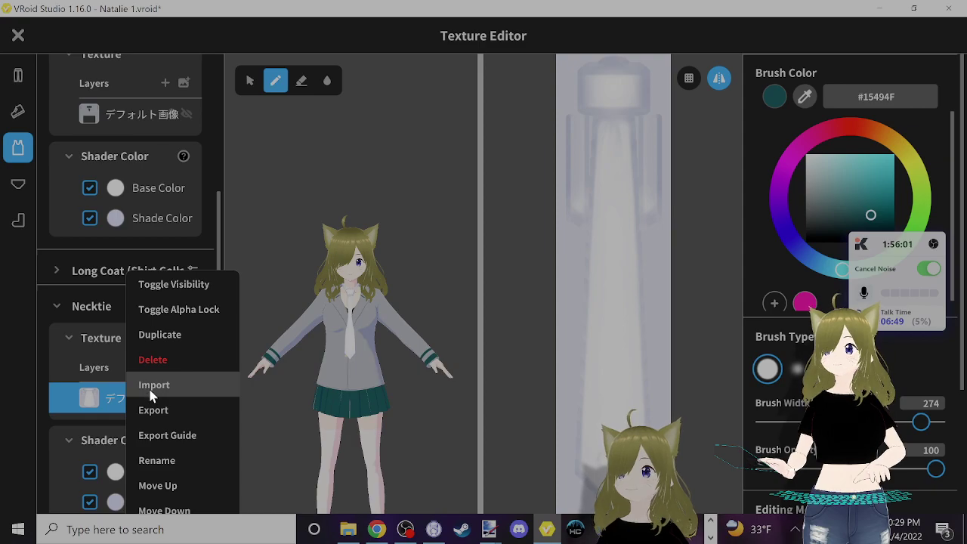
scroll(160, 440, "down", 1)
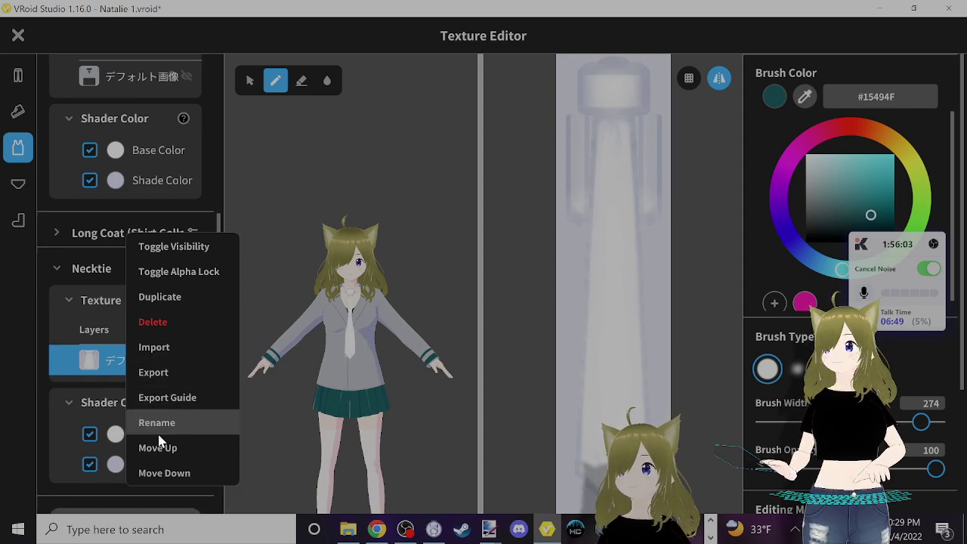
scroll(160, 440, "down", 1)
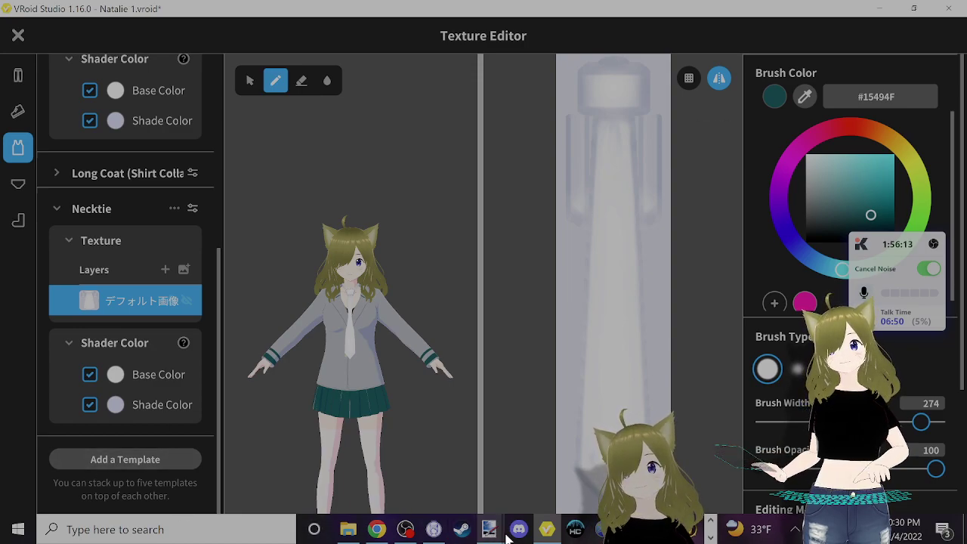
- Switch to the uniform reference image in paint.net and sample the tie's red AA2528 with the Color Picker
mouse_move(489, 529)
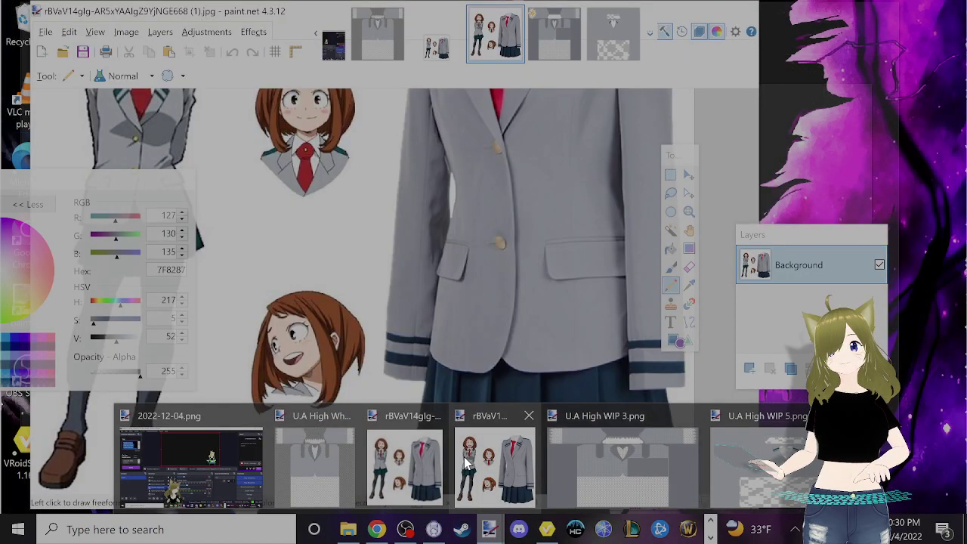
left_click(464, 456)
scroll(453, 453, "up", 3)
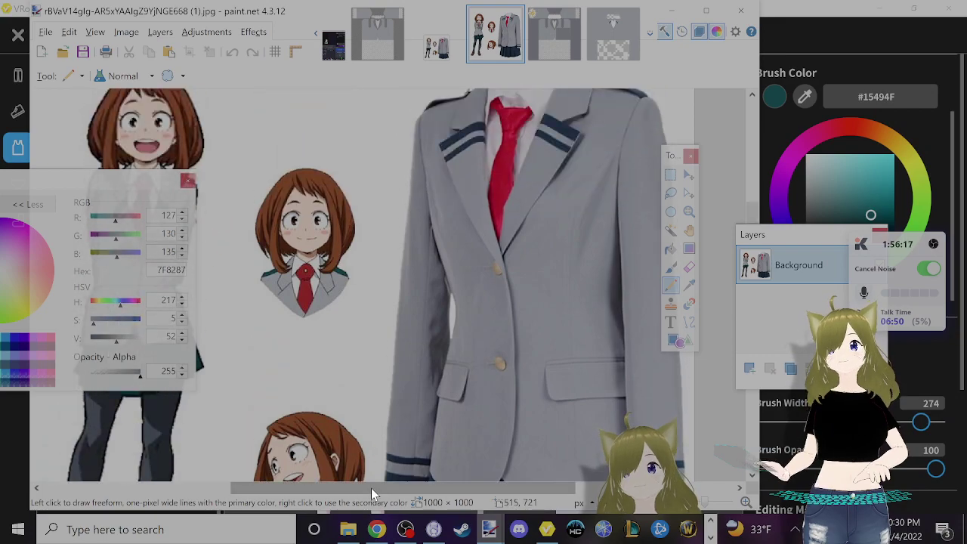
left_click_drag(370, 488, 315, 485)
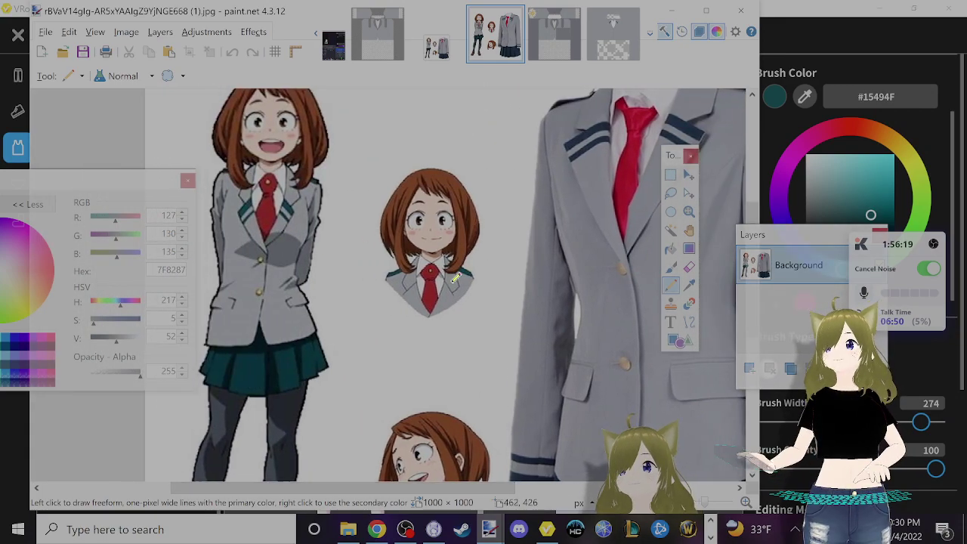
scroll(456, 278, "up", 5, "ctrl")
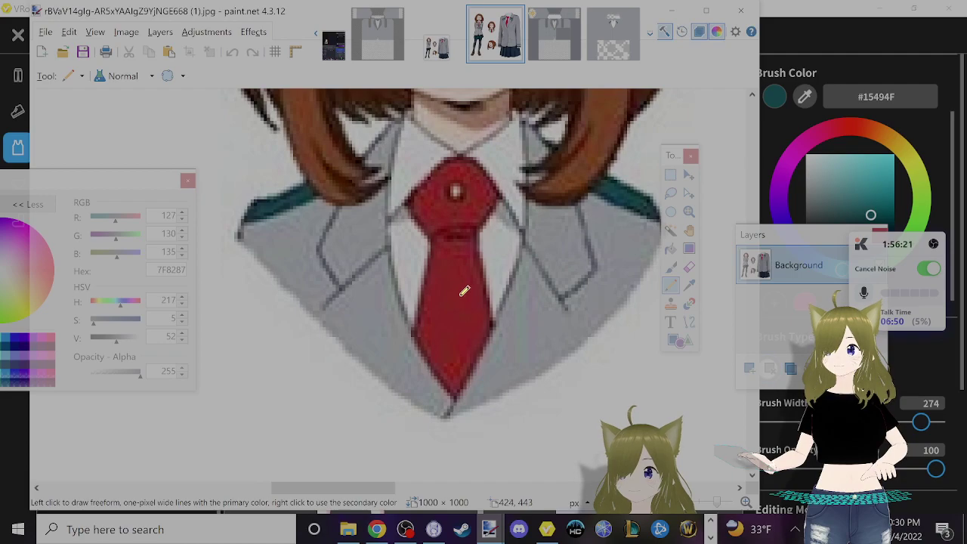
key("k")
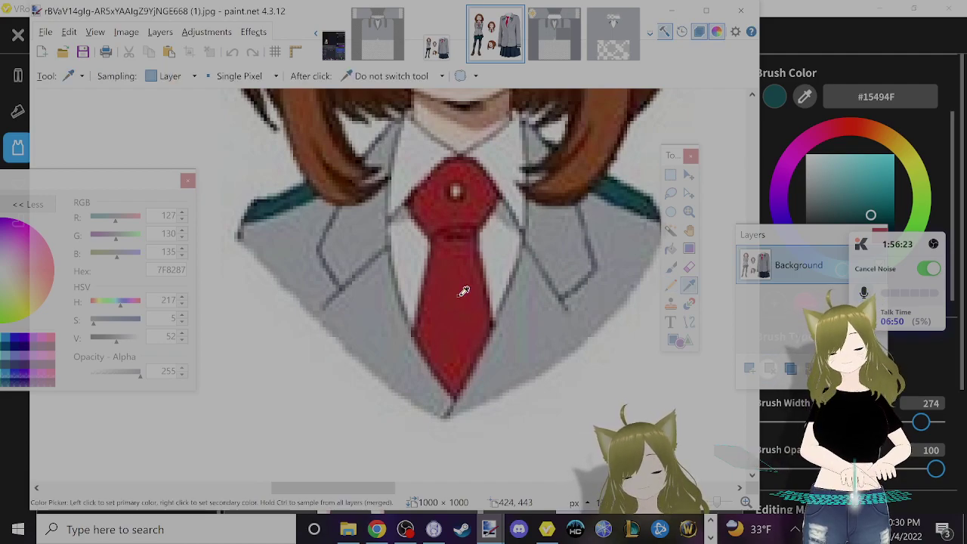
left_click(462, 290)
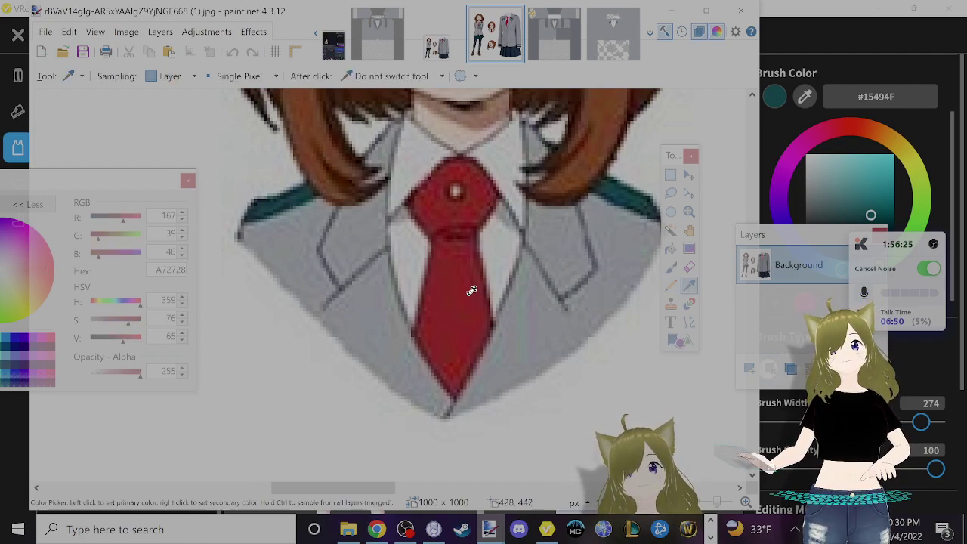
left_click(466, 292)
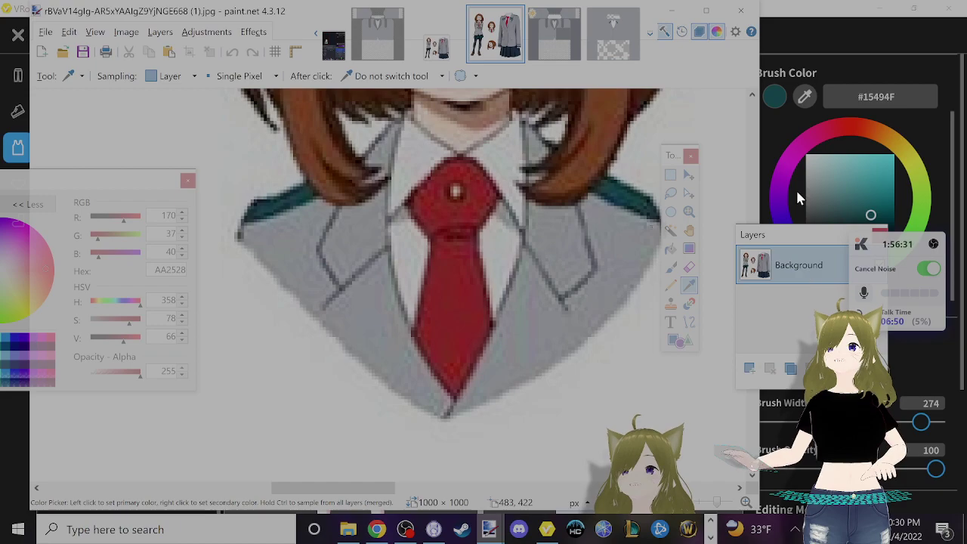
- Set the brush color to #AA2528 and paint the whole necktie texture red
left_click(880, 98)
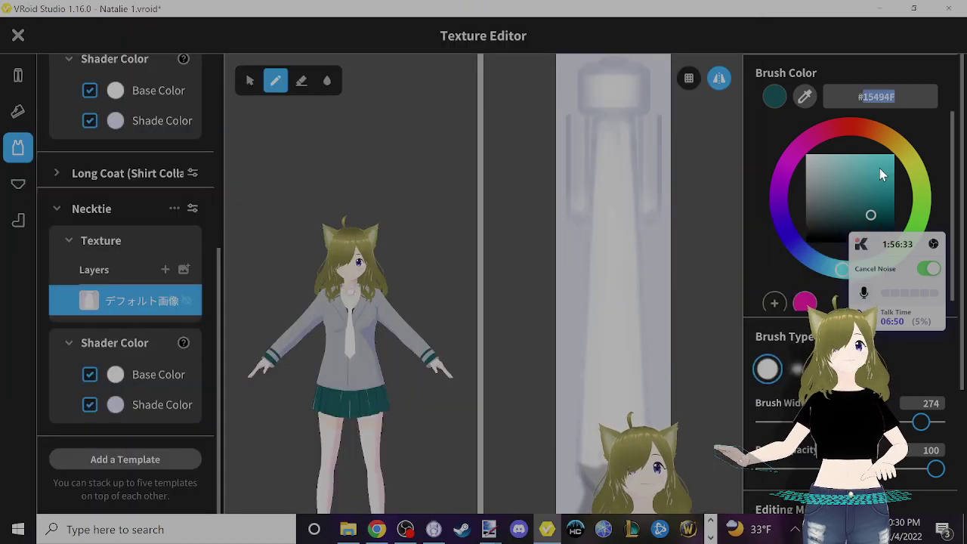
type("#2")
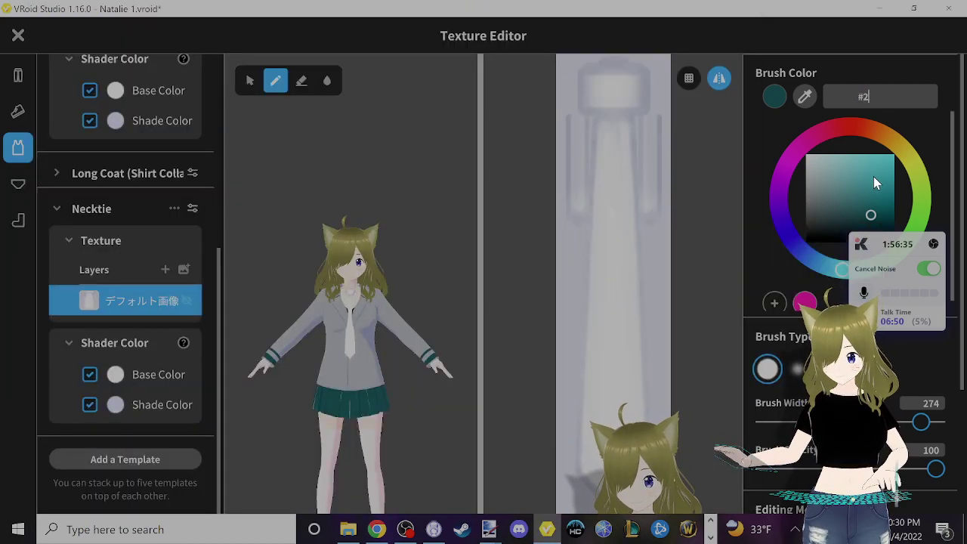
type("528")
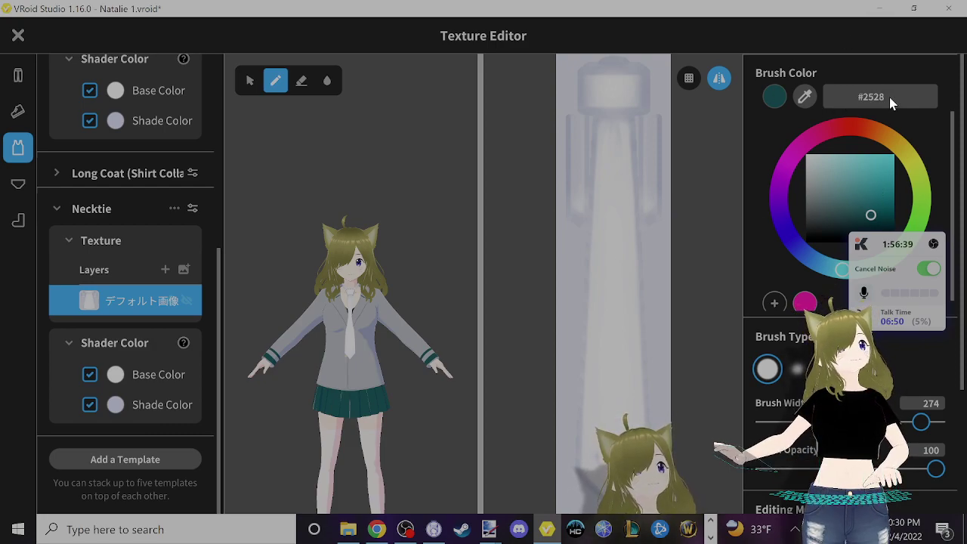
type("A")
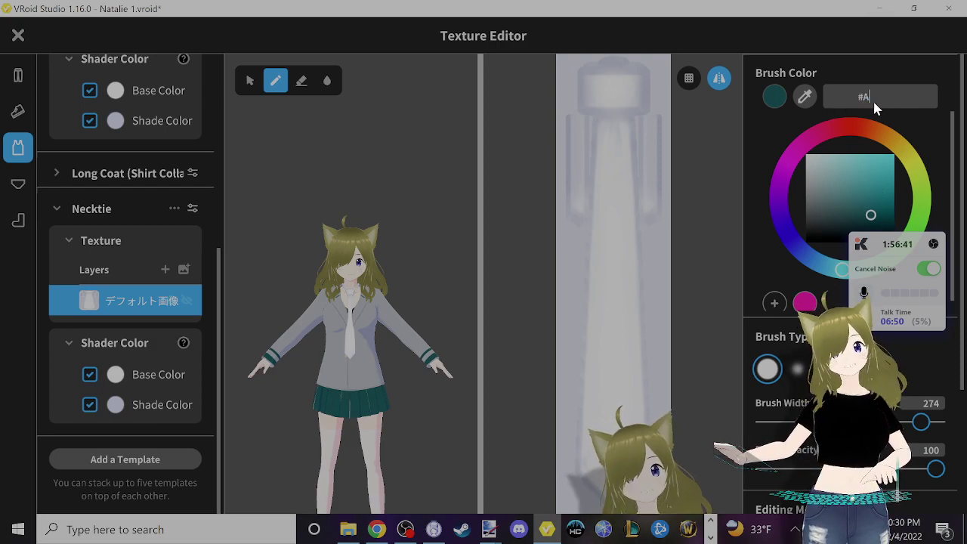
type("A252")
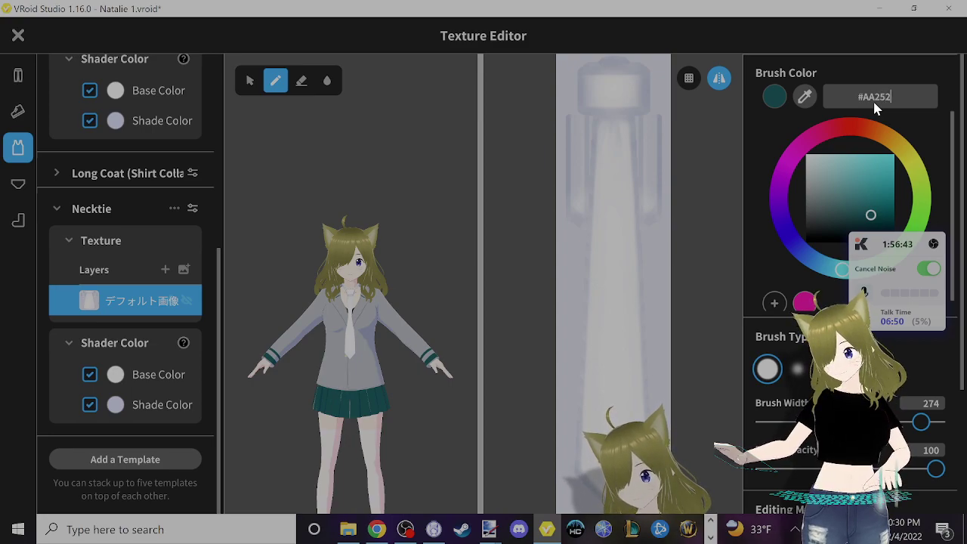
type("8")
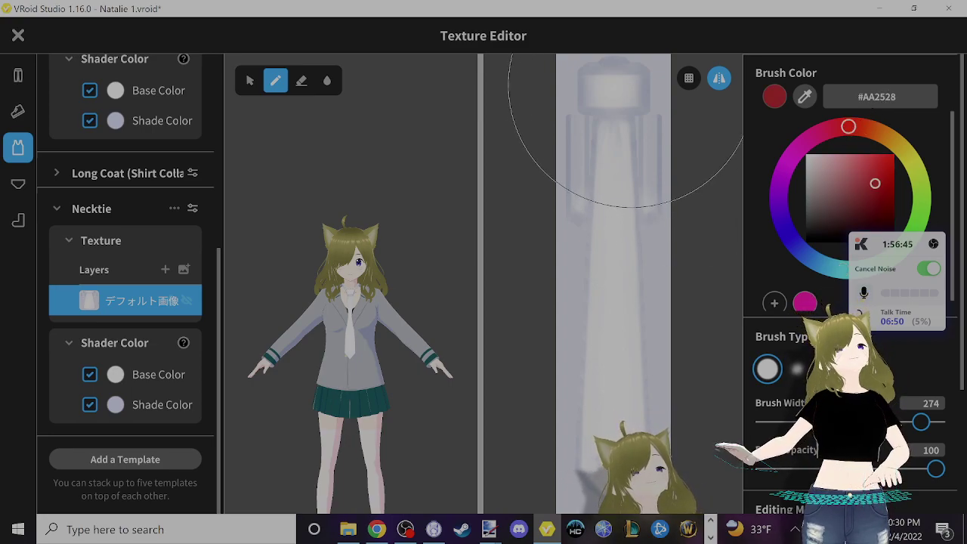
mouse_move(625, 90)
left_mouse_down()
mouse_move(599, 142)
mouse_move(592, 491)
mouse_move(593, 513)
left_mouse_up()
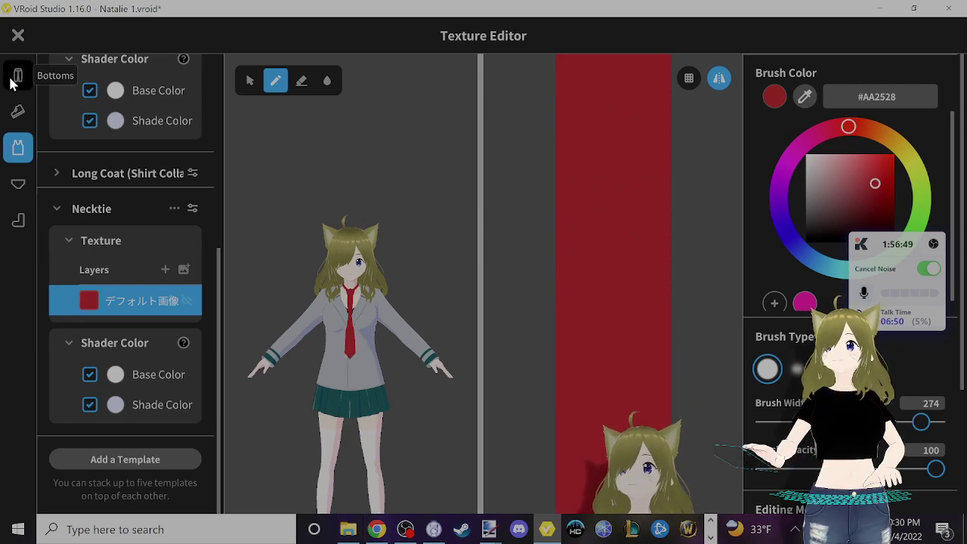
- Temporarily hide the Long Coat's default texture layer to examine the necktie beneath it, and show the layer again
scroll(179, 219, "up", 5)
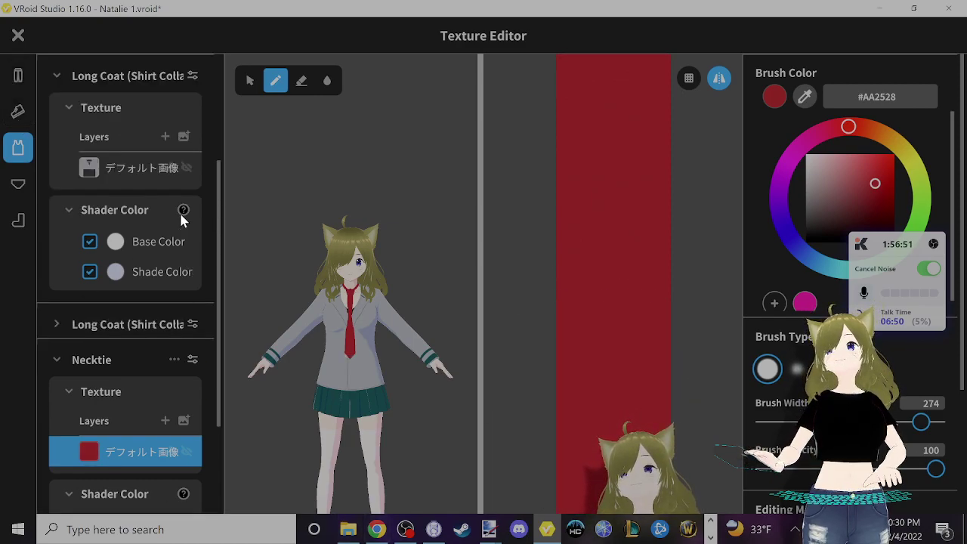
scroll(163, 246, "down", 1)
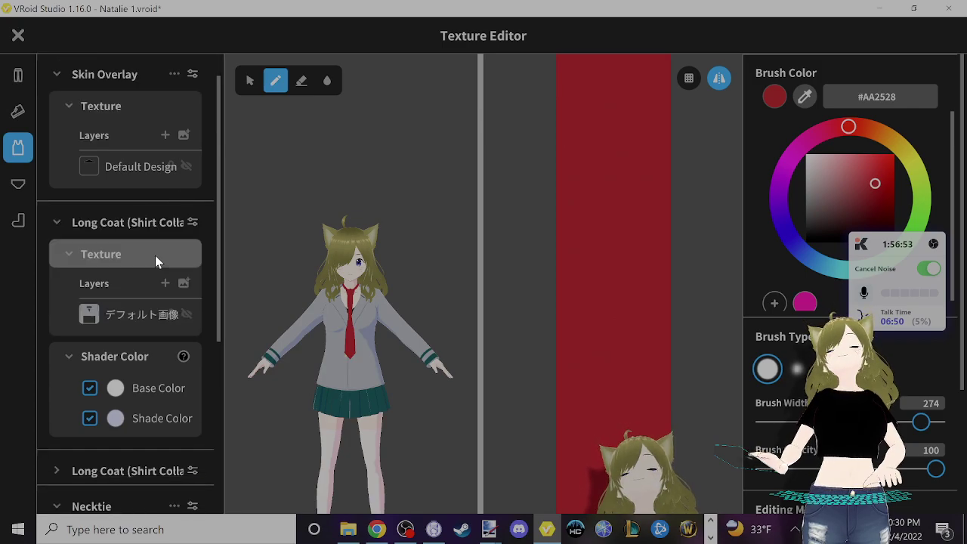
right_click(152, 320)
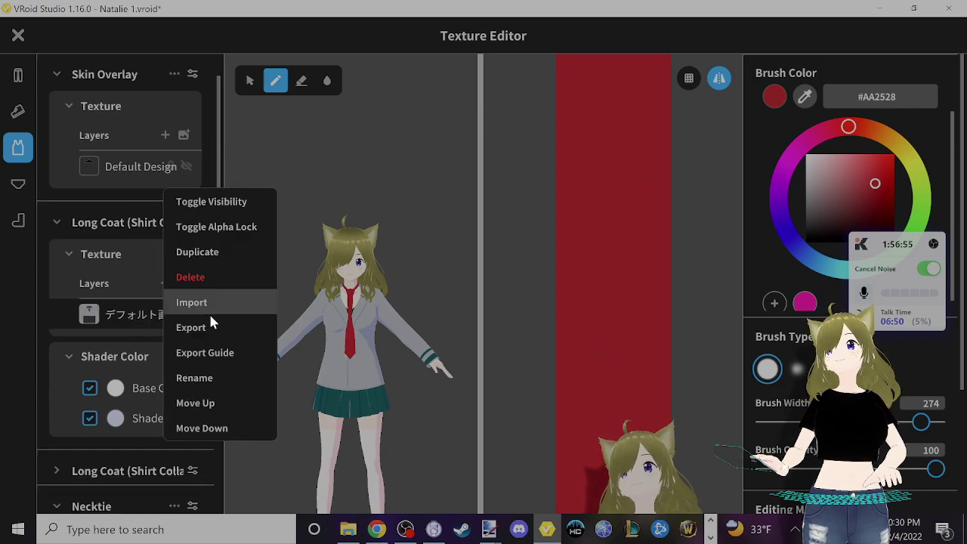
left_click(227, 203)
right_click(167, 325)
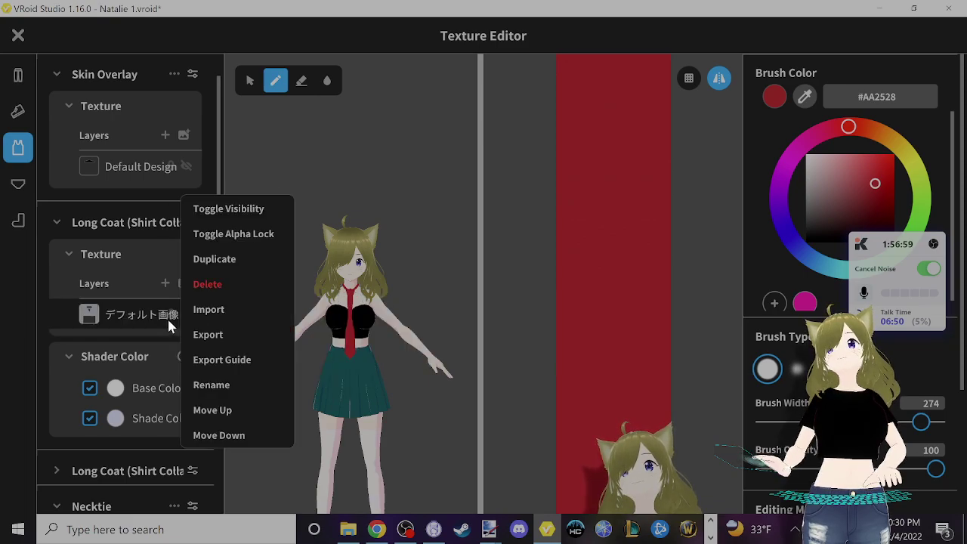
left_click(218, 209)
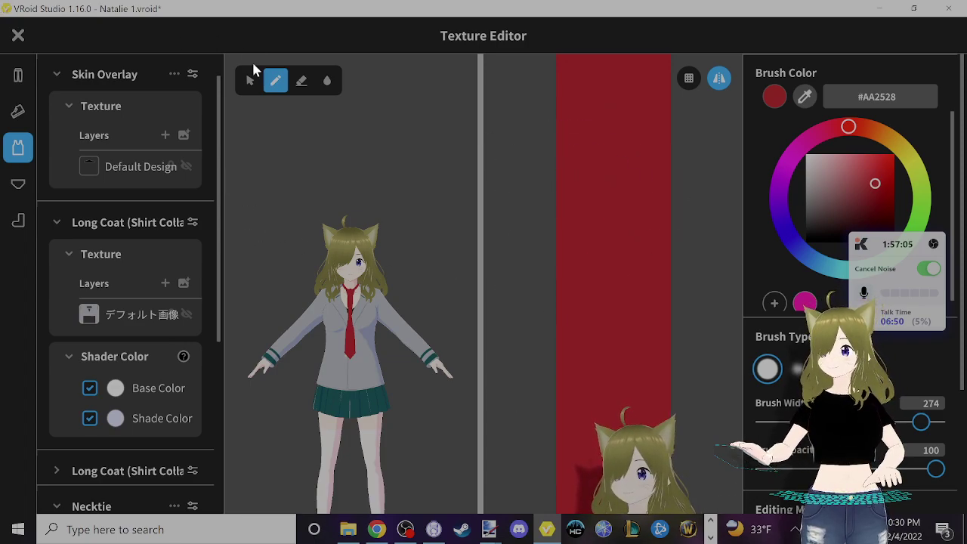
- Erase the lower part of the necktie texture with the Eraser so only the upper section stays red
left_click(302, 81)
scroll(580, 366, "down", 2)
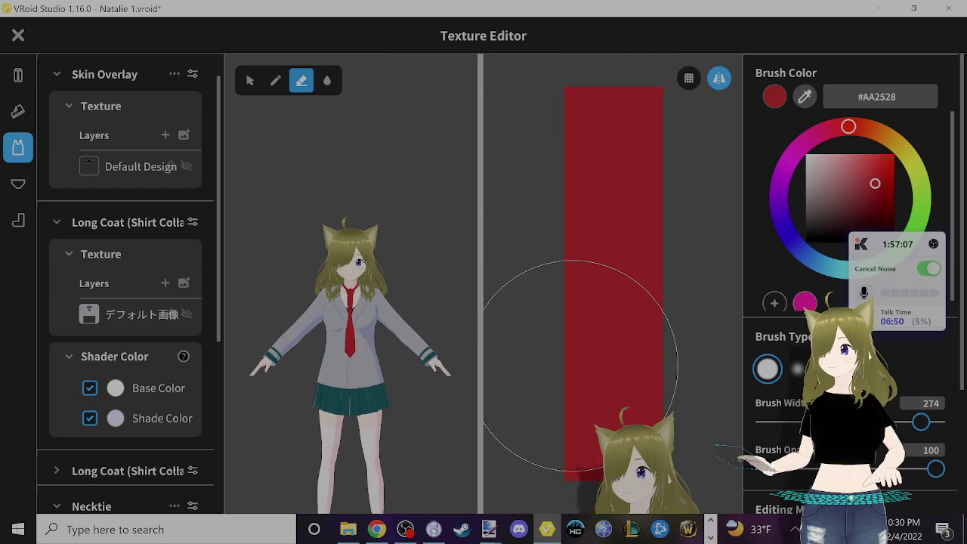
mouse_move(574, 453)
left_mouse_down()
mouse_move(581, 468)
mouse_move(611, 383)
mouse_move(597, 392)
mouse_move(586, 384)
mouse_move(626, 345)
mouse_move(653, 346)
mouse_move(559, 306)
mouse_move(669, 324)
mouse_move(682, 317)
left_mouse_up()
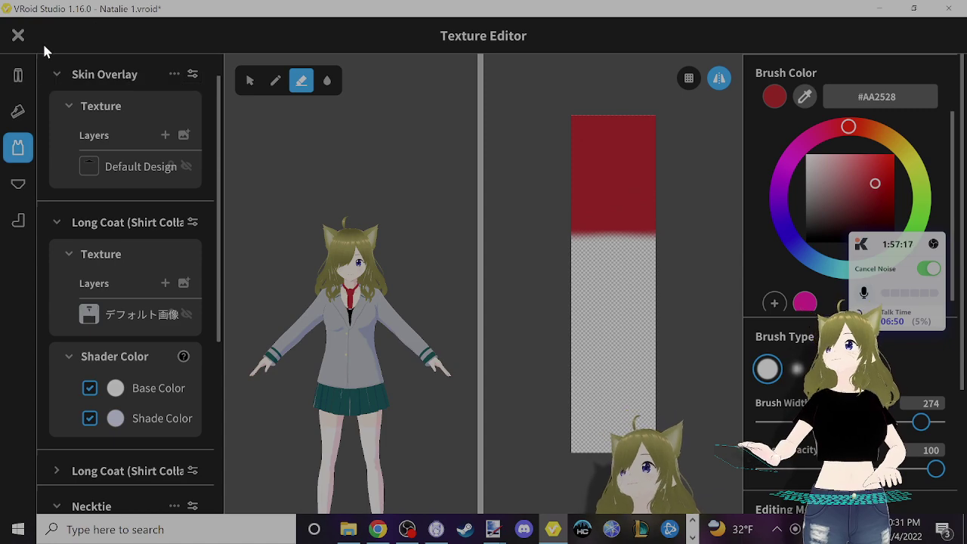
- Export the Long Coat's default texture layer as the PNG image "U.A High Jacket" in the Pictures folder
scroll(137, 233, "down", 1)
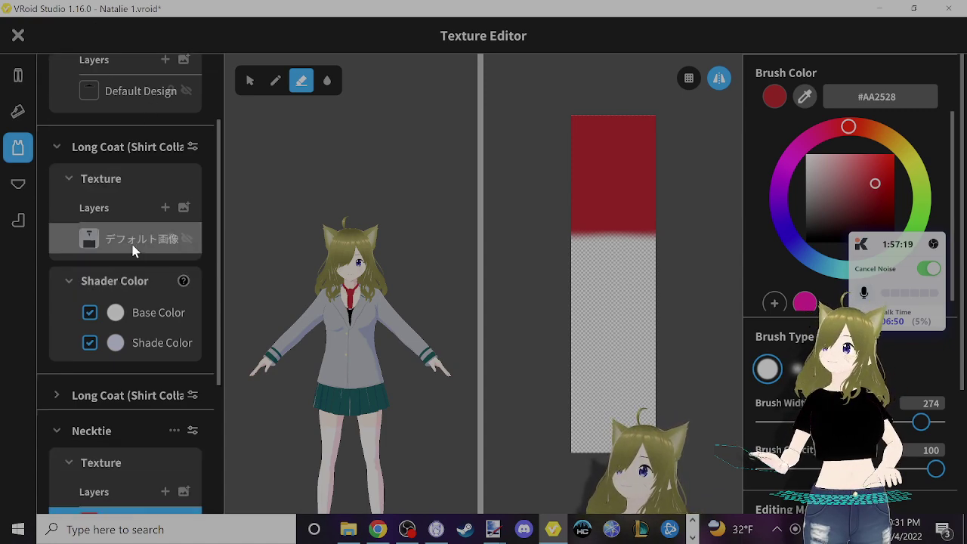
left_click(133, 251)
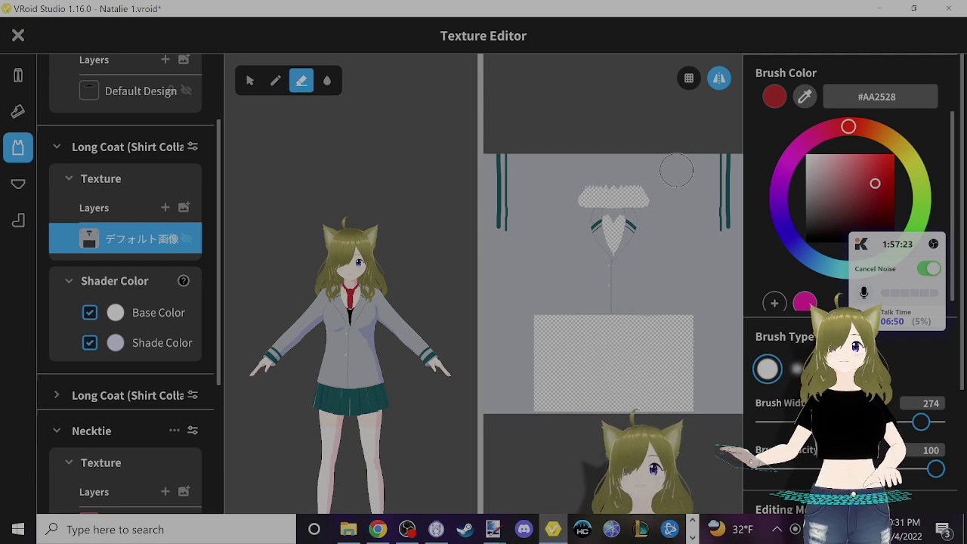
scroll(770, 234, "down", 1)
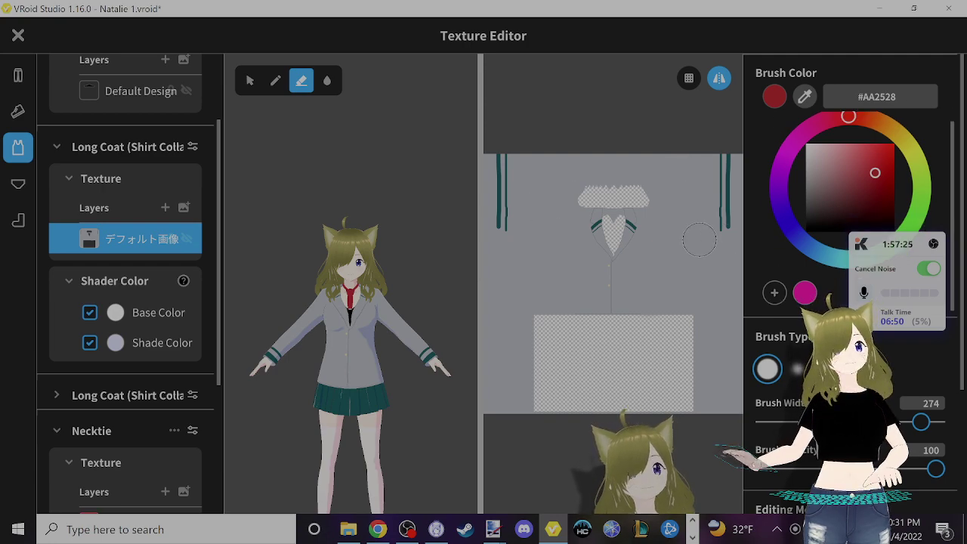
scroll(699, 240, "down", 1)
right_click(142, 243)
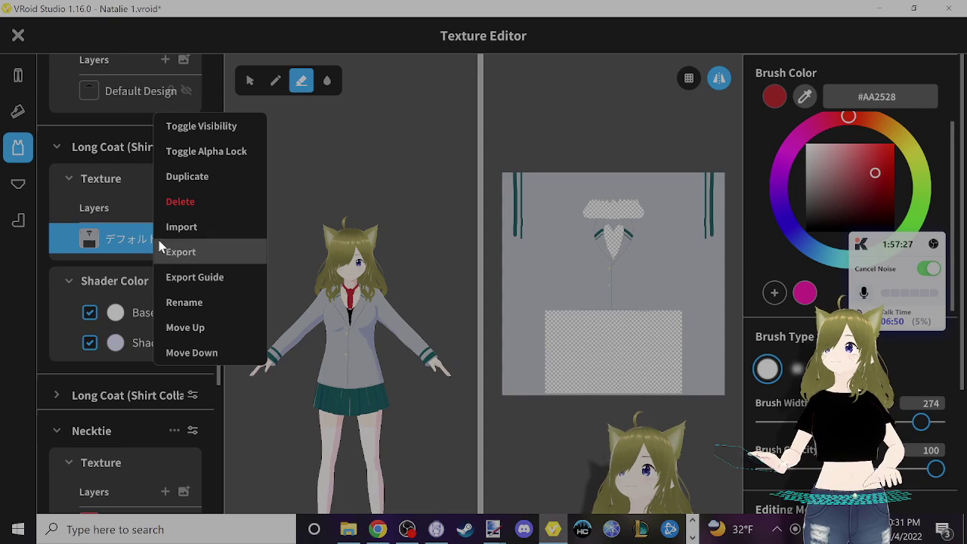
left_click(217, 257)
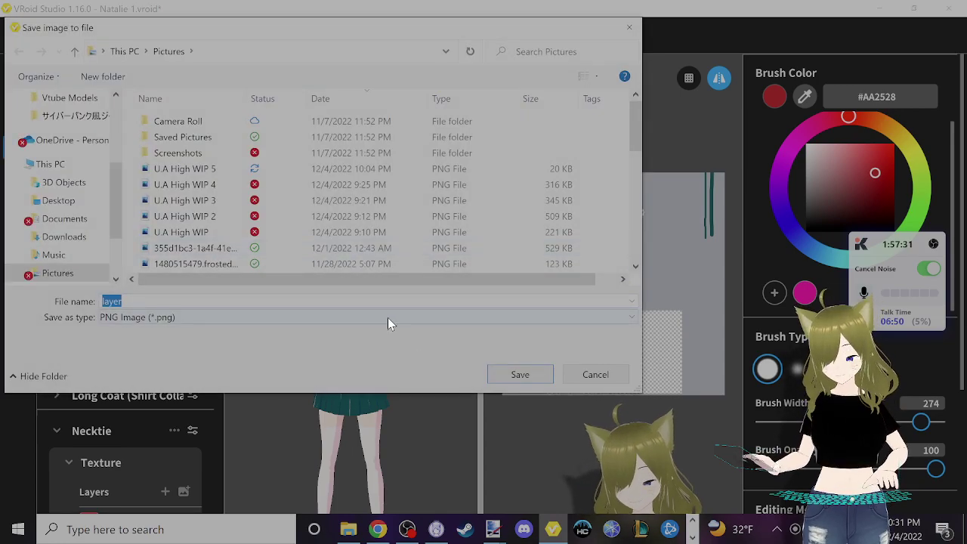
type("U.A High")
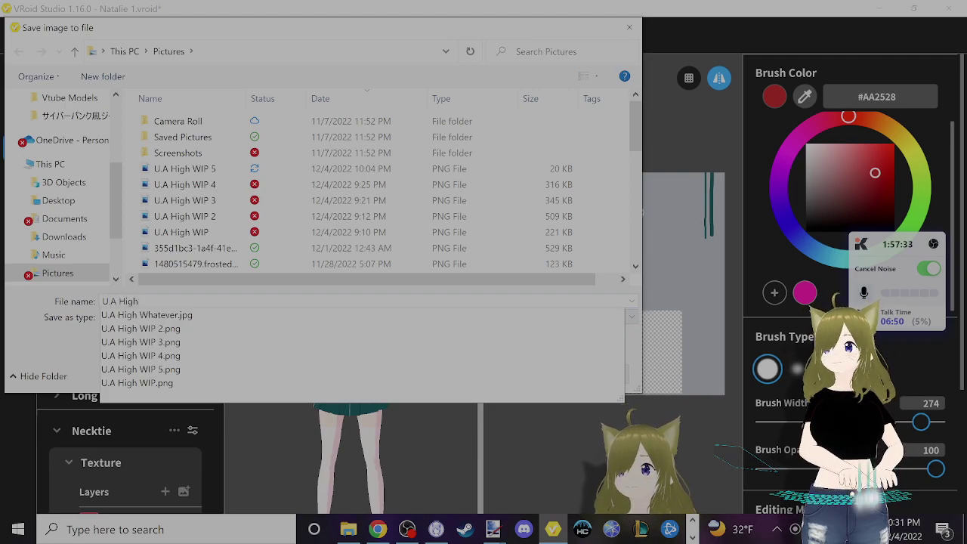
type(" Jack")
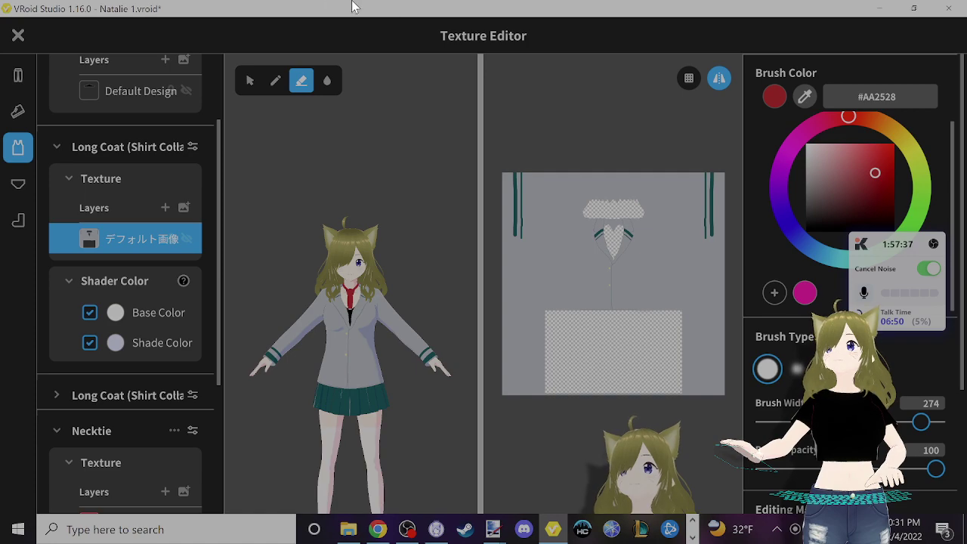
- Delete the default texture layer of the first Long Coat template and collapse that template's section
scroll(173, 155, "up", 3)
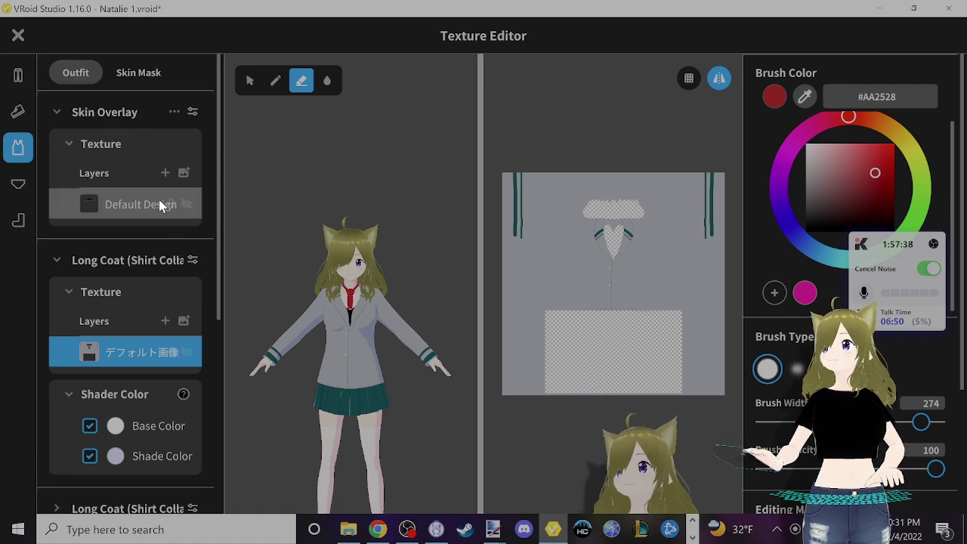
right_click(123, 352)
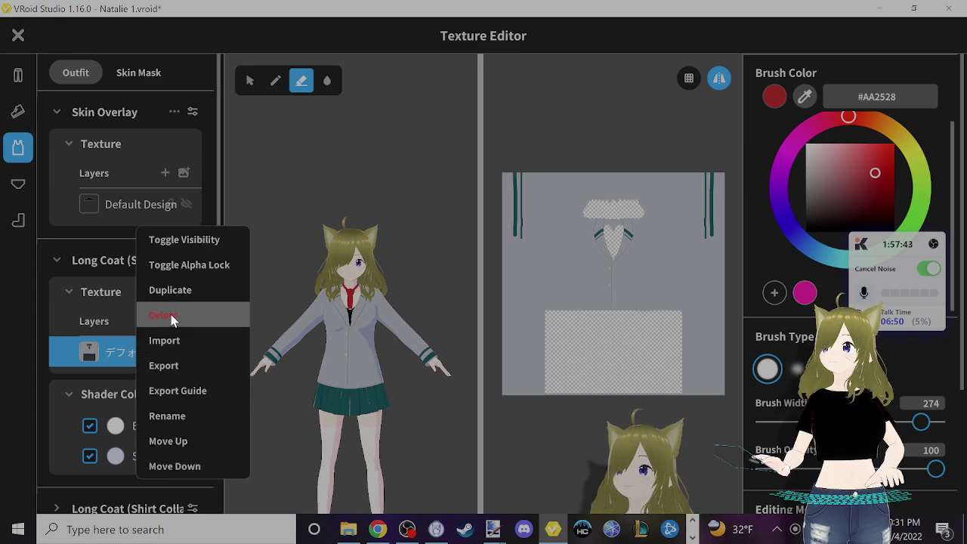
left_click(171, 314)
scroll(173, 302, "down", 3)
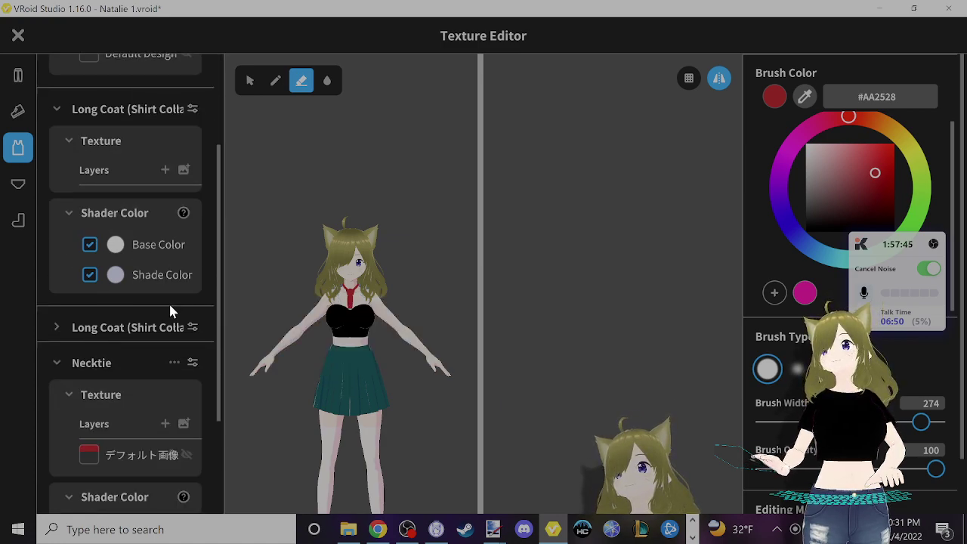
scroll(151, 242, "up", 3)
scroll(133, 274, "down", 5)
scroll(134, 280, "up", 4)
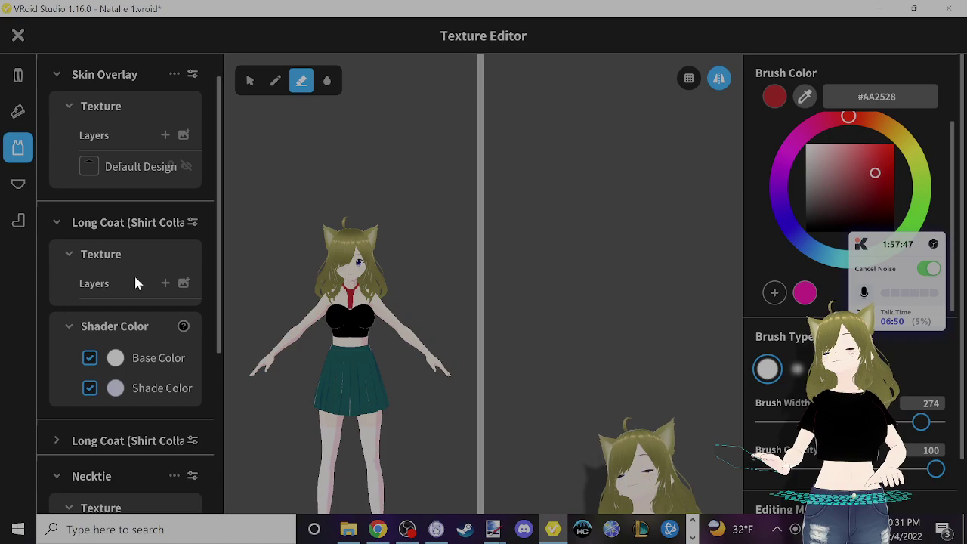
left_click(70, 222)
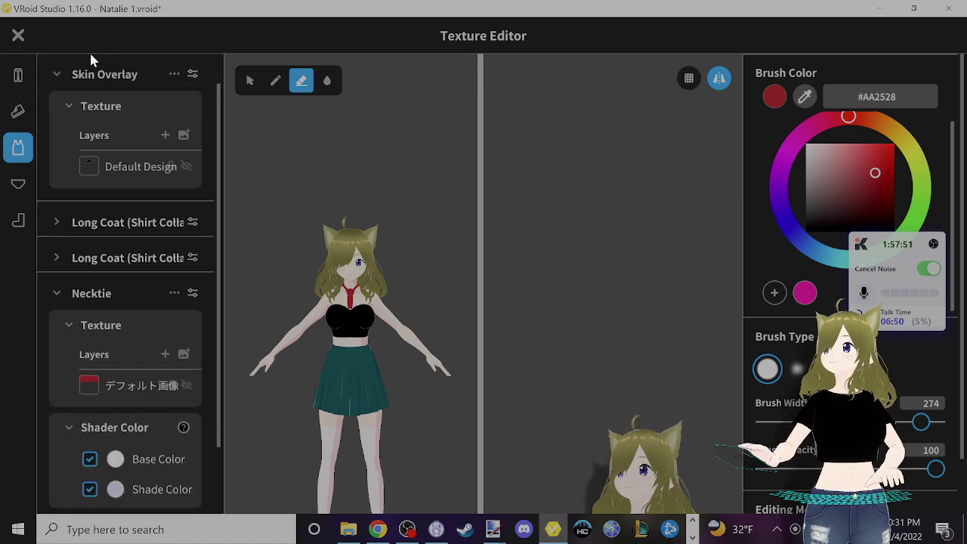
scroll(144, 302, "down", 2)
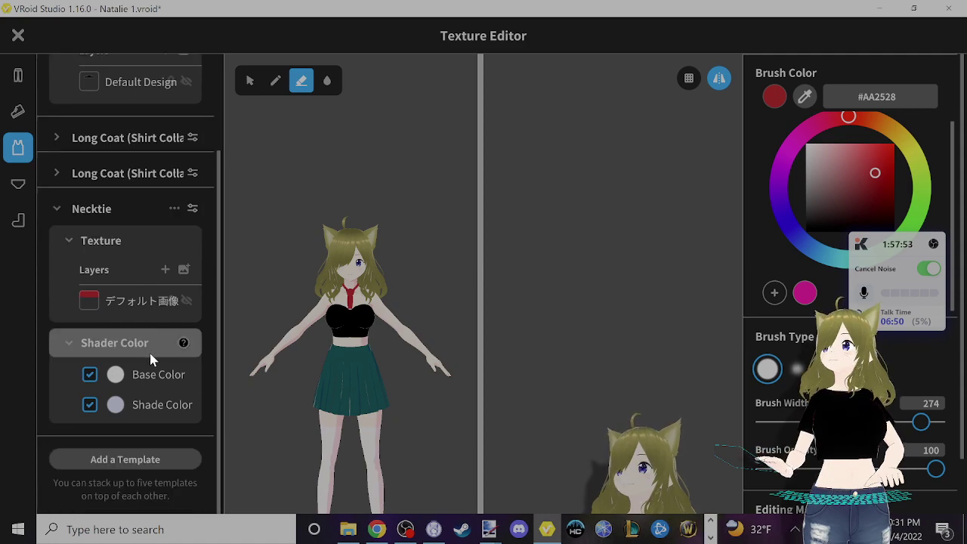
scroll(151, 360, "up", 3)
scroll(121, 302, "down", 1)
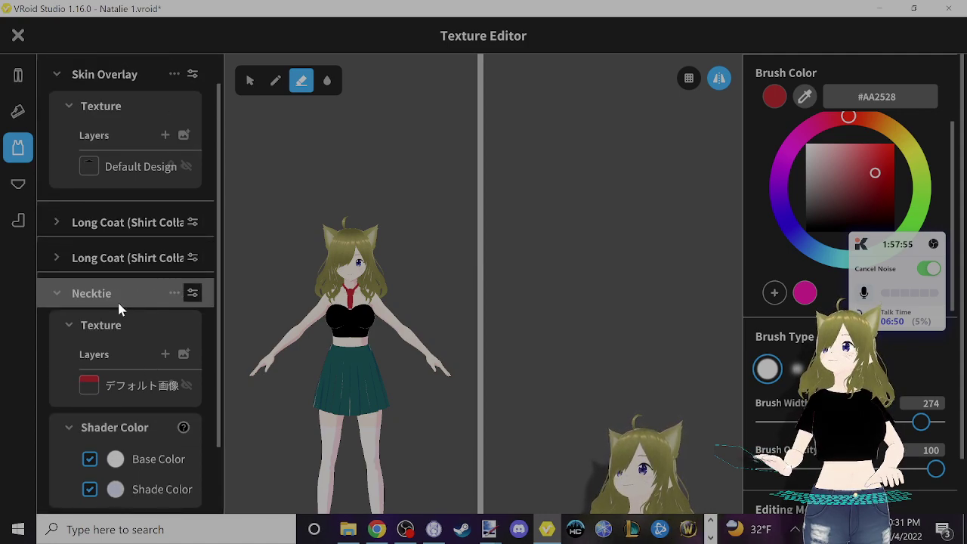
scroll(67, 271, "down", 3)
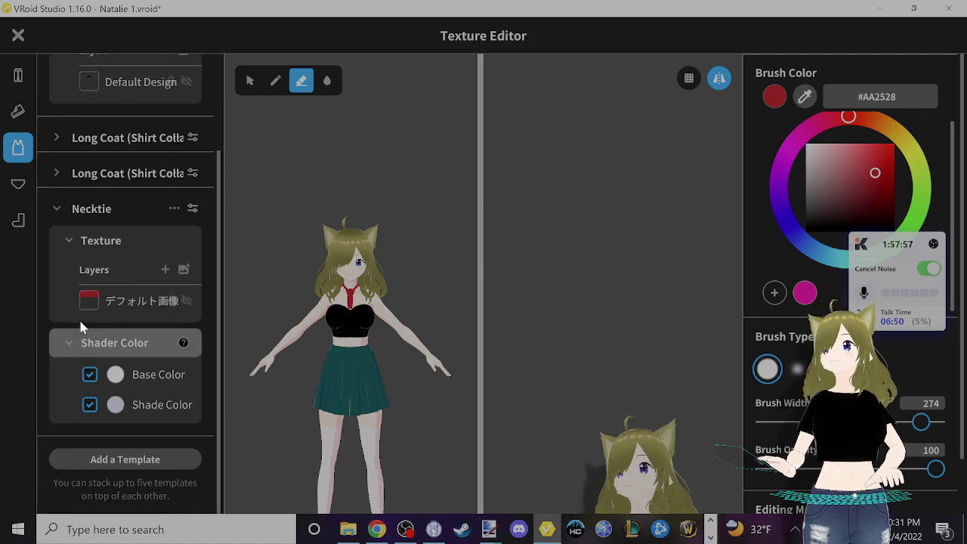
- Export the Uniform Skirt's default texture layer from the Bottoms as a PNG image in the Pictures folder and exit the Texture Editor
scroll(71, 231, "up", 4)
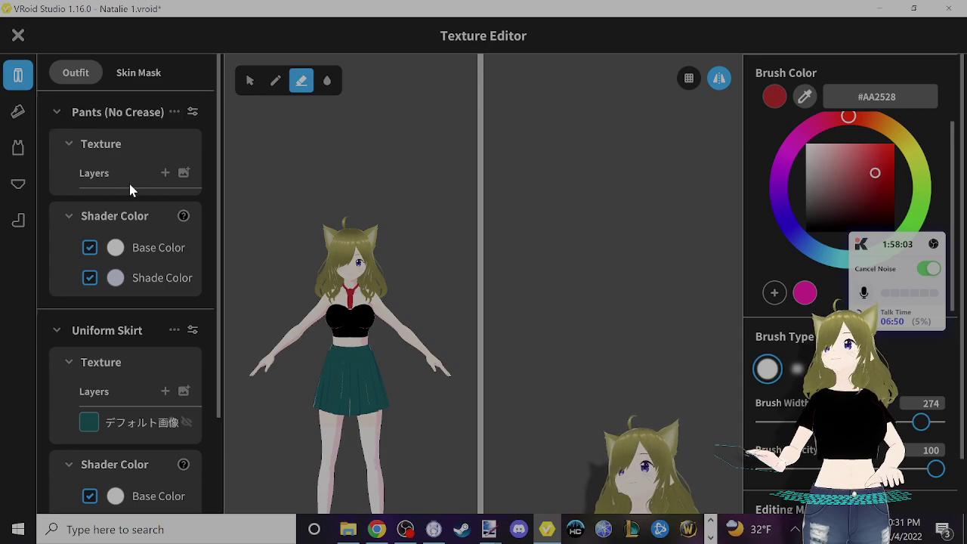
scroll(117, 165, "down", 2)
right_click(126, 302)
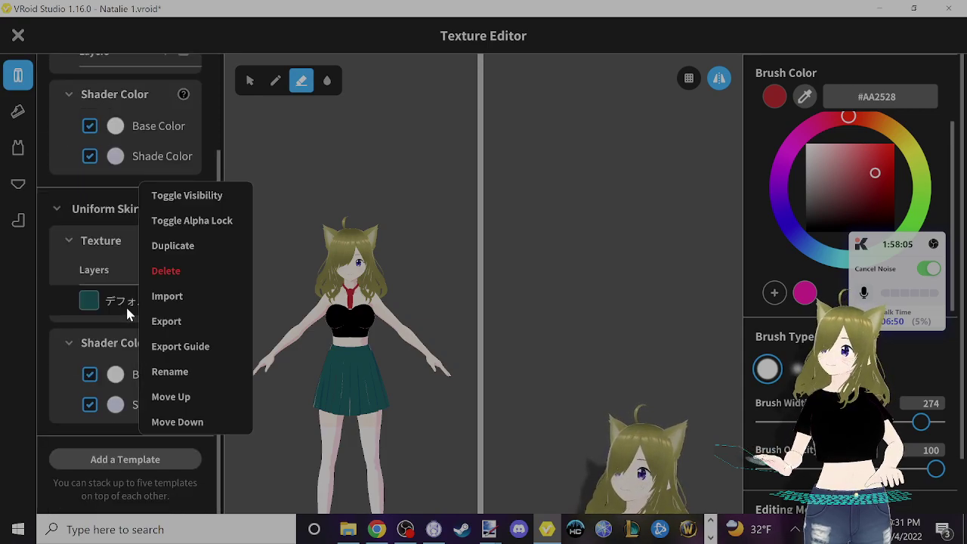
left_click(210, 321)
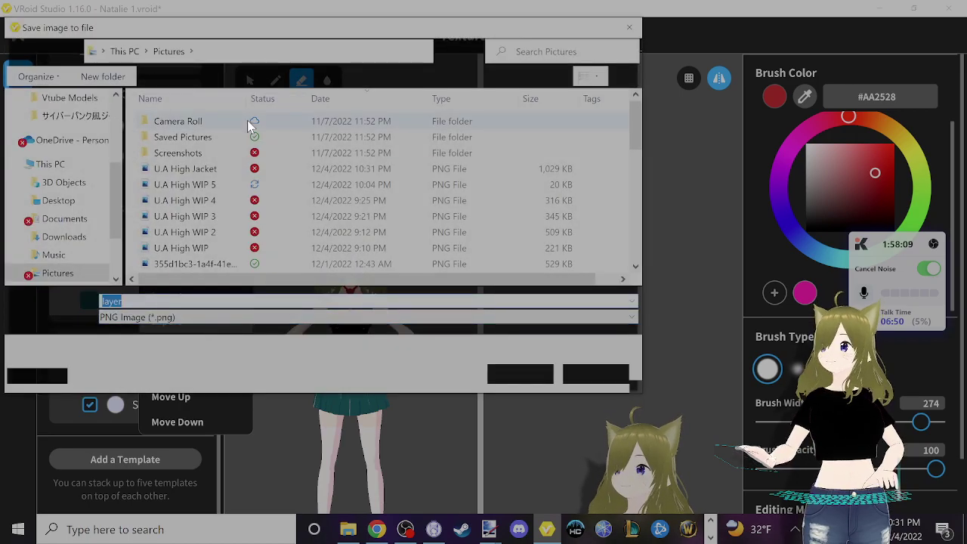
type("U.A")
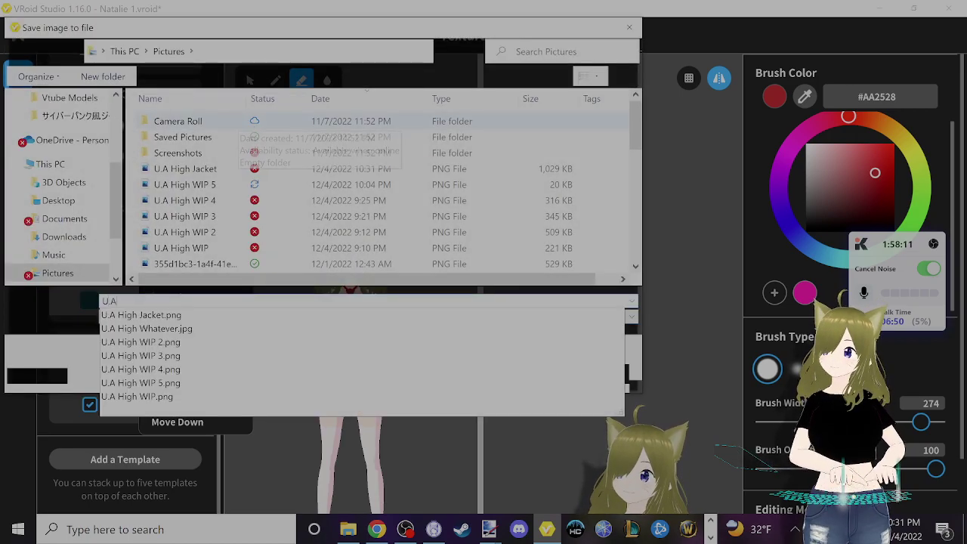
type(".")
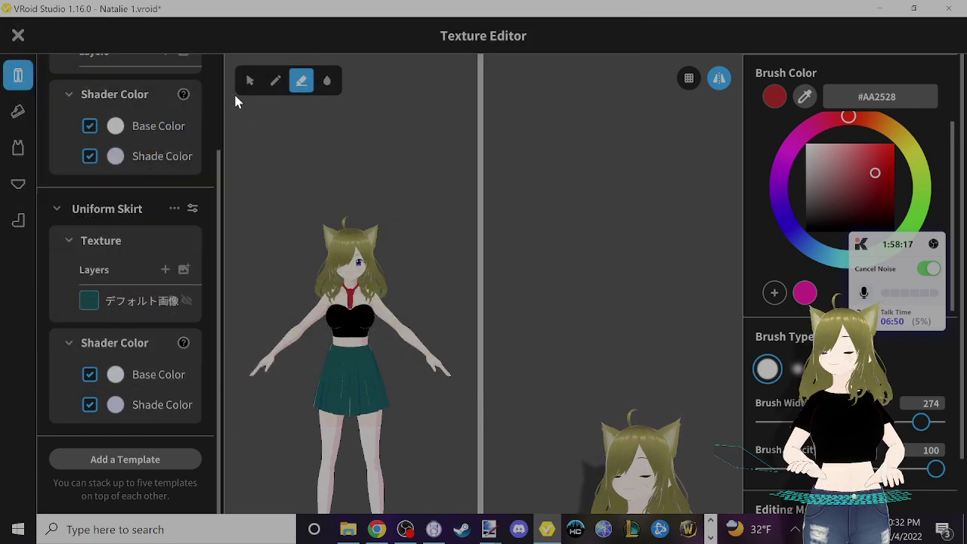
left_click(19, 35)
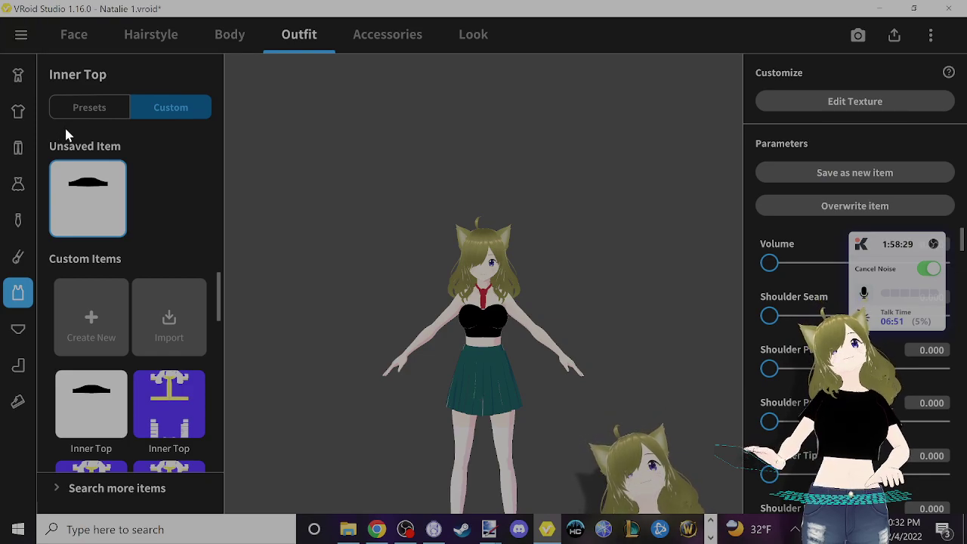
- Remove the teal skirt by applying the empty preset to the Bottoms
left_click(99, 308)
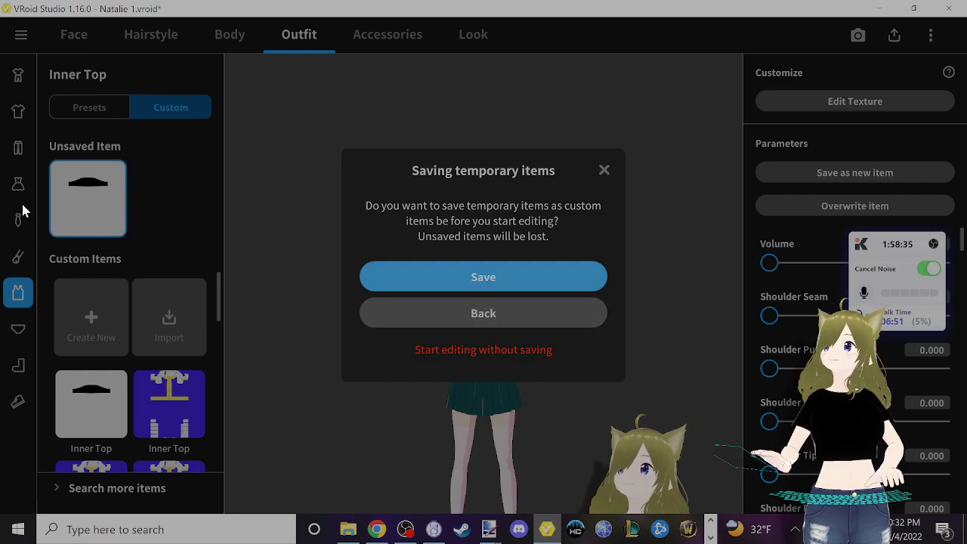
left_click(604, 170)
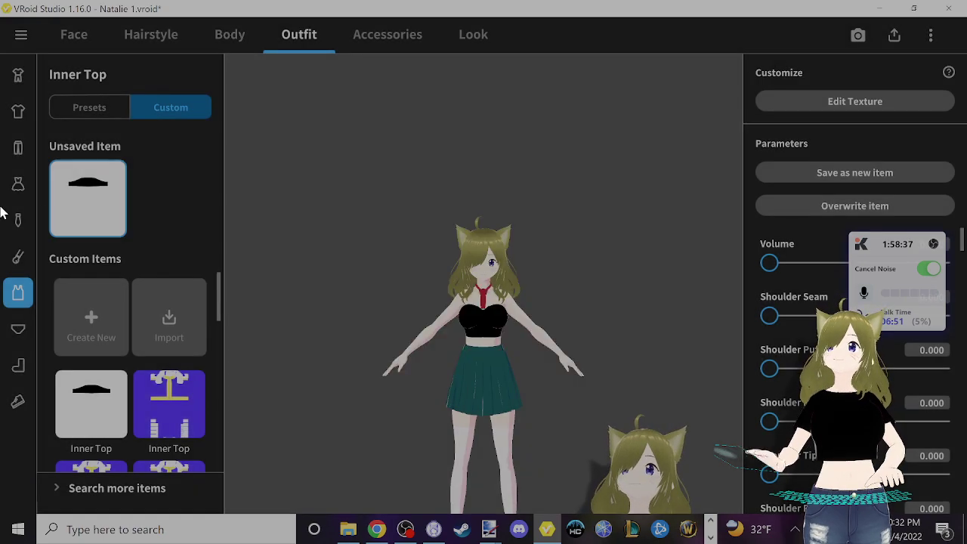
left_click(18, 149)
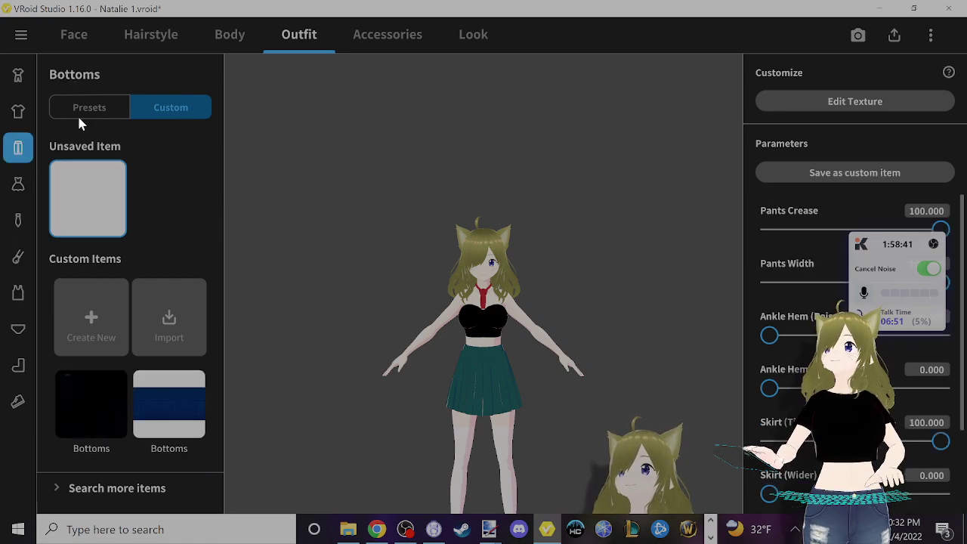
left_click(80, 112)
left_click(78, 139)
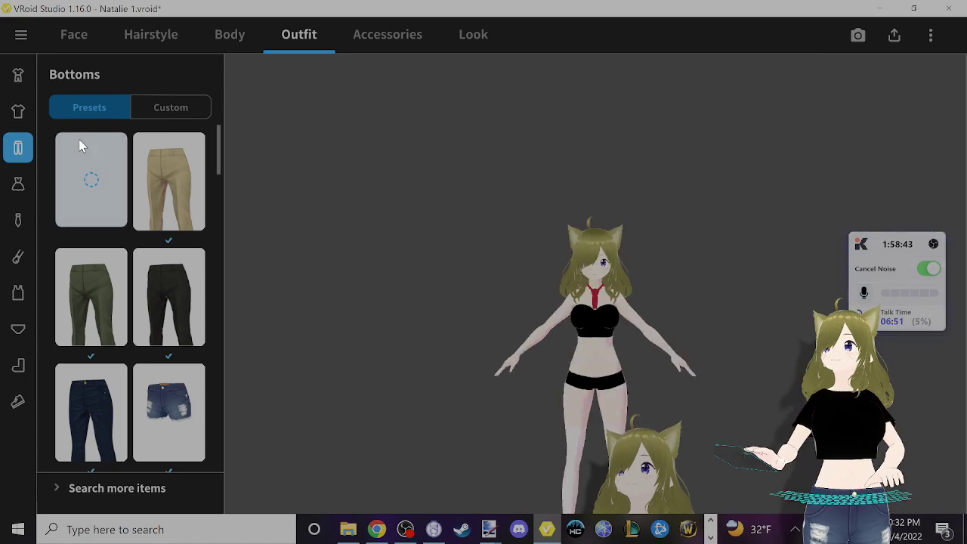
left_click(20, 219)
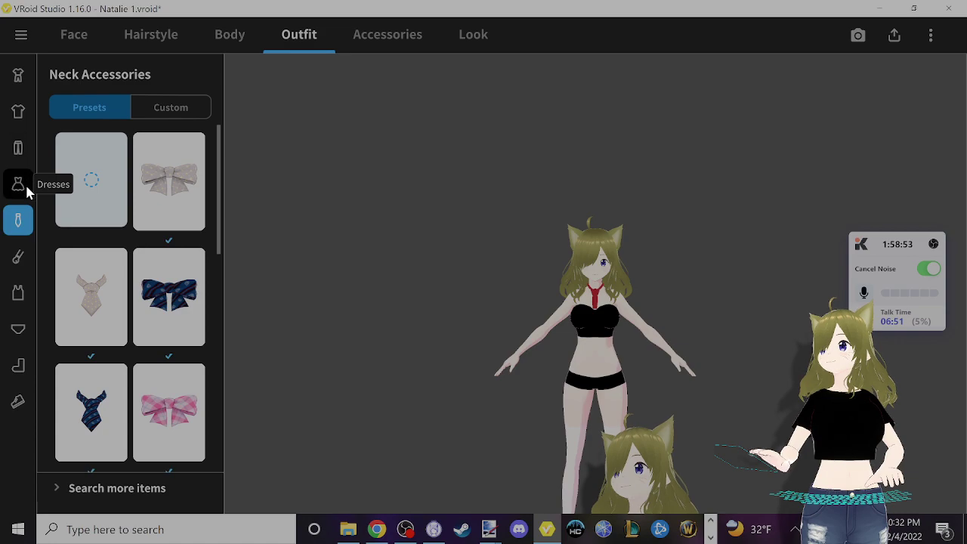
left_click(21, 292)
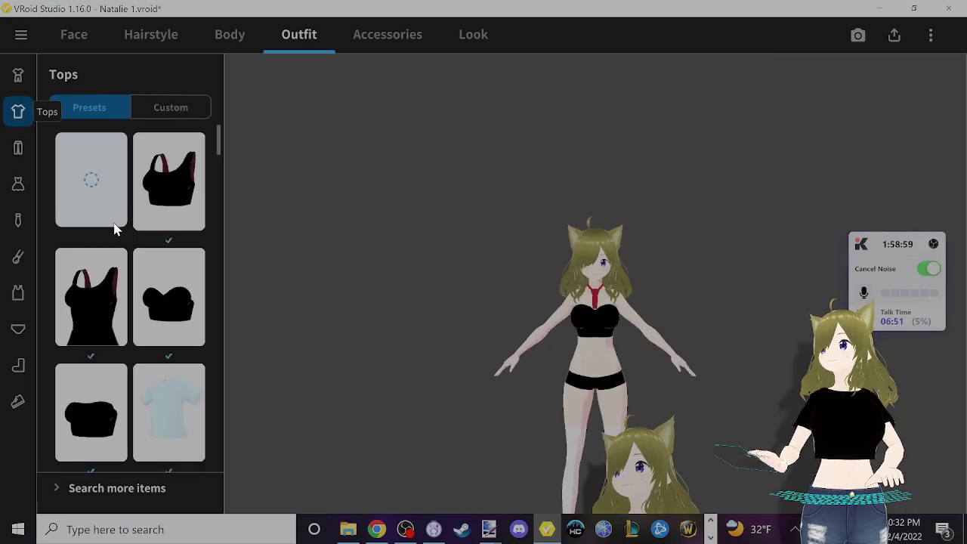
left_click(17, 75)
left_click(19, 185)
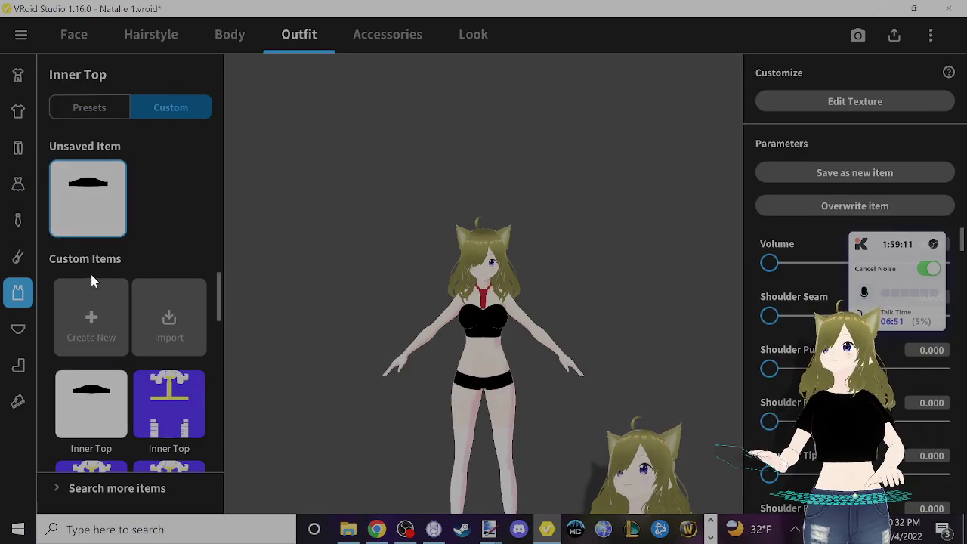
- Create a new custom Inner Top from the Top underwear template without saving the temporary items
left_click(84, 325)
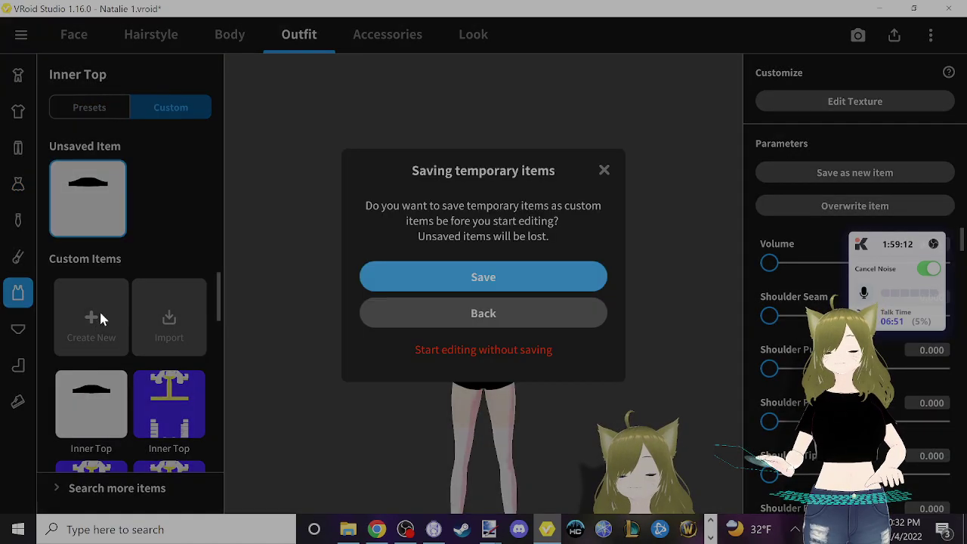
left_click(517, 347)
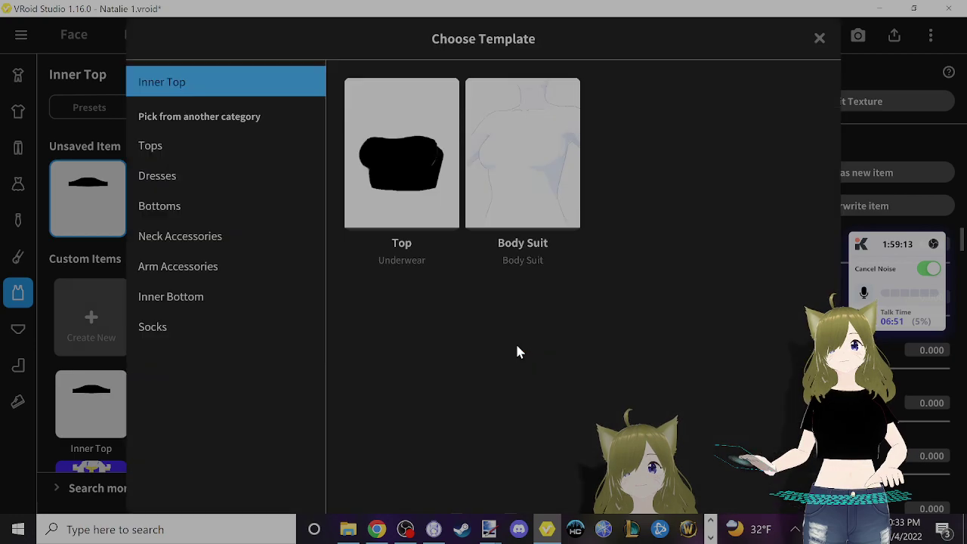
left_click(407, 151)
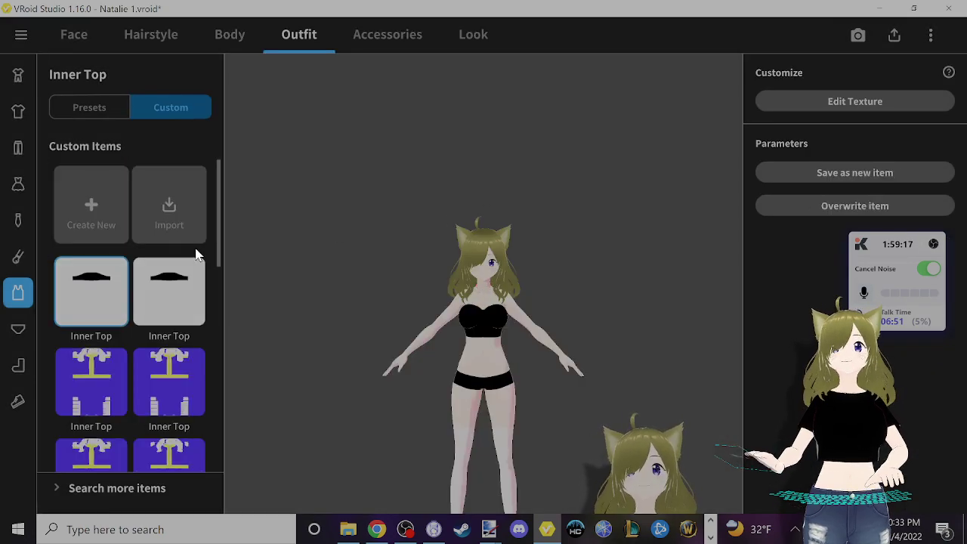
right_click(118, 293)
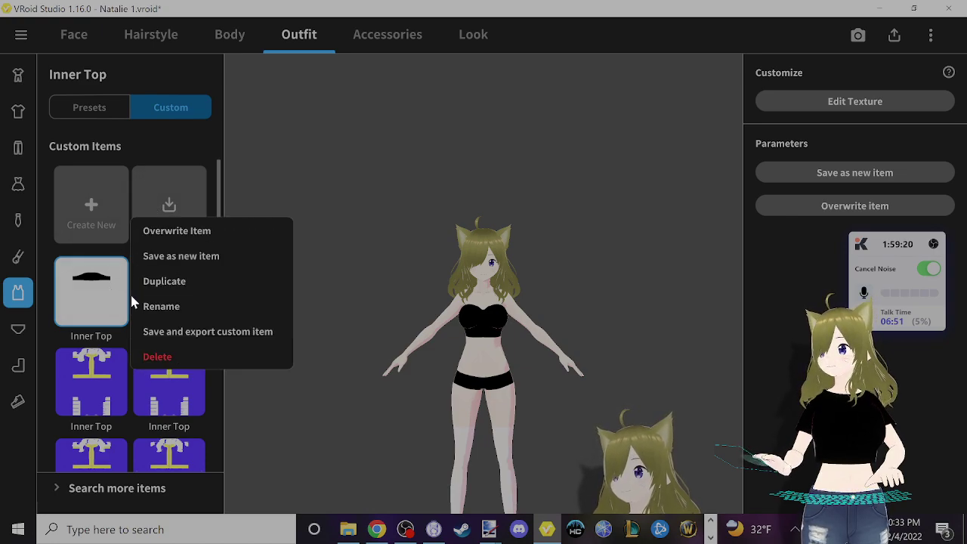
left_click(310, 227)
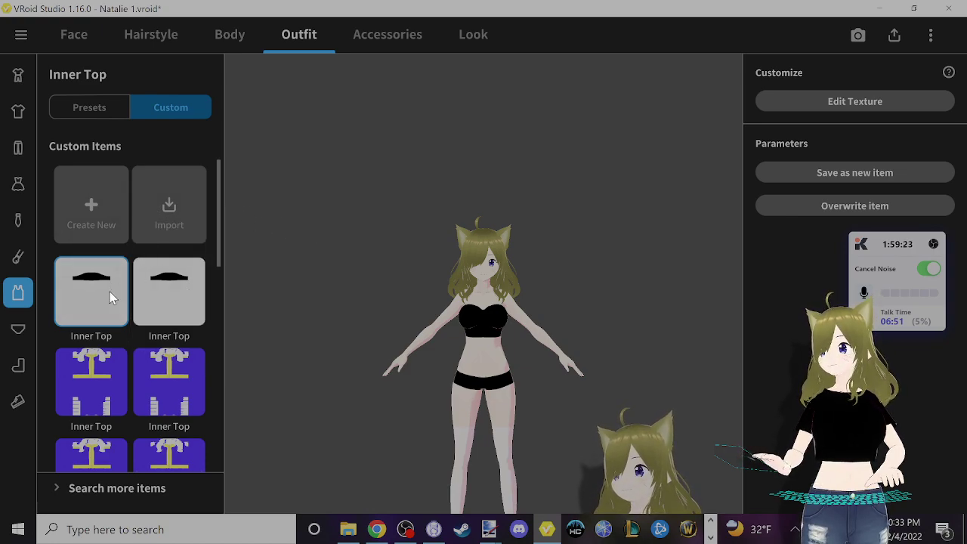
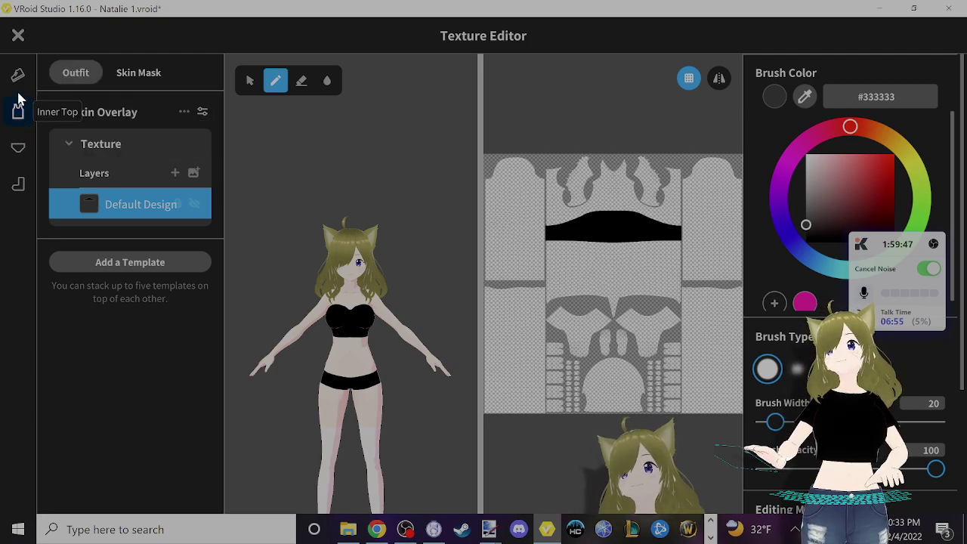
- Add the Uniform Vest (Short Sleeve) template to the Inner Top in the Texture Editor
left_click(90, 262)
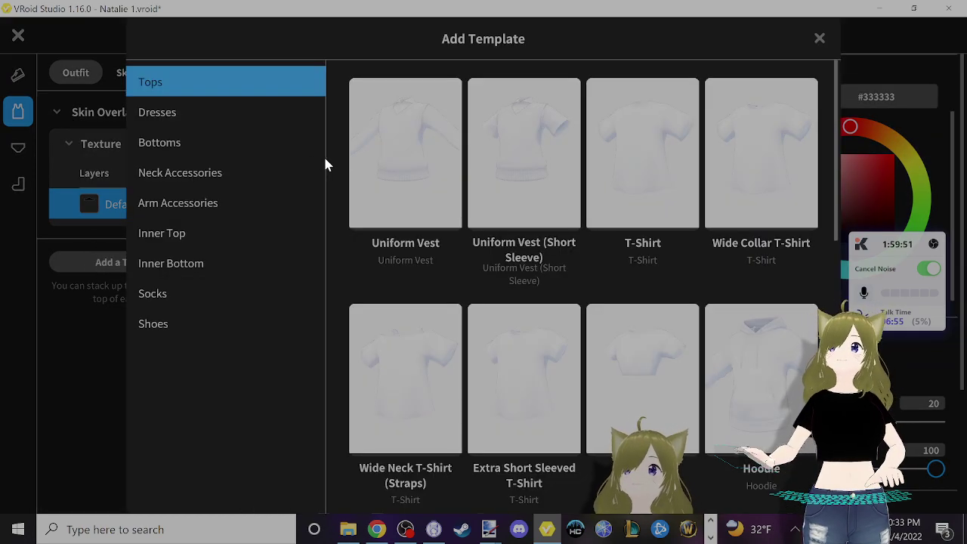
scroll(562, 161, "down", 3)
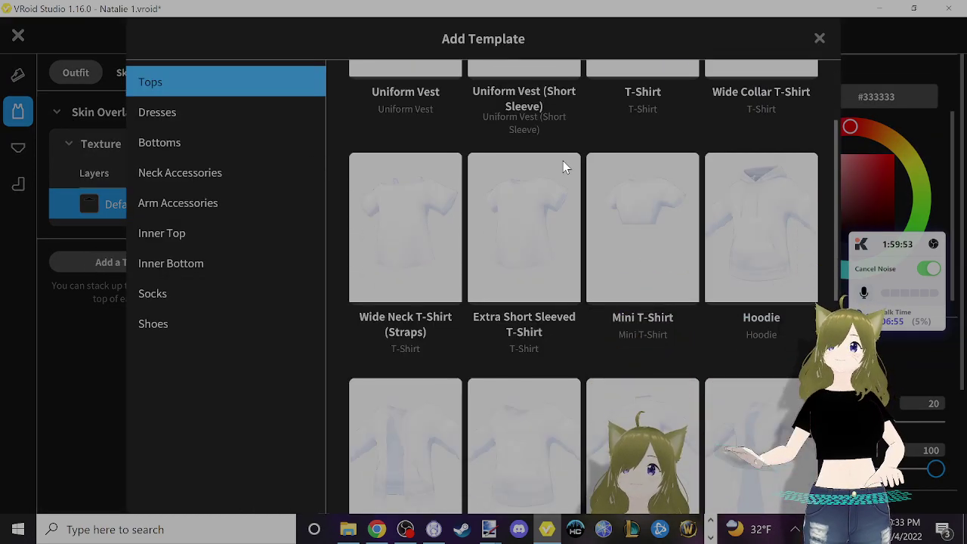
scroll(562, 161, "down", 3)
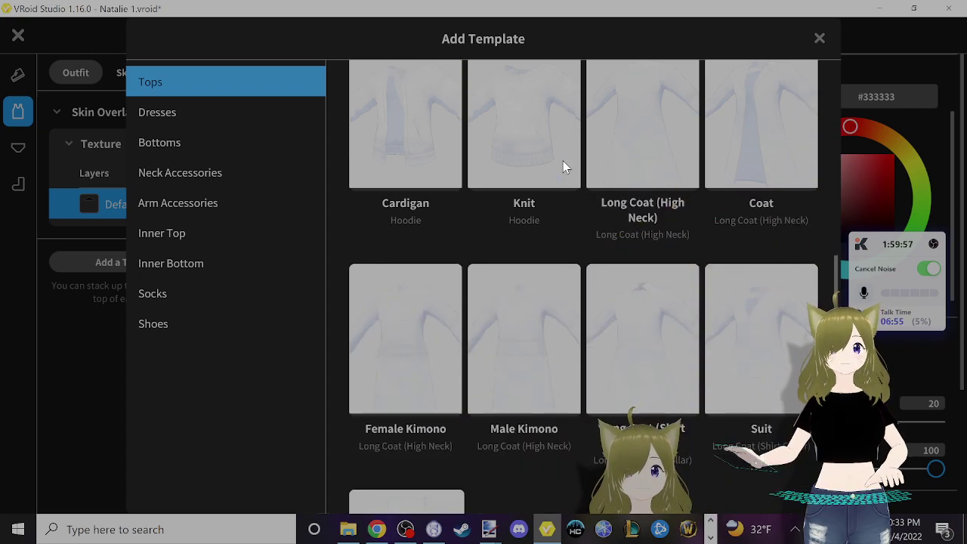
scroll(562, 164, "up", 5)
scroll(558, 169, "up", 1)
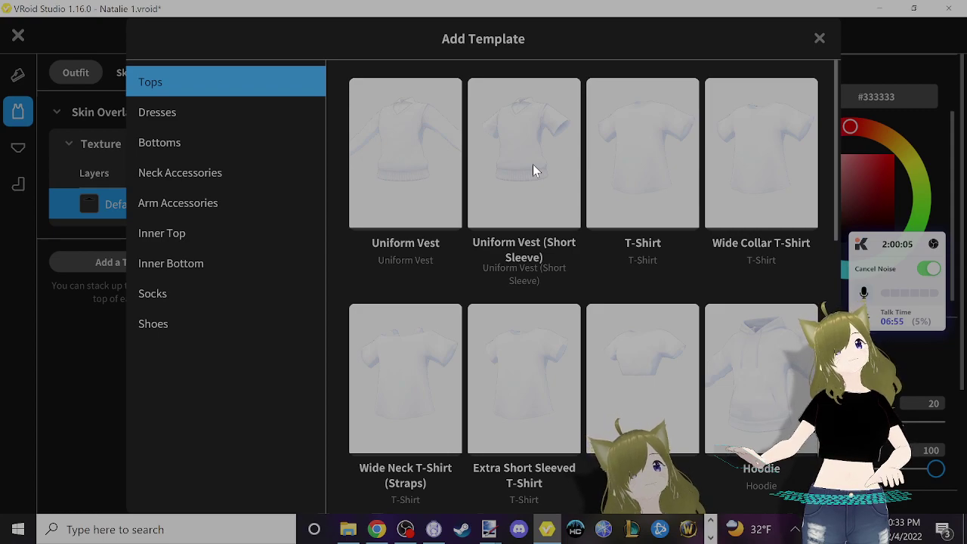
key("Escape")
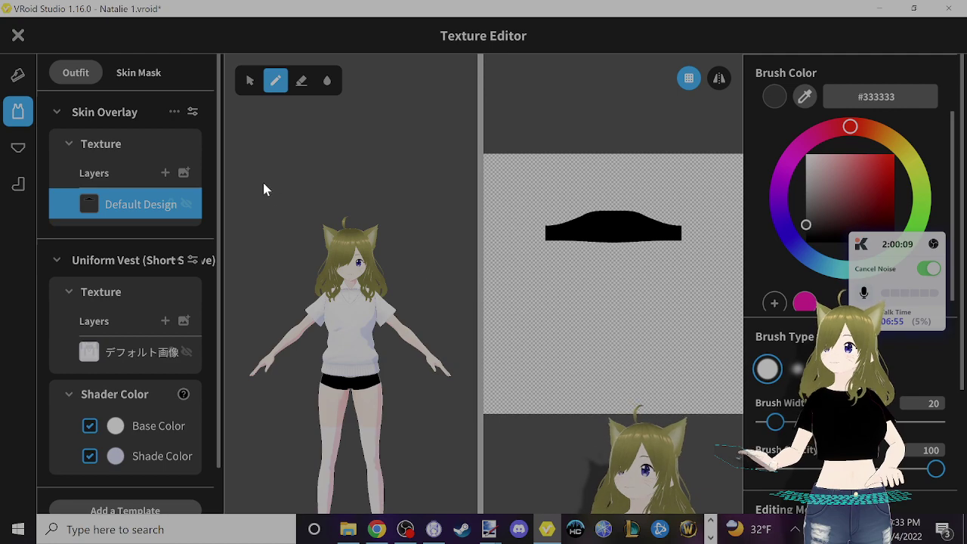
- Erase the lower body and outer sleeve areas of the short-sleeve vest's default texture layer using the Eraser at brush width 300
scroll(119, 351, "down", 1)
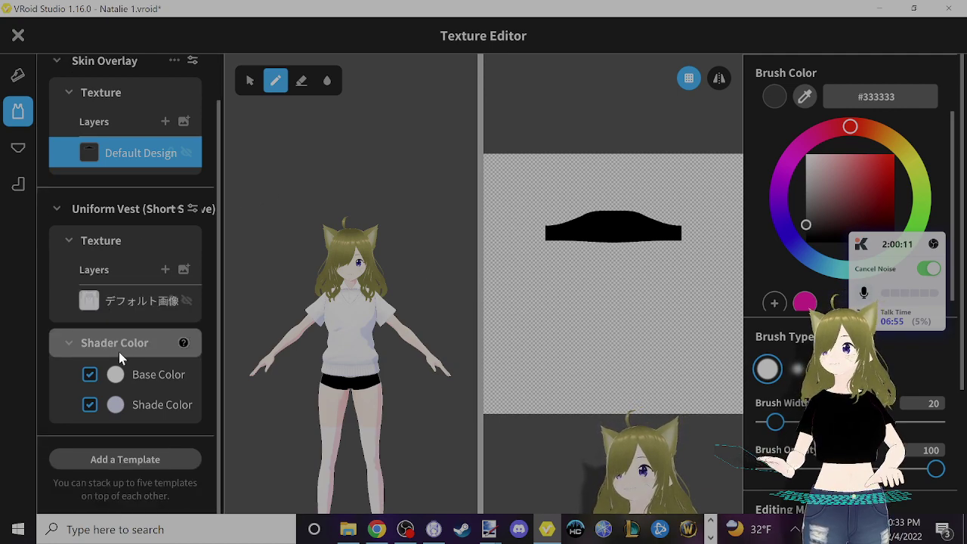
scroll(118, 351, "up", 1)
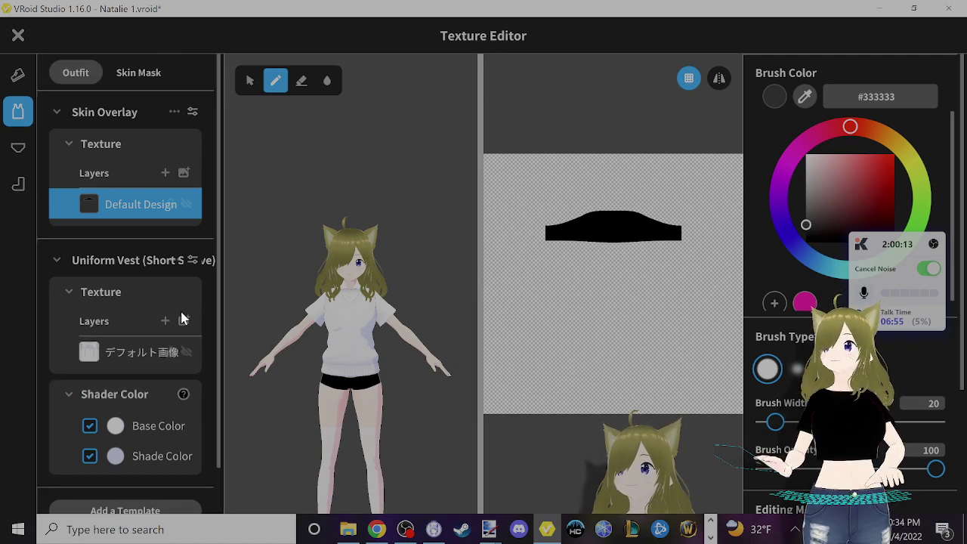
left_click(158, 352)
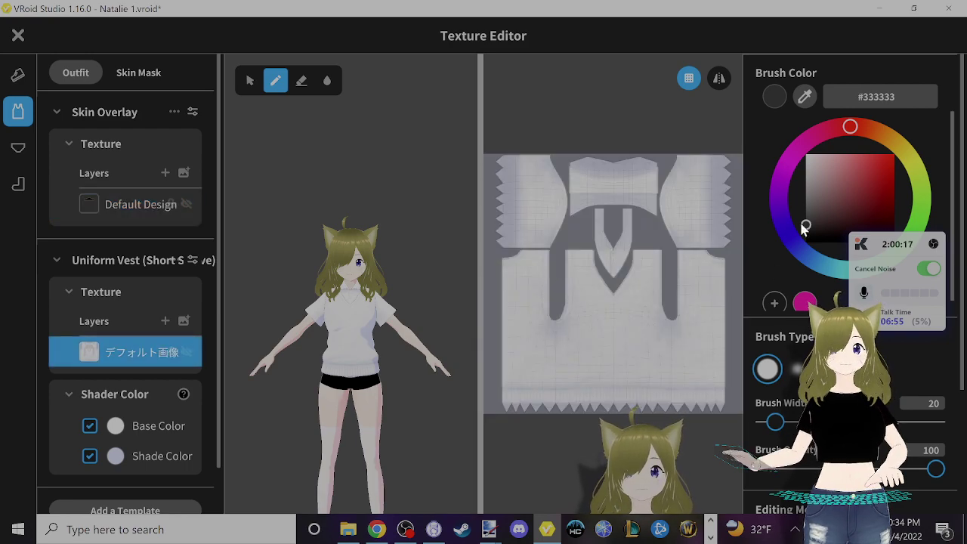
left_click(301, 81)
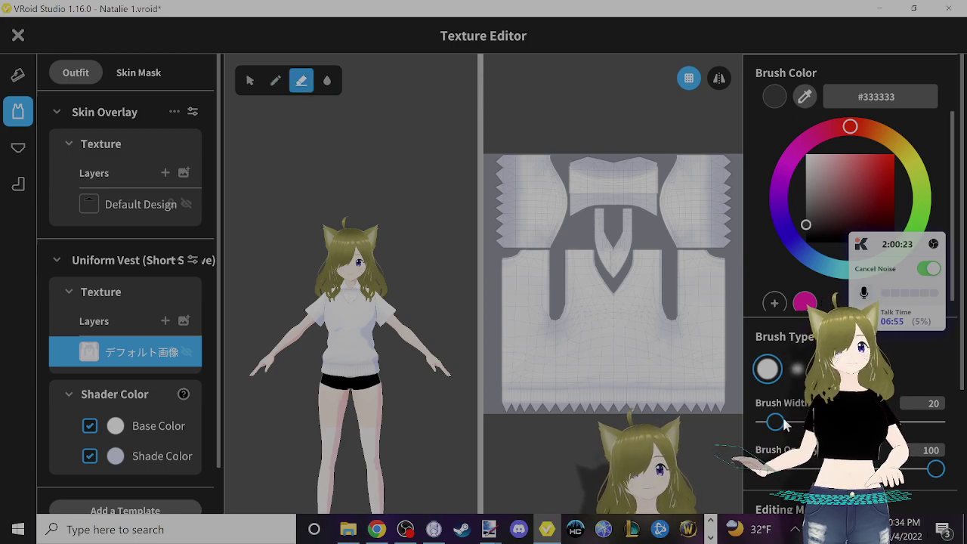
scroll(683, 370, "up", 10, "ctrl")
scroll(683, 370, "up", 7, "ctrl")
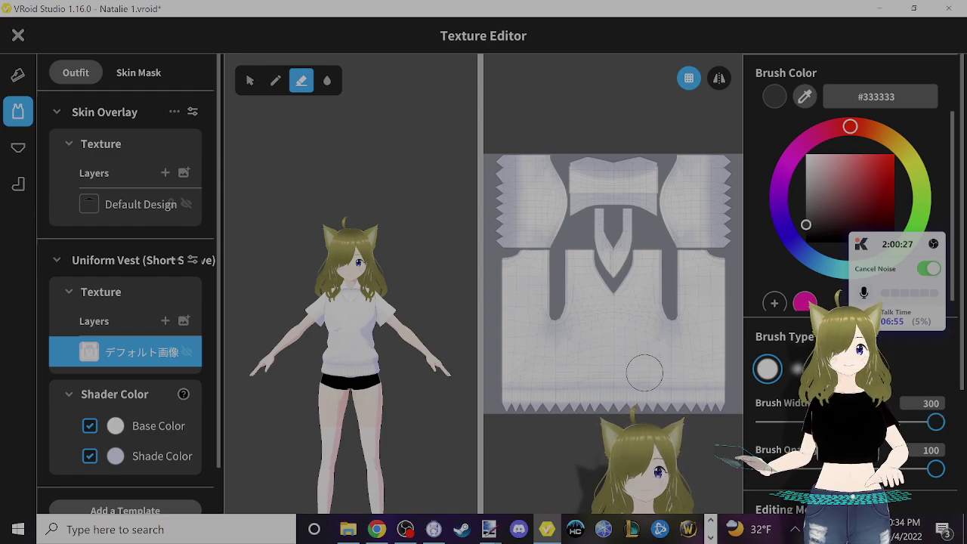
mouse_move(642, 372)
left_mouse_down()
mouse_move(436, 380)
mouse_move(493, 393)
mouse_move(755, 403)
mouse_move(714, 389)
mouse_move(444, 368)
mouse_move(727, 359)
mouse_move(663, 339)
mouse_move(492, 325)
mouse_move(540, 364)
mouse_move(632, 354)
mouse_move(714, 329)
mouse_move(571, 345)
mouse_move(508, 317)
mouse_move(506, 140)
mouse_move(537, 262)
mouse_move(537, 134)
mouse_move(550, 238)
mouse_move(575, 187)
mouse_move(602, 166)
mouse_move(647, 154)
left_mouse_up()
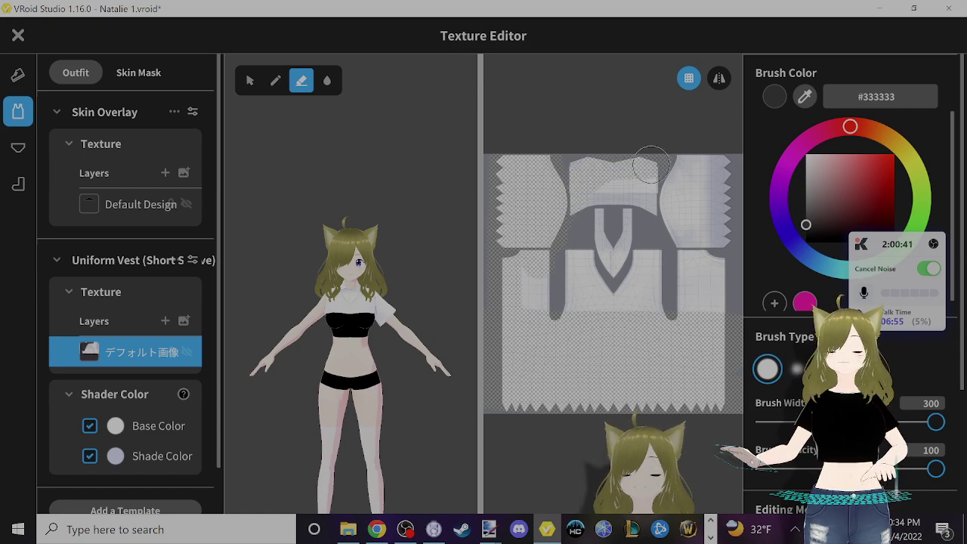
key("ctrl+z")
mouse_move(507, 132)
left_mouse_down()
mouse_move(515, 263)
mouse_move(503, 339)
mouse_move(502, 136)
mouse_move(524, 464)
mouse_move(497, 436)
mouse_move(616, 386)
mouse_move(725, 376)
mouse_move(500, 408)
mouse_move(719, 410)
mouse_move(722, 400)
mouse_move(543, 418)
left_mouse_up()
mouse_move(725, 361)
left_mouse_down()
mouse_move(661, 355)
mouse_move(722, 349)
left_mouse_up()
left_click_drag(530, 358, 708, 360)
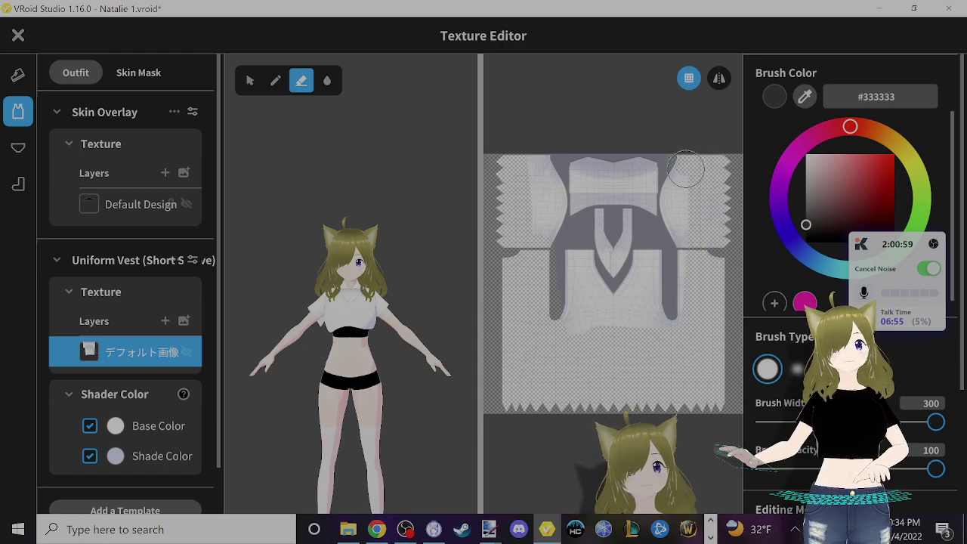
- Erase the remaining sleeve edges and chest areas of the vest texture around the V-shaped collar, keeping the collar pieces
mouse_move(685, 169)
left_mouse_down()
mouse_move(681, 354)
mouse_move(687, 311)
mouse_move(570, 319)
left_mouse_up()
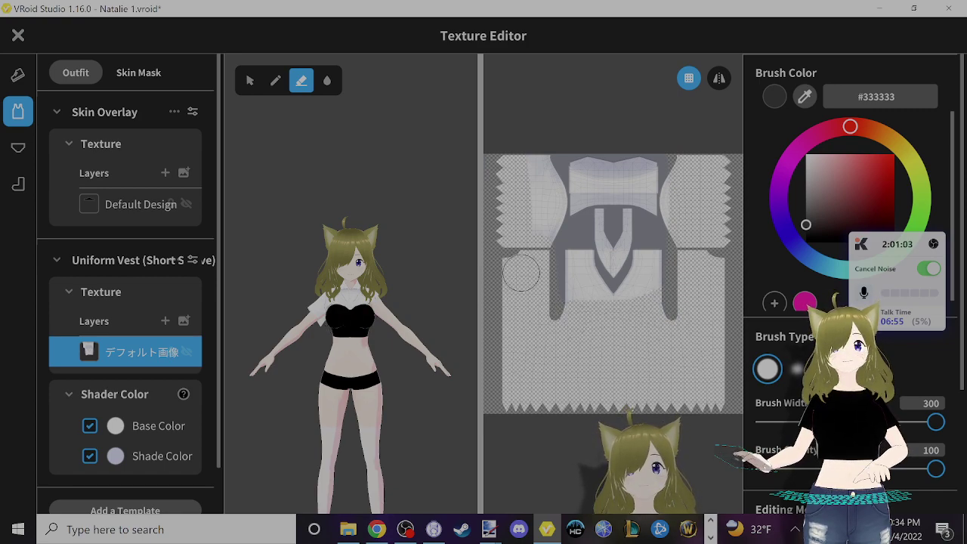
mouse_move(520, 170)
left_mouse_down()
mouse_move(533, 246)
mouse_move(541, 250)
mouse_move(546, 153)
left_mouse_up()
scroll(580, 263, "up", 3)
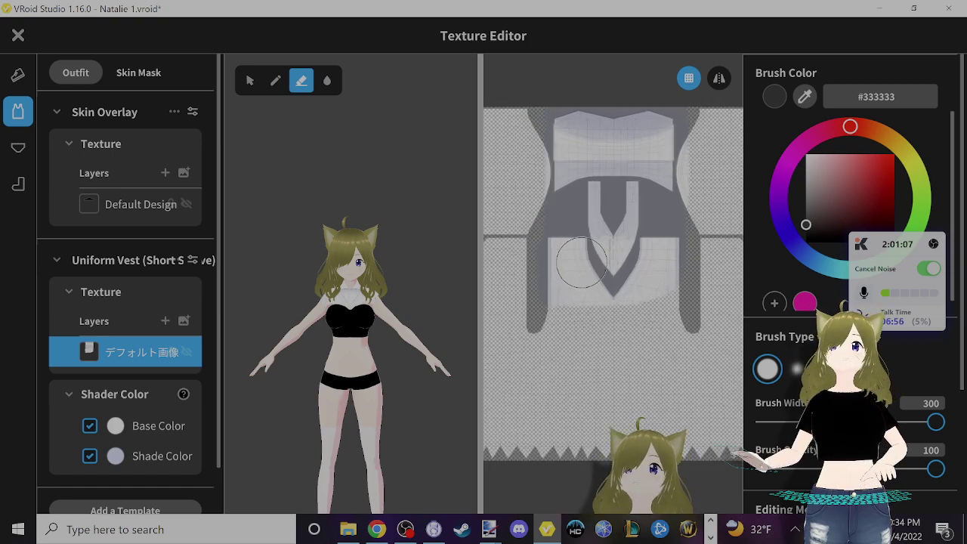
mouse_move(535, 230)
left_mouse_down()
mouse_move(543, 310)
mouse_move(582, 321)
mouse_move(652, 308)
mouse_move(695, 212)
left_mouse_up()
scroll(695, 210, "up", 1)
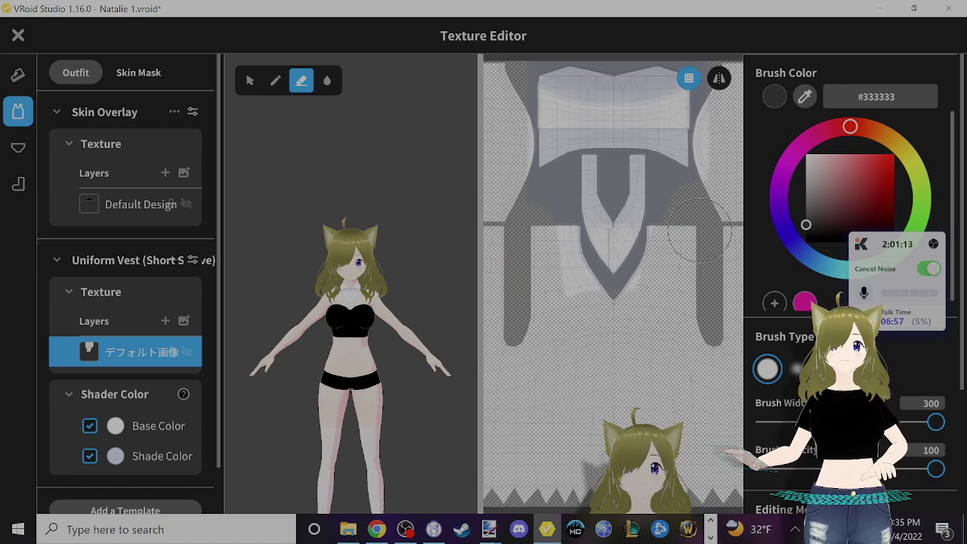
mouse_move(639, 300)
left_mouse_down()
mouse_move(641, 308)
mouse_move(604, 317)
mouse_move(568, 298)
mouse_move(549, 233)
mouse_move(557, 276)
mouse_move(571, 279)
mouse_move(556, 276)
mouse_move(566, 264)
mouse_move(545, 225)
mouse_move(647, 280)
mouse_move(686, 186)
mouse_move(684, 211)
left_mouse_up()
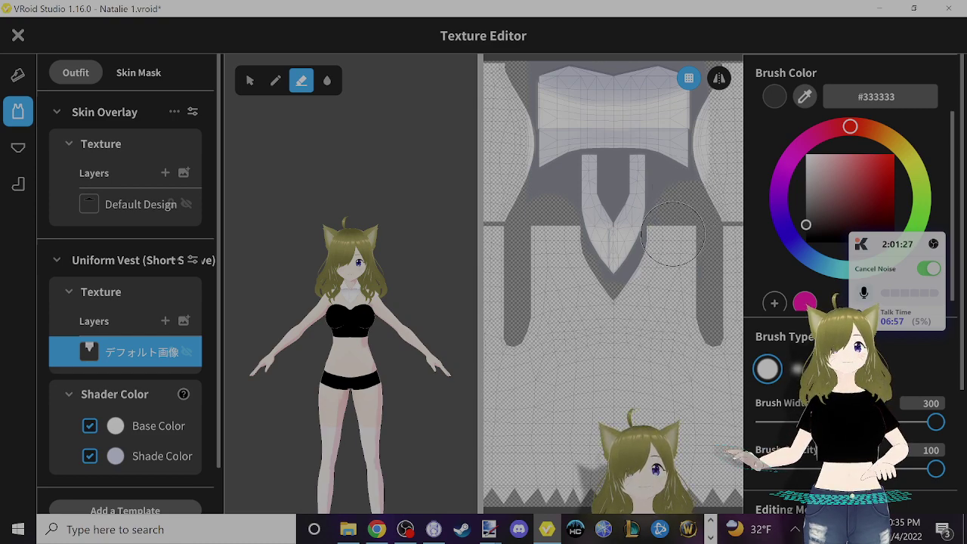
mouse_move(670, 250)
left_mouse_down()
mouse_move(641, 296)
mouse_move(646, 282)
mouse_move(696, 260)
left_mouse_up()
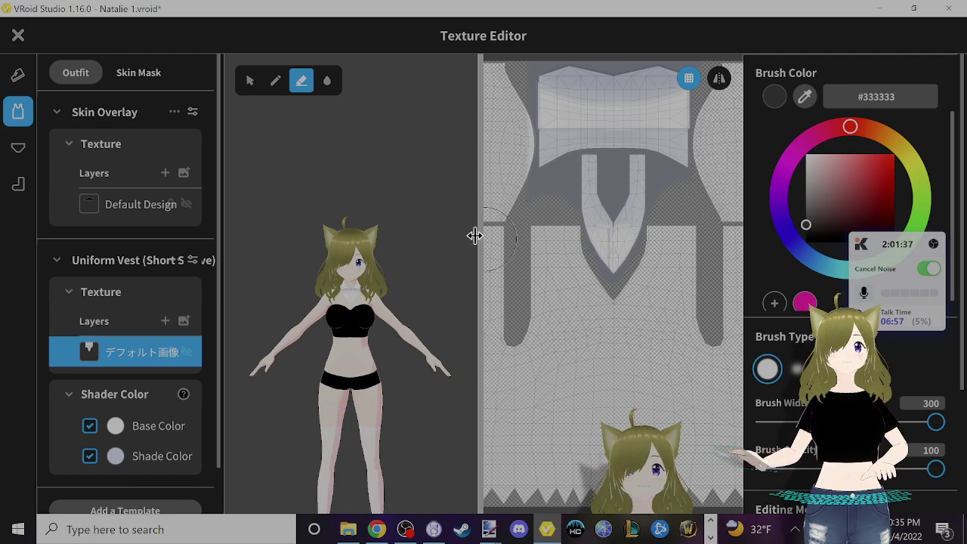
- Add the Necktie template from Neck Accessories to the Inner Top below the short-sleeve vest template
scroll(447, 196, "up", 1)
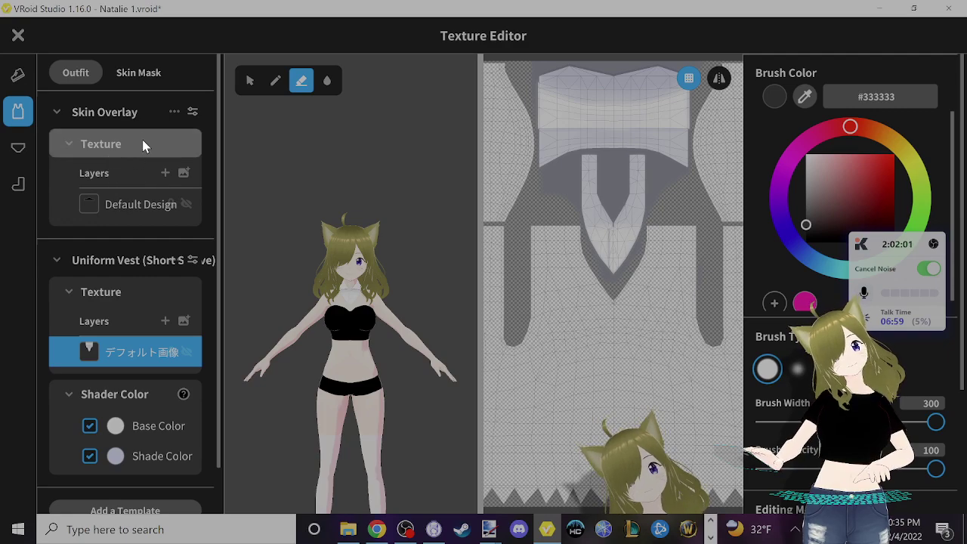
scroll(128, 355, "down", 1)
left_click(151, 459)
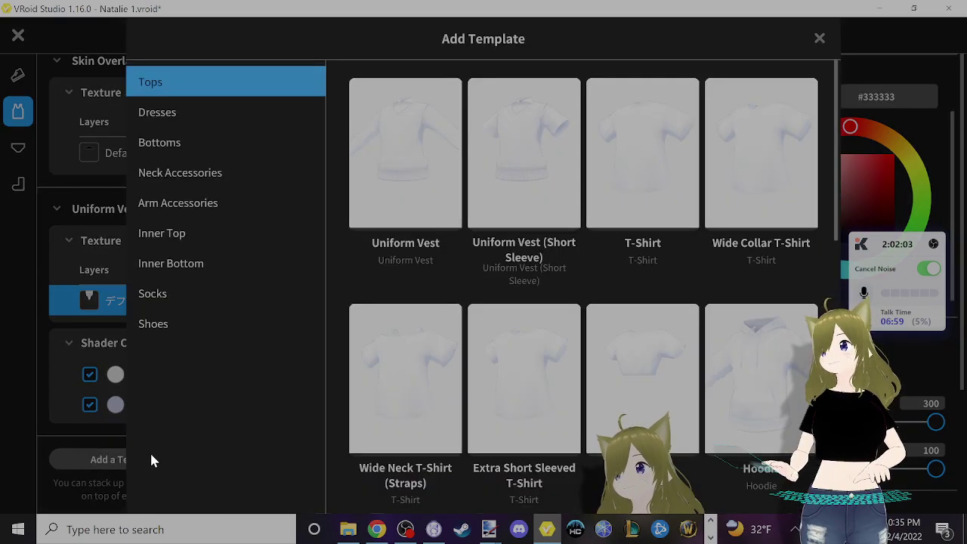
left_click(243, 175)
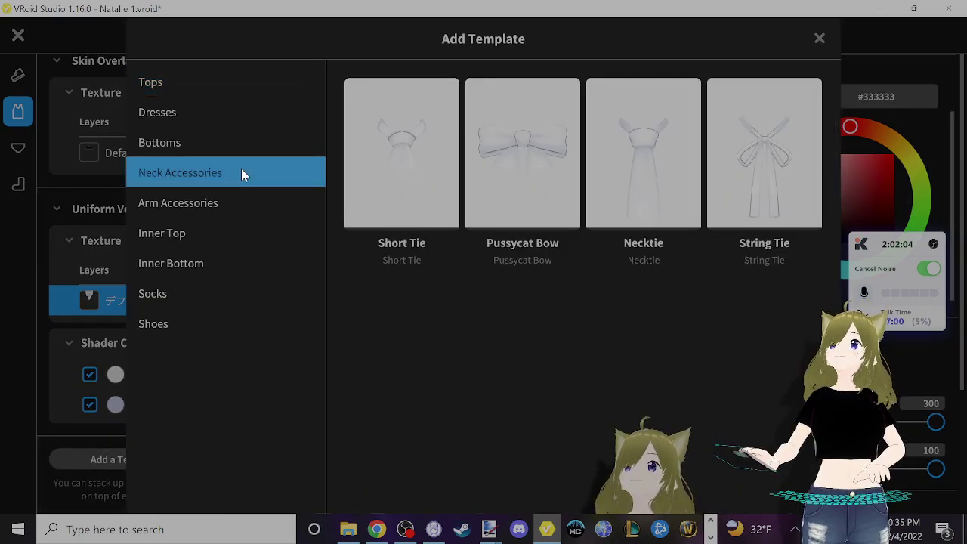
left_click(643, 159)
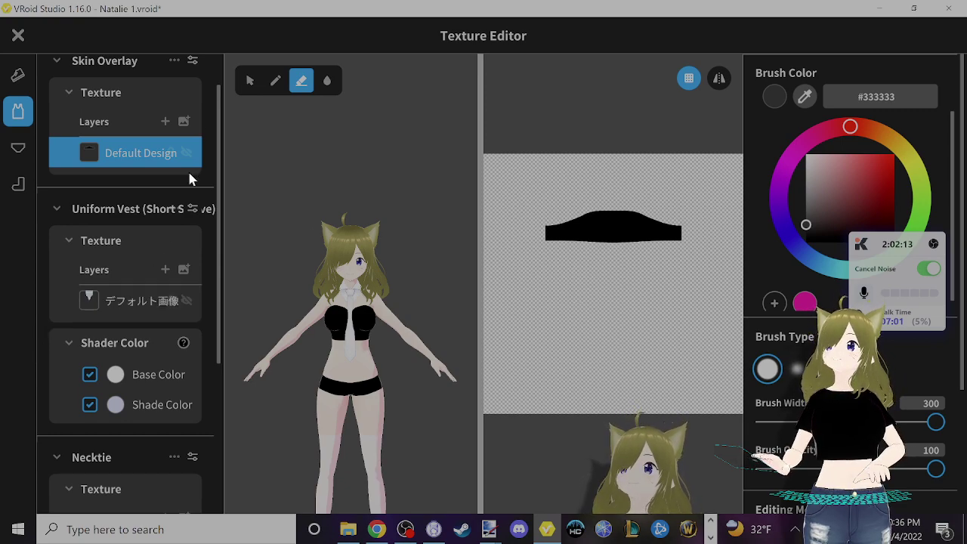
scroll(140, 210, "down", 2)
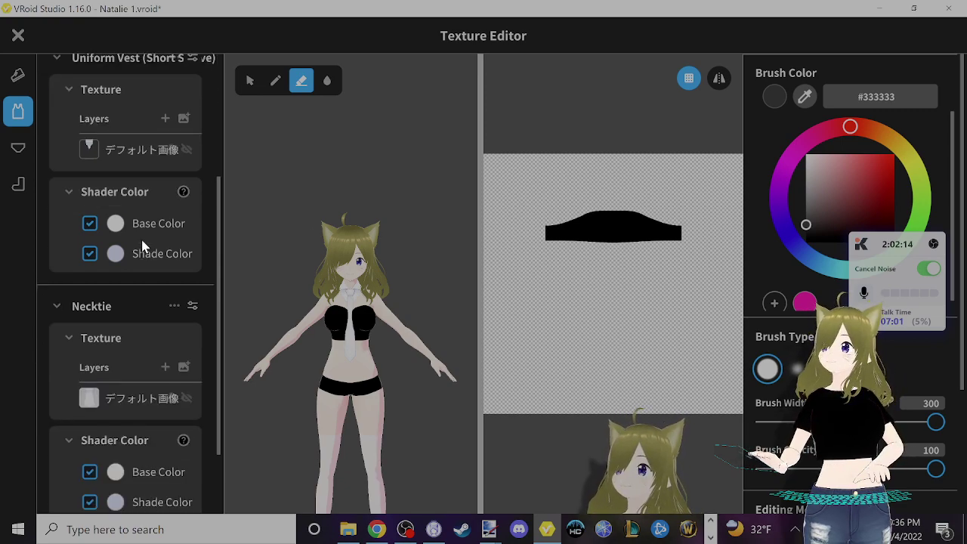
- Select the Necktie template's default texture layer and undo a trial eraser stroke over it
left_click(133, 154)
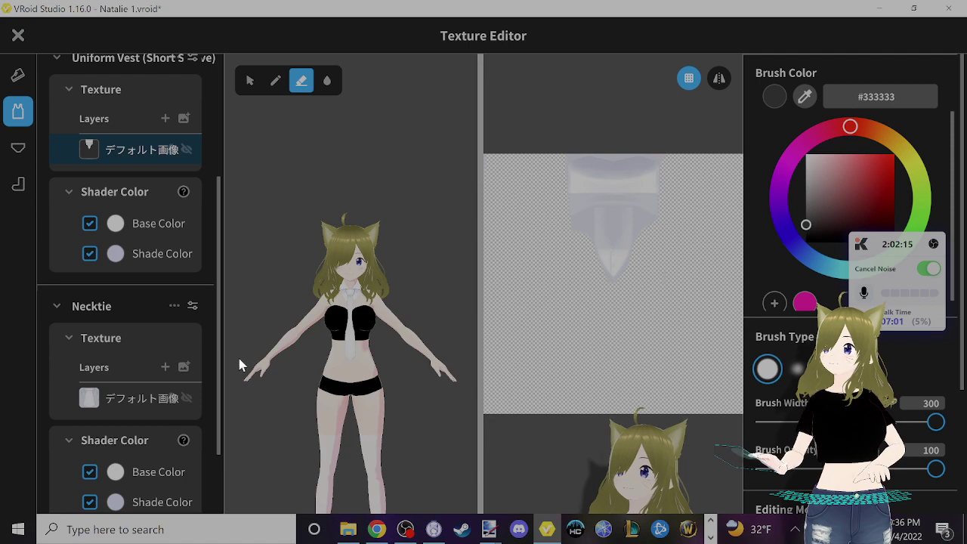
left_click(146, 391)
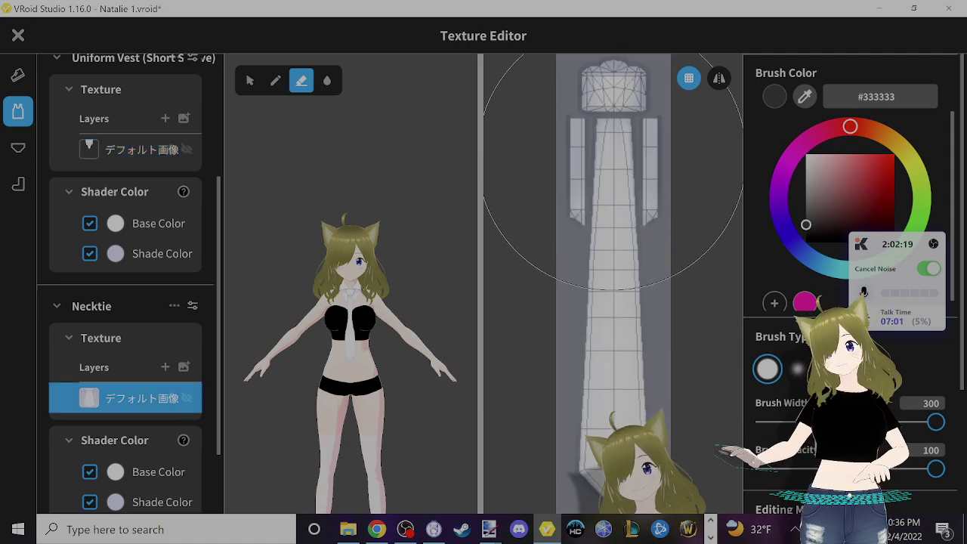
left_click_drag(613, 172, 647, 443)
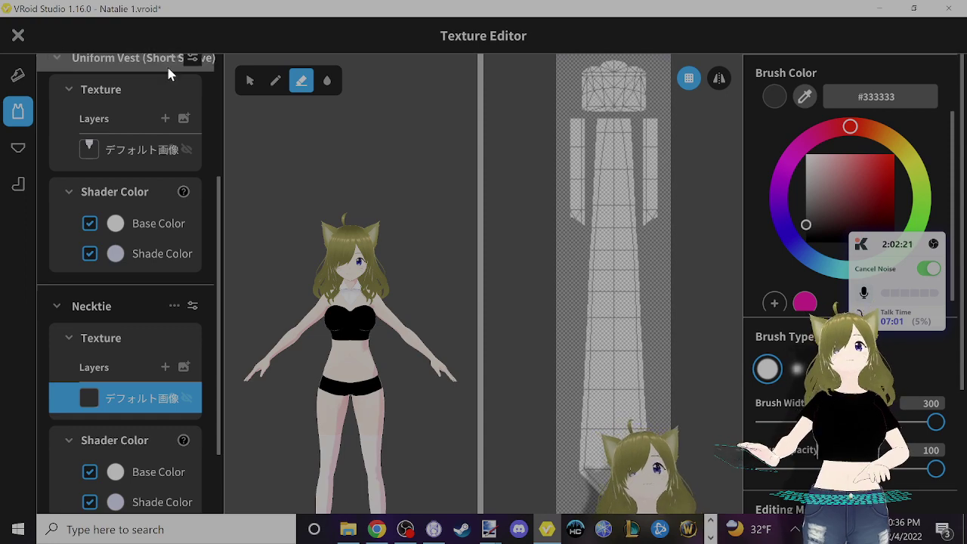
key("ctrl+z")
- Look up the tie's red in the paint.net reference image and paint the entire Necktie texture in VRoid Studio with brush color #AA2528
left_click(275, 81)
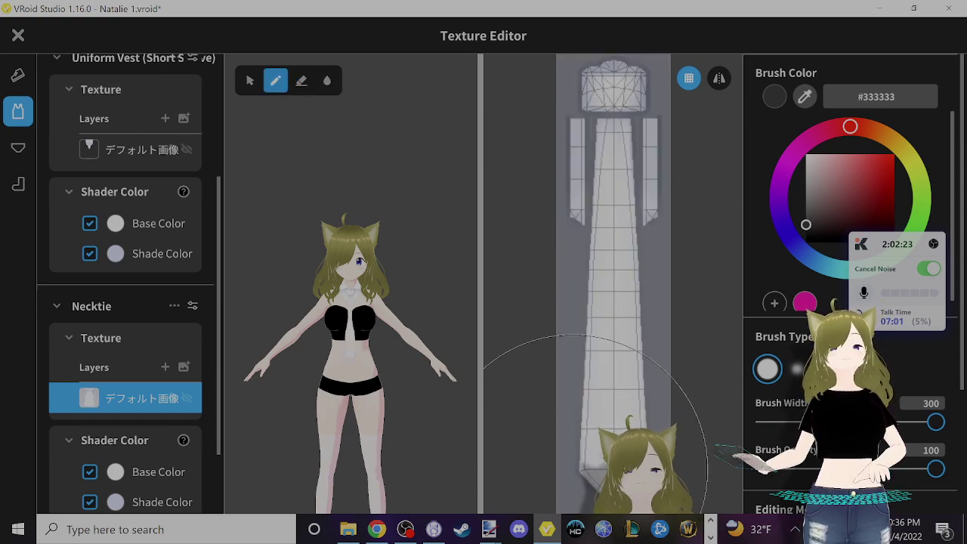
left_click(489, 528)
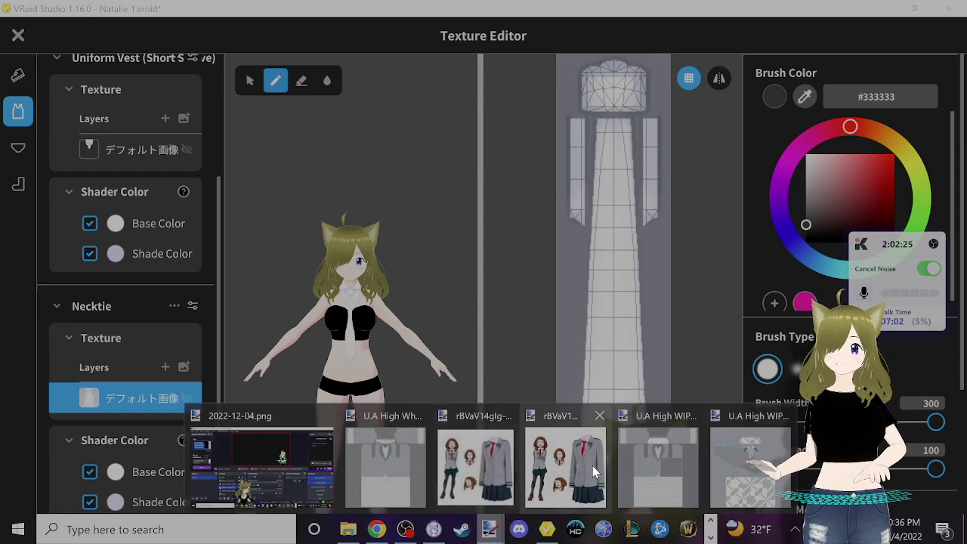
left_click(592, 465)
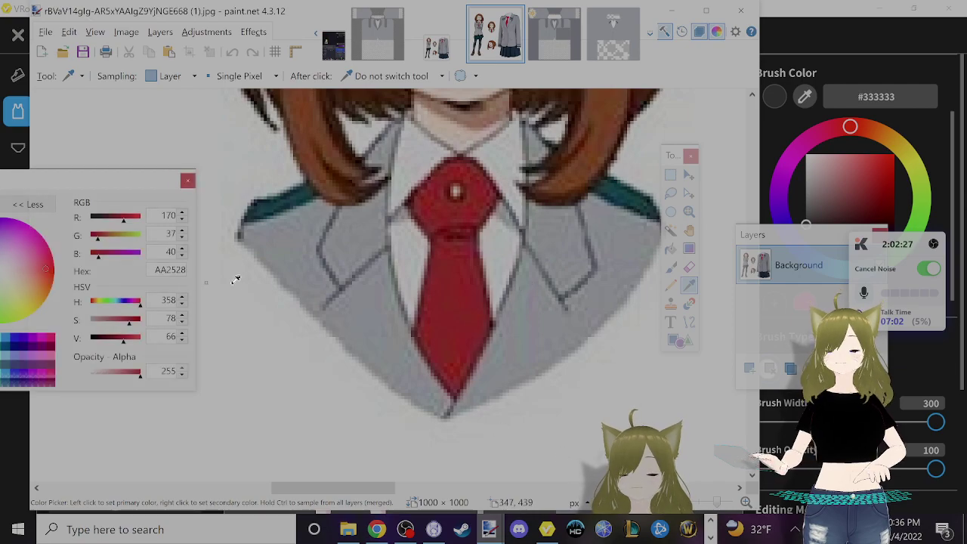
left_click(836, 73)
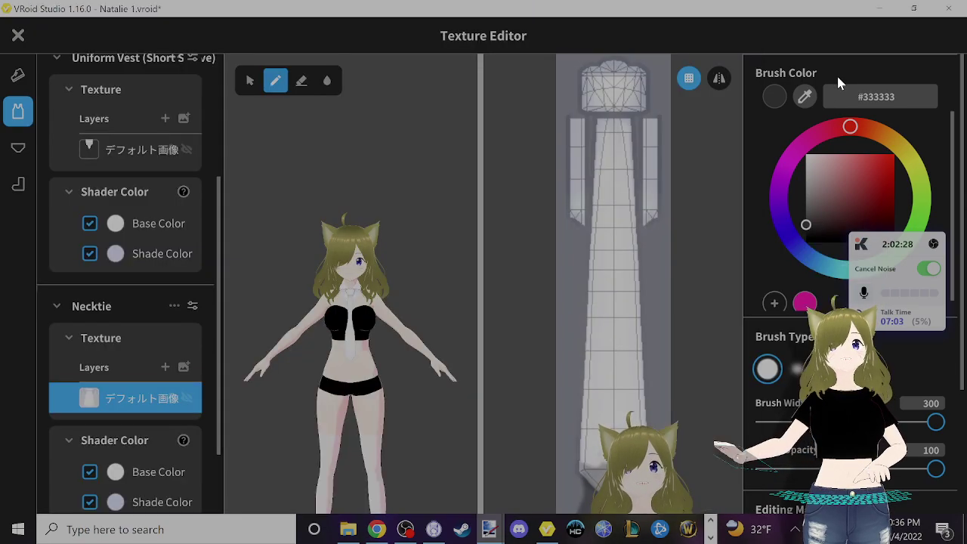
left_click(868, 98)
type("#AA")
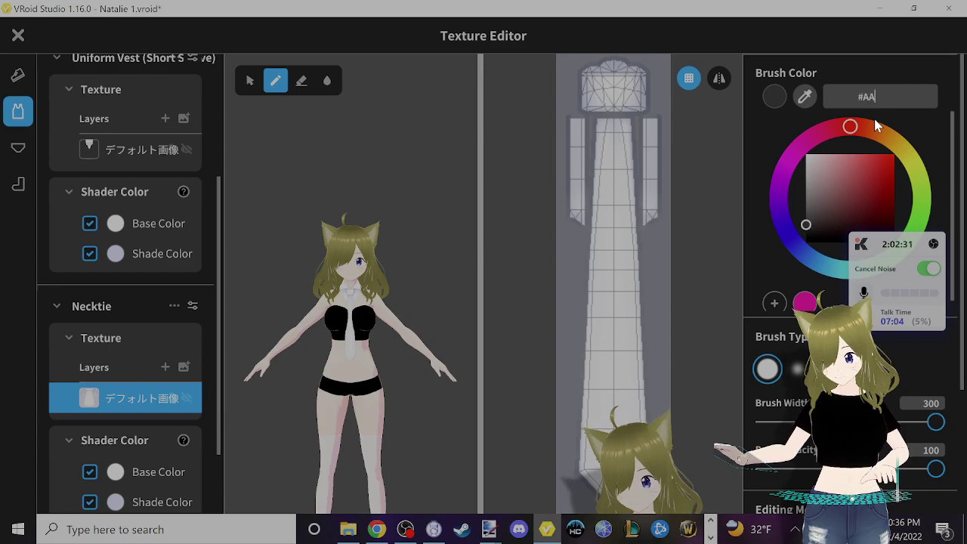
type("252")
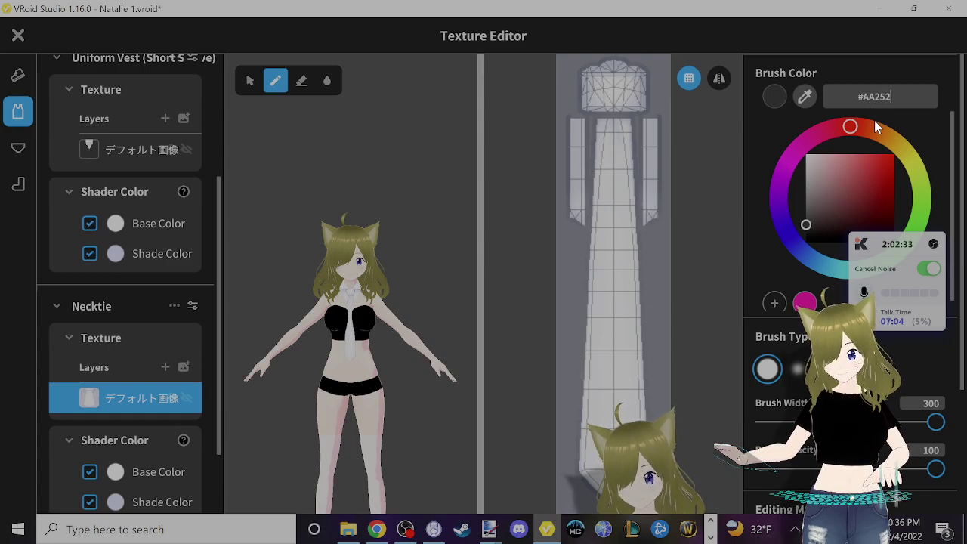
type("8")
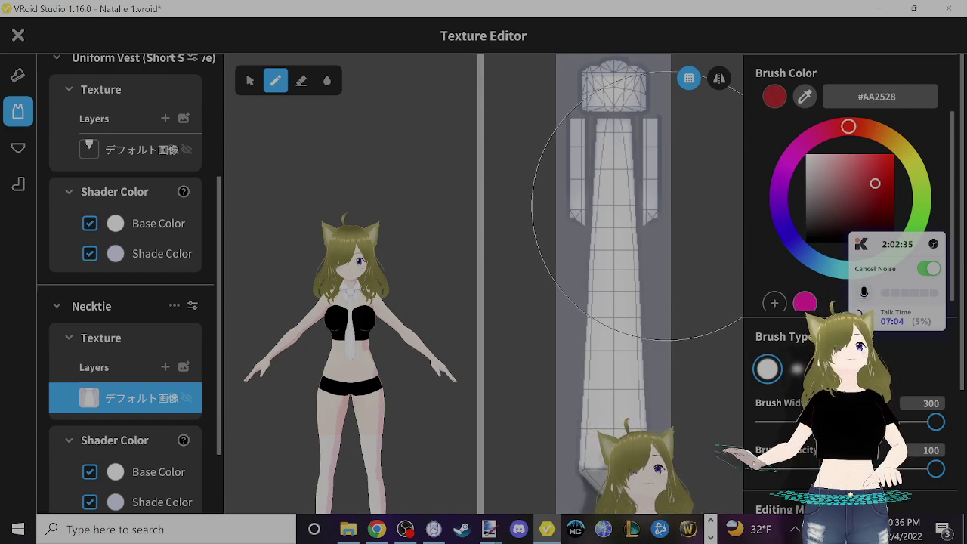
mouse_move(612, 174)
left_mouse_down()
mouse_move(626, 411)
mouse_move(626, 494)
mouse_move(612, 514)
left_mouse_up()
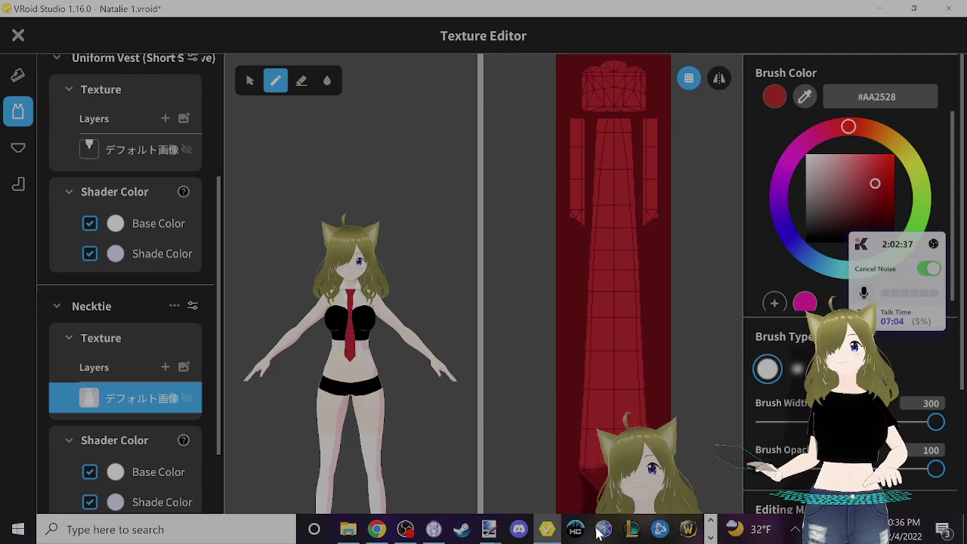
scroll(647, 227, "down", 2)
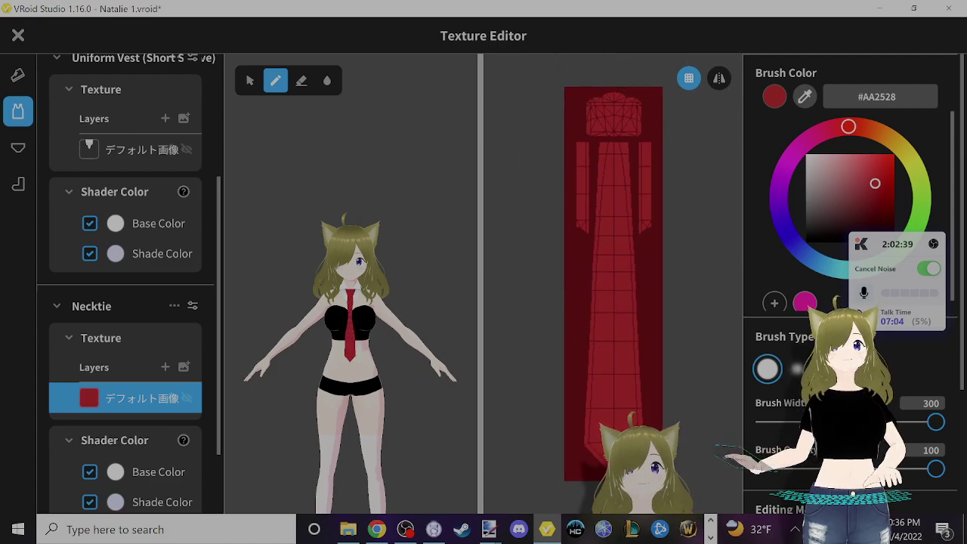
left_click(302, 79)
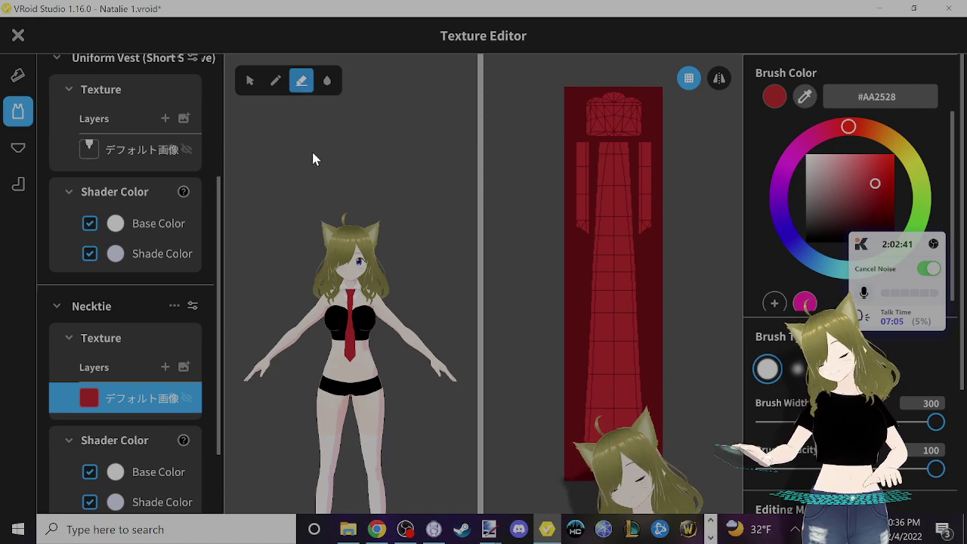
mouse_move(529, 419)
left_mouse_down()
mouse_move(717, 412)
mouse_move(585, 426)
mouse_move(625, 375)
left_mouse_up()
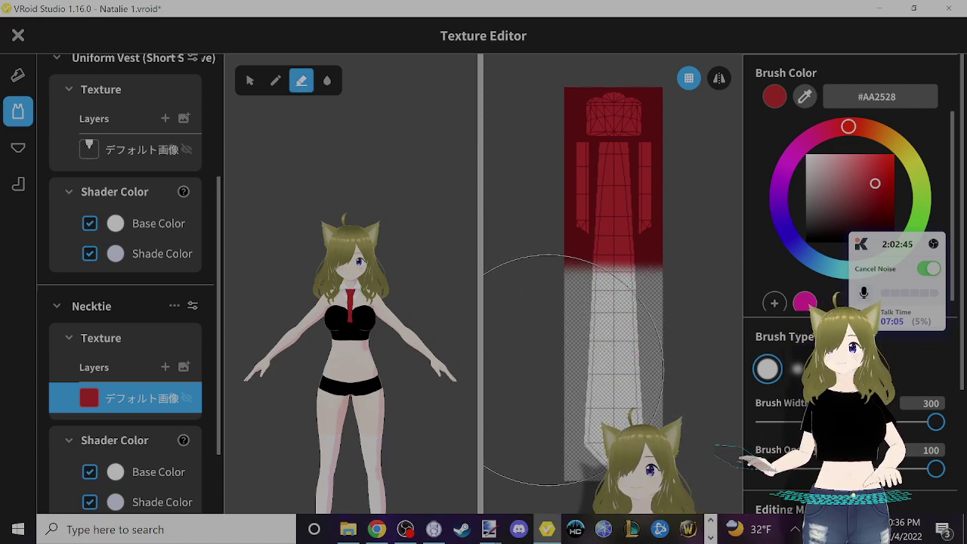
key("ctrl+z")
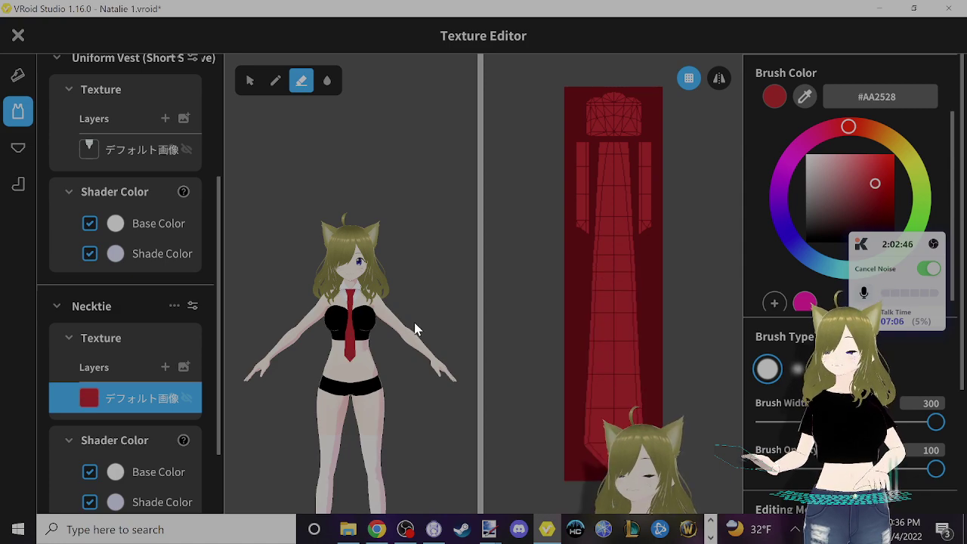
- Add the Long Coat (Shirt Collar) template from Tops to the Inner Top below the Necktie template
left_click(18, 110)
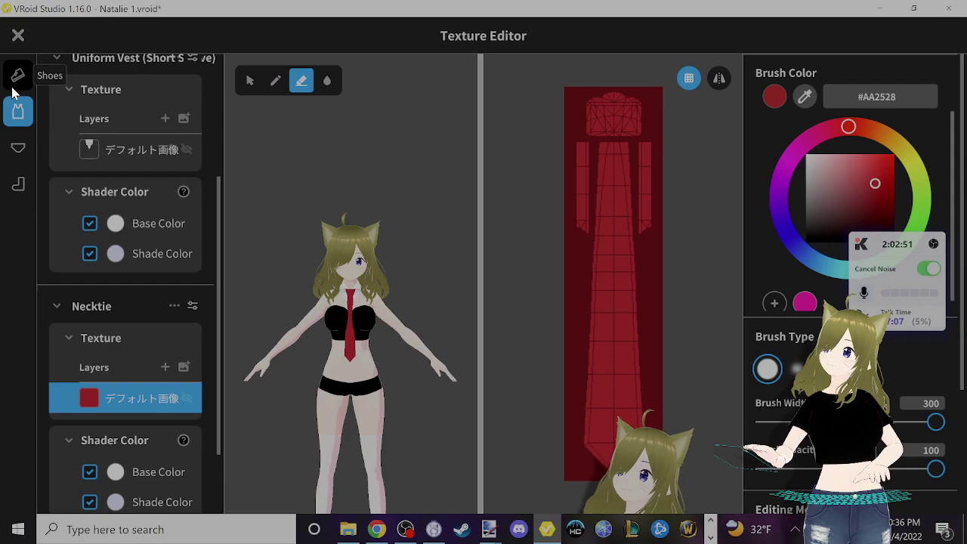
scroll(138, 253, "up", 2)
scroll(135, 240, "up", 1)
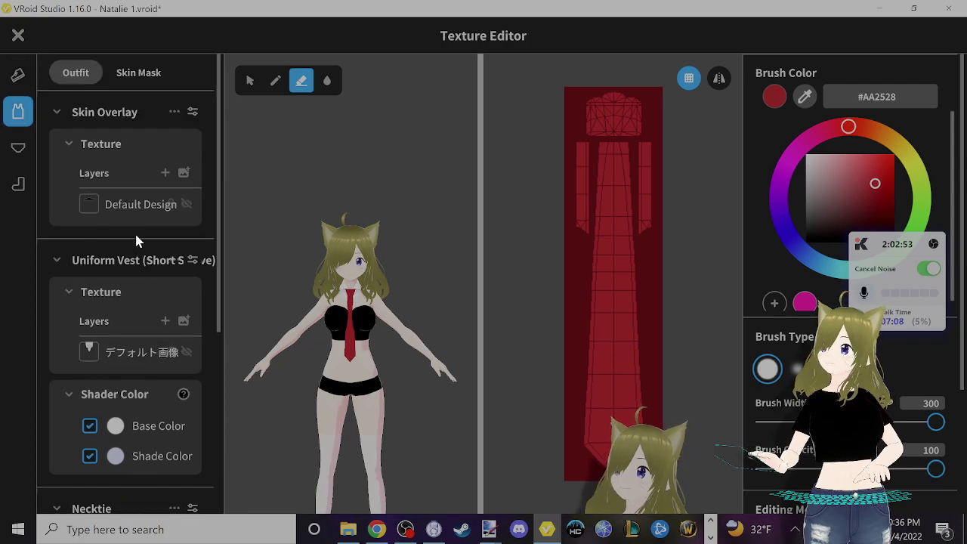
scroll(141, 319, "down", 4)
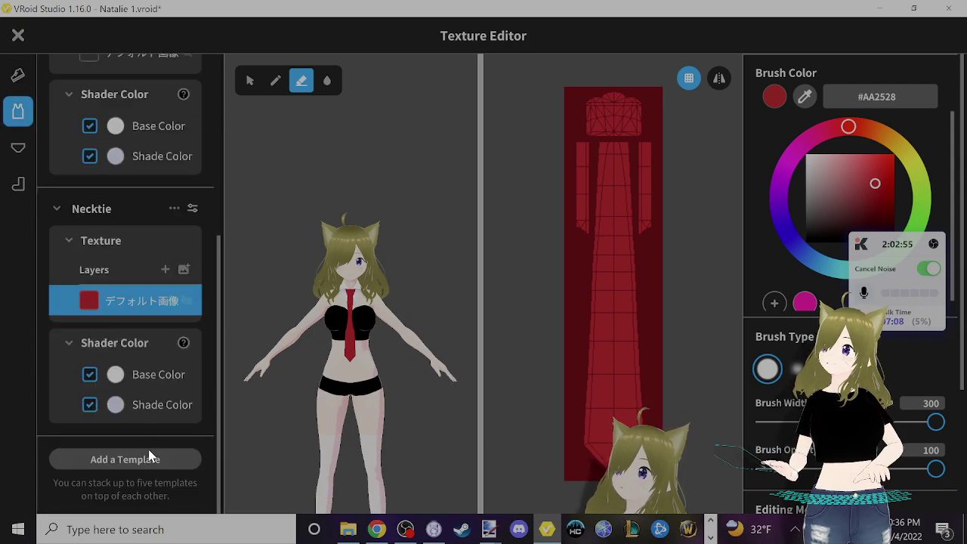
left_click(149, 460)
scroll(734, 333, "down", 7)
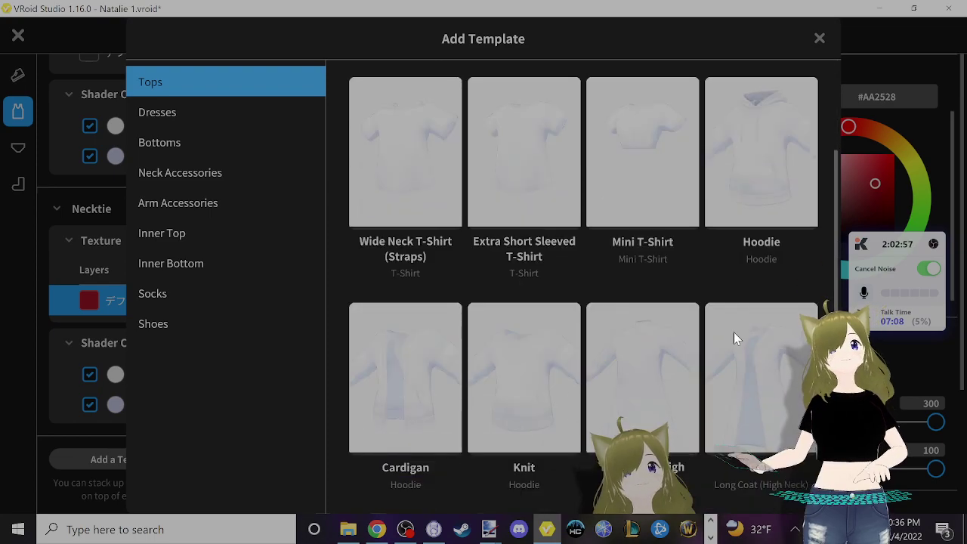
key("Escape")
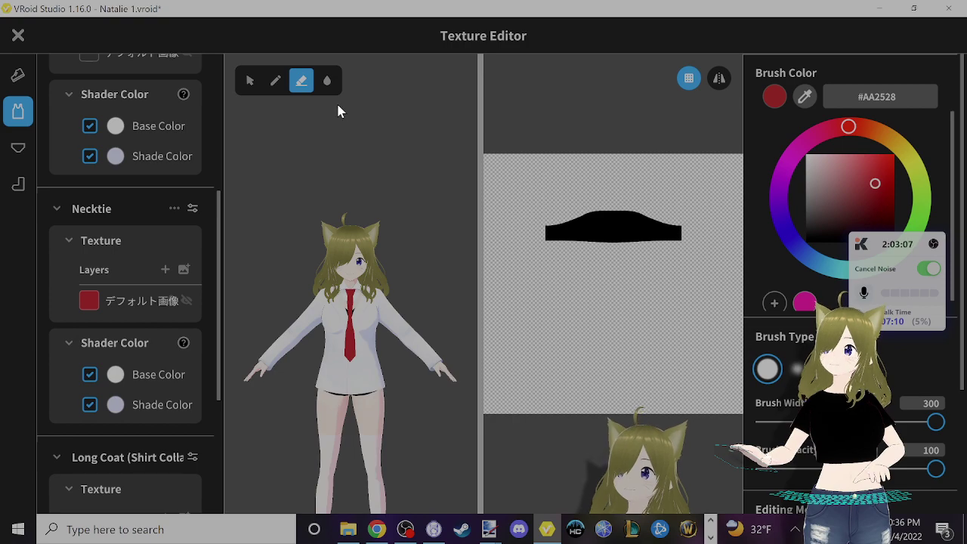
- Import the U.A High Jacket image into the default texture layer of the Long Coat (Shirt Collar) template
scroll(136, 313, "up", 4)
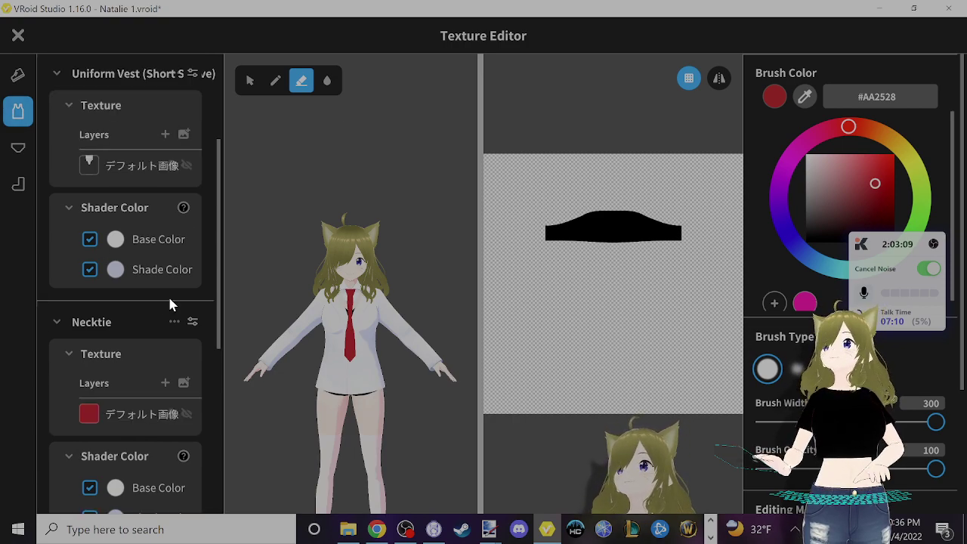
scroll(192, 294, "down", 3)
scroll(133, 287, "down", 6)
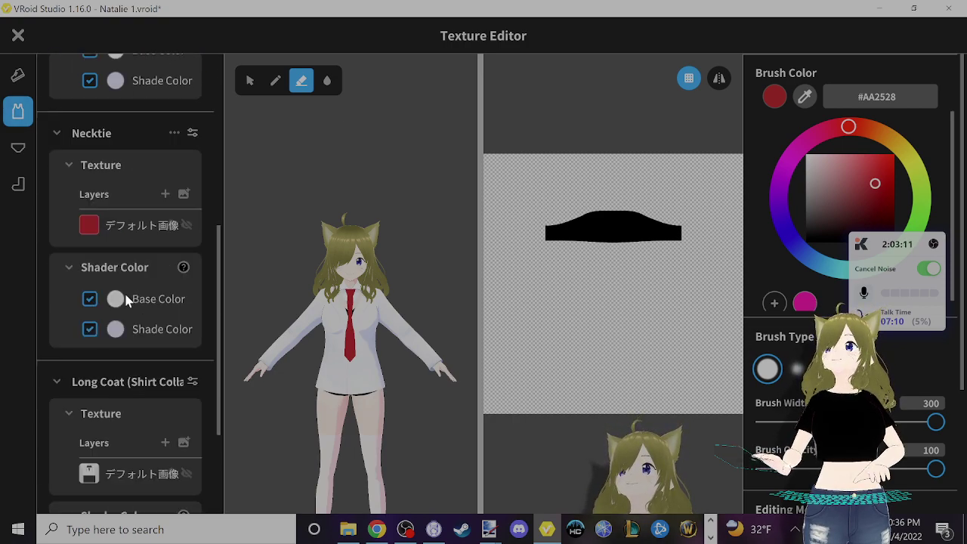
right_click(127, 311)
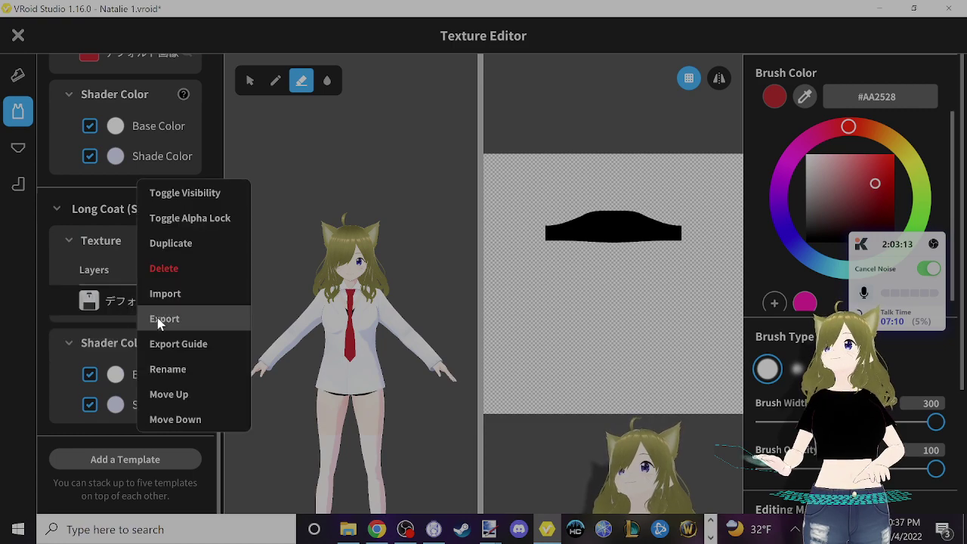
left_click(192, 292)
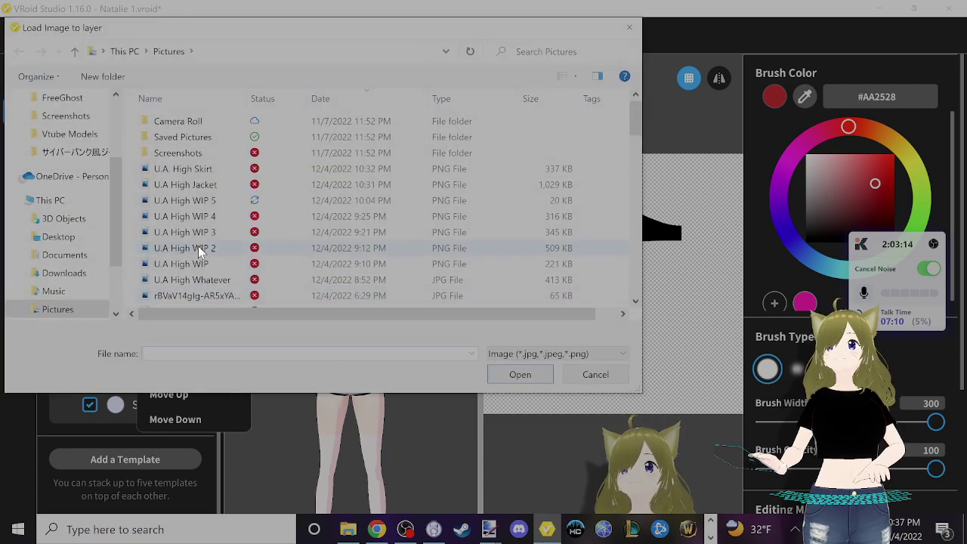
double_click(208, 188)
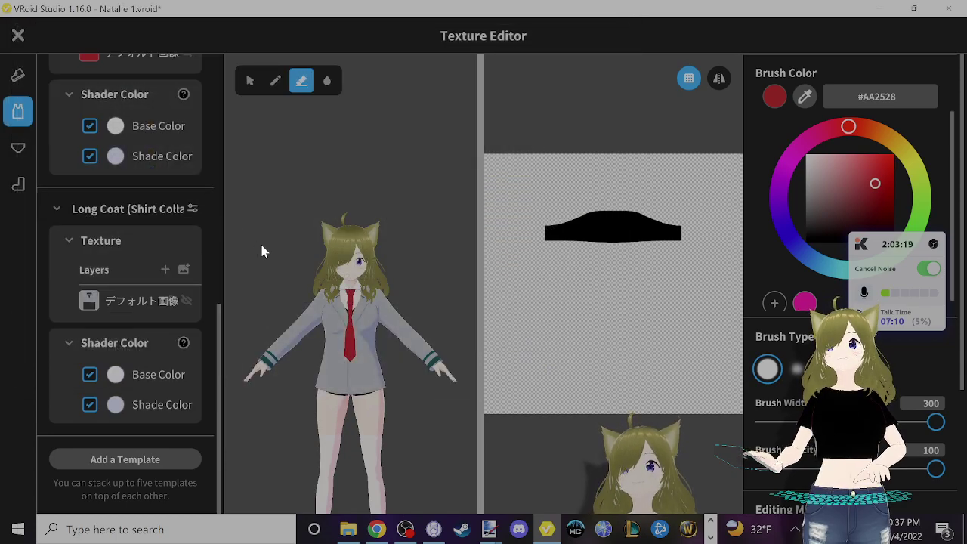
- Erase the lower part of the red Necktie texture so the tie ends inside the jacket's neckline
left_click(133, 53)
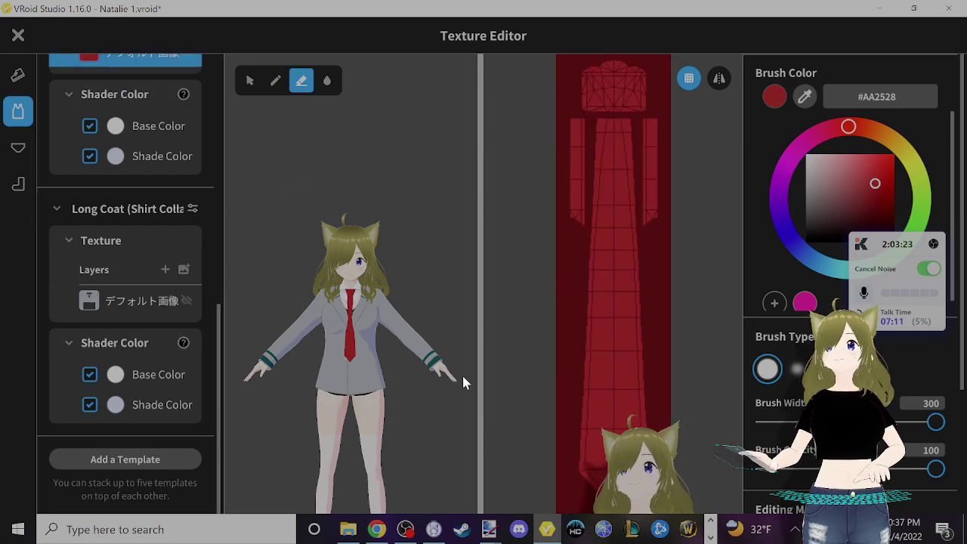
scroll(574, 476, "down", 3)
mouse_move(579, 475)
left_mouse_down()
mouse_move(632, 462)
mouse_move(671, 433)
mouse_move(583, 411)
mouse_move(692, 407)
left_mouse_up()
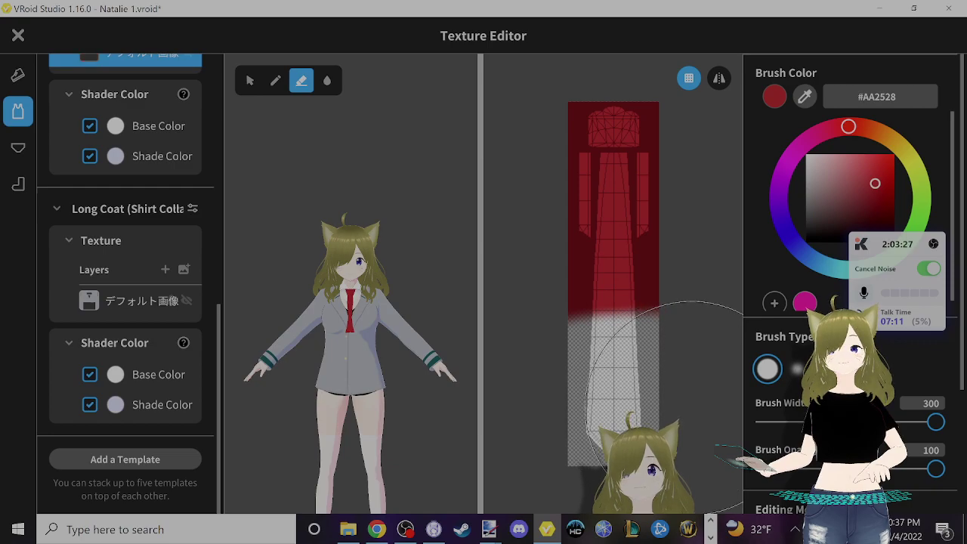
scroll(692, 406, "up", 1)
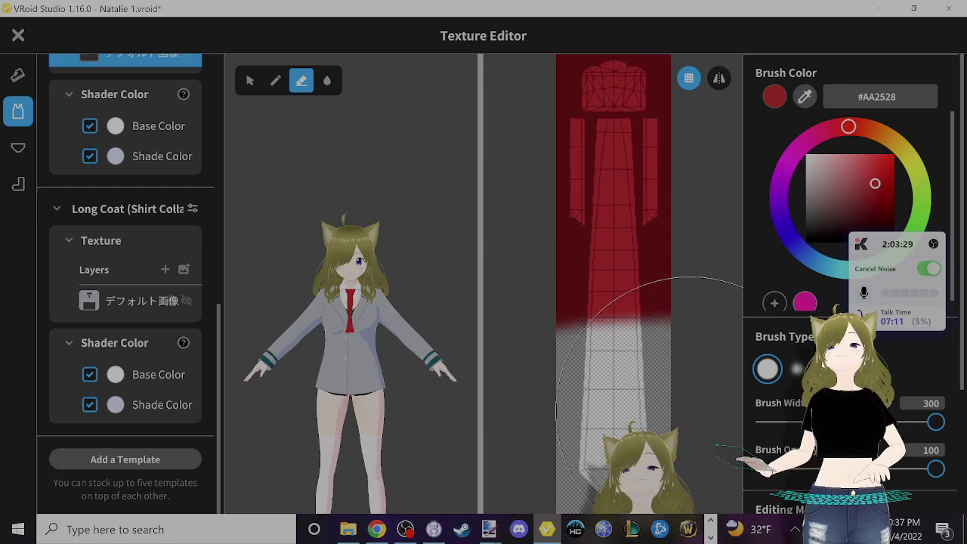
- Select the default texture layer of the Uniform Vest (Short Sleeve) template and switch to the brush with color #FFFFFF
scroll(148, 262, "up", 5)
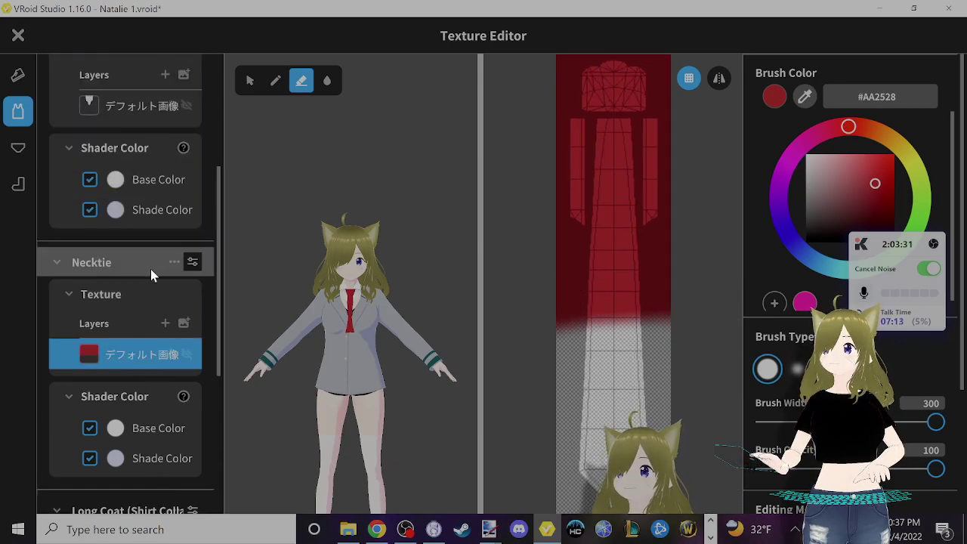
scroll(150, 269, "up", 3)
scroll(150, 269, "up", 4)
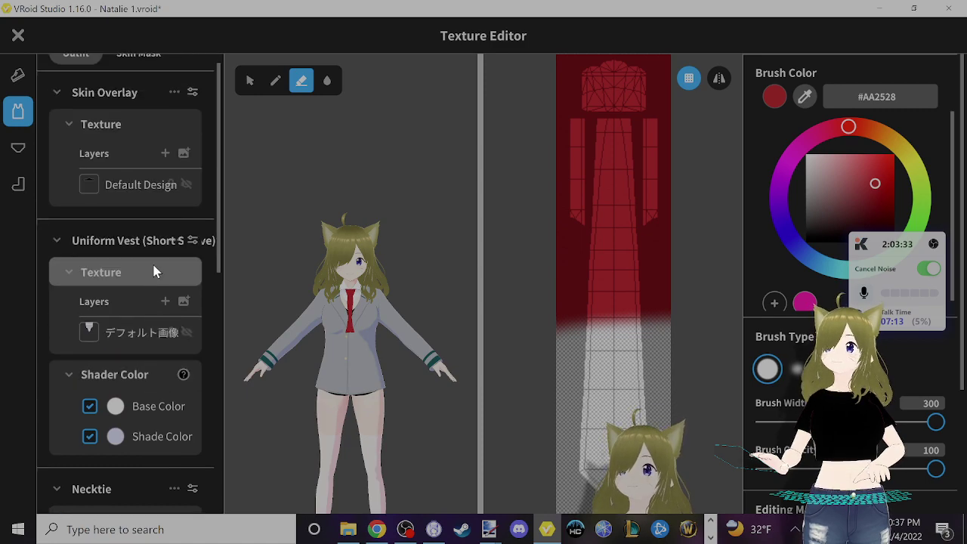
scroll(153, 268, "down", 2)
left_click(150, 278)
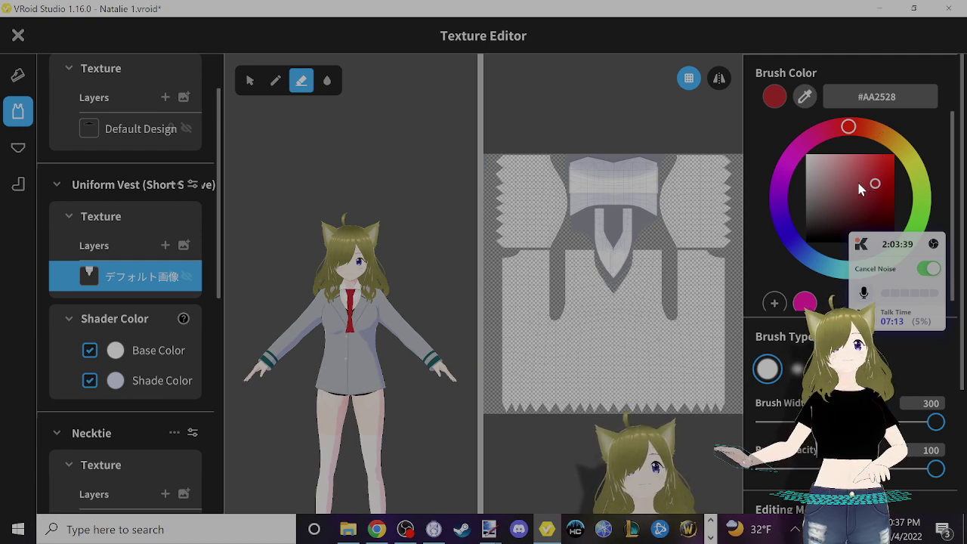
left_click_drag(860, 189, 802, 153)
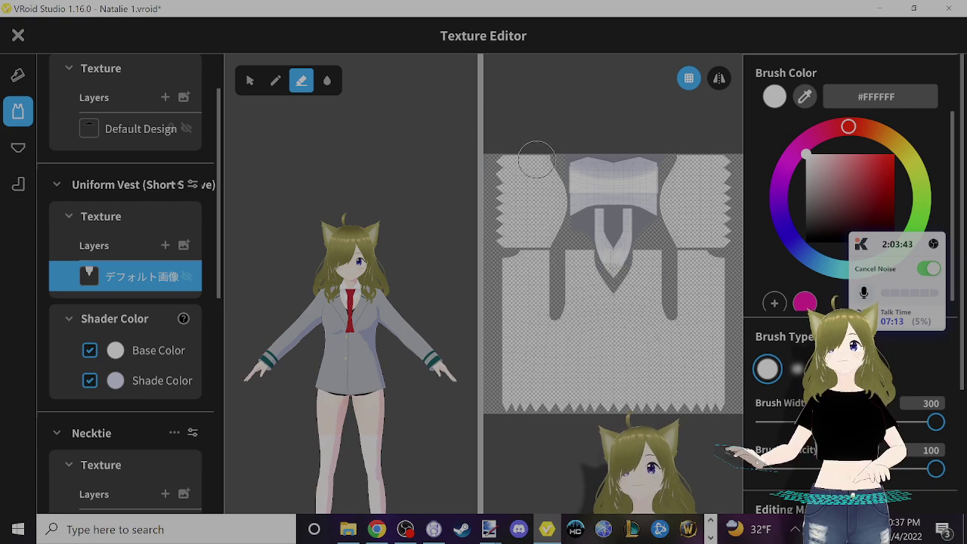
left_click(271, 78)
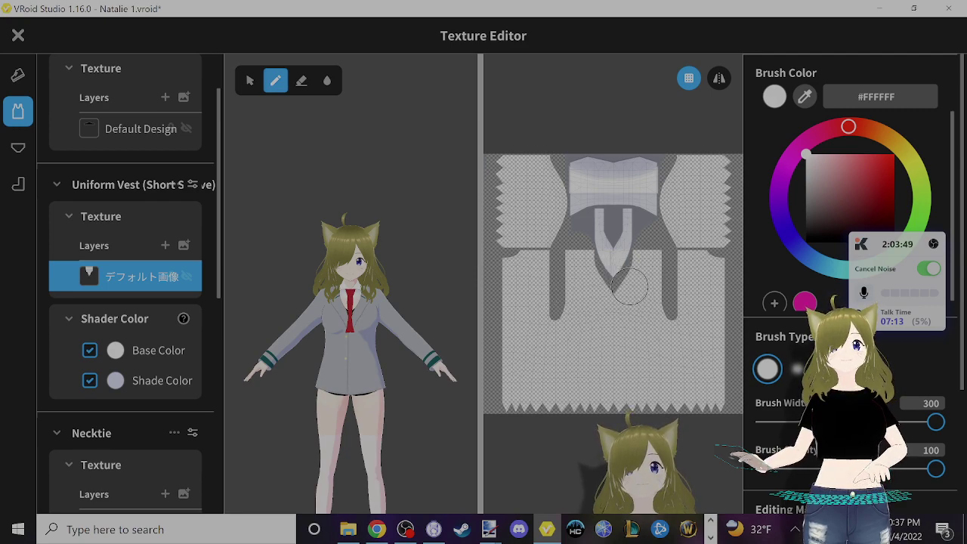
- Try painting white strokes around the point of the vest's V-neck at brush widths 300 and 41, and undo them
mouse_move(629, 285)
left_mouse_down()
mouse_move(536, 279)
mouse_move(582, 265)
mouse_move(536, 309)
mouse_move(737, 291)
left_mouse_up()
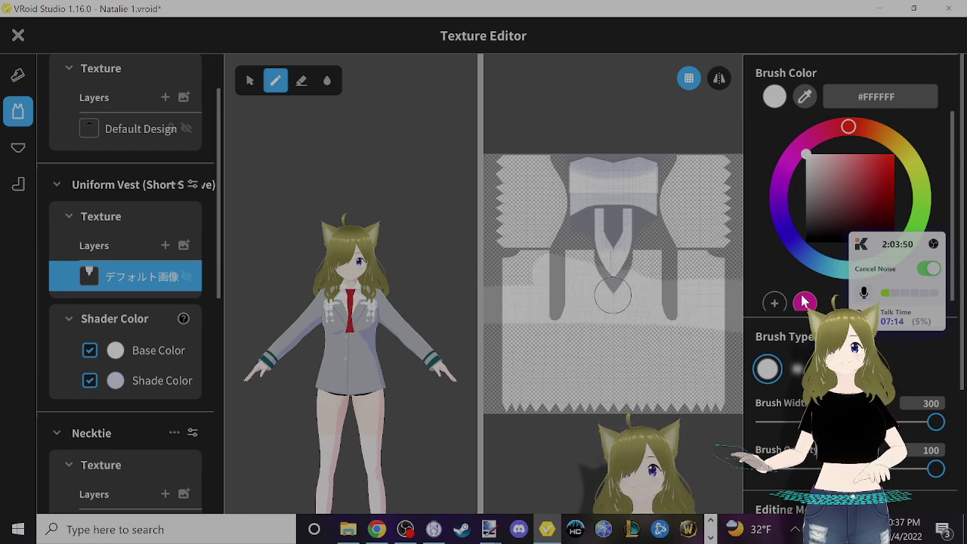
key("ctrl+z")
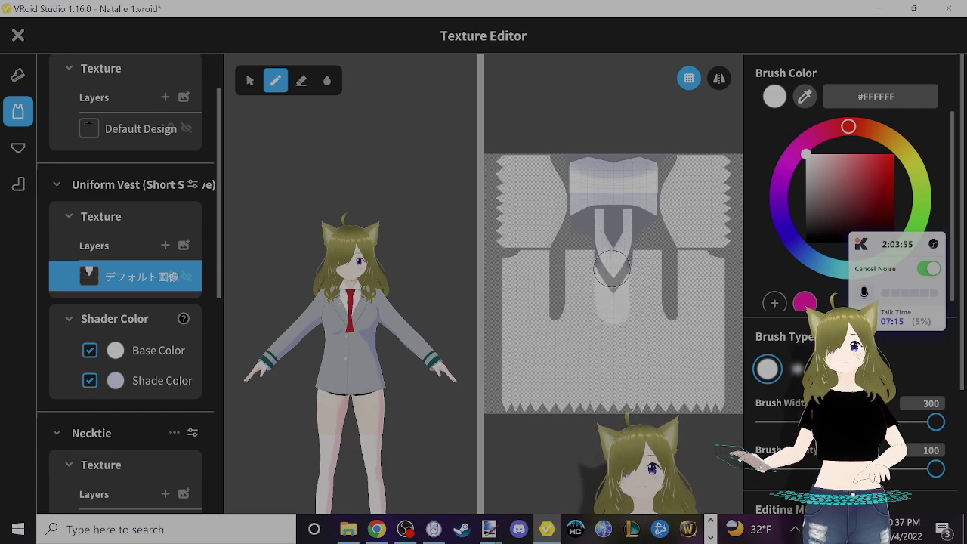
scroll(612, 287, "up", 5)
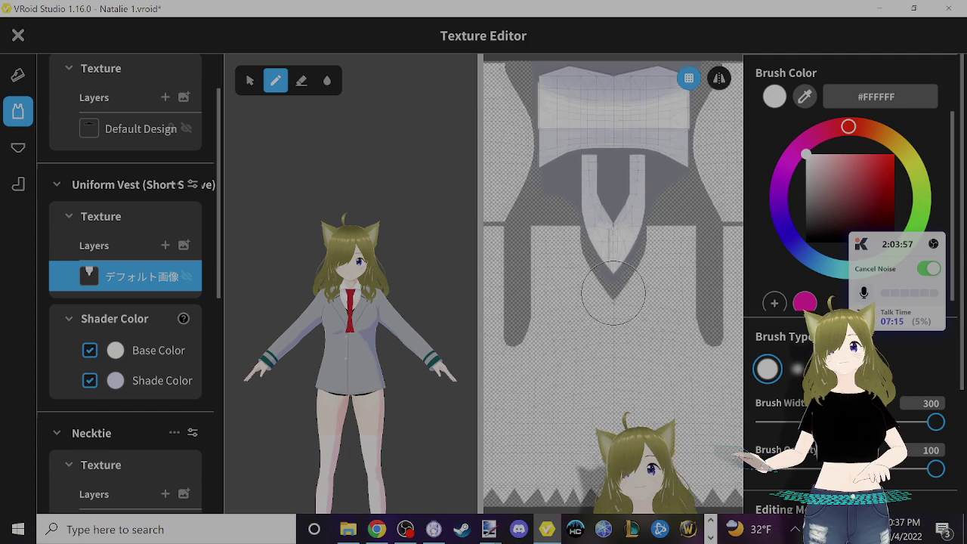
left_click_drag(616, 246, 616, 321)
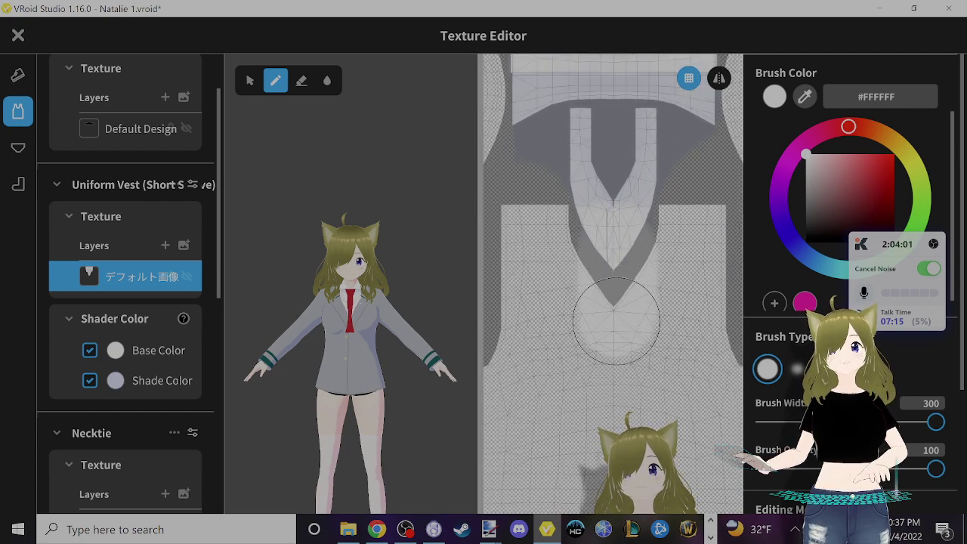
key("ctrl+z")
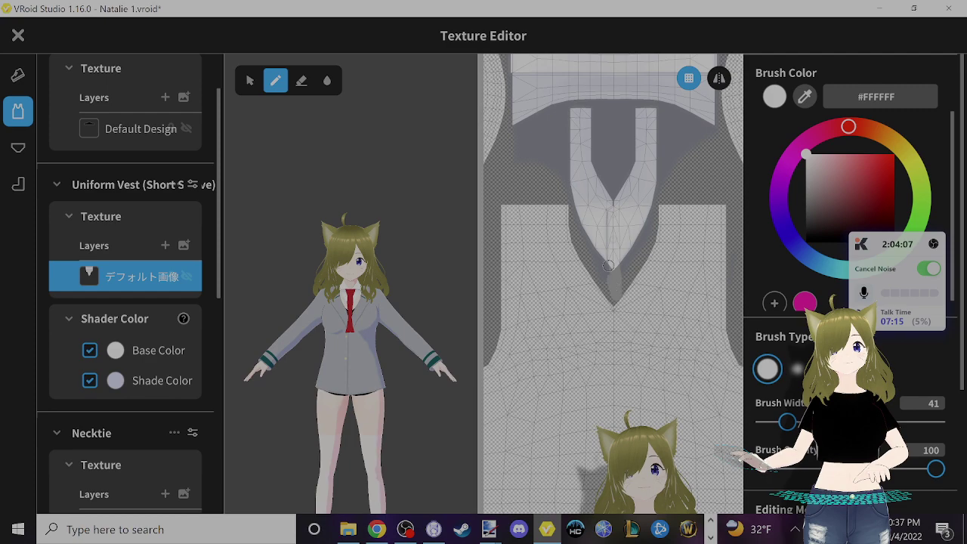
left_click_drag(608, 266, 603, 301)
left_click_drag(594, 255, 584, 231)
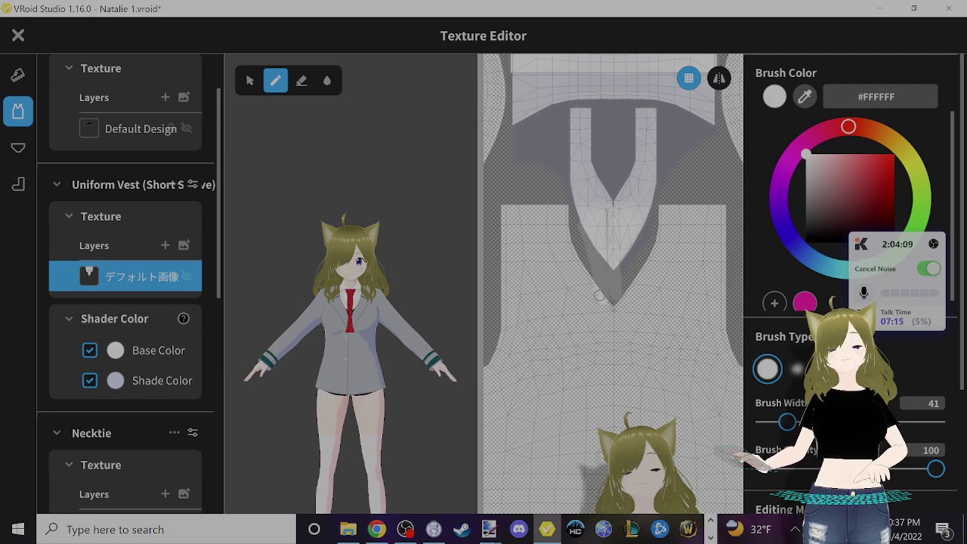
mouse_move(583, 278)
left_mouse_down()
mouse_move(555, 198)
mouse_move(556, 282)
left_mouse_up()
key("ctrl+z")
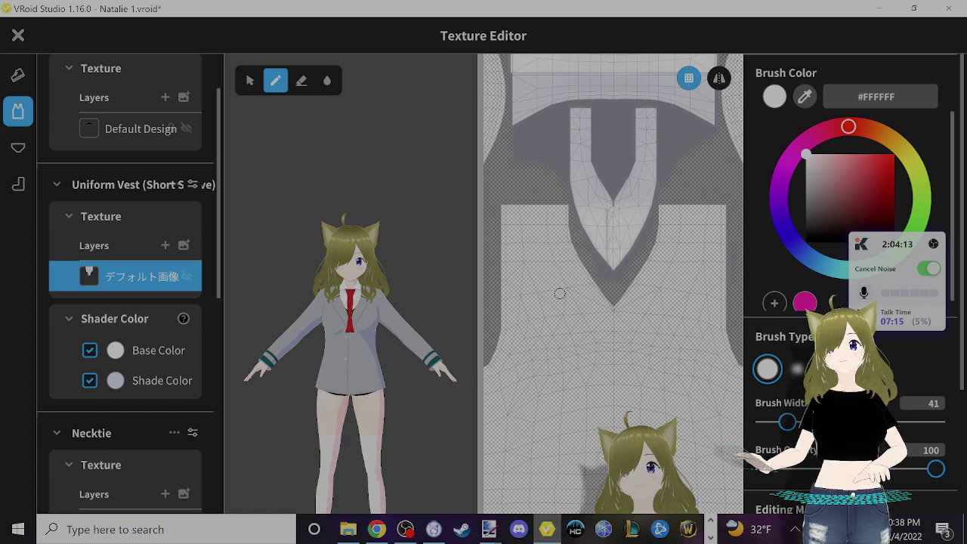
- Add two empty layers to the Uniform Vest (Short Sleeve) texture and delete both of them
right_click(146, 281)
left_click(147, 265)
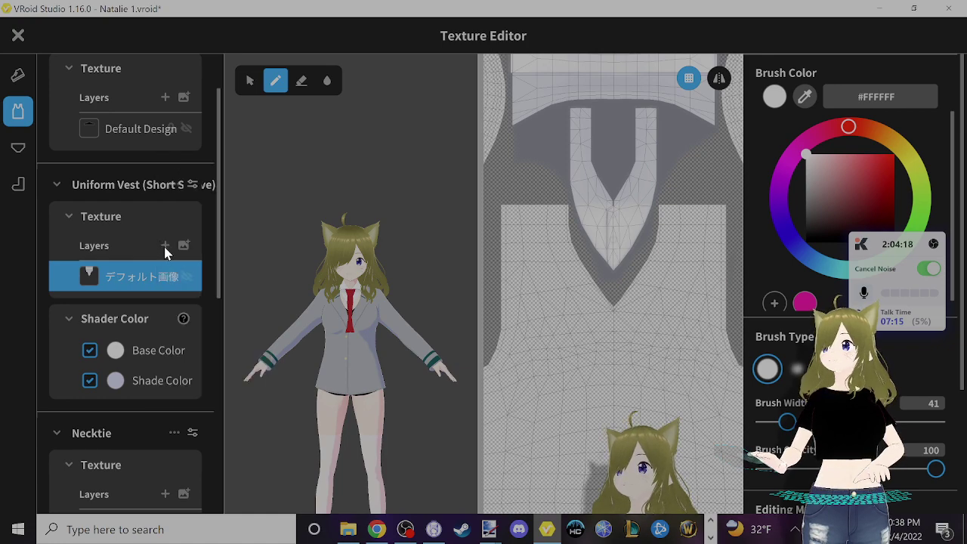
left_click(165, 248)
left_click(164, 247)
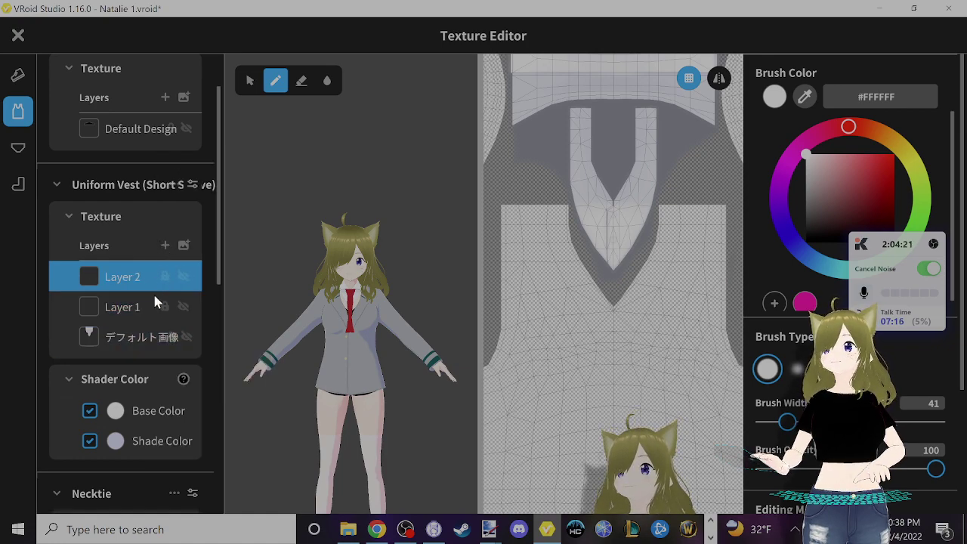
right_click(153, 272)
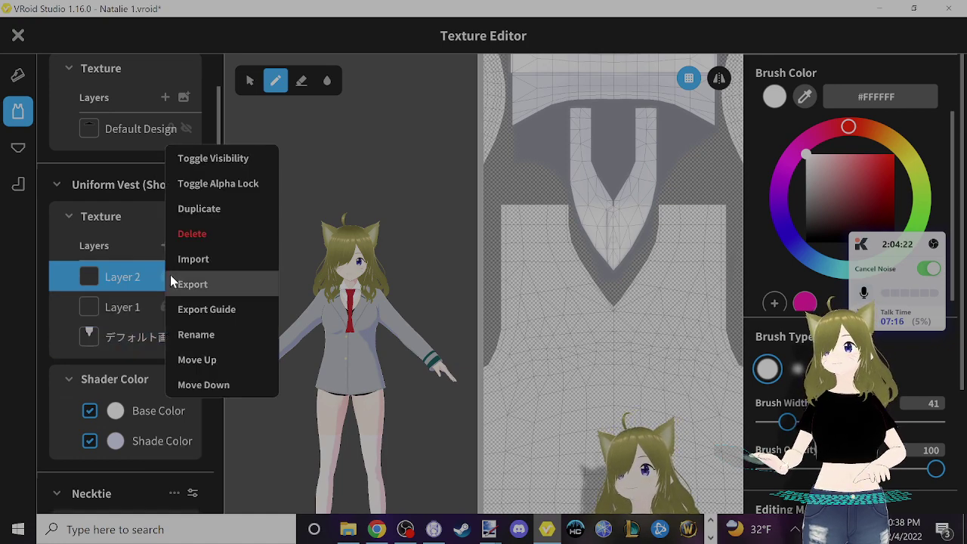
left_click(181, 238)
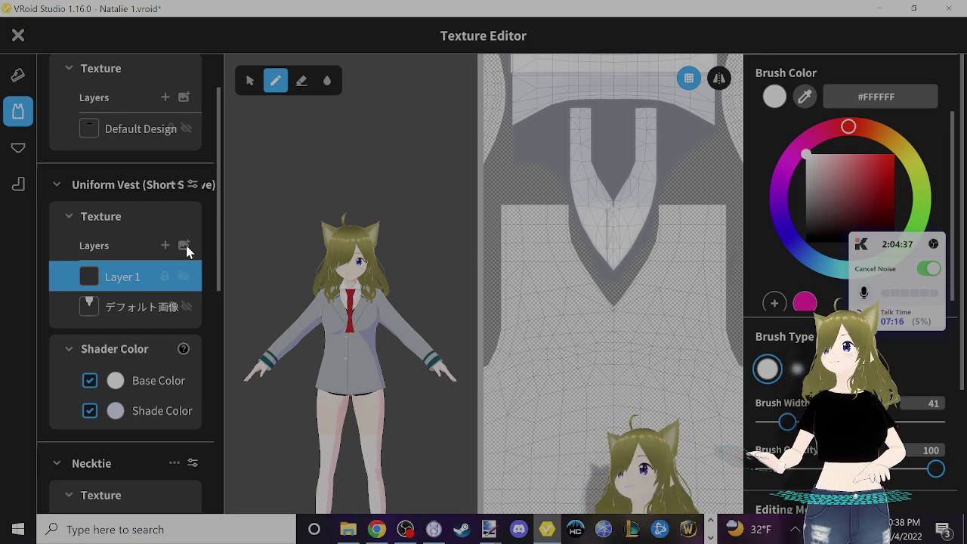
right_click(152, 284)
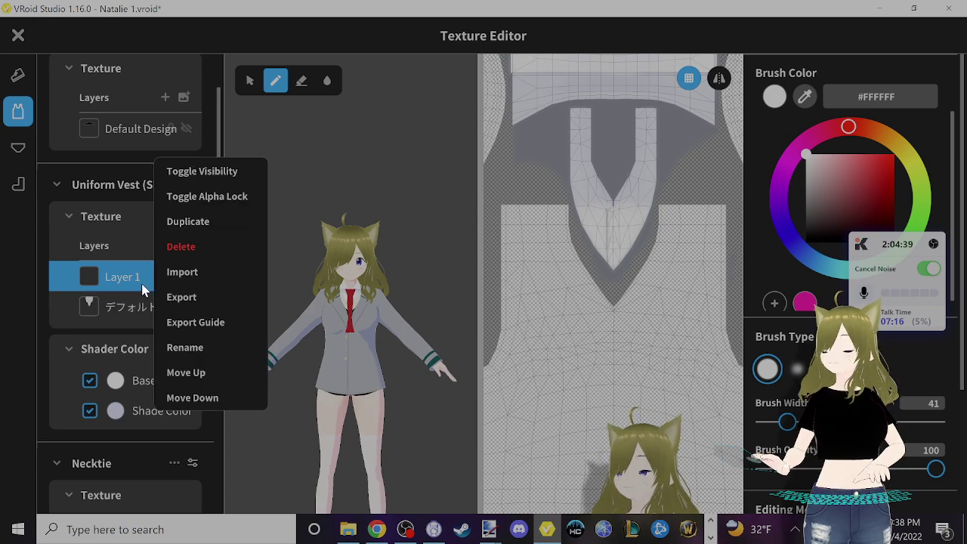
left_click(182, 247)
- Browse the Tops templates for another garment that could be added to the outfit
scroll(157, 278, "down", 7)
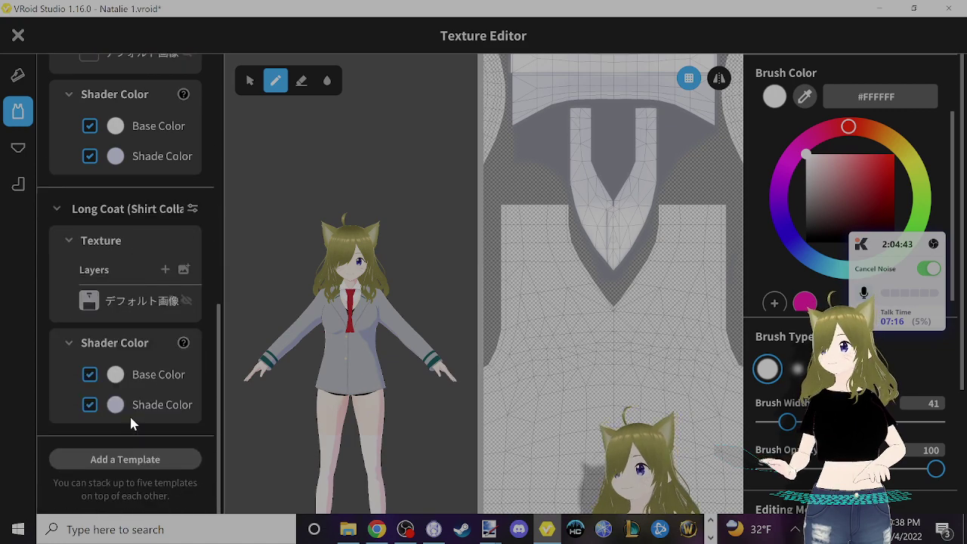
left_click(128, 456)
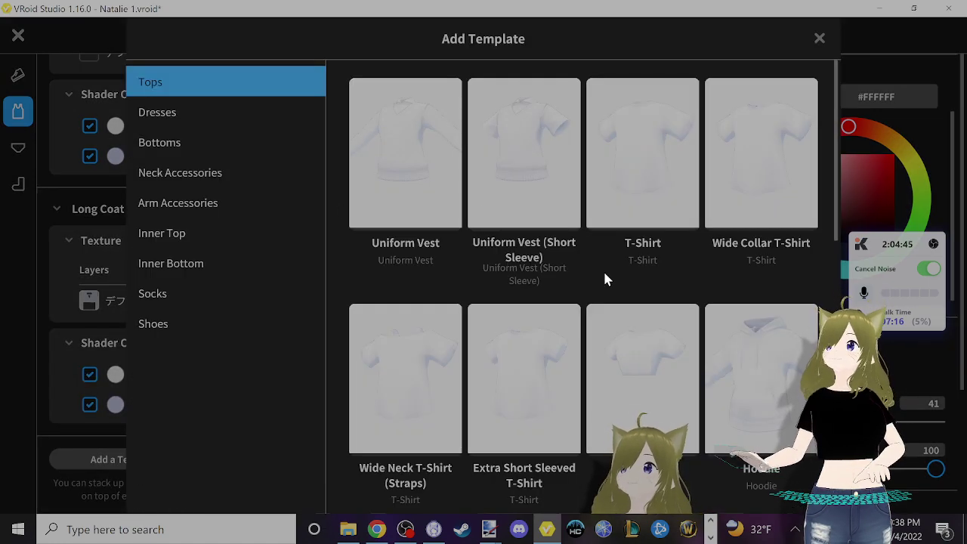
scroll(604, 279, "down", 3)
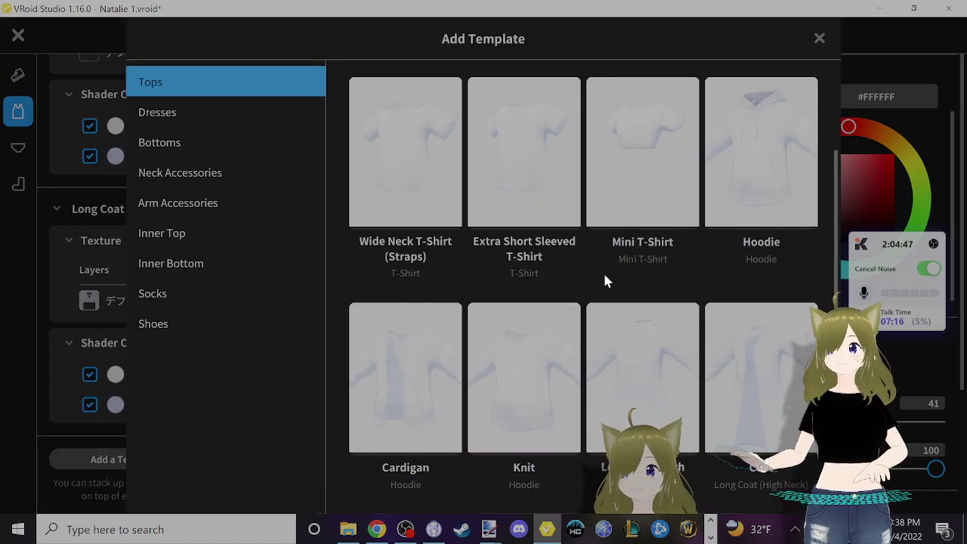
scroll(604, 281, "down", 3)
scroll(604, 283, "down", 1)
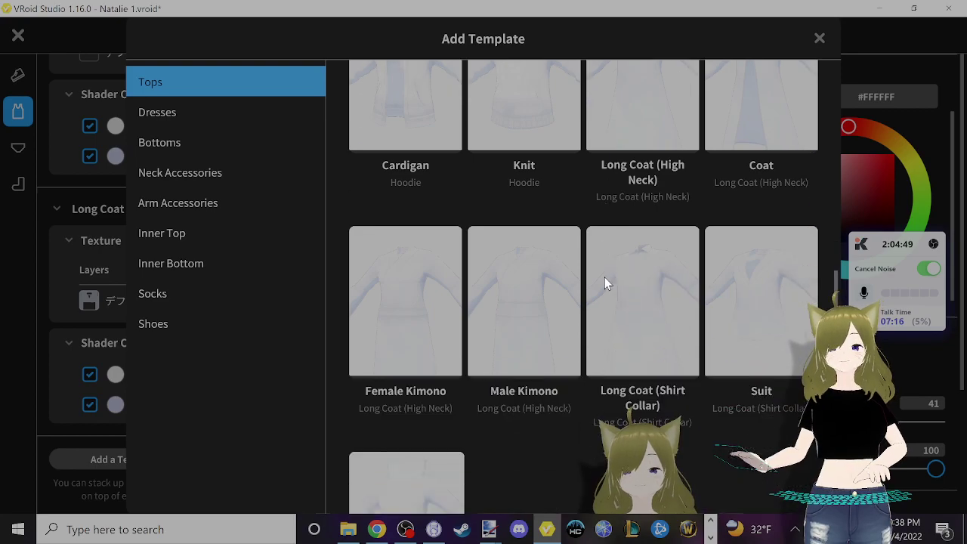
scroll(604, 284, "down", 2)
scroll(605, 283, "up", 5)
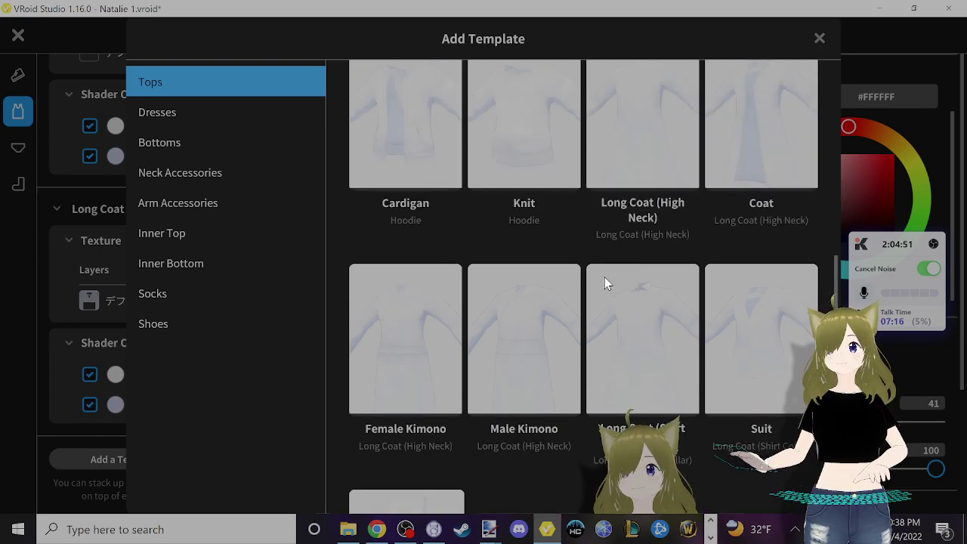
scroll(604, 284, "up", 4)
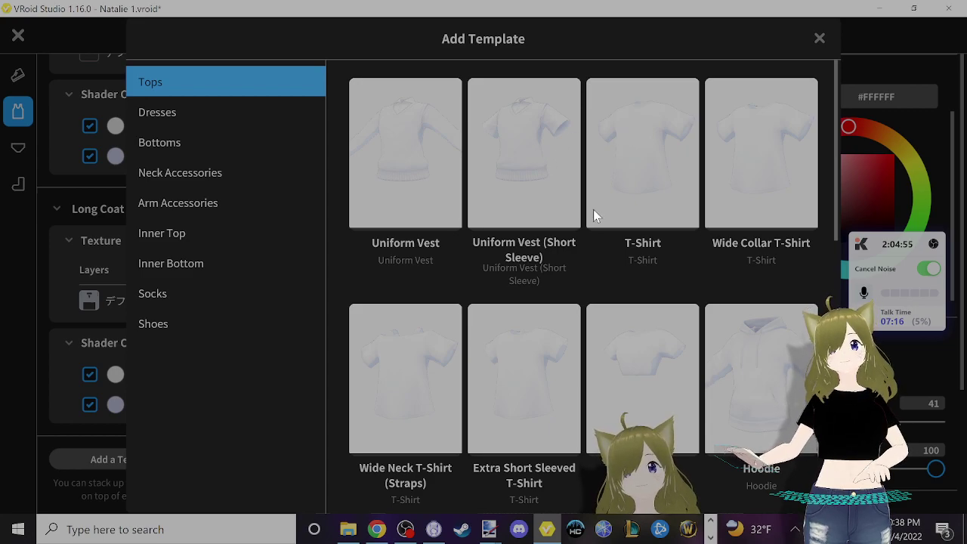
left_click(818, 39)
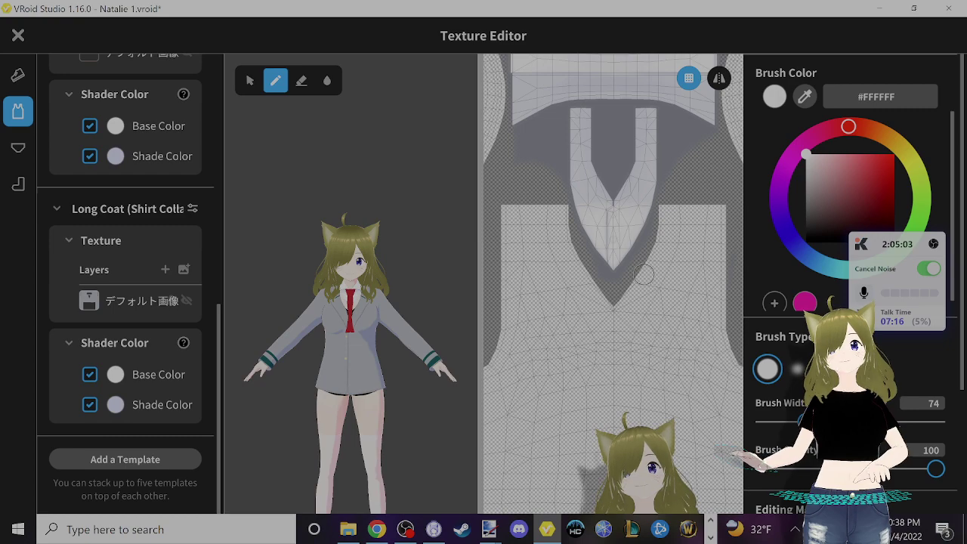
- Paint a small white patch beside the point of the vest's V-neck at brush width 74, undoing the extra strokes
left_click_drag(611, 287, 585, 278)
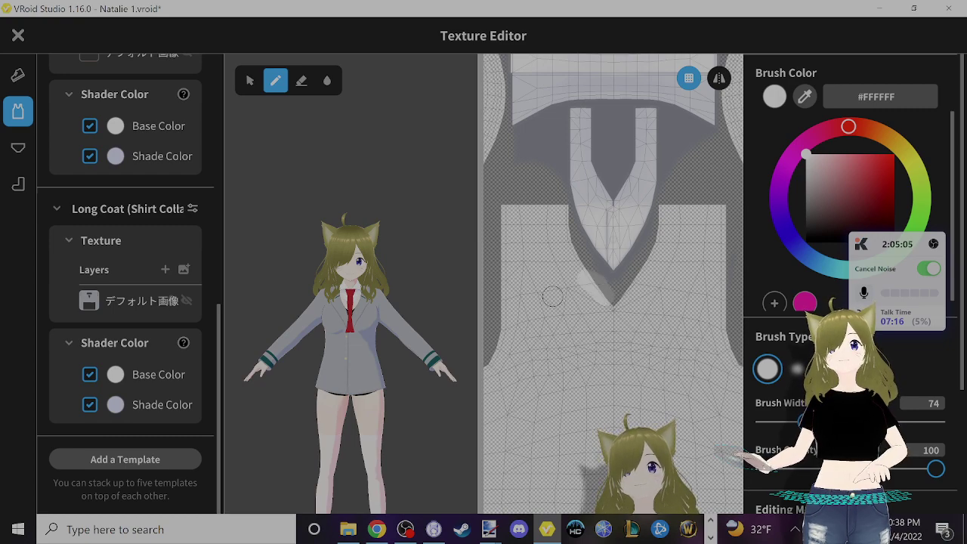
scroll(420, 338, "up", 5)
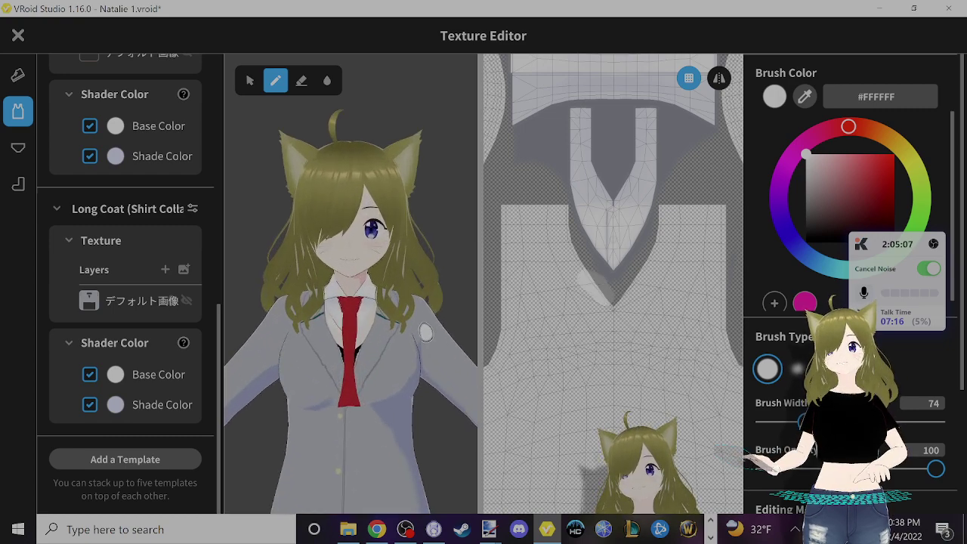
scroll(420, 338, "up", 2)
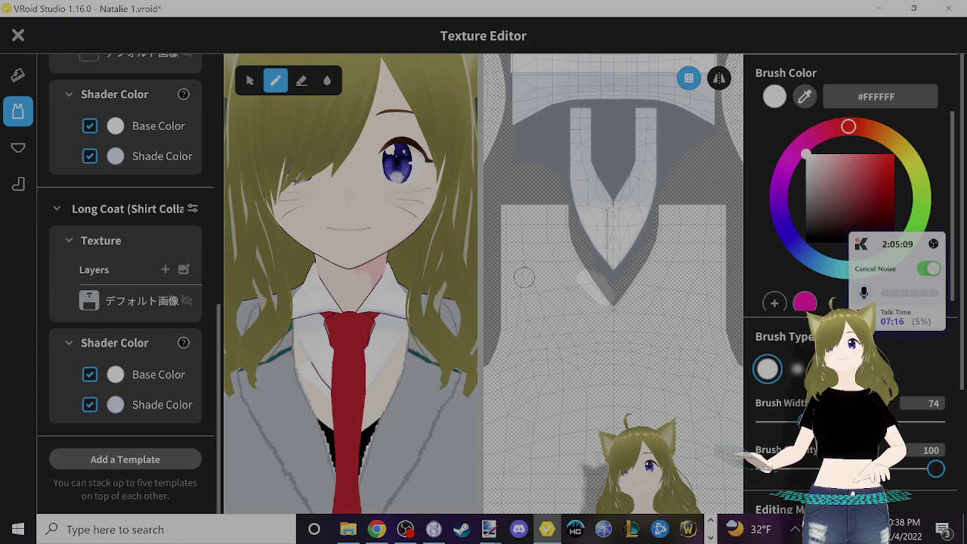
mouse_move(604, 295)
left_mouse_down()
mouse_move(622, 317)
mouse_move(590, 262)
mouse_move(596, 310)
left_mouse_up()
left_click_drag(580, 263, 592, 318)
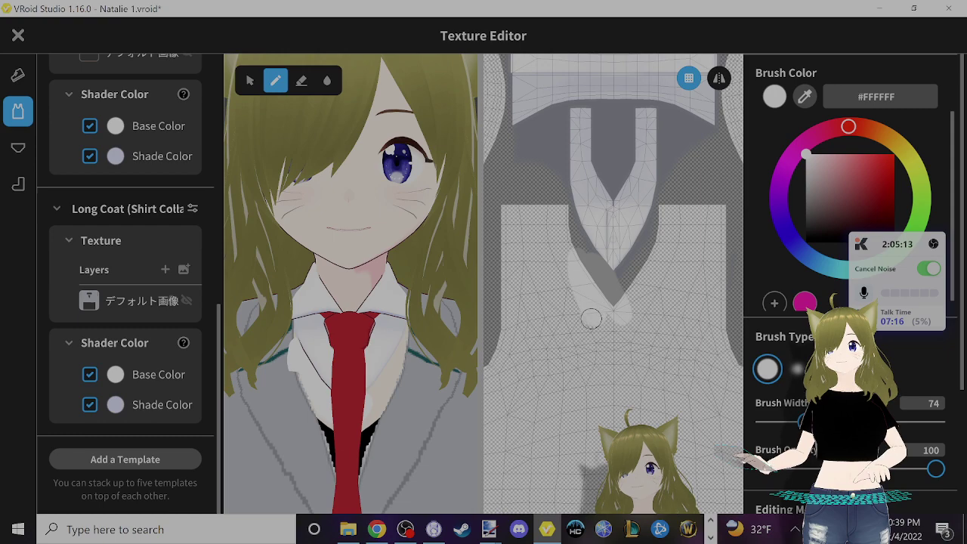
key("ctrl+z")
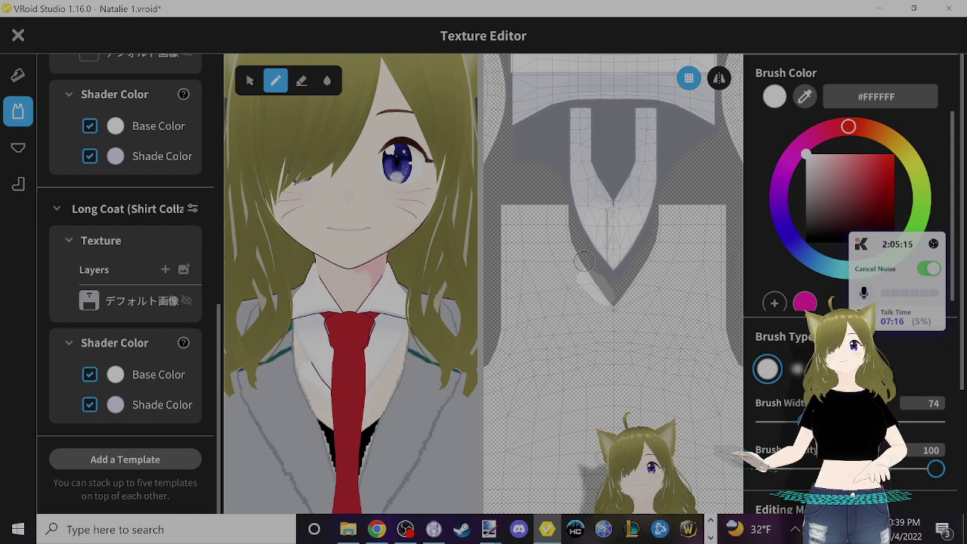
- Paint the vest texture white beside and below the V-neck to fill the shirt area inside the jacket's neckline
mouse_move(584, 261)
left_mouse_down()
mouse_move(626, 393)
mouse_move(609, 398)
mouse_move(567, 291)
left_mouse_up()
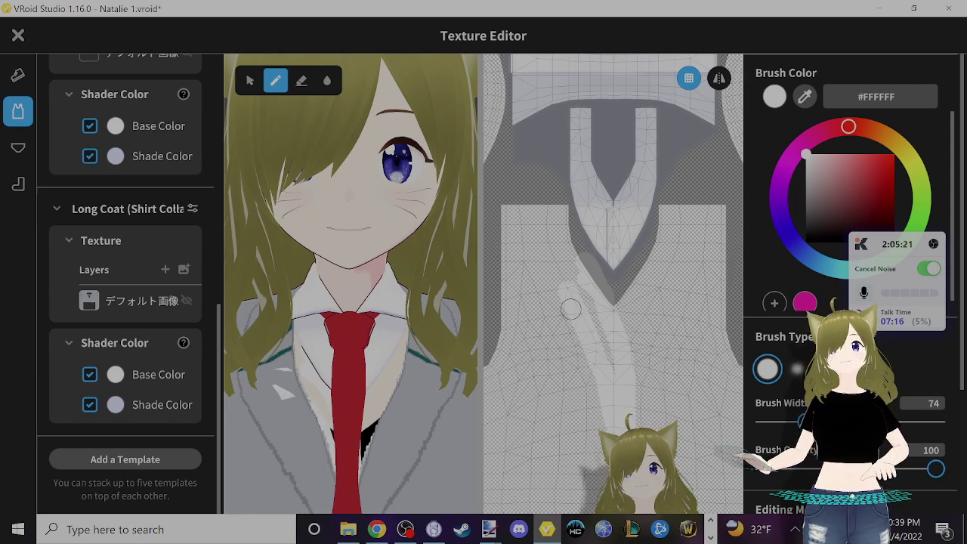
mouse_move(571, 262)
left_mouse_down()
mouse_move(602, 362)
mouse_move(586, 332)
mouse_move(602, 406)
left_mouse_up()
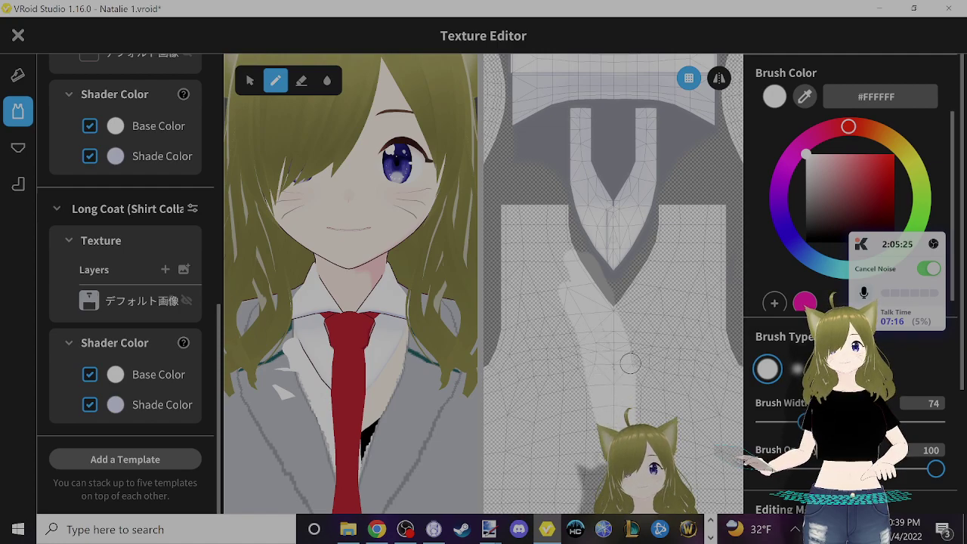
mouse_move(630, 363)
left_mouse_down()
mouse_move(645, 327)
mouse_move(604, 373)
mouse_move(603, 333)
left_mouse_up()
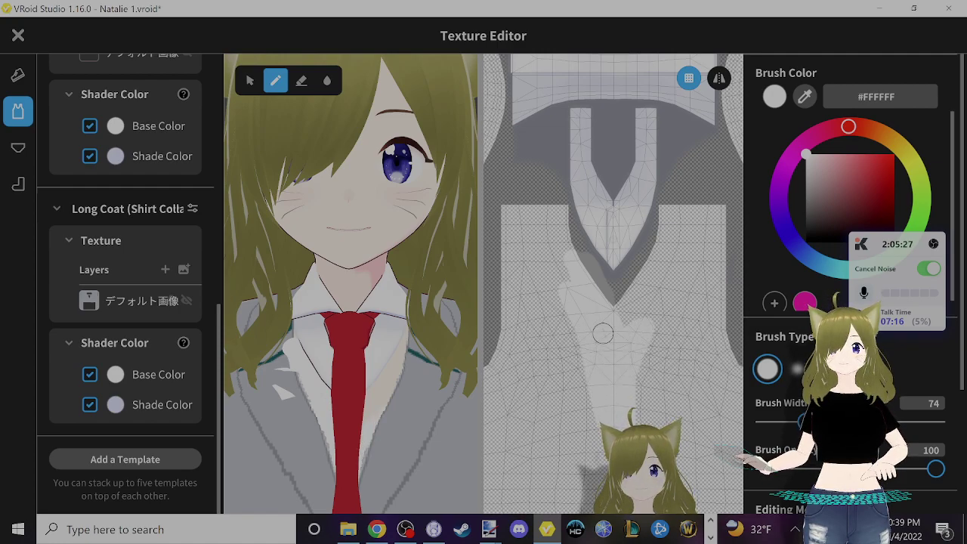
mouse_move(612, 298)
left_mouse_down()
mouse_move(657, 230)
mouse_move(632, 318)
left_mouse_up()
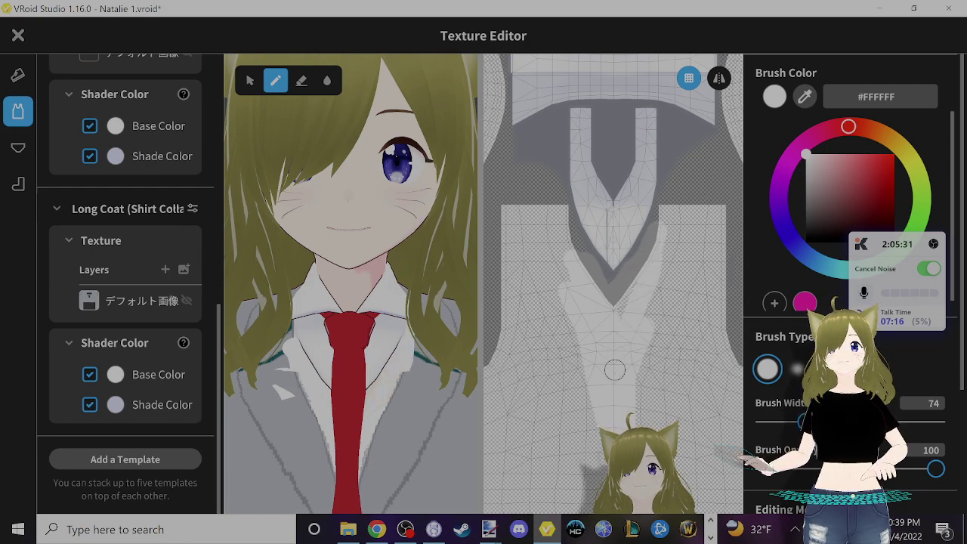
left_click_drag(594, 420, 594, 350)
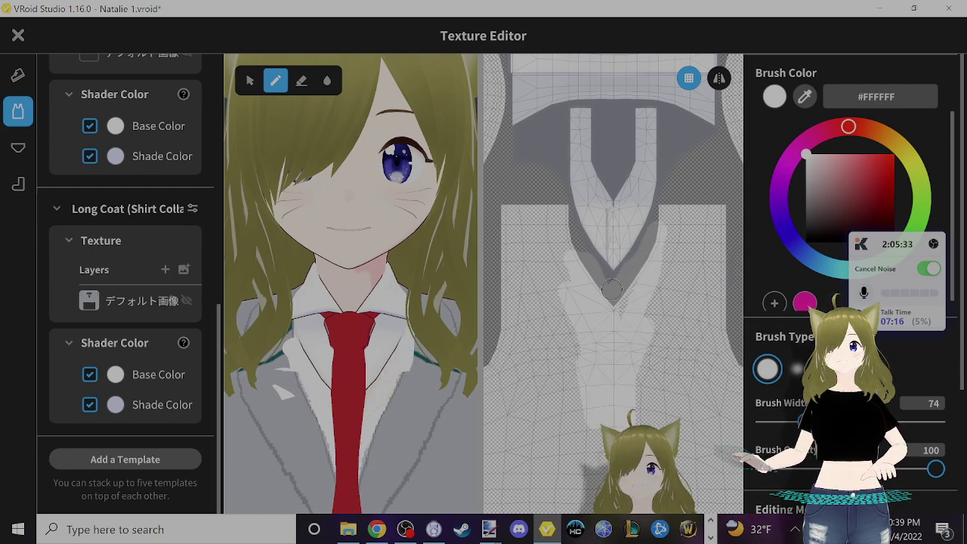
left_click_drag(611, 289, 629, 238)
left_click_drag(624, 318, 664, 280)
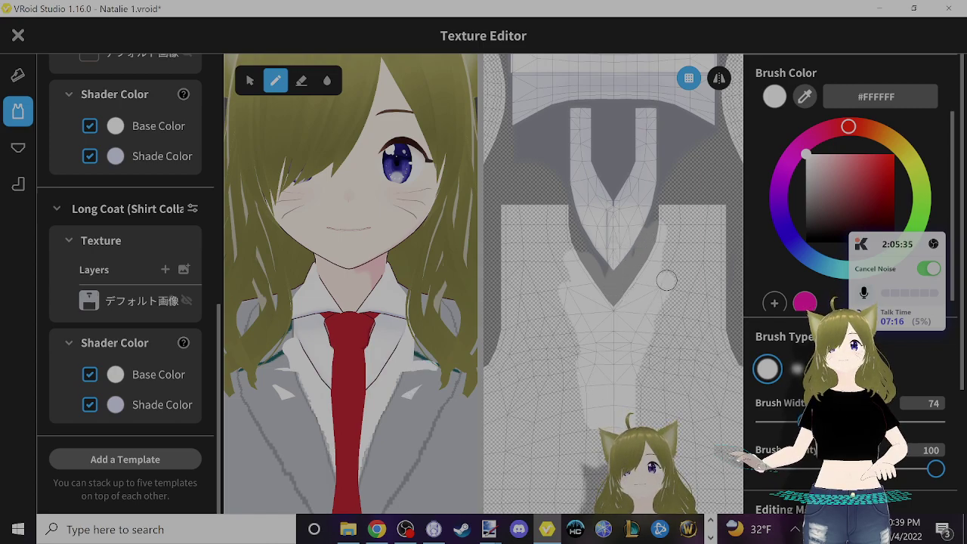
- Try repainting the vest texture white with brush width 74 along both sides of the V-neck and below its point
key("ctrl+z")
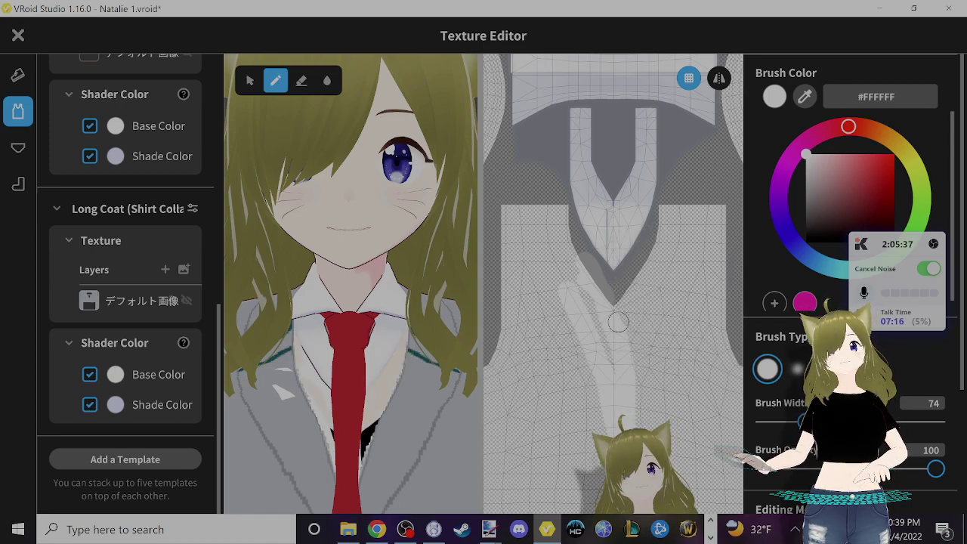
mouse_move(617, 323)
left_mouse_down()
mouse_move(667, 188)
mouse_move(668, 258)
mouse_move(636, 361)
left_mouse_up()
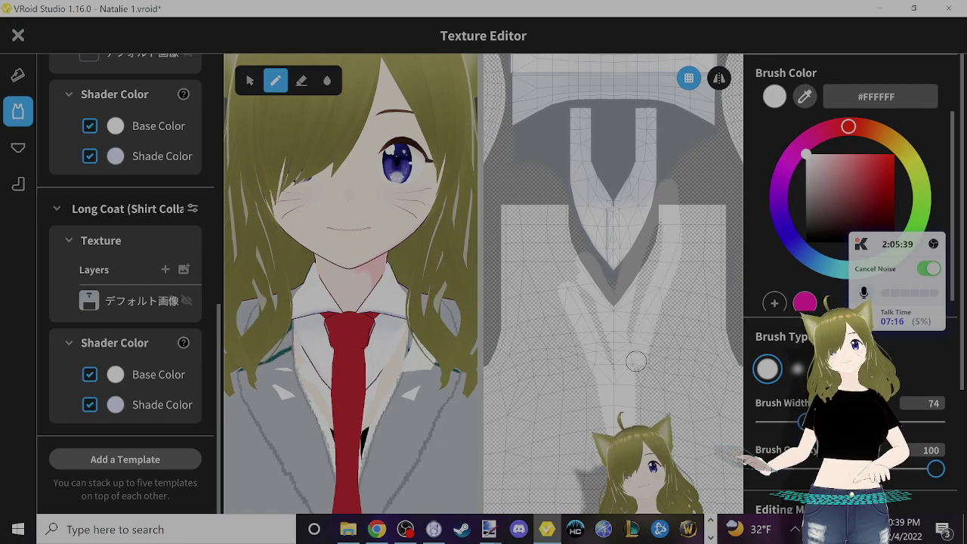
key("ctrl+z")
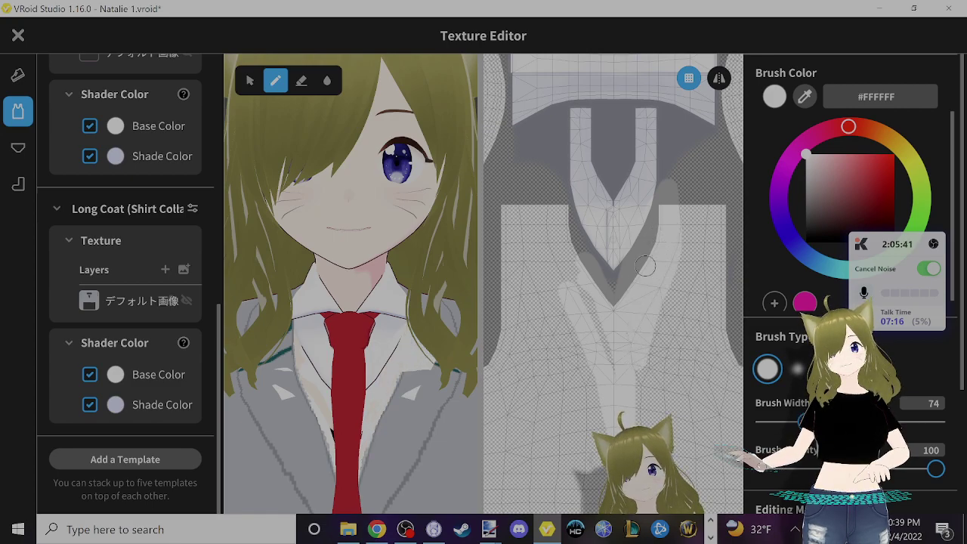
left_click_drag(604, 387, 565, 308)
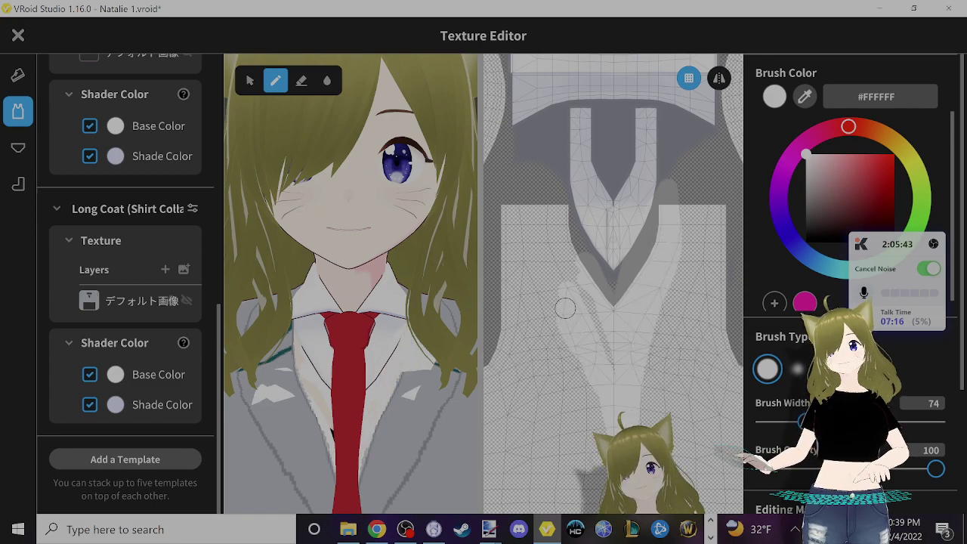
left_click_drag(610, 372, 588, 287)
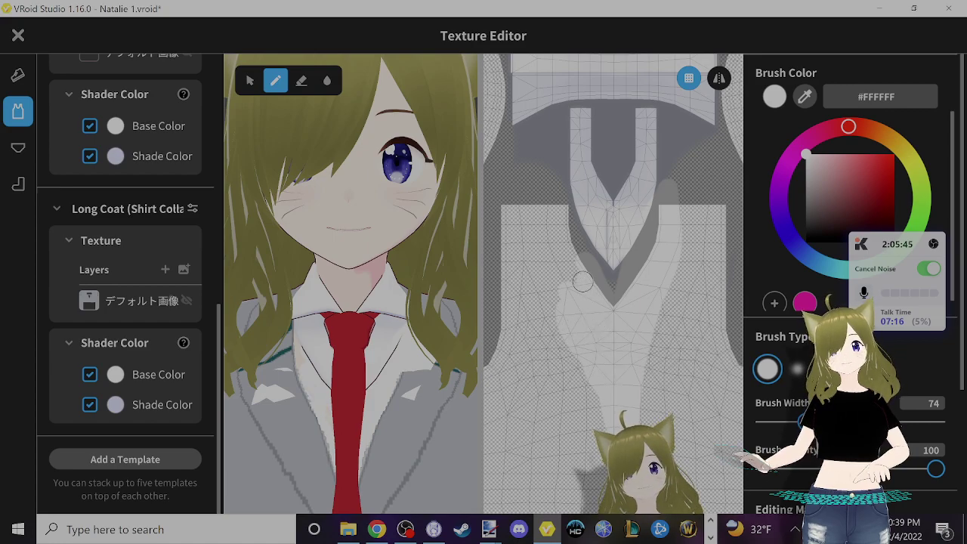
mouse_move(581, 255)
left_mouse_down()
mouse_move(580, 231)
mouse_move(568, 232)
mouse_move(579, 295)
left_mouse_up()
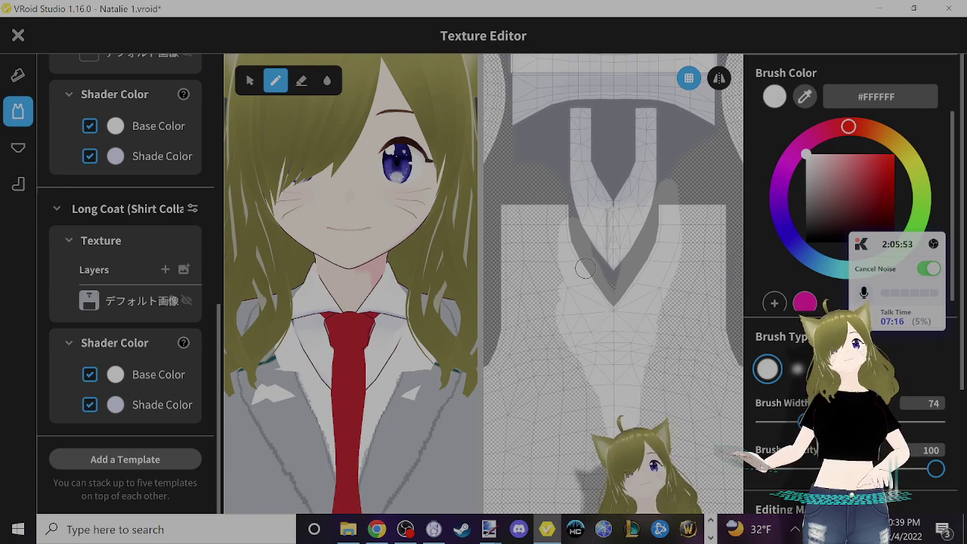
- Undo the white strokes beside and below the vest's V-neck and exit the texture editor back to the Inner Top outfit settings
key("ctrl+z")
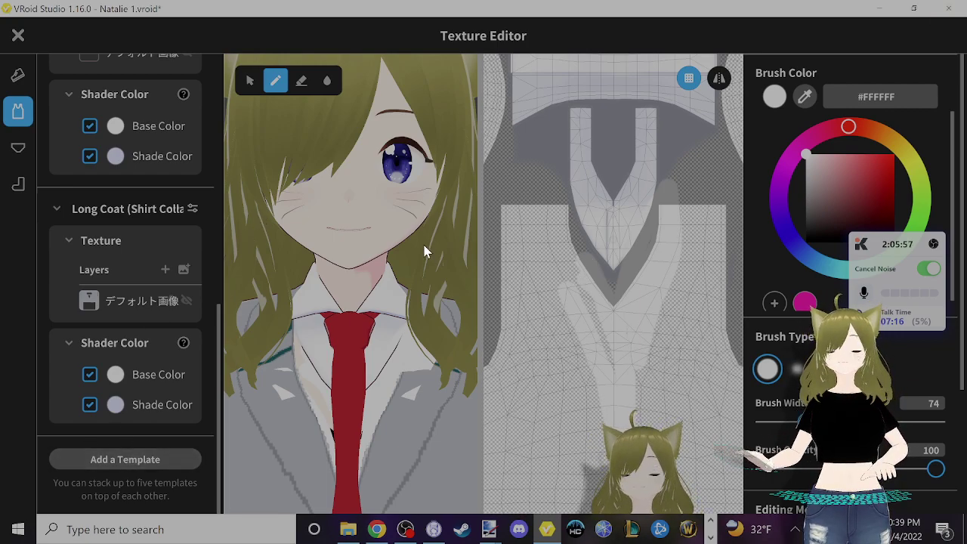
key("ctrl+z")
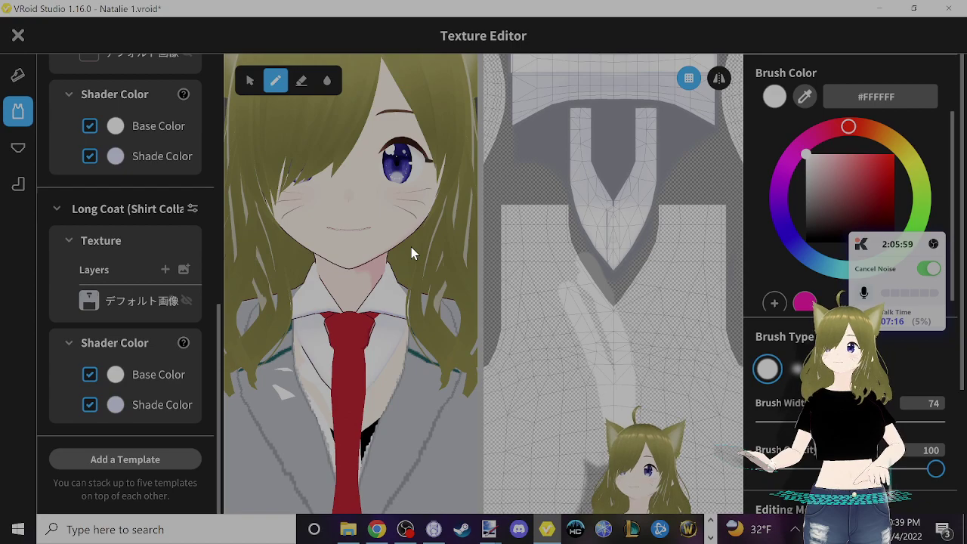
key("ctrl+z")
scroll(155, 161, "up", 3)
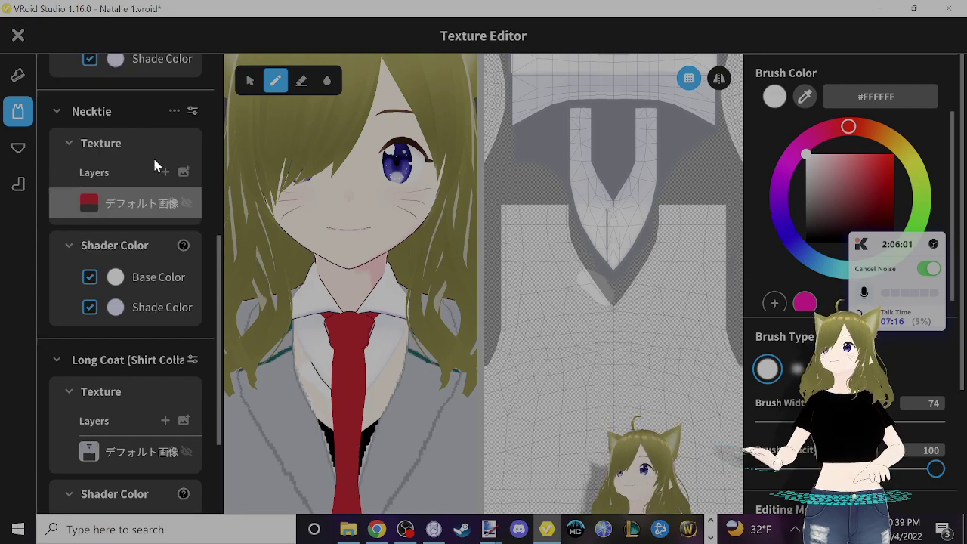
left_click(19, 35)
left_click(490, 349)
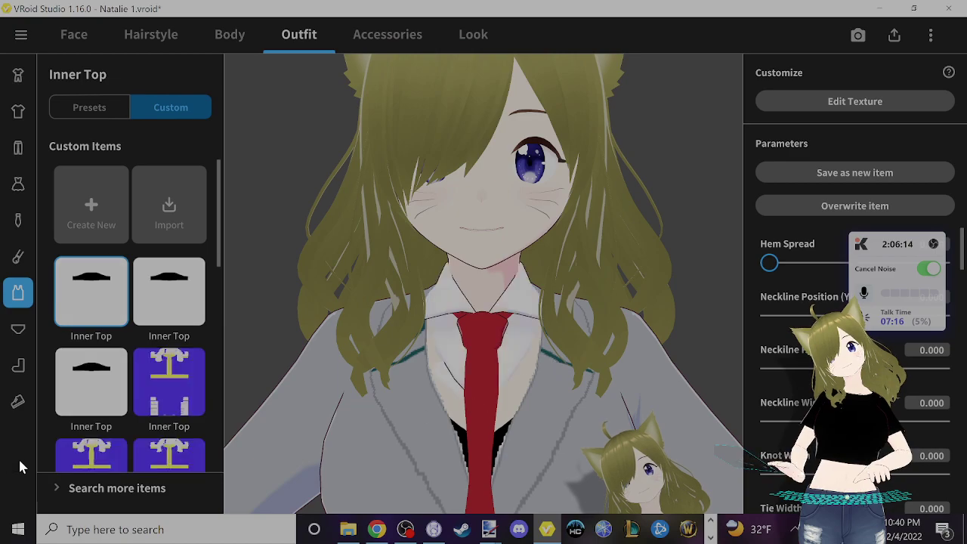
- Open the BOOTH website's VRoid category for more items and search it for "Dress Shirt"
left_click(105, 488)
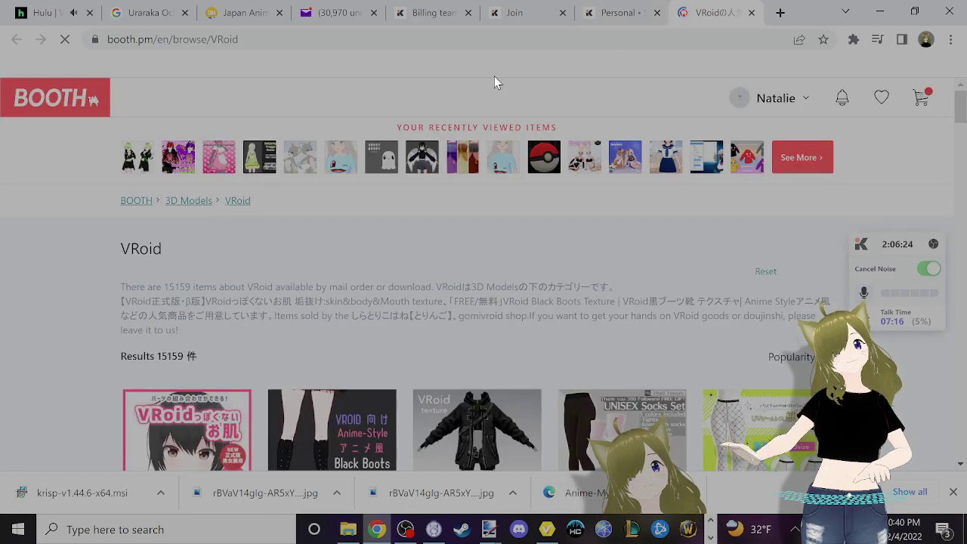
left_click(319, 97)
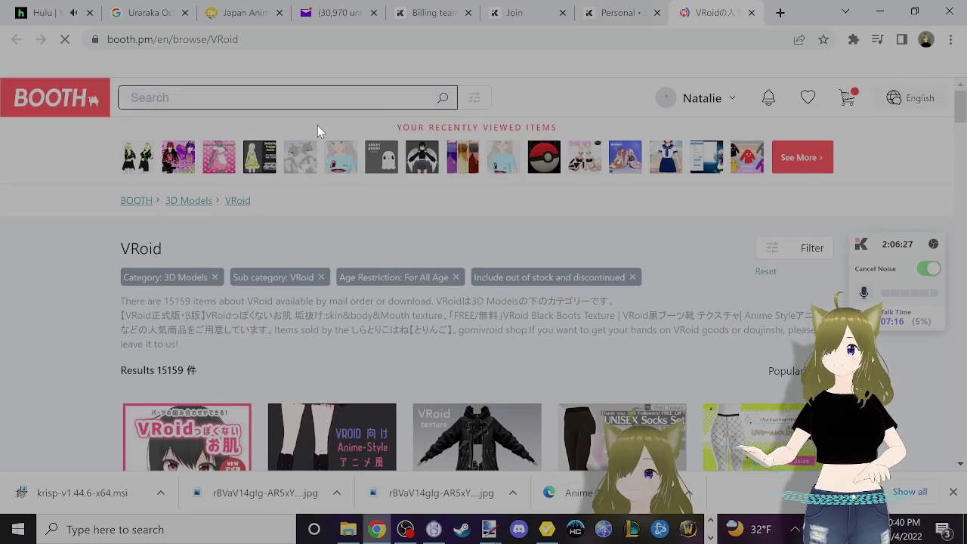
type("D")
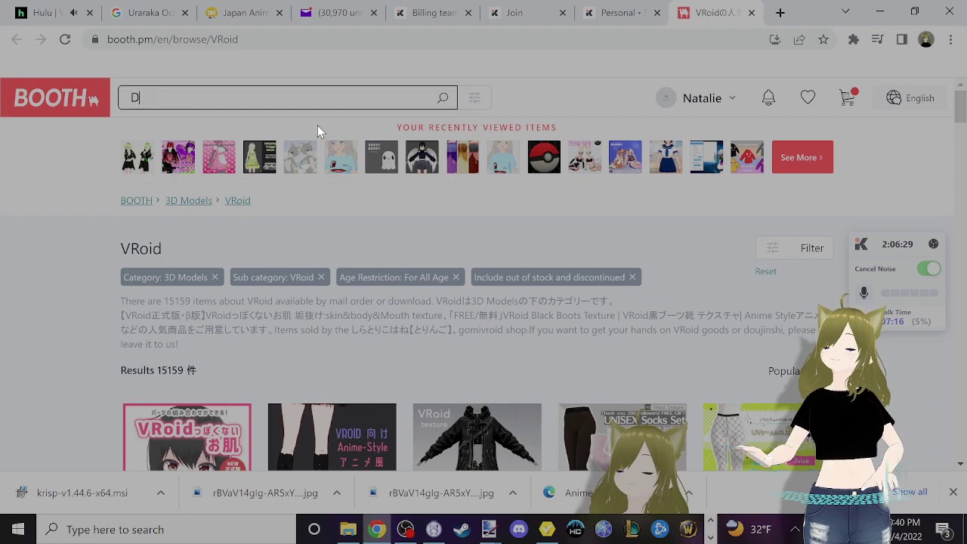
type("ress Shirt")
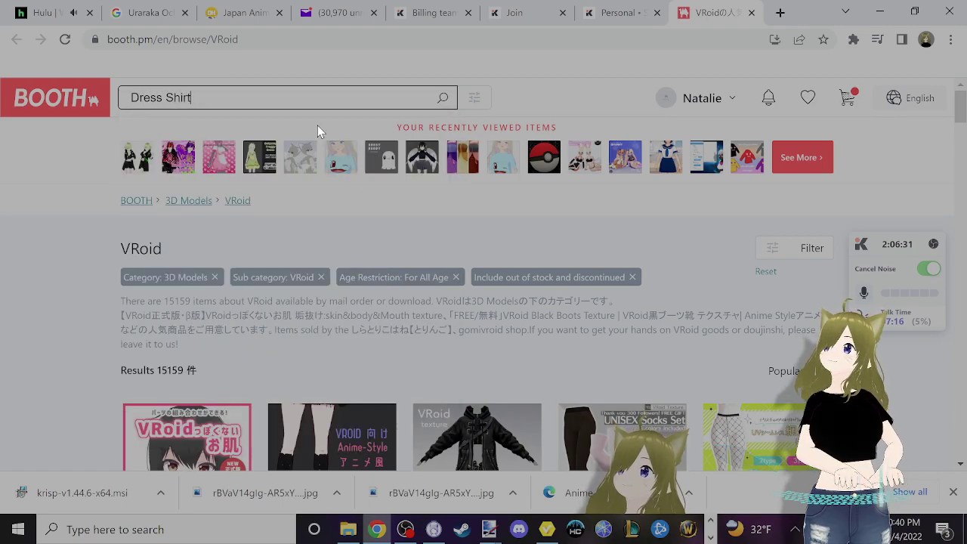
key("Return")
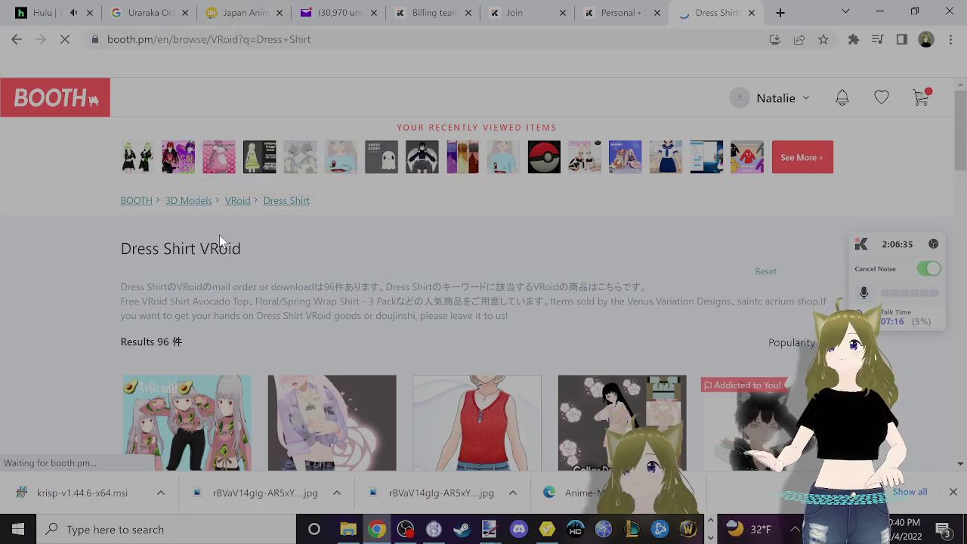
- Examine the first page of dress shirt results for a suitable VRoid shirt texture
scroll(219, 241, "down", 6)
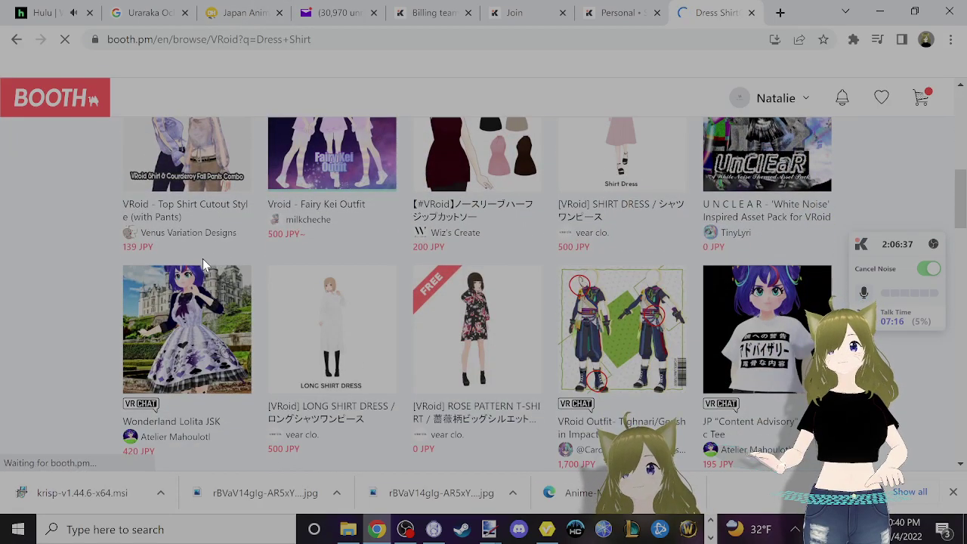
scroll(203, 258, "up", 3)
scroll(205, 279, "down", 4)
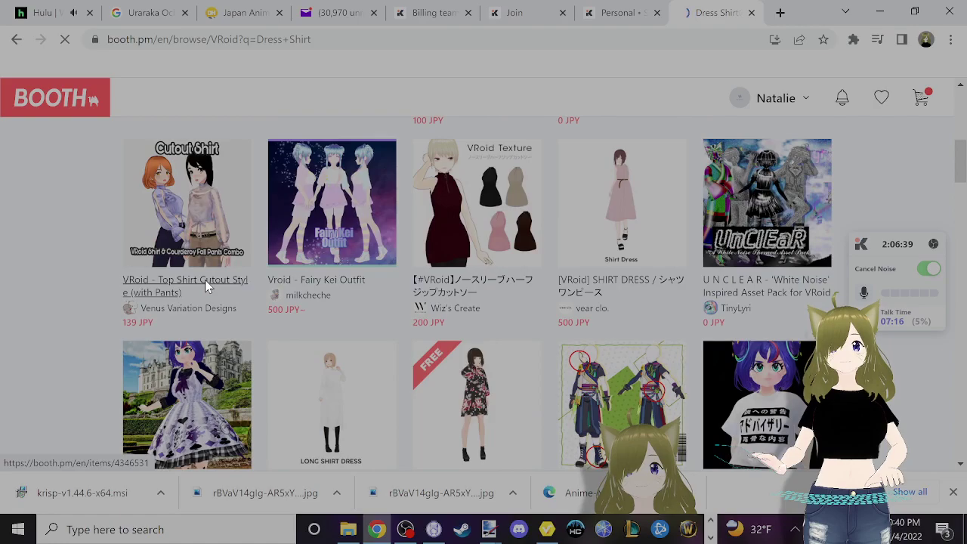
scroll(500, 336, "up", 5)
scroll(574, 355, "down", 2)
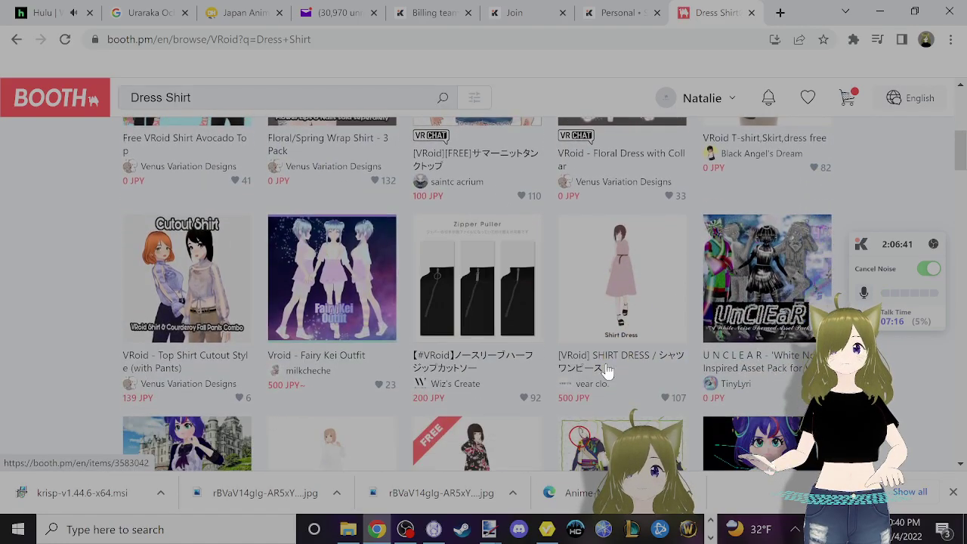
scroll(647, 310, "down", 2)
scroll(642, 311, "down", 4)
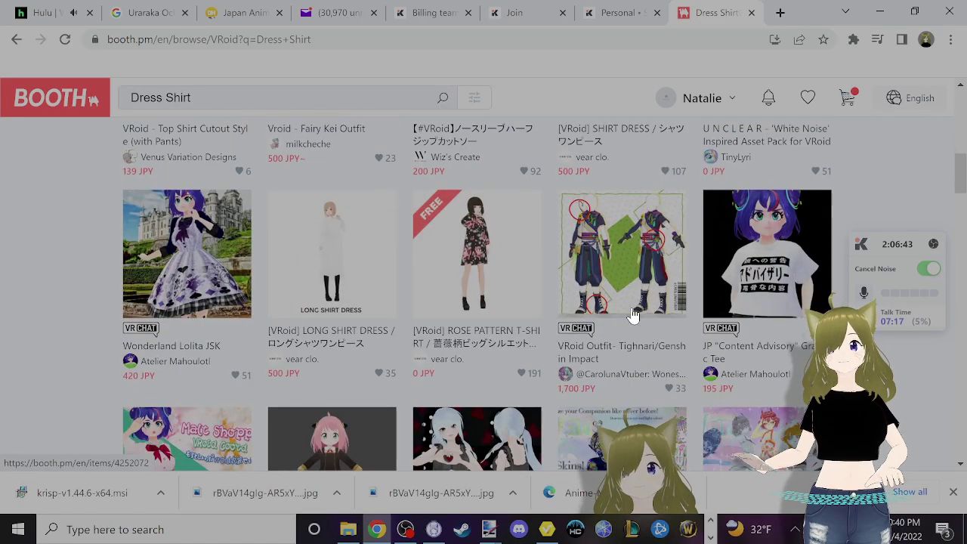
scroll(604, 321, "up", 3)
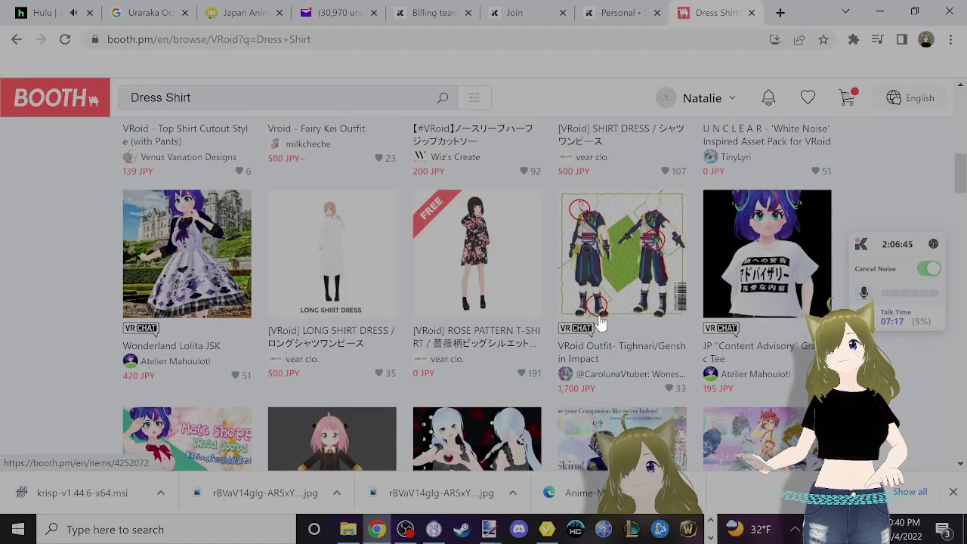
scroll(600, 321, "down", 4)
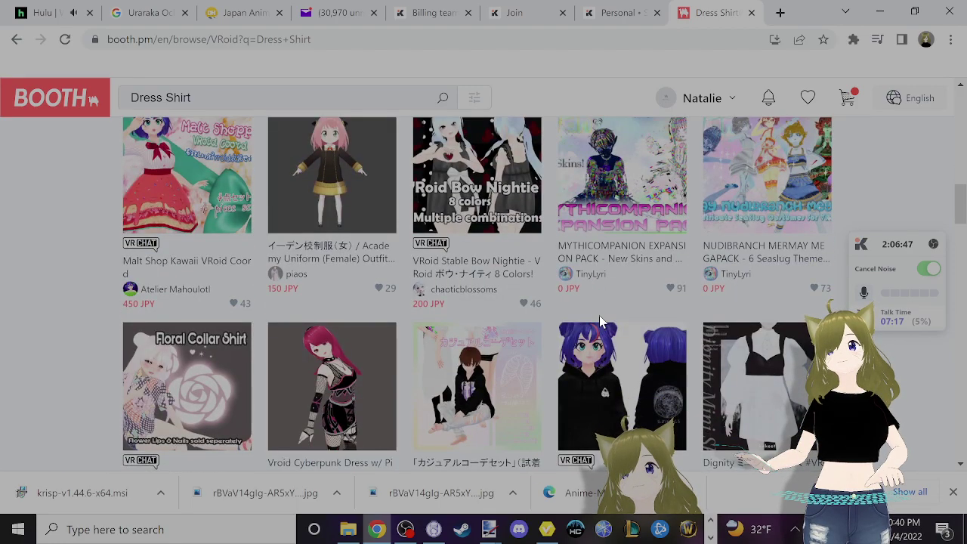
scroll(600, 321, "down", 4)
scroll(601, 321, "down", 10)
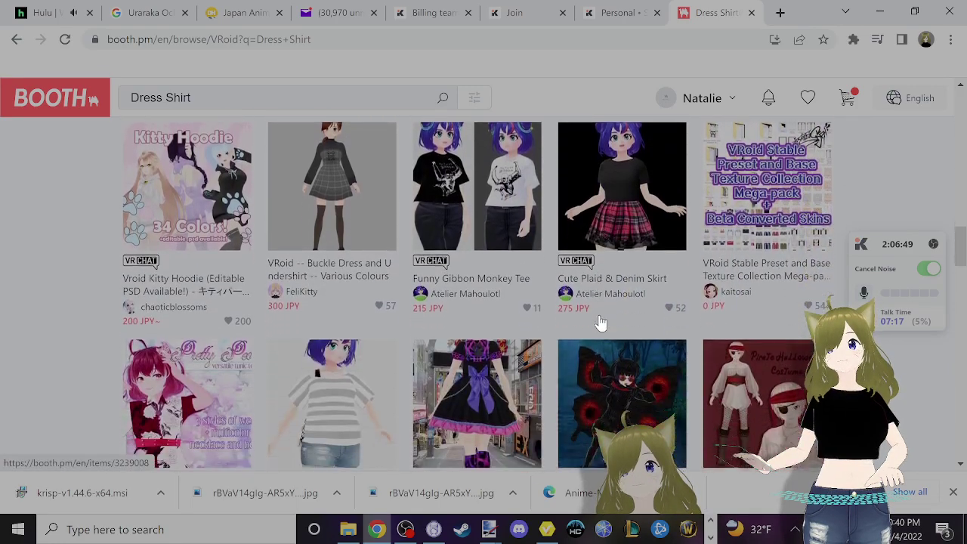
scroll(600, 321, "down", 3)
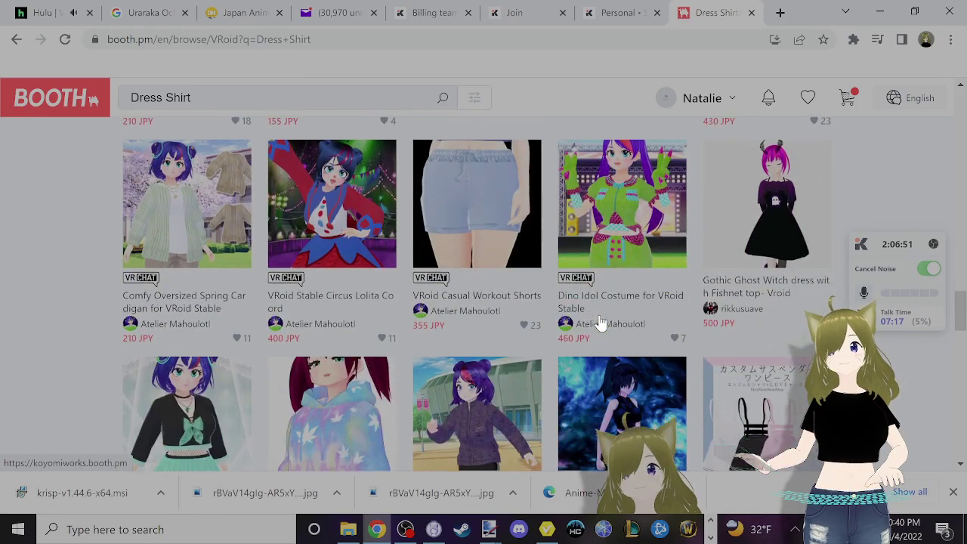
scroll(601, 321, "up", 3)
scroll(601, 321, "down", 9)
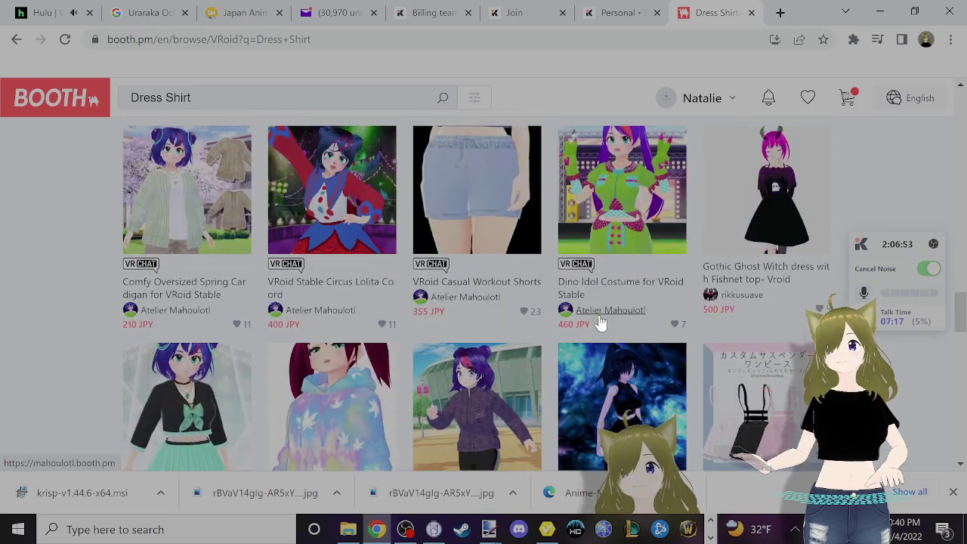
scroll(598, 317, "down", 4)
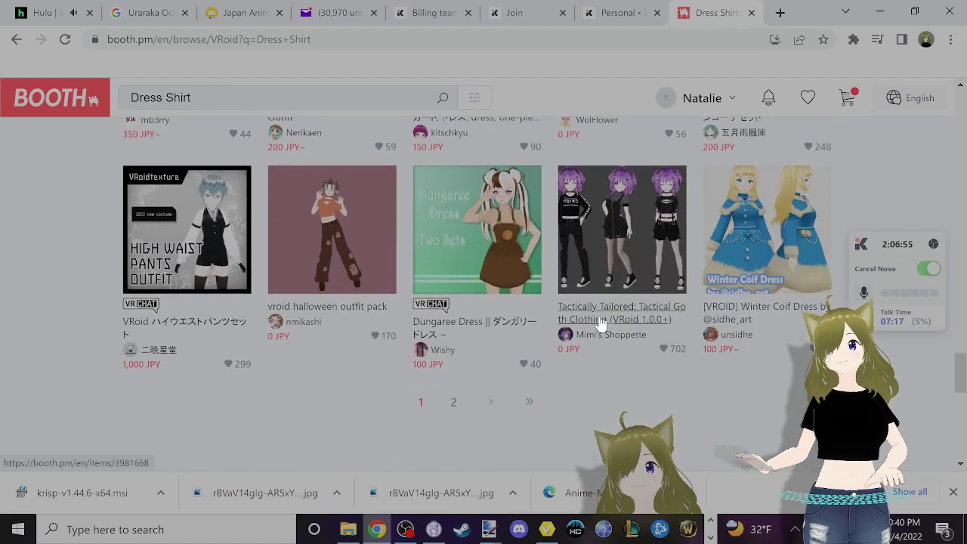
scroll(589, 323, "down", 2)
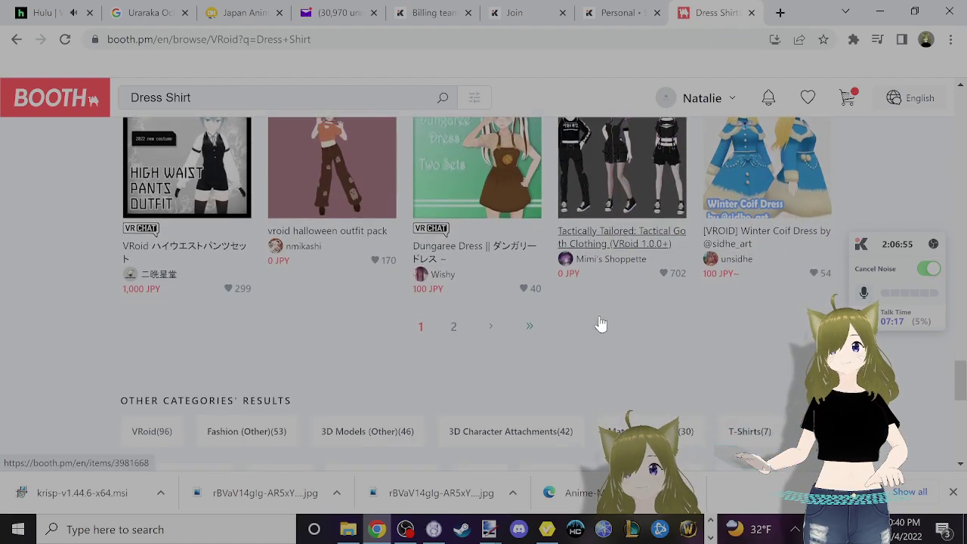
- Go to the last page of the dress shirt results and look through its items
left_click(530, 326)
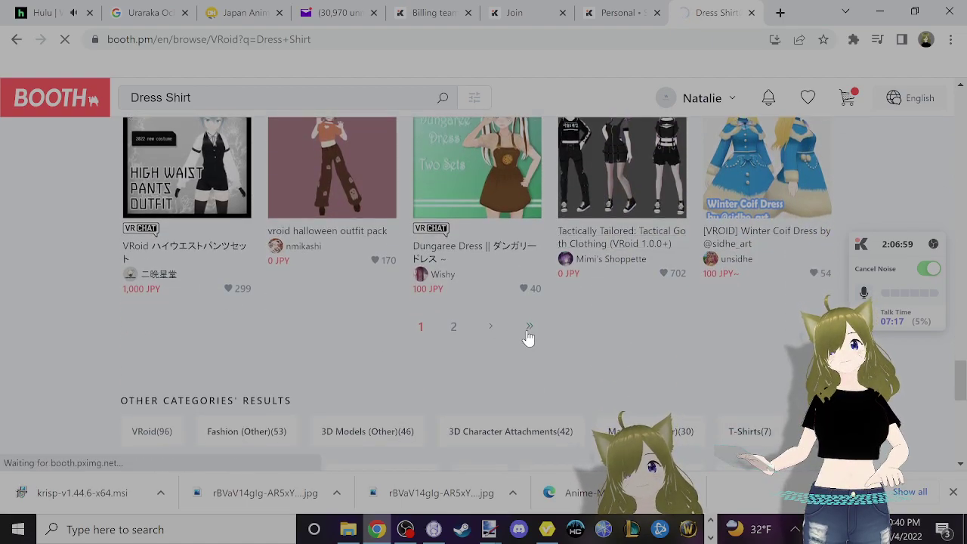
scroll(504, 333, "down", 3)
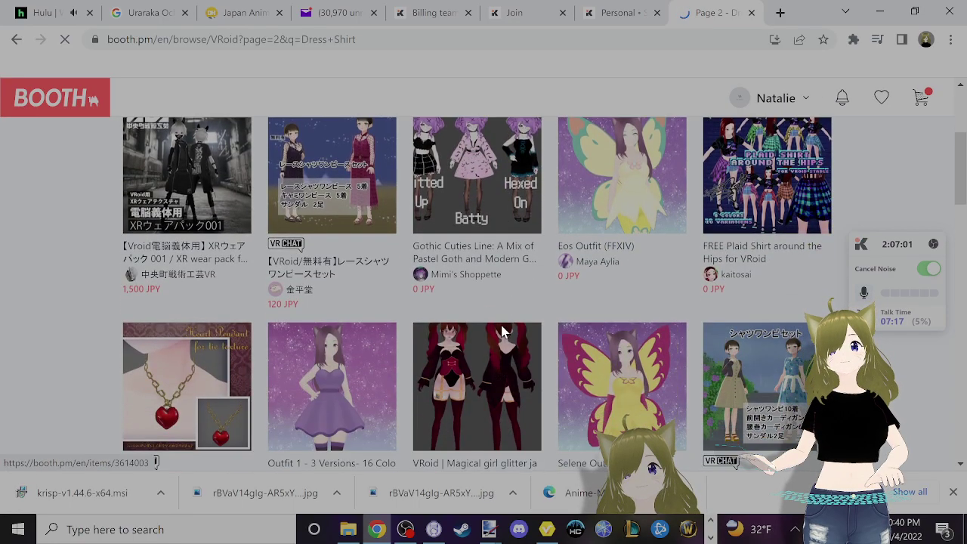
scroll(502, 333, "down", 3)
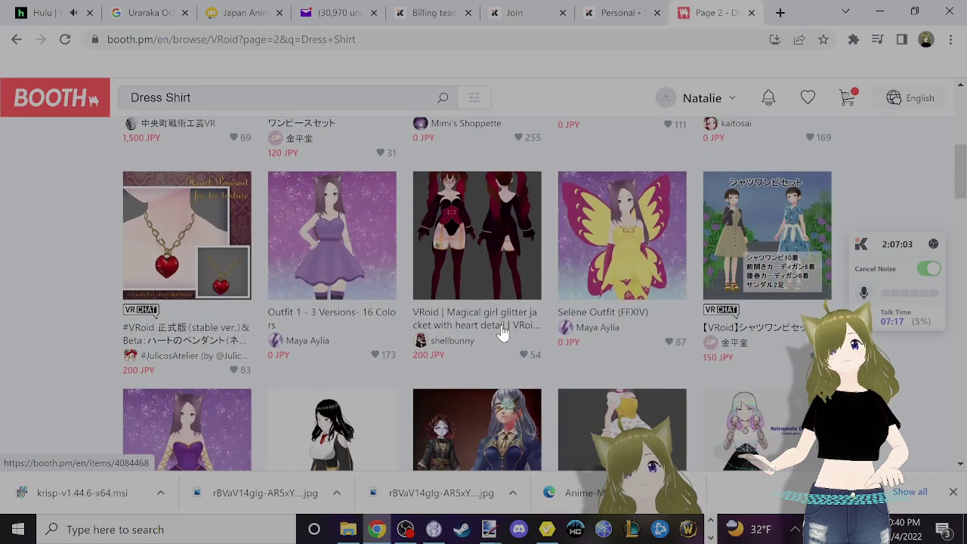
scroll(501, 333, "down", 2)
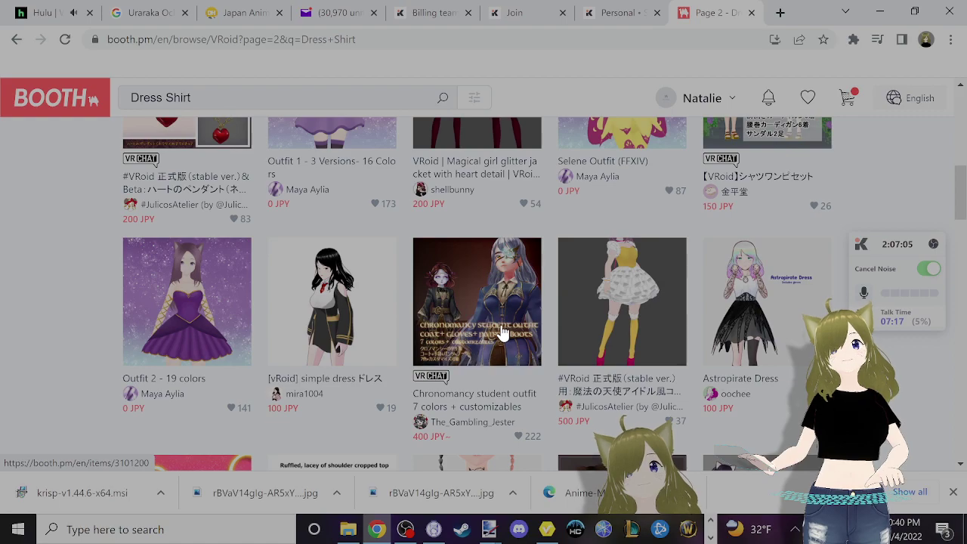
scroll(501, 333, "down", 6)
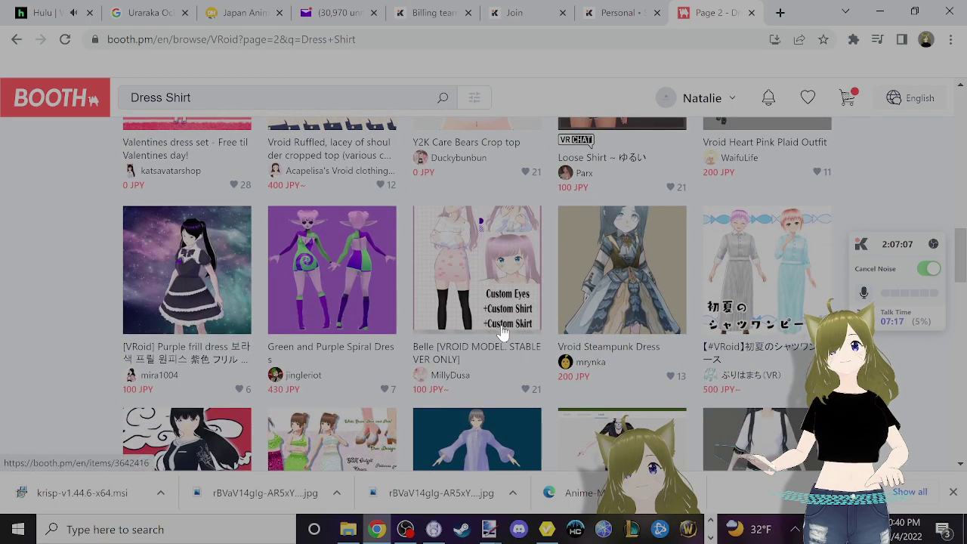
scroll(501, 332, "down", 3)
scroll(502, 333, "down", 3)
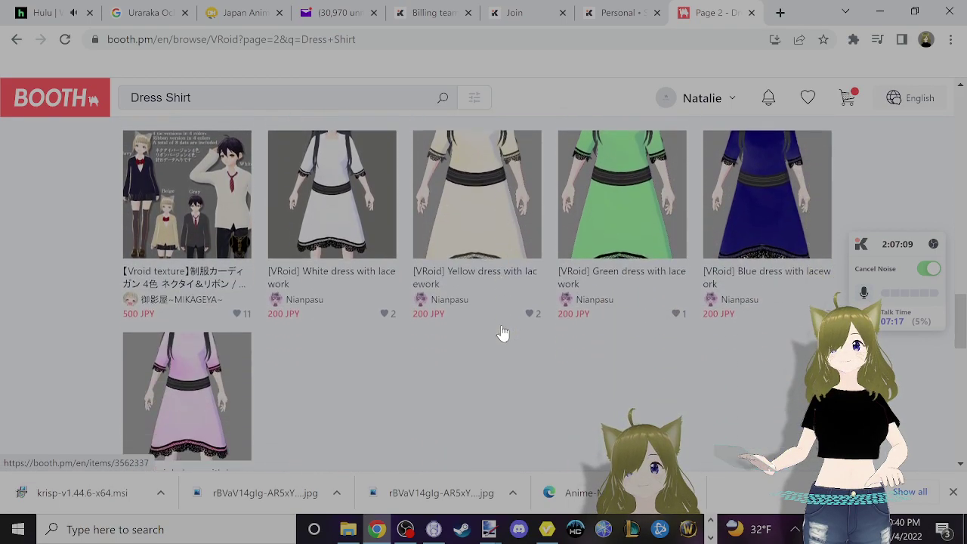
scroll(502, 333, "down", 3)
- Switch to VRoid Studio, select the white long-sleeved collared shirt from the Tops presets, and show the custom tops
key("alt+Tab")
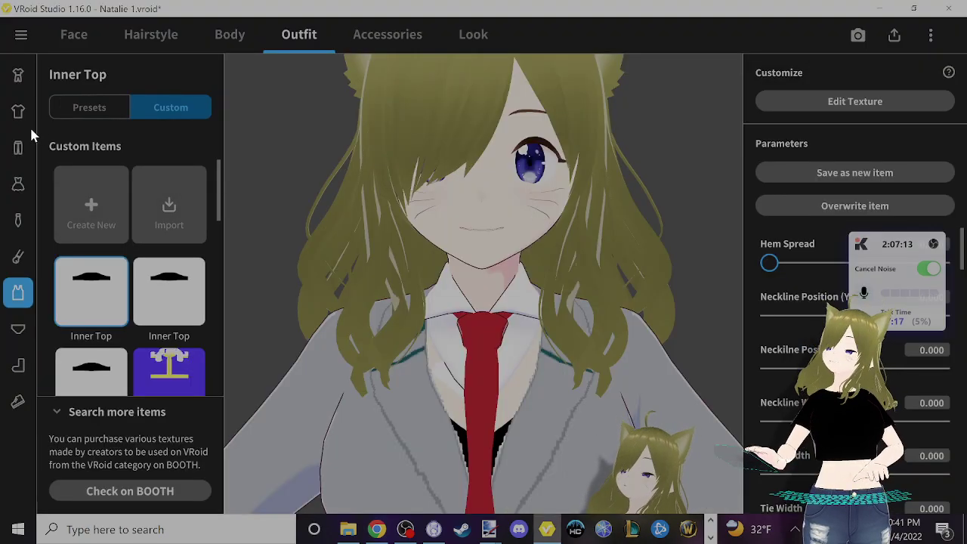
left_click(18, 111)
scroll(91, 219, "down", 5)
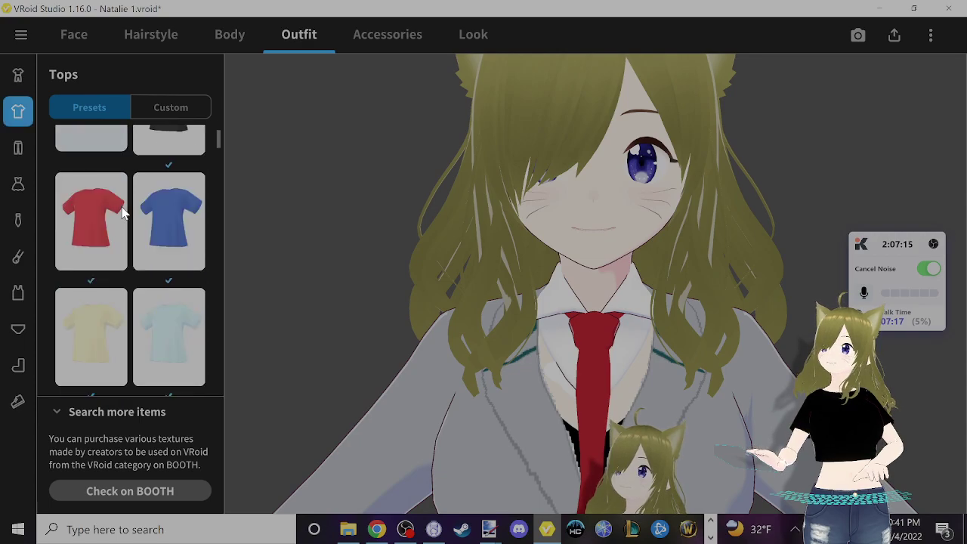
scroll(129, 234, "down", 5)
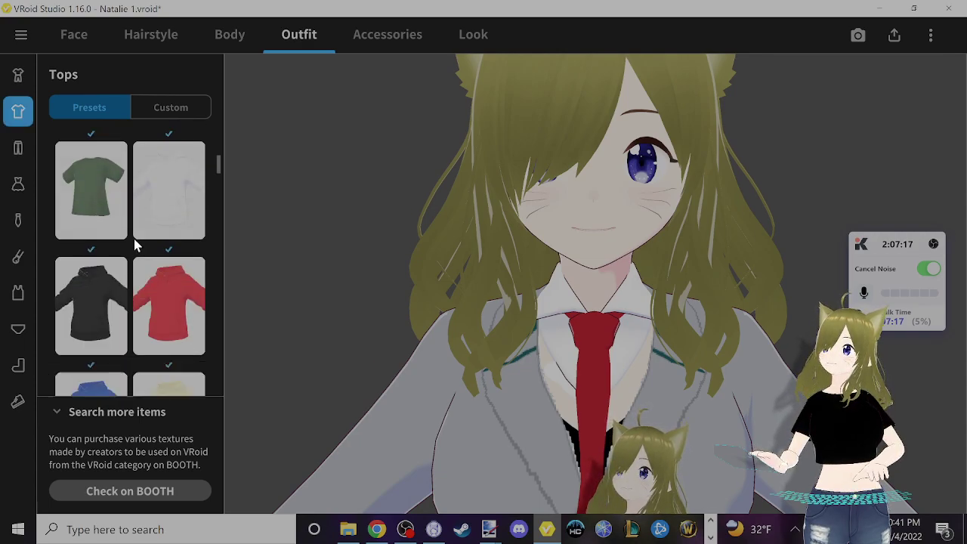
scroll(133, 239, "down", 4)
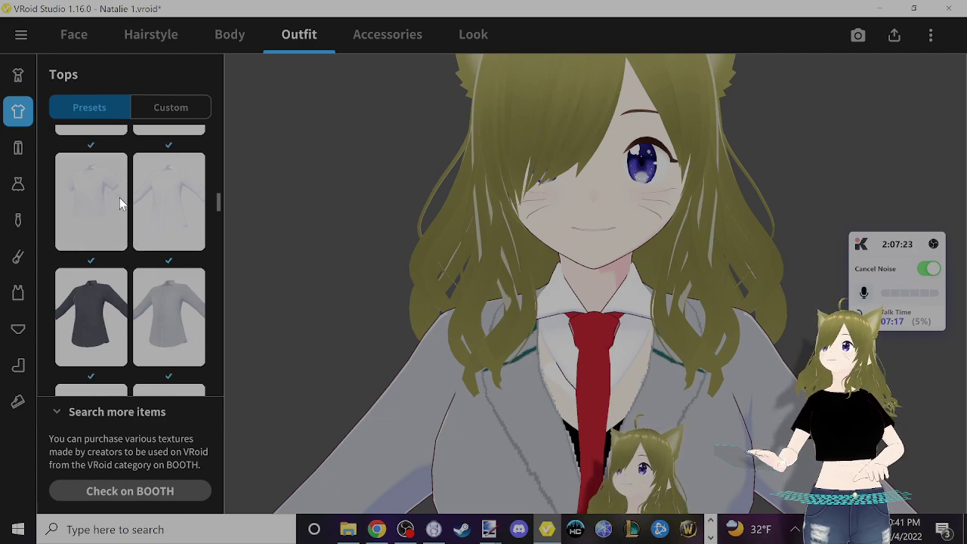
left_click(152, 194)
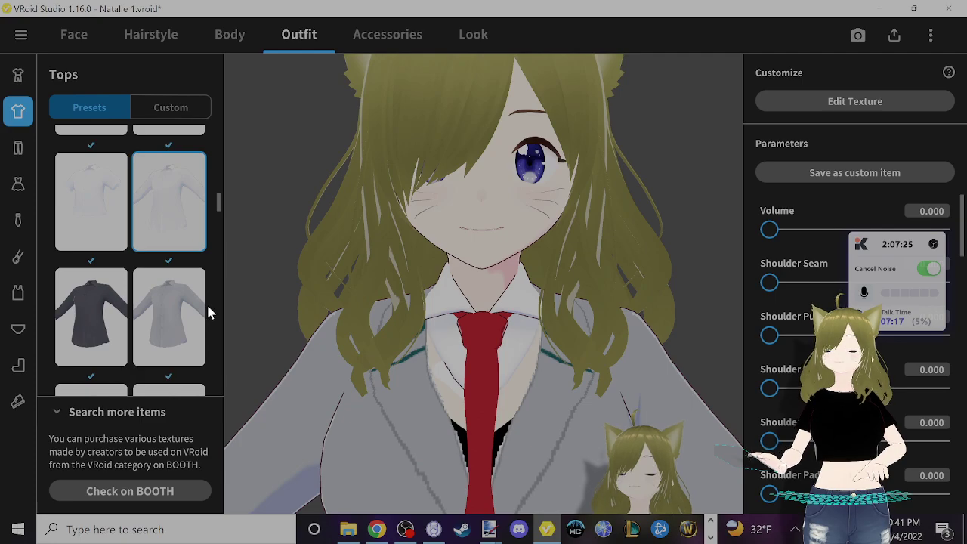
scroll(357, 239, "down", 5)
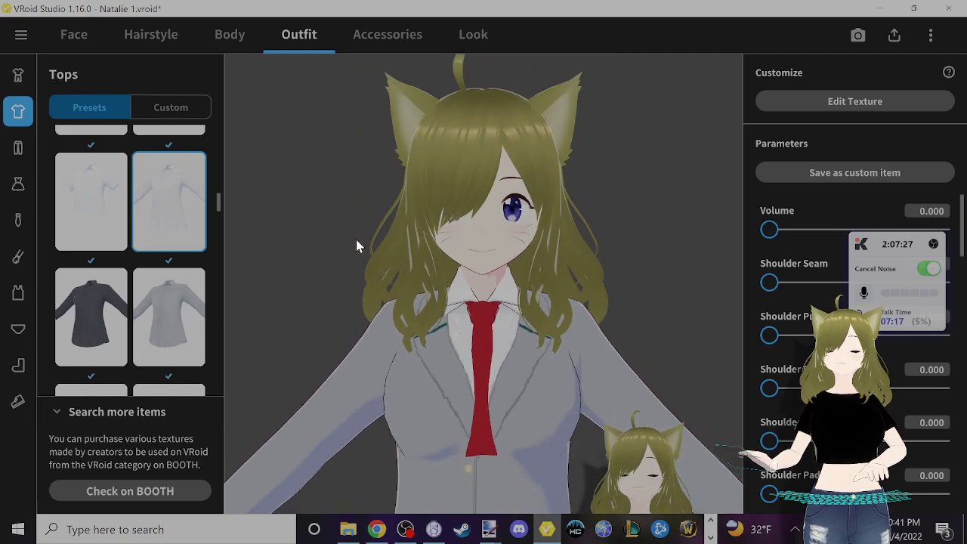
scroll(111, 169, "up", 1)
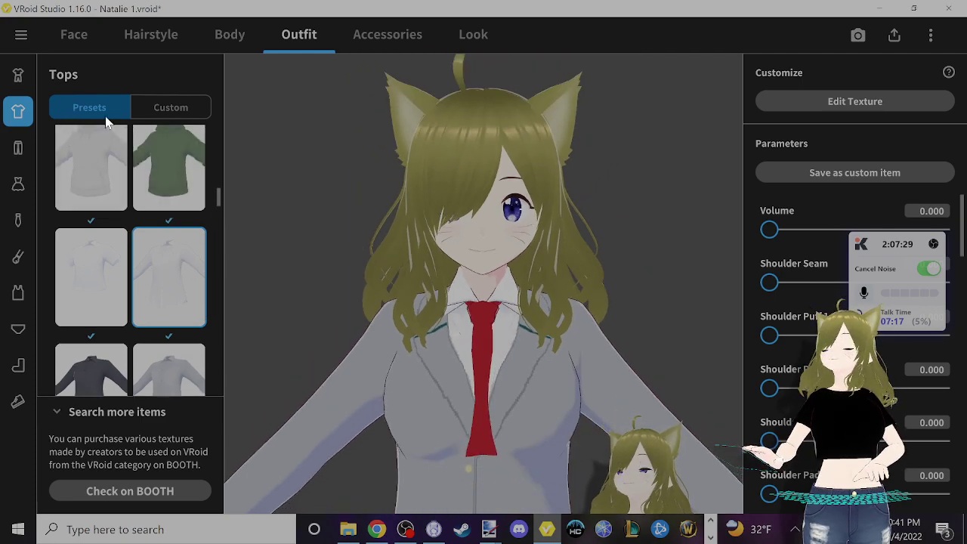
left_click(143, 108)
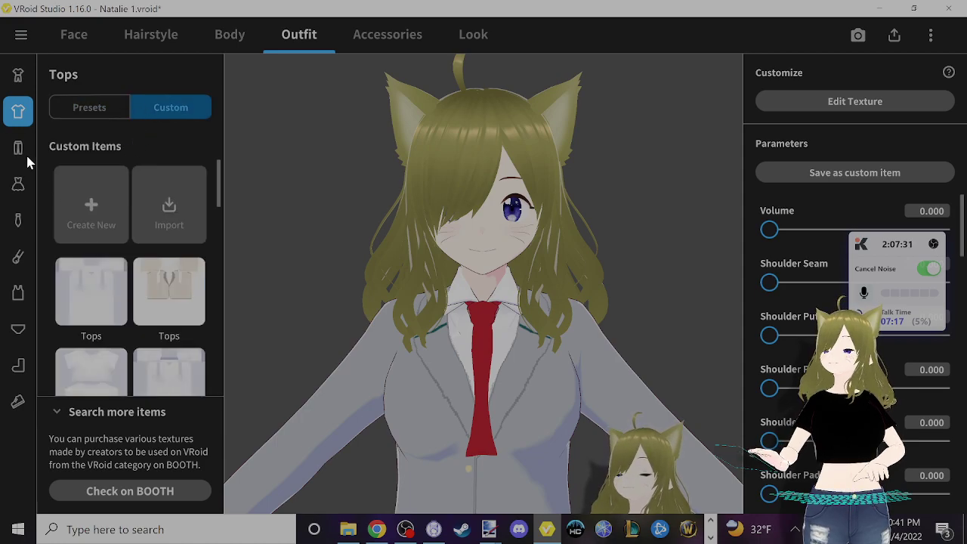
- Delete the default image layer from the custom inner top's Uniform Vest (Short Sleeve) texture and close the Texture Editor
left_click(18, 292)
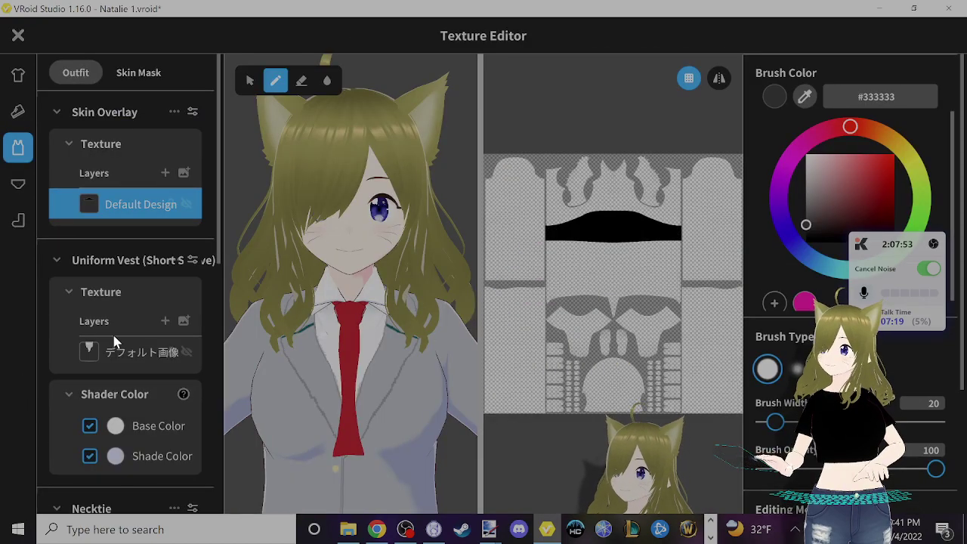
left_click(184, 349)
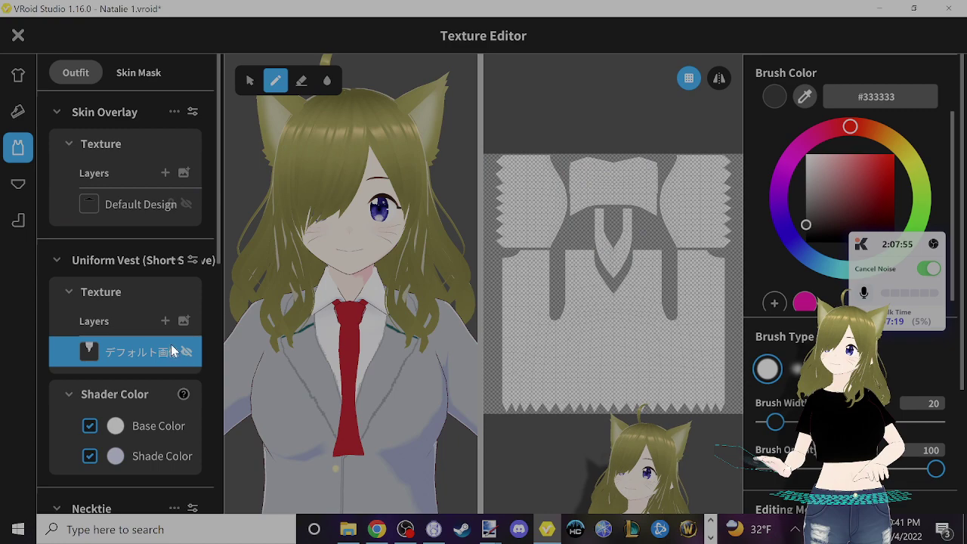
right_click(106, 350)
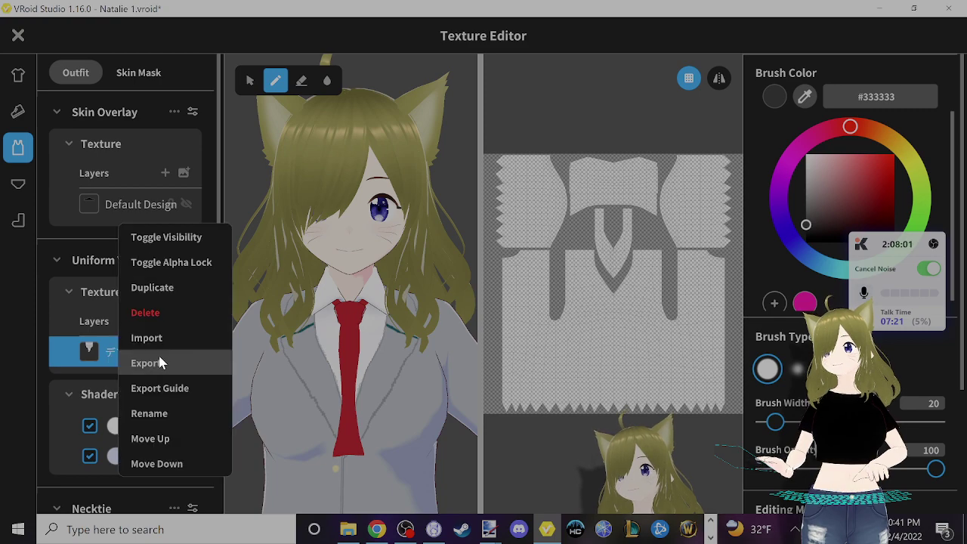
left_click(179, 317)
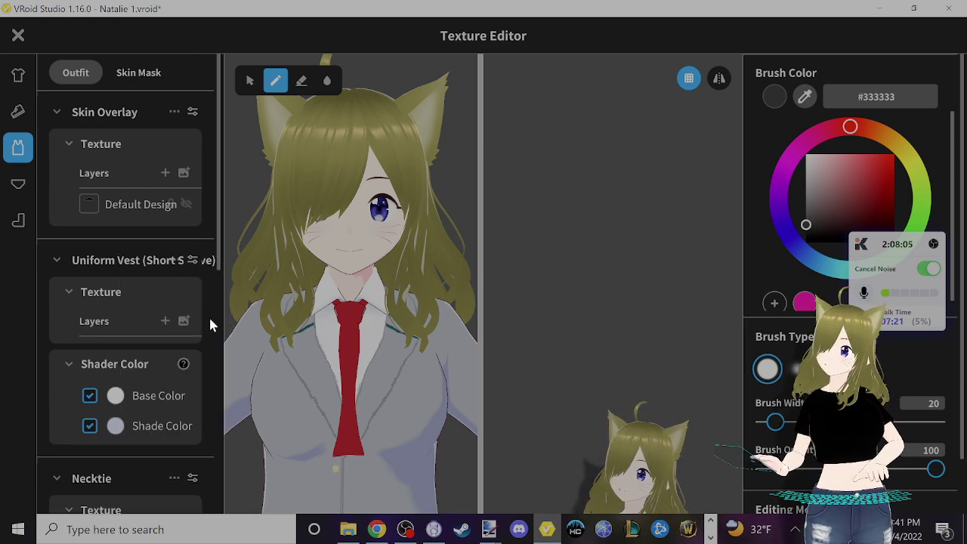
left_click(17, 37)
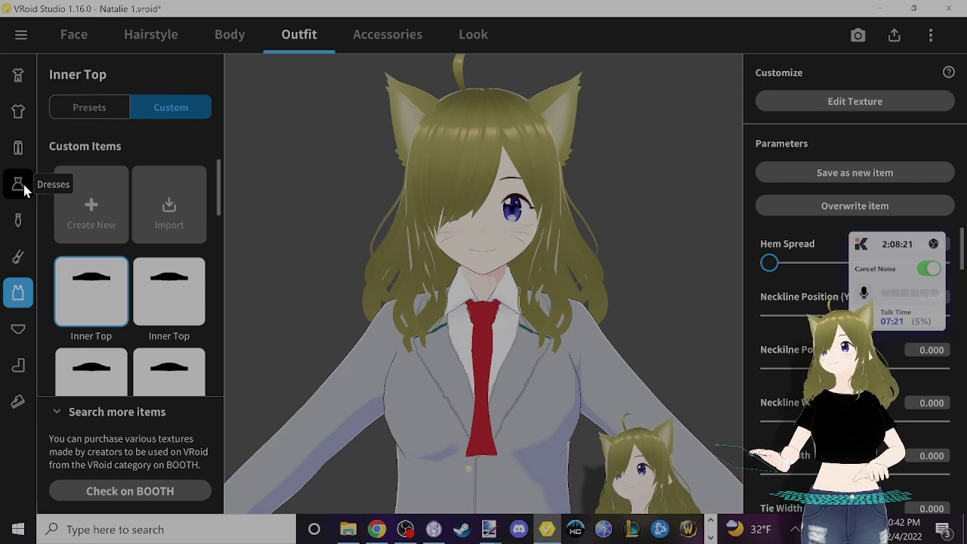
- Try the navy blazer with light piping from the Tops presets on the avatar
left_click(19, 111)
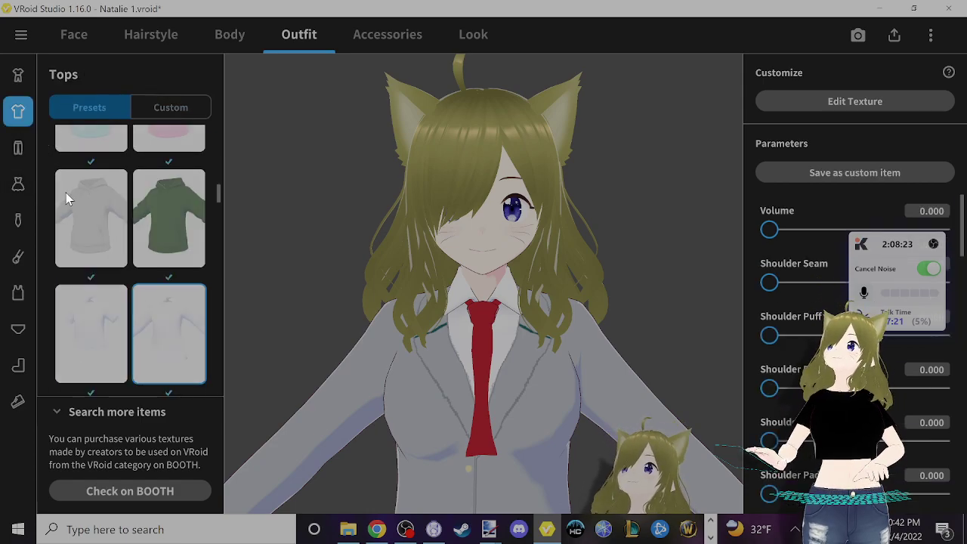
scroll(105, 239, "down", 5)
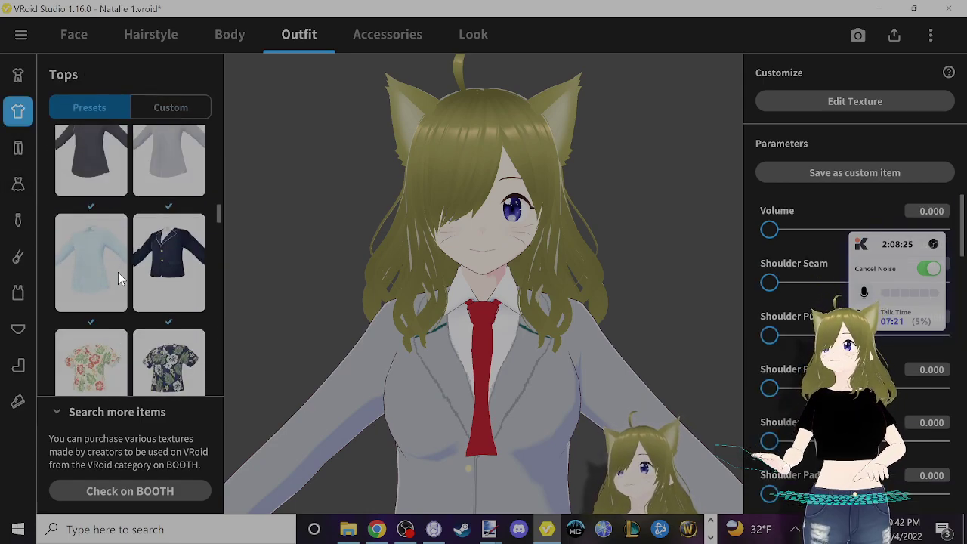
scroll(112, 277, "up", 1)
left_click(168, 287)
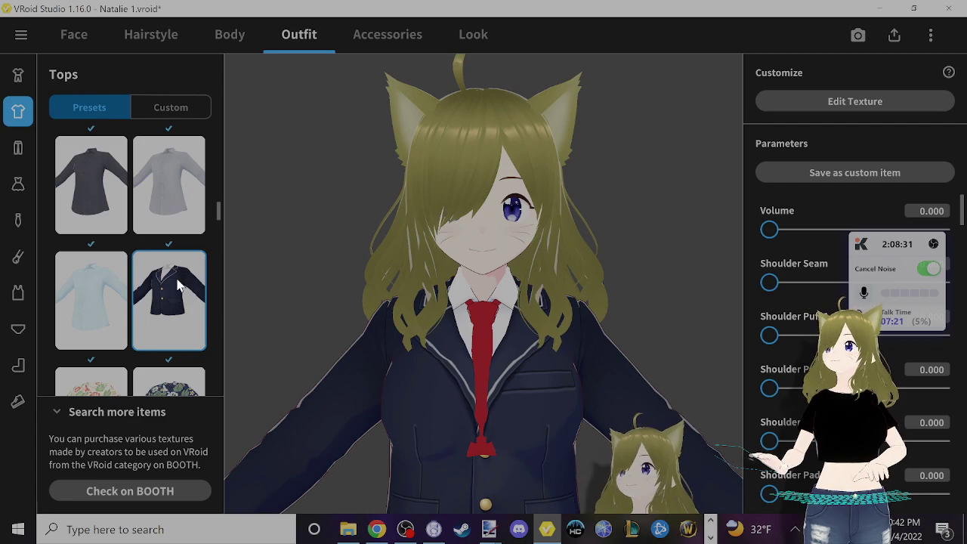
- Try the pink striped necktie from the Neck Accessories presets on the avatar
left_click(29, 225)
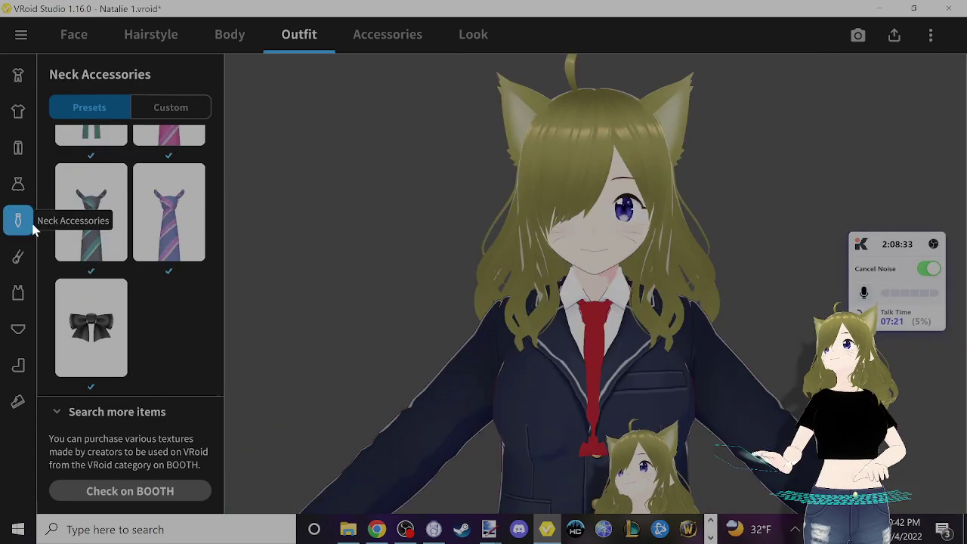
scroll(175, 245, "up", 10)
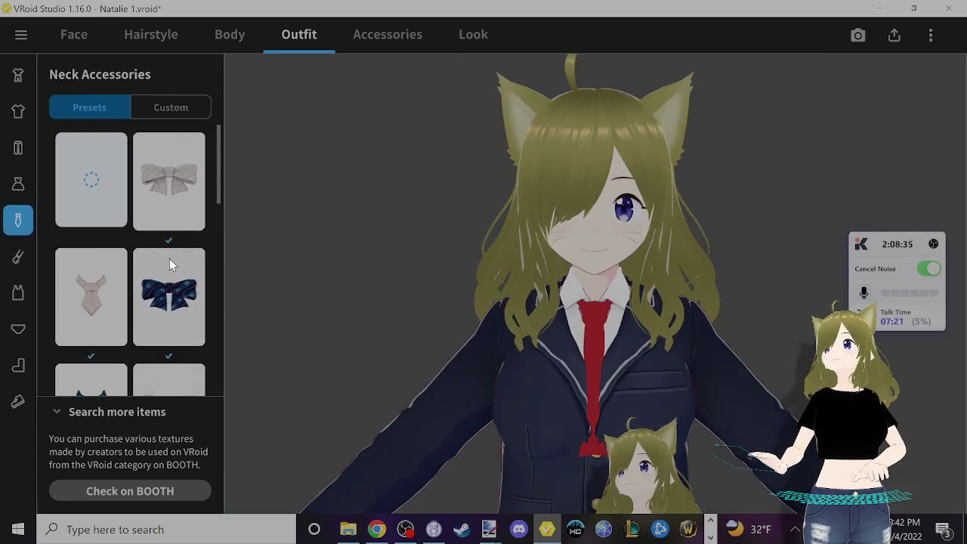
scroll(170, 265, "down", 6)
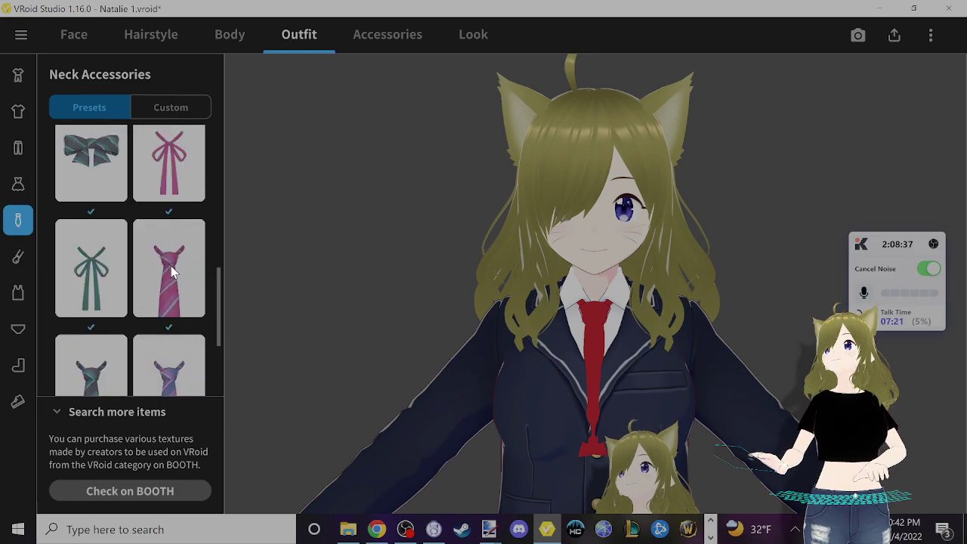
scroll(172, 271, "down", 3)
scroll(175, 250, "up", 3)
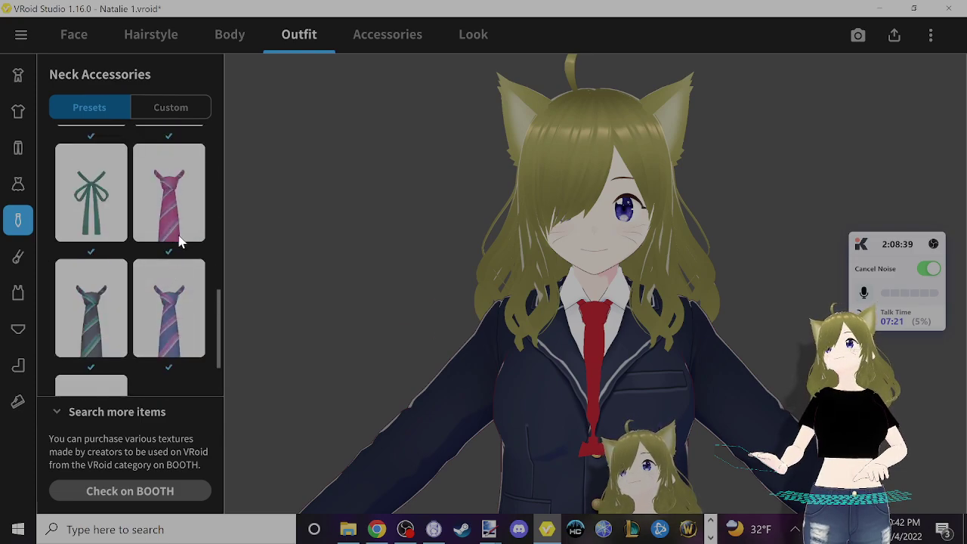
left_click(181, 226)
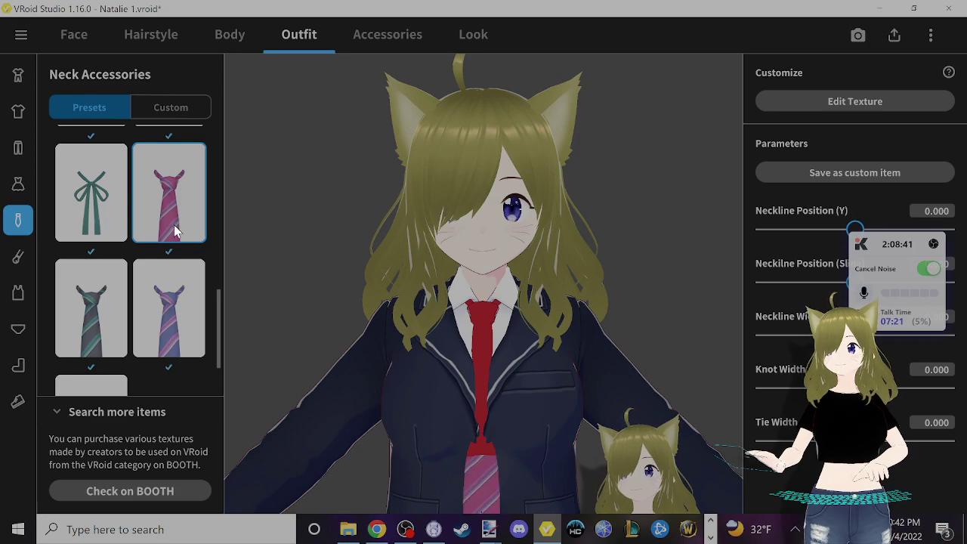
- Try the necktie with Neckline Position (Y) at -100, Neckline Position (Slide) at -100 and Neckline Width at 100
scroll(170, 232, "down", 2)
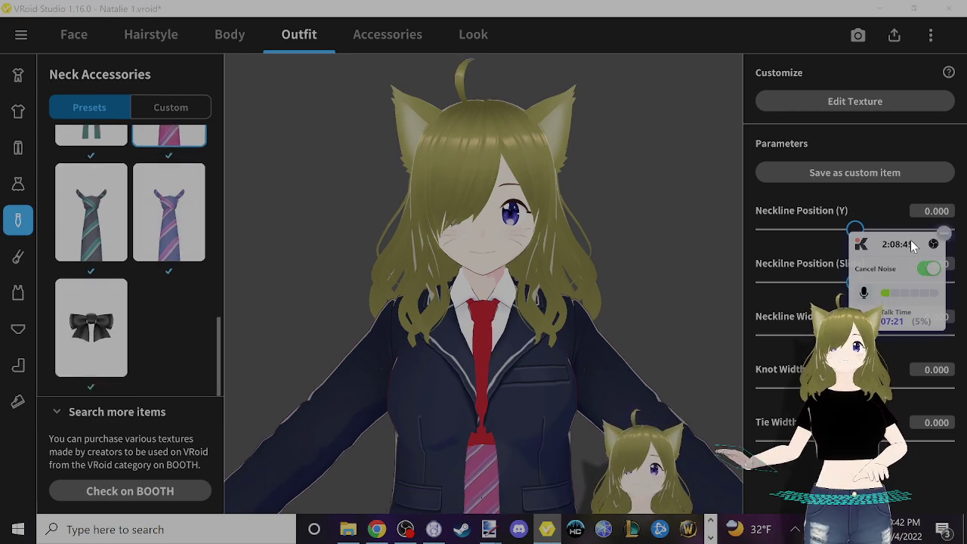
left_click_drag(910, 240, 918, 447)
left_click_drag(854, 229, 667, 231)
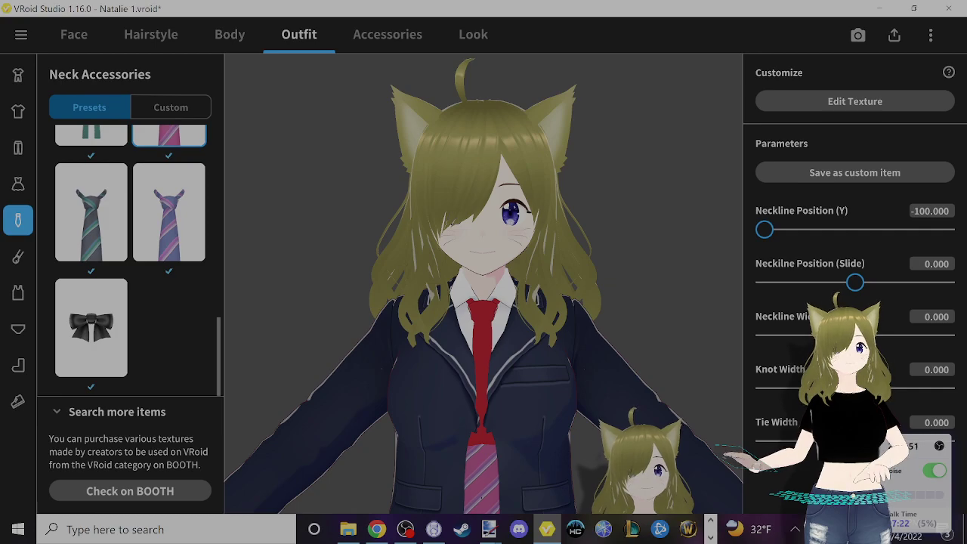
left_click_drag(854, 282, 763, 282)
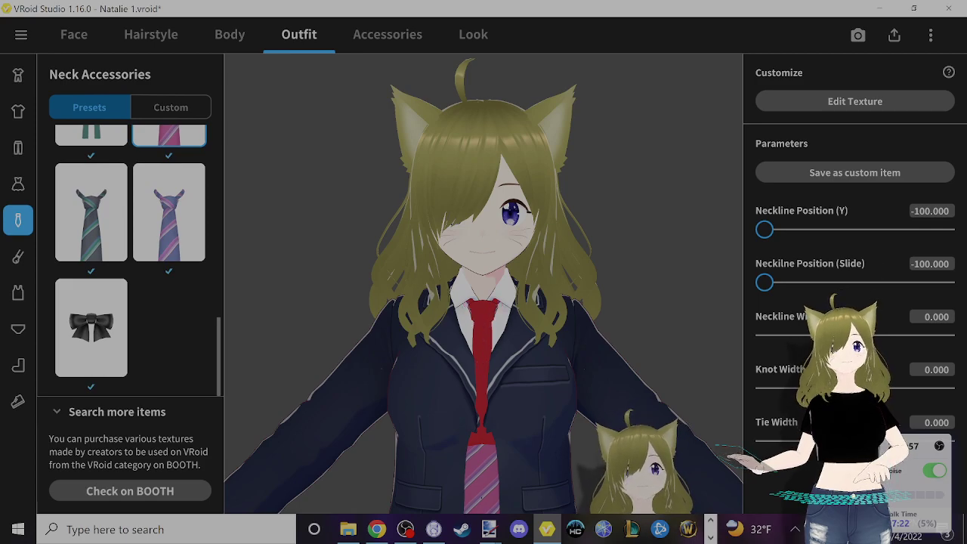
left_click_drag(854, 335, 945, 335)
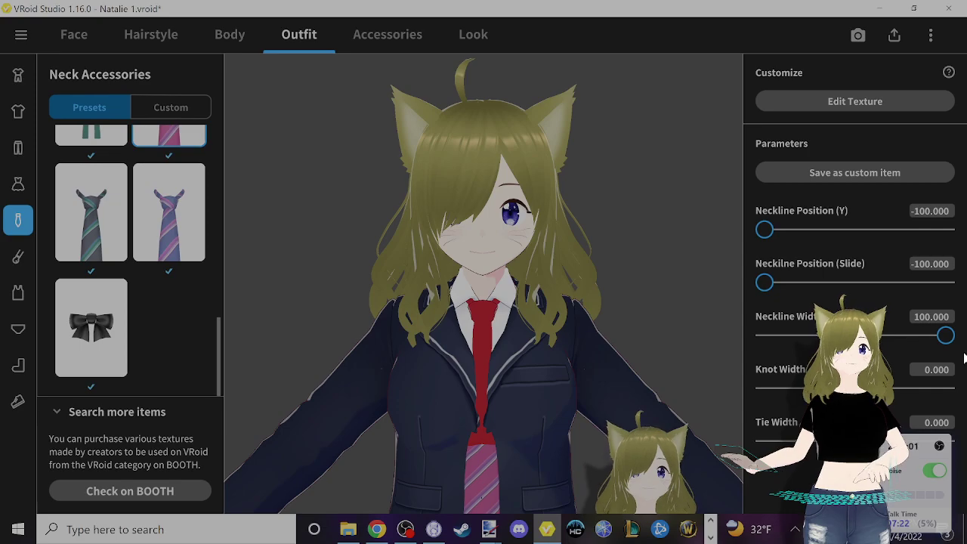
left_click(963, 361)
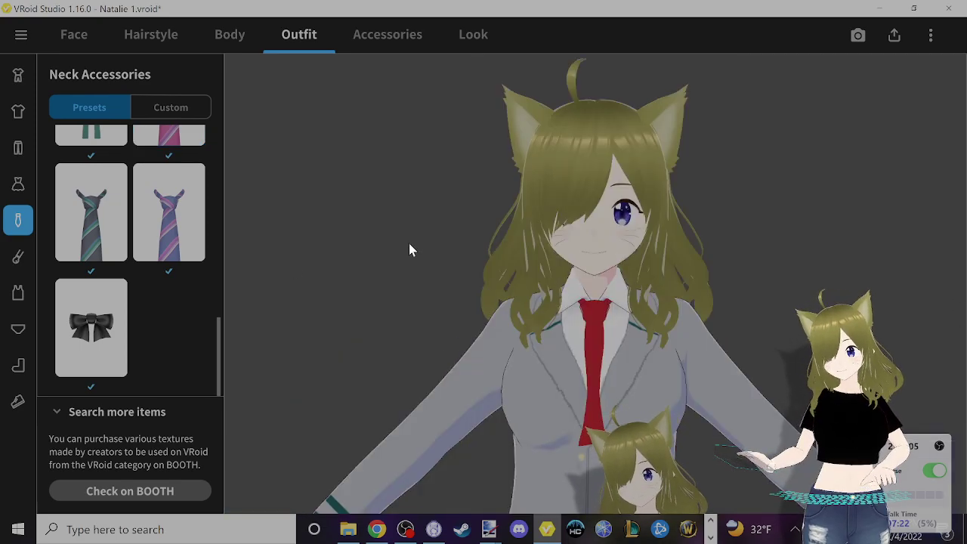
- Open the custom inner top's texture for editing and select the default image layer of its Necktie texture
scroll(405, 235, "down", 1)
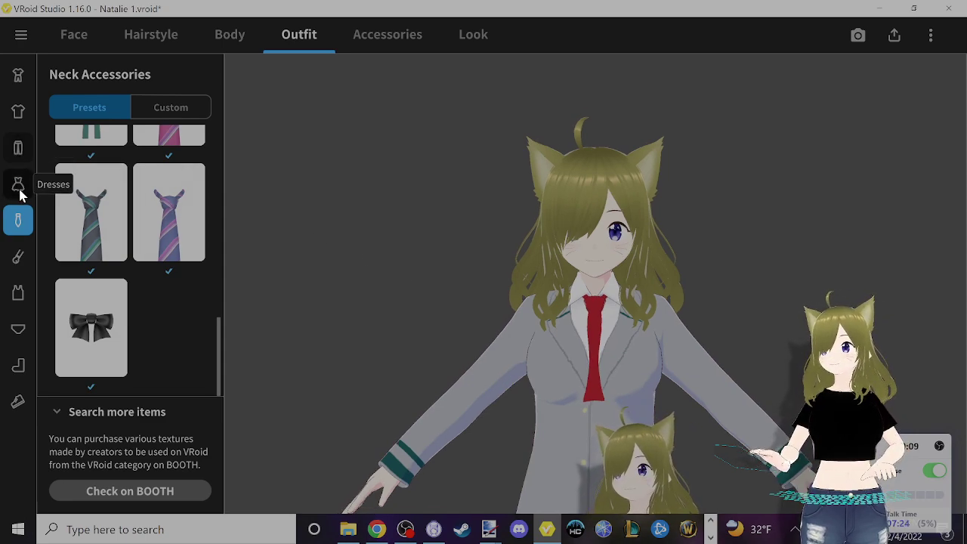
left_click(17, 294)
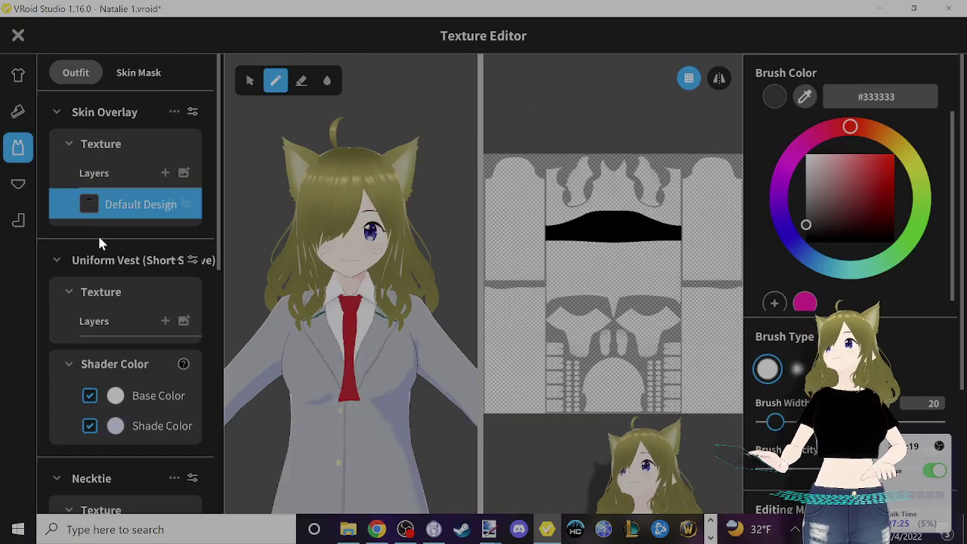
scroll(85, 305, "down", 5)
left_click(113, 345)
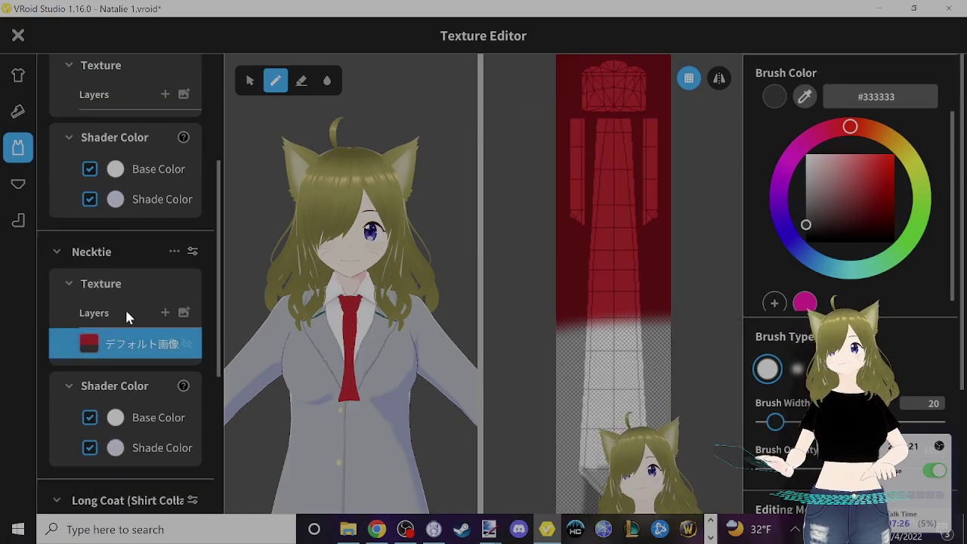
- Shorten the red necktie by erasing along the lower edge of its red area with the eraser at width 128
left_click(301, 81)
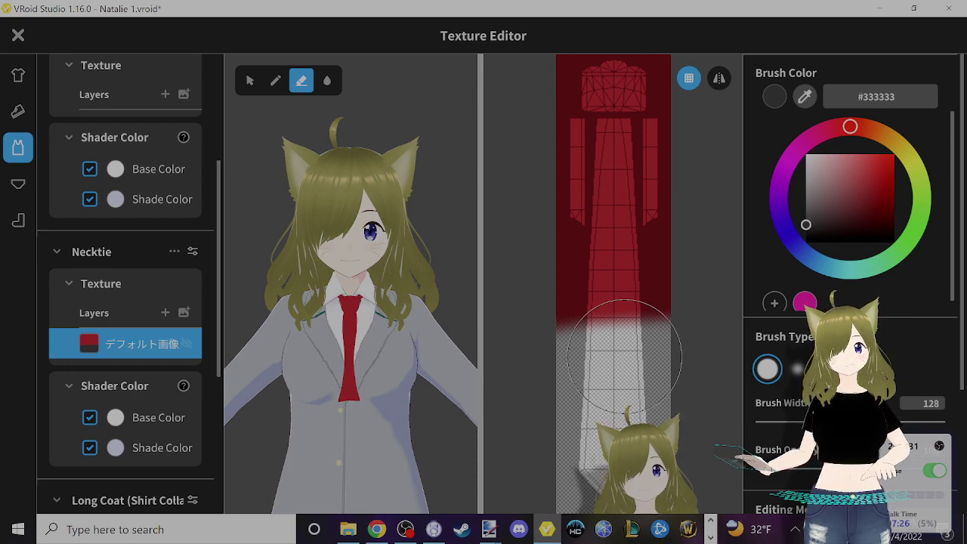
mouse_move(658, 349)
left_mouse_down()
mouse_move(614, 341)
mouse_move(606, 327)
left_mouse_up()
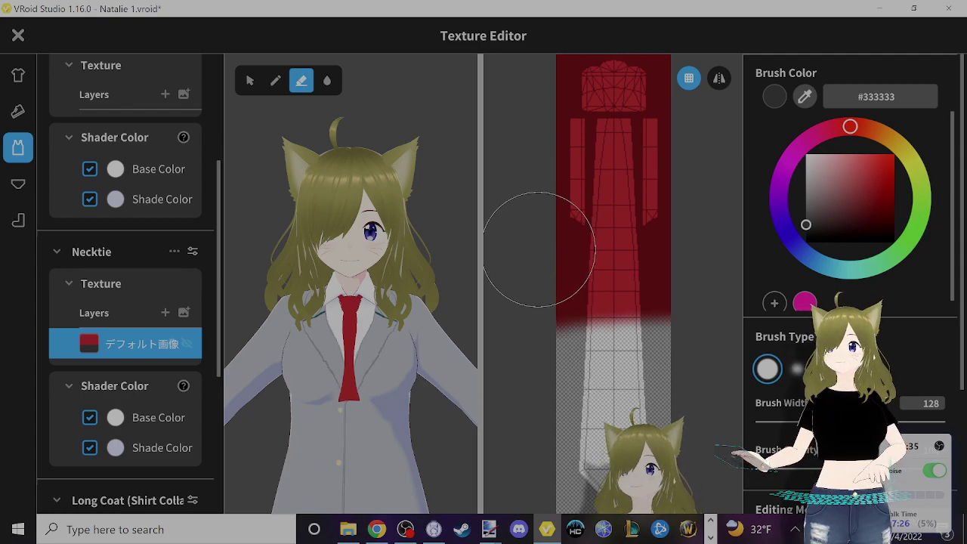
mouse_move(524, 241)
left_mouse_down()
mouse_move(558, 322)
mouse_move(593, 356)
mouse_move(664, 357)
left_mouse_up()
key("ctrl+z")
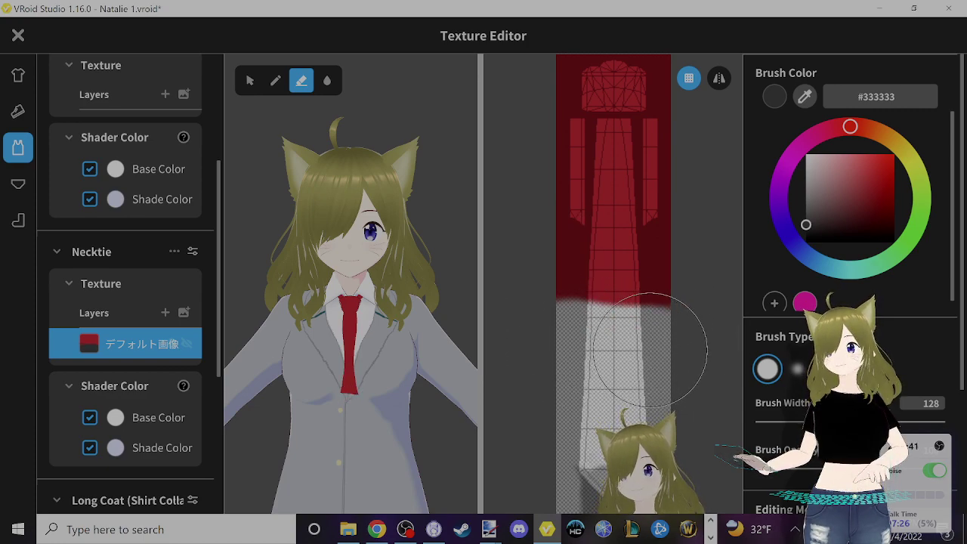
- Erase both sides of the red necktie's lower end at width 128 so it tapers to a centred point
left_click_drag(680, 336, 685, 254)
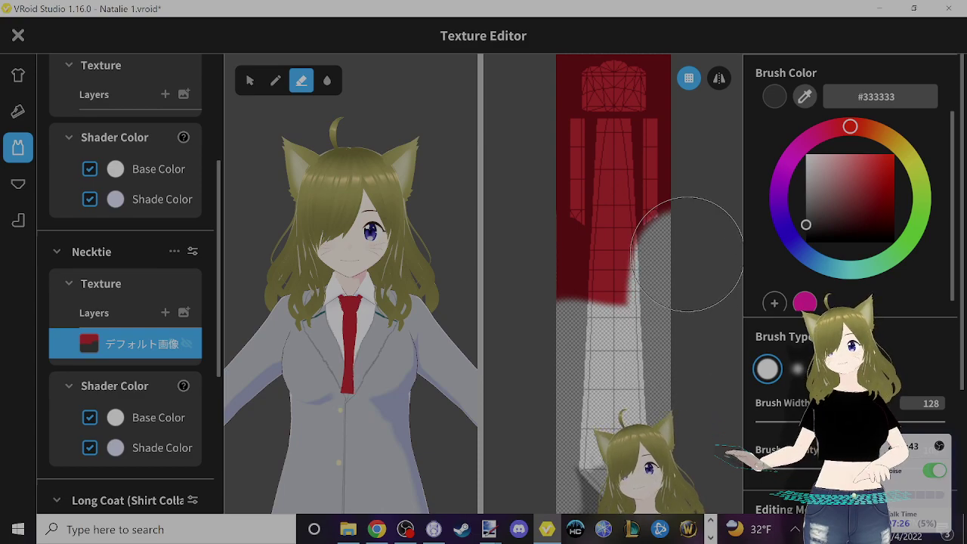
scroll(669, 357, "up", 1)
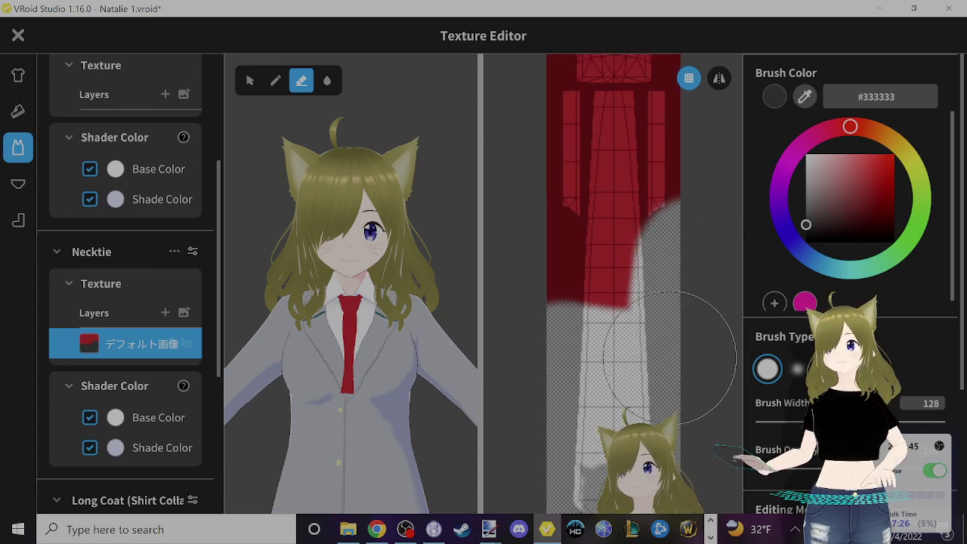
scroll(669, 357, "up", 3)
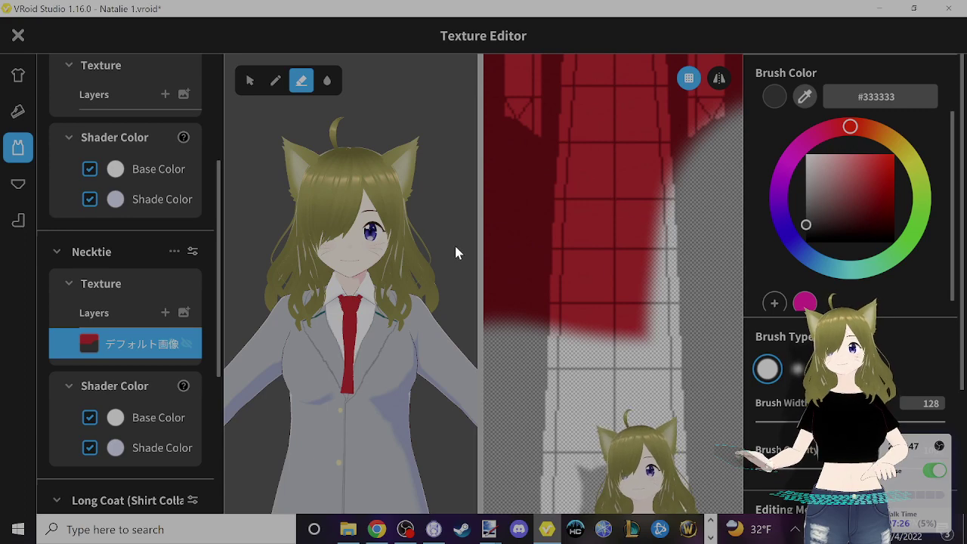
scroll(483, 289, "down", 1)
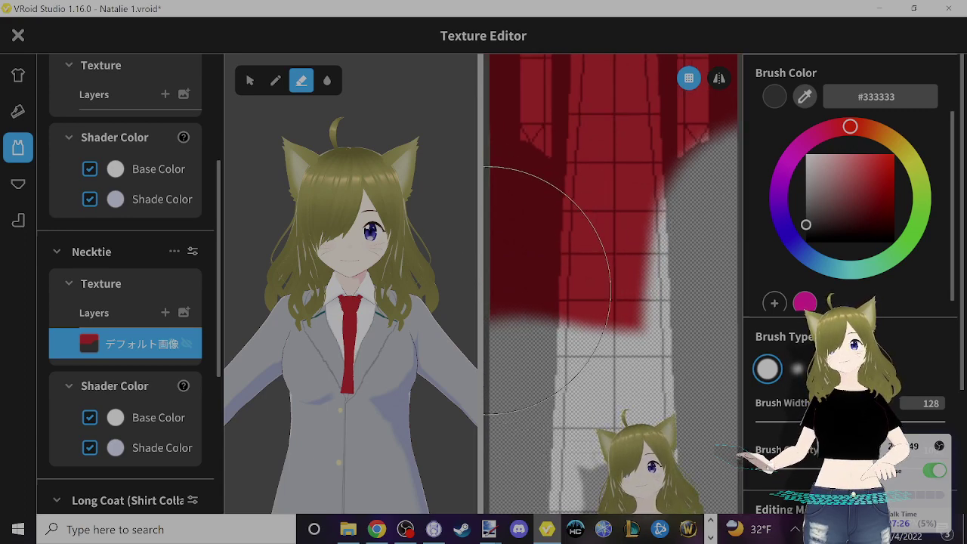
left_click_drag(490, 288, 496, 324)
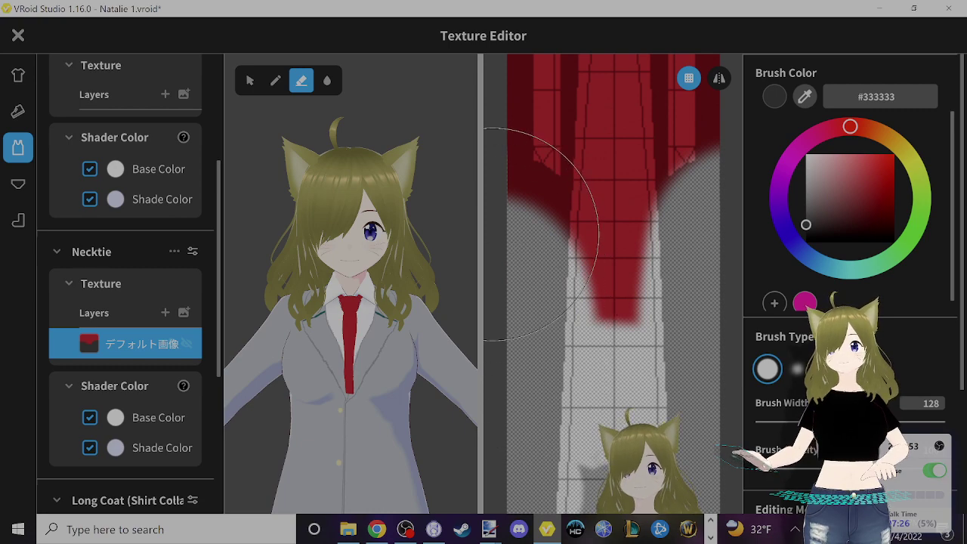
left_click_drag(490, 256, 494, 249)
key("ctrl+z")
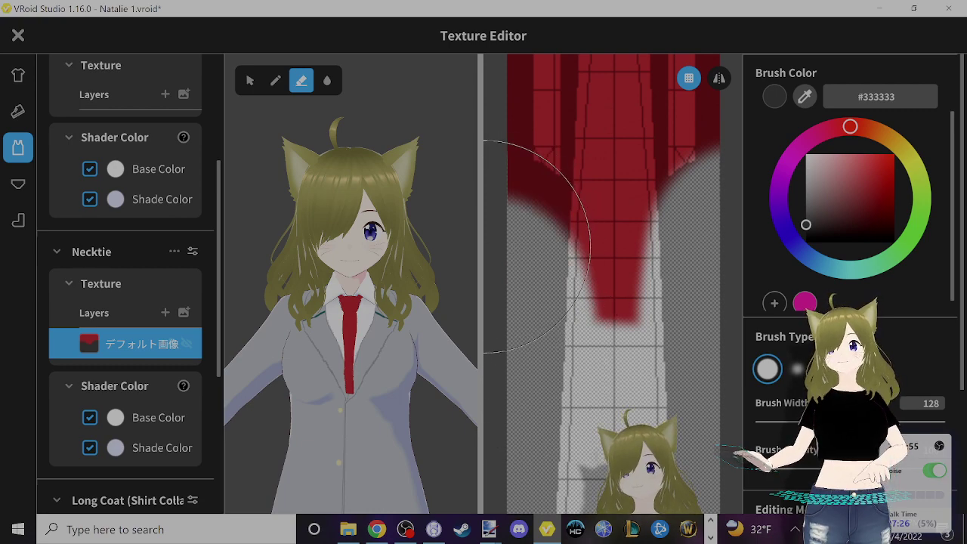
scroll(495, 279, "down", 2)
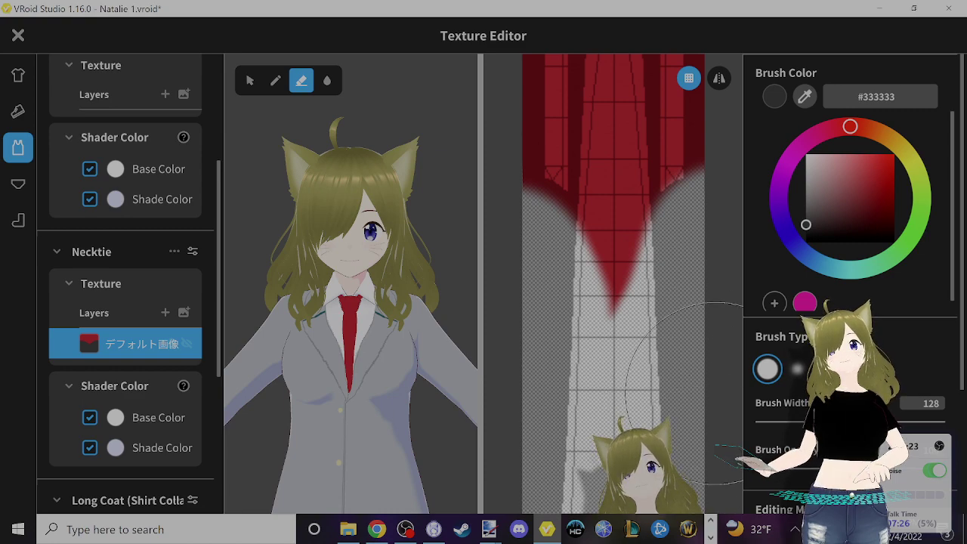
left_click_drag(672, 355, 661, 323)
key("ctrl+z")
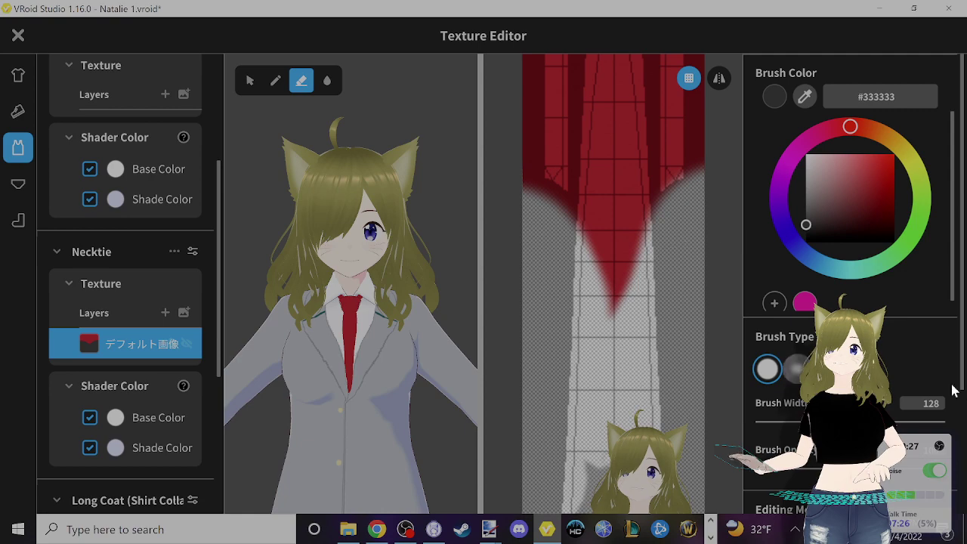
- Paint along both sloping edges of the necktie's pointed tip in #AA2528 with a brush width of 19
scroll(240, 312, "down", 2)
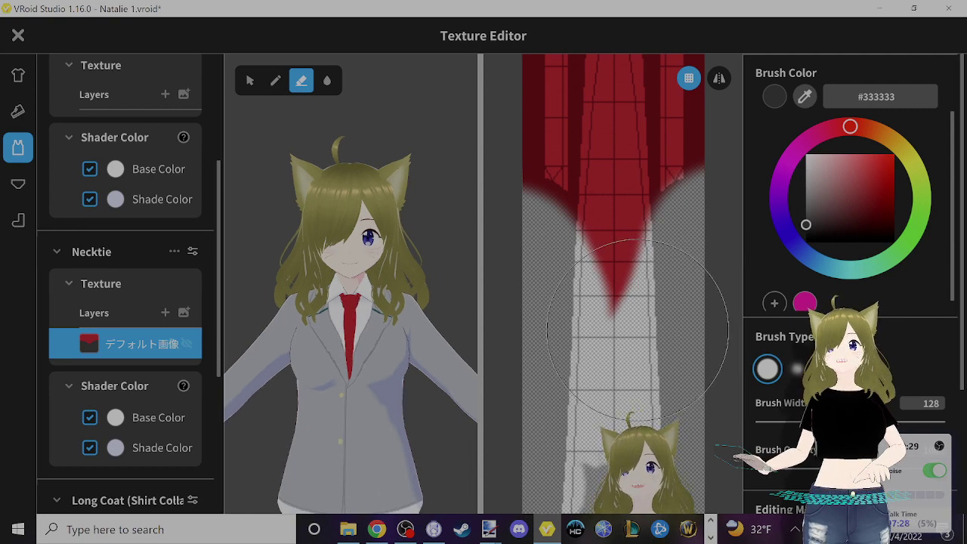
scroll(673, 321, "up", 3)
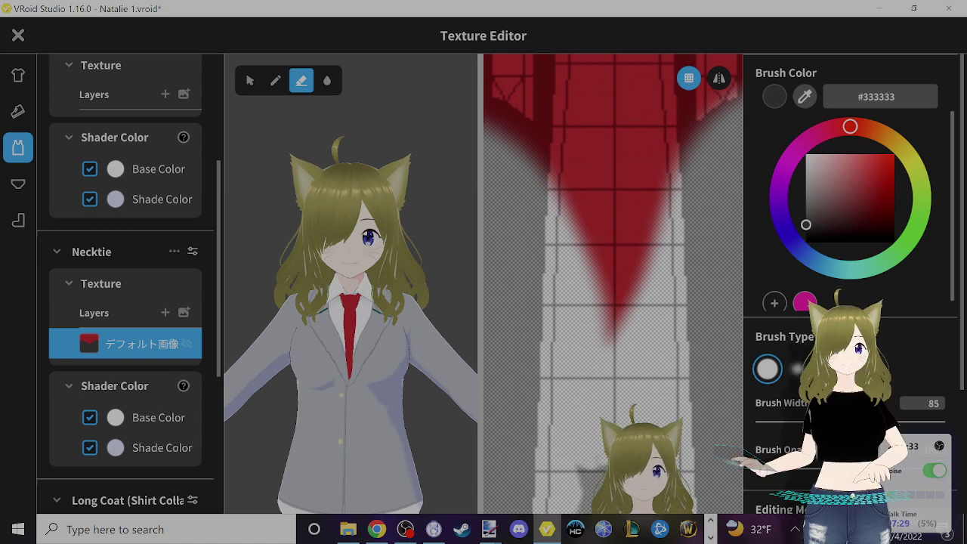
left_click(276, 81)
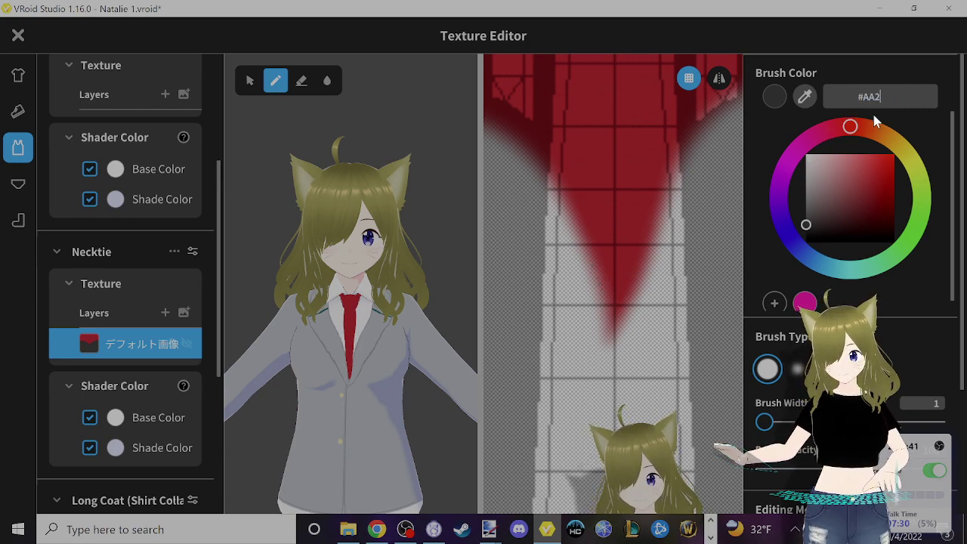
type("8")
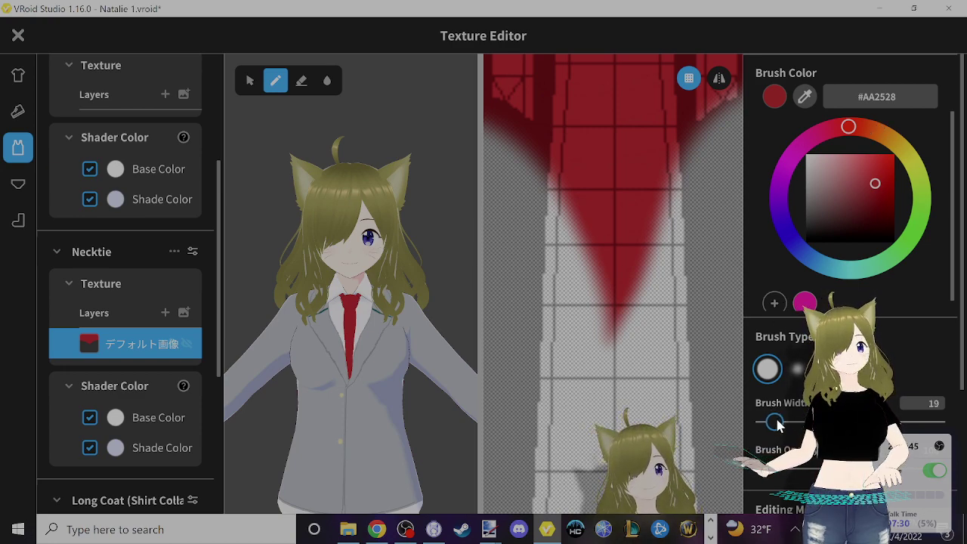
mouse_move(601, 239)
left_mouse_down()
mouse_move(605, 364)
mouse_move(608, 332)
left_mouse_up()
key("ctrl+z")
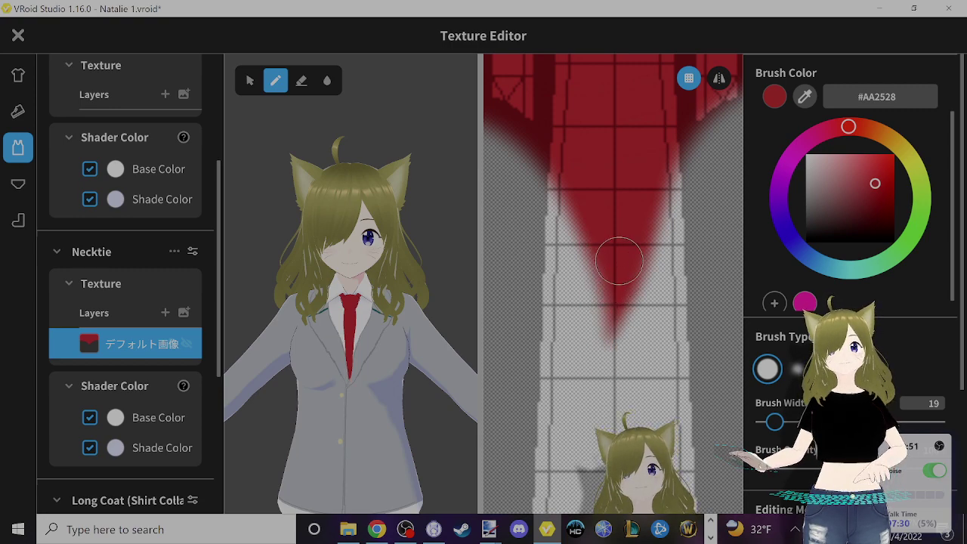
left_click_drag(604, 251, 608, 272)
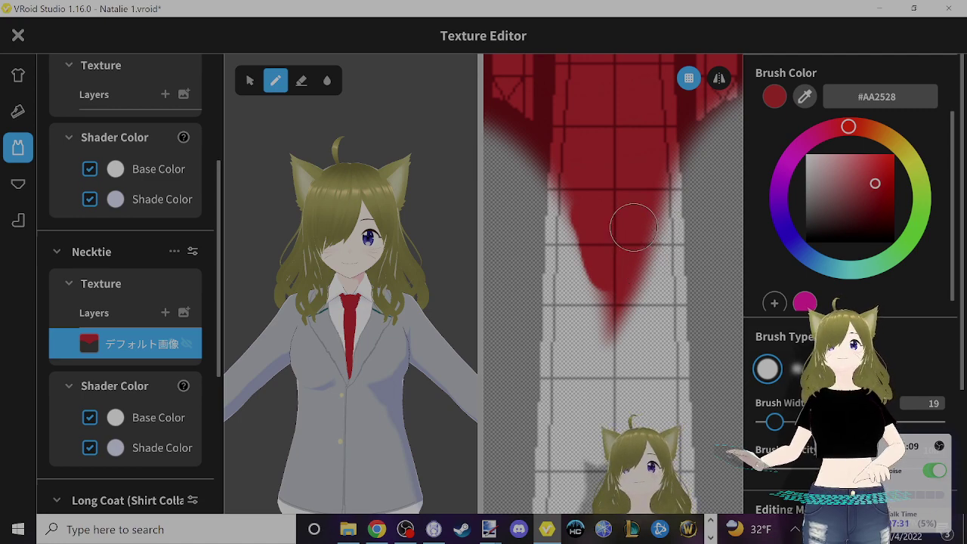
left_click_drag(640, 227, 699, 144)
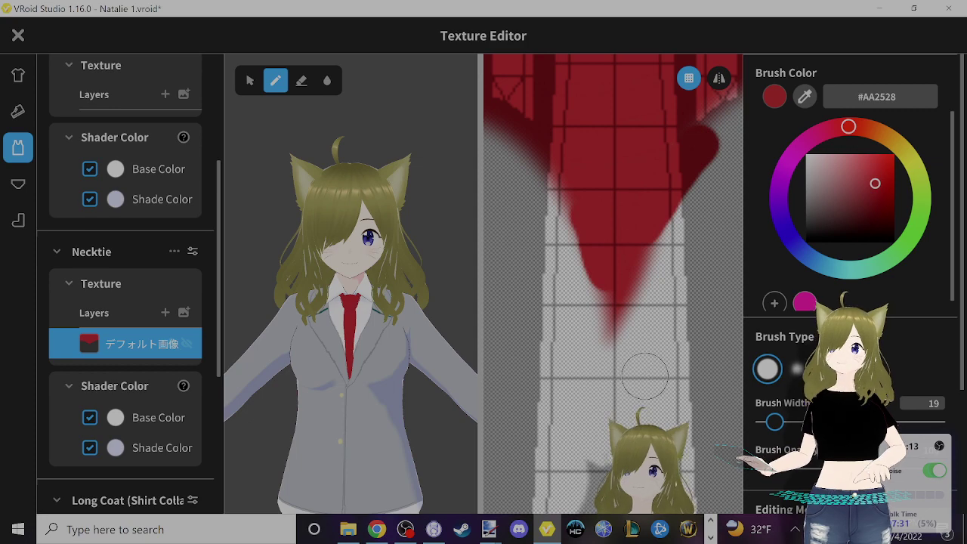
scroll(276, 250, "down", 5)
scroll(612, 242, "down", 2)
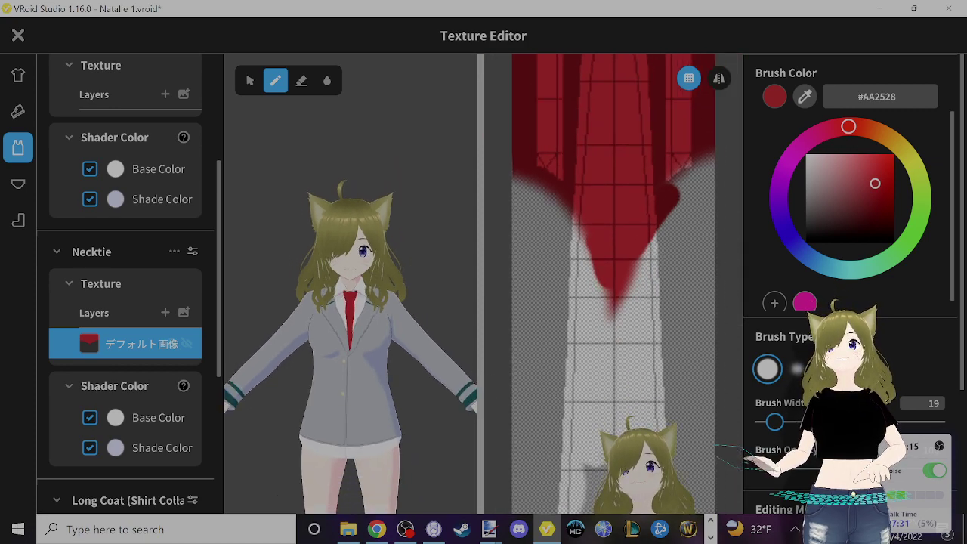
- Add the Uniform Skirt template from the Bottoms category to the custom inner top
scroll(467, 369, "down", 1)
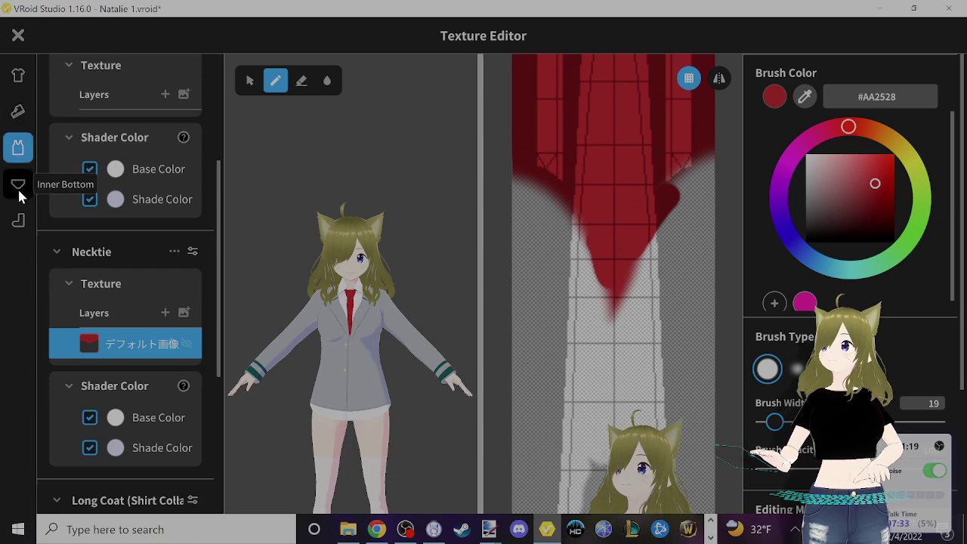
scroll(53, 222, "down", 2)
scroll(46, 219, "down", 3)
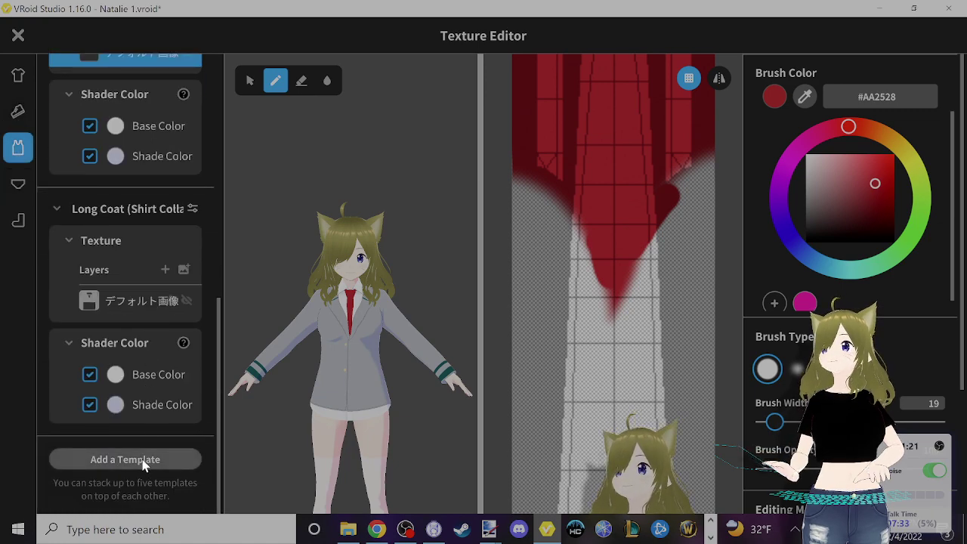
left_click(141, 458)
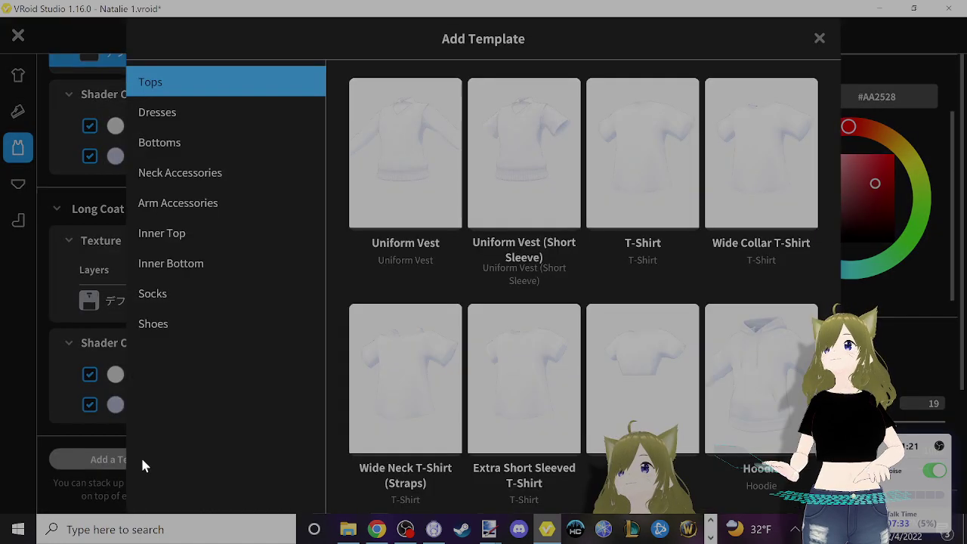
left_click(201, 145)
left_click(426, 355)
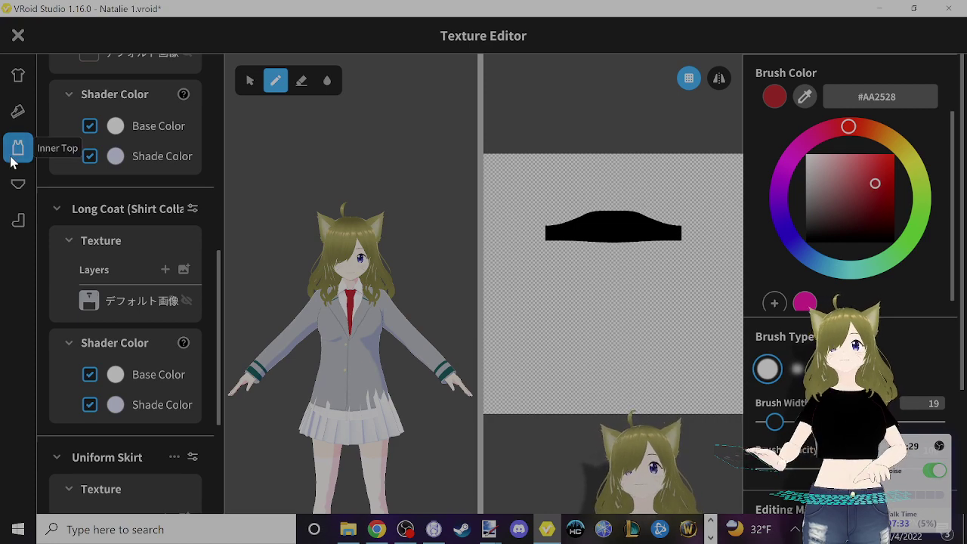
- Select the Default Design layer of the Long Coat (Shirt Collar) top and open the coat's waist parameters
left_click(188, 224)
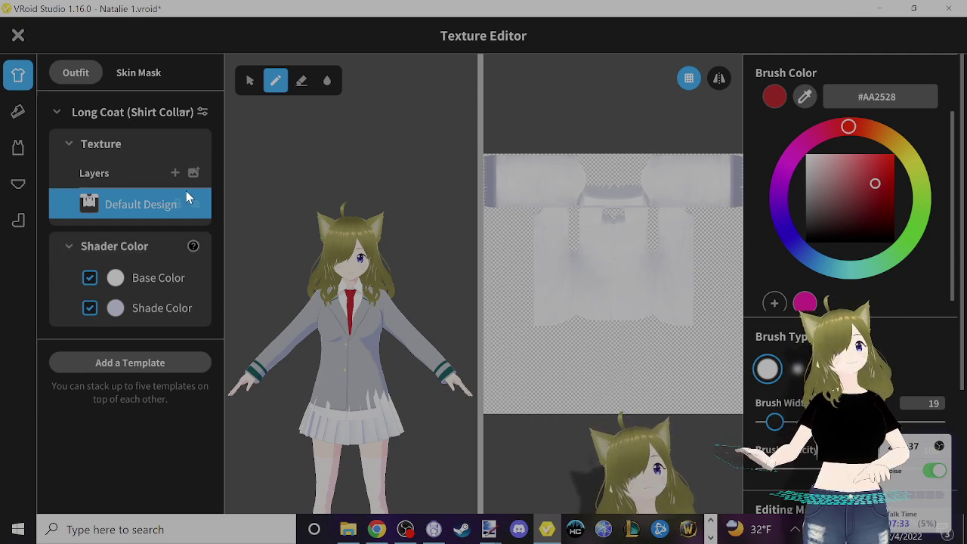
left_click(202, 111)
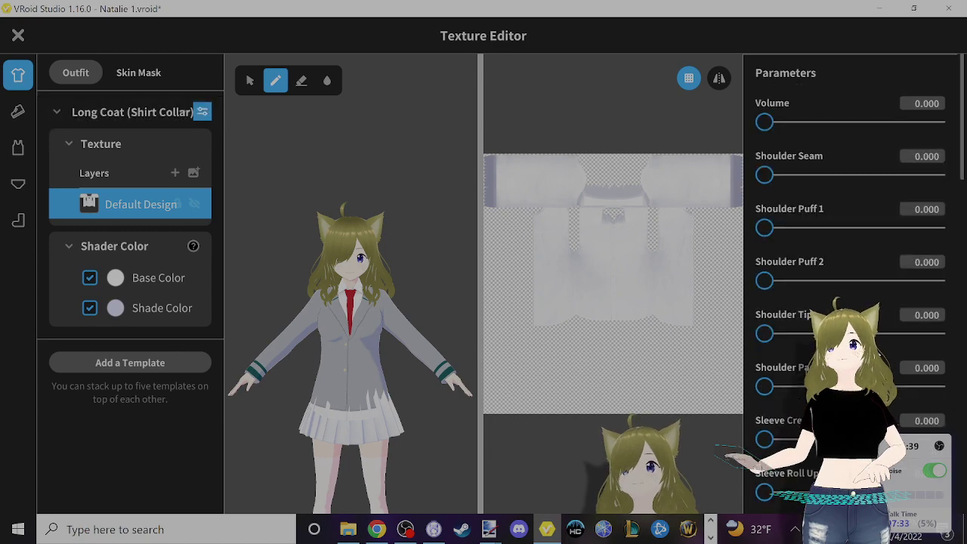
scroll(849, 283, "down", 9)
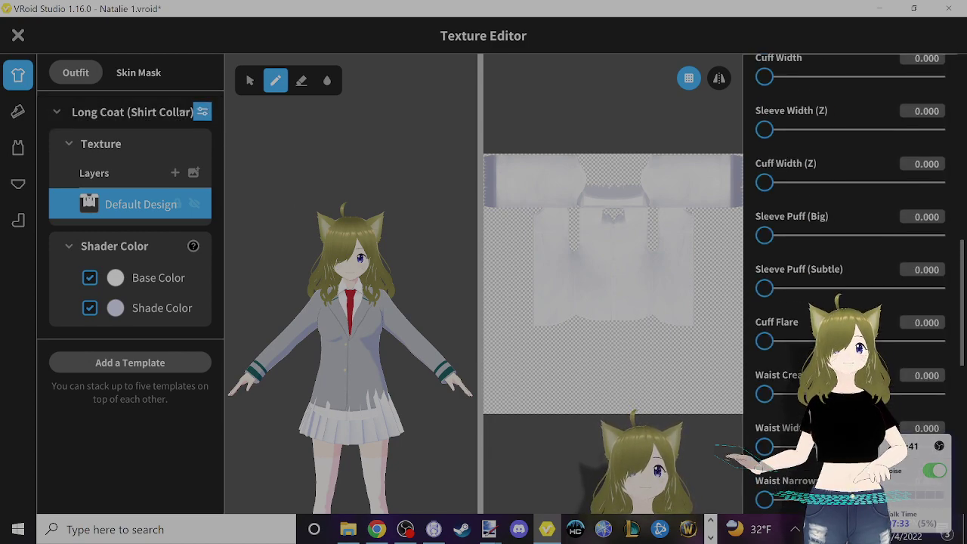
scroll(831, 287, "down", 3)
mouse_move(765, 258)
left_mouse_down()
mouse_move(945, 255)
mouse_move(759, 258)
left_mouse_up()
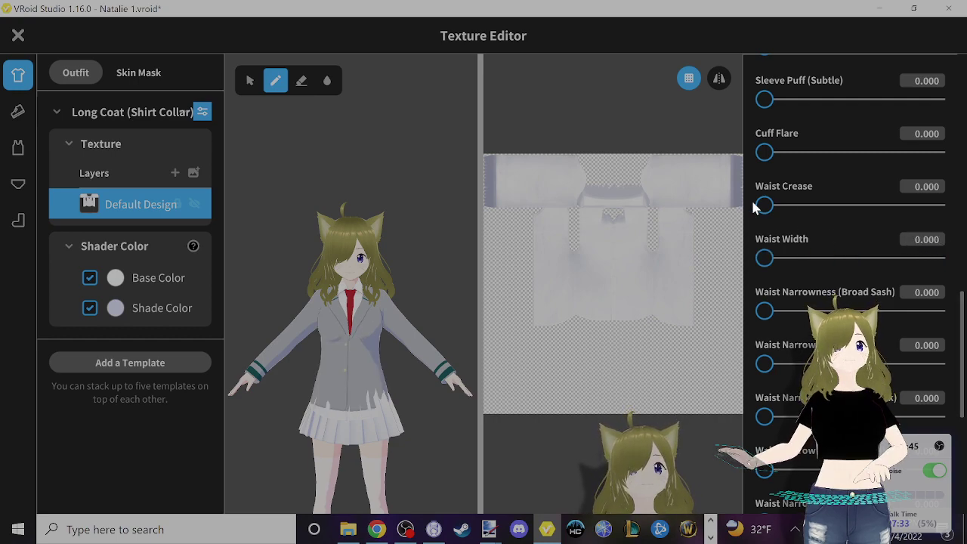
scroll(753, 214, "down", 2)
scroll(763, 245, "up", 1)
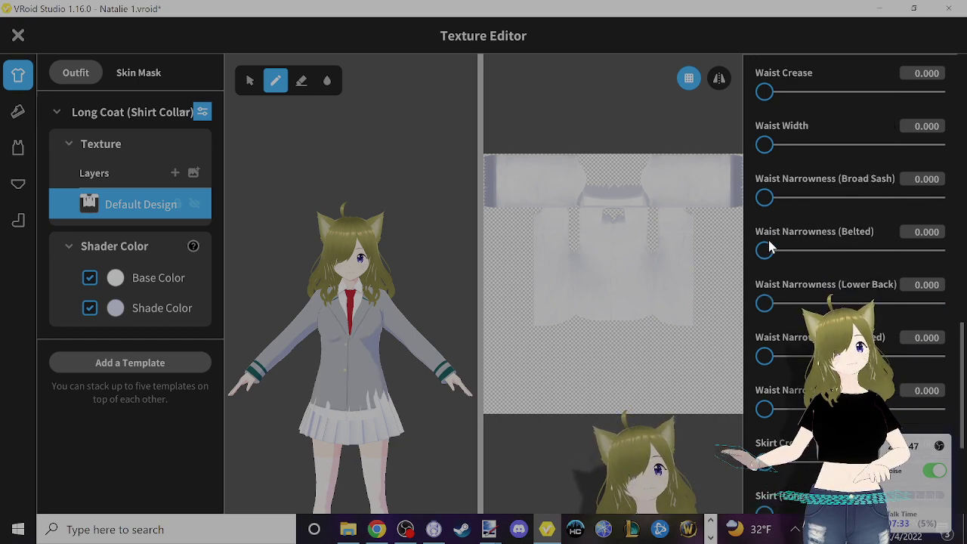
- Try the coat's Waist Narrowness (Belted) at 100, plus Broad Sash and Widen Sag, undoing each change
left_click_drag(764, 250, 936, 250)
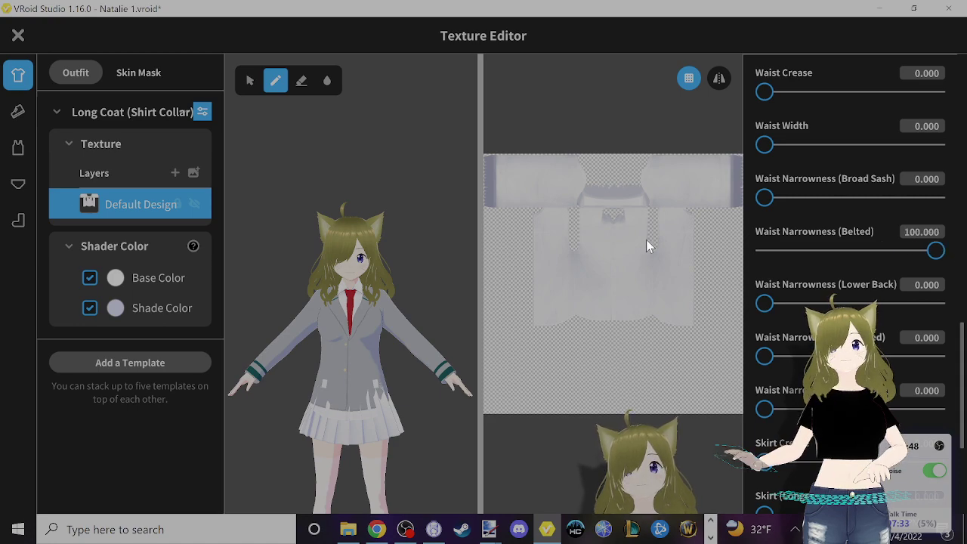
key("ctrl+z")
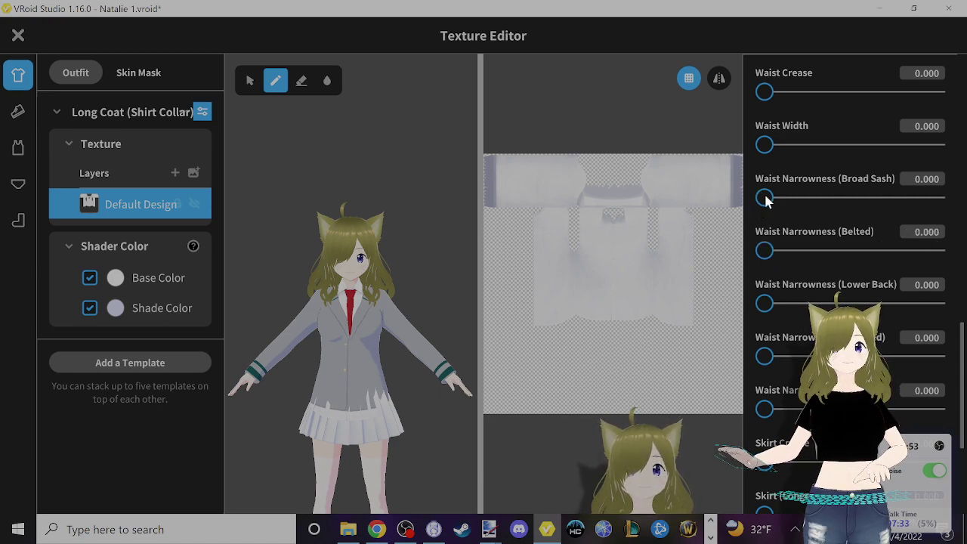
left_click_drag(765, 198, 958, 186)
key("ctrl+z")
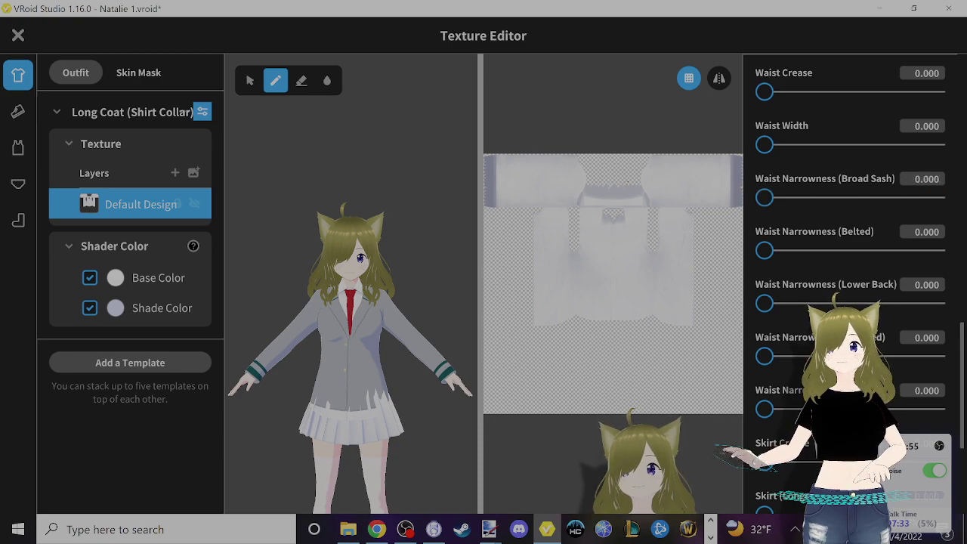
scroll(786, 366, "down", 1)
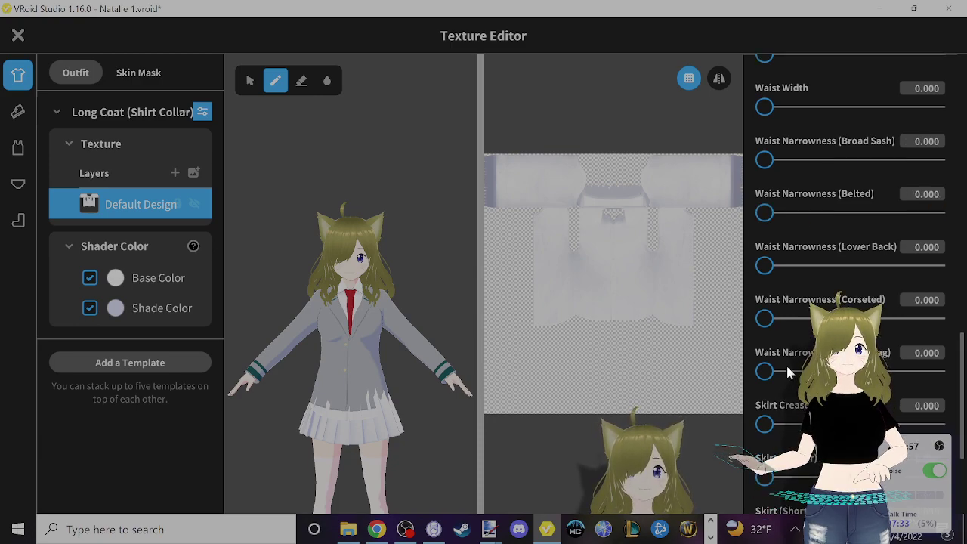
left_click_drag(786, 368, 959, 370)
key("ctrl+z")
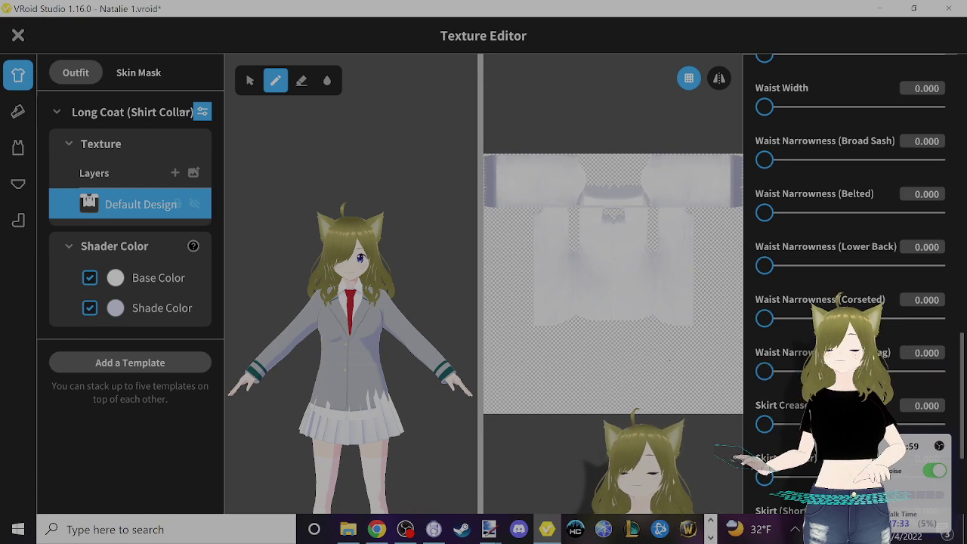
- Try the coat's Hem Flare, hem tightness and Skirt (Shorter) one at a time at 100, undoing each change
scroll(760, 366, "down", 3)
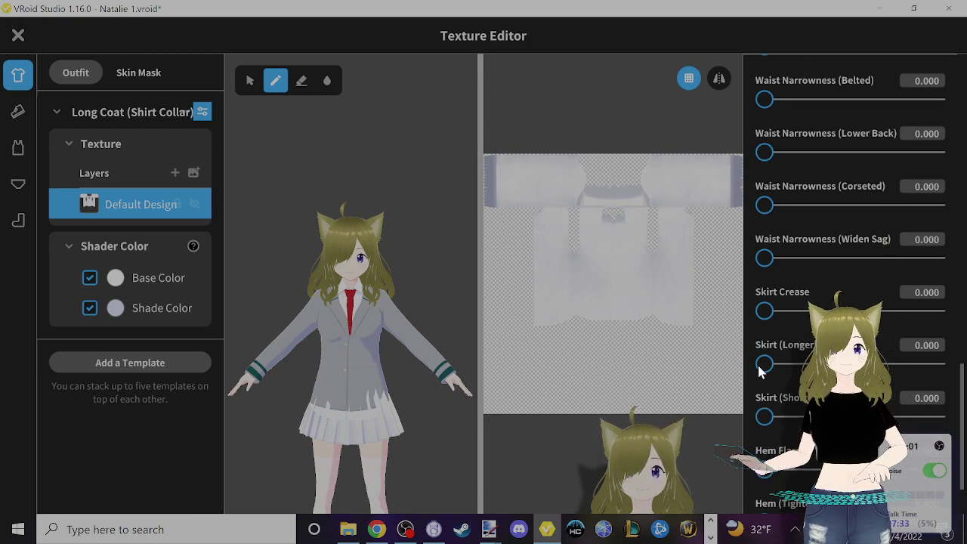
scroll(761, 370, "down", 2)
left_click_drag(763, 393, 936, 393)
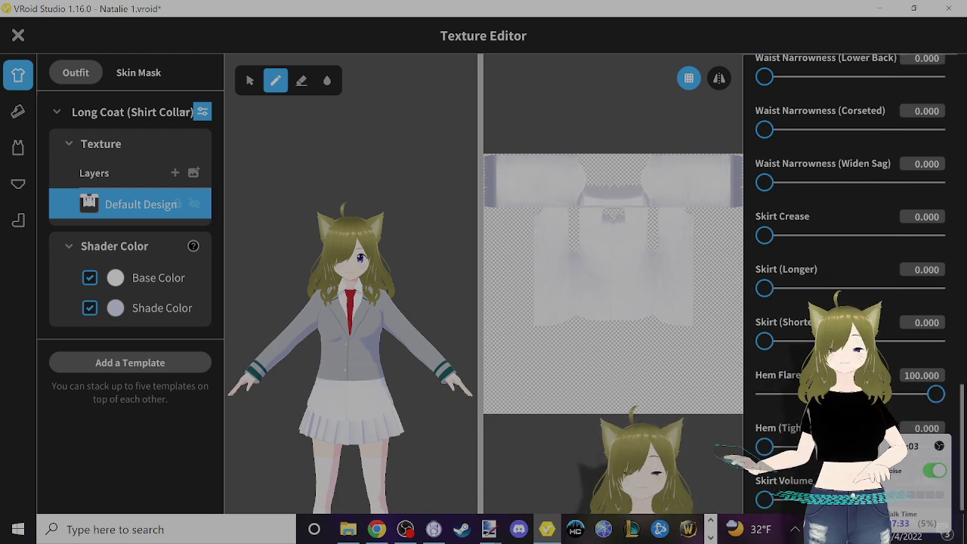
key("ctrl+z")
scroll(761, 370, "down", 1)
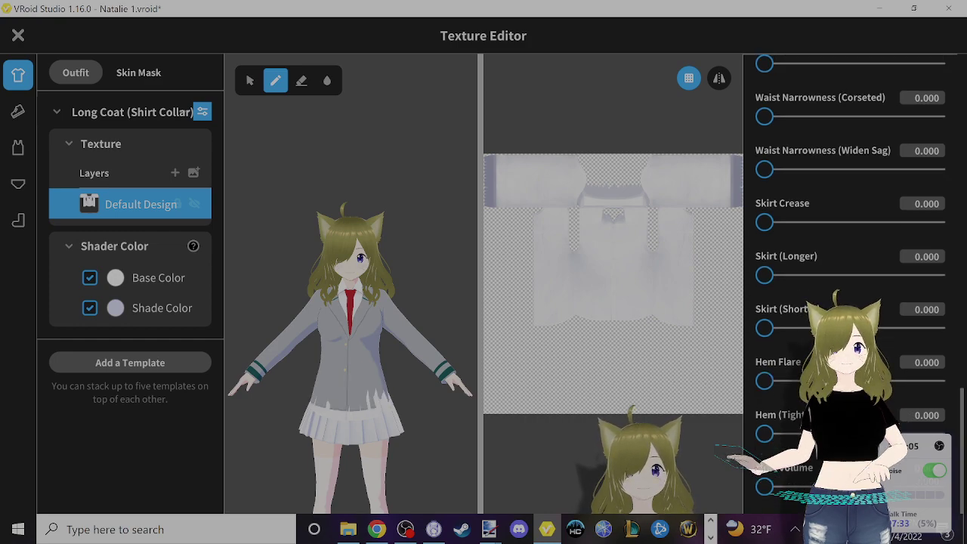
left_click_drag(764, 433, 937, 433)
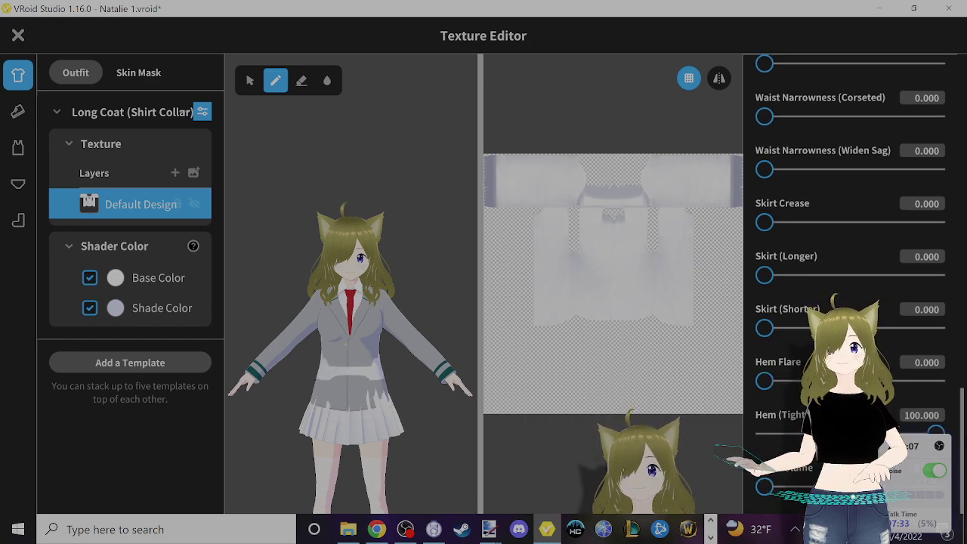
key("ctrl+z")
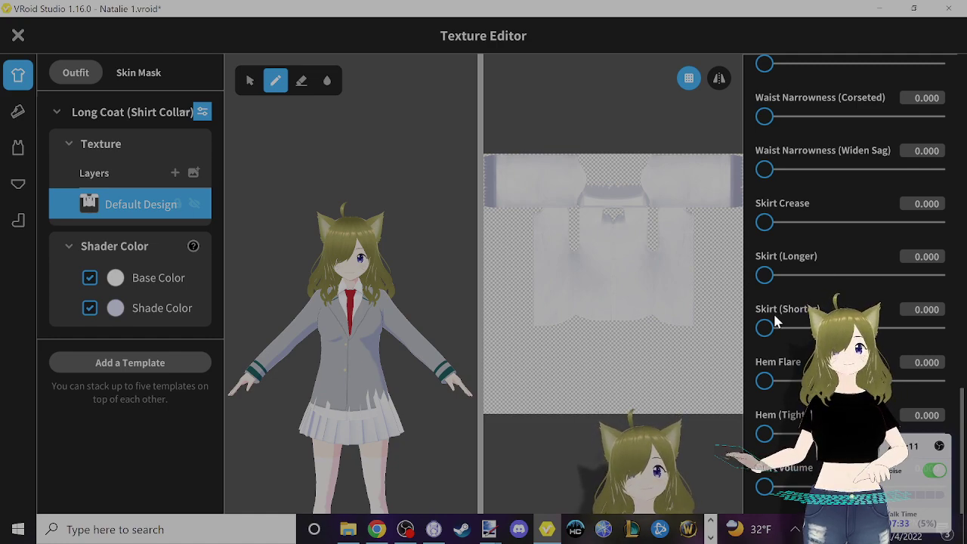
left_click_drag(764, 327, 937, 327)
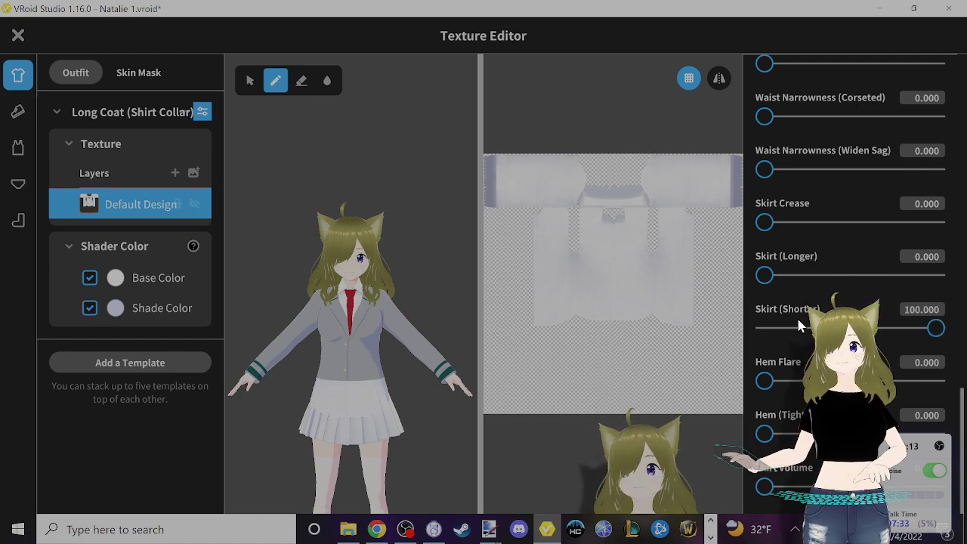
key("ctrl+z")
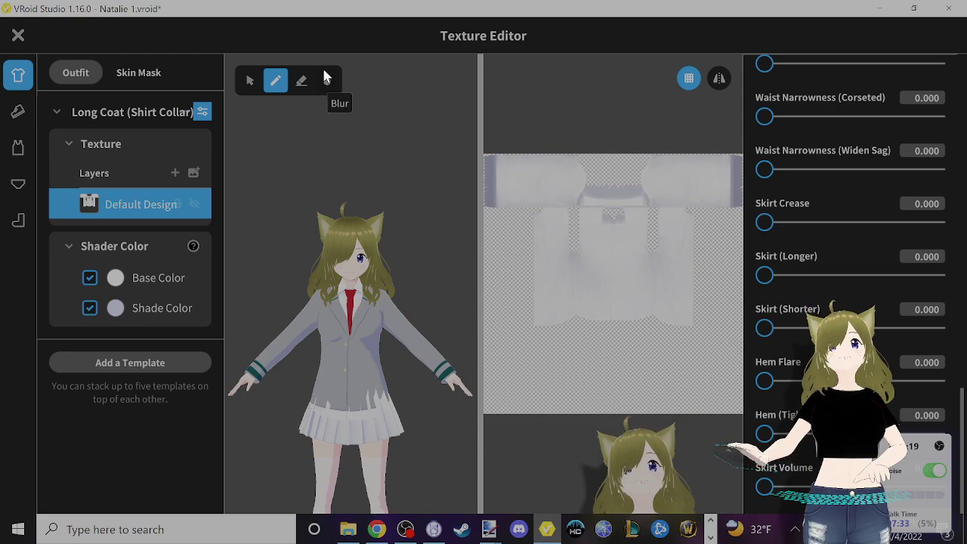
- Activate the eraser and close the coat's parameters to return to the brush settings
left_click(302, 80)
scroll(825, 151, "up", 5)
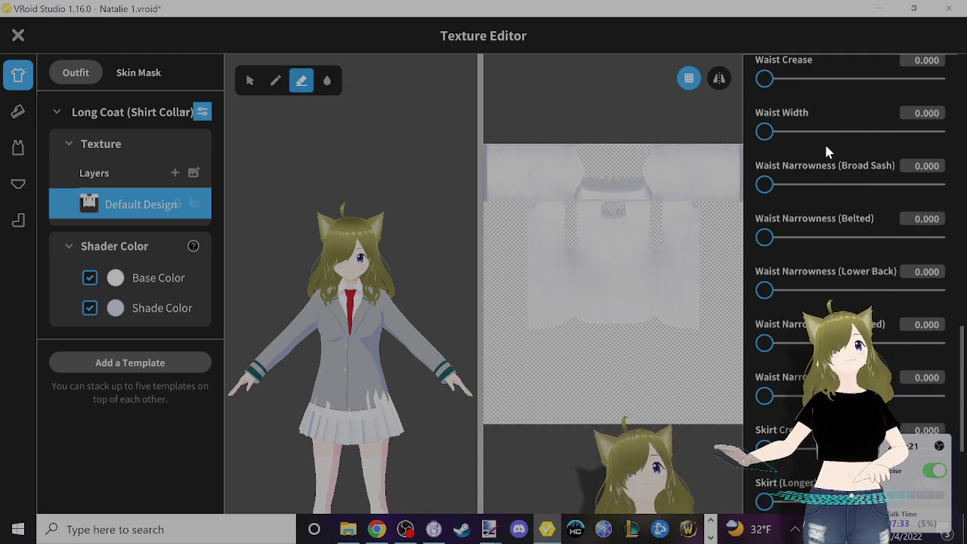
scroll(831, 162, "up", 15)
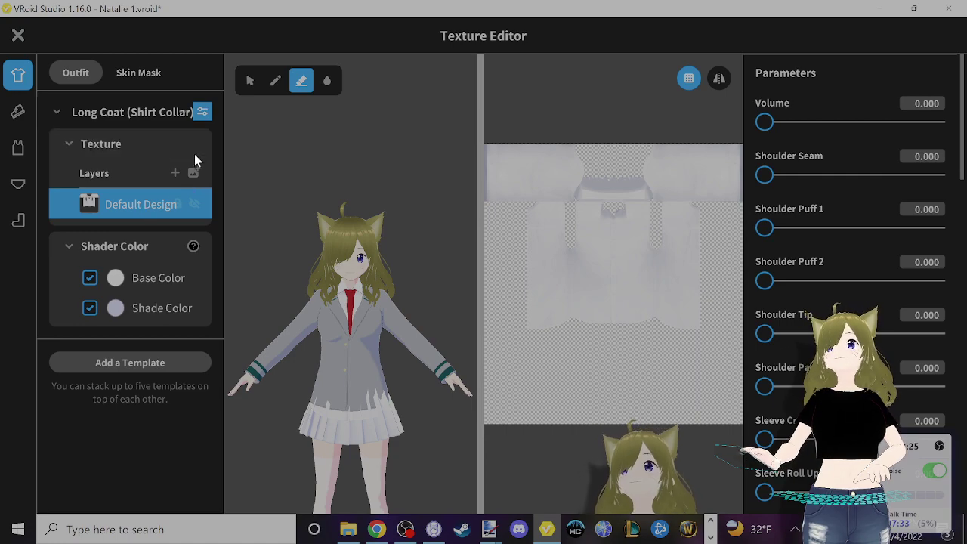
left_click(202, 112)
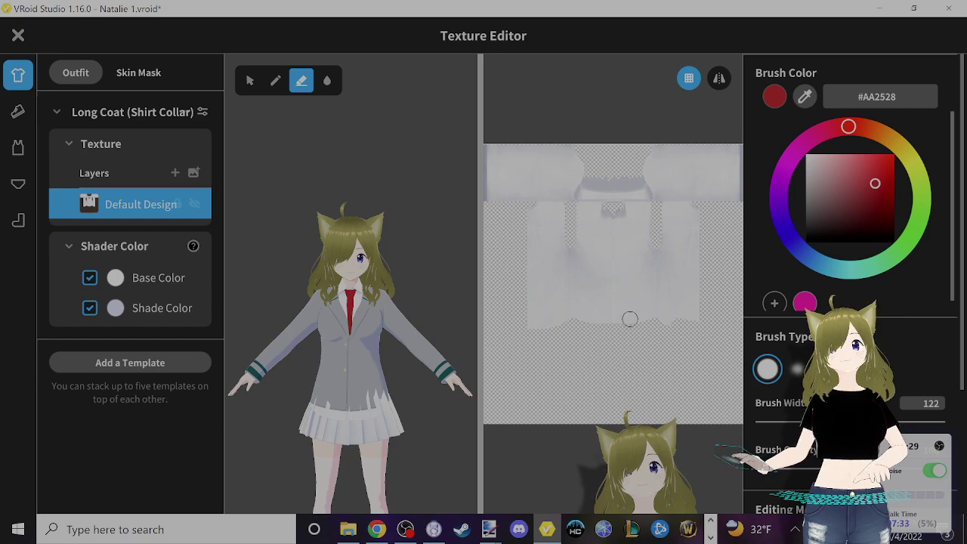
- Try erasing the lower half of the coat's body texture at width 122, and undo the erasing
left_click_drag(629, 318, 491, 316)
mouse_move(706, 302)
left_mouse_down()
mouse_move(470, 300)
mouse_move(745, 299)
left_mouse_up()
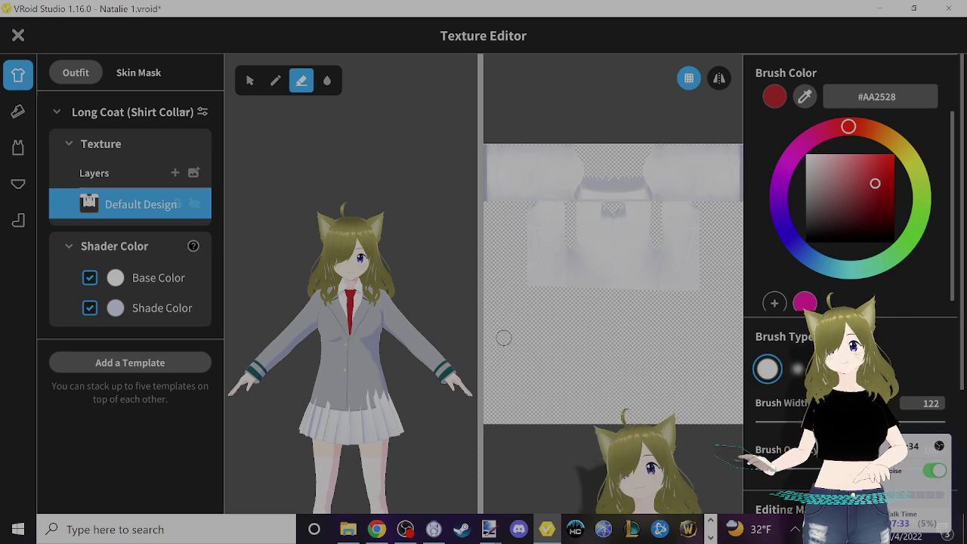
mouse_move(657, 279)
left_mouse_down()
mouse_move(556, 273)
mouse_move(545, 262)
mouse_move(732, 267)
mouse_move(560, 261)
left_mouse_up()
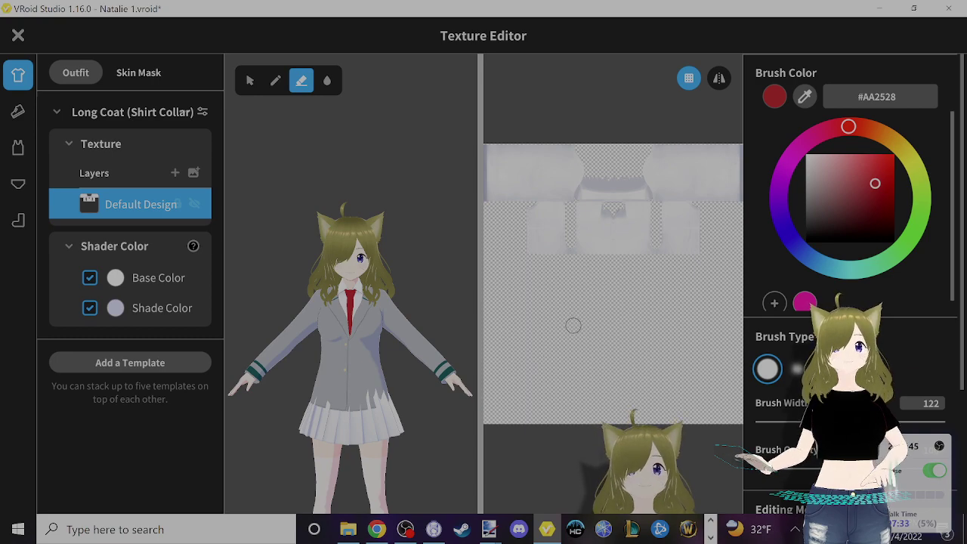
key("ctrl+z")
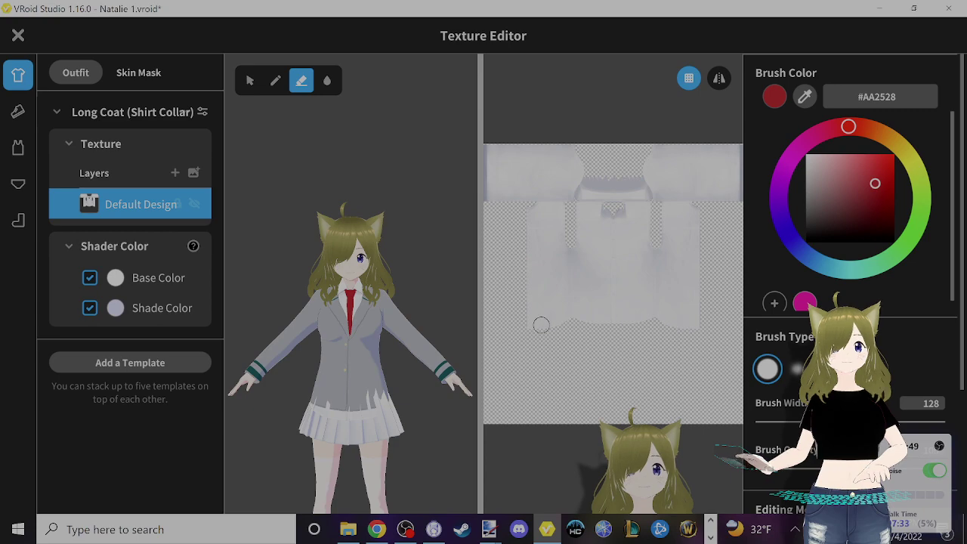
- Erase a band along the lower edge of the coat's body texture at width 128 to shorten the jacket's hem
mouse_move(664, 324)
left_mouse_down()
mouse_move(725, 310)
mouse_move(494, 313)
left_mouse_up()
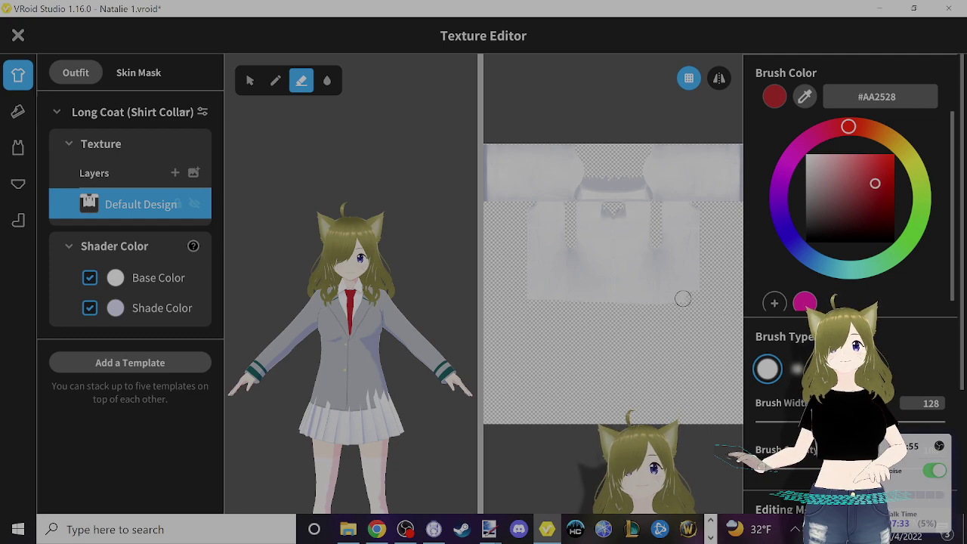
left_click_drag(682, 298, 591, 302)
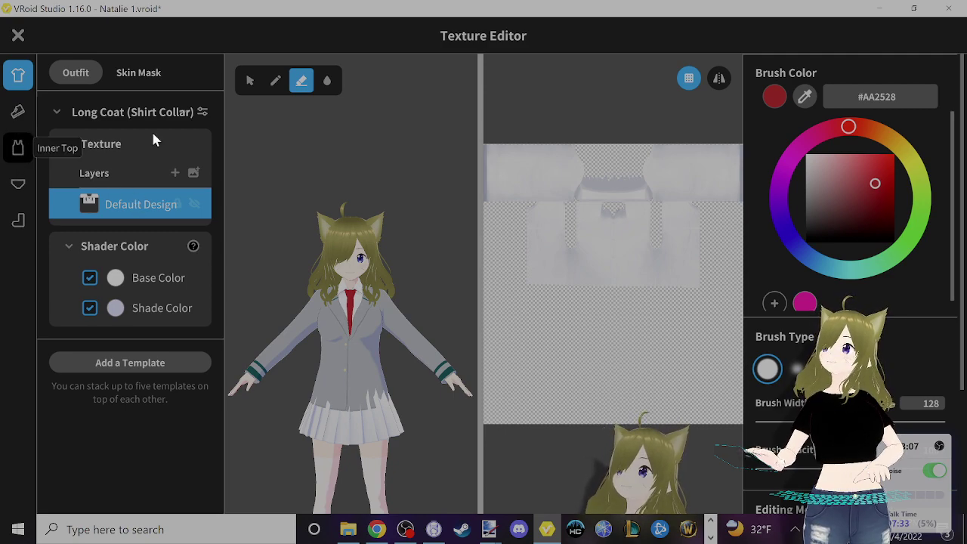
- Select the inner top's Uniform Skirt default image layer and set the skirt's Skirt (Tighter) parameter to 100
scroll(70, 386, "down", 3)
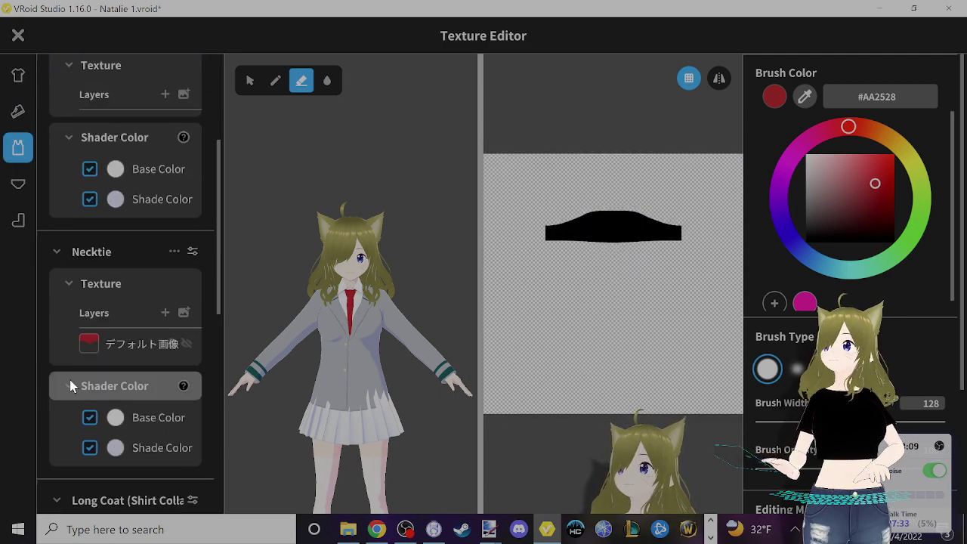
scroll(99, 362, "down", 8)
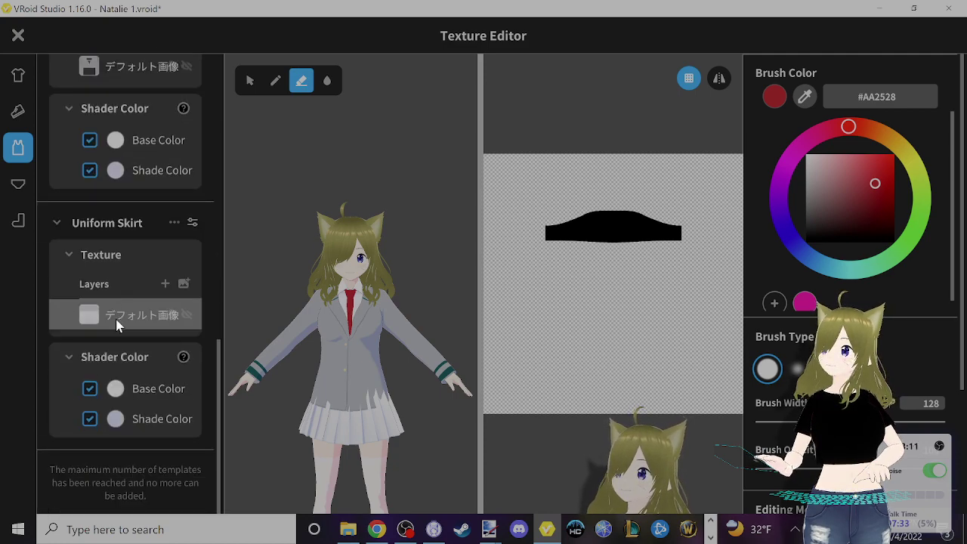
left_click(106, 315)
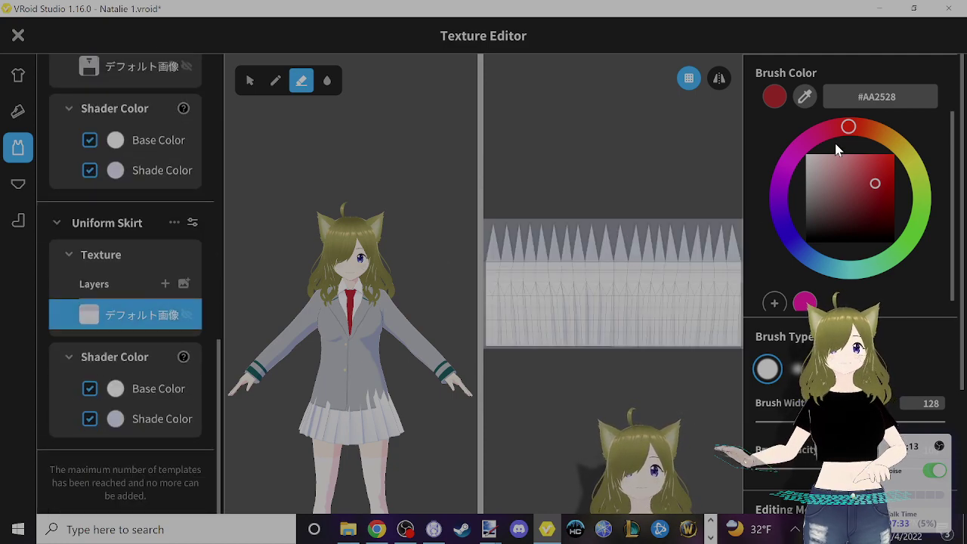
left_click(193, 223)
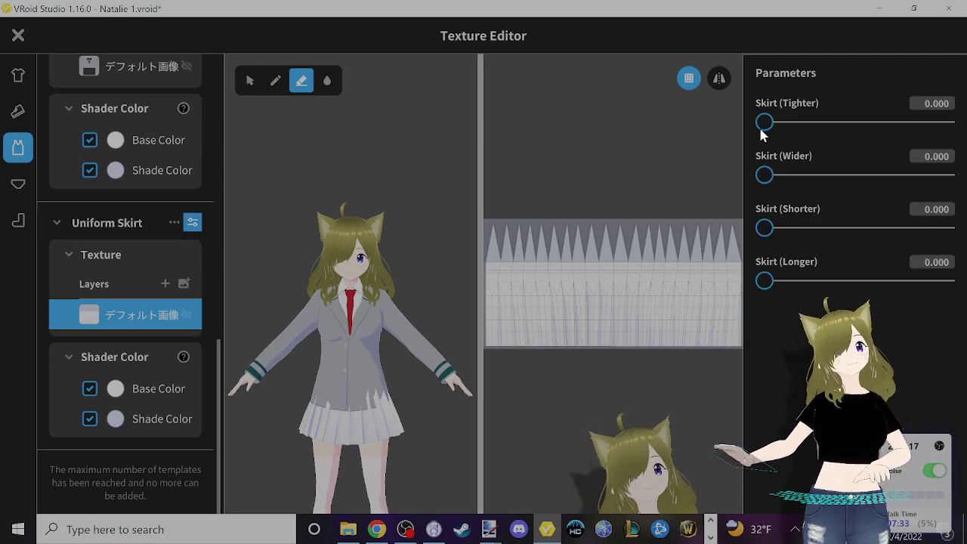
left_click_drag(760, 129, 948, 123)
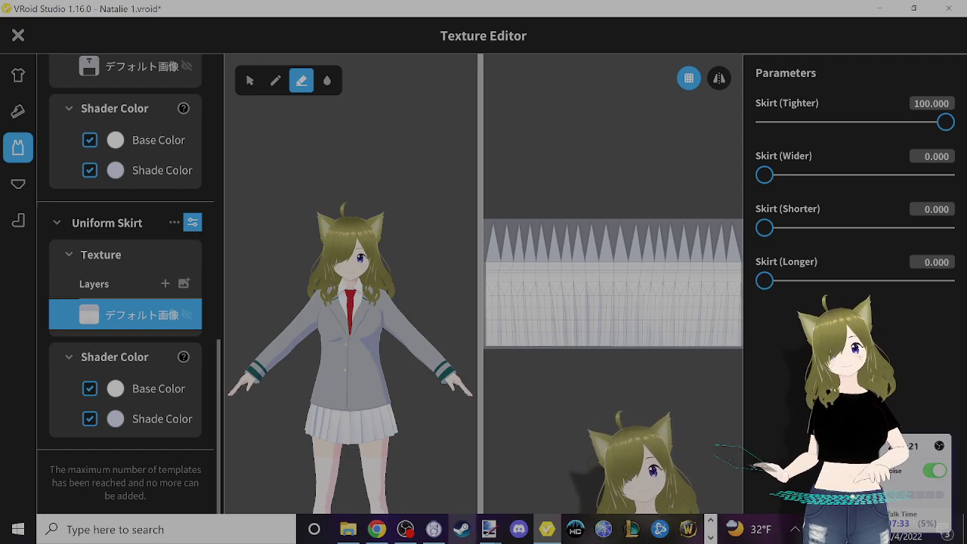
- Switch to paint.net and sample the teal lapel stripe colour from the U.A High WIP 5.png image
mouse_move(489, 529)
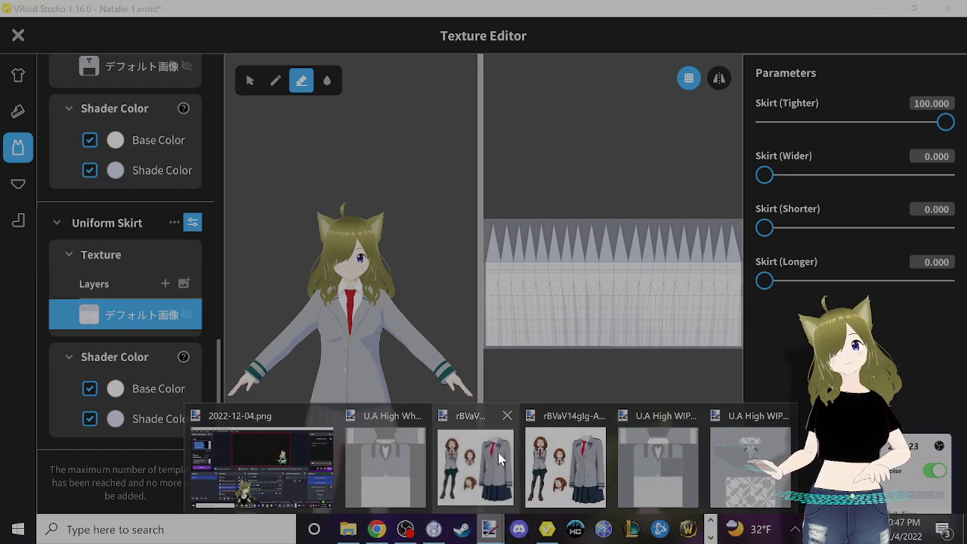
left_click(496, 462)
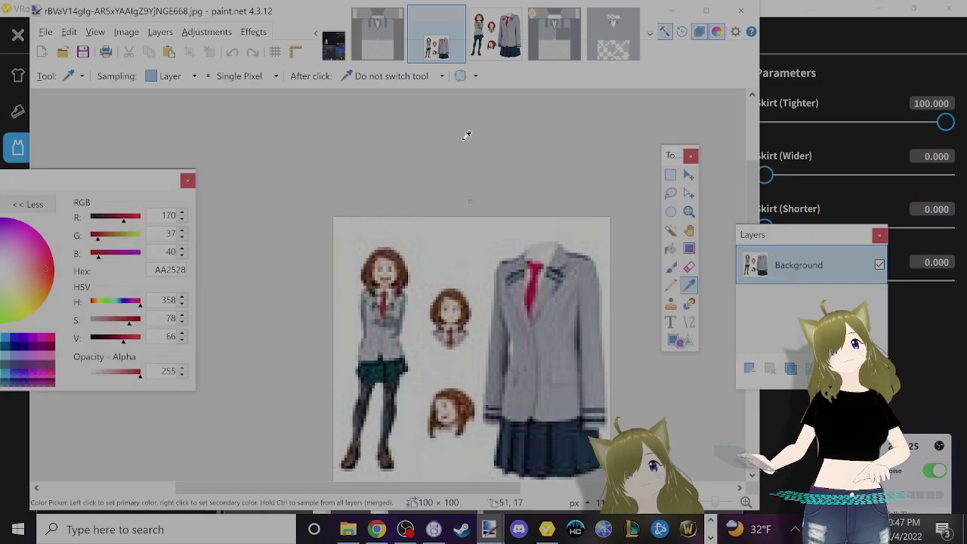
left_click(494, 34)
scroll(479, 190, "up", 5, "ctrl")
scroll(498, 241, "down", 2)
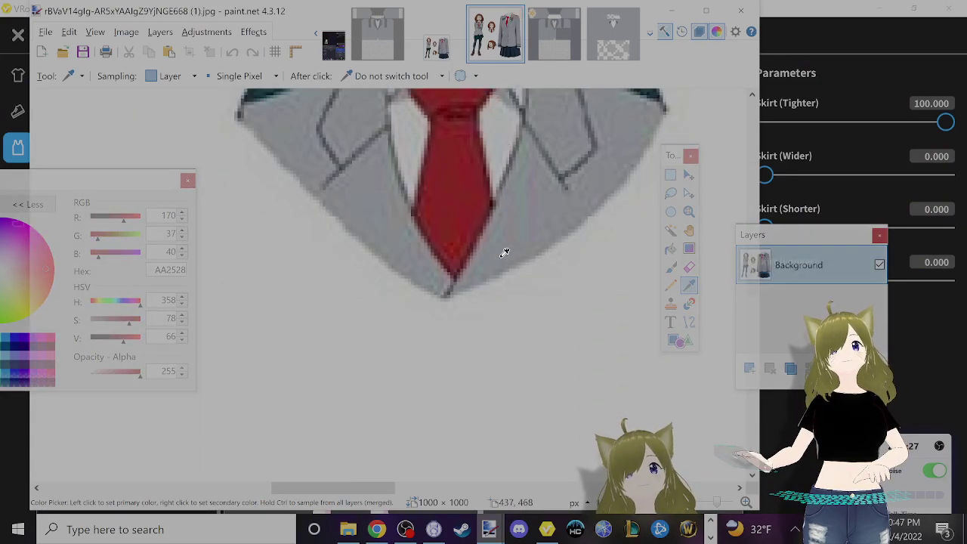
scroll(504, 253, "down", 3, "ctrl")
left_click(632, 37)
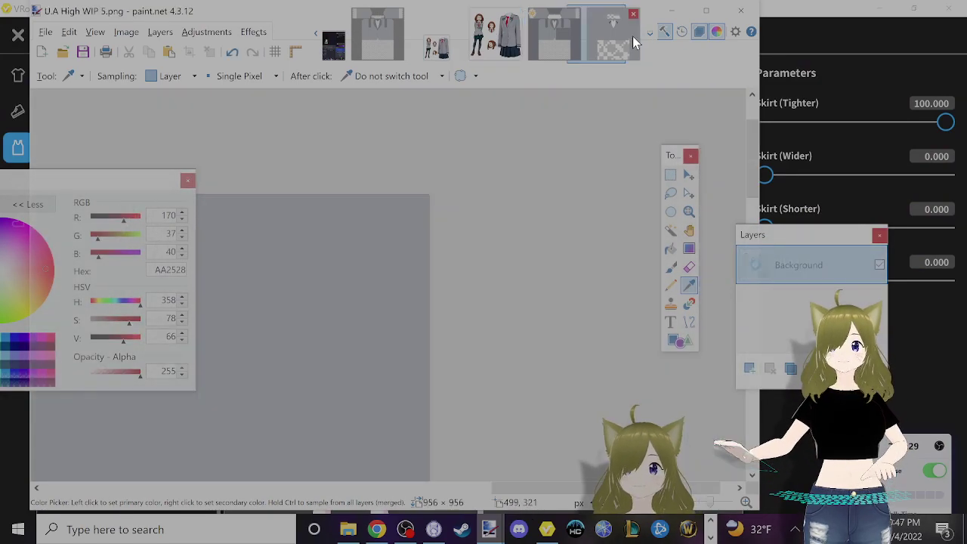
scroll(233, 345, "up", 4, "ctrl")
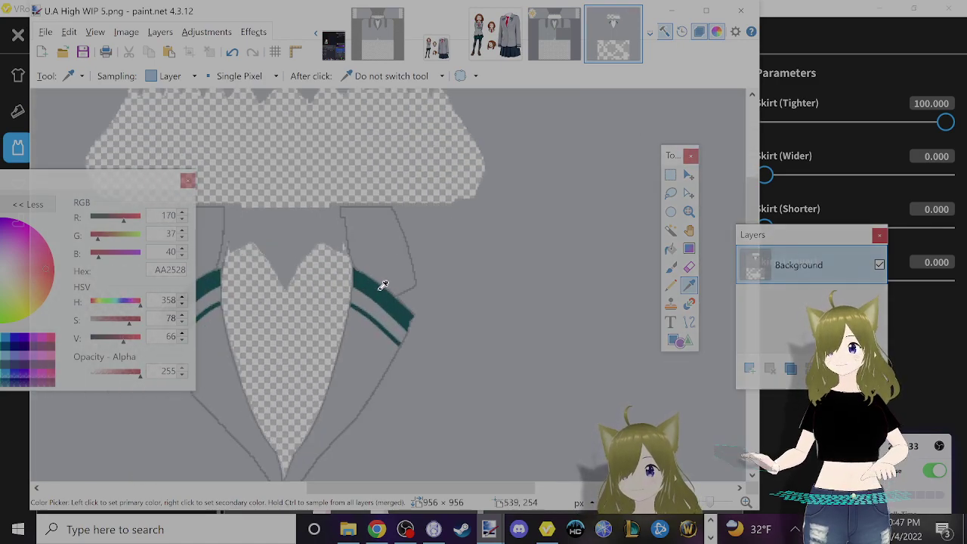
left_click(383, 284)
left_click_drag(109, 184, 167, 173)
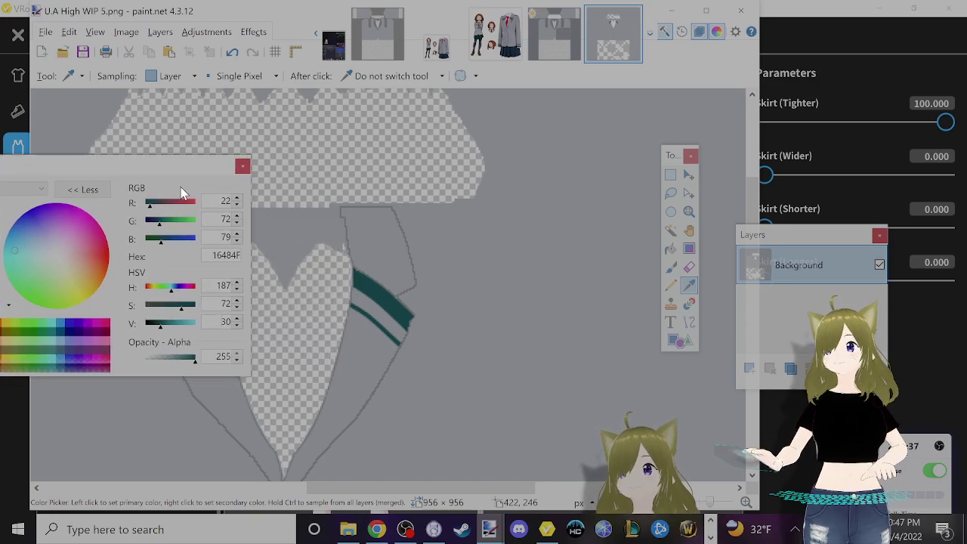
- Check the skirt's colour in the larger uniform reference image in paint.net, and return to VRoid Studio
key("alt+Tab")
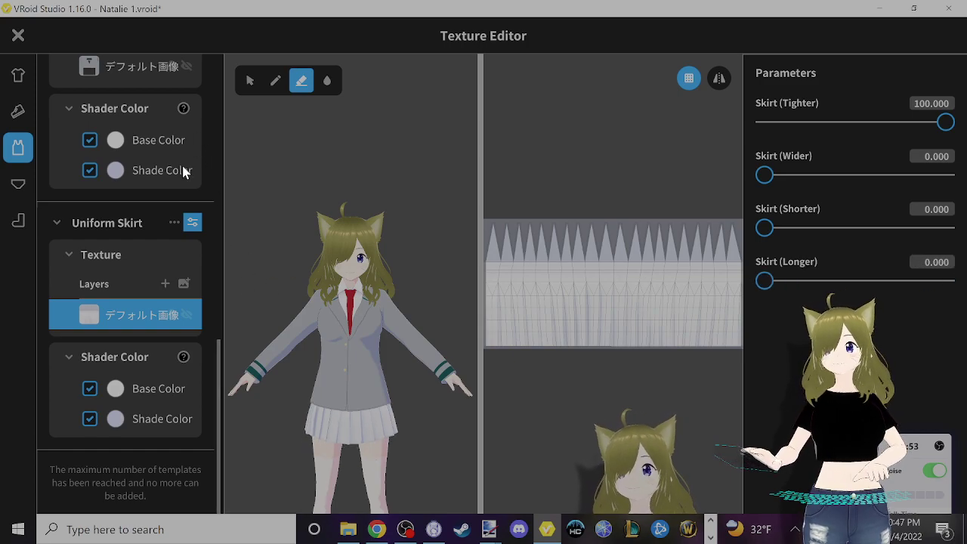
key("alt+Tab")
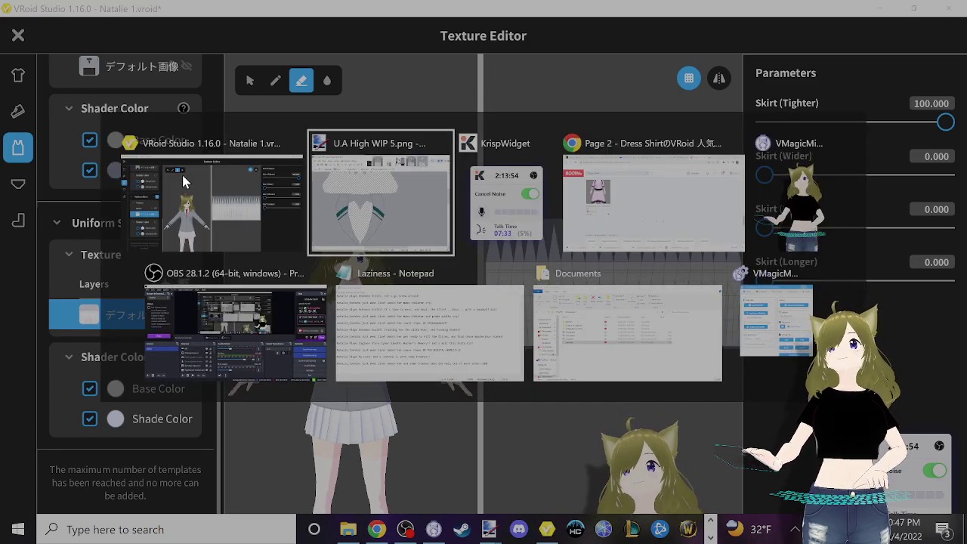
left_click(365, 178)
left_click(498, 34)
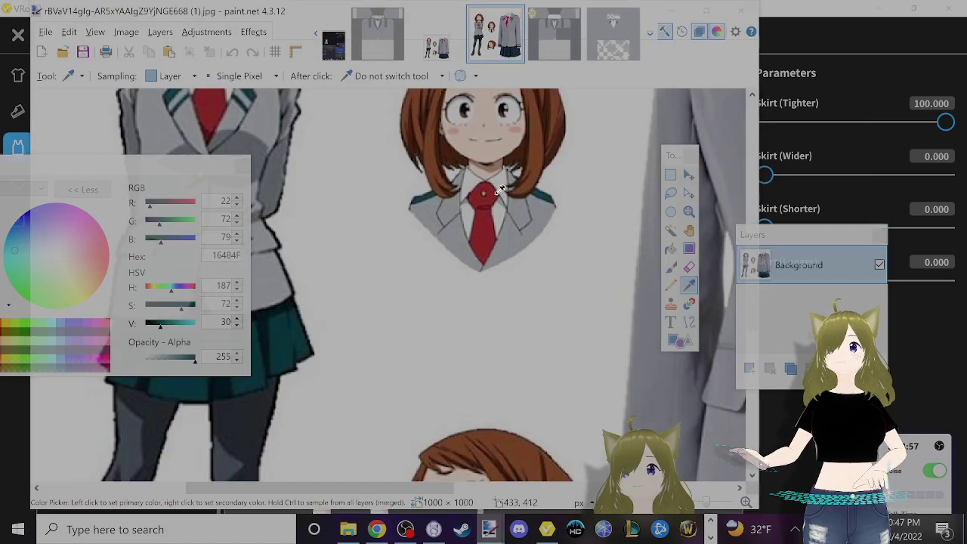
key("alt+Tab")
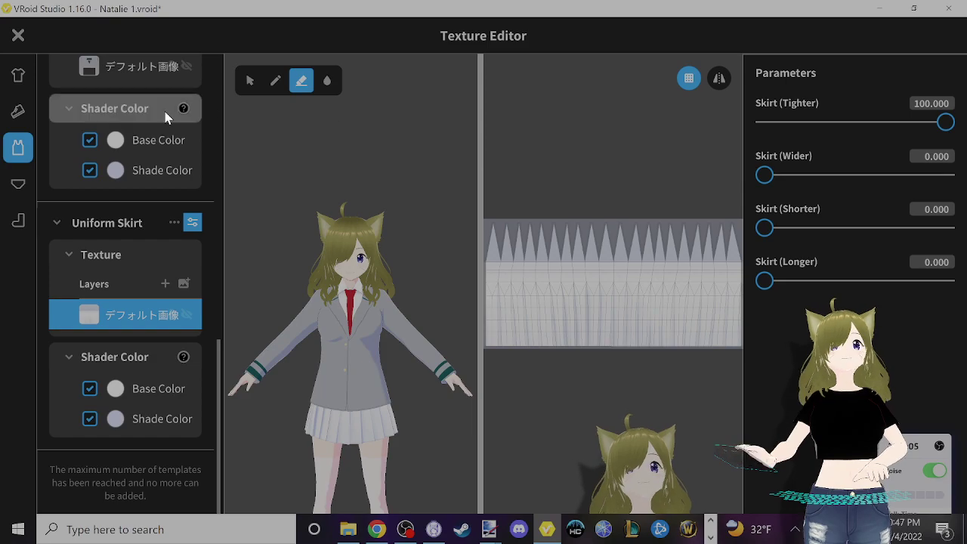
- Close the Uniform Skirt's parameters and set the brush color to #16484F
left_click(192, 222)
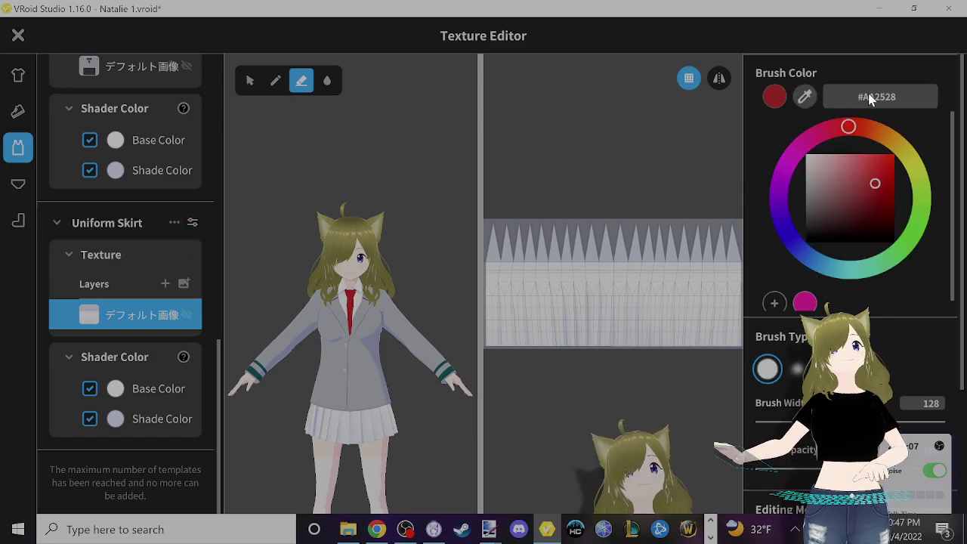
type("16")
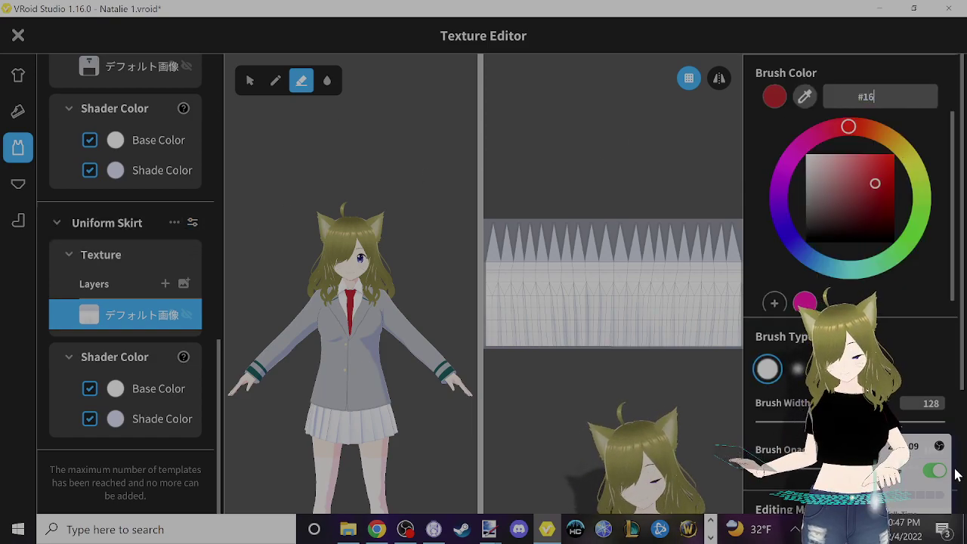
type("484")
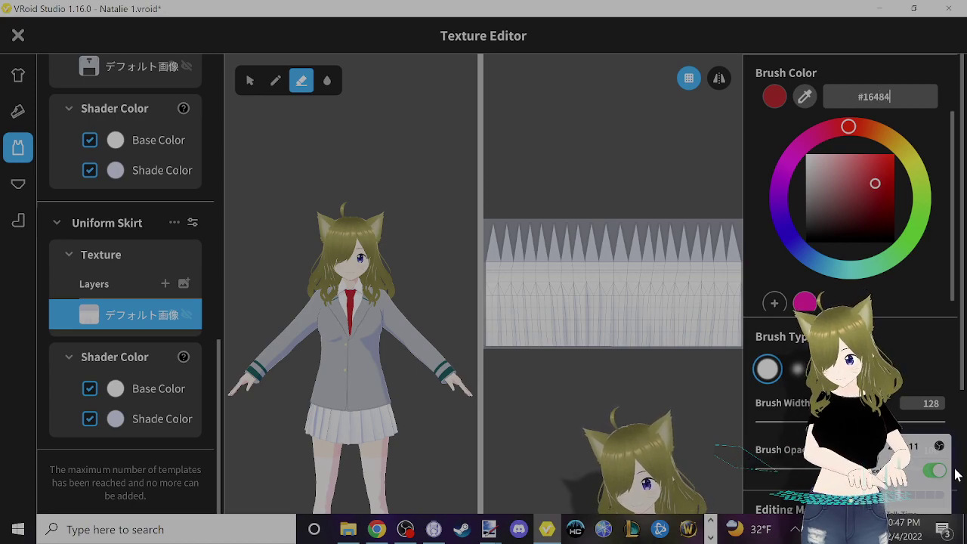
type("F")
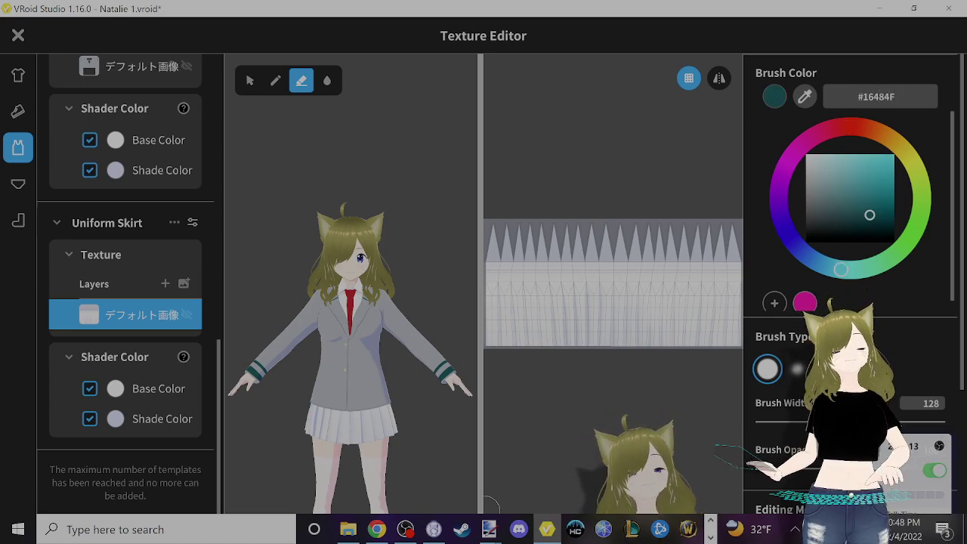
mouse_move(677, 306)
left_mouse_down()
mouse_move(550, 320)
mouse_move(743, 317)
left_mouse_up()
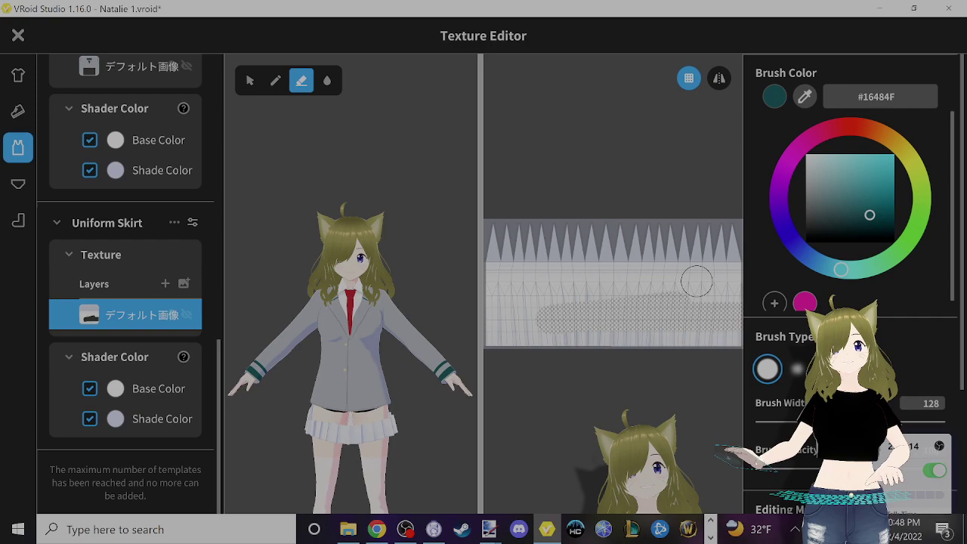
mouse_move(696, 281)
left_mouse_down()
mouse_move(563, 268)
mouse_move(738, 253)
left_mouse_up()
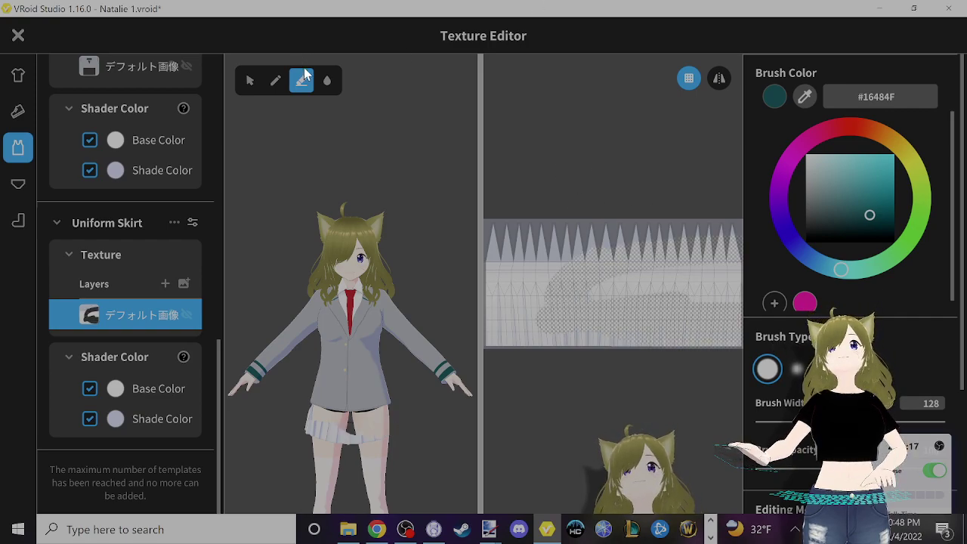
key("ctrl+z")
key("ctrl+z")
key("ctrl+z")
key("ctrl+z")
- Paint the whole Uniform Skirt texture, pleats and spikes included, in teal with the brush at width 128
left_click(274, 81)
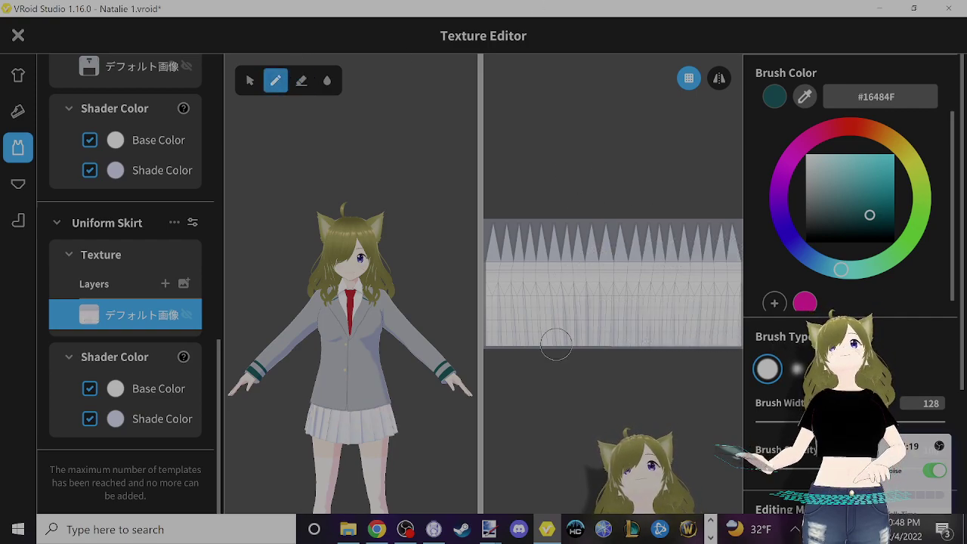
left_click_drag(494, 338, 731, 335)
mouse_move(561, 344)
left_mouse_down()
mouse_move(672, 312)
mouse_move(500, 315)
mouse_move(519, 295)
mouse_move(486, 296)
mouse_move(493, 338)
mouse_move(490, 276)
mouse_move(699, 273)
mouse_move(721, 259)
mouse_move(452, 247)
mouse_move(631, 251)
left_mouse_up()
mouse_move(467, 261)
left_mouse_down()
mouse_move(499, 210)
mouse_move(595, 222)
mouse_move(472, 238)
mouse_move(562, 231)
mouse_move(501, 229)
mouse_move(769, 230)
left_mouse_up()
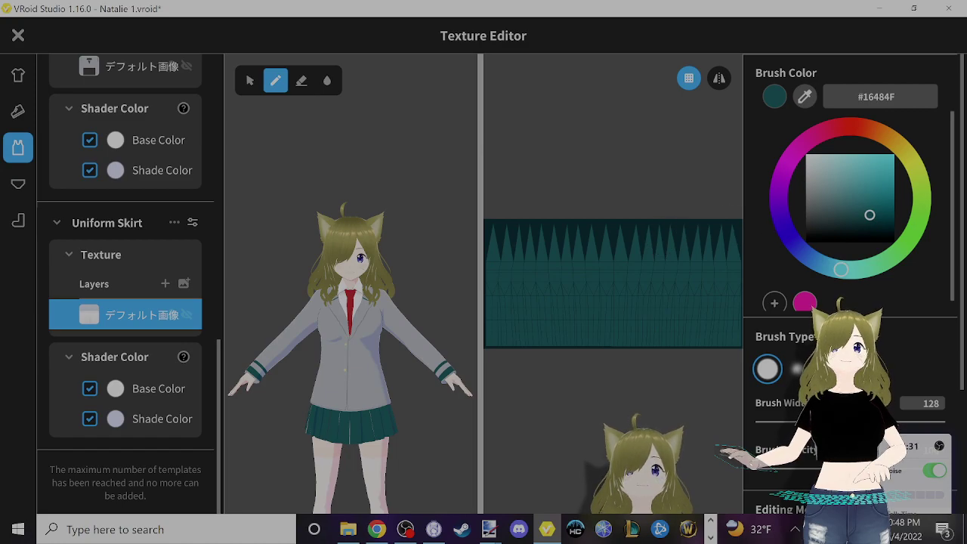
scroll(702, 231, "down", 3)
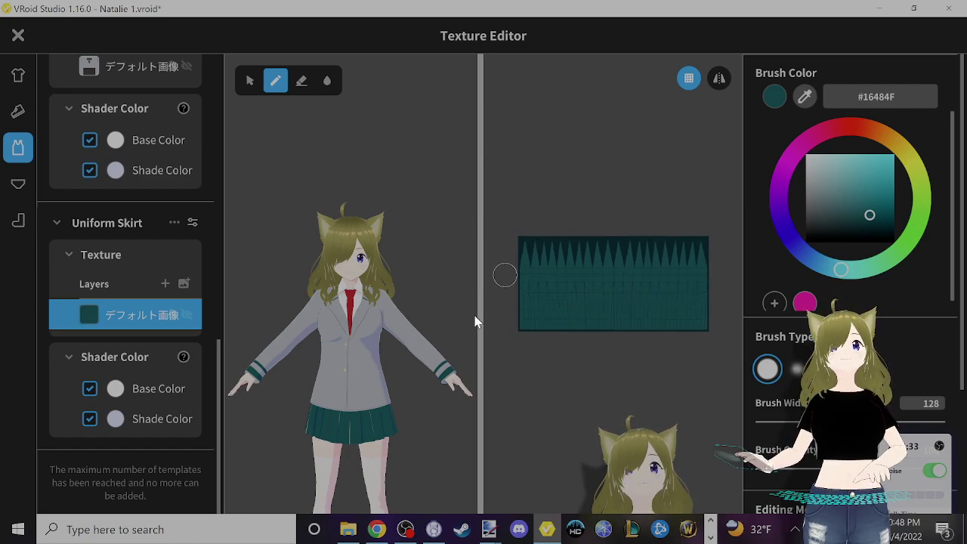
scroll(657, 281, "down", 1)
scroll(491, 407, "down", 1)
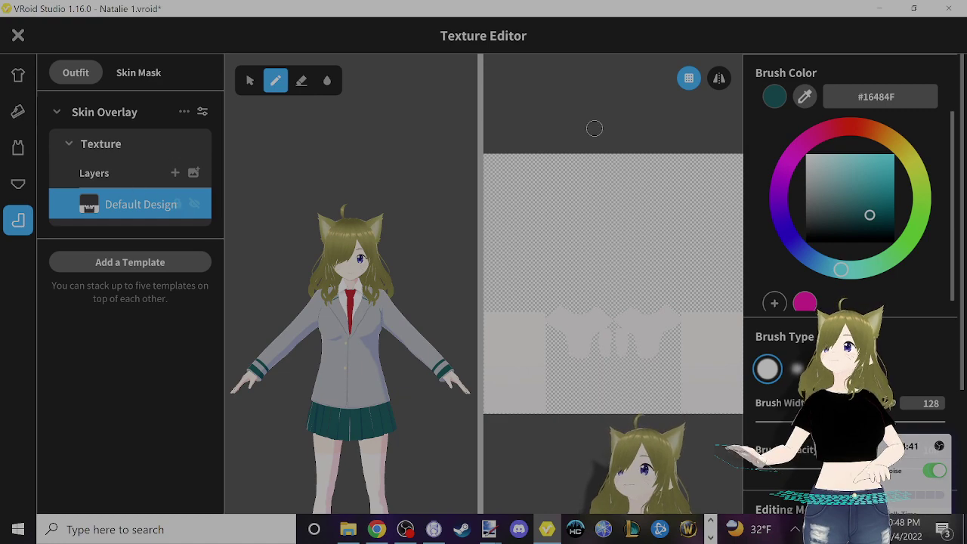
- Close the Texture Editor, overwriting the edited Tops and Inner Top items
left_click(202, 113)
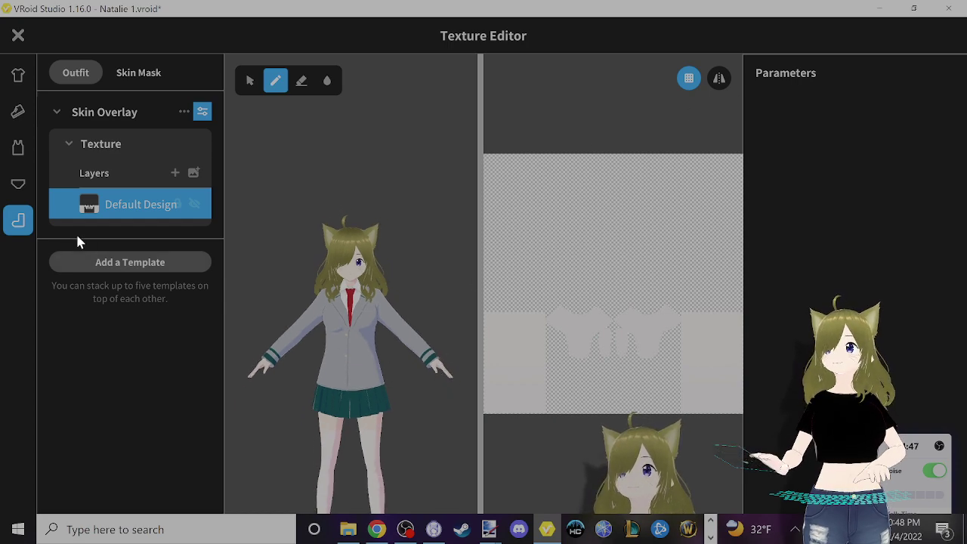
left_click(18, 112)
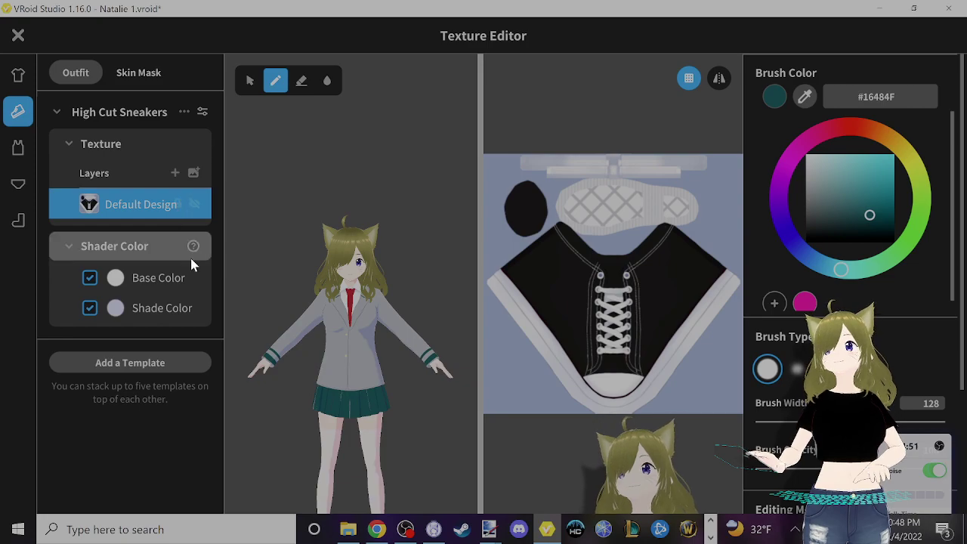
left_click(20, 38)
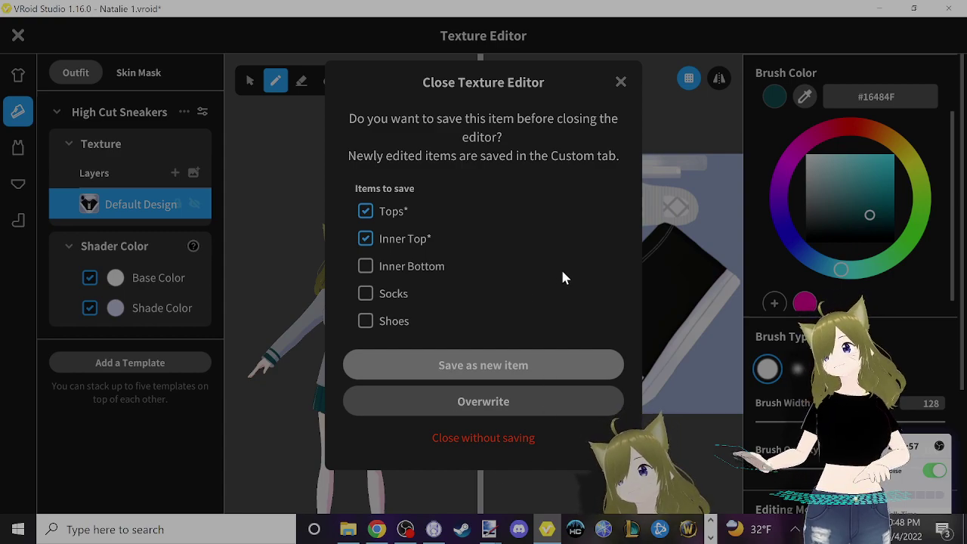
left_click(525, 408)
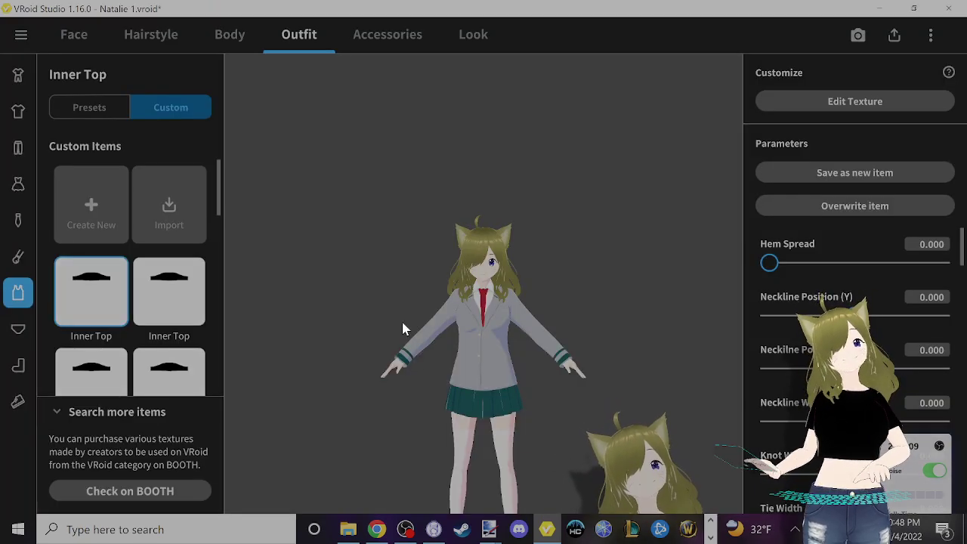
- Apply the dark grey full-length tights preset from the Socks category to the avatar
left_click(22, 367)
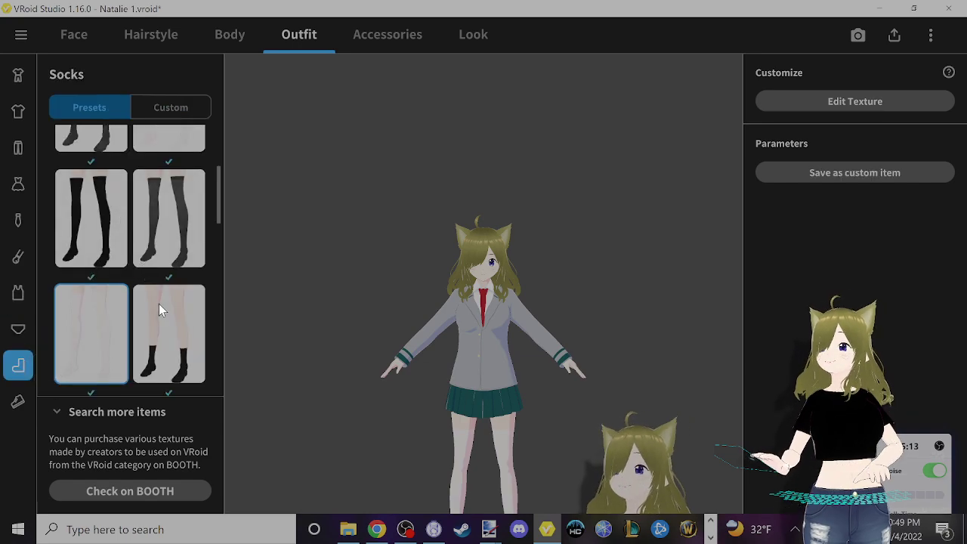
scroll(189, 272, "up", 3)
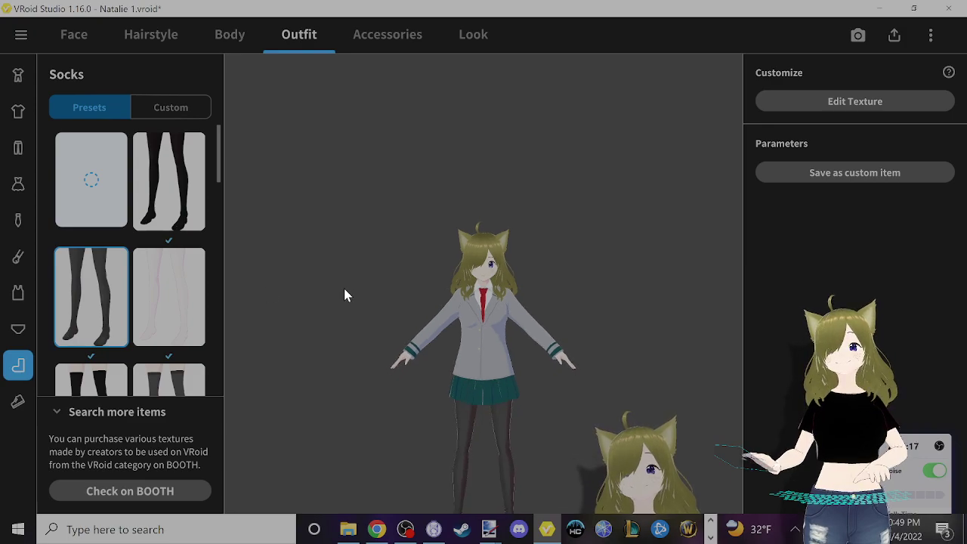
- Sample the grey-blue colour of the character's tights from the paint.net reference image, and return to VRoid Studio
key("alt+Tab")
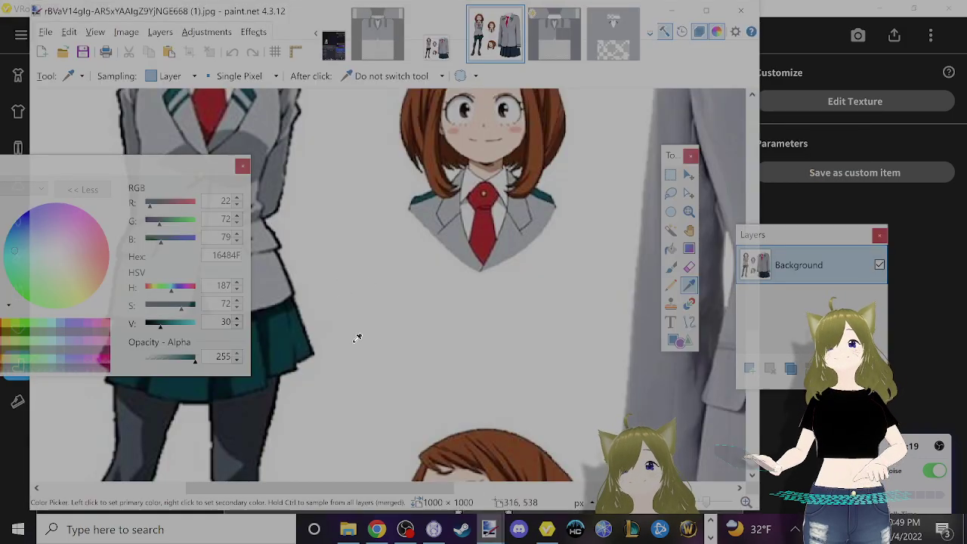
scroll(355, 335, "down", 2)
scroll(302, 350, "up", 2)
scroll(295, 356, "up", 1)
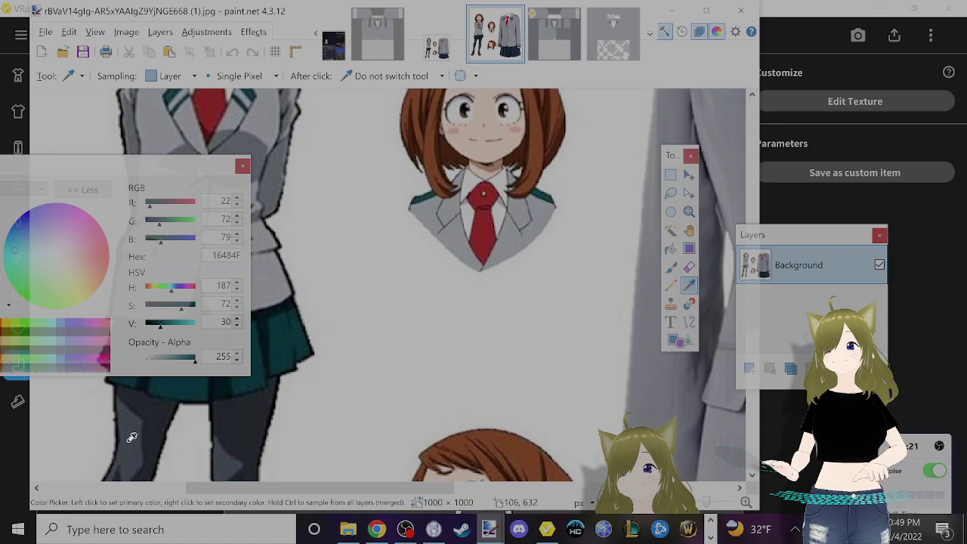
scroll(131, 443, "up", 5, "ctrl")
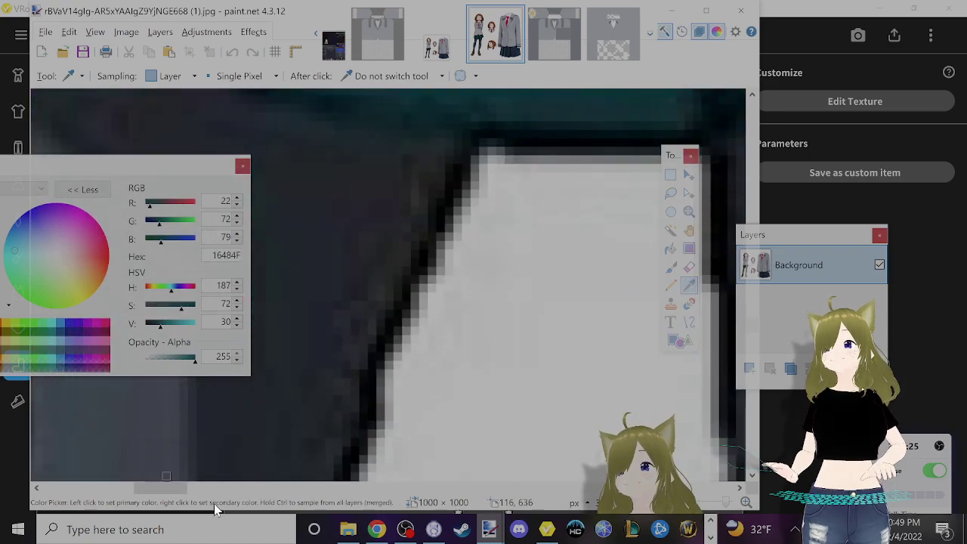
left_click(130, 422)
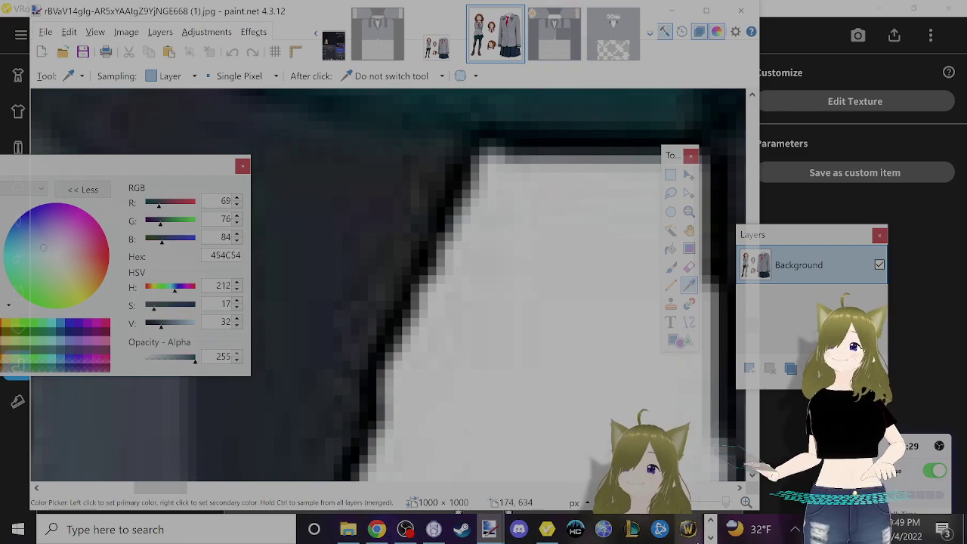
key("alt+Tab")
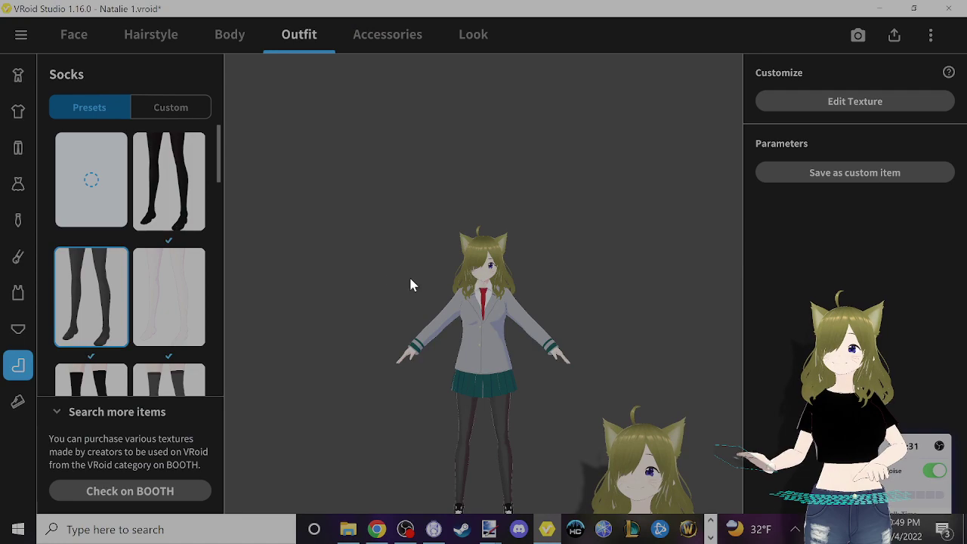
- Open the tights texture for editing and set the brush to #454C54, the colour sampled in paint.net, at width 300
left_click(802, 103)
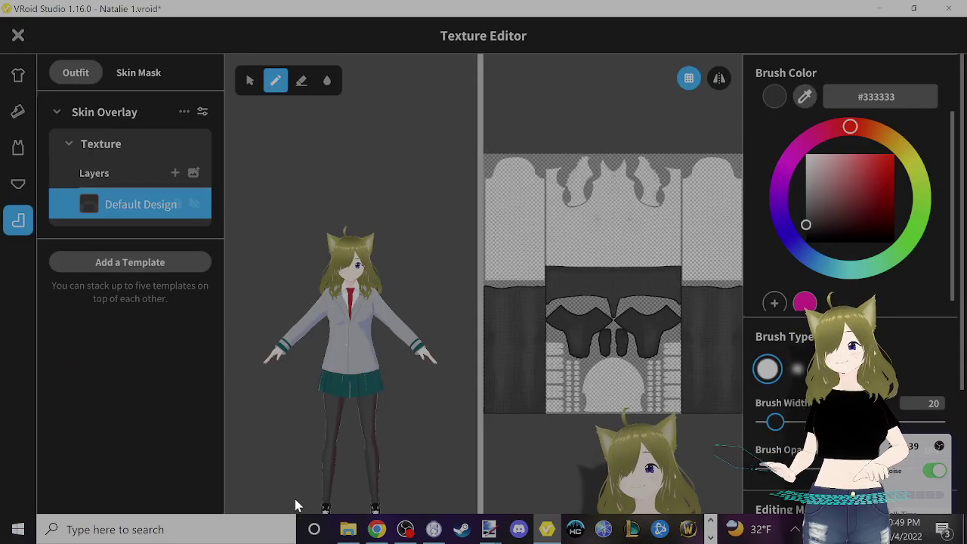
mouse_move(489, 528)
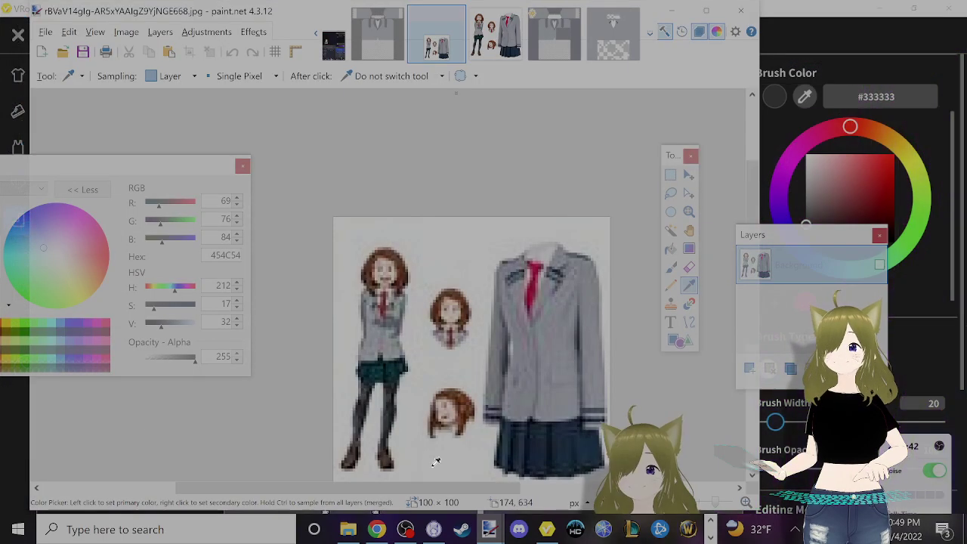
left_click(404, 482)
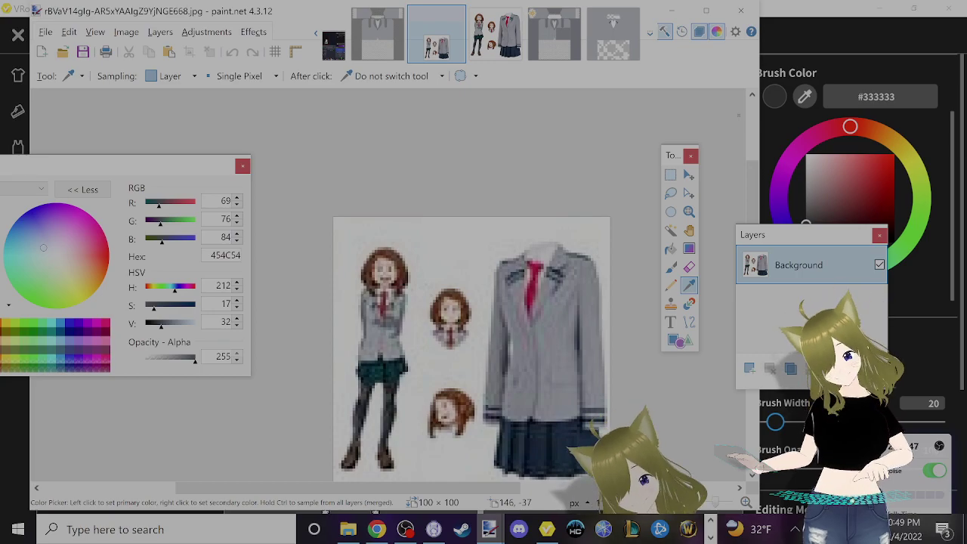
left_click(906, 96)
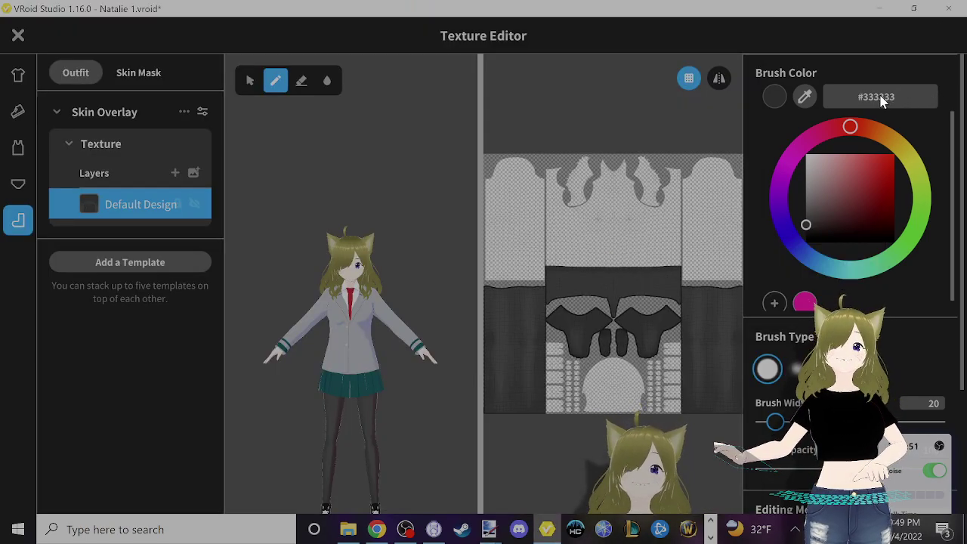
left_click(883, 100)
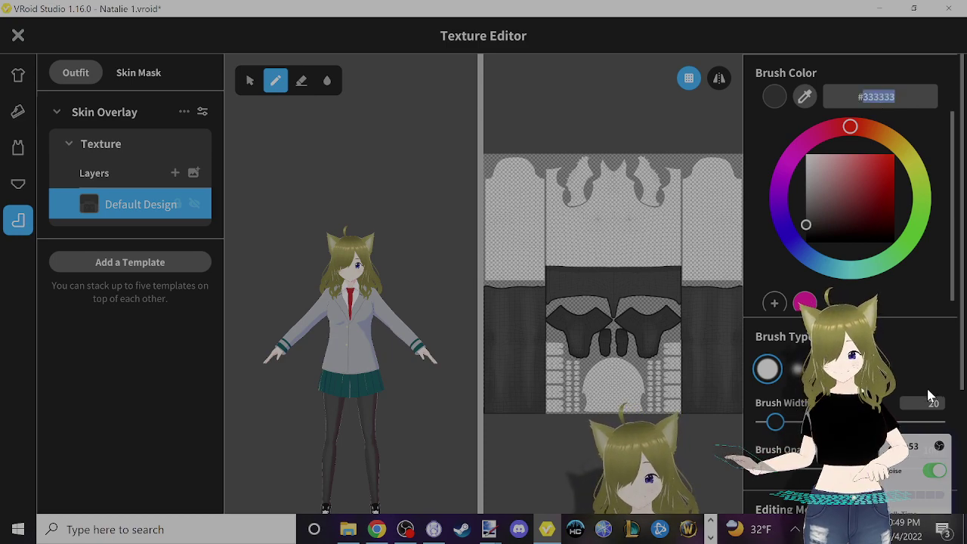
type("#454")
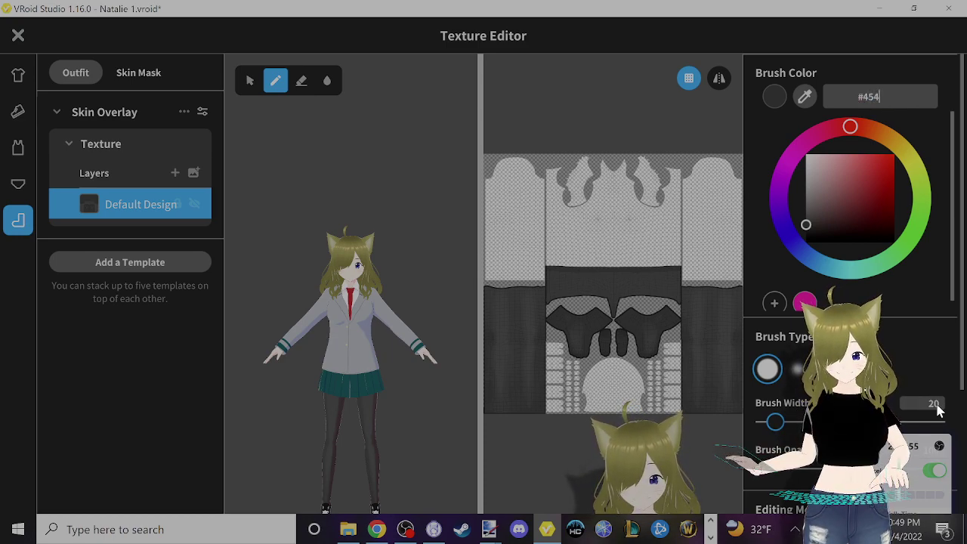
type("C54")
key("Return")
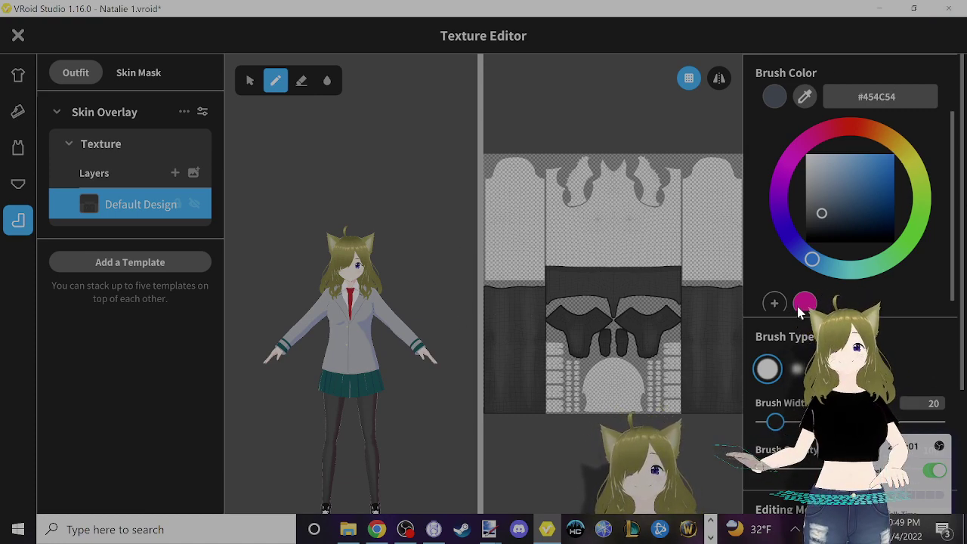
left_click_drag(774, 422, 936, 422)
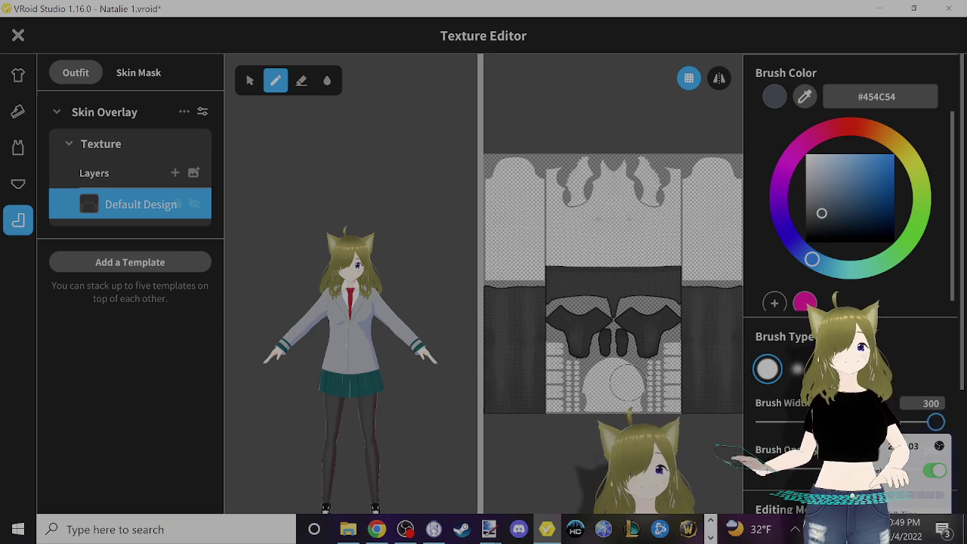
mouse_move(633, 344)
left_mouse_down()
mouse_move(576, 318)
mouse_move(507, 320)
left_mouse_up()
mouse_move(562, 282)
left_mouse_down()
mouse_move(538, 411)
mouse_move(723, 269)
mouse_move(531, 241)
mouse_move(436, 372)
mouse_move(717, 169)
left_mouse_up()
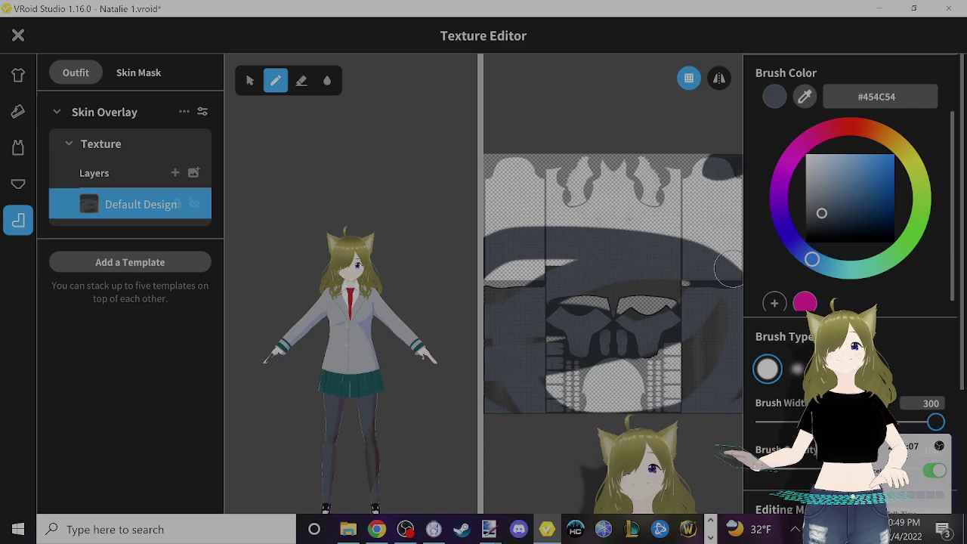
key("ctrl+z")
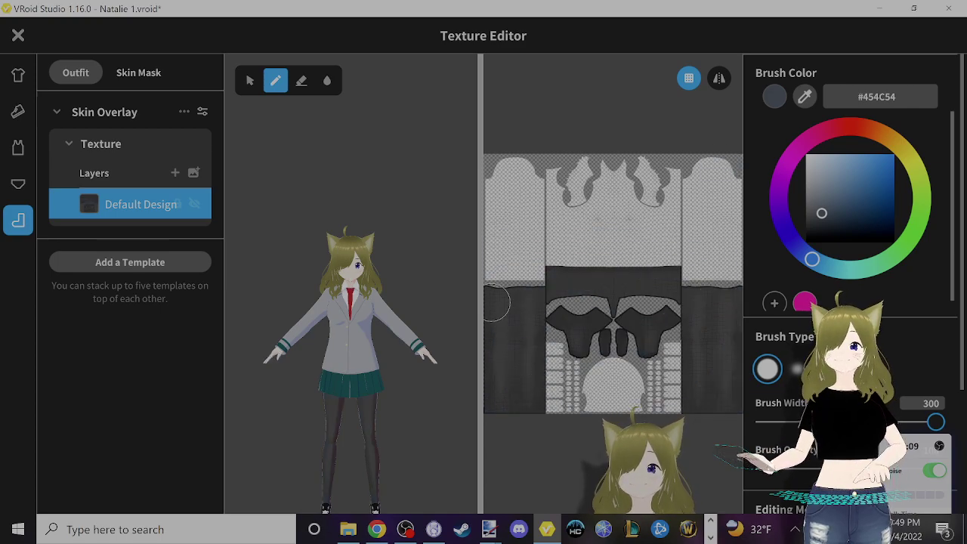
left_click_drag(495, 302, 496, 425)
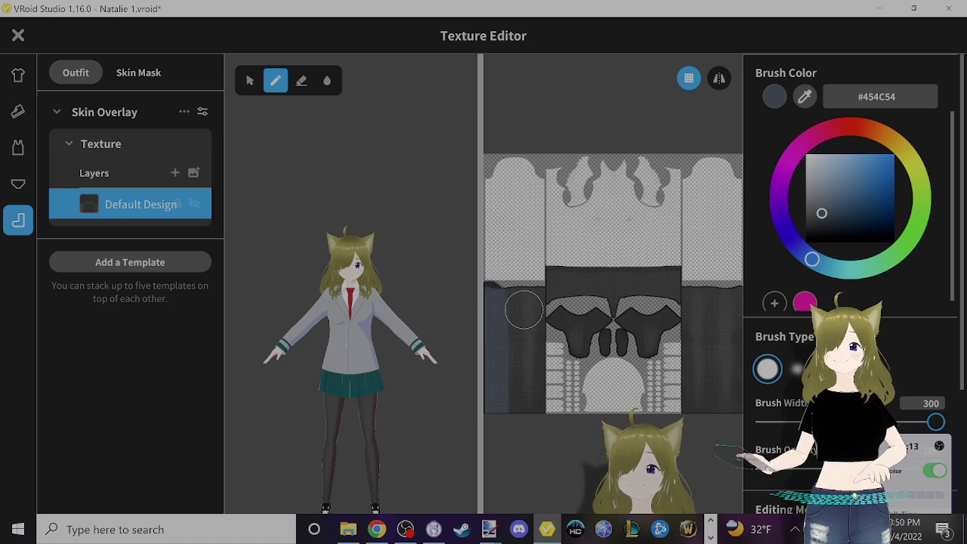
key("ctrl+z")
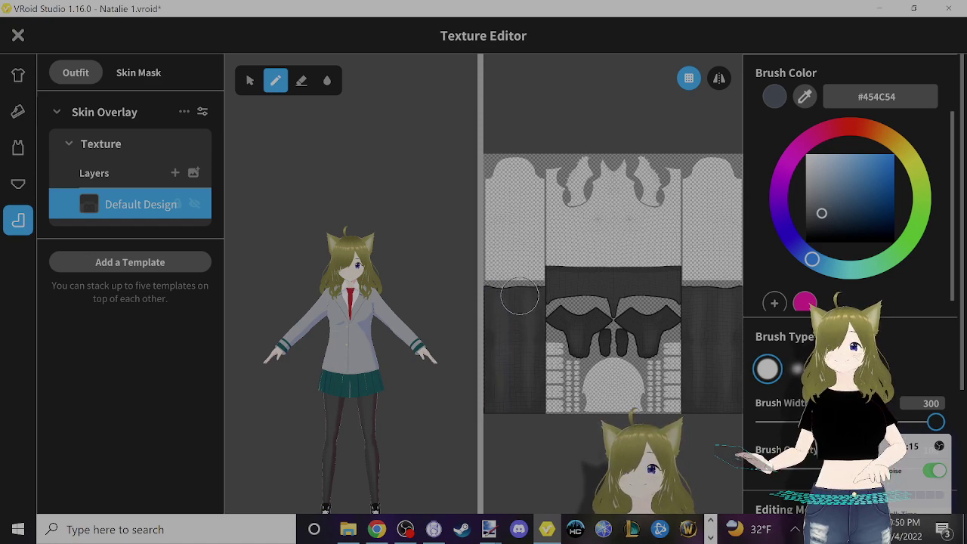
left_click_drag(518, 324, 513, 405)
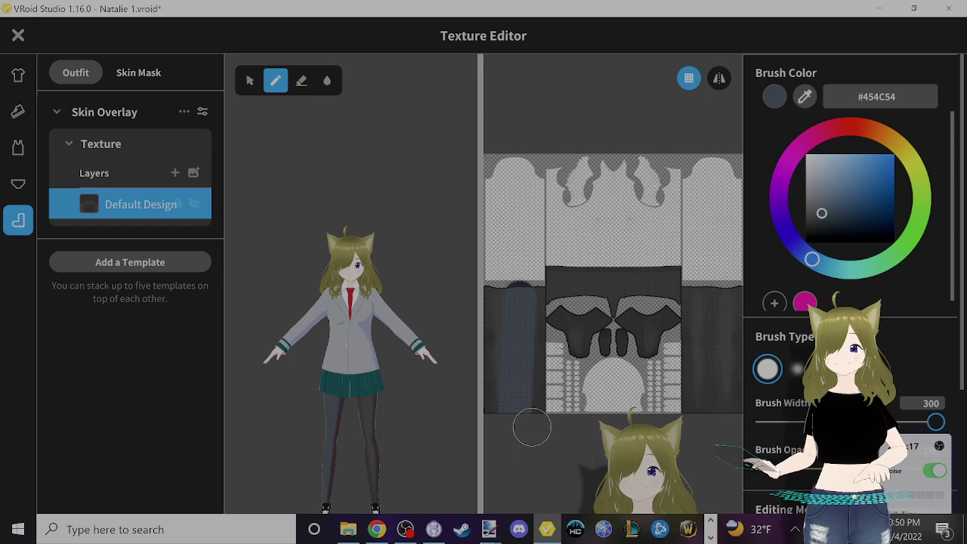
key("ctrl+z")
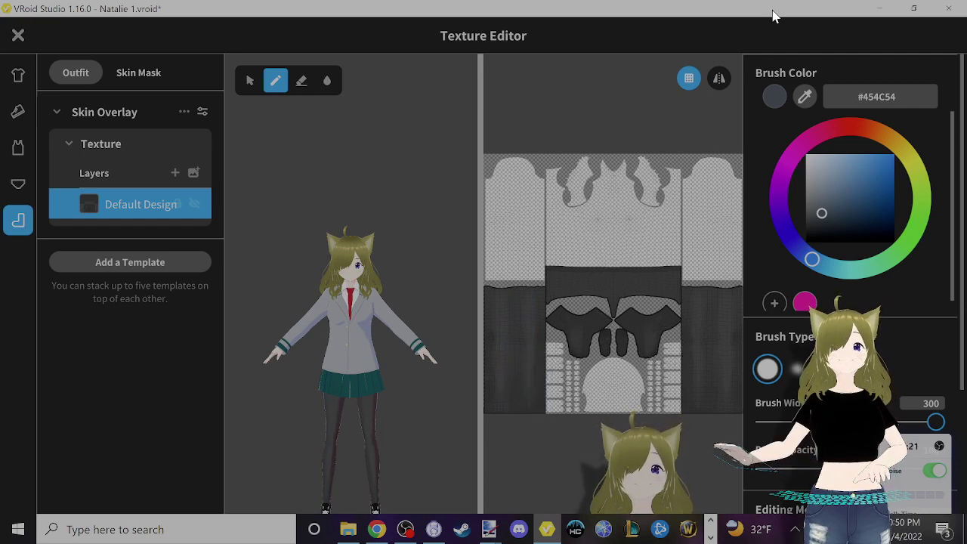
- Hide the mesh guide over the tights texture, and undo the trial strokes made across it
left_click(690, 77)
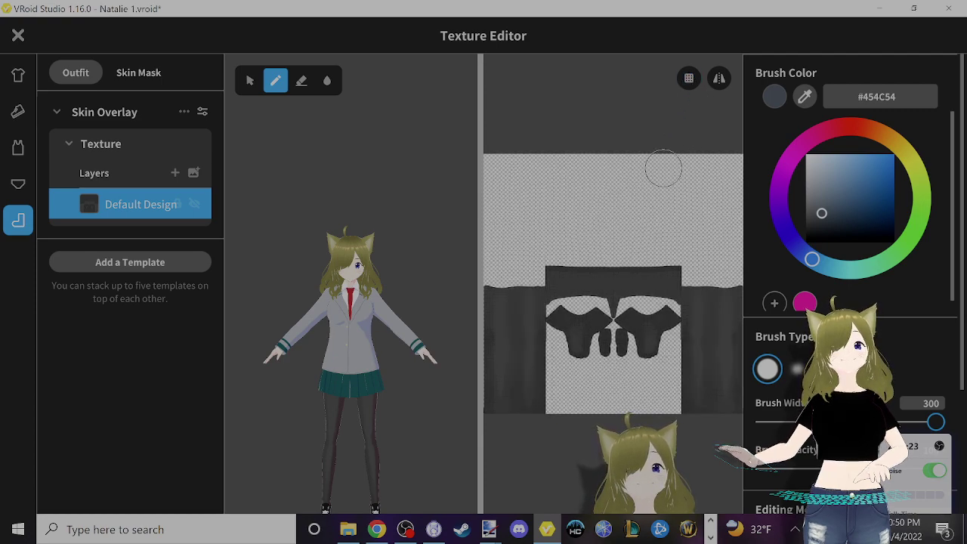
mouse_move(651, 332)
left_mouse_down()
mouse_move(456, 323)
mouse_move(600, 365)
mouse_move(757, 370)
mouse_move(663, 414)
mouse_move(495, 412)
mouse_move(602, 382)
left_mouse_up()
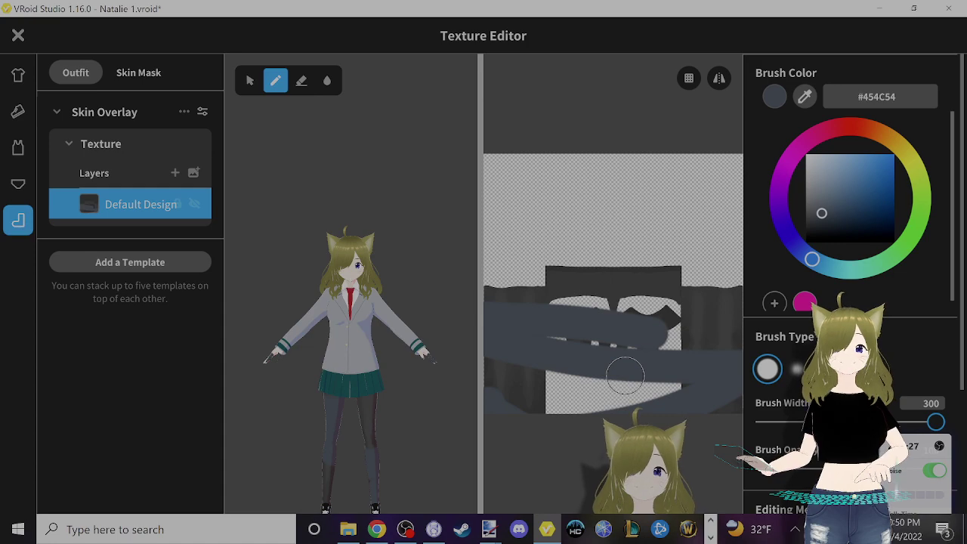
key("ctrl+z")
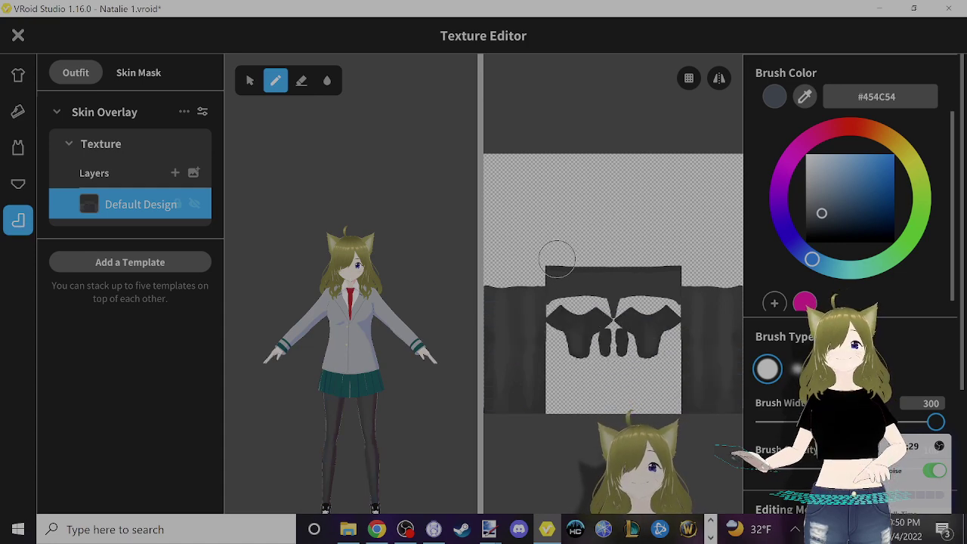
mouse_move(545, 273)
left_mouse_down()
mouse_move(749, 259)
mouse_move(457, 259)
mouse_move(590, 178)
mouse_move(577, 147)
mouse_move(448, 230)
left_mouse_up()
key("ctrl+z")
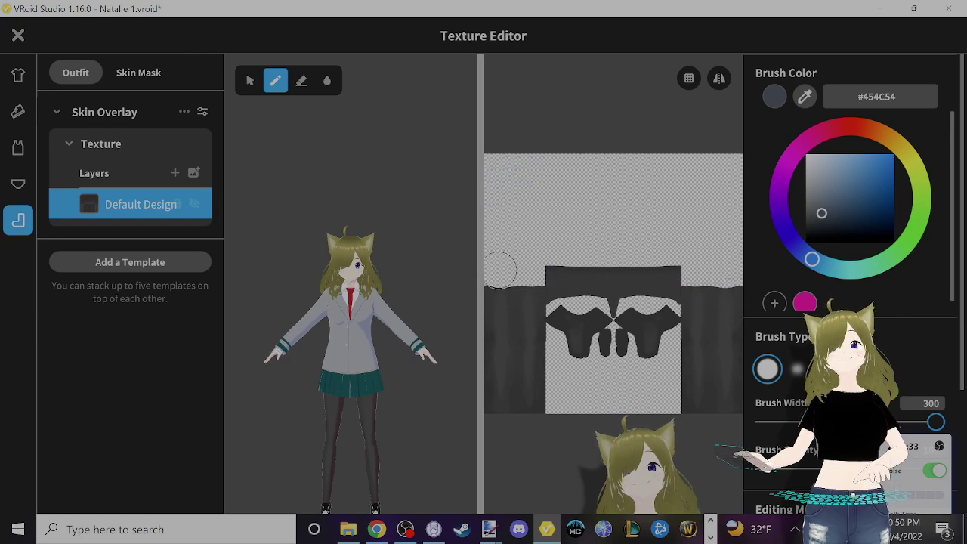
- Paint the waist band and both leg areas of the tights texture grey-blue, down to the foot shapes
left_click_drag(499, 270, 736, 280)
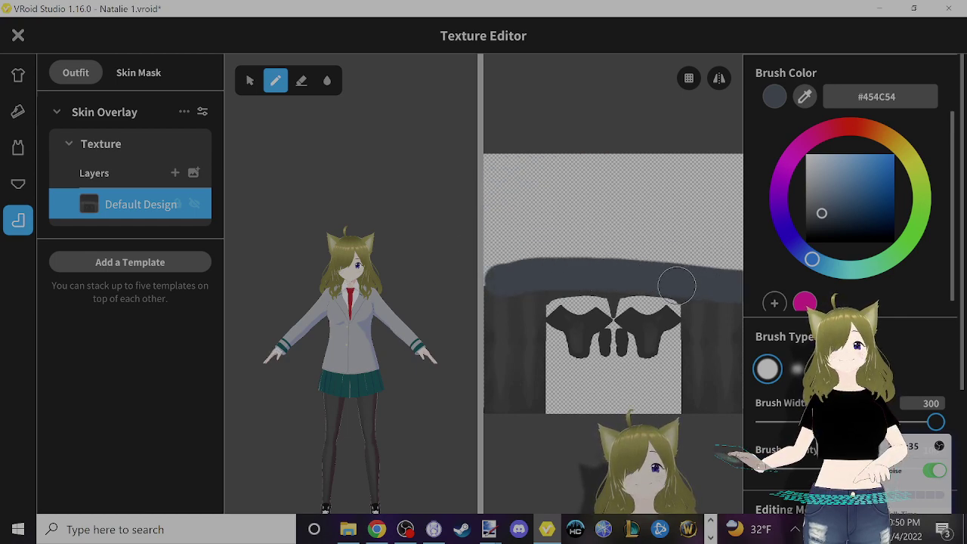
mouse_move(672, 284)
left_mouse_down()
mouse_move(578, 280)
mouse_move(495, 296)
mouse_move(726, 303)
mouse_move(734, 407)
left_mouse_up()
mouse_move(709, 338)
left_mouse_down()
mouse_move(711, 305)
mouse_move(712, 453)
mouse_move(606, 361)
mouse_move(495, 300)
mouse_move(494, 283)
mouse_move(491, 442)
mouse_move(506, 294)
mouse_move(511, 429)
mouse_move(524, 288)
mouse_move(525, 416)
mouse_move(520, 384)
left_mouse_up()
scroll(522, 370, "up", 2)
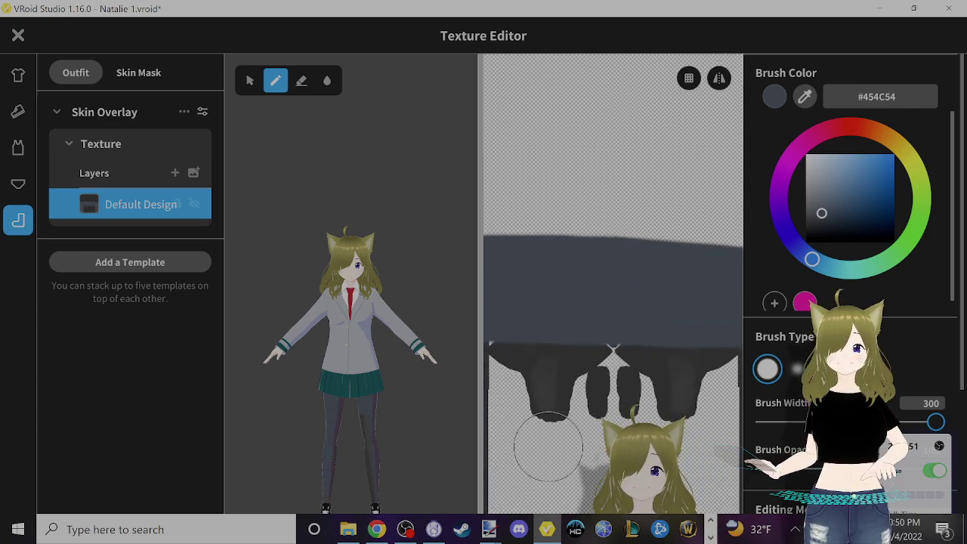
scroll(749, 328, "down", 3)
scroll(715, 330, "down", 1)
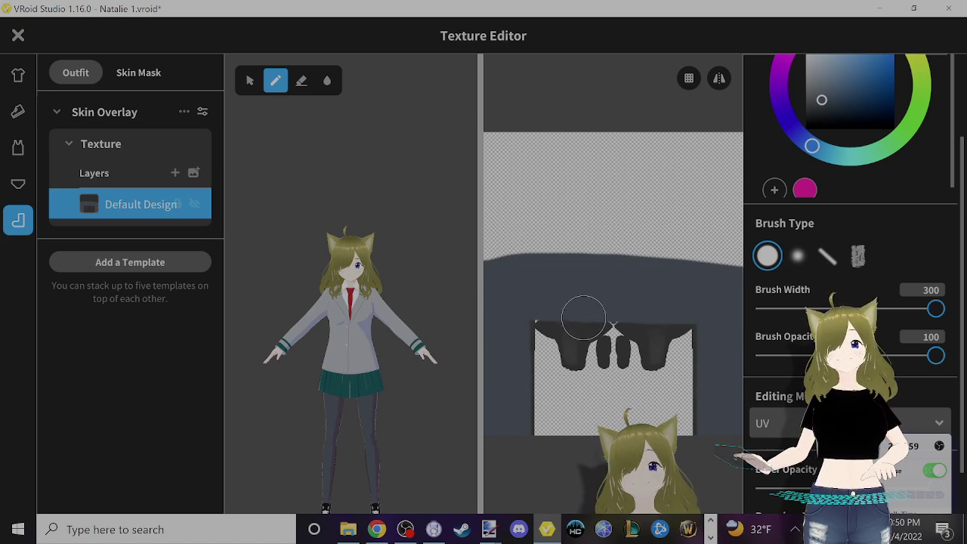
scroll(568, 387, "up", 1)
scroll(567, 386, "up", 1)
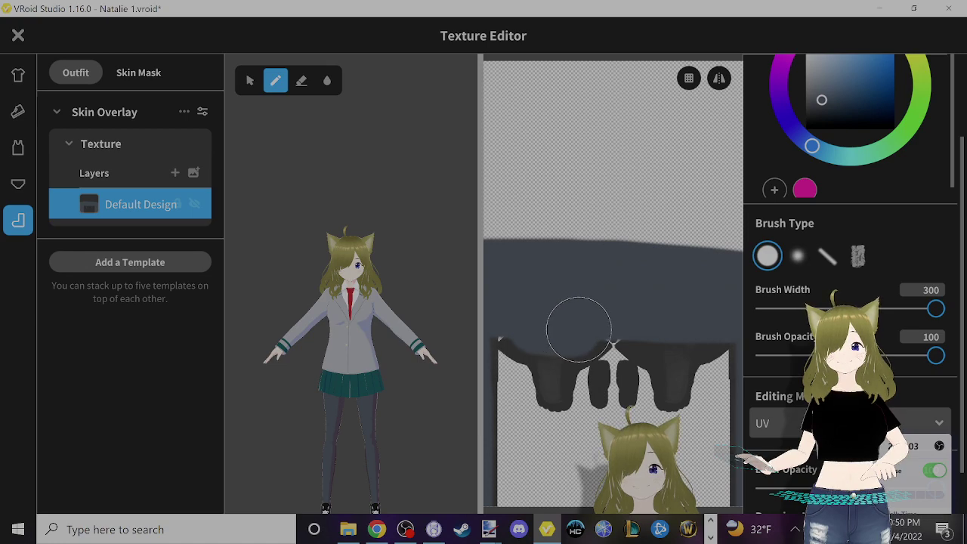
scroll(708, 304, "down", 2)
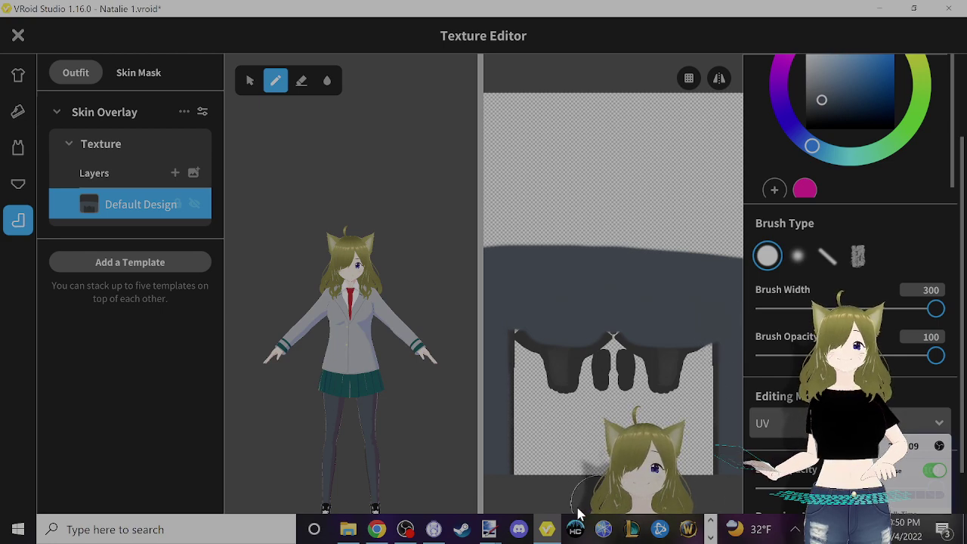
scroll(695, 389, "down", 1)
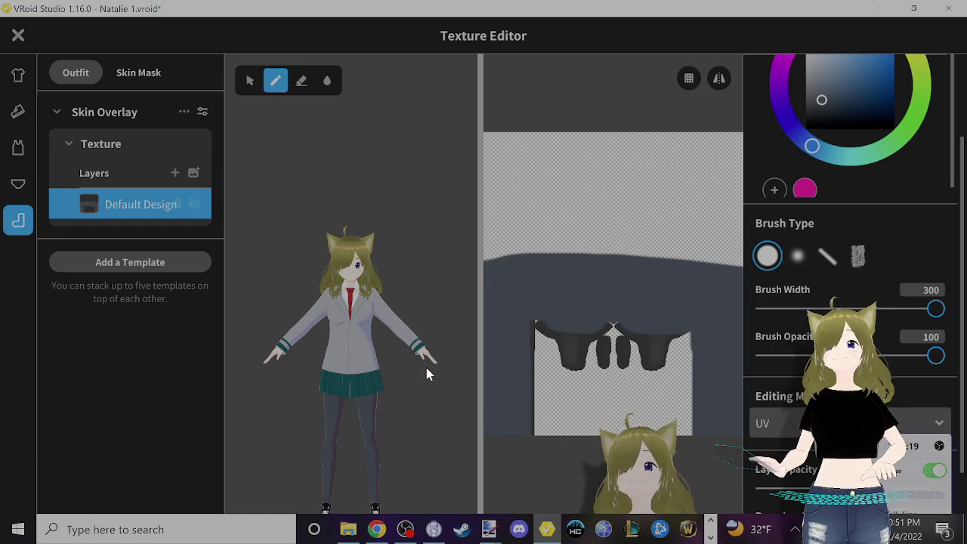
- Paint over the remaining dark edges beside the foot section of the tights texture, turning on mirrored painting for the last ones
right_click_drag(426, 373, 398, 367)
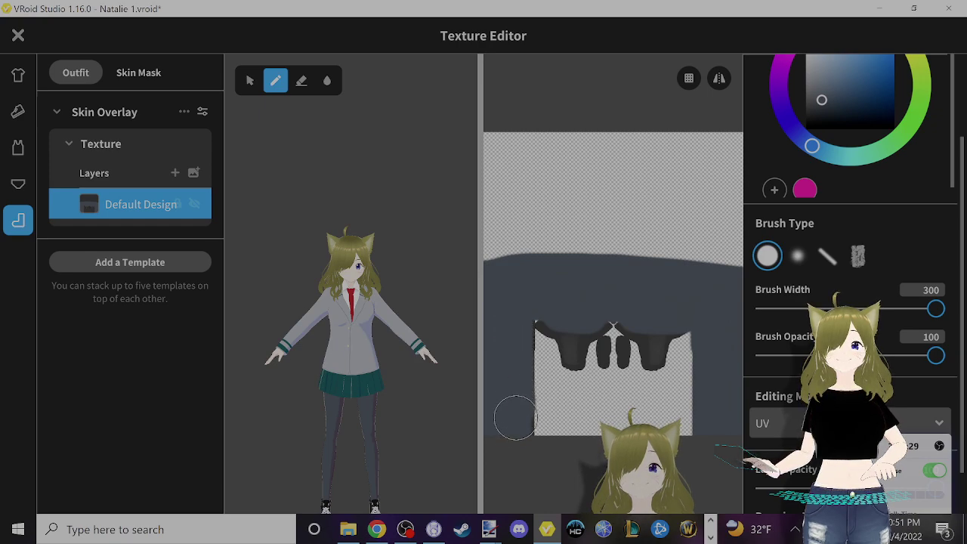
mouse_move(472, 315)
right_mouse_down()
mouse_move(418, 298)
mouse_move(412, 311)
mouse_move(443, 326)
right_mouse_up()
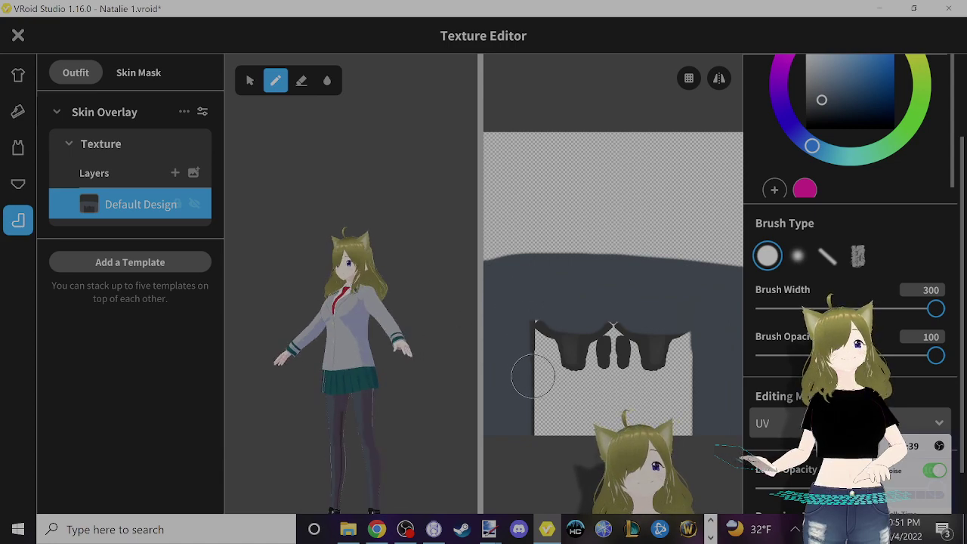
right_click_drag(442, 361, 461, 350)
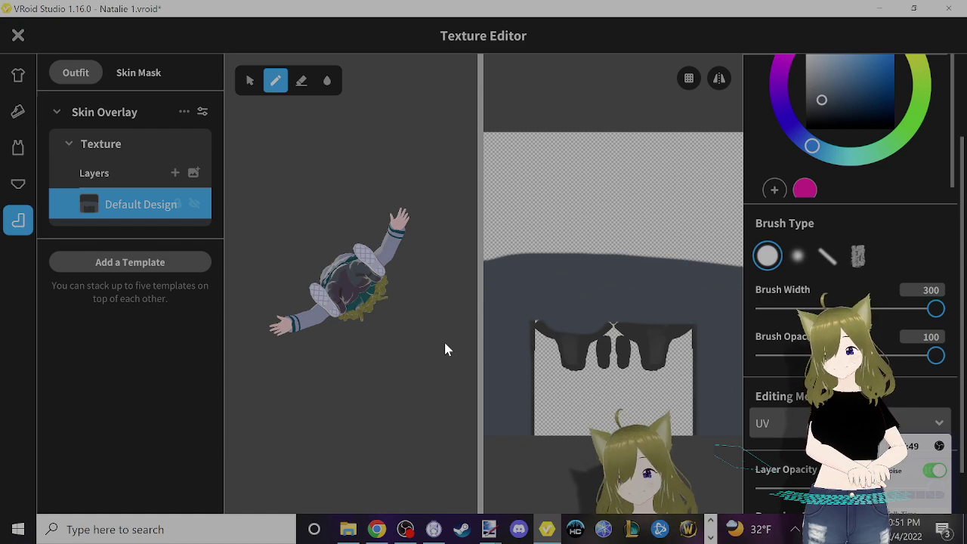
right_click_drag(446, 342, 448, 332)
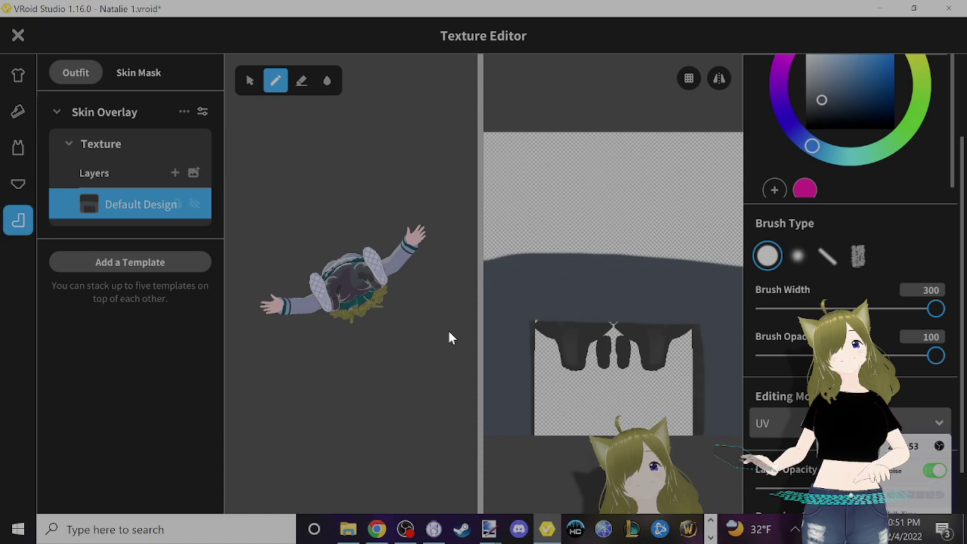
right_click_drag(449, 334, 446, 327)
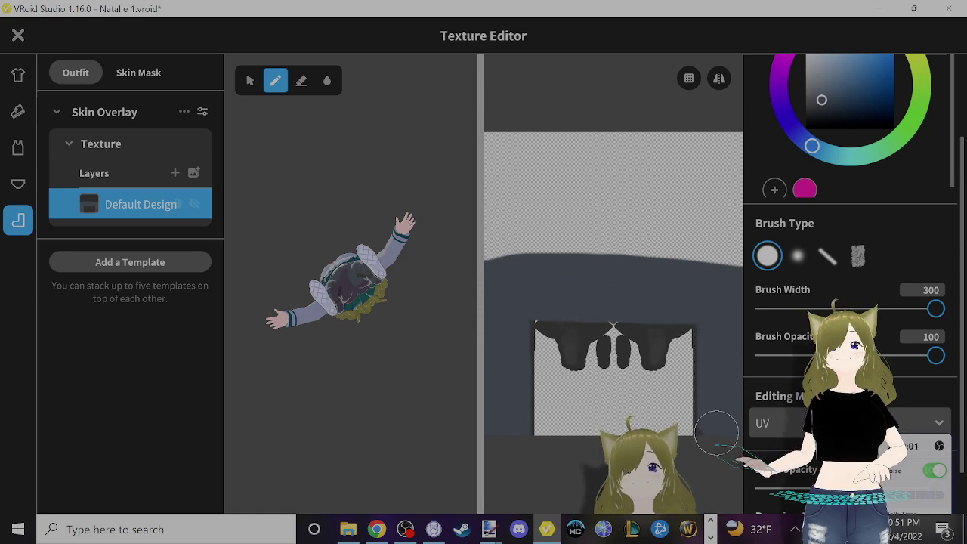
left_click_drag(708, 394, 710, 315)
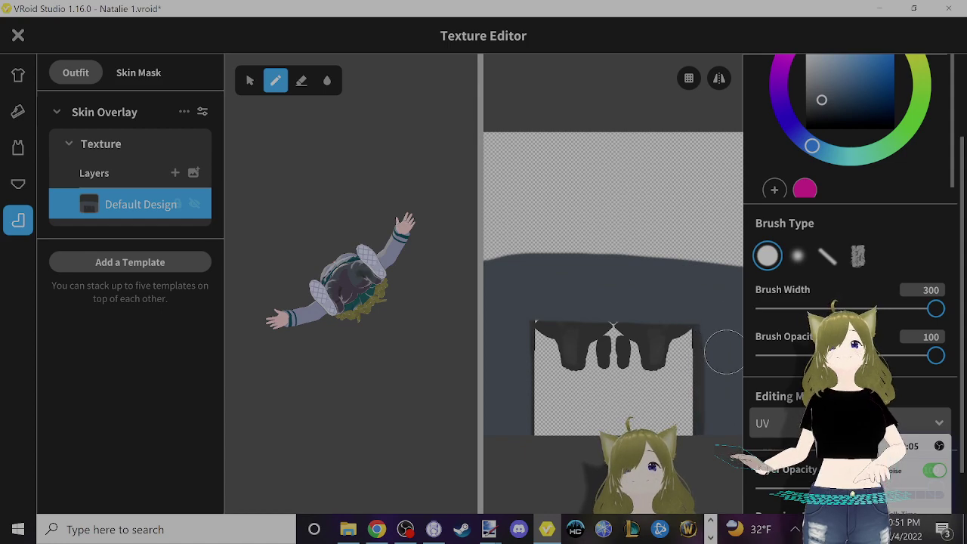
scroll(715, 351, "up", 3)
scroll(716, 370, "down", 3)
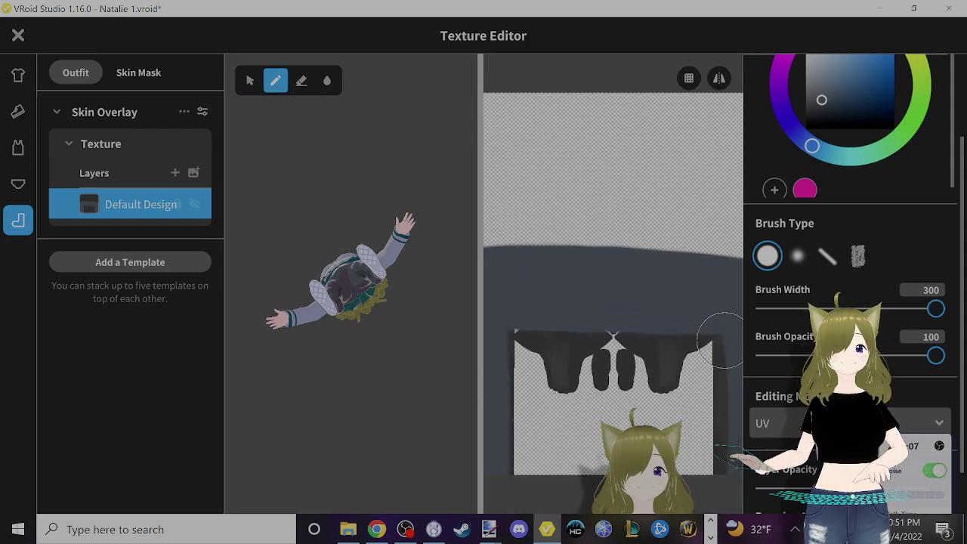
scroll(729, 335, "down", 1)
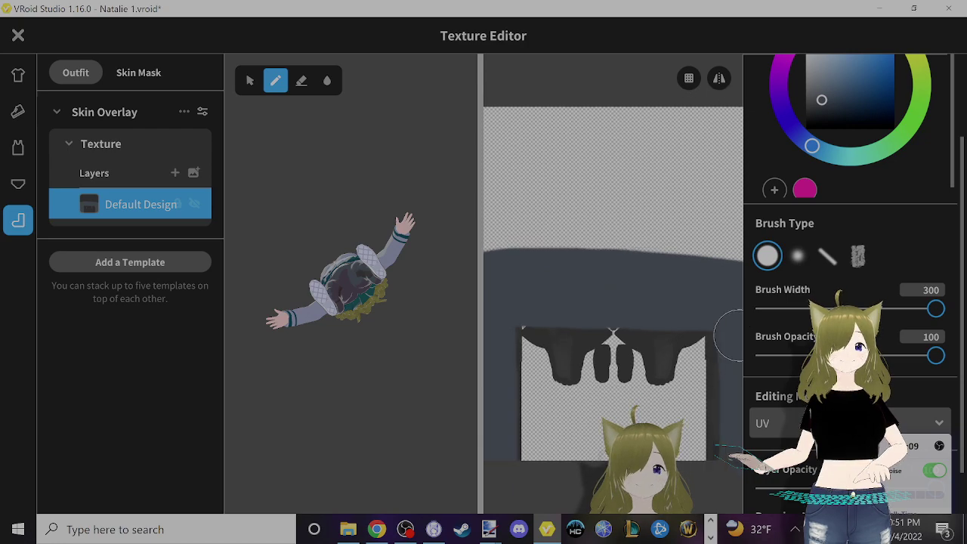
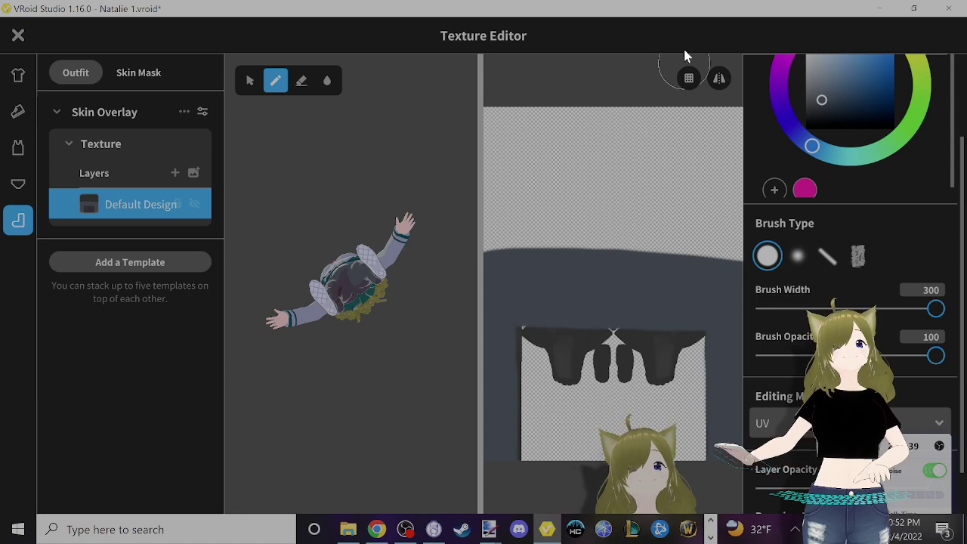
left_click(718, 78)
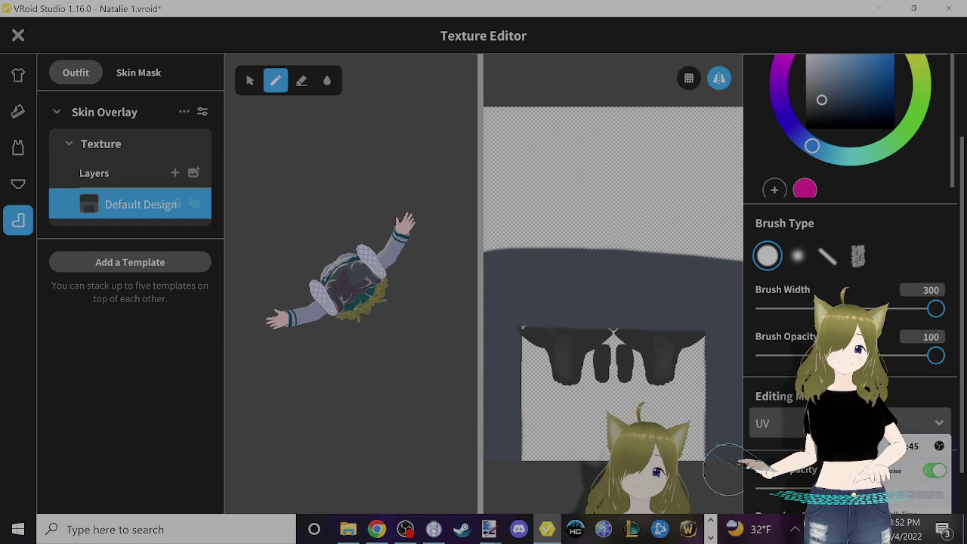
left_click_drag(731, 460, 770, 453)
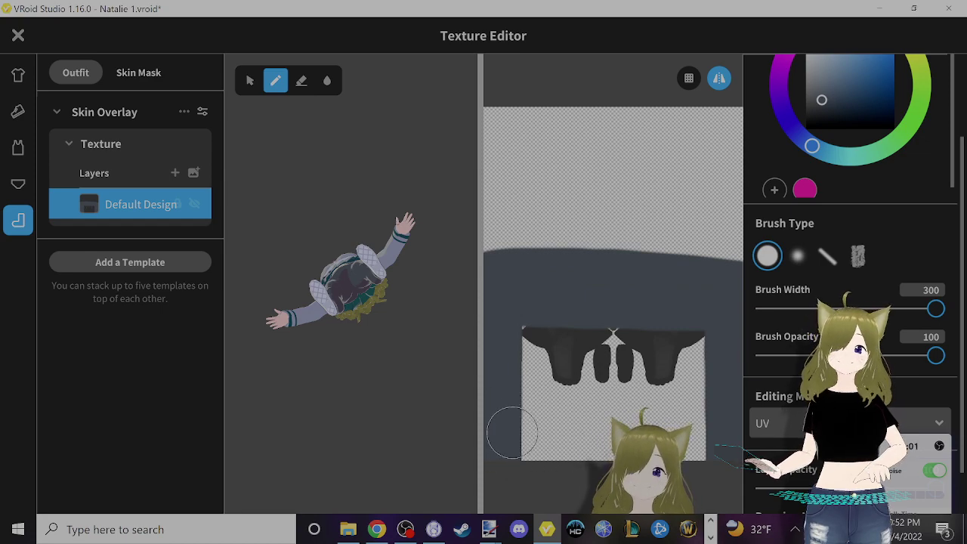
- Reduce the brush width to 181 and try painting the dark foot shapes of the tights texture grey-blue
scroll(510, 459, "up", 1)
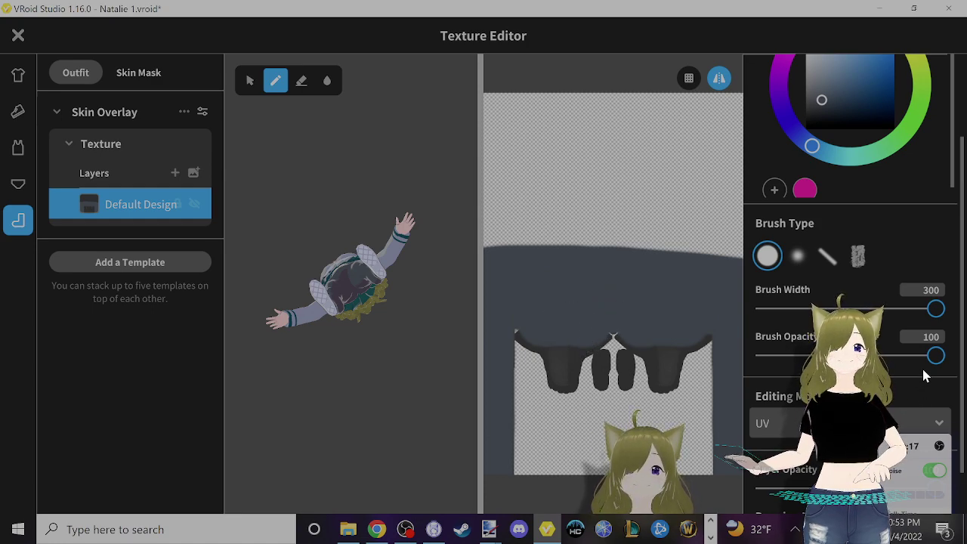
left_click_drag(935, 309, 867, 309)
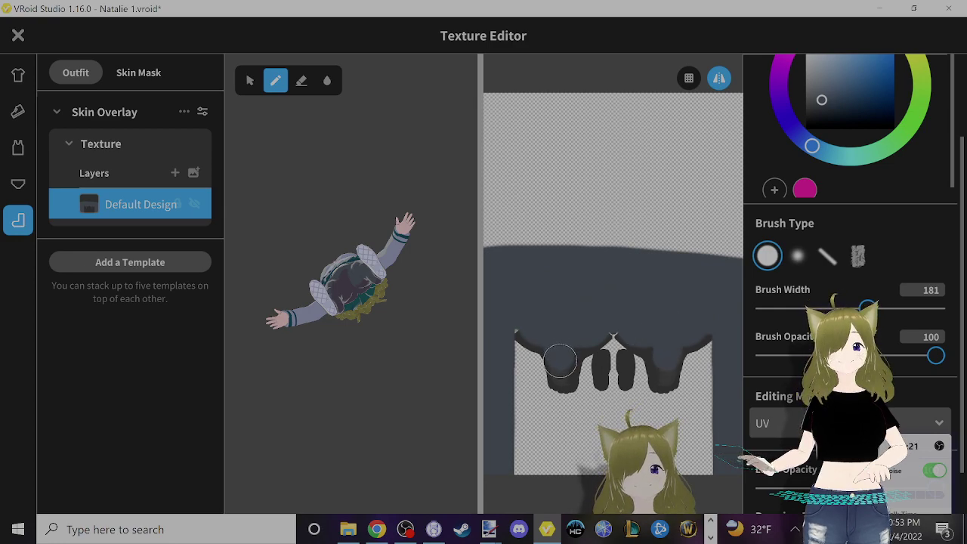
scroll(563, 366, "up", 2)
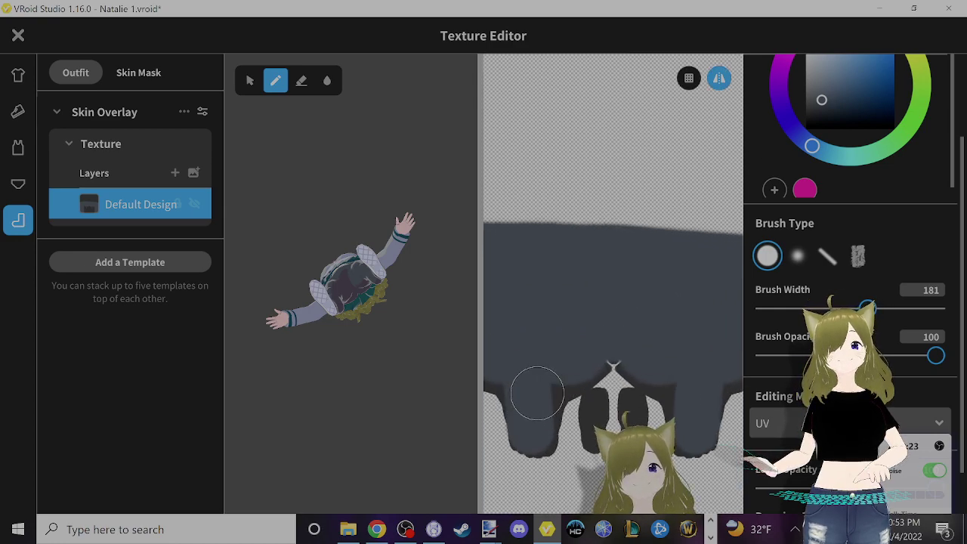
mouse_move(590, 367)
left_mouse_down()
mouse_move(662, 368)
mouse_move(634, 360)
left_mouse_up()
scroll(634, 360, "down", 1)
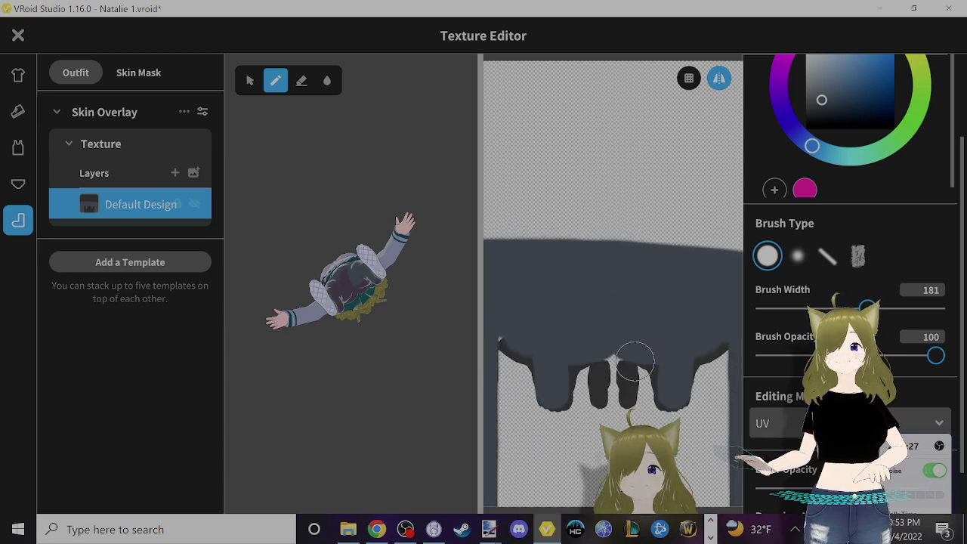
- Erase the spilled grey-blue tights paint from the avatar's hands on the 3D model, working around to the back
right_click_drag(378, 274, 402, 338)
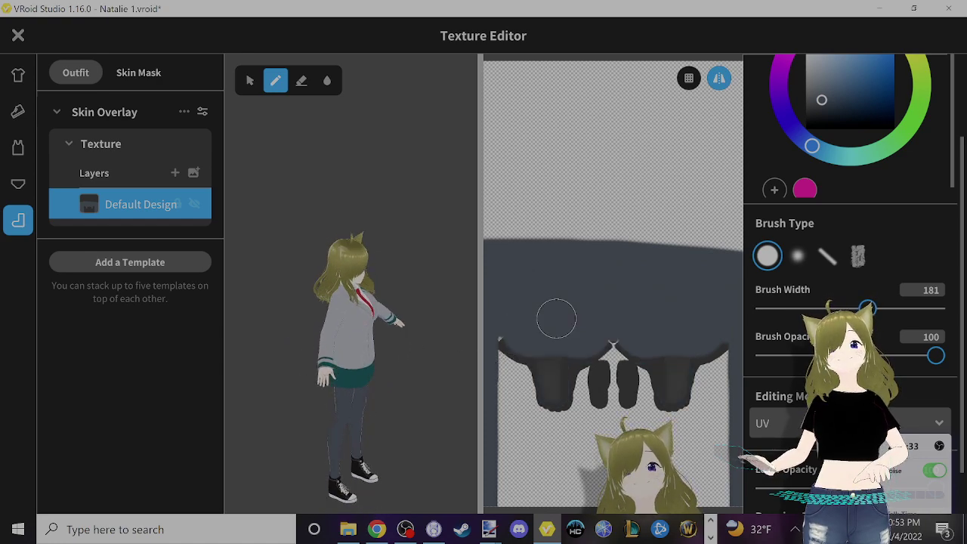
left_click(302, 83)
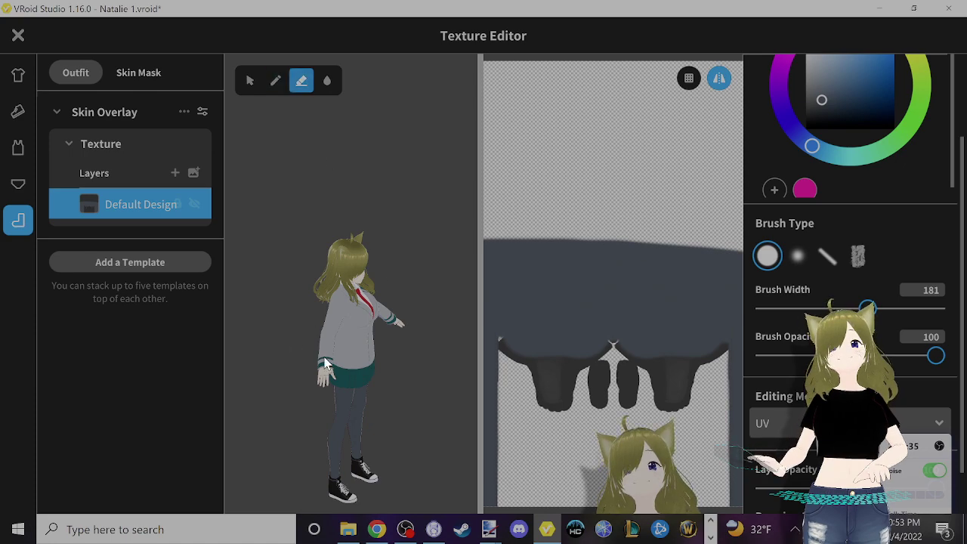
scroll(310, 412, "up", 4)
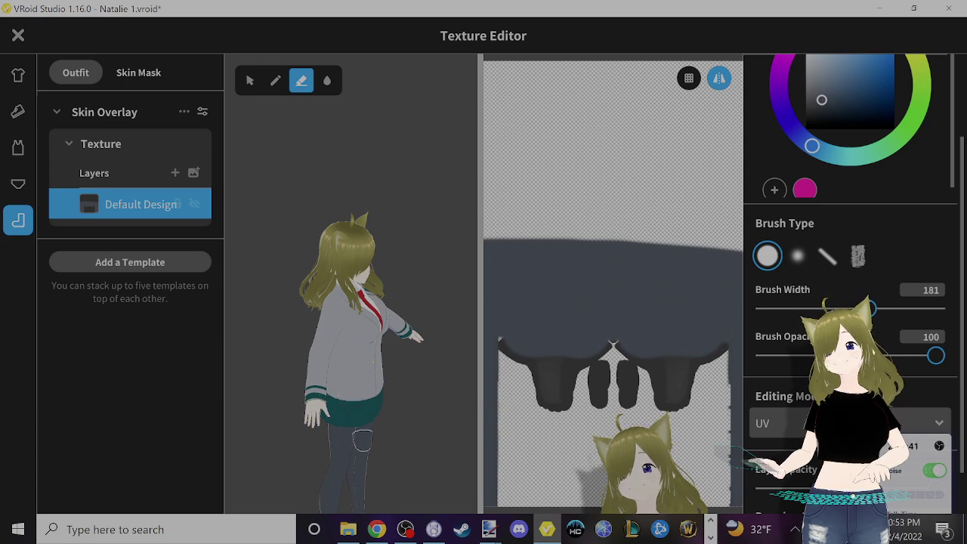
right_click_drag(363, 439, 326, 468)
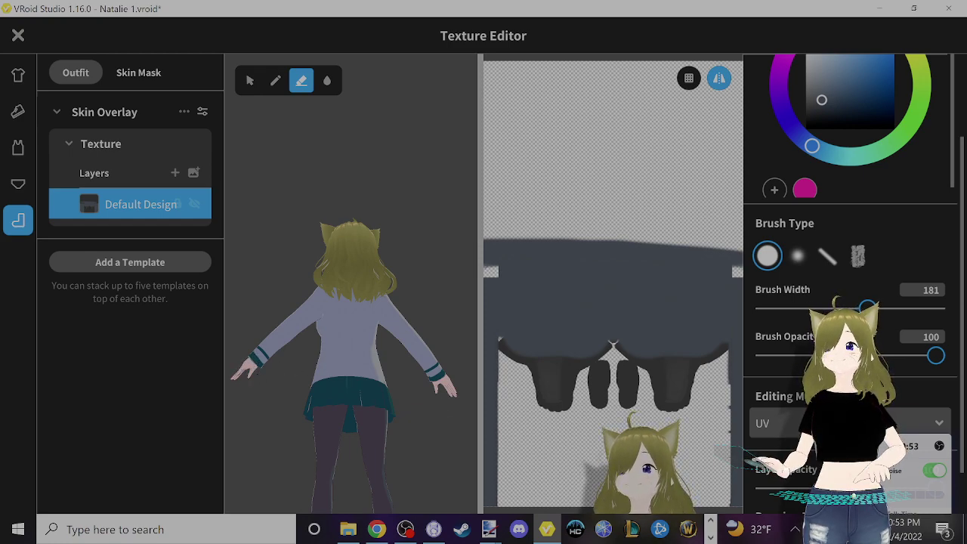
right_click_drag(235, 372, 244, 373)
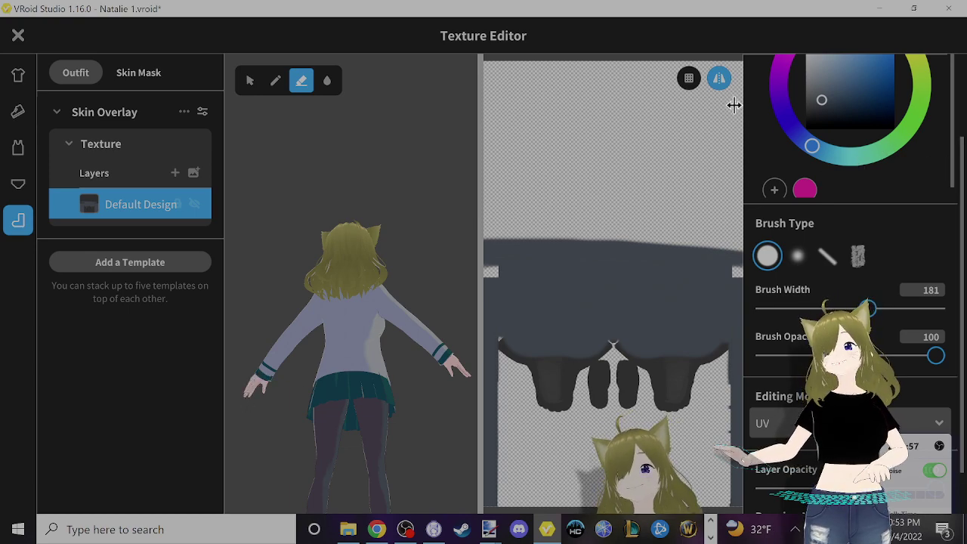
- Paint the dark foot and sole shapes of the tights texture grey-blue with mirrored strokes at width 181
scroll(508, 383, "up", 1)
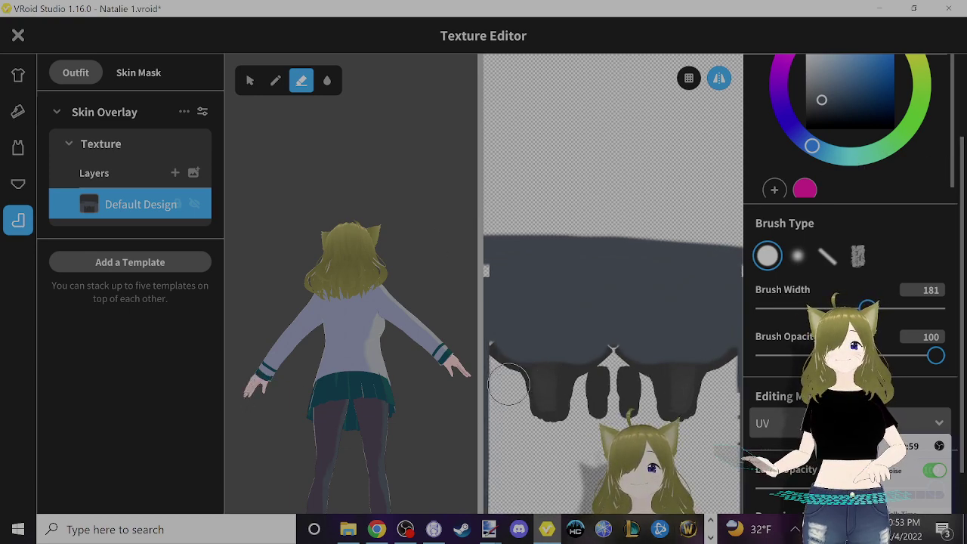
scroll(521, 381, "up", 1)
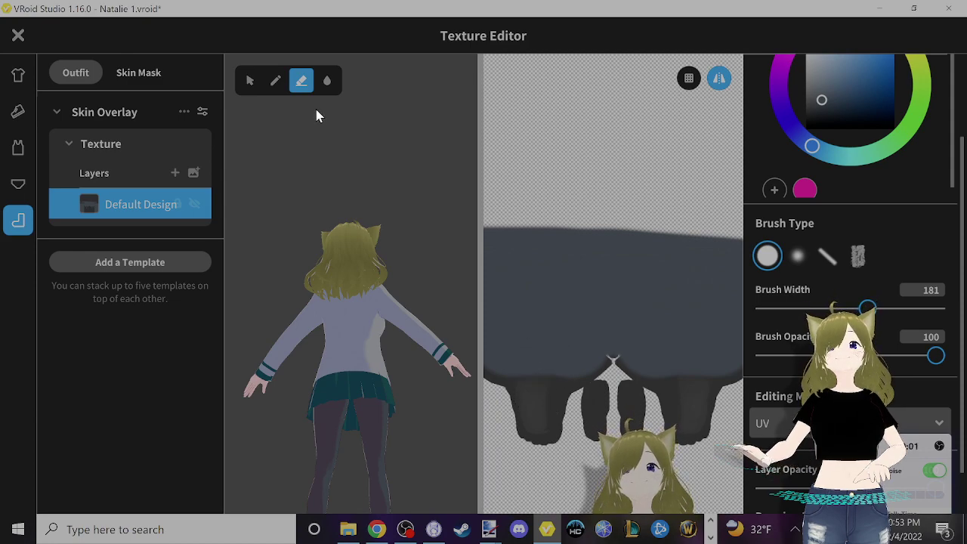
left_click(272, 80)
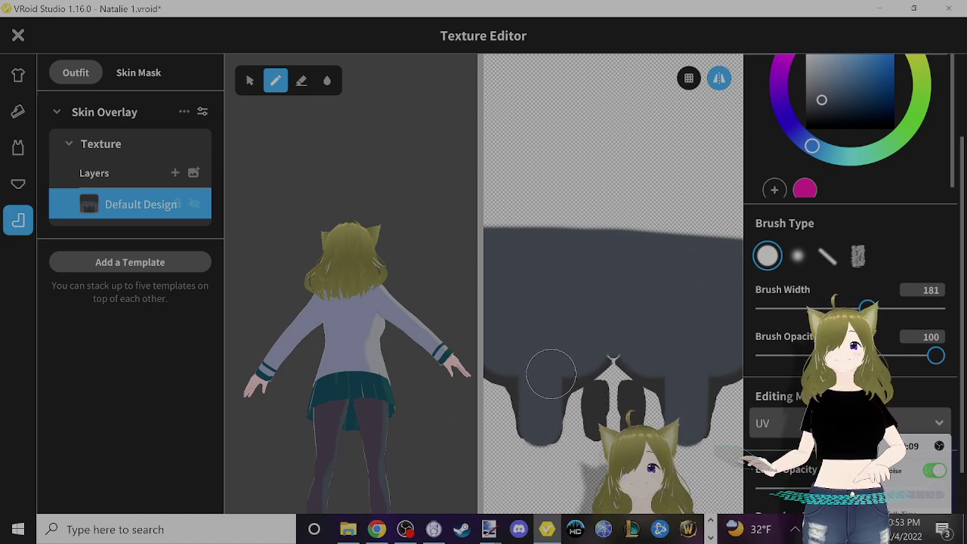
left_click_drag(550, 374, 740, 360)
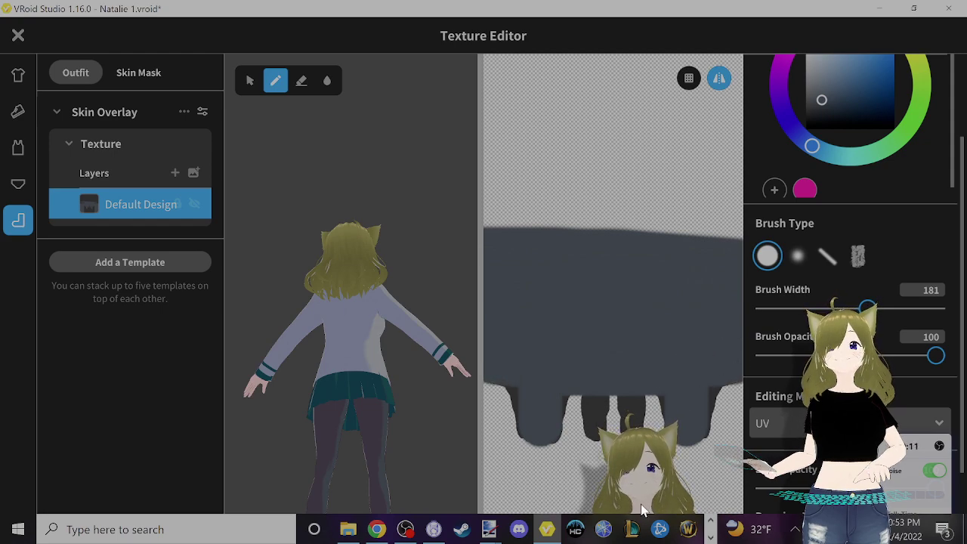
scroll(578, 382, "down", 2)
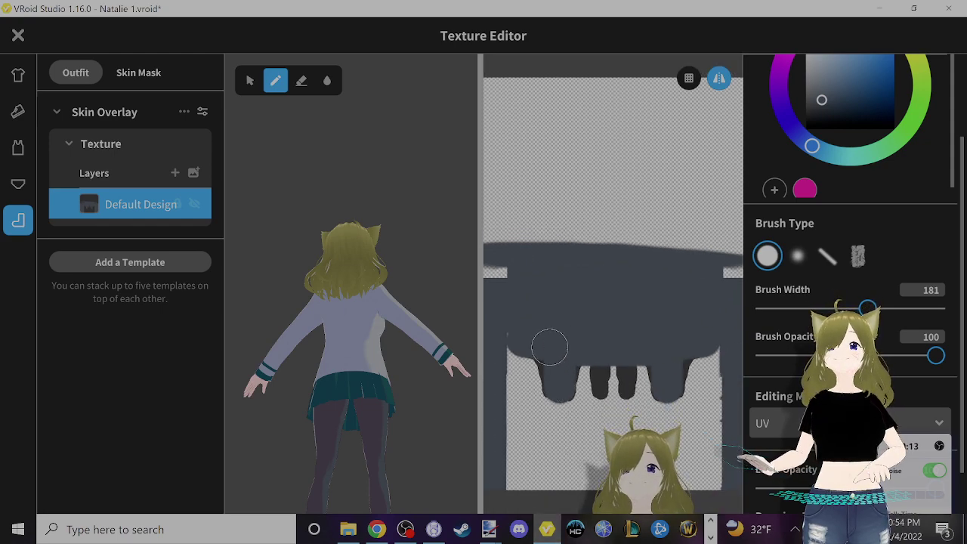
scroll(549, 346, "up", 2)
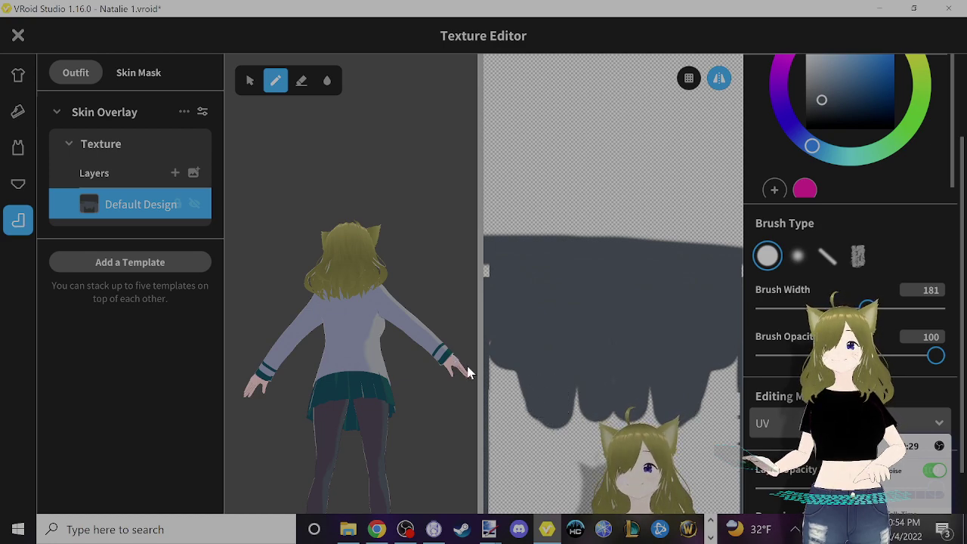
- Erase the remaining tights paint from both of the avatar's hands, and save the tights as a new Socks item
left_click(300, 82)
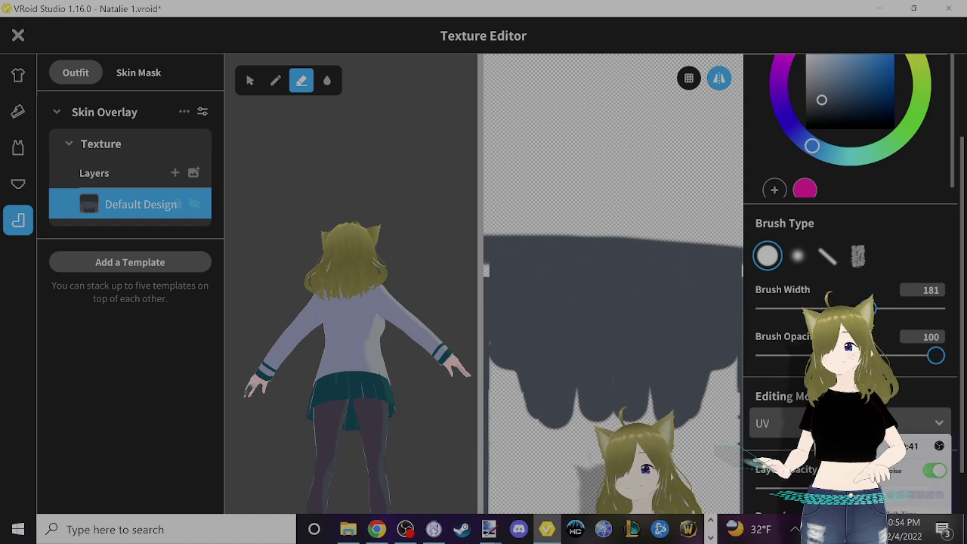
left_click(249, 384)
right_click_drag(249, 383, 446, 353)
left_click(451, 354)
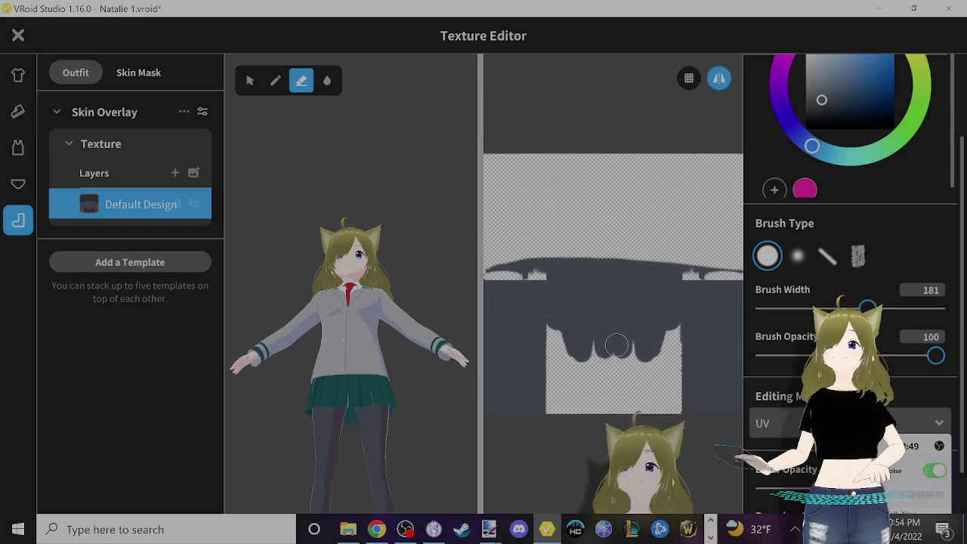
right_click_drag(266, 241, 268, 247)
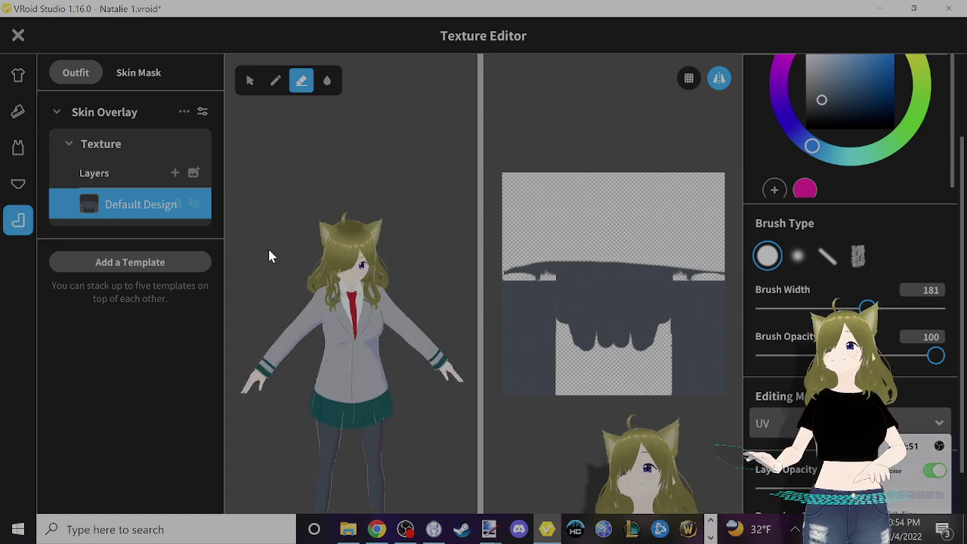
left_click(17, 38)
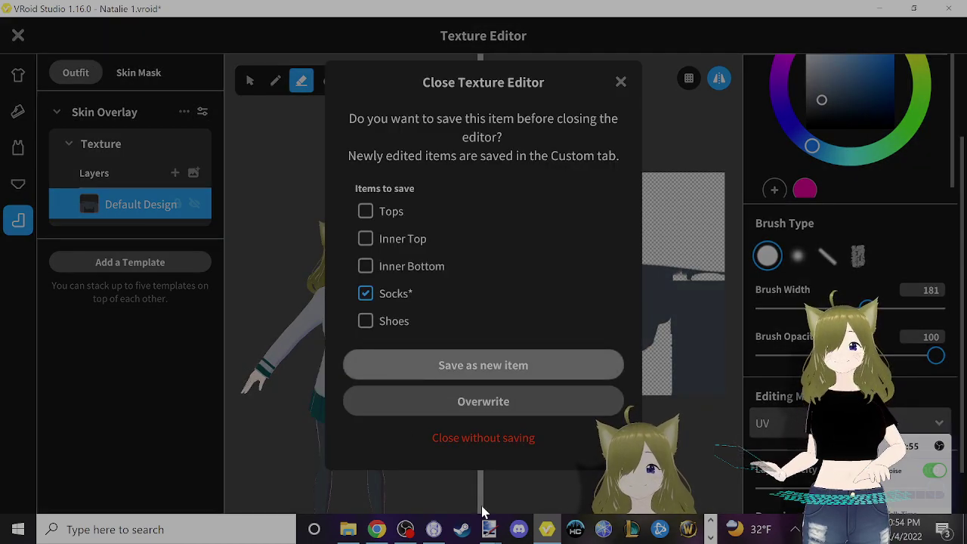
left_click(481, 355)
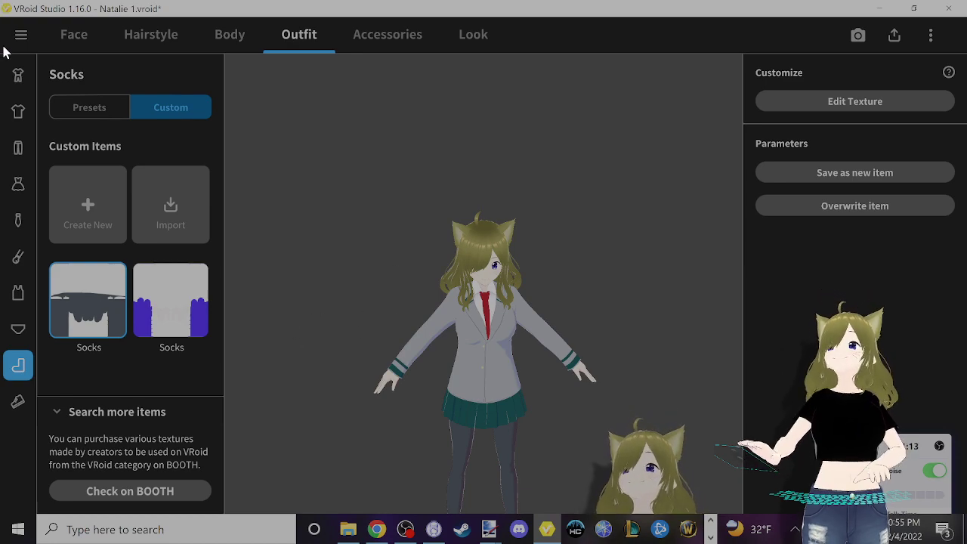
- Put the dark brown loafers from the shoe presets on the avatar
left_click(18, 402)
scroll(198, 284, "up", 2)
scroll(180, 290, "down", 4)
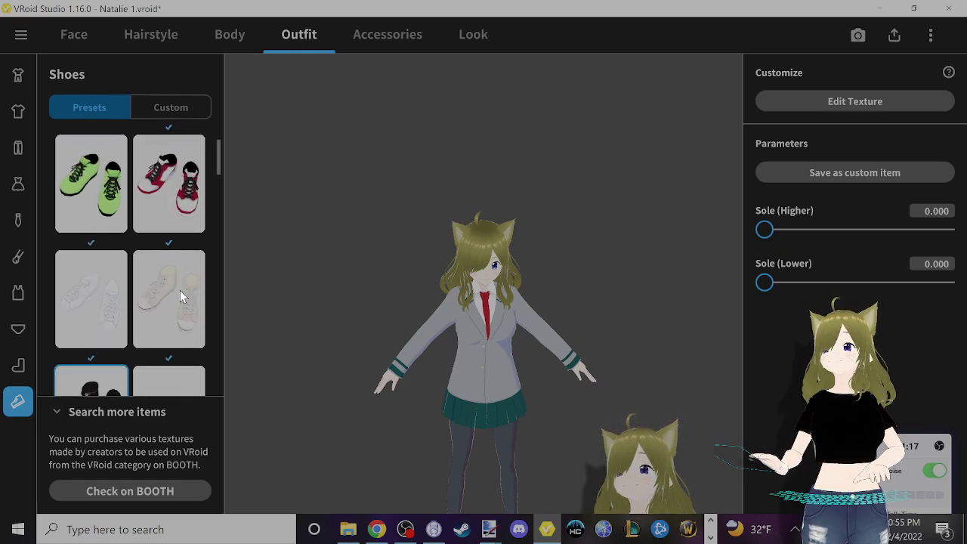
scroll(171, 301, "down", 5)
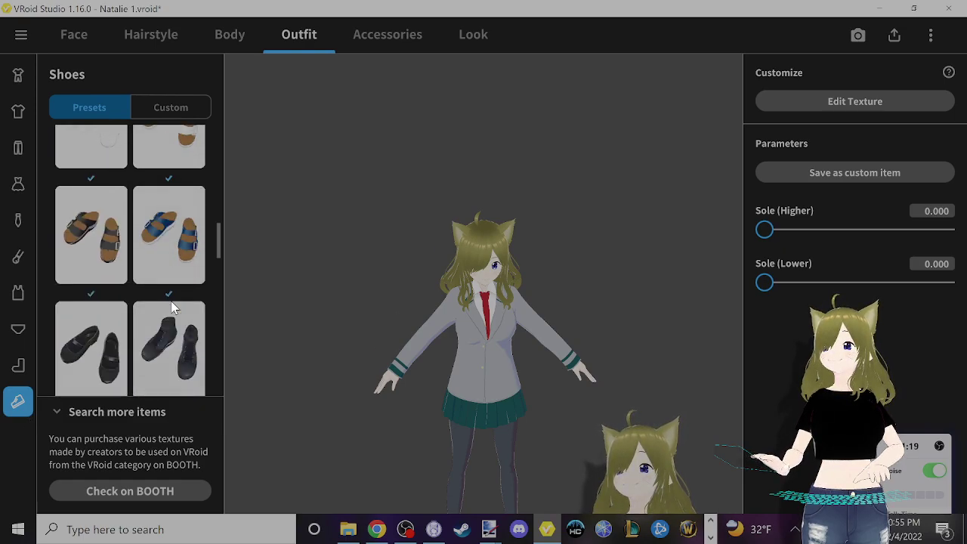
left_click(83, 260)
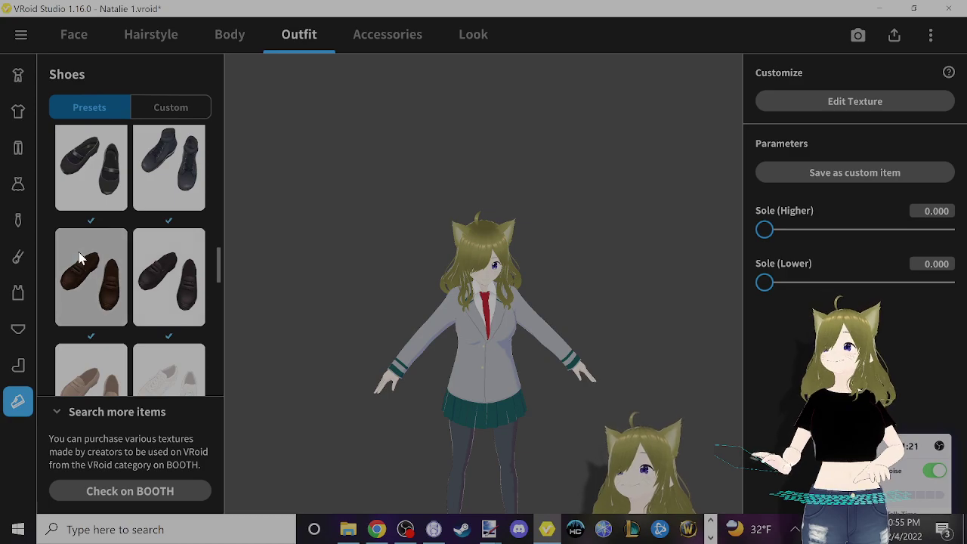
scroll(449, 421, "down", 3)
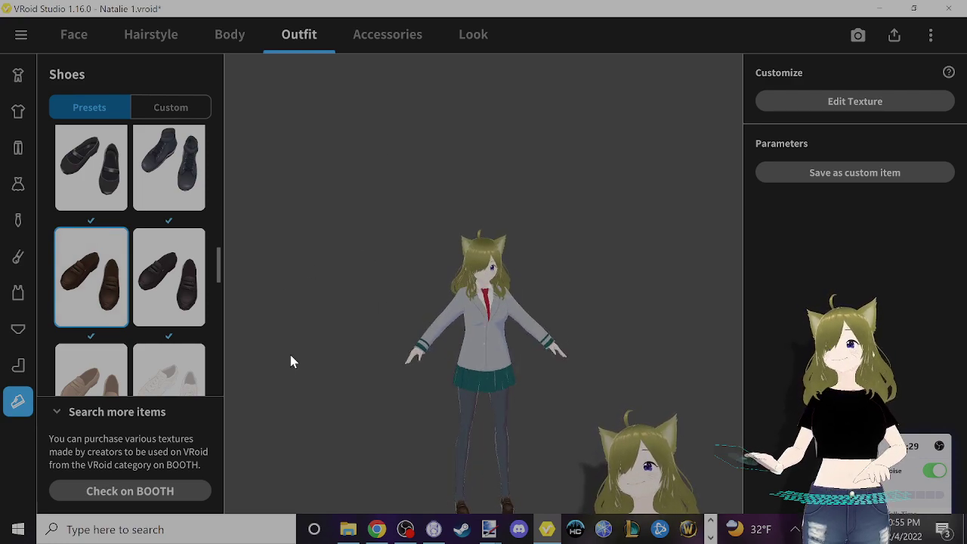
- Switch to the uniform reference picture in paint.net, sample the brown of the character's shoe, and return to VRoid Studio
mouse_move(487, 530)
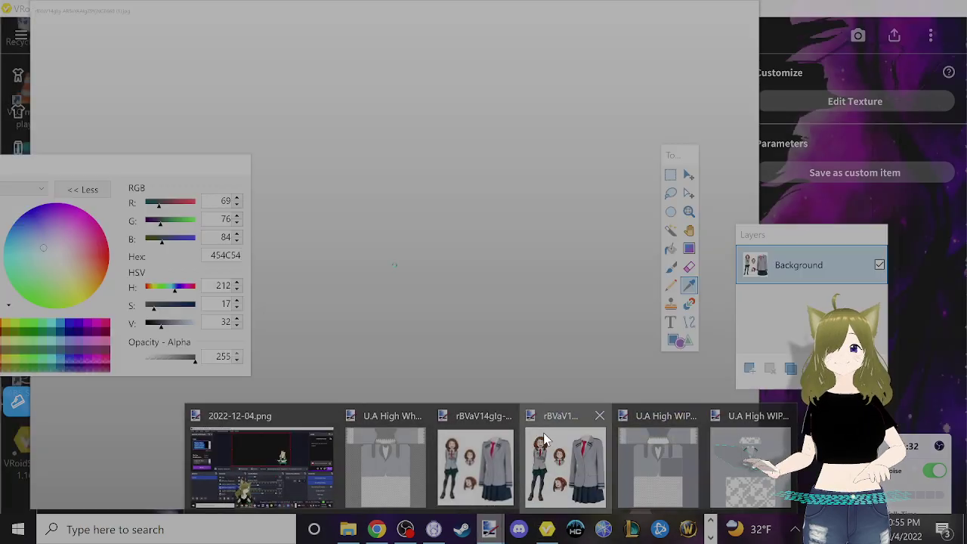
left_click(470, 498)
scroll(449, 420, "down", 5, "ctrl")
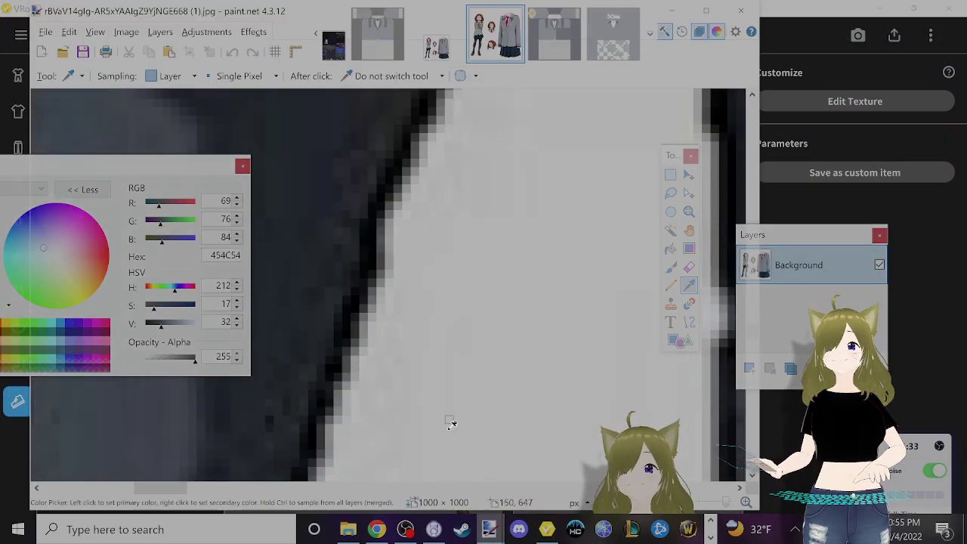
scroll(441, 429, "down", 5)
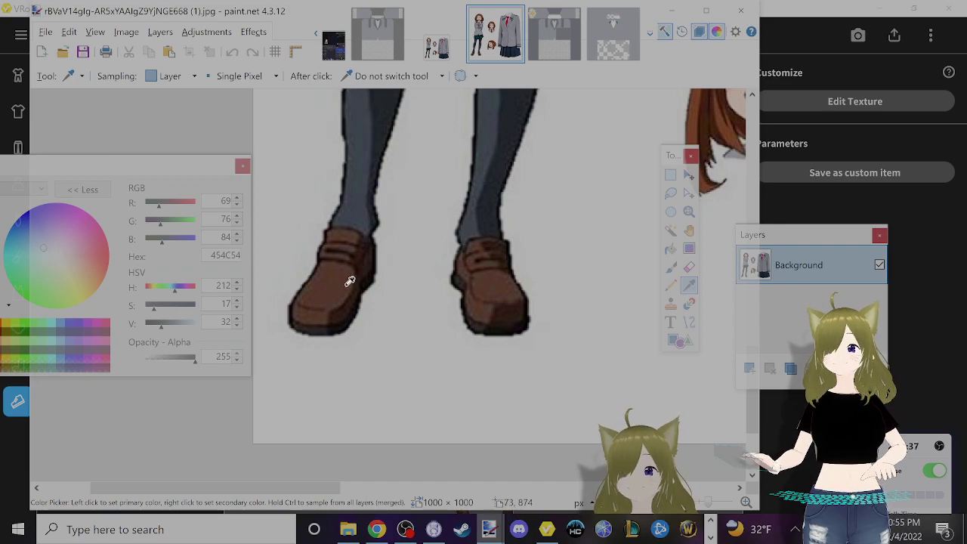
key("alt+Tab")
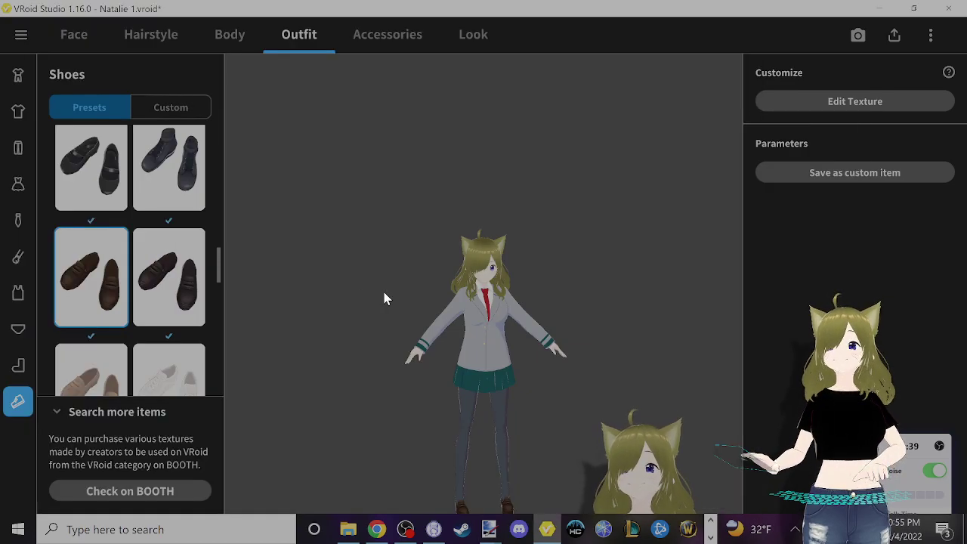
key("alt+Tab")
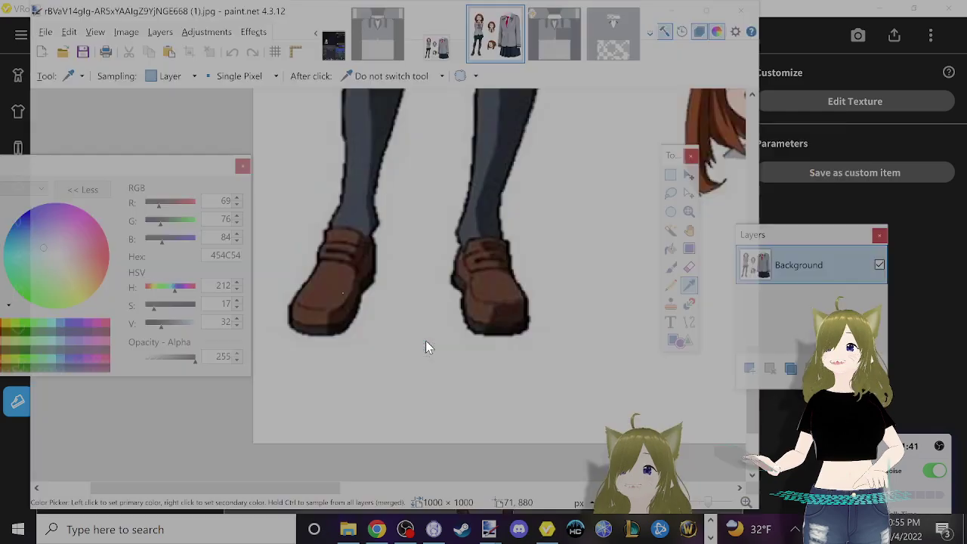
left_click(336, 284)
key("alt+Tab")
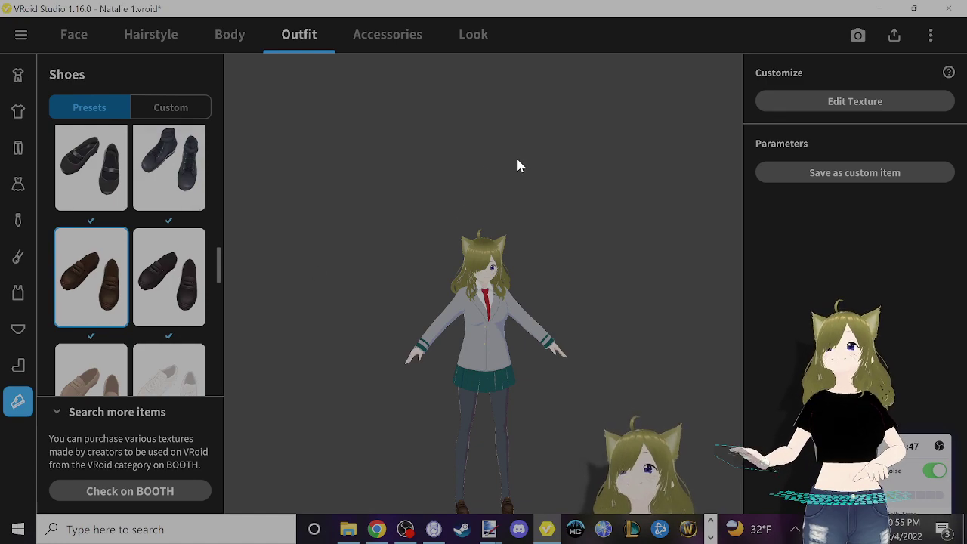
- Open the loafers texture for editing, and undo the trial strokes painted across it in #333333
left_click(878, 106)
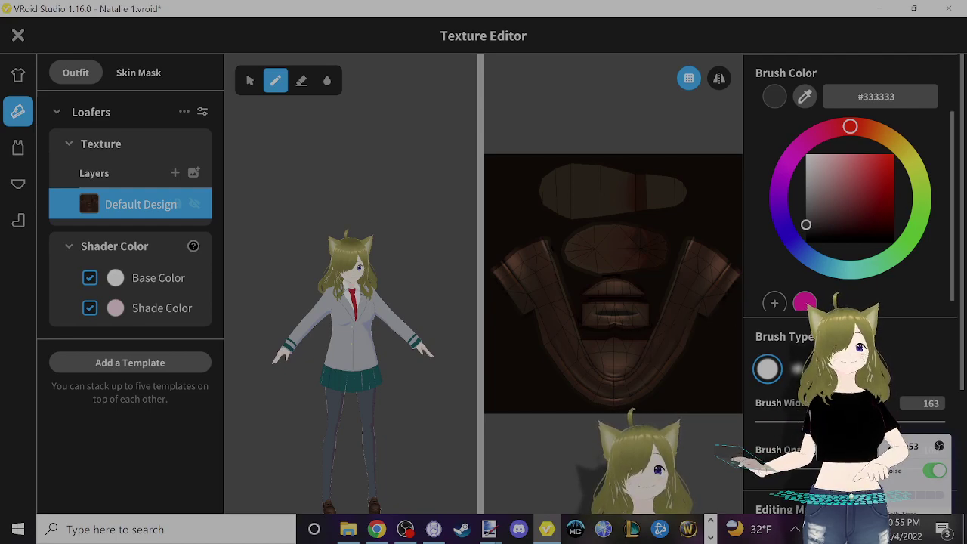
mouse_move(539, 340)
left_mouse_down()
mouse_move(593, 313)
mouse_move(622, 242)
mouse_move(650, 414)
mouse_move(641, 208)
mouse_move(562, 334)
mouse_move(662, 345)
mouse_move(615, 144)
mouse_move(568, 341)
mouse_move(711, 353)
left_mouse_up()
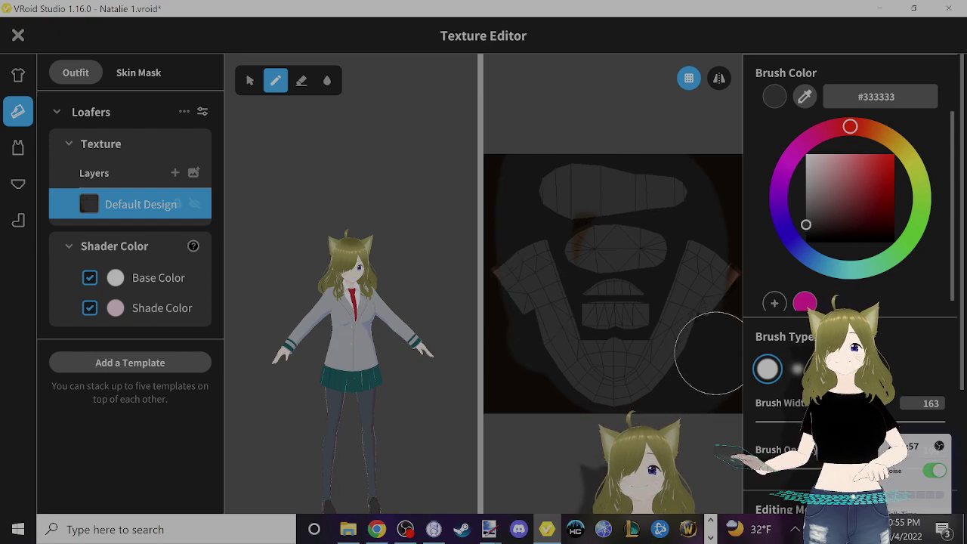
key("ctrl+z")
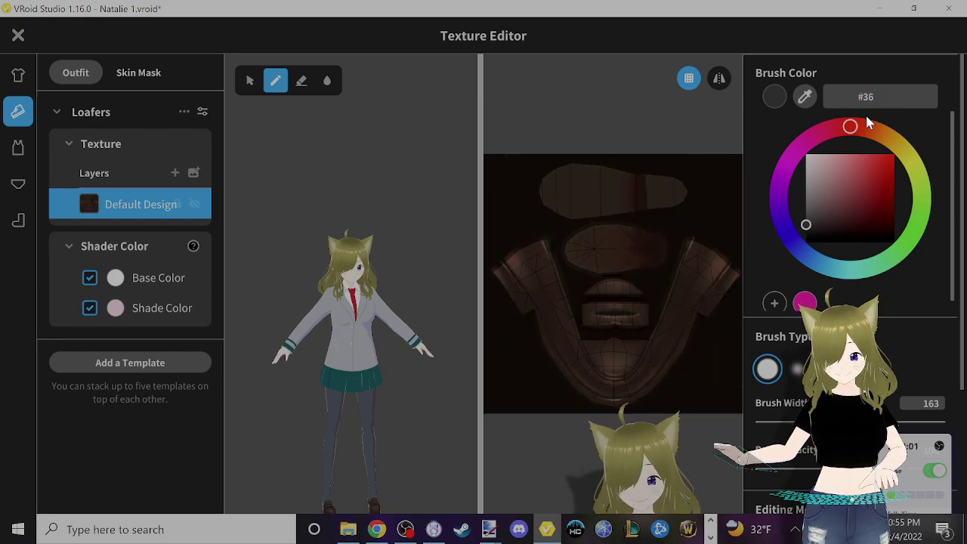
- Set the brush colour to #360403 and paint over most of the loafers texture with it at width 163
type("03")
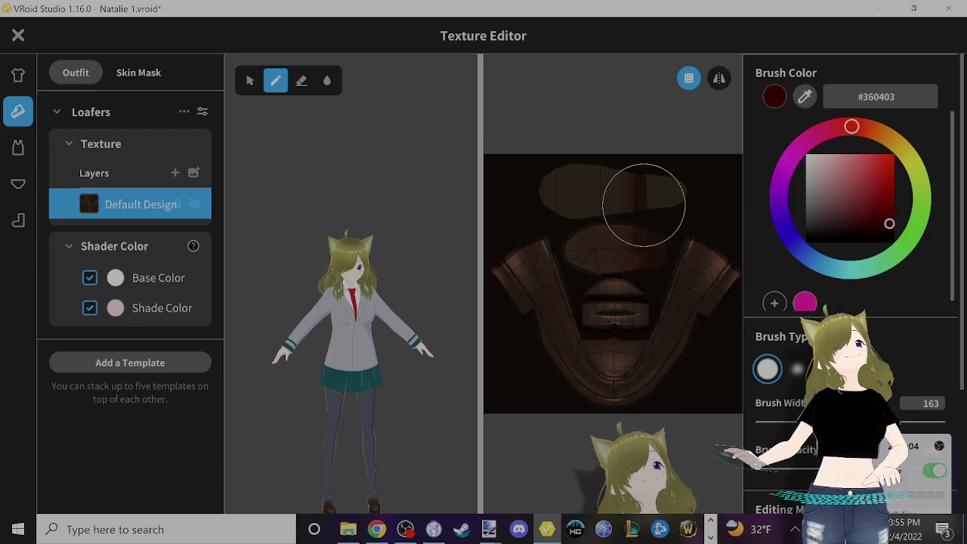
mouse_move(643, 207)
left_mouse_down()
mouse_move(529, 262)
mouse_move(594, 430)
mouse_move(596, 205)
mouse_move(627, 398)
mouse_move(580, 182)
mouse_move(628, 287)
mouse_move(642, 362)
mouse_move(676, 219)
left_mouse_up()
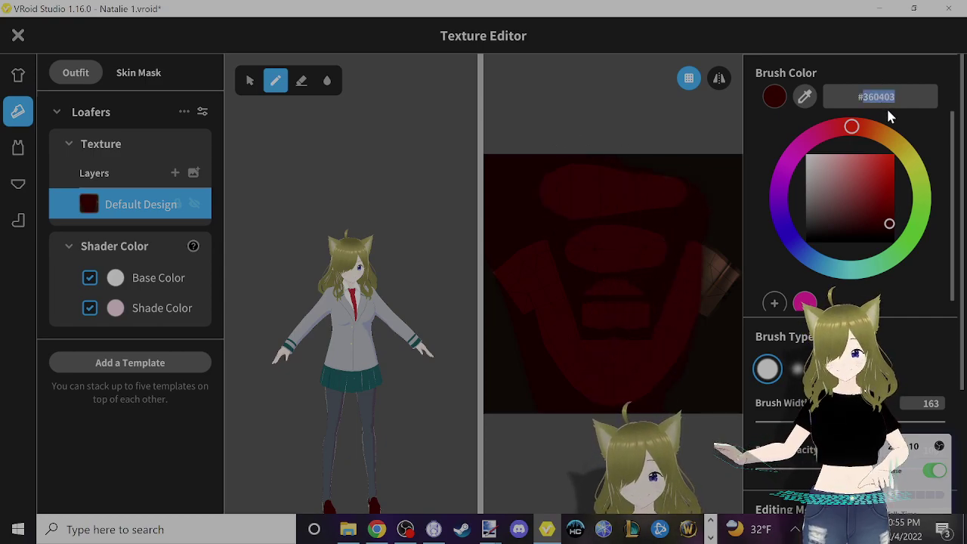
- Undo the #360403 paint on the loafers texture, then set the brush colour to #604031 and paint over the whole texture with it
key("ctrl+z")
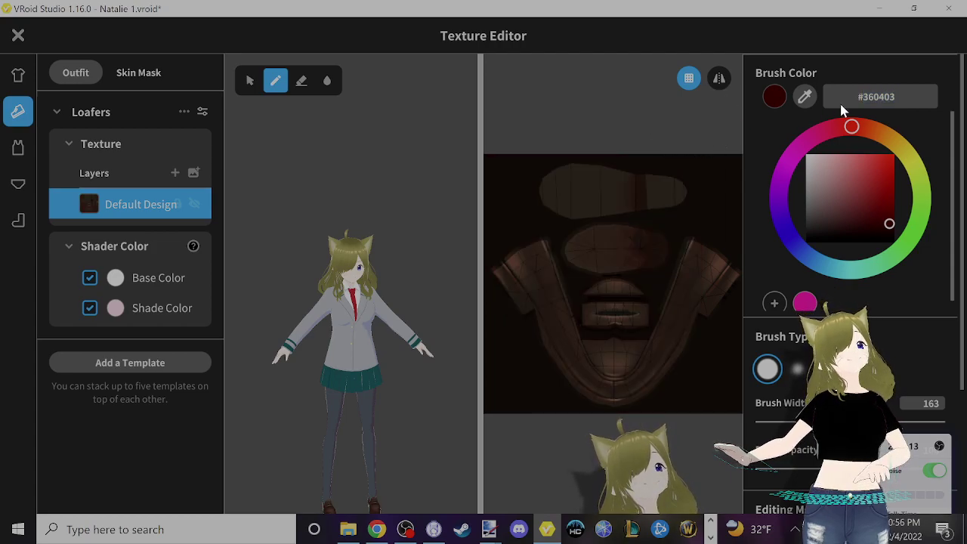
left_click(872, 100)
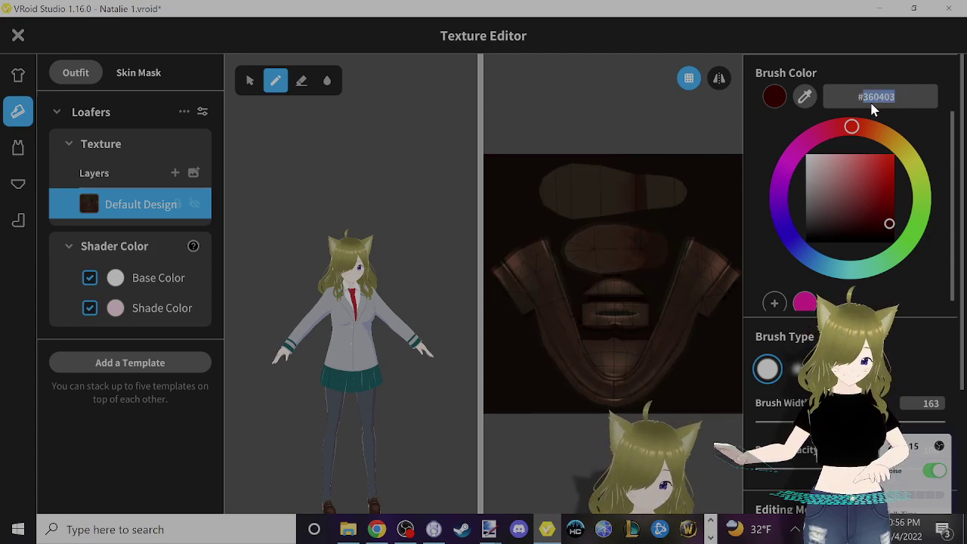
type("#6040")
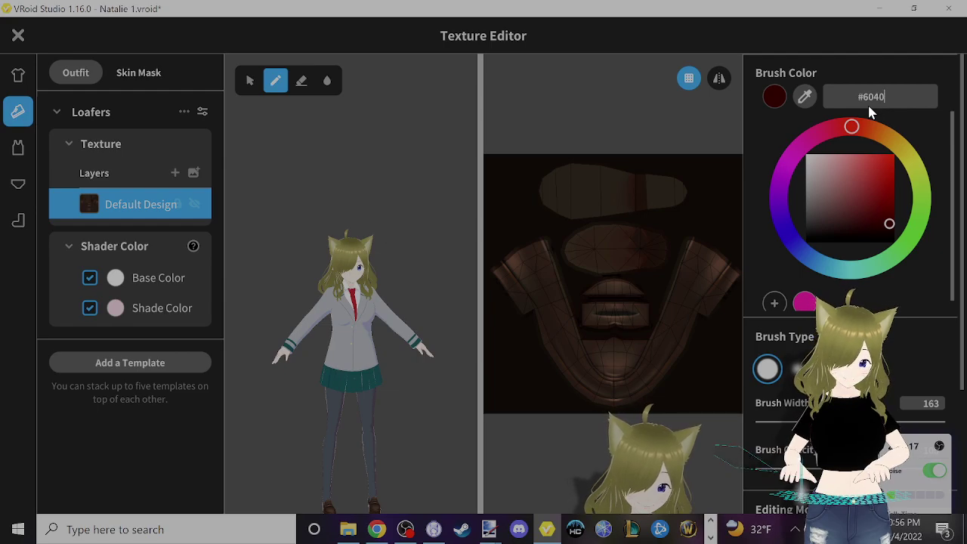
type("31")
key("Return")
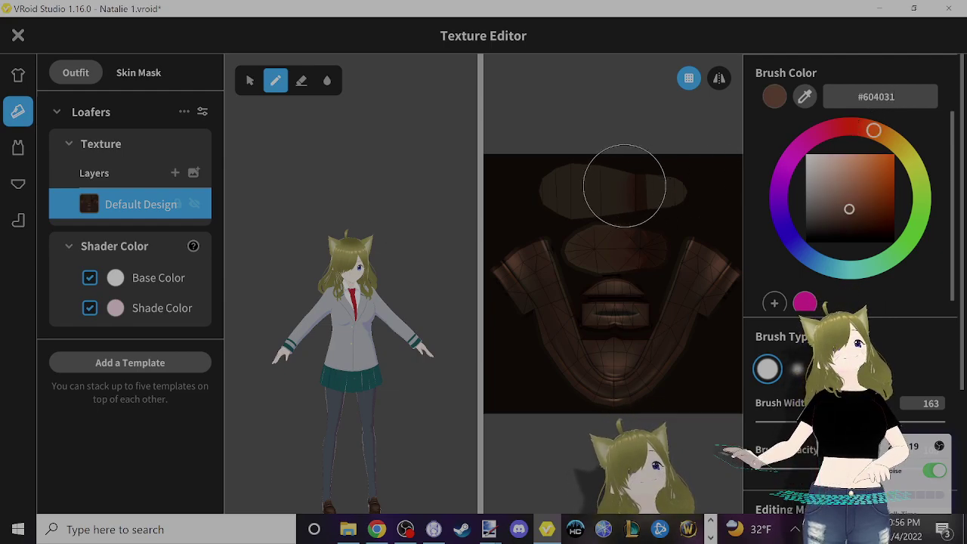
mouse_move(624, 185)
left_mouse_down()
mouse_move(615, 179)
mouse_move(694, 196)
mouse_move(587, 241)
mouse_move(588, 395)
mouse_move(543, 350)
mouse_move(710, 382)
mouse_move(511, 455)
mouse_move(499, 302)
mouse_move(502, 362)
left_mouse_up()
mouse_move(408, 352)
right_mouse_down()
mouse_move(403, 432)
mouse_move(429, 344)
mouse_move(424, 362)
mouse_move(398, 371)
right_mouse_up()
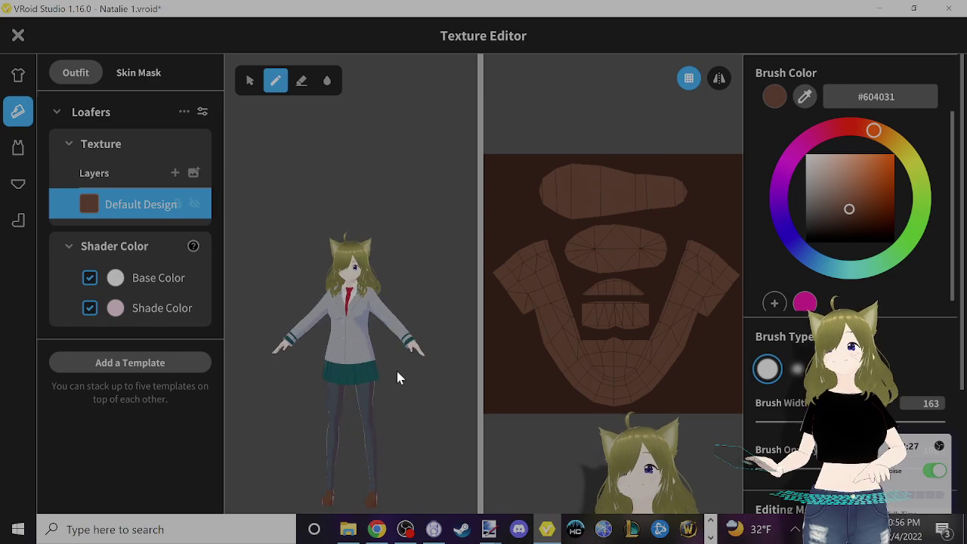
- Undo the #604031 paint on the loafers and close the texture editor without saving
key("ctrl+z")
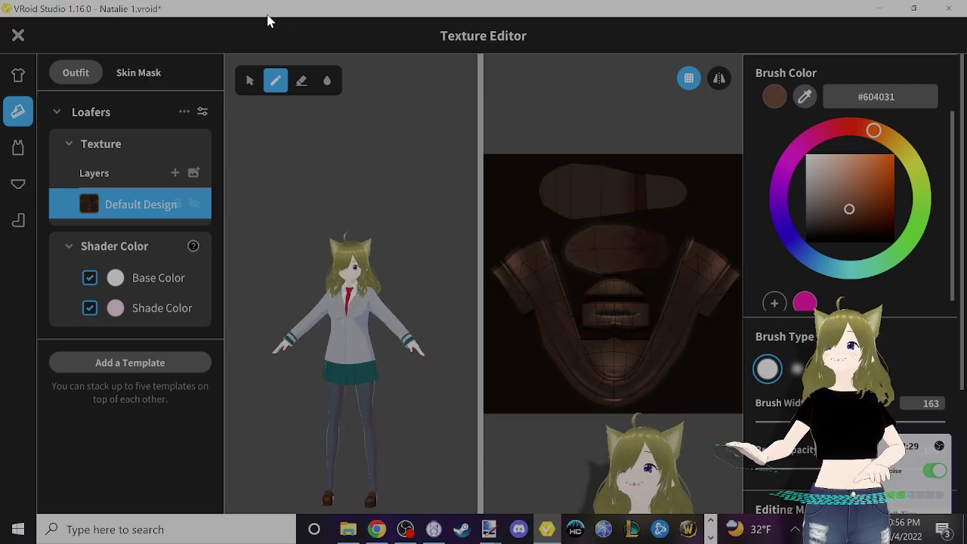
left_click(19, 38)
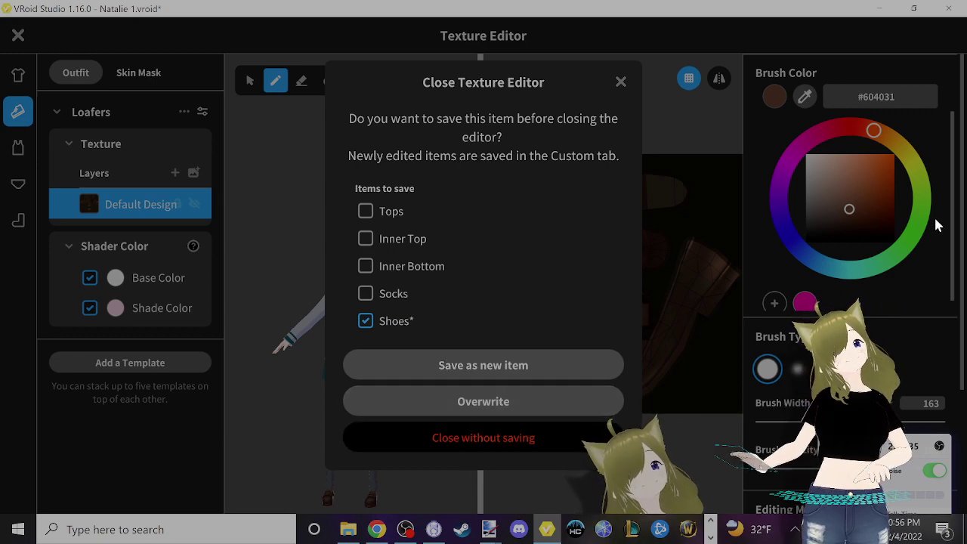
left_click(521, 437)
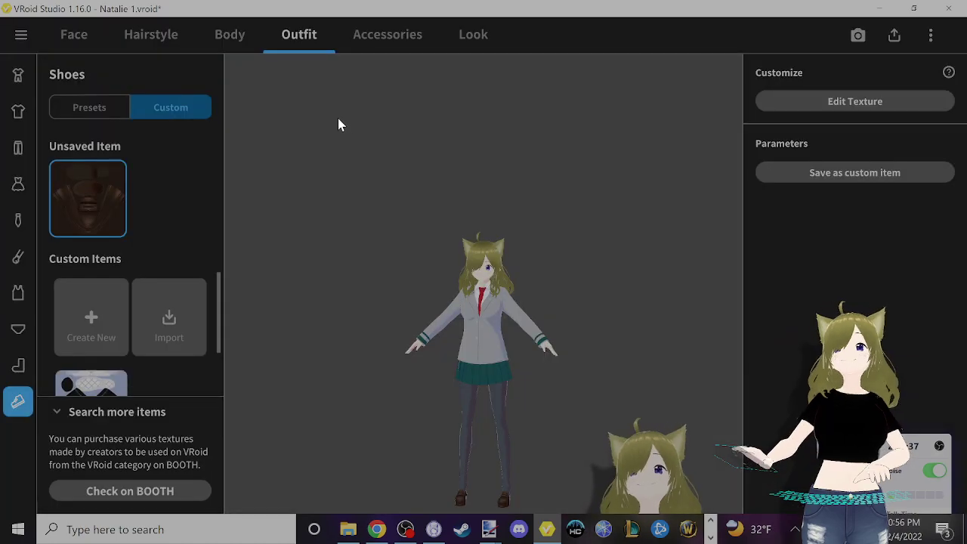
- Open the inner top's texture for editing and sample #D8CC98 from a button on the jacket as the brush colour
right_click_drag(529, 224, 543, 263)
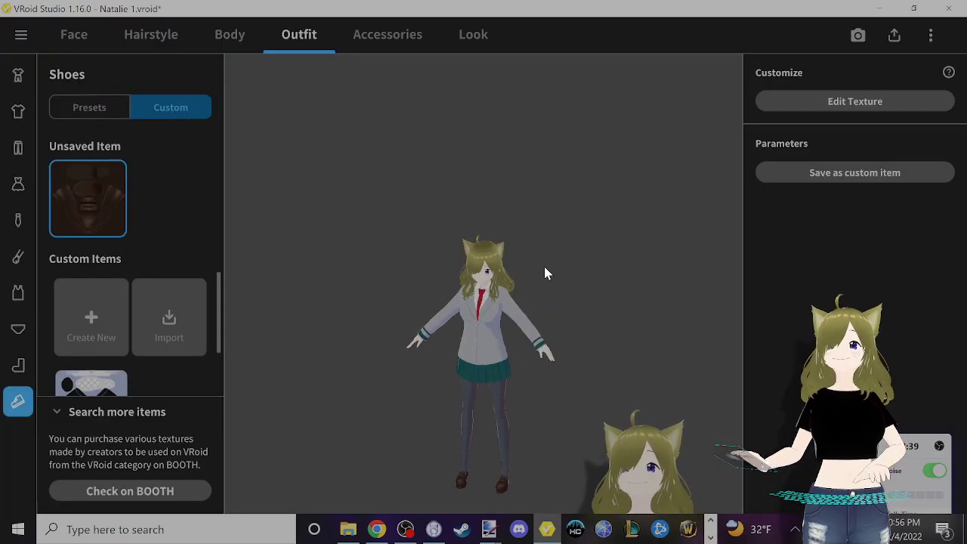
scroll(488, 334, "up", 2)
scroll(488, 334, "up", 5)
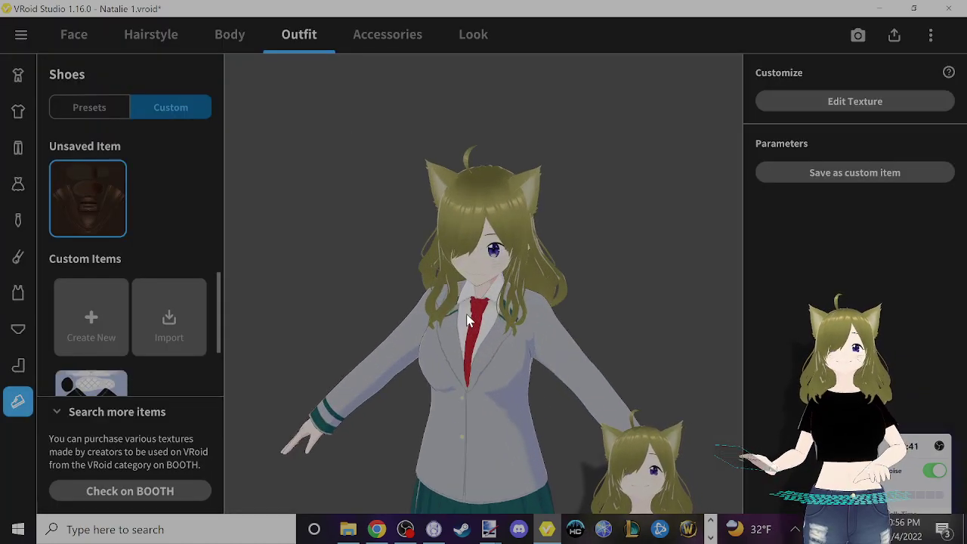
right_click_drag(463, 341, 465, 344)
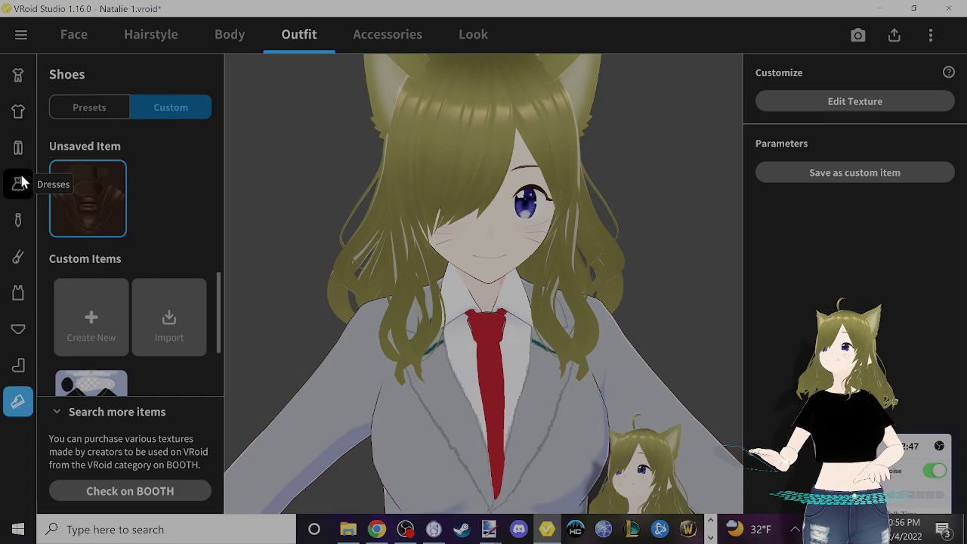
left_click(18, 292)
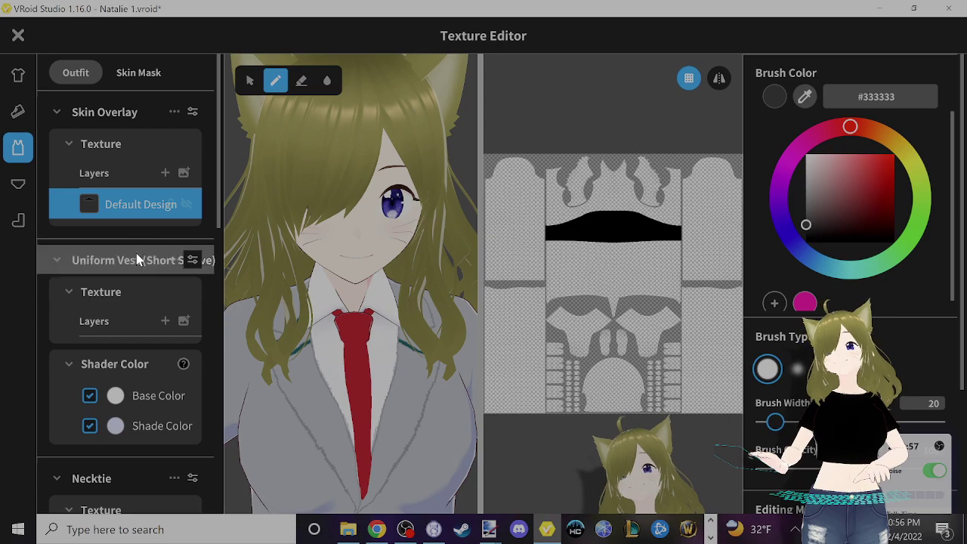
scroll(108, 377, "down", 5)
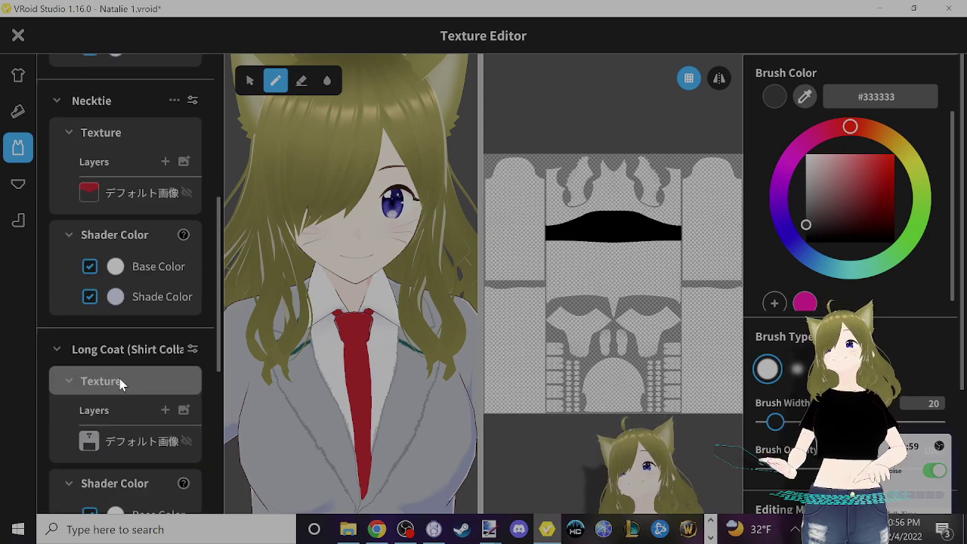
left_click(119, 381)
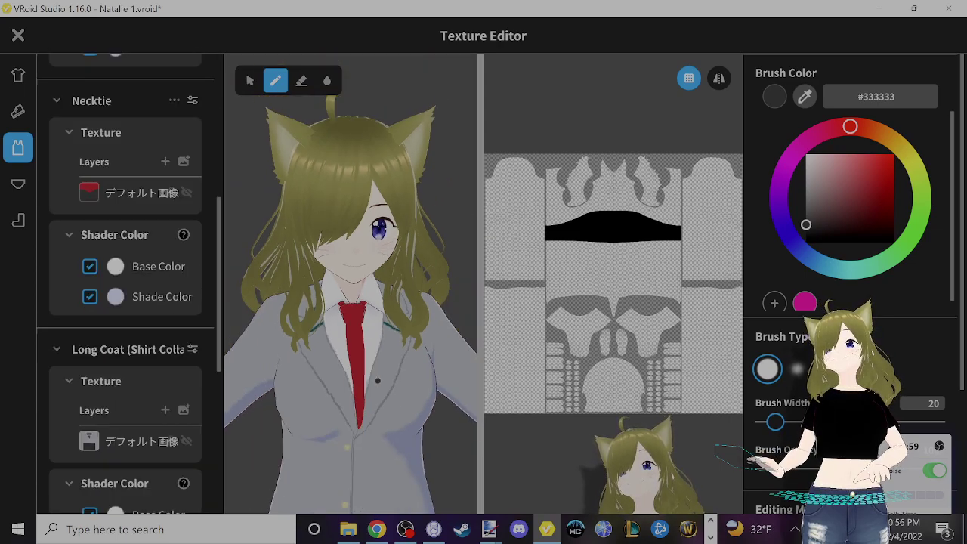
left_click(805, 98)
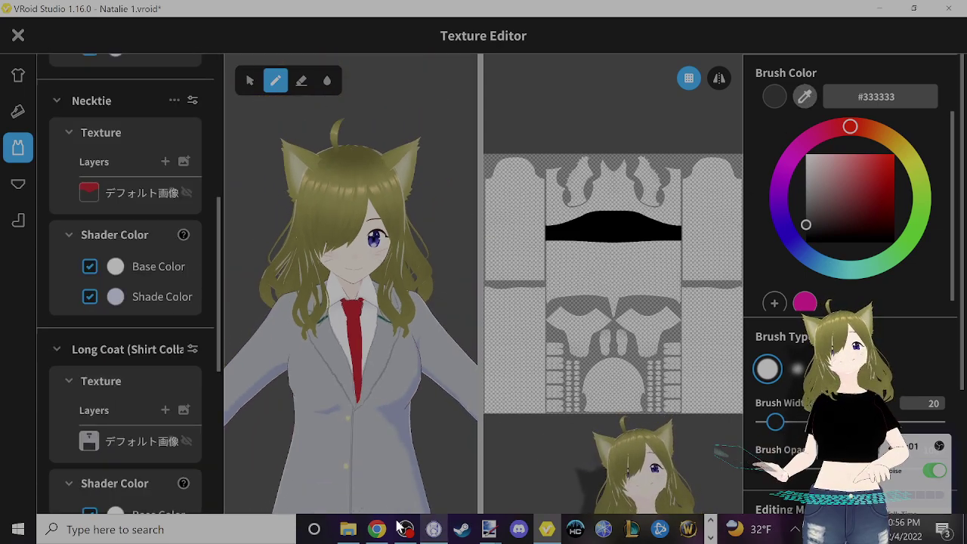
left_click(346, 463)
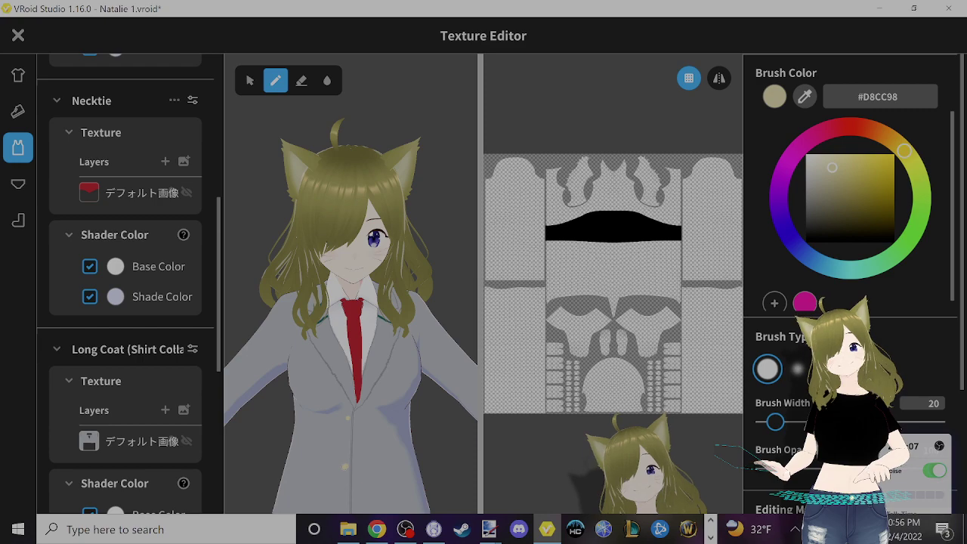
- Select the Necktie's default texture layer and set the brush width to 1
scroll(350, 249, "up", 5)
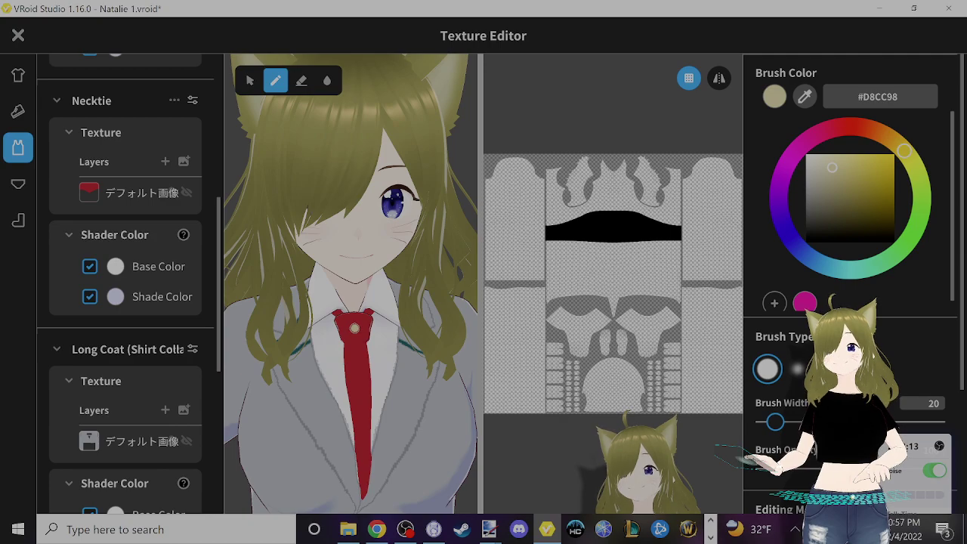
left_click(141, 192)
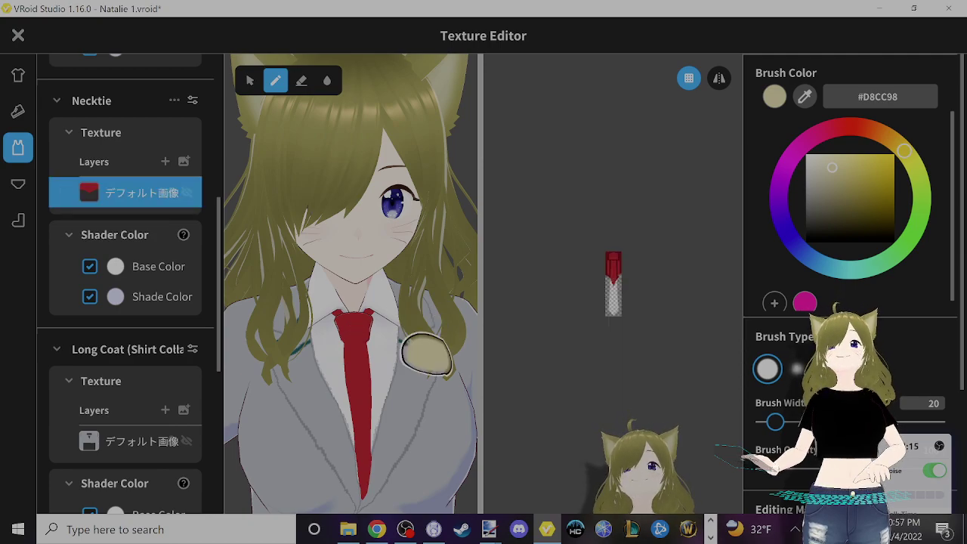
left_click_drag(774, 422, 764, 423)
scroll(357, 365, "up", 4)
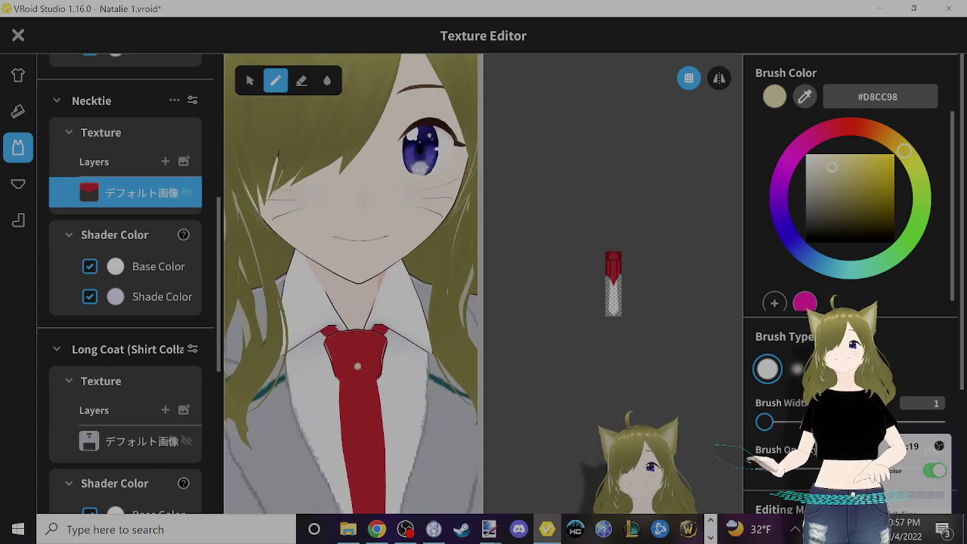
scroll(358, 317, "up", 3)
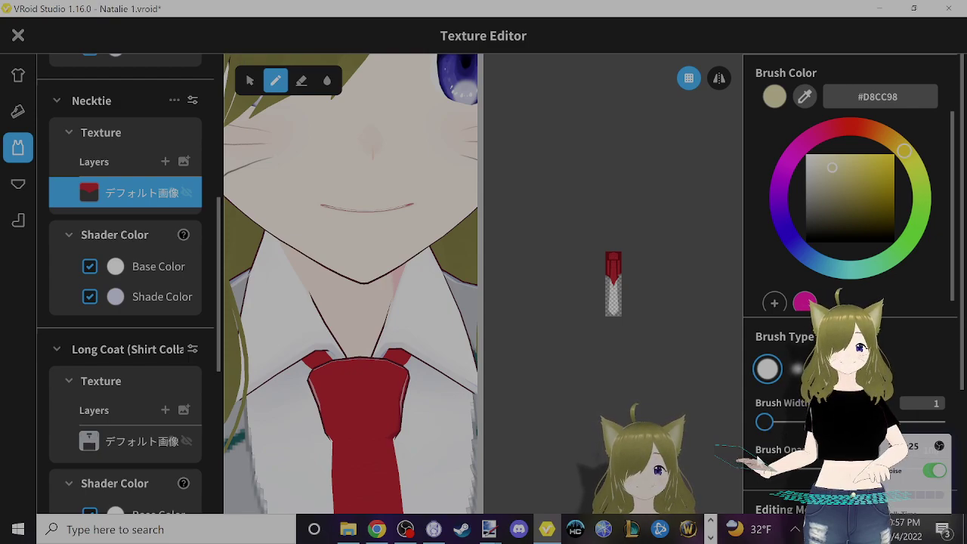
- Set the brush width to 2, try short #D8CC98 strokes on the tie and its knot, and undo them
mouse_move(764, 423)
left_mouse_down()
mouse_move(774, 423)
mouse_move(764, 423)
left_mouse_up()
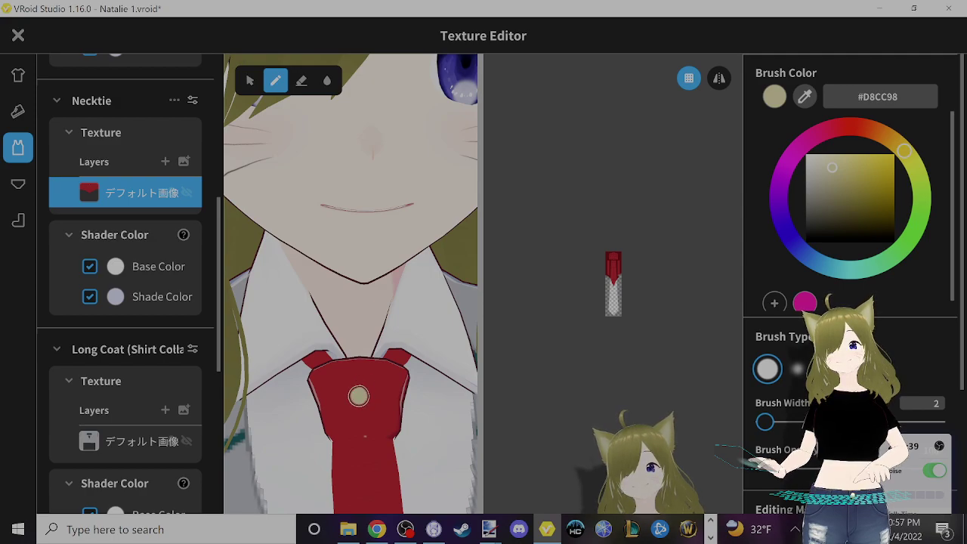
left_click_drag(365, 436, 366, 478)
key("ctrl+z")
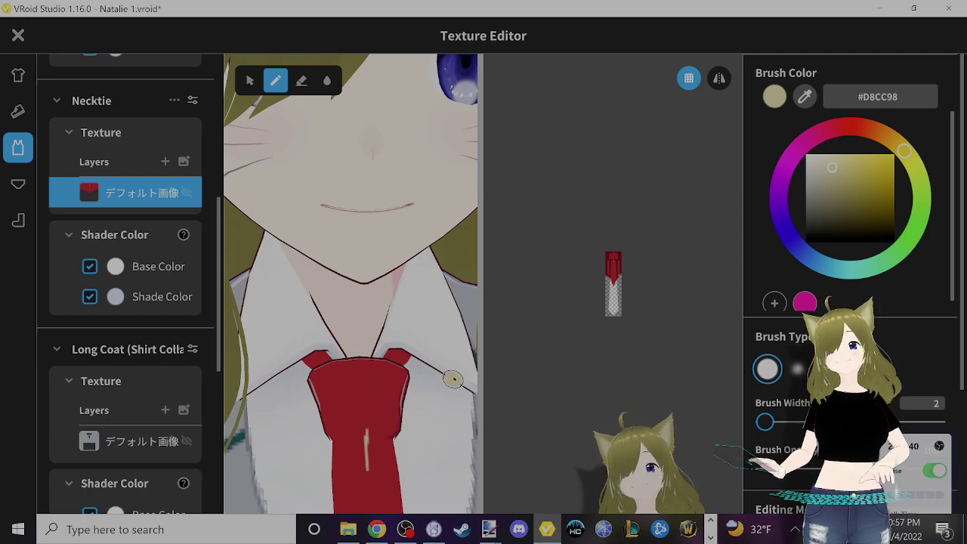
scroll(612, 283, "up", 5)
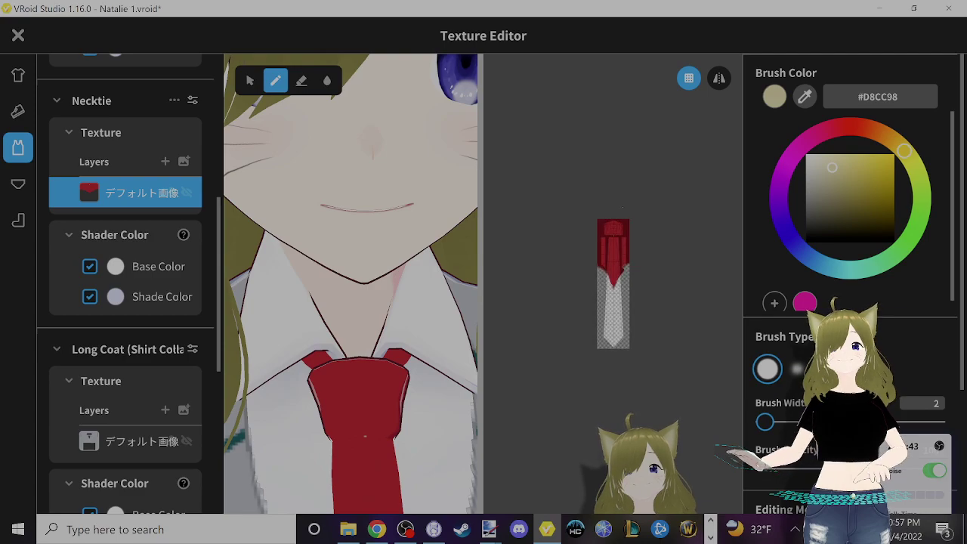
scroll(613, 281, "up", 2)
left_click_drag(613, 103, 615, 110)
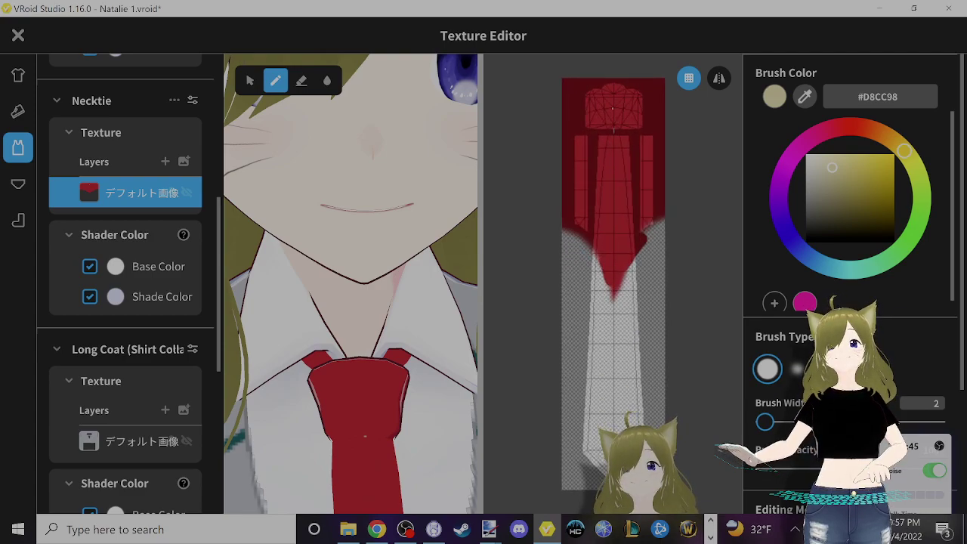
key("ctrl+z")
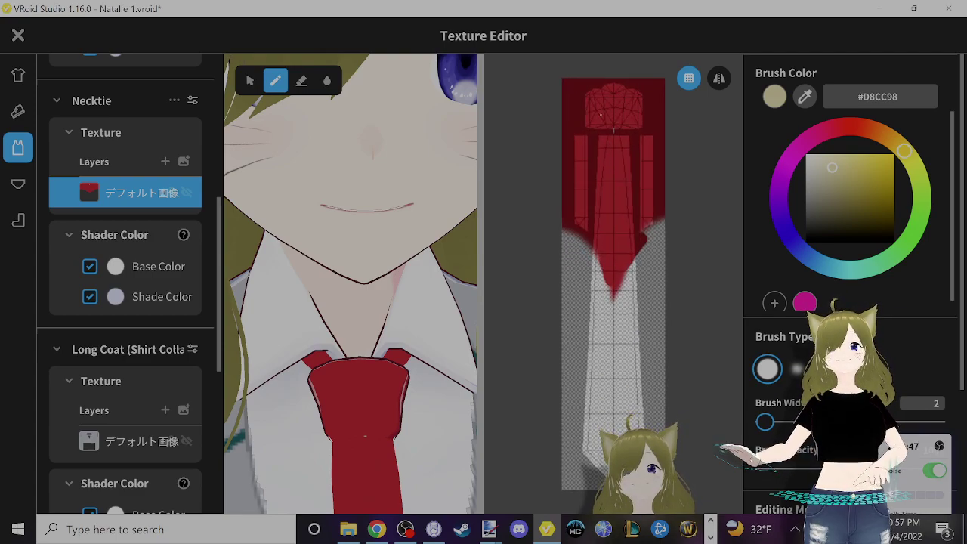
- Set the brush width to 17, try a #D8CC98 dot in the middle of the tie knot, and undo it
mouse_move(767, 422)
left_mouse_down()
mouse_move(786, 422)
mouse_move(774, 408)
left_mouse_up()
scroll(782, 408, "down", 3)
scroll(782, 408, "up", 3)
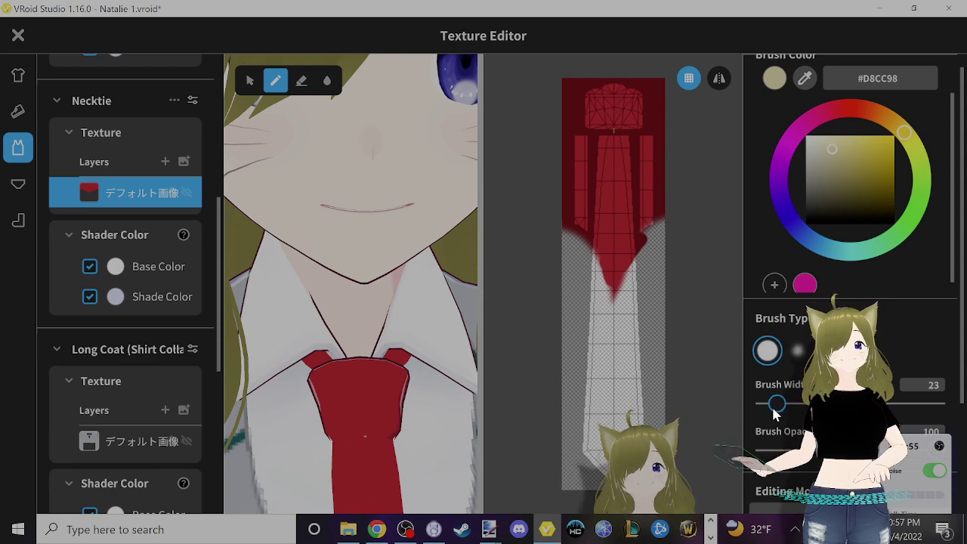
left_click_drag(775, 407, 771, 409)
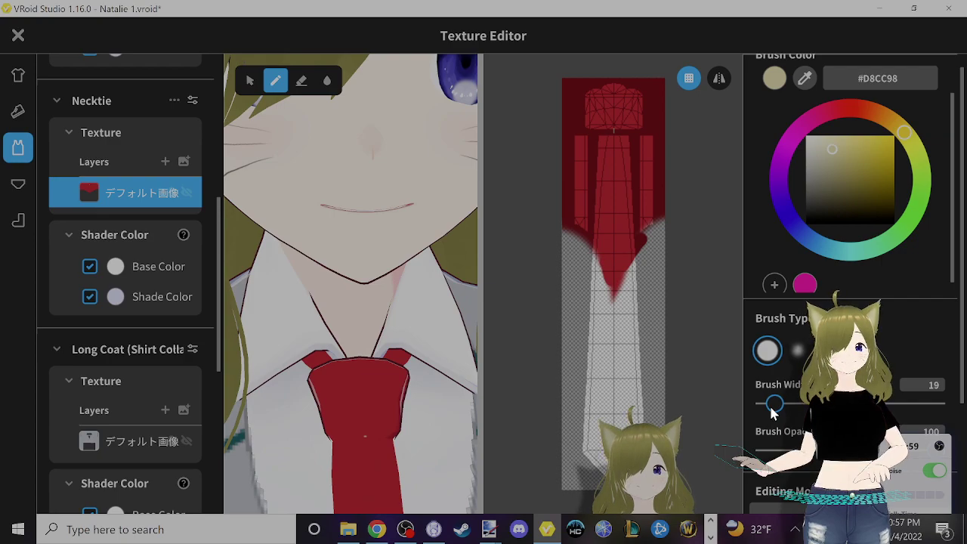
left_click_drag(771, 409, 772, 409)
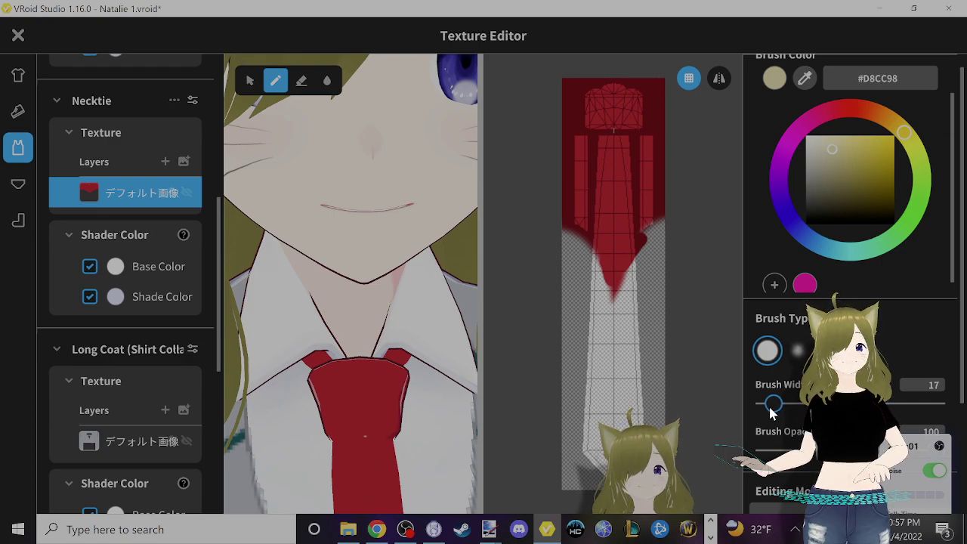
left_click(613, 108)
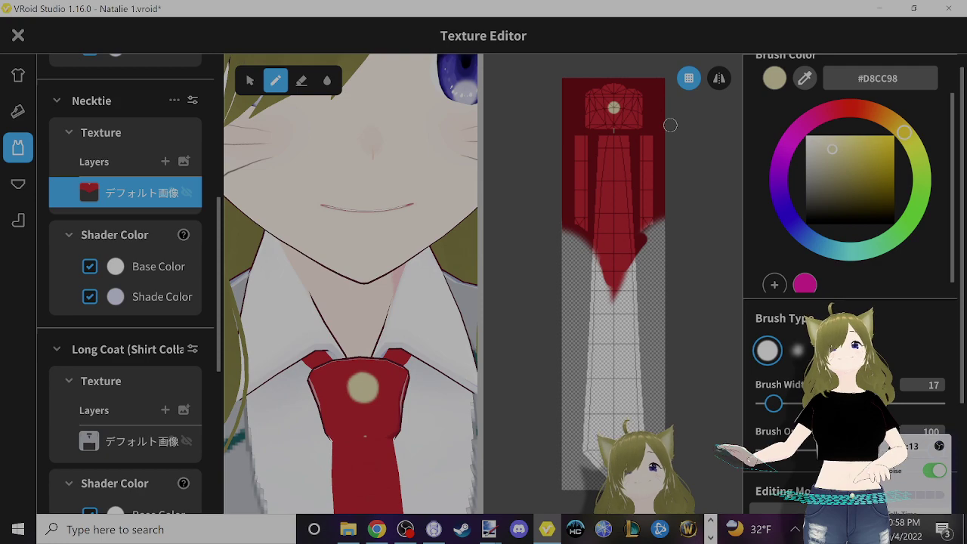
key("ctrl+z")
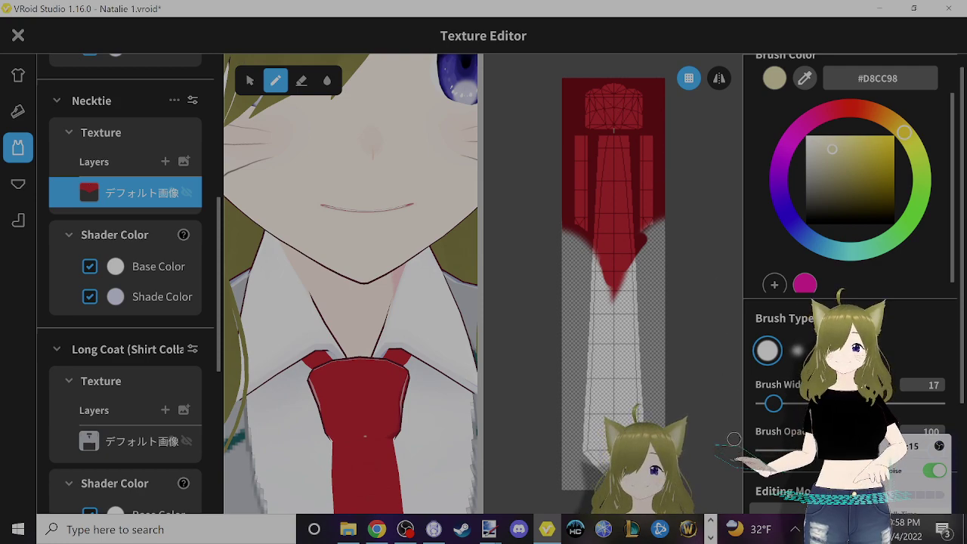
- Set the brush width to 14, try single #D8CC98 dots in the middle of the tie knot, and undo them
left_click_drag(772, 403, 771, 403)
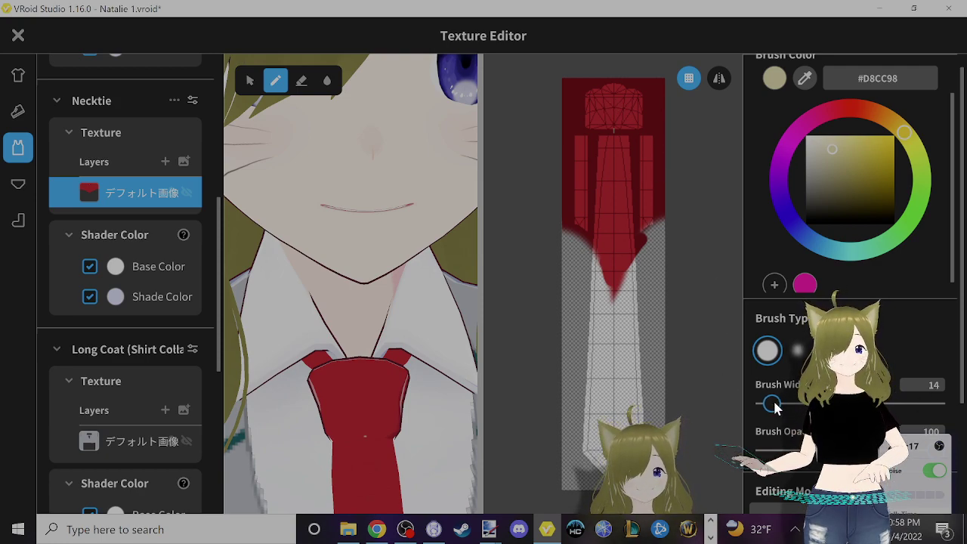
left_click(613, 106)
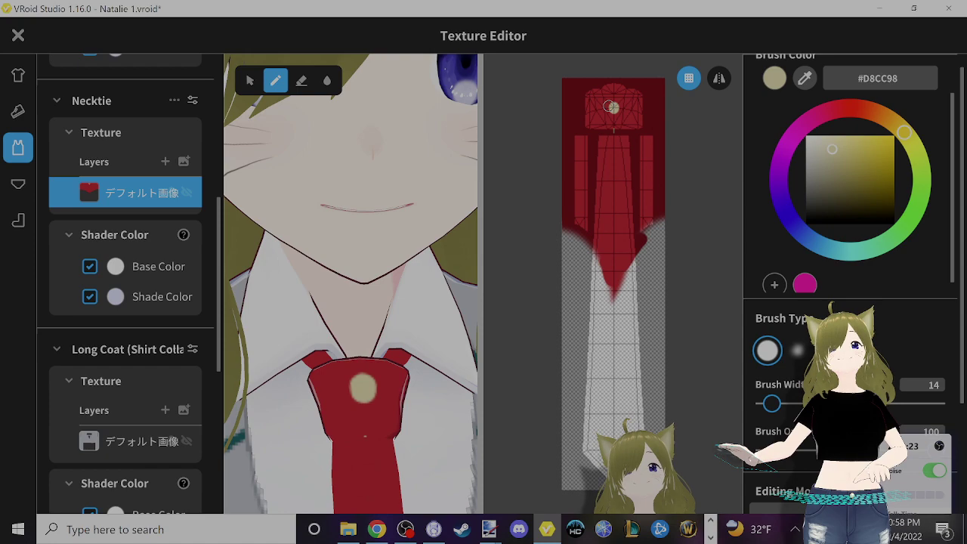
key("ctrl+z")
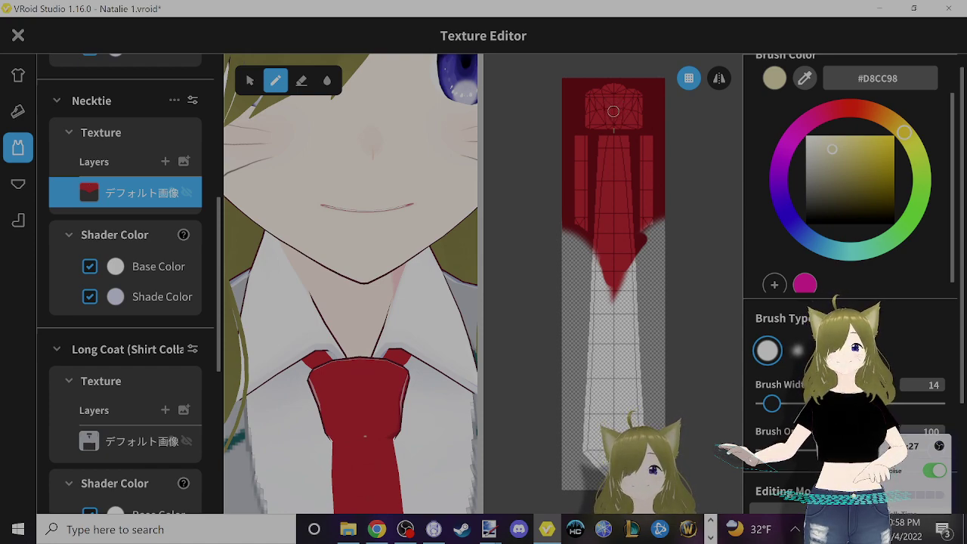
left_click(612, 110)
key("ctrl+z")
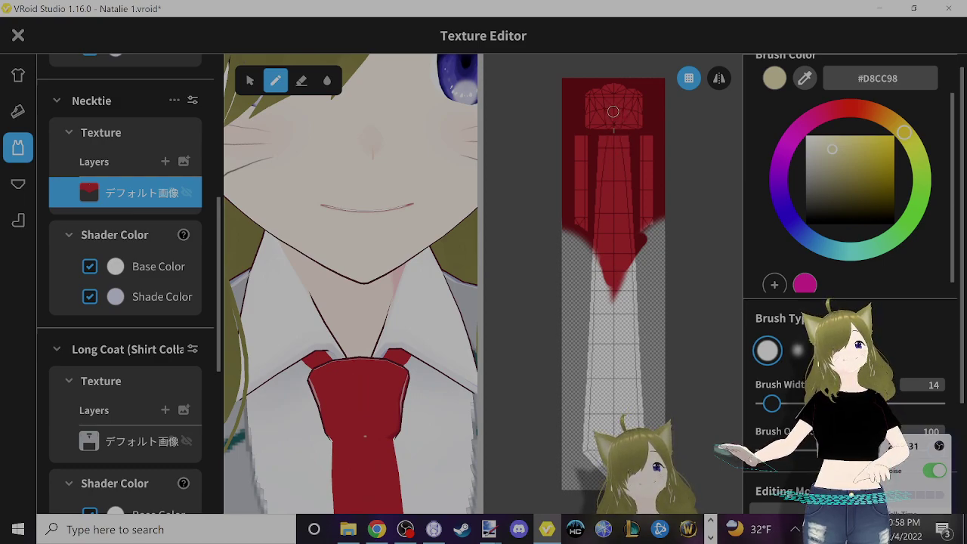
scroll(613, 116, "up", 2)
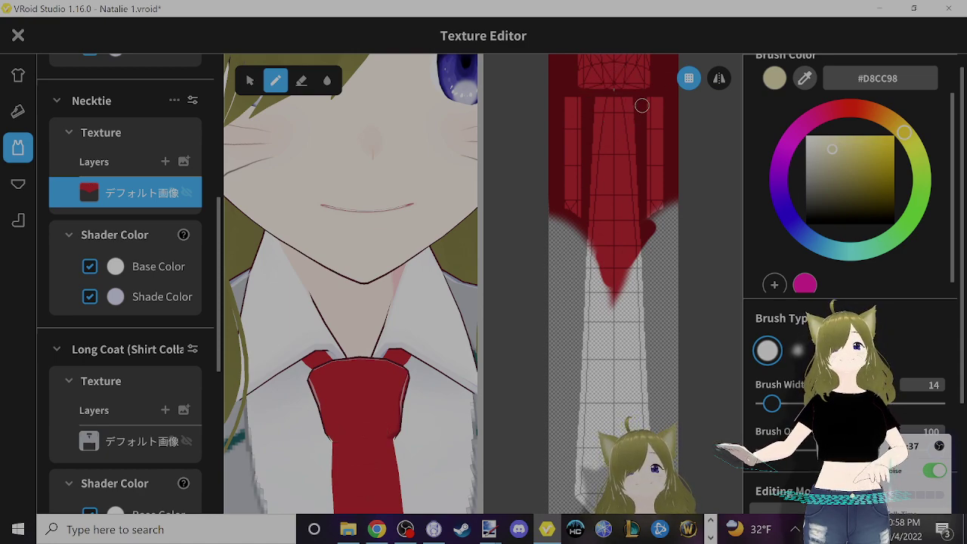
left_click(615, 67)
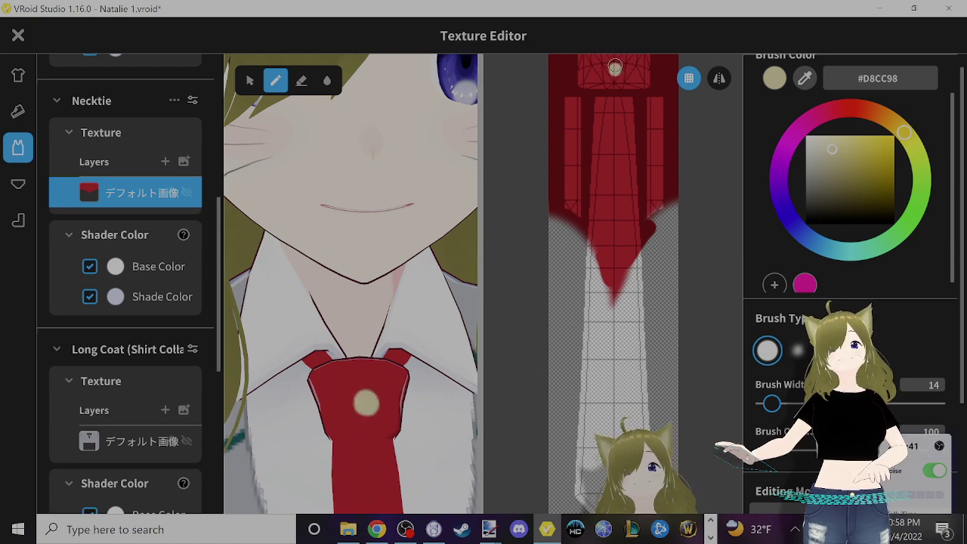
key("ctrl+z")
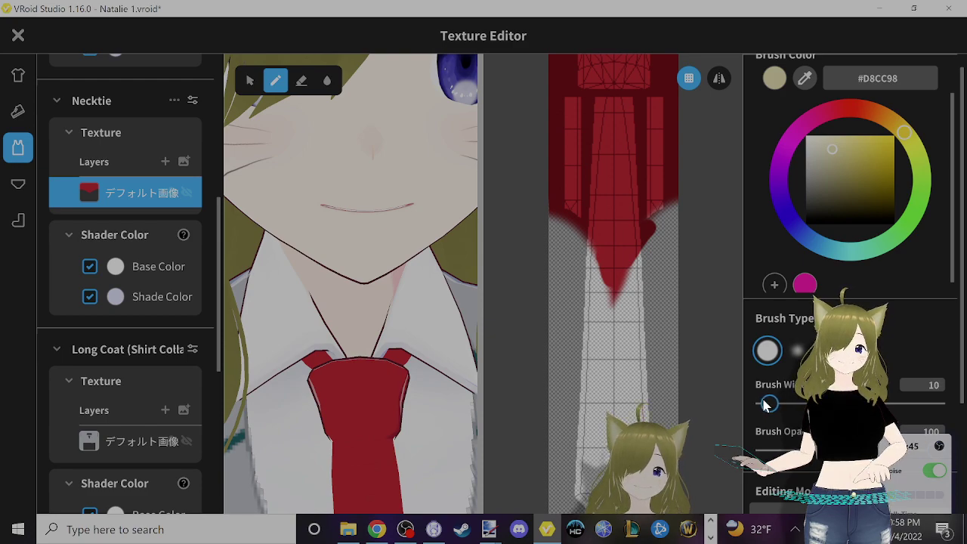
- Set the brush width to 10, paint one centred #D8CC98 button dot on the tie knot, undoing unsatisfactory tries, and close the texture editor
left_click(614, 70)
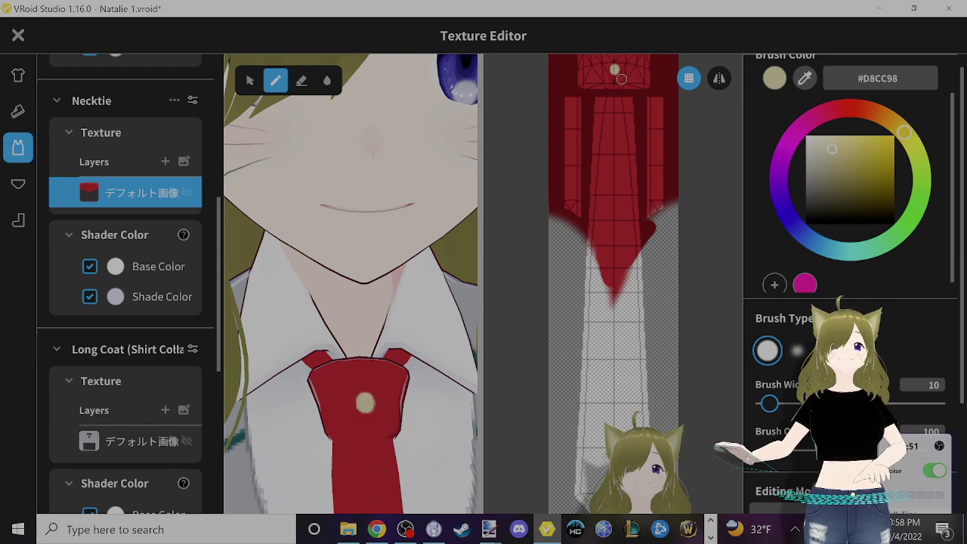
key("ctrl+z")
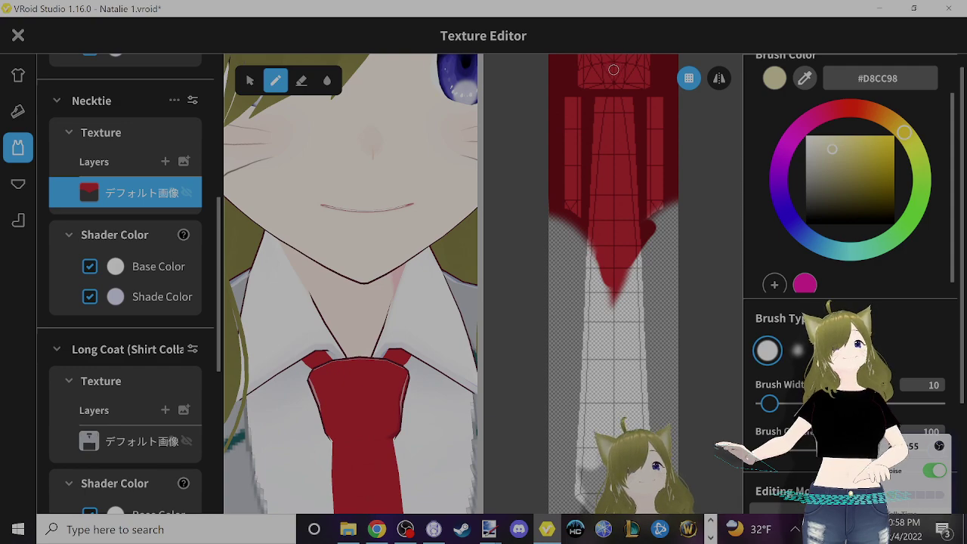
key("ctrl+z")
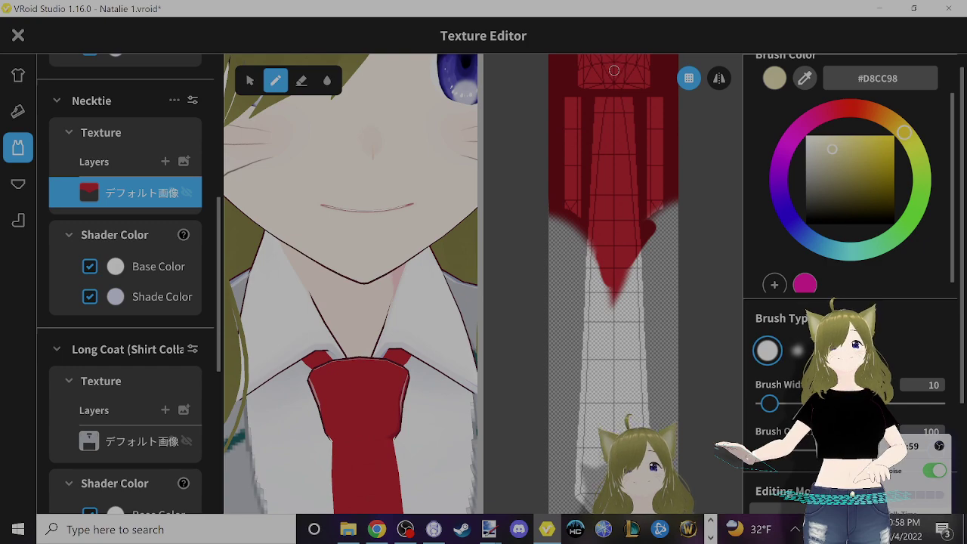
left_click(614, 69)
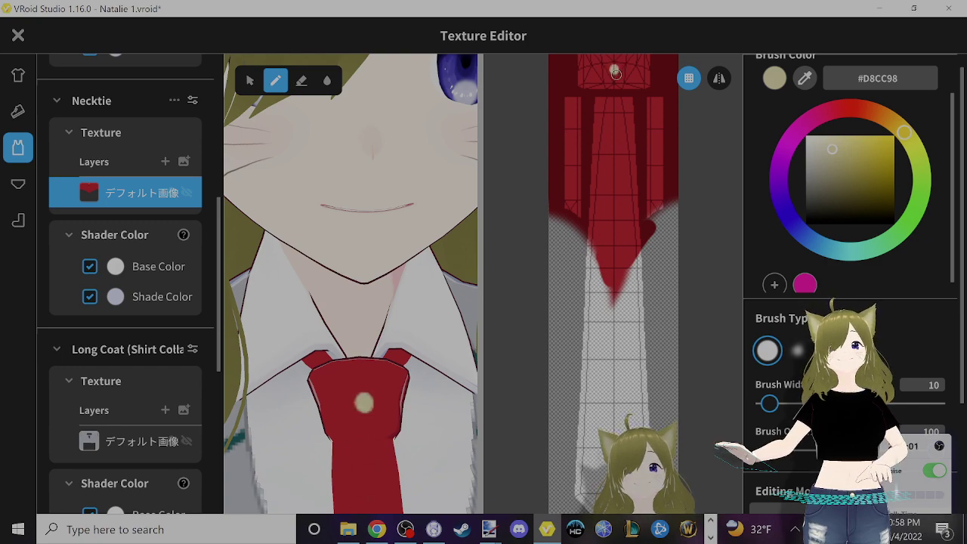
key("ctrl+z")
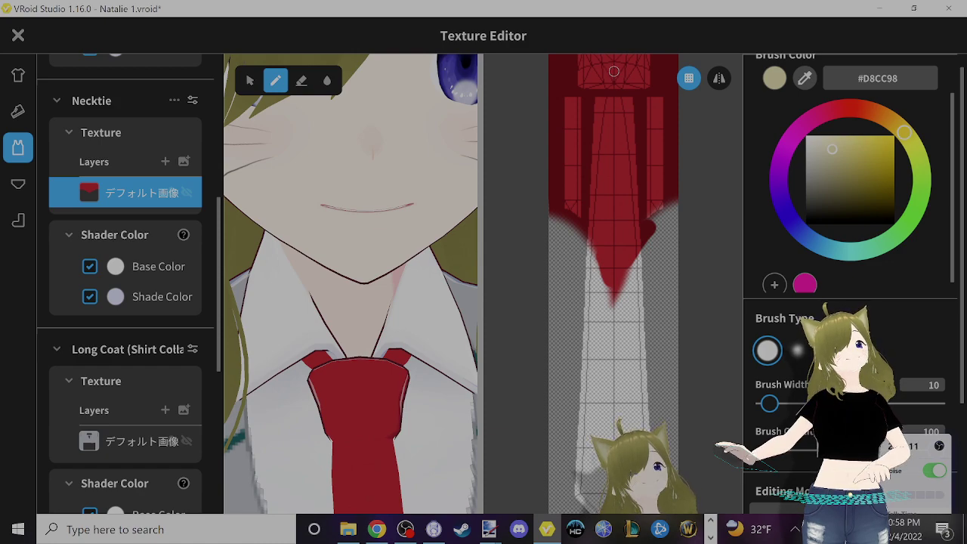
left_click(613, 70)
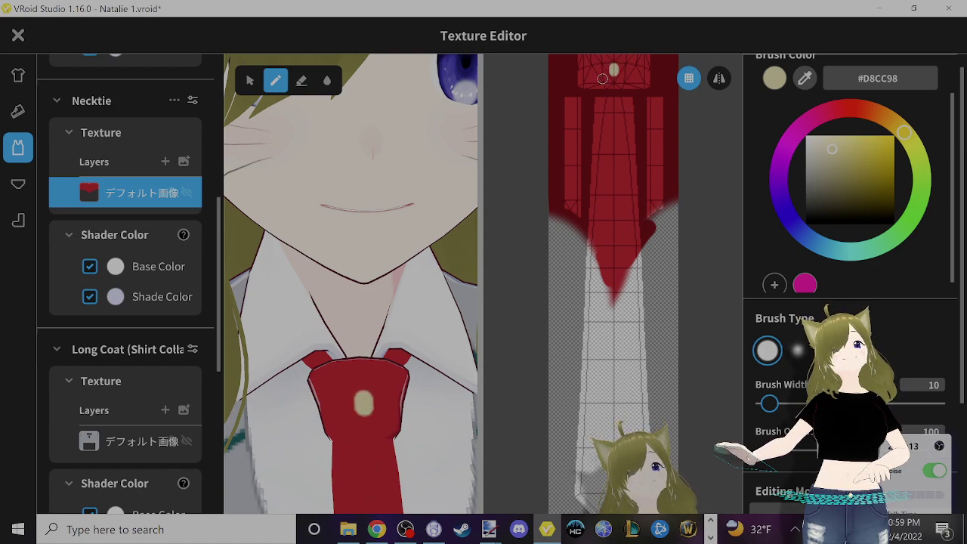
key("ctrl+z")
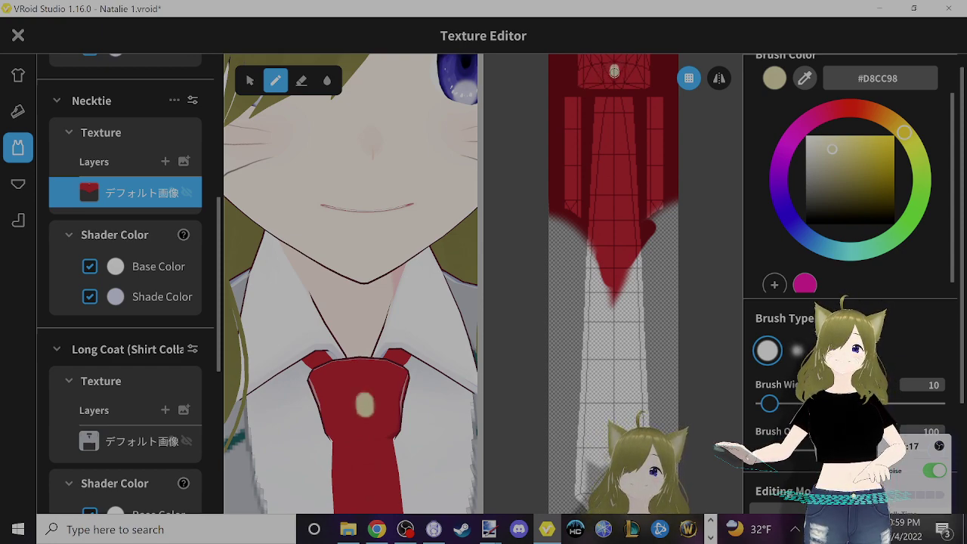
key("ctrl+z")
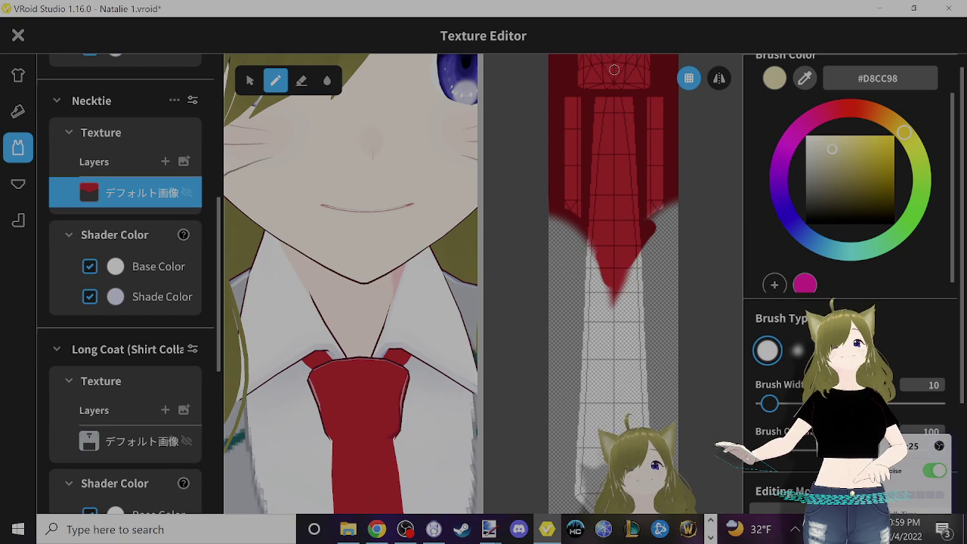
scroll(445, 276, "down", 5)
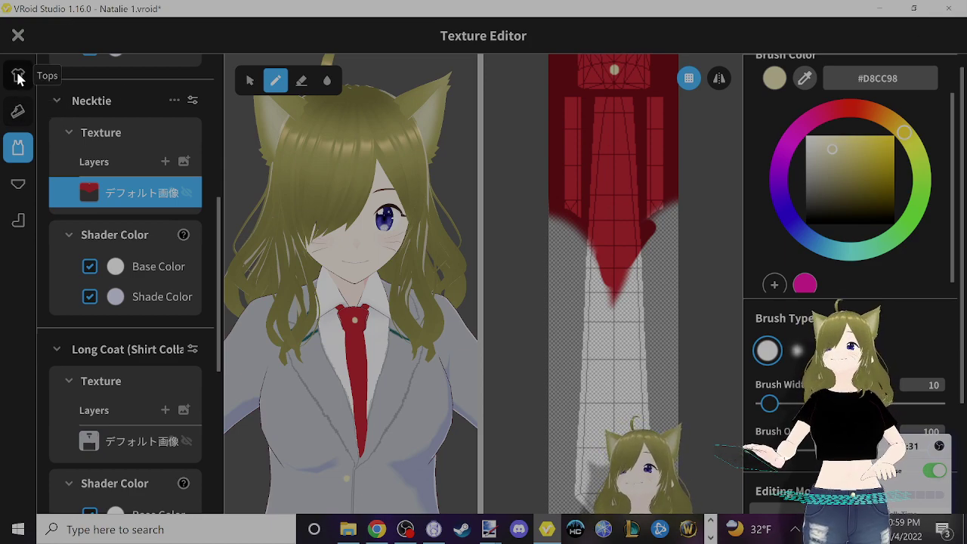
scroll(635, 132, "up", 3)
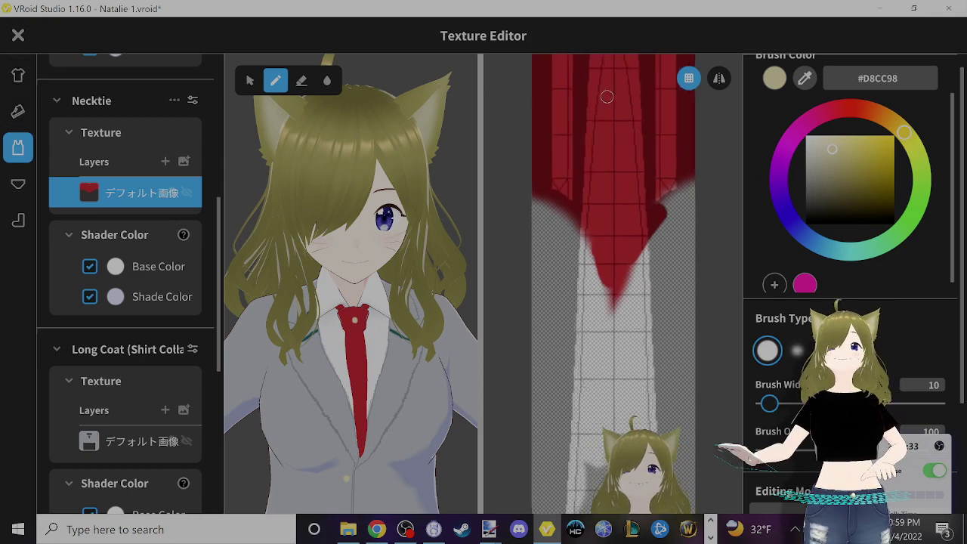
scroll(626, 158, "down", 2)
scroll(612, 121, "down", 1)
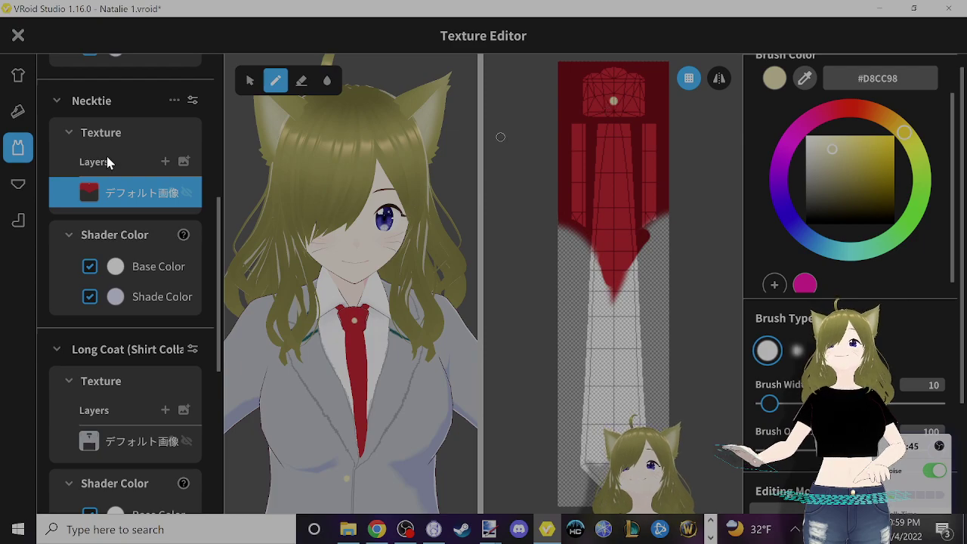
left_click(22, 34)
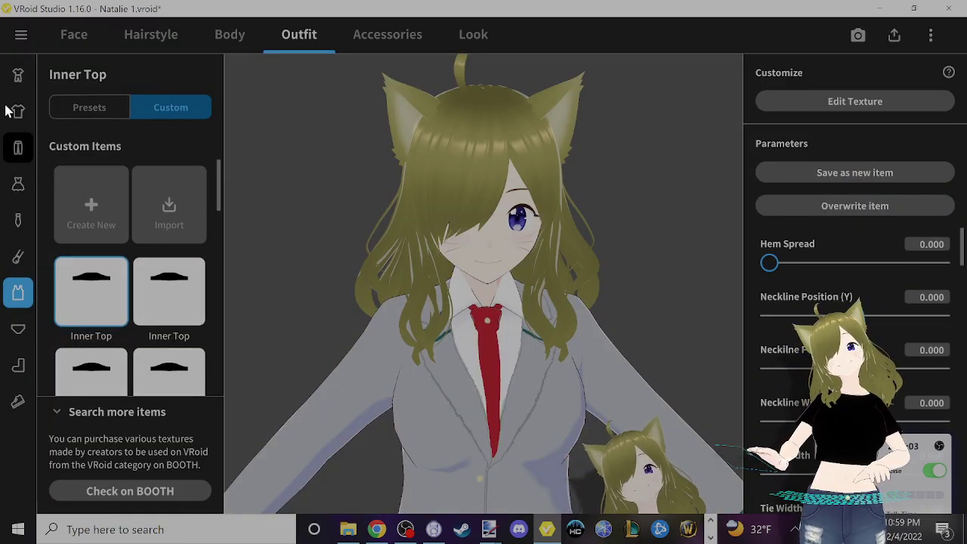
- Apply the hairstyle set with a short back, bangs over one eye and long thin side locks
left_click(176, 37)
scroll(136, 272, "down", 3)
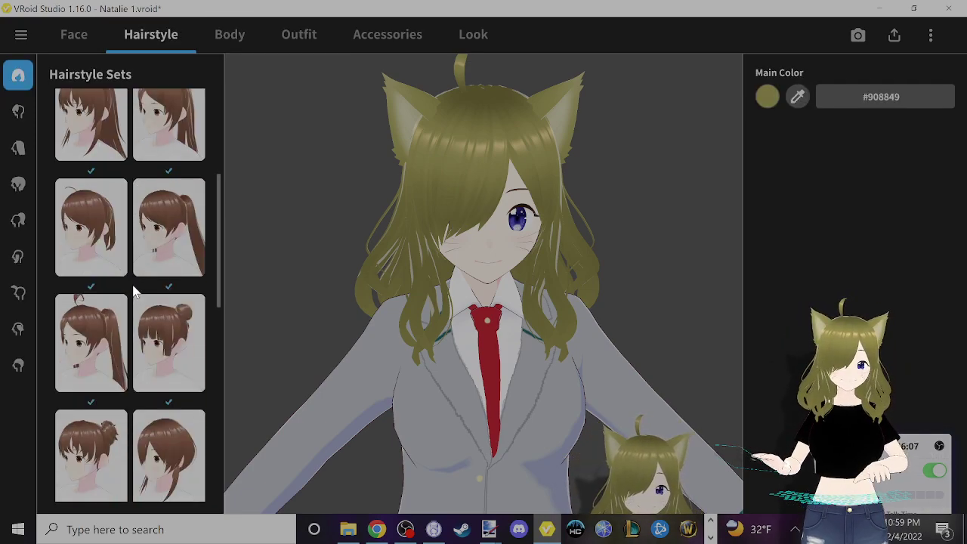
scroll(134, 293, "down", 3)
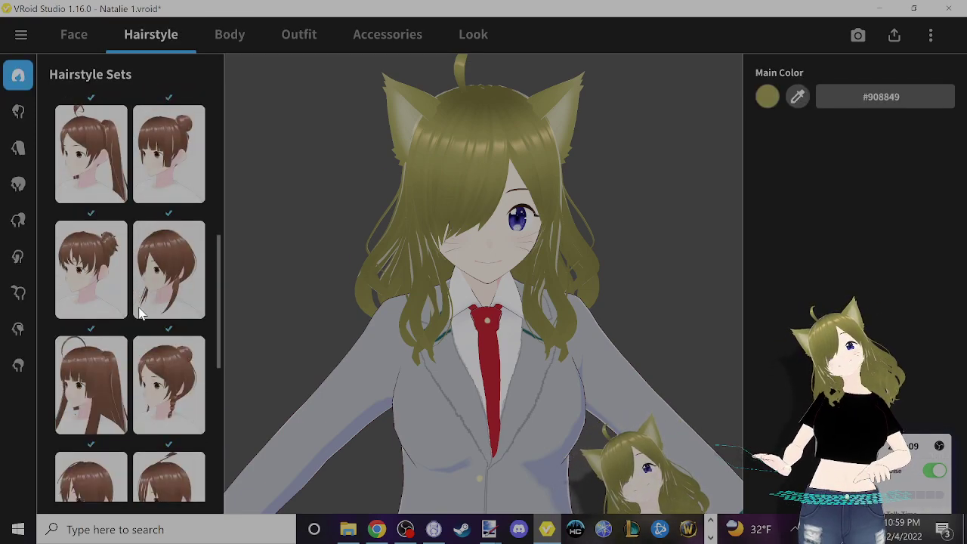
left_click(160, 257)
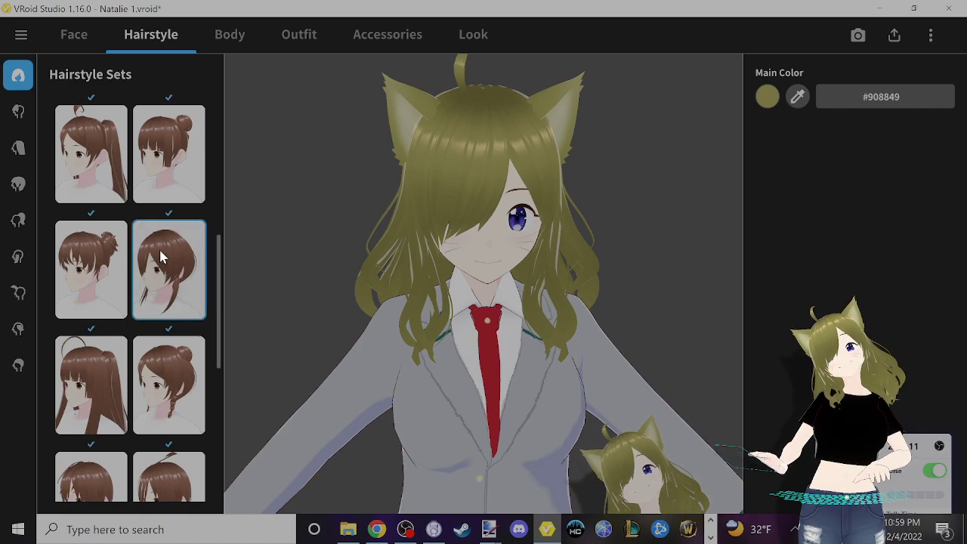
left_click_drag(401, 261, 378, 279)
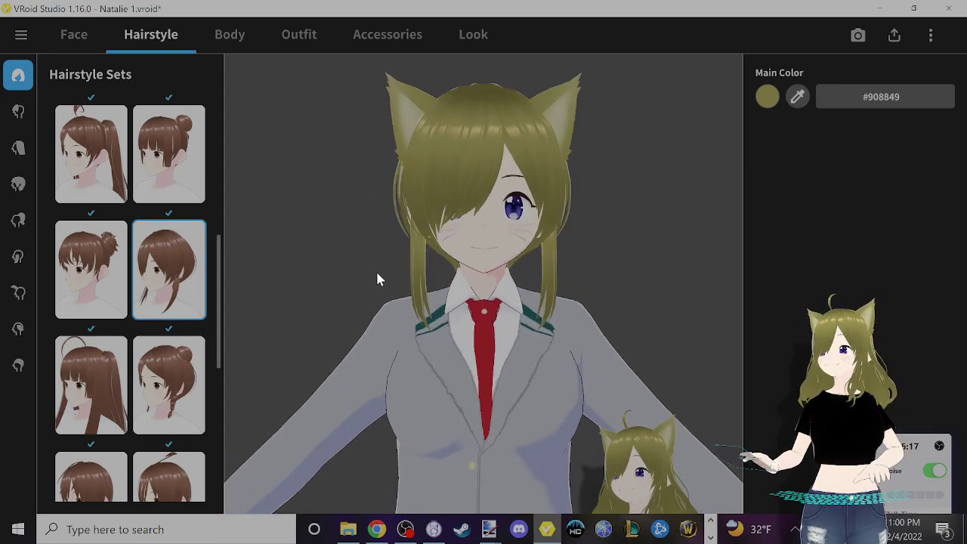
scroll(162, 301, "down", 2)
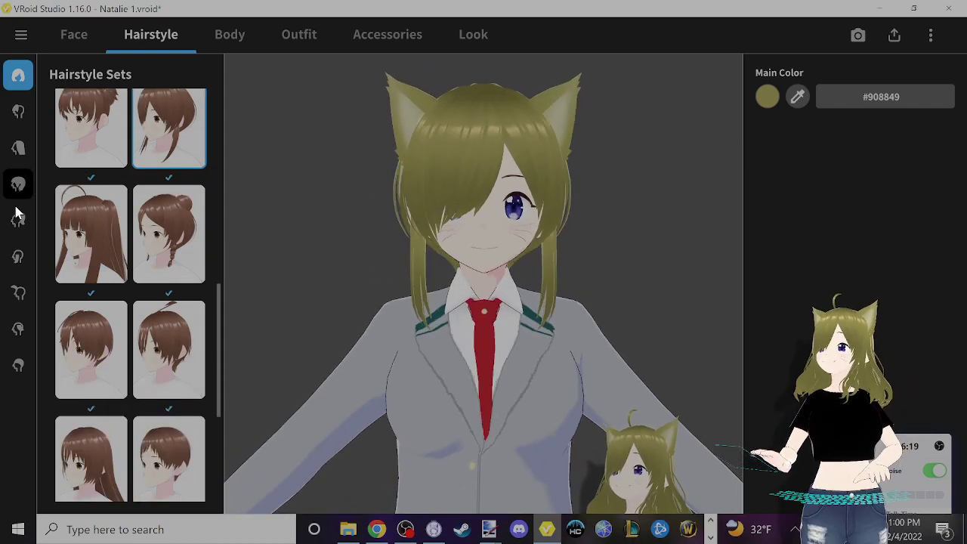
- Examine the Side and Front hair presets for bangs that suit the uniform's reference character
left_click(19, 256)
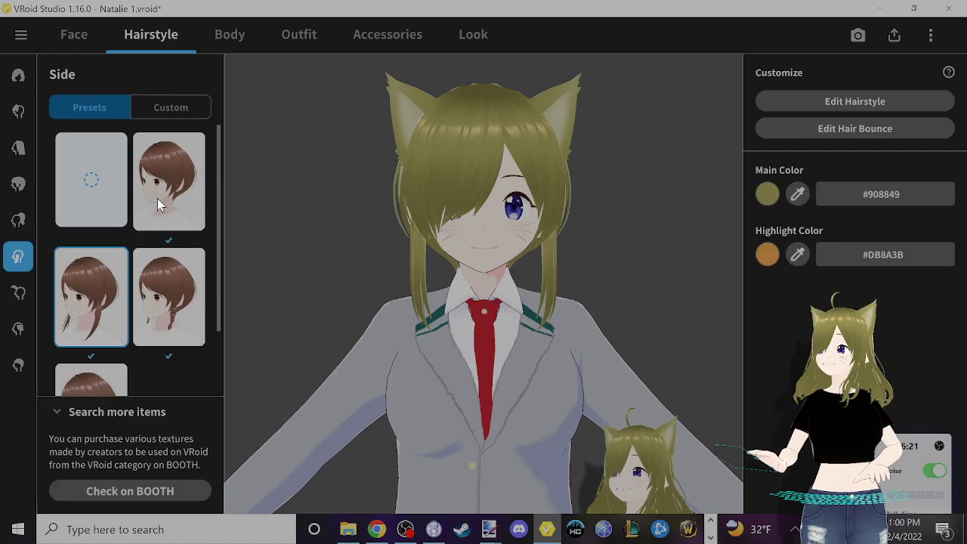
left_click(22, 118)
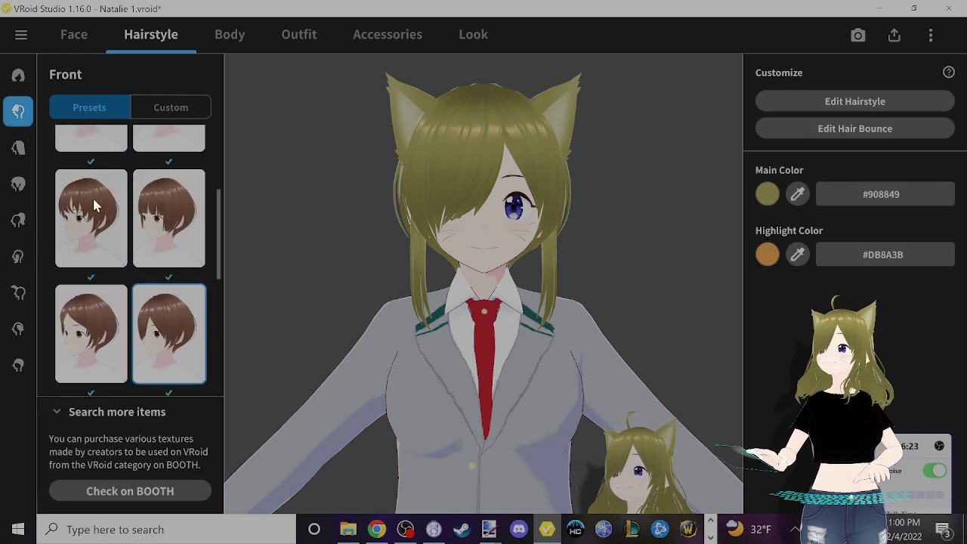
scroll(115, 237, "up", 1)
scroll(115, 240, "down", 1)
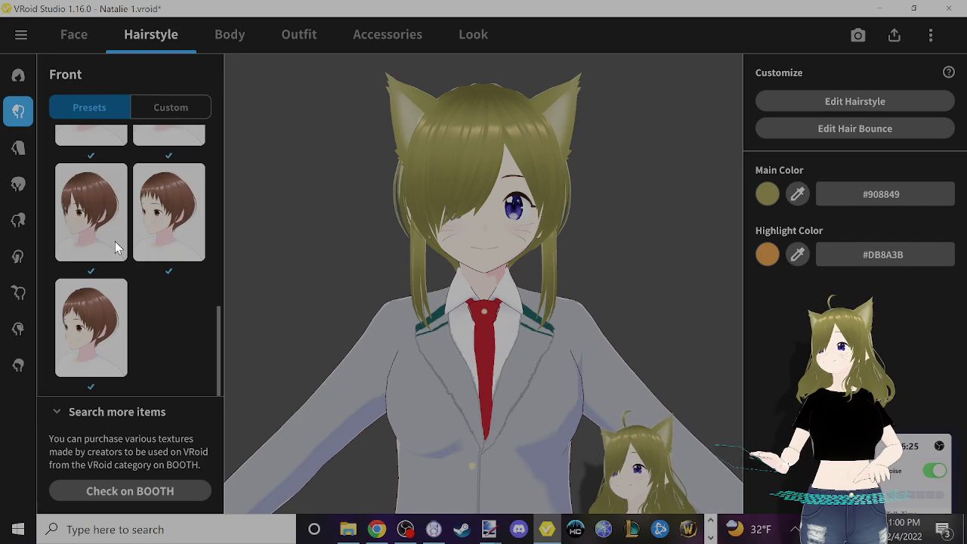
scroll(115, 241, "up", 6)
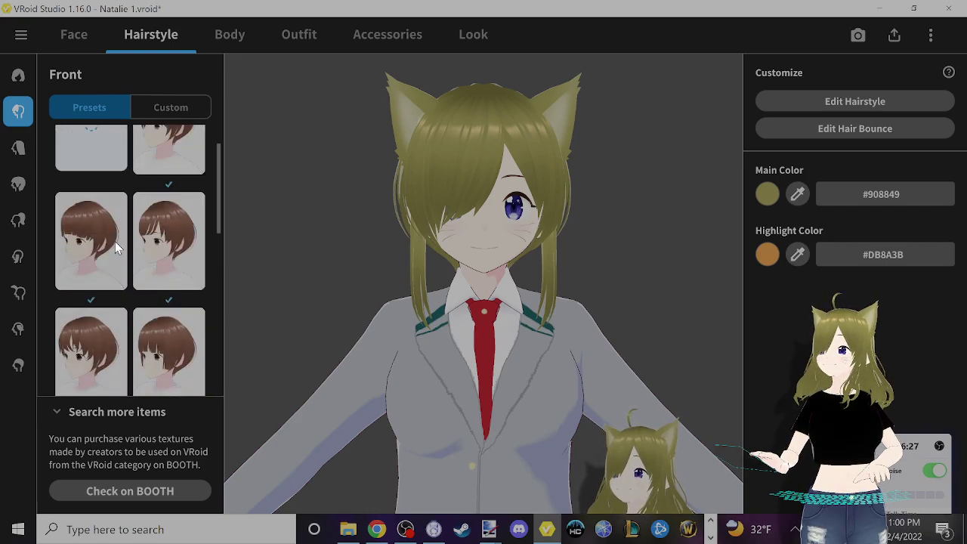
scroll(115, 248, "up", 1)
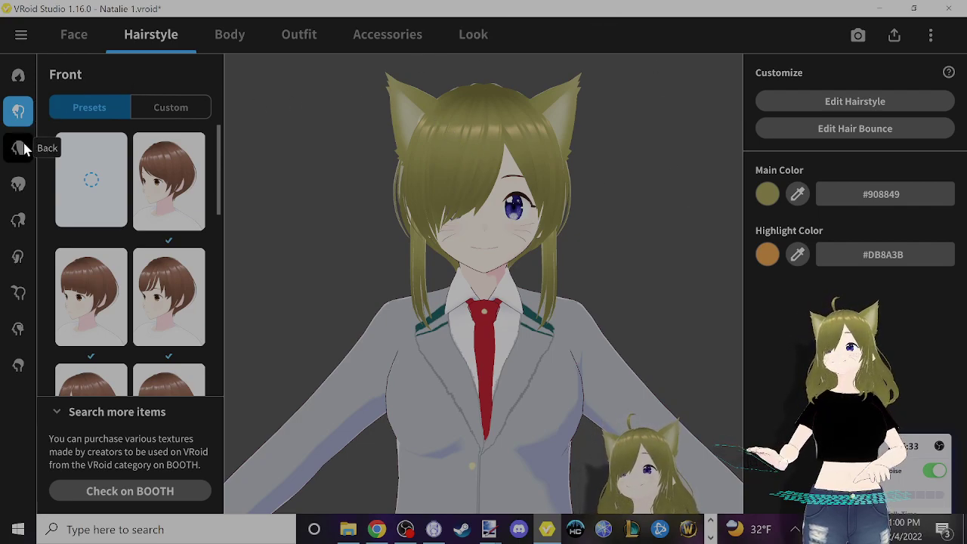
scroll(151, 264, "down", 2)
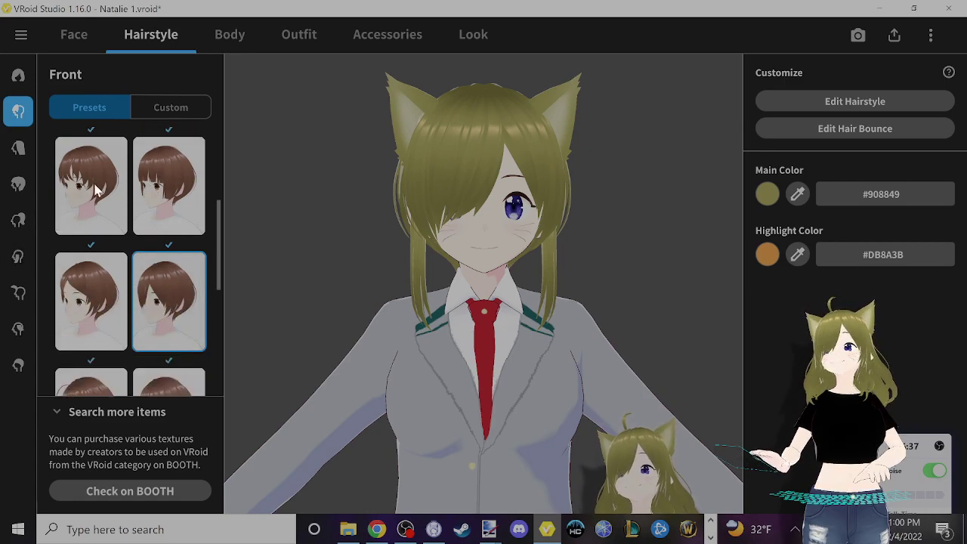
- Switch to paint.net, examine the character's hair in the uniform reference image, and return to VRoid Studio
key("alt+Tab")
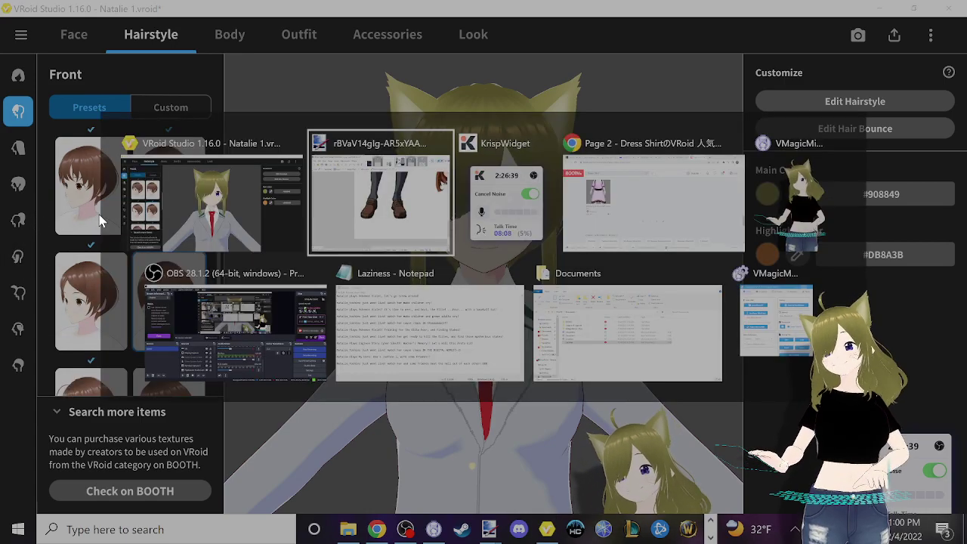
scroll(295, 227, "down", 2)
scroll(340, 256, "up", 3)
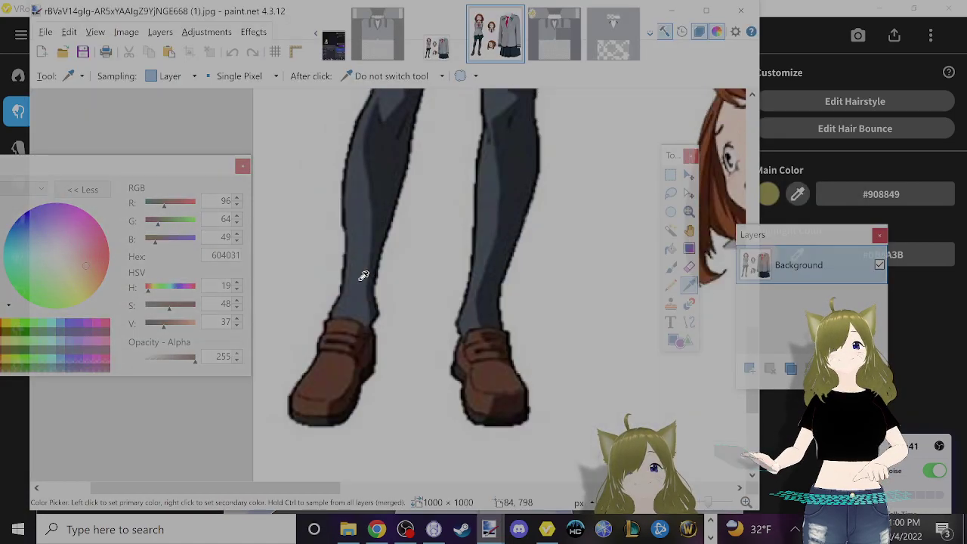
scroll(363, 278, "down", 2, "ctrl")
scroll(363, 280, "down", 4, "ctrl")
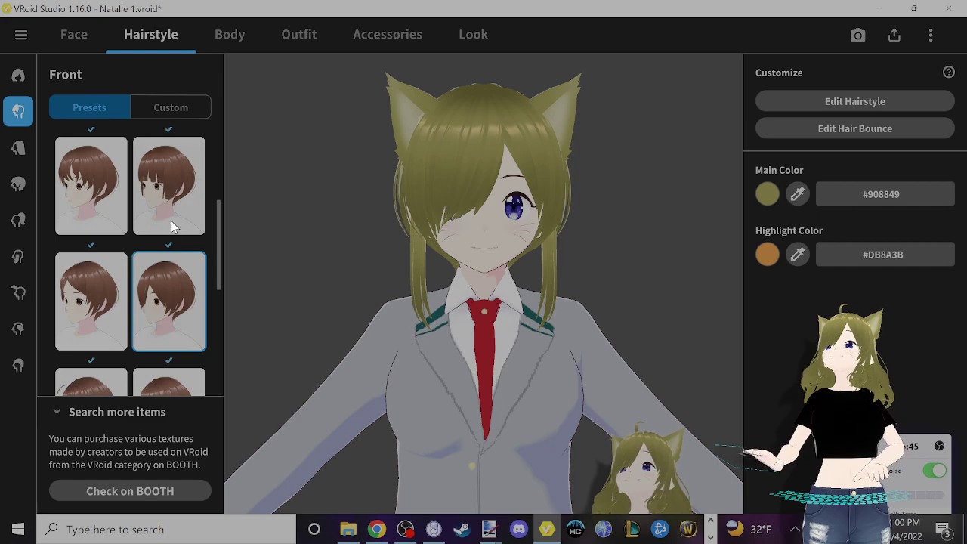
- Apply the first Front hair preset with side-swept bangs that leave both eyes uncovered
scroll(166, 232, "up", 2)
scroll(165, 233, "up", 1)
left_click(164, 194)
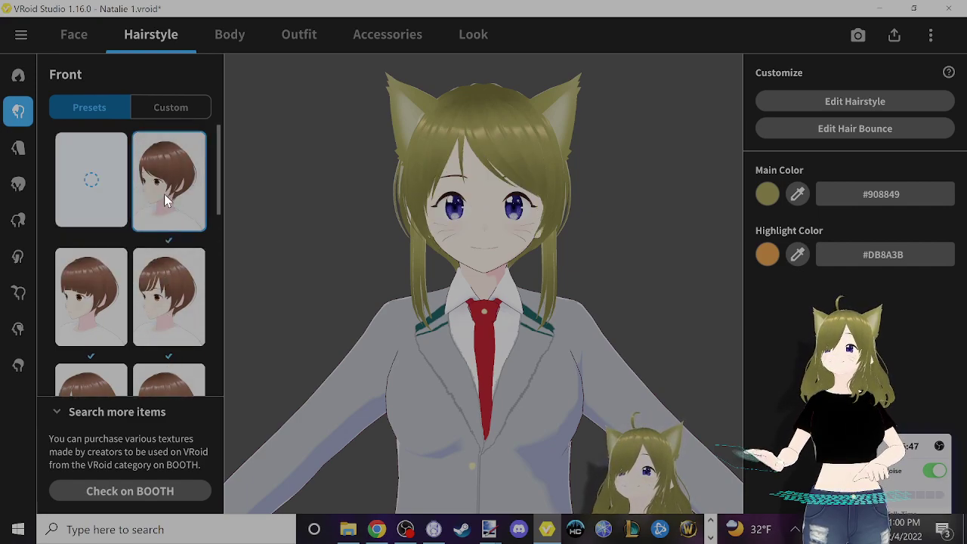
scroll(151, 297, "down", 3)
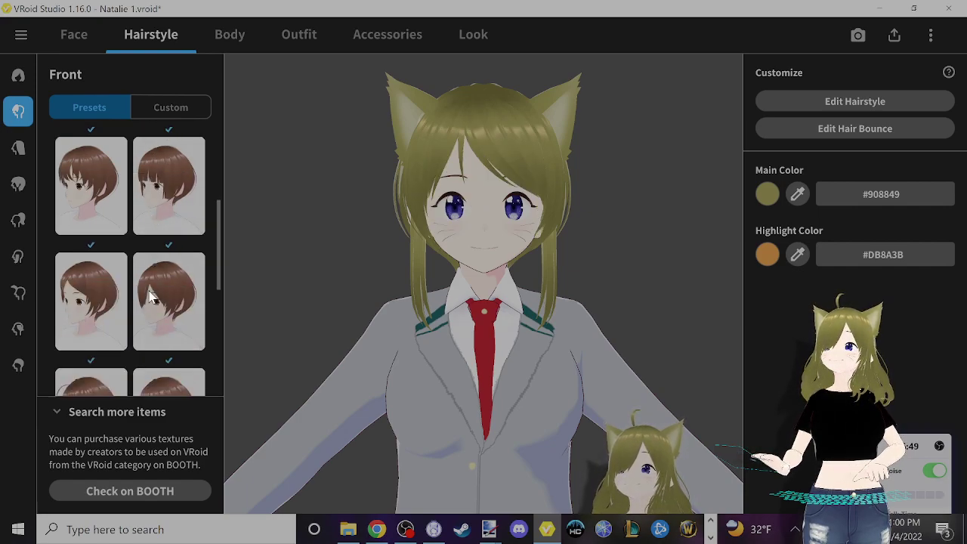
- Try the center-parted, curved-strand and short choppy Front hair presets on the character and compare the results
scroll(151, 297, "down", 3)
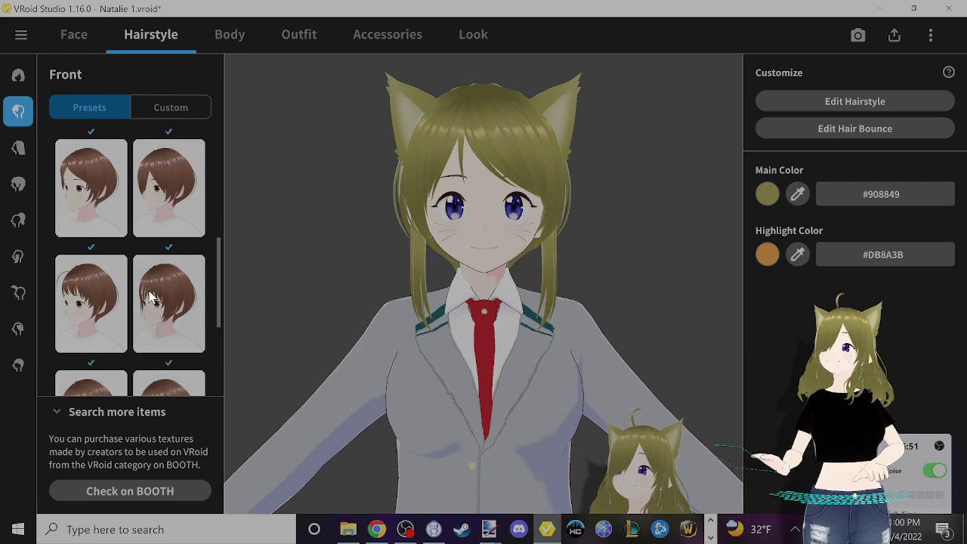
left_click(109, 186)
scroll(111, 193, "down", 2)
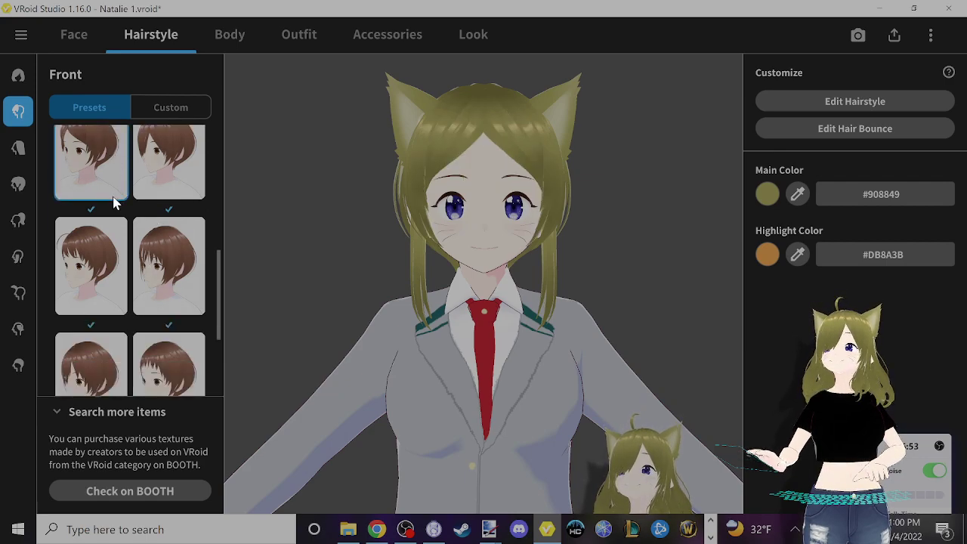
left_click(110, 216)
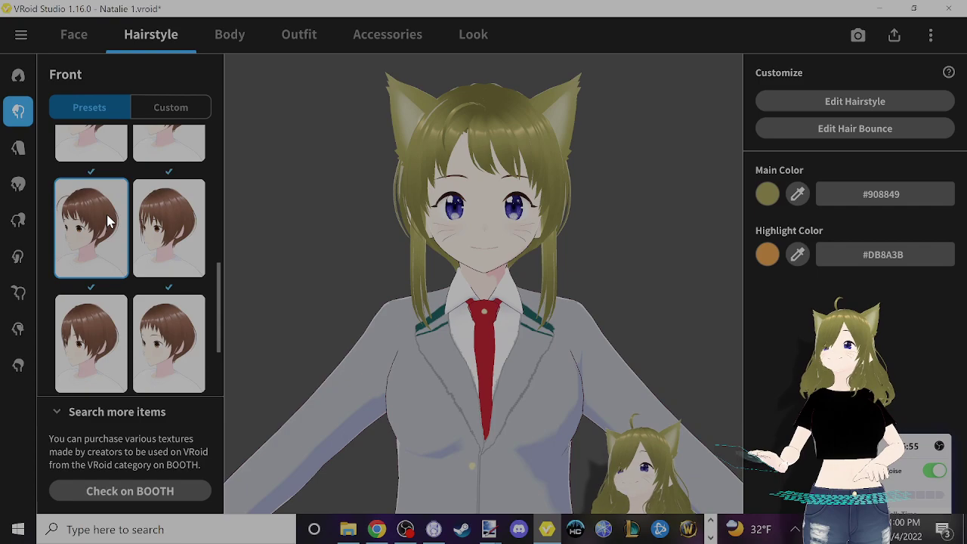
scroll(109, 223, "down", 3)
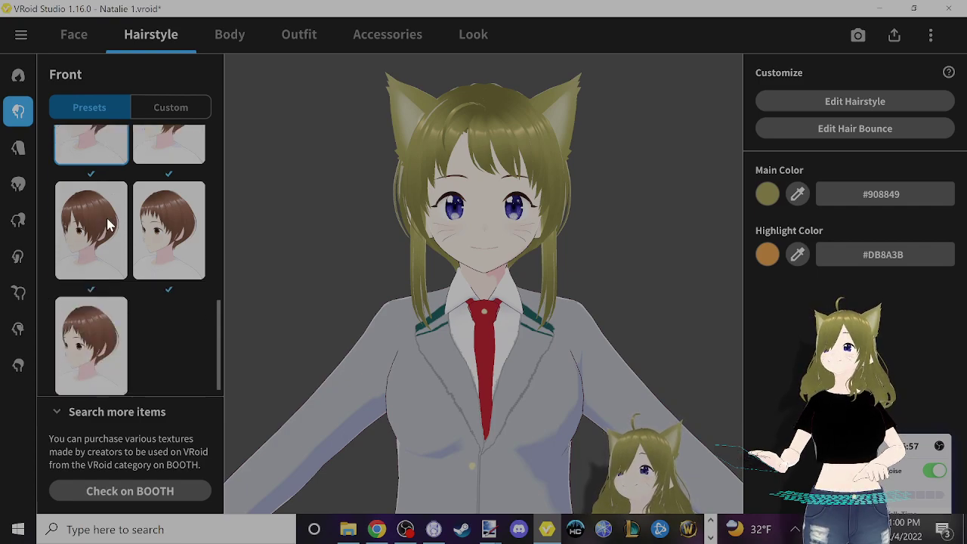
left_click(148, 221)
scroll(144, 216, "up", 2)
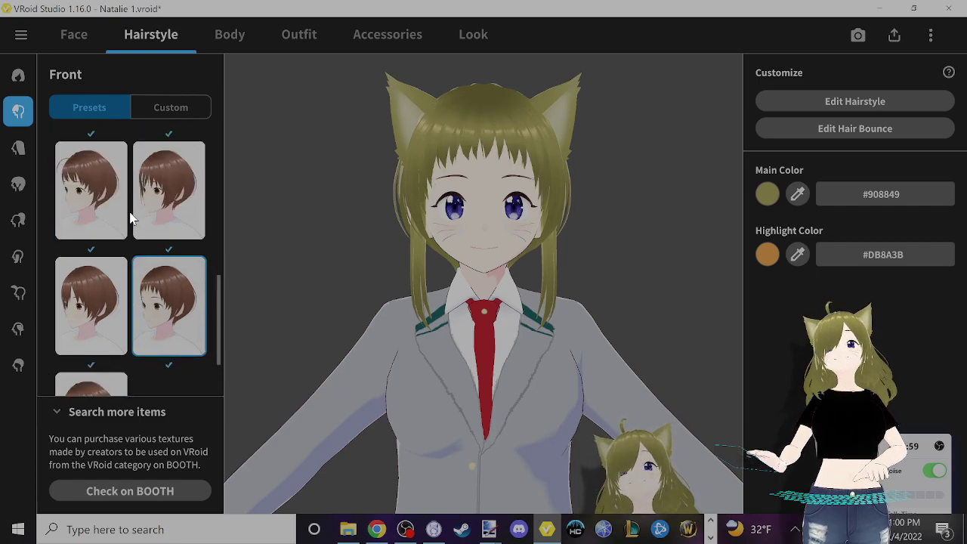
left_click(109, 212)
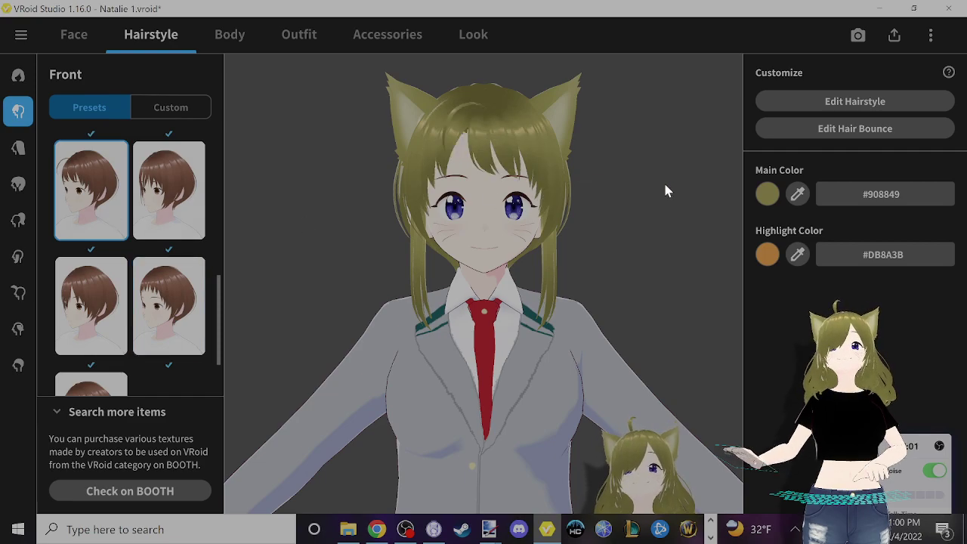
scroll(648, 232, "down", 2)
scroll(486, 261, "up", 1)
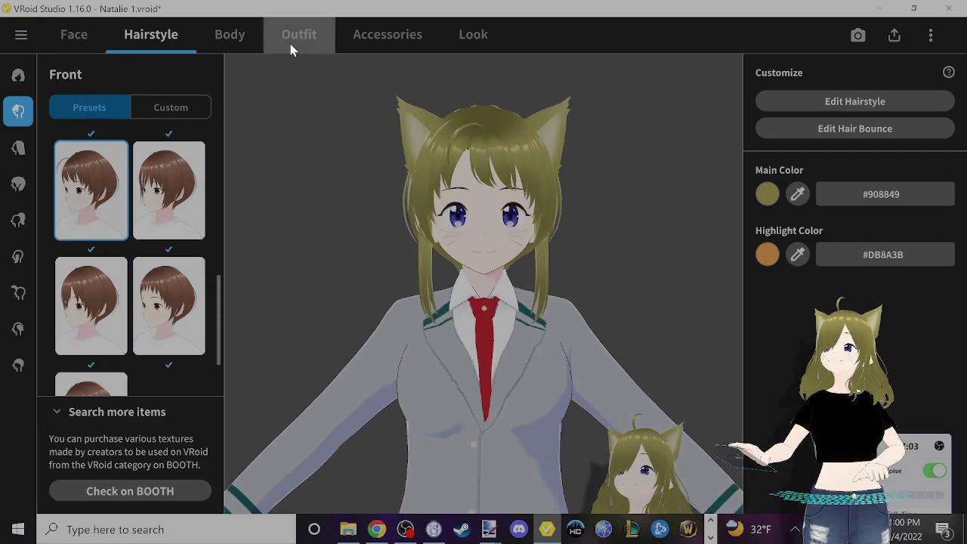
- Apply the Front hair preset whose side-swept bangs cover one eye
scroll(90, 226, "down", 4)
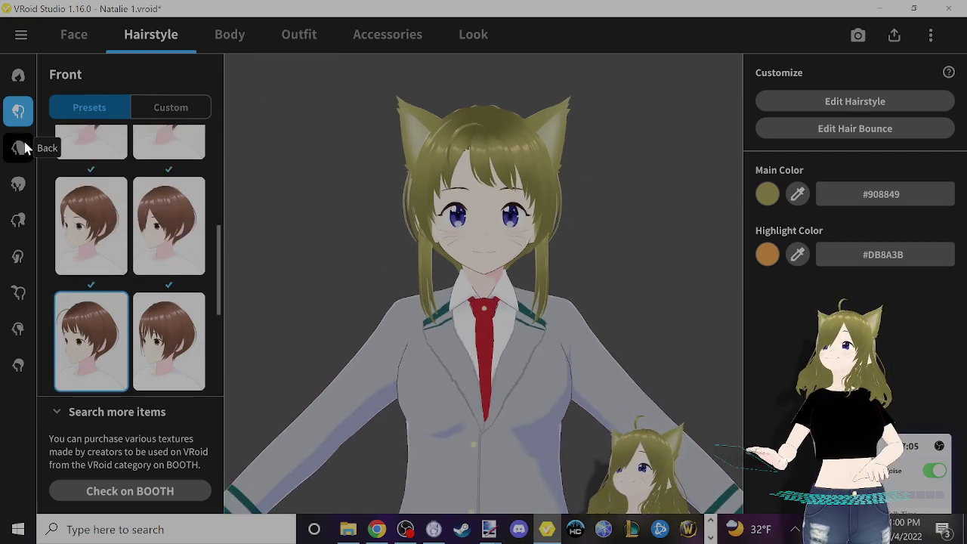
scroll(98, 209, "up", 2)
scroll(95, 210, "down", 2)
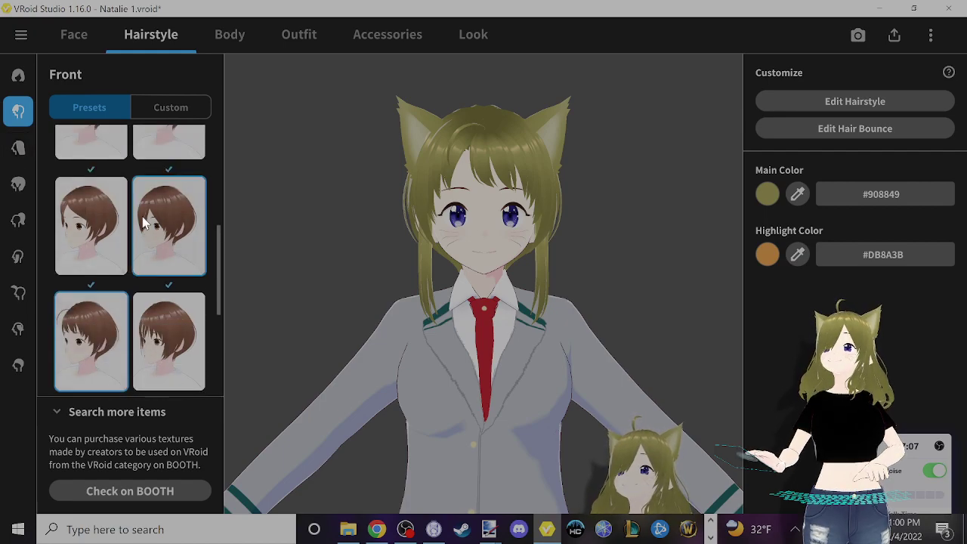
left_click(144, 223)
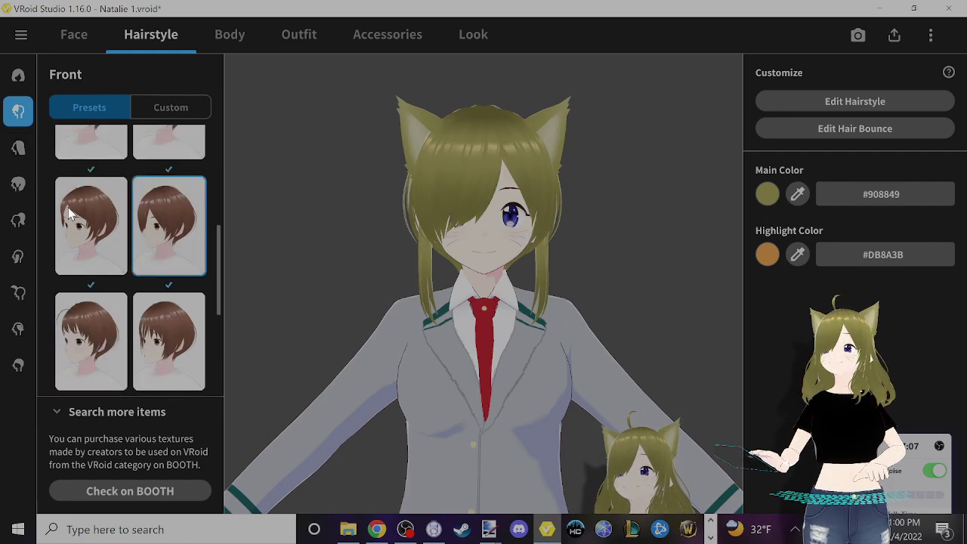
- Apply the long wavy Back hair preset to the character
left_click(18, 148)
scroll(76, 291, "down", 3)
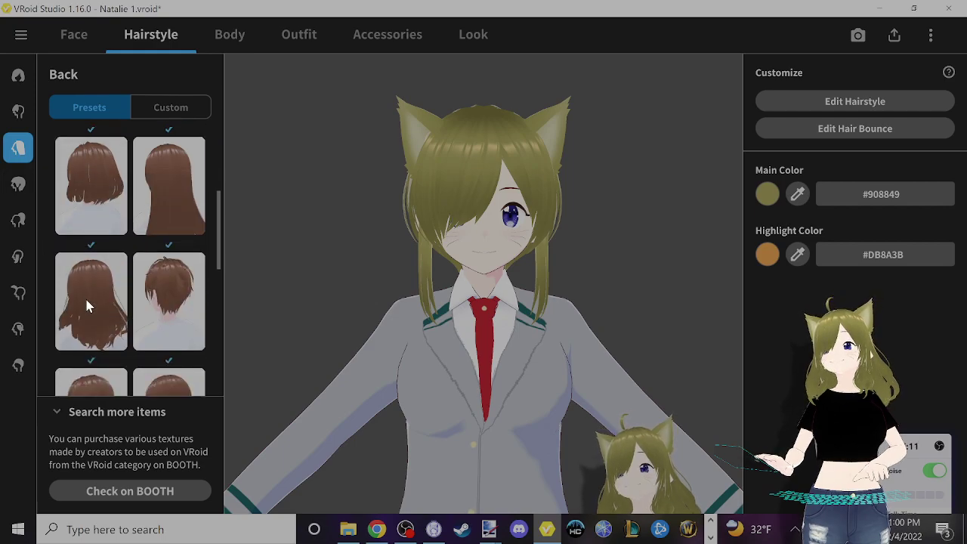
left_click(87, 296)
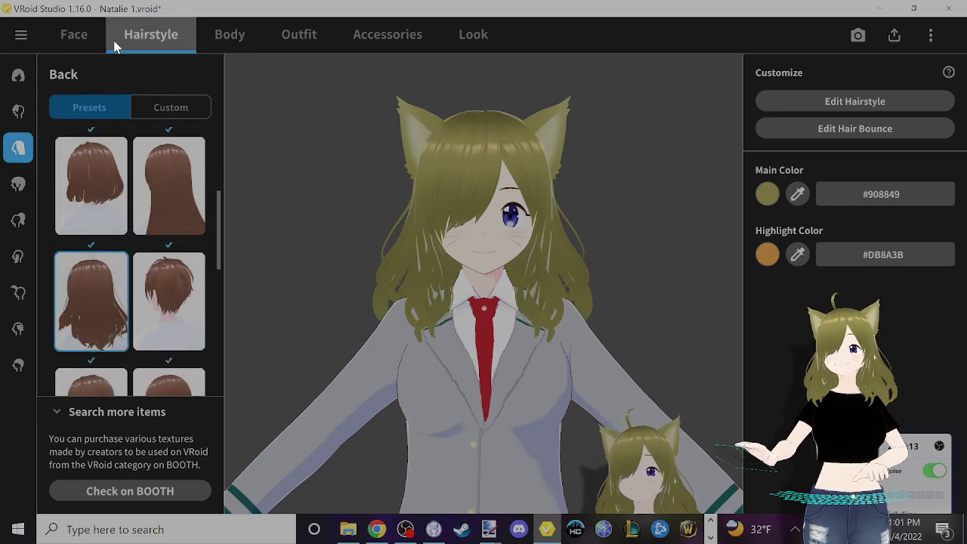
- Save the model as a new .vroid file in Vtube Models, named with the character's name followed by MHA
left_click(25, 34)
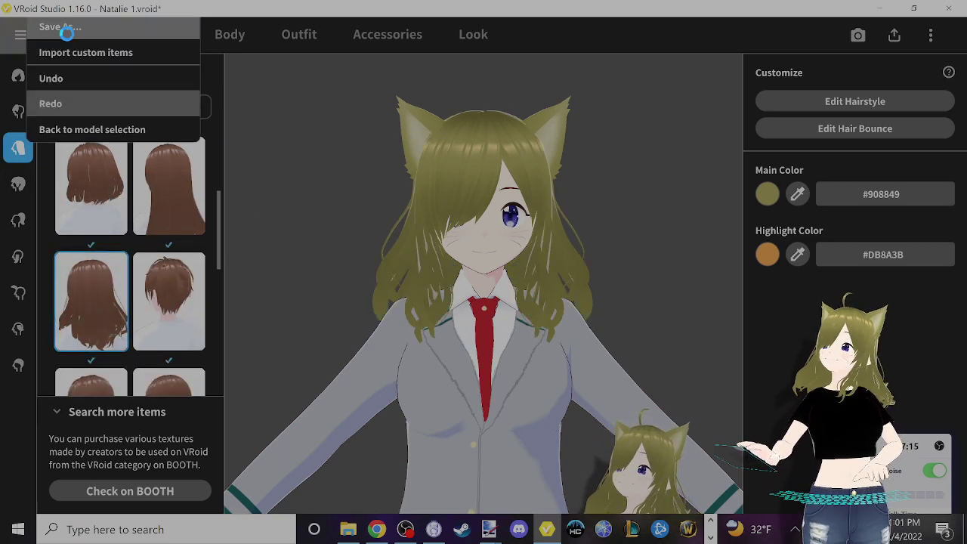
left_click(65, 27)
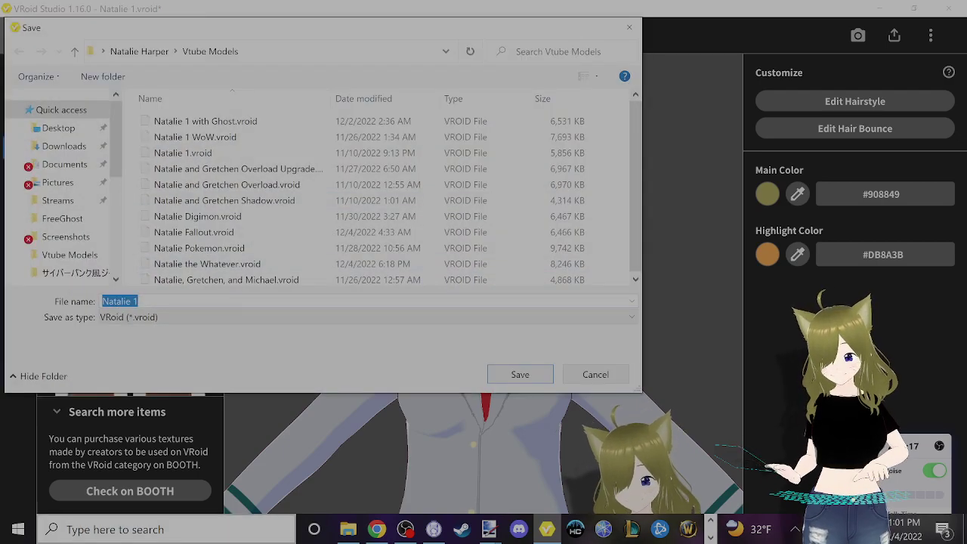
key("BackSpace")
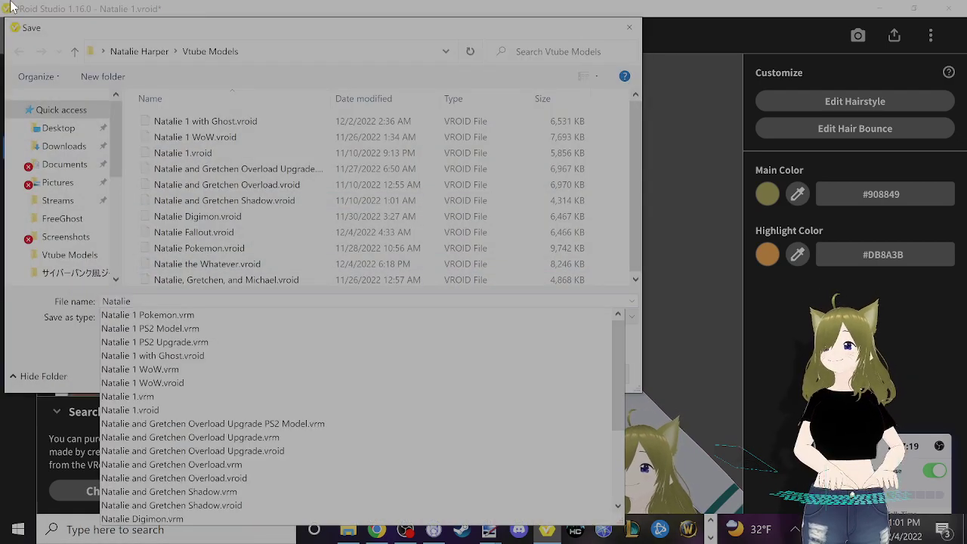
key("Escape")
key("Escape")
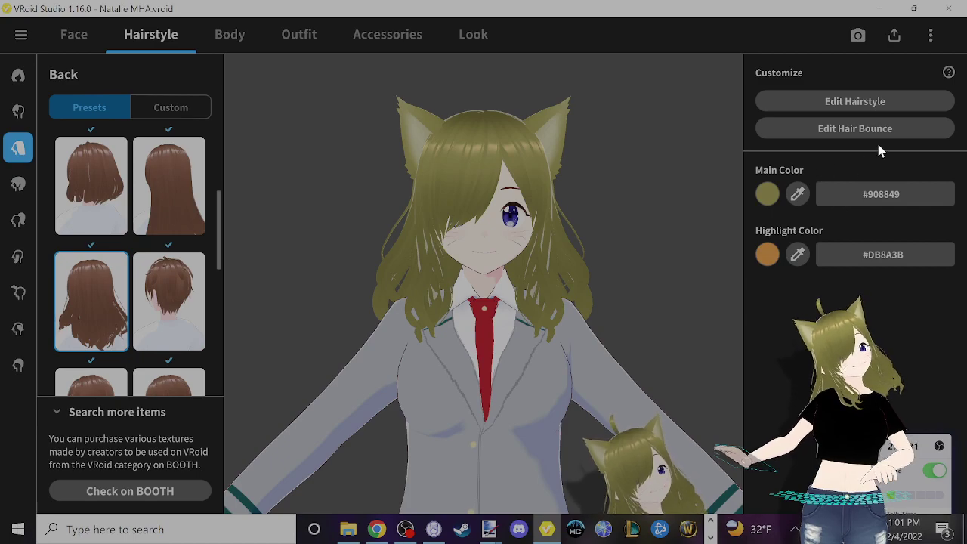
- Start a VRM export and set the avatar title to the character's name followed by MHA
left_click(893, 35)
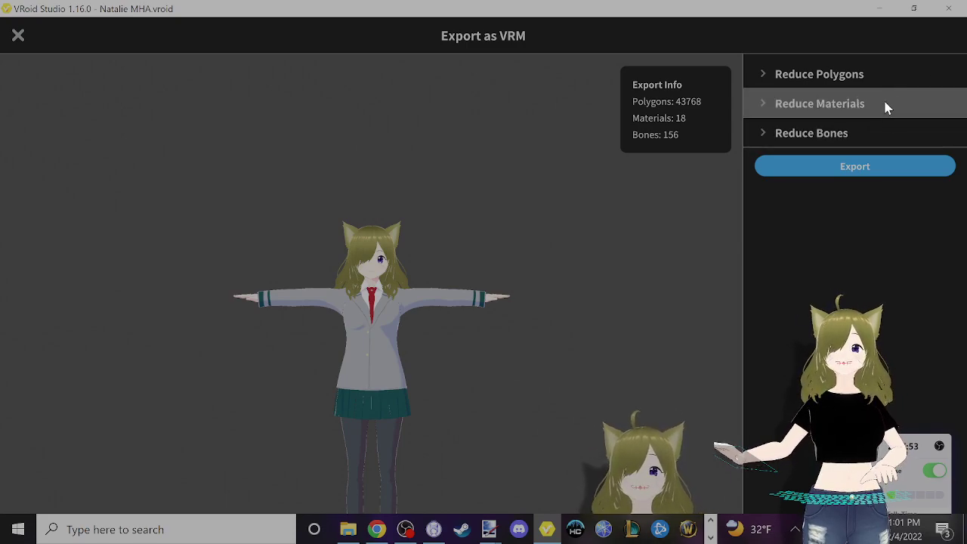
left_click(891, 169)
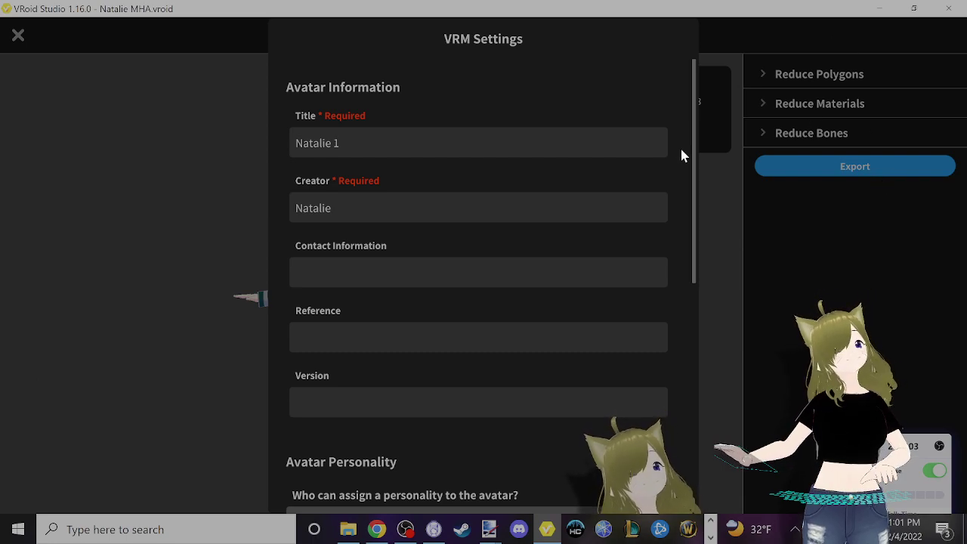
left_click(438, 133)
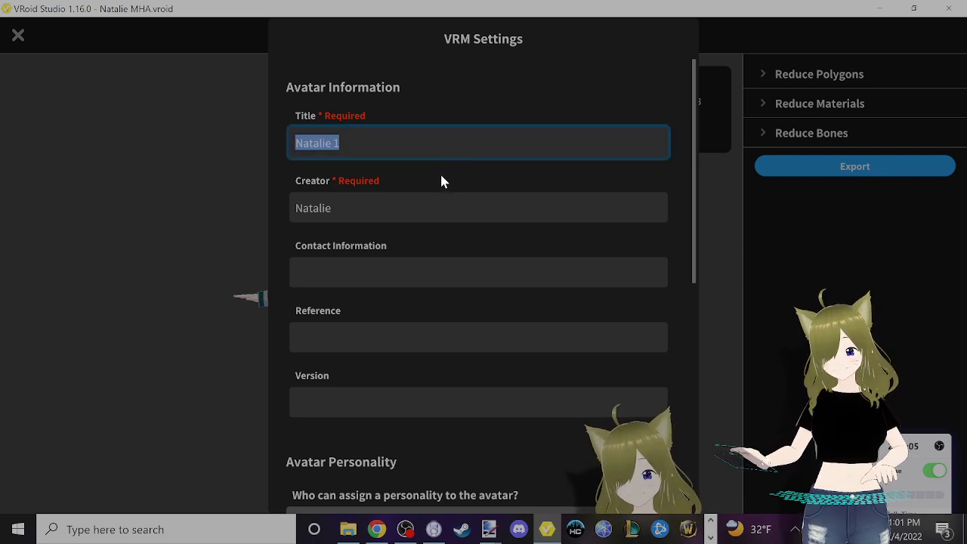
key("End")
type("M")
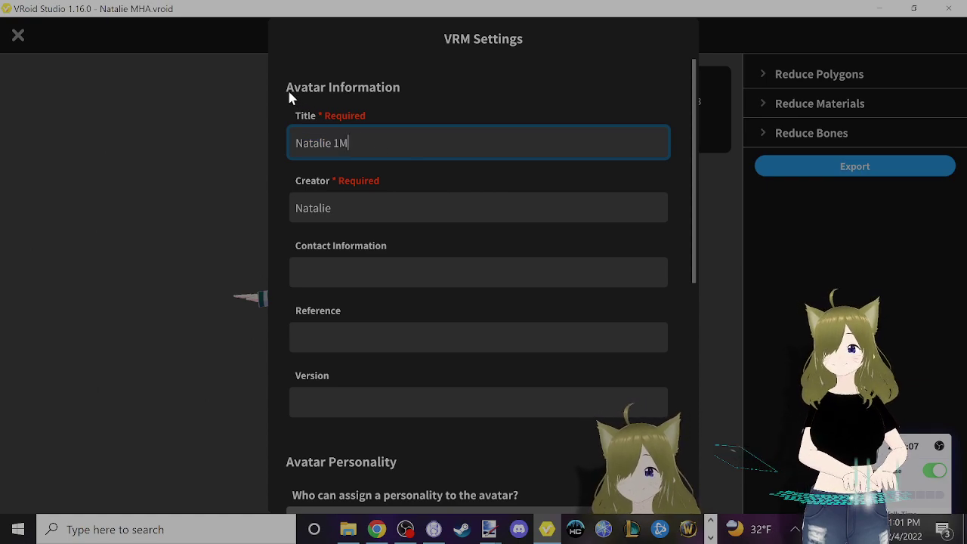
type("H")
key("BackSpace")
key("BackSpace")
key("BackSpace")
type("MHA")
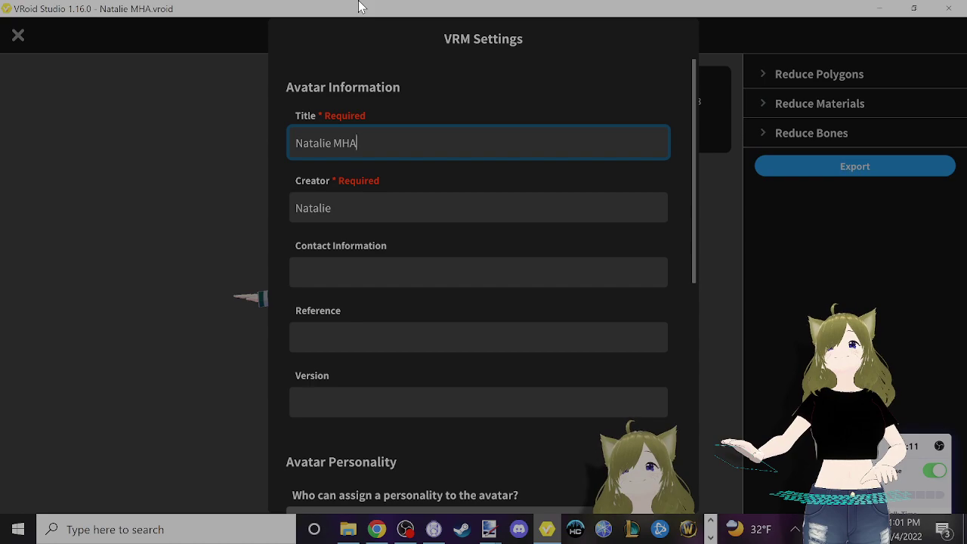
- Export the avatar with the remaining VRM settings as they are, saving the MHA .vrm file in the Vtube Models folder
scroll(488, 146, "down", 5)
scroll(501, 267, "down", 2)
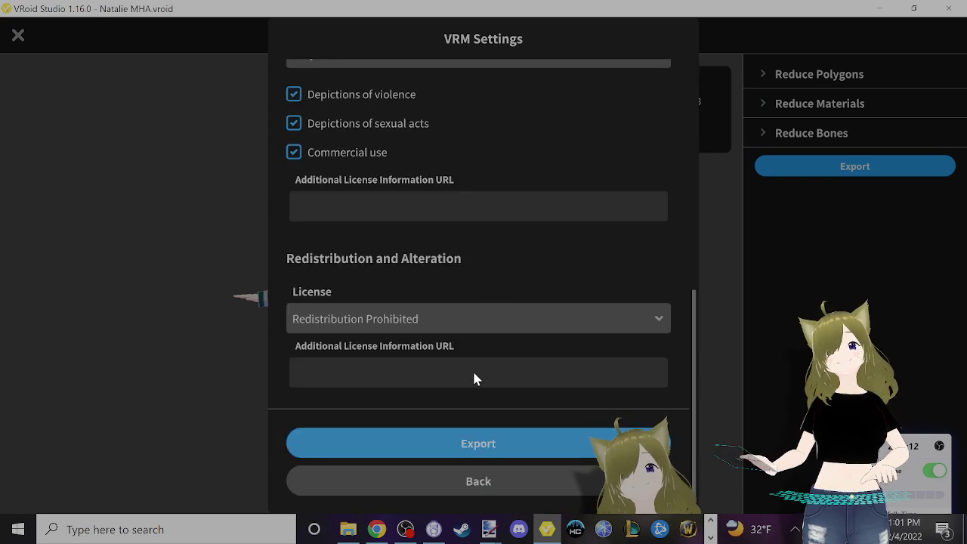
left_click(454, 439)
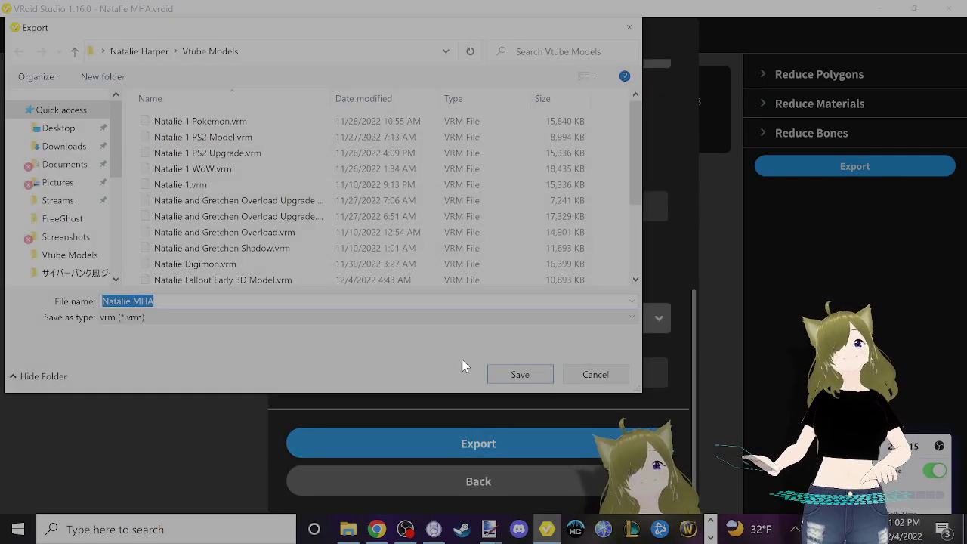
left_click(504, 378)
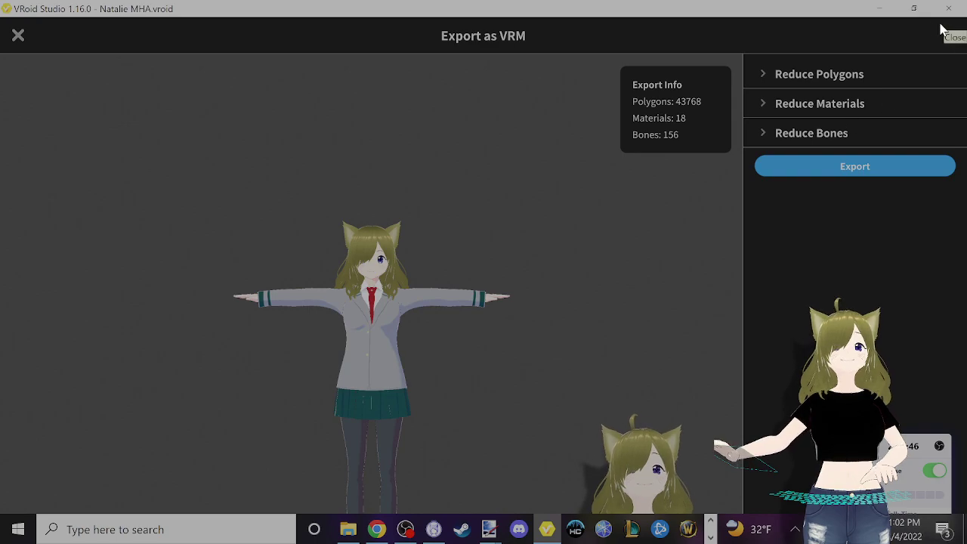
- Minimize VRoid Studio, reposition the desktop avatar over the paint.net Layers window and switch to VMagicMirror
left_click(880, 10)
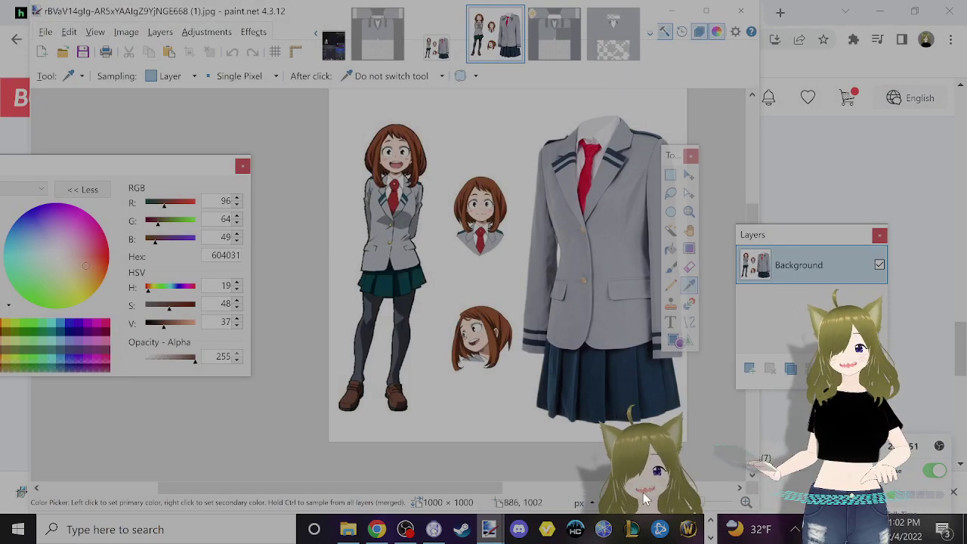
left_click_drag(610, 470, 829, 247)
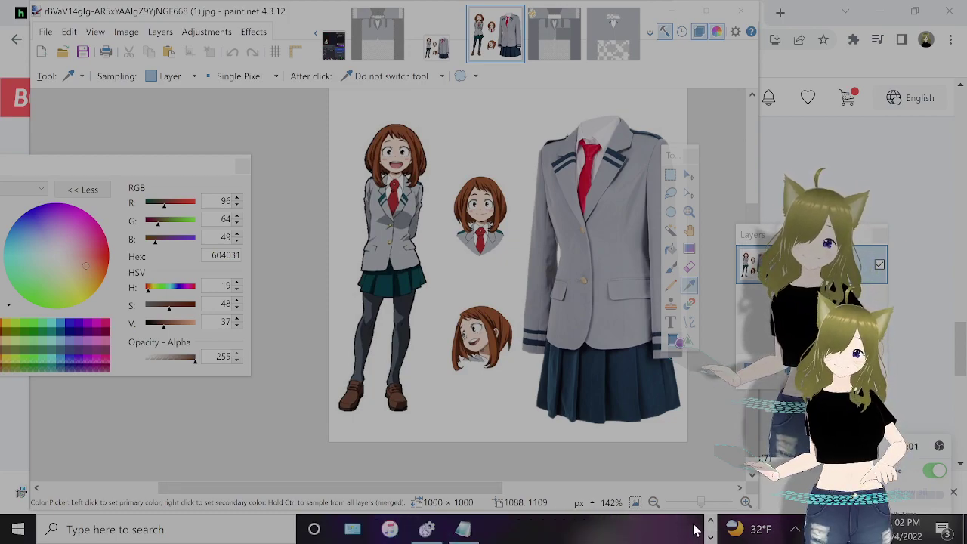
left_click(427, 532)
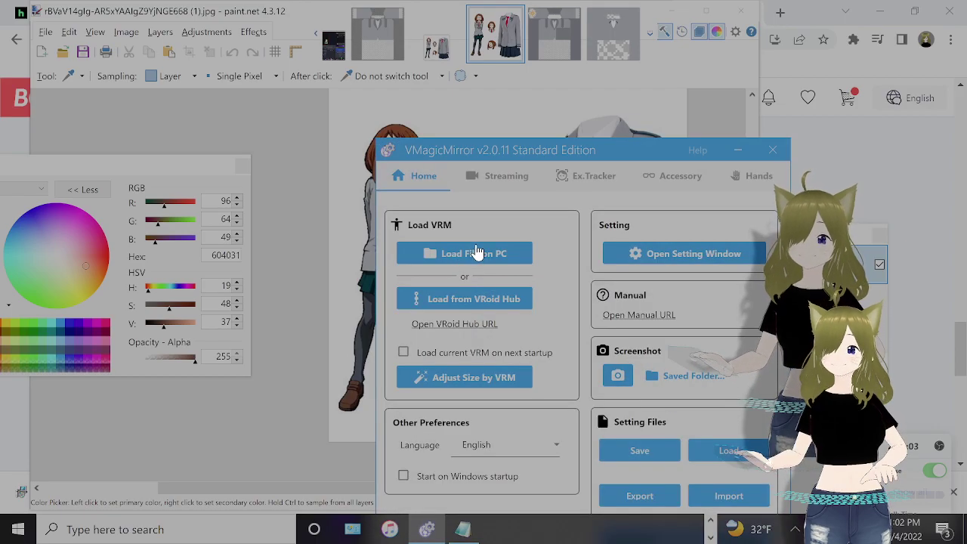
- Load the "with Ghost" VRM file from the Vtube Models folder as the avatar and accept its terms
left_click(474, 131)
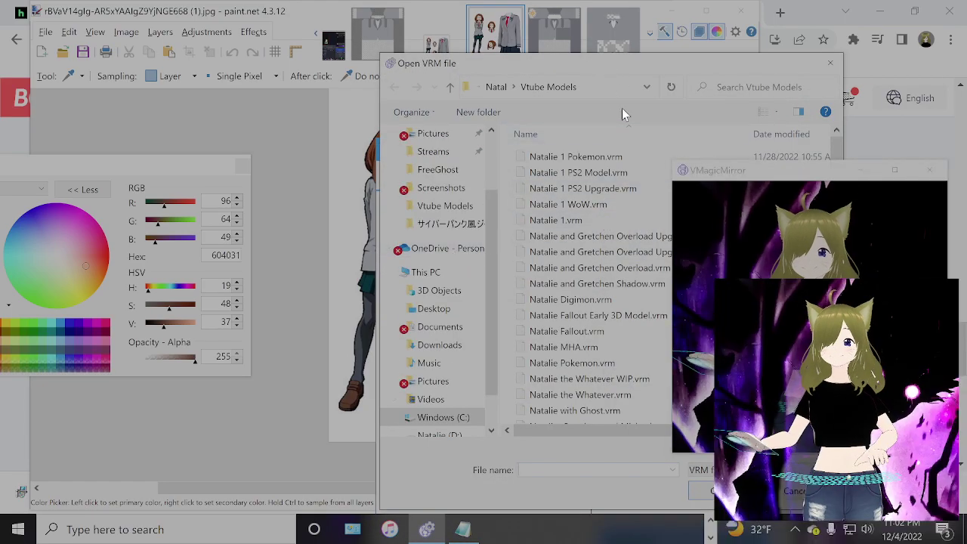
left_click_drag(623, 65, 423, 68)
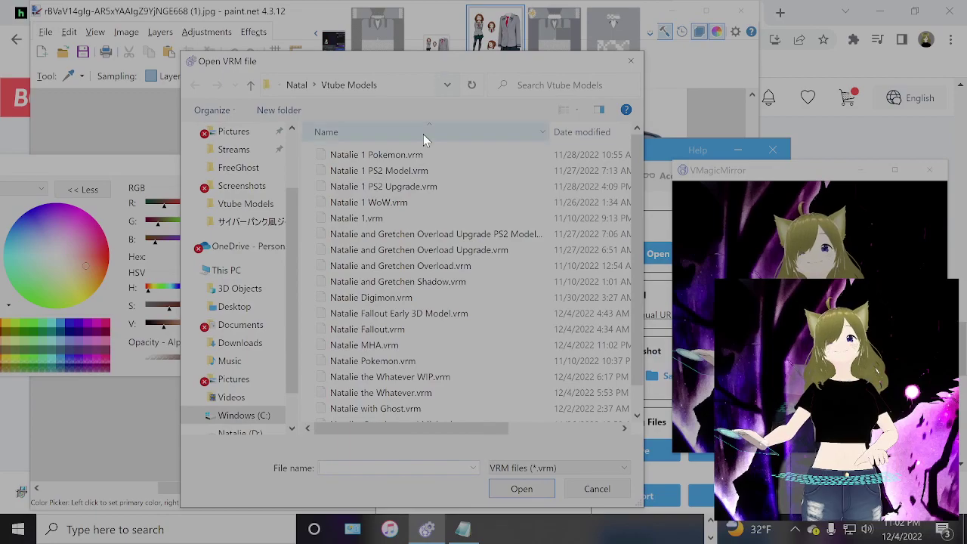
scroll(485, 146, "down", 1)
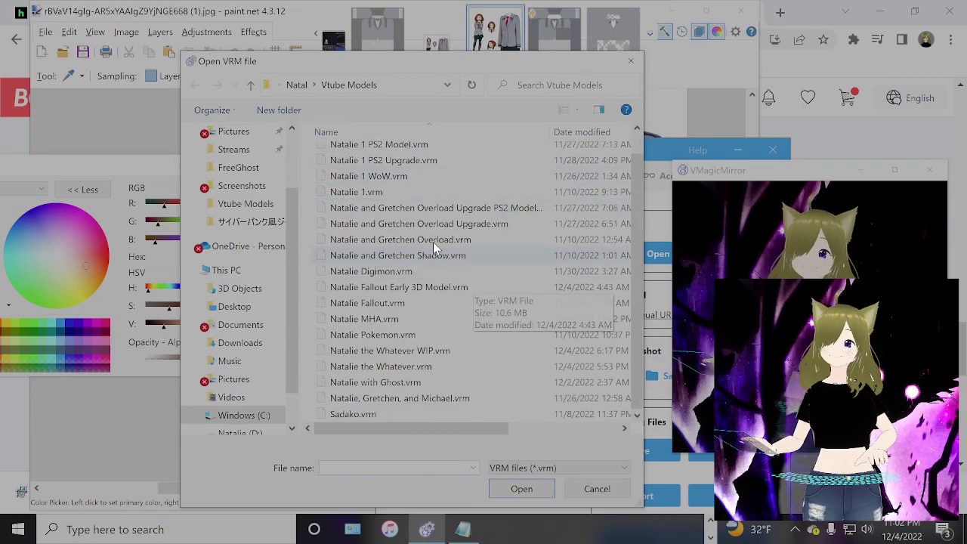
left_click(364, 381)
left_click(503, 491)
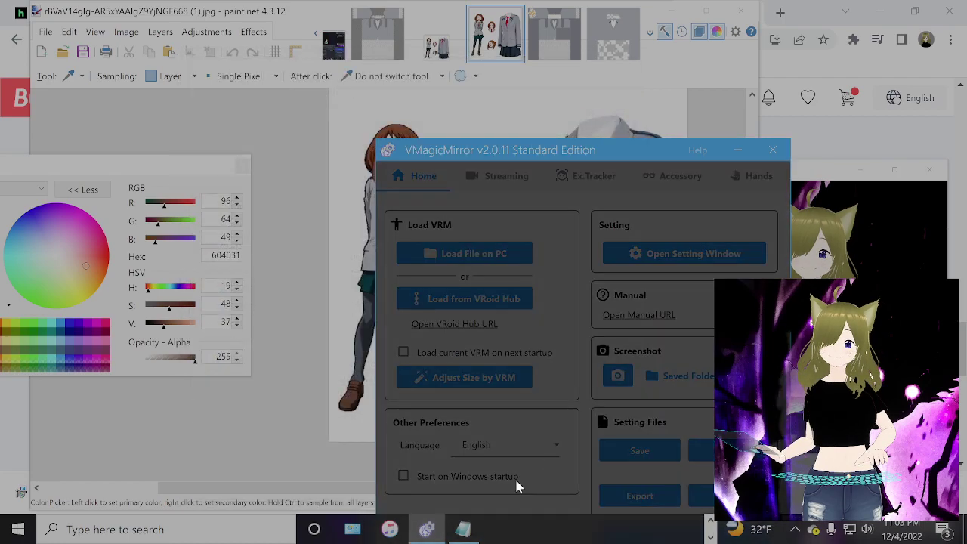
left_click(579, 463)
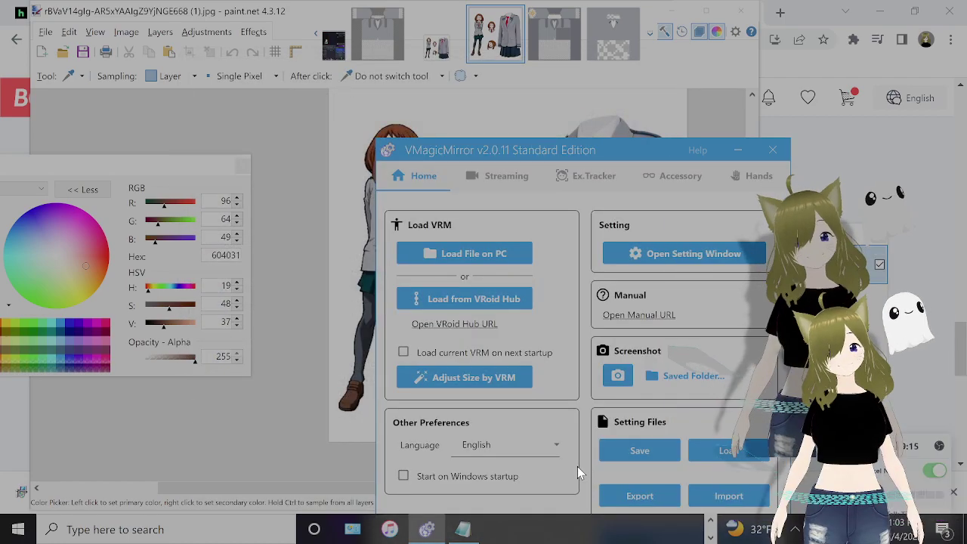